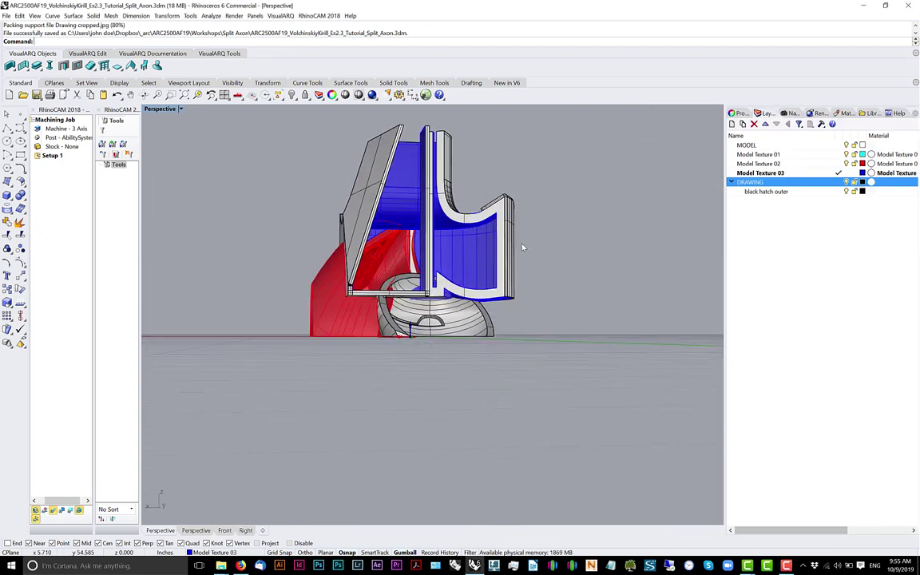
Select all the surfaces and polysurfaces of the model
scroll(527, 258, "up", 5)
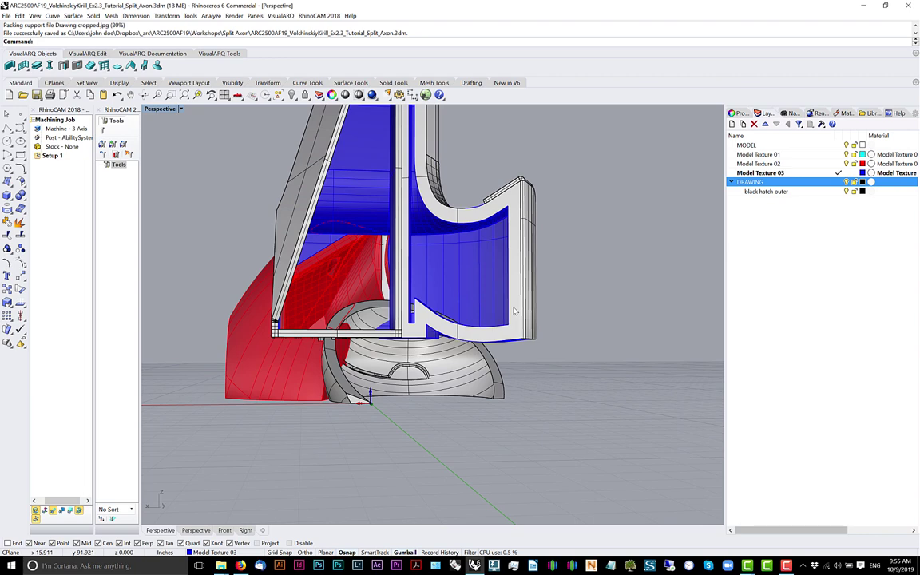
right_click_drag(500, 305, 489, 210)
scroll(488, 210, "down", 3)
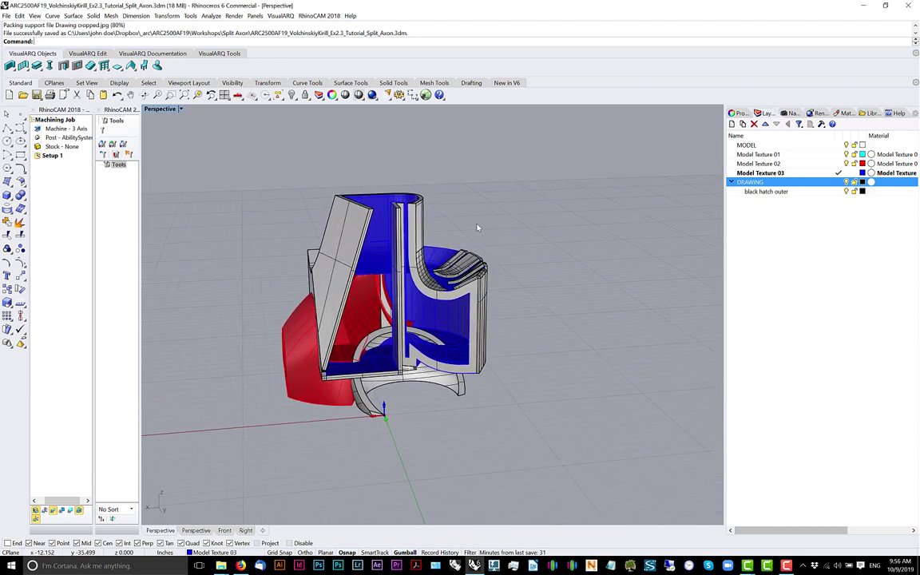
left_click_drag(503, 133, 198, 413)
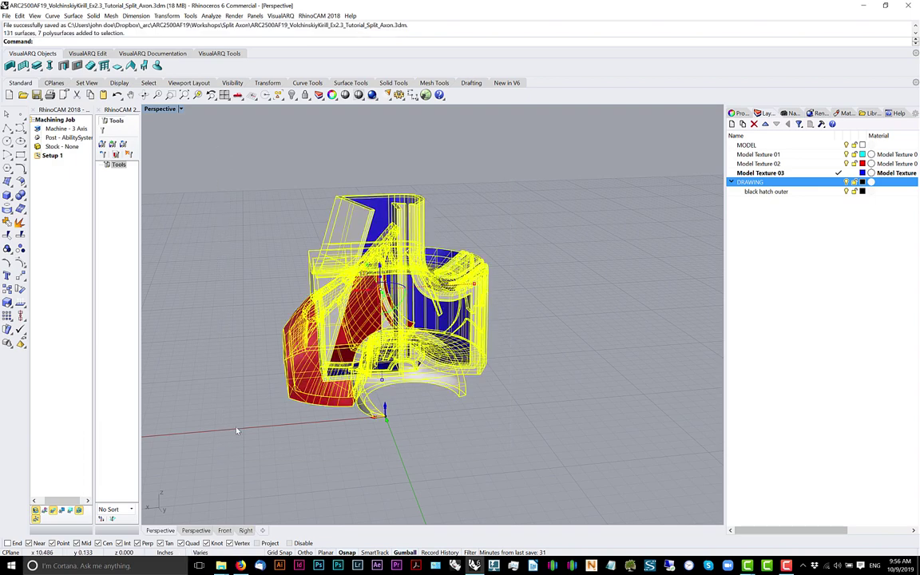
left_click(20, 155)
right_click_drag(470, 392, 492, 374)
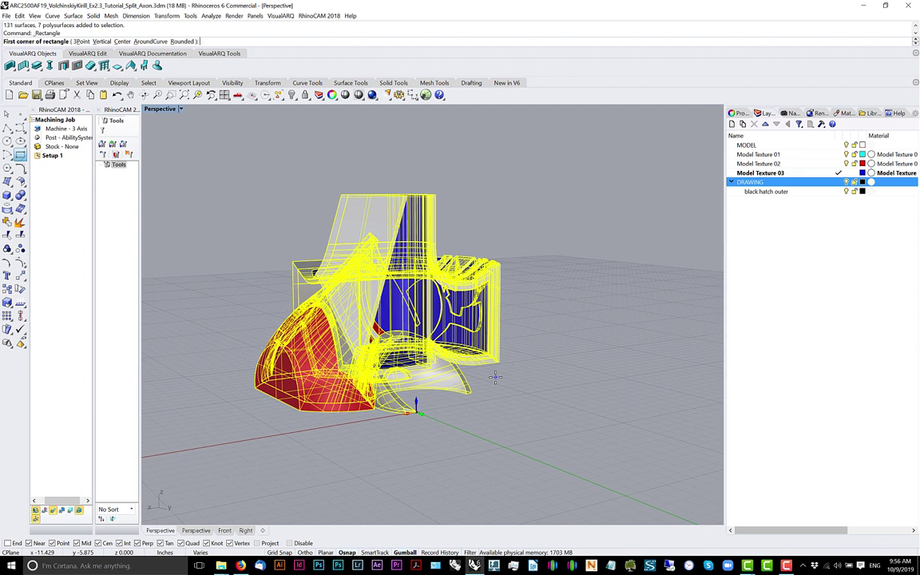
key("Escape")
Create a horizontal cut plane through the selected model with the 3Point option, starting at the lower corner of the blue sectioned box
type("cutplane")
key("Return")
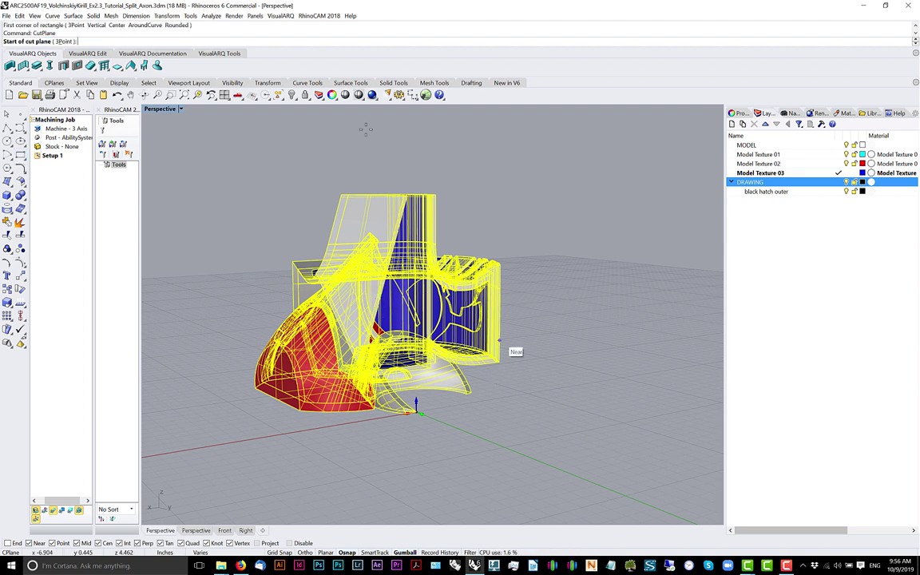
left_click(63, 41)
right_click_drag(596, 359, 536, 415)
scroll(504, 356, "up", 4)
left_click(495, 355)
scroll(589, 344, "down", 4)
right_click_drag(537, 415, 531, 369, "shift")
left_click(530, 370)
left_click(481, 247)
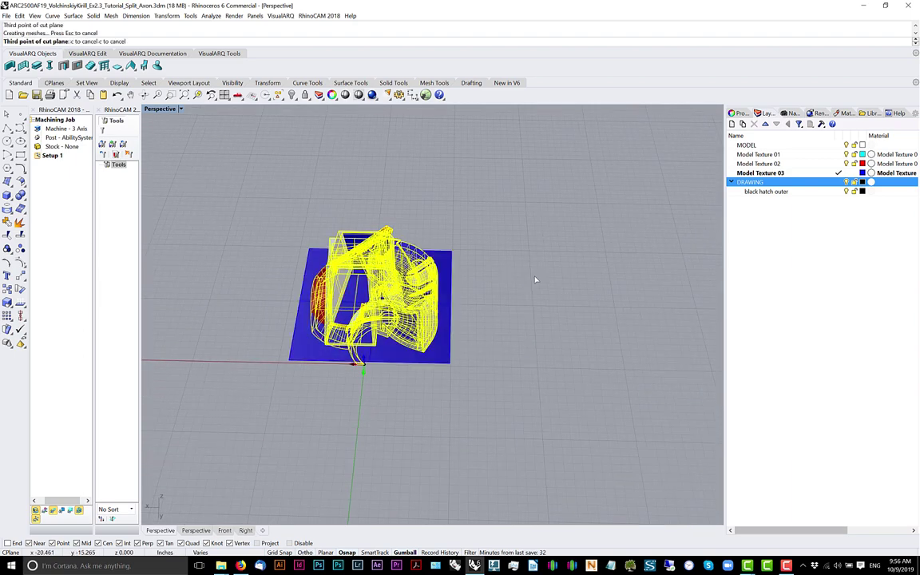
Move the horizontal cut plane slightly upward so it crosses the lower part of the sectioned model
right_click_drag(479, 335, 455, 323)
scroll(456, 323, "up", 5)
left_click(503, 329)
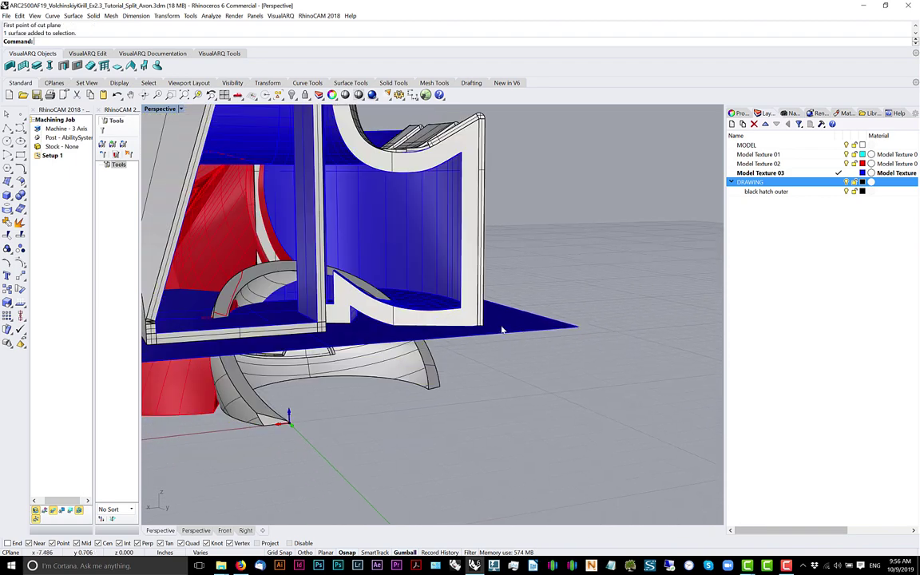
scroll(503, 329, "down", 4)
scroll(360, 281, "up", 4)
right_click_drag(359, 281, 345, 251)
left_click_drag(381, 270, 375, 244)
right_click_drag(440, 327, 457, 315)
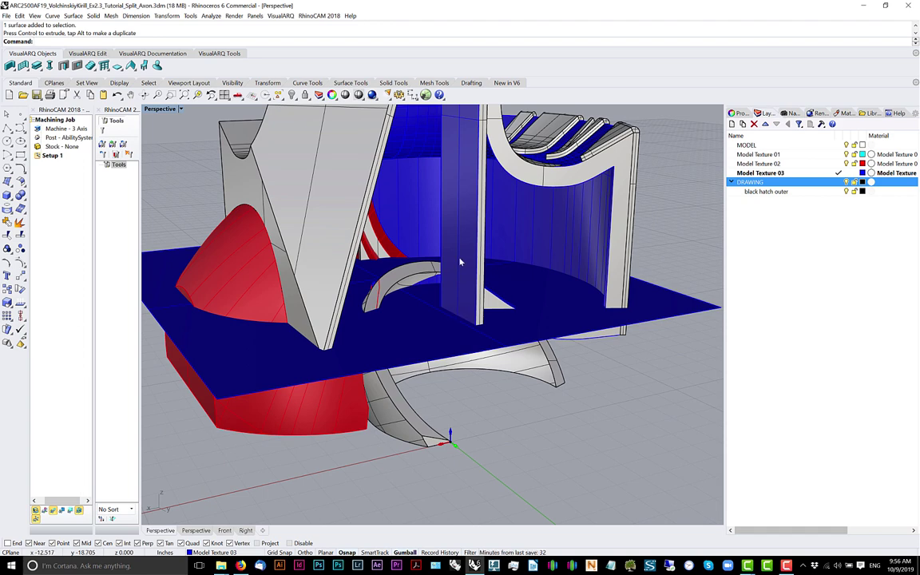
Draw a 12 by 12 inch square in the Top view, in the empty area beside the model
scroll(420, 237, "down", 2)
left_click(19, 157)
scroll(487, 230, "down", 4)
right_click_drag(654, 294, 490, 300, "shift")
middle_click(489, 299)
left_click(490, 298)
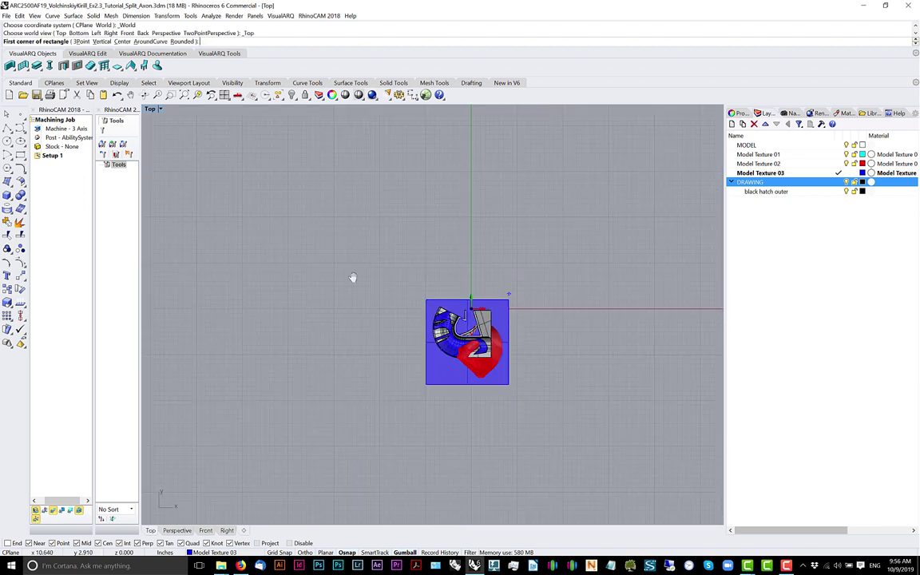
left_click(439, 186)
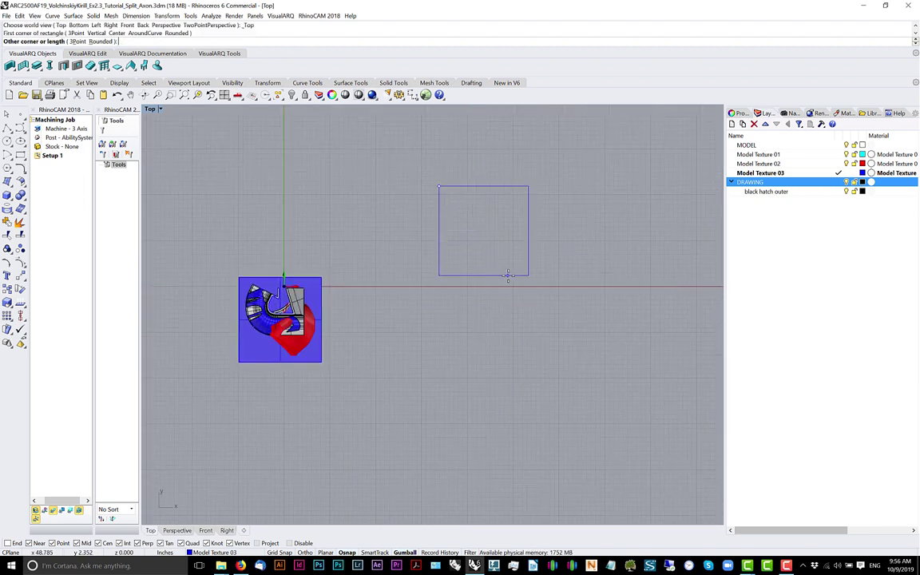
type("12")
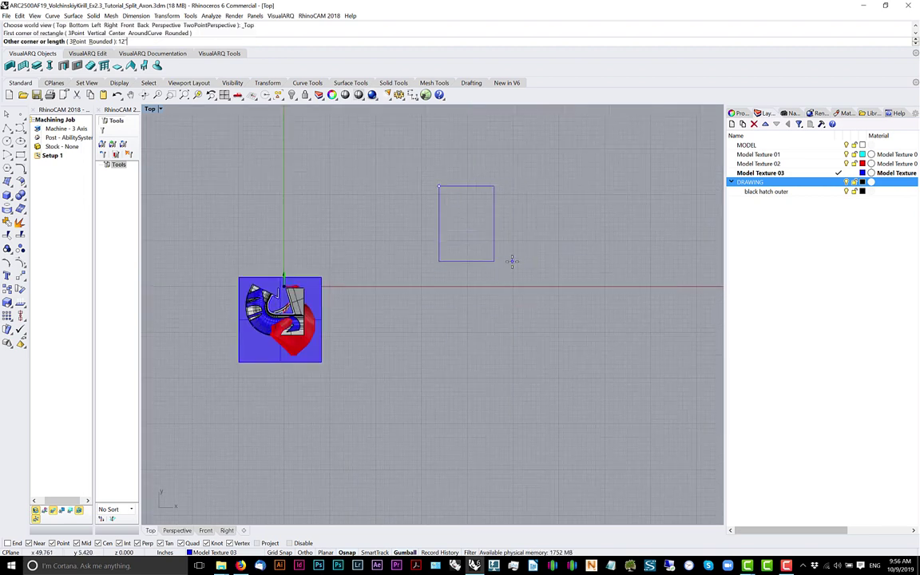
key("Return")
type("12")
key("Return")
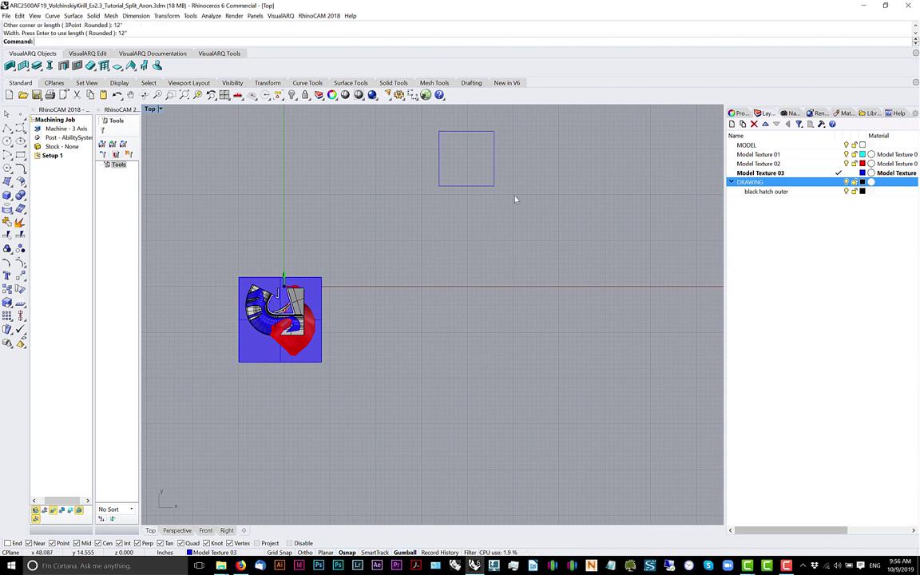
Copy the 12-inch square directly below itself, aligning its upper corner with the original's lower corner
left_click(484, 186)
type("Copy")
key("Return")
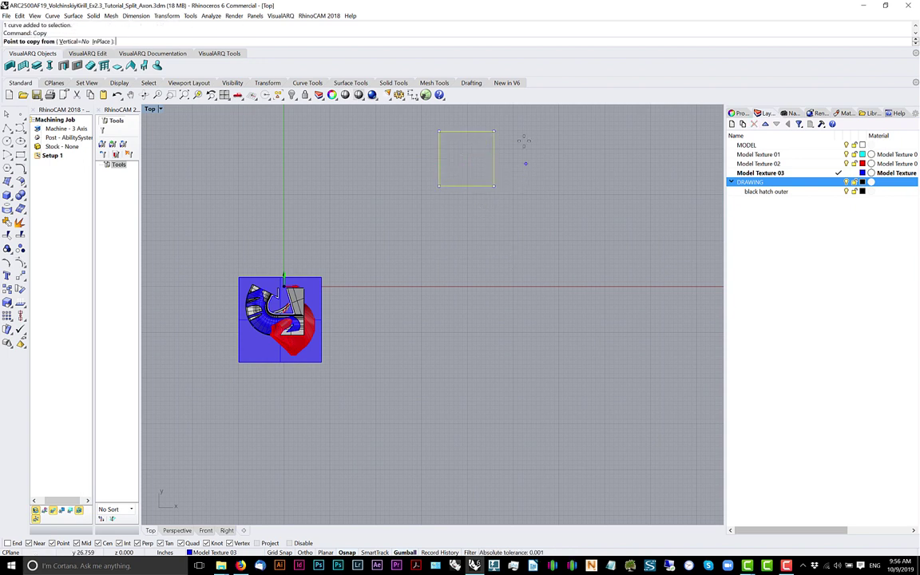
left_click(494, 131)
left_click(495, 186)
key("Return")
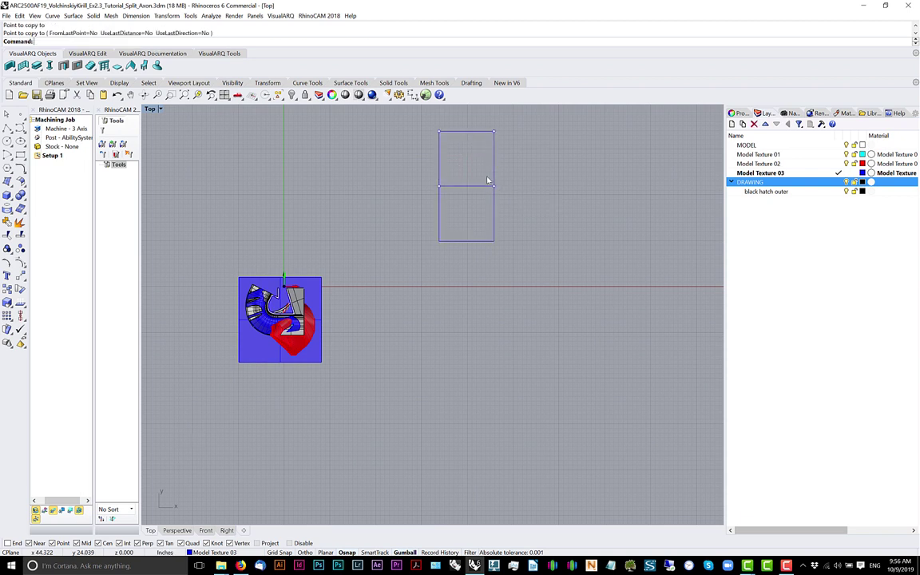
Delete the lower copy of the square
right_click_drag(487, 180, 462, 216)
left_click(8, 127)
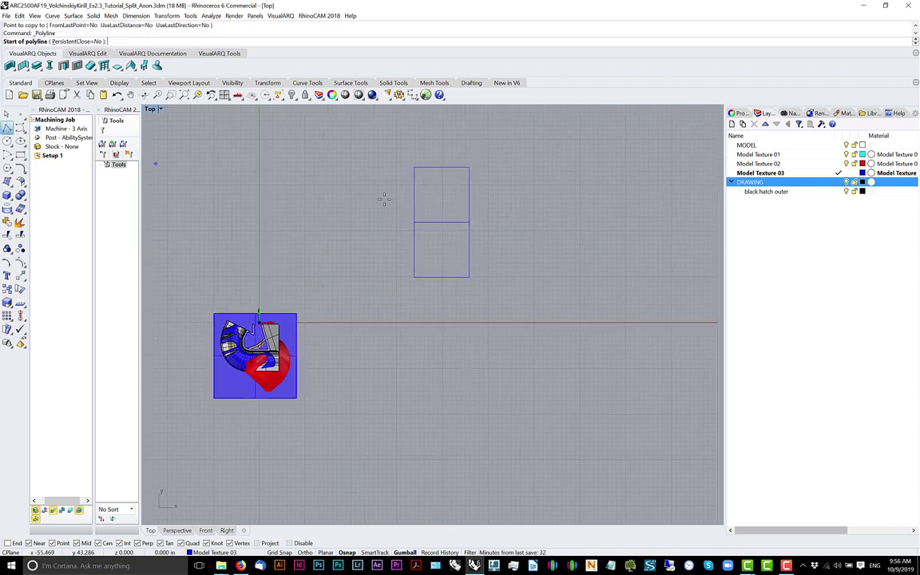
left_click(441, 167)
key("Escape")
left_click(470, 238)
key("Delete")
Draw a vertical line through the square from the midpoint of its upper edge to its lower edge
key("Return")
left_click(440, 167)
left_click(439, 221)
key("Return")
scroll(460, 168, "up", 5)
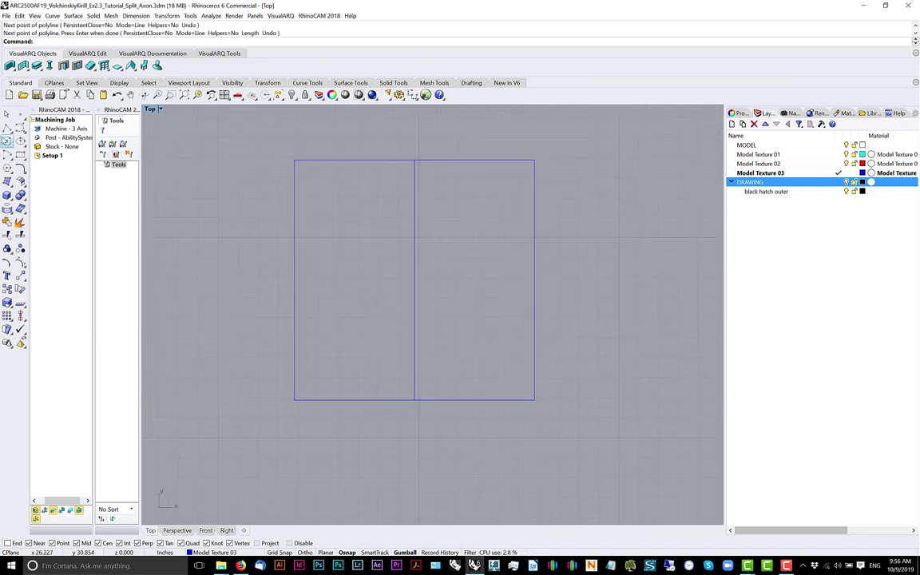
Draw a sloping line from the square's left half up to the centre line and mirror it across the centre line
left_click(7, 127)
left_click(353, 295)
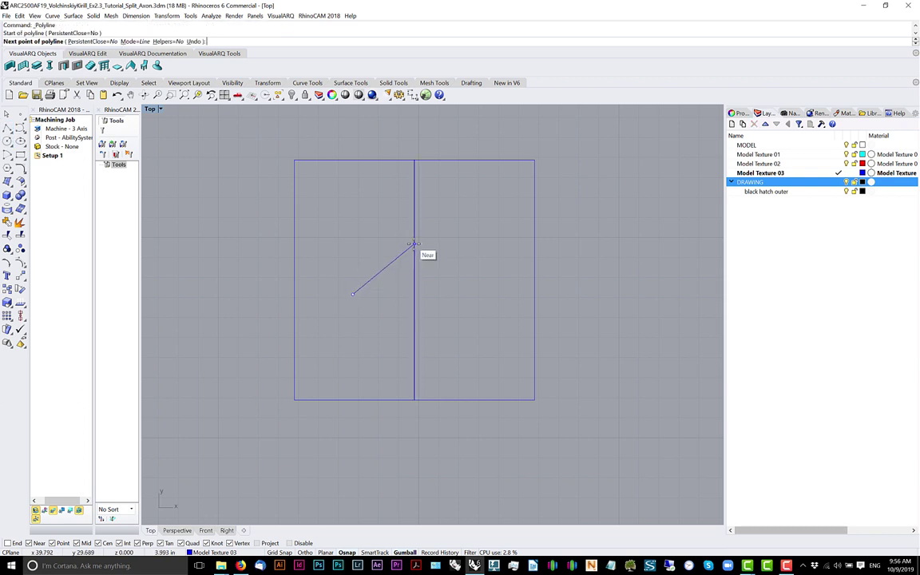
left_click(414, 243)
key("Return")
left_click(409, 253)
type("Mirror")
key("Return")
left_click(414, 243)
left_click(414, 214)
key("Escape")
Mirror the two sloping lines downward about the horizontal through their lower ends to form a diamond
left_click_drag(341, 233, 512, 332)
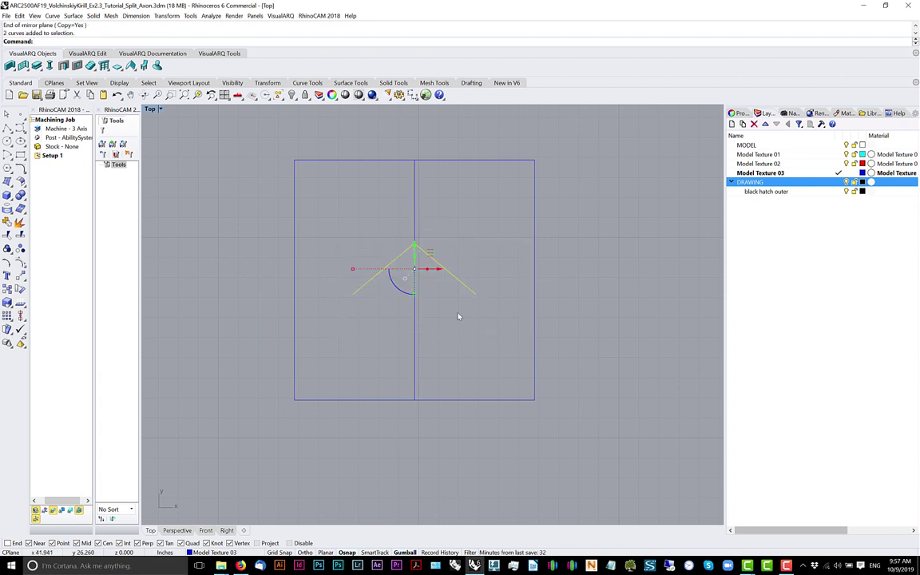
key("Return")
left_click(353, 295)
left_click(387, 294, "shift")
key("Escape")
Highlight each half of the diamond in turn, and then all four of its sides
scroll(385, 311, "down", 4)
scroll(453, 289, "up", 8)
right_click_drag(401, 278, 432, 296)
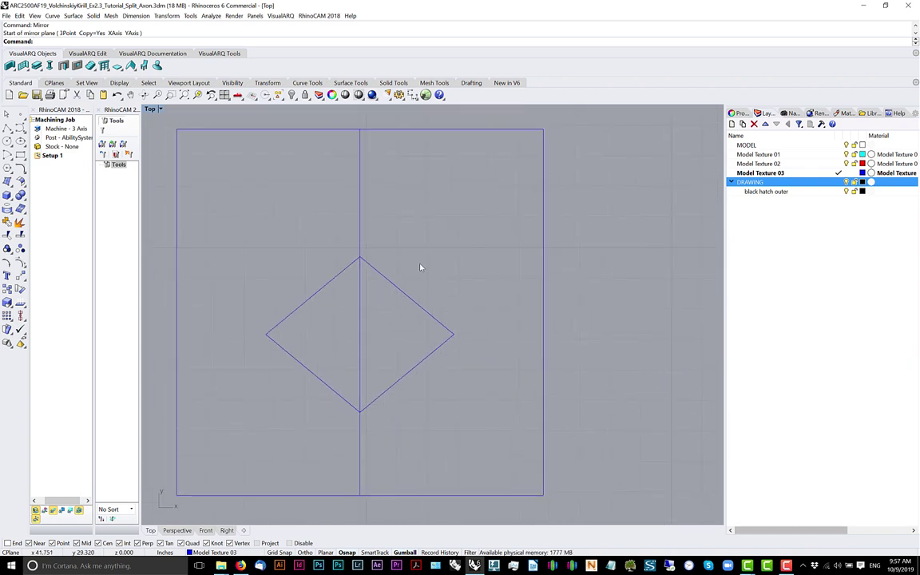
right_click_drag(407, 262, 457, 270)
left_click_drag(377, 210, 288, 430)
right_click_drag(317, 301, 333, 285)
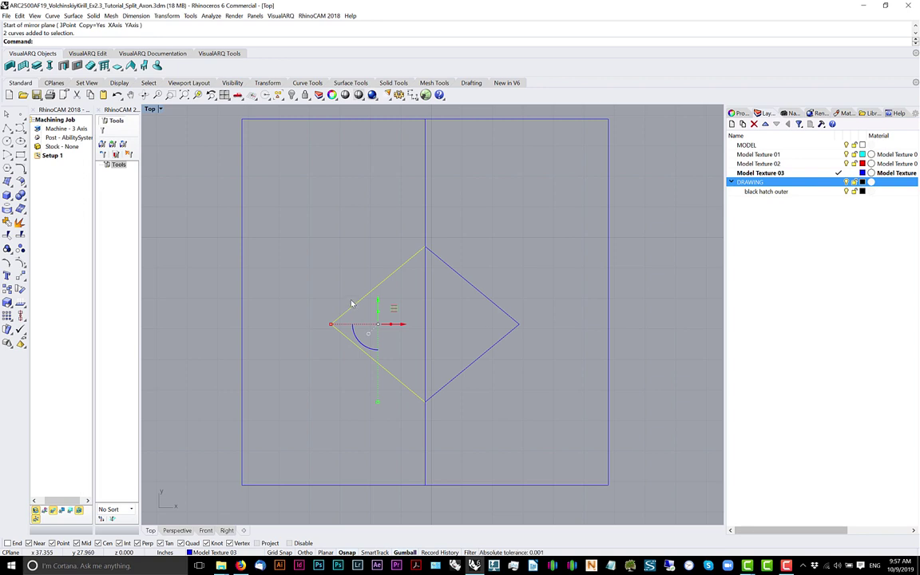
left_click_drag(571, 250, 479, 375)
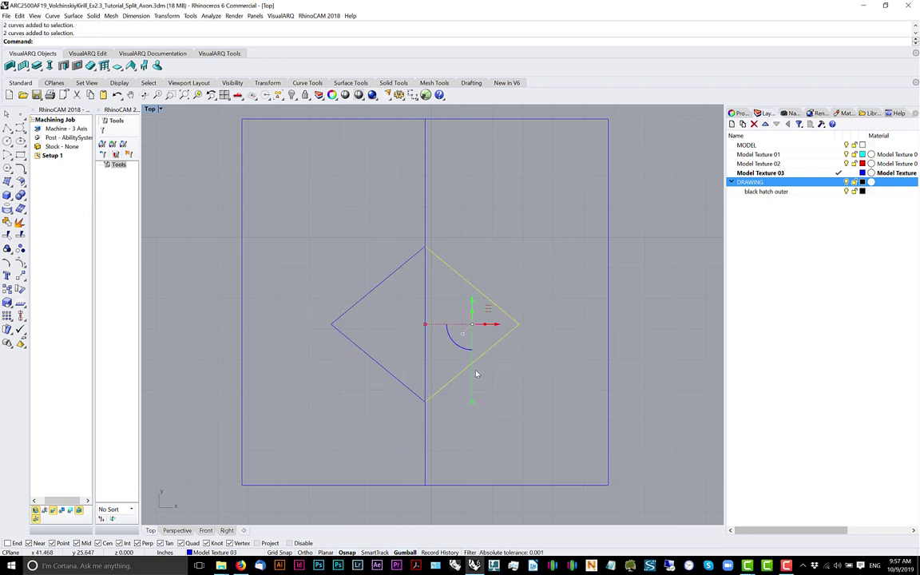
left_click_drag(299, 208, 569, 433)
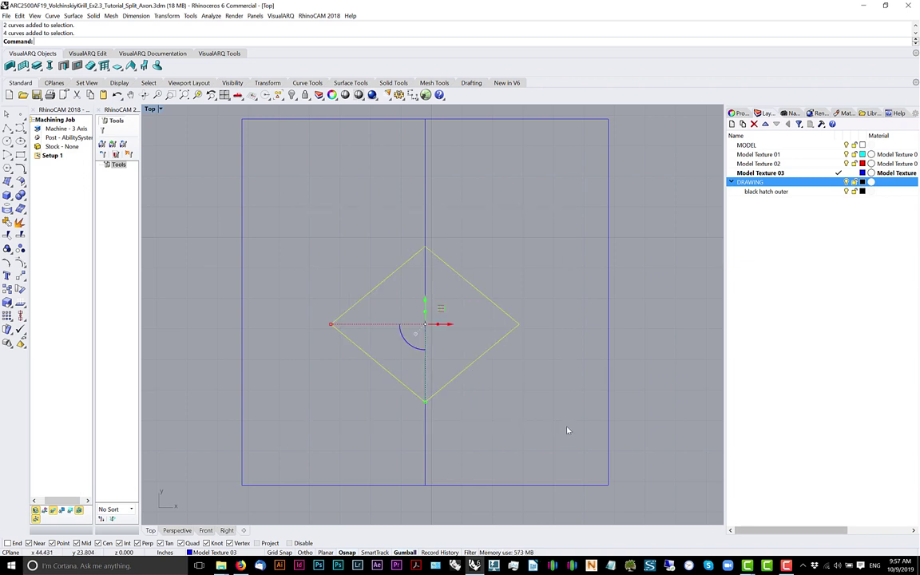
Rotate the vertical centre line about its midpoint so it divides the square horizontally
left_click(424, 286)
left_click_drag(420, 325, 483, 294, "shift")
left_click(499, 254)
Move the whole diamond up so it is centred on the square's horizontal dividing line
left_click_drag(316, 229, 552, 472)
left_click_drag(424, 324, 424, 302)
left_click(521, 374)
right_click_drag(522, 373, 498, 399)
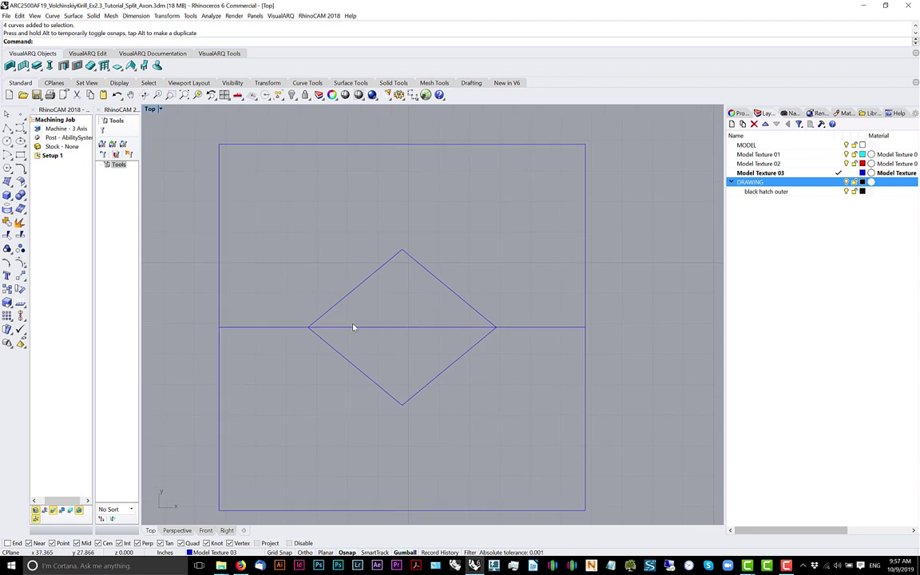
Rotate the horizontal dividing line about its midpoint so it crosses the diamond diagonally, rising to the right
left_click(390, 328)
left_click_drag(385, 341, 405, 353)
left_click(428, 363)
Switch to Firefox and examine the cut surfaces, dome and exploded base of the Tempietto split axonometric reference image
key("super+Tab")
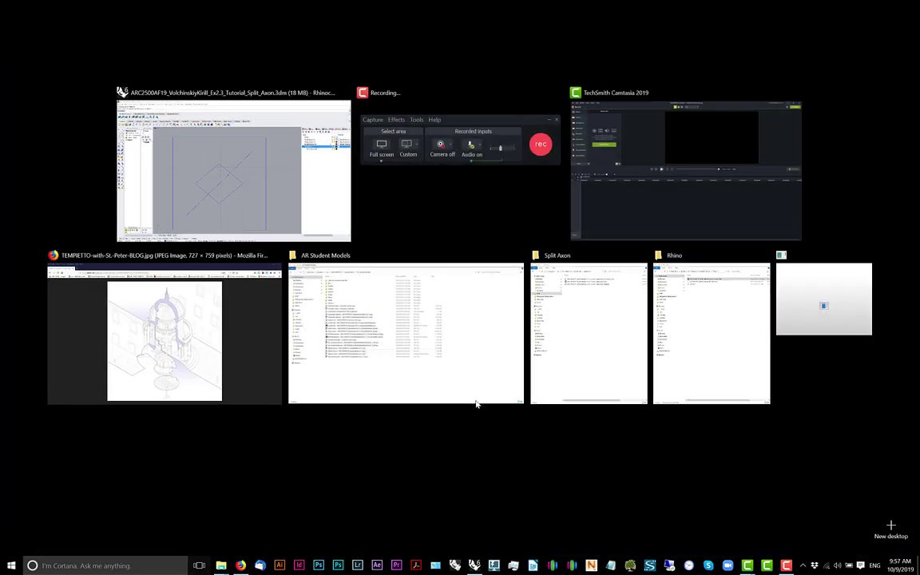
left_click(240, 348)
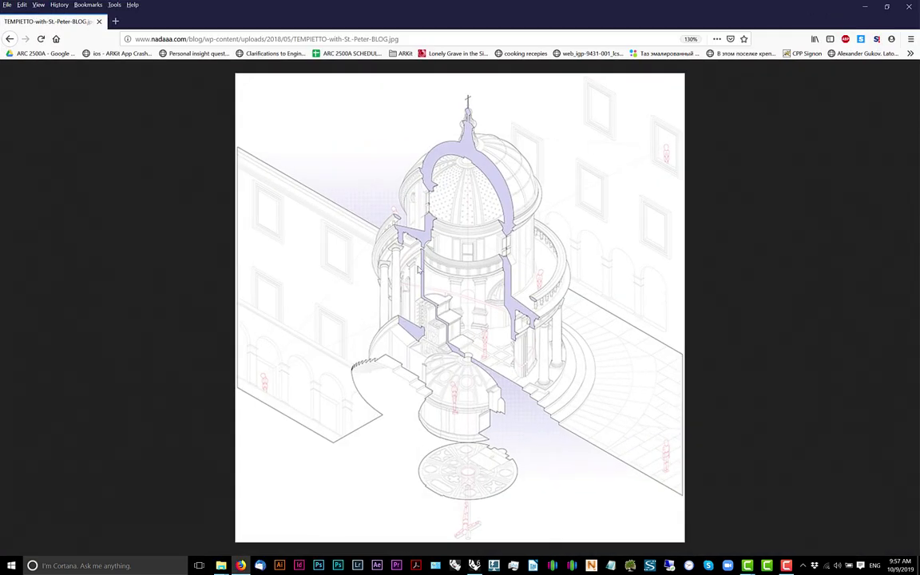
scroll(433, 202, "up", 4, "ctrl")
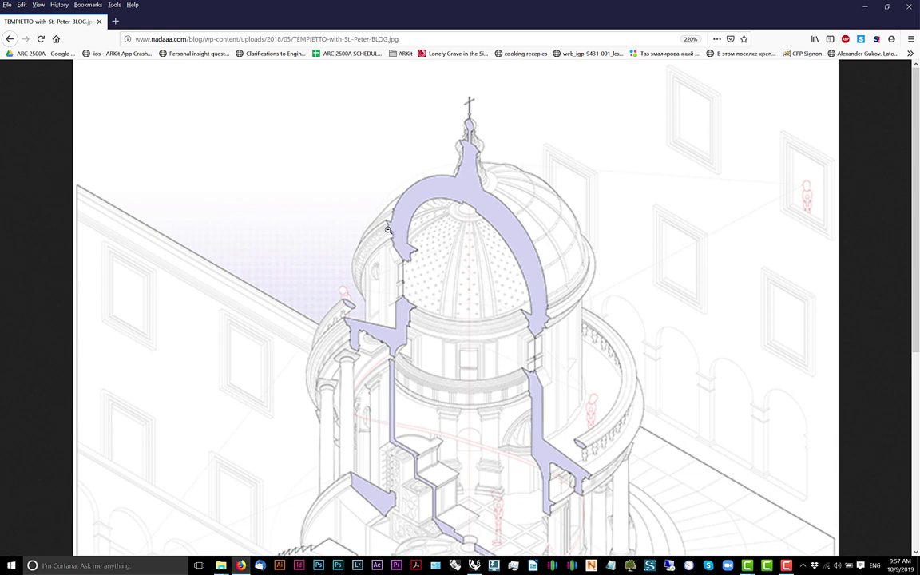
scroll(345, 284, "down", 3)
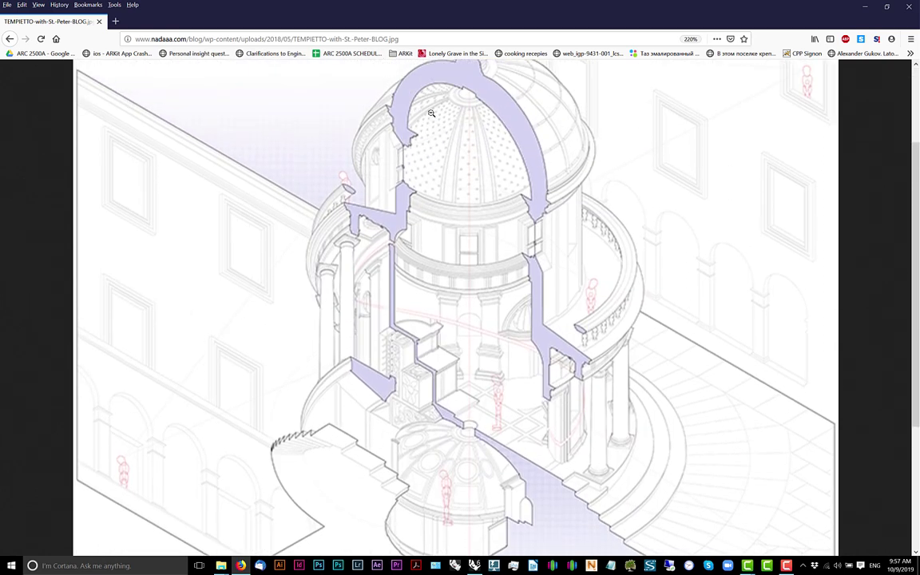
scroll(479, 310, "down", 3)
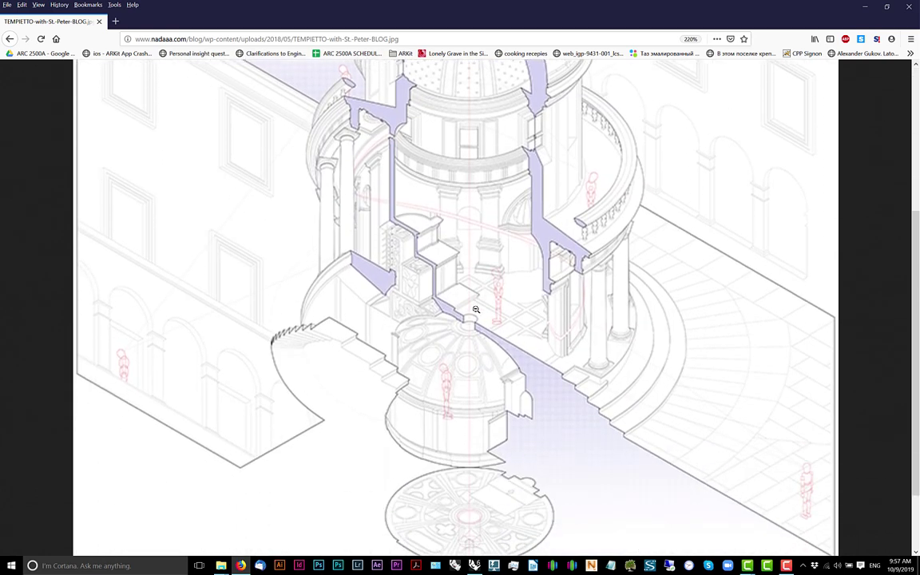
scroll(474, 307, "up", 6)
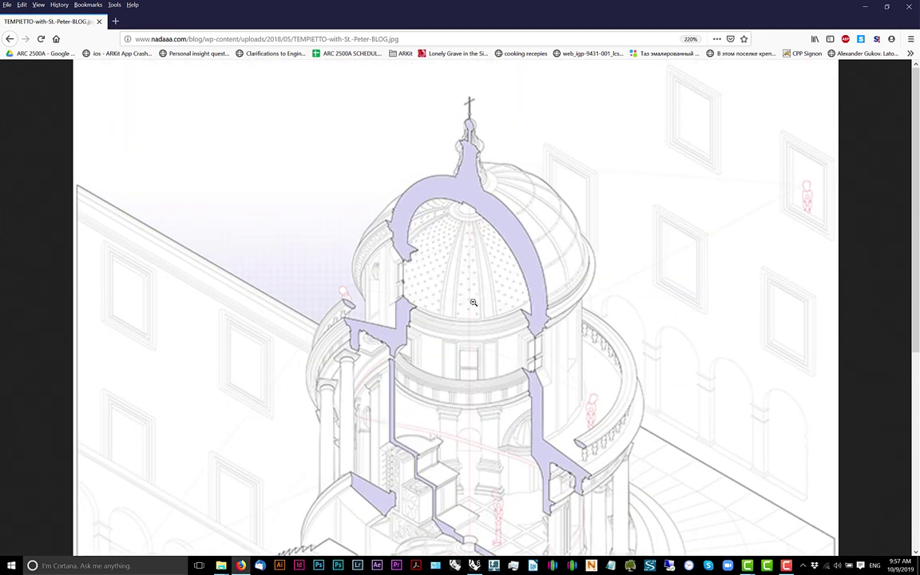
scroll(473, 303, "down", 5)
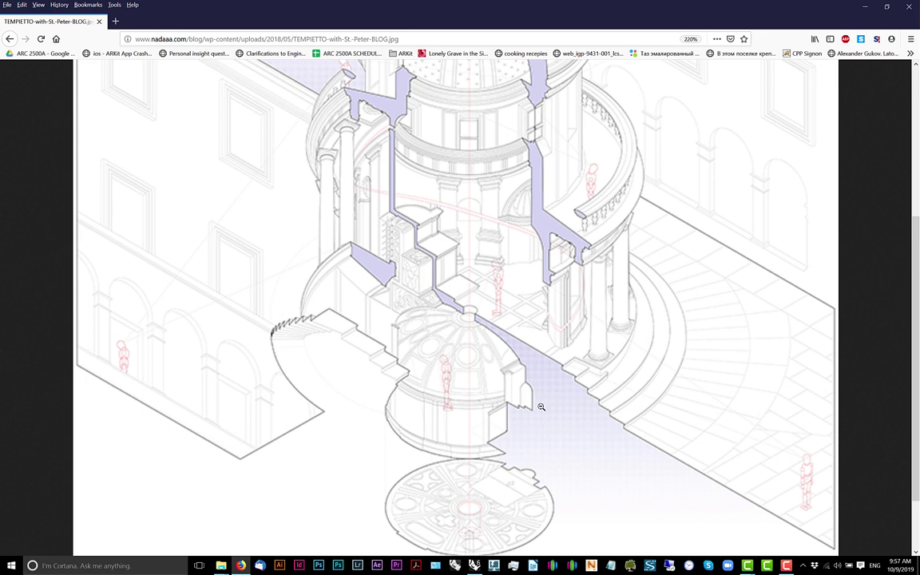
scroll(541, 408, "up", 3)
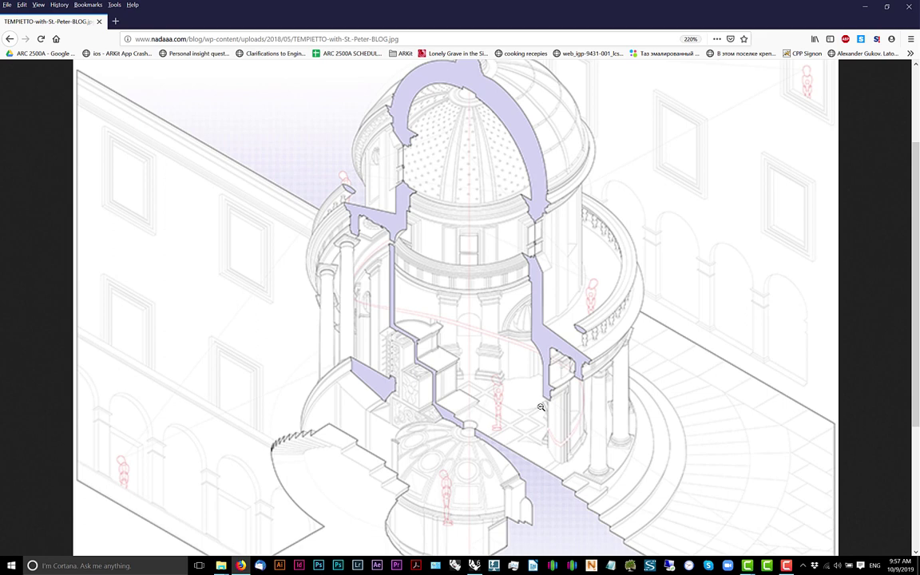
scroll(540, 407, "down", 3)
scroll(540, 407, "up", 3)
scroll(541, 407, "up", 3)
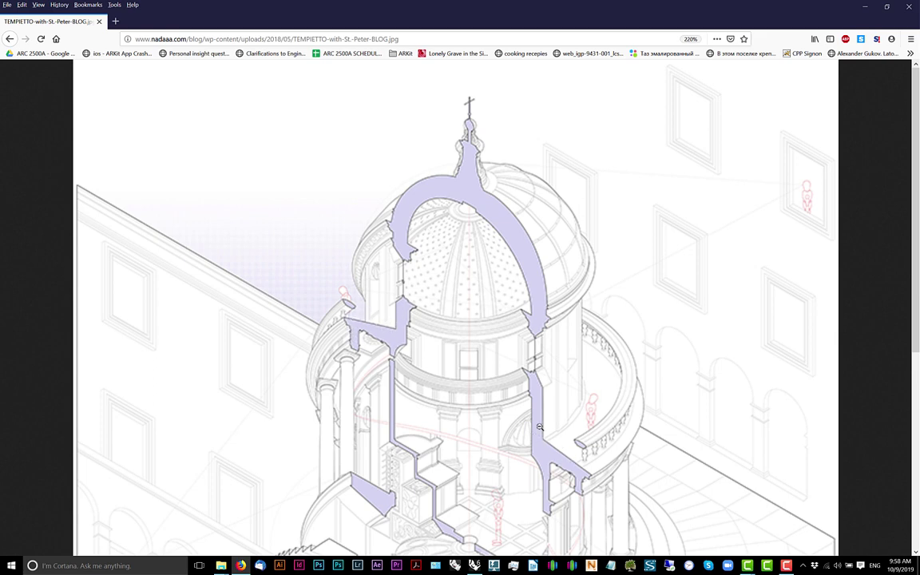
scroll(505, 416, "down", 3)
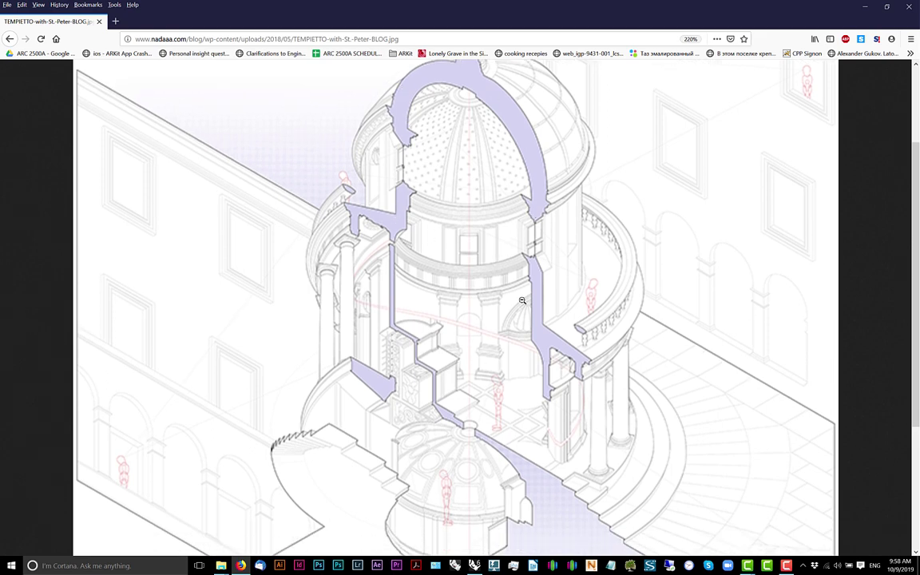
Return to Rhino and view the diamond diagram together with the model and its cut plane
key("alt+Tab")
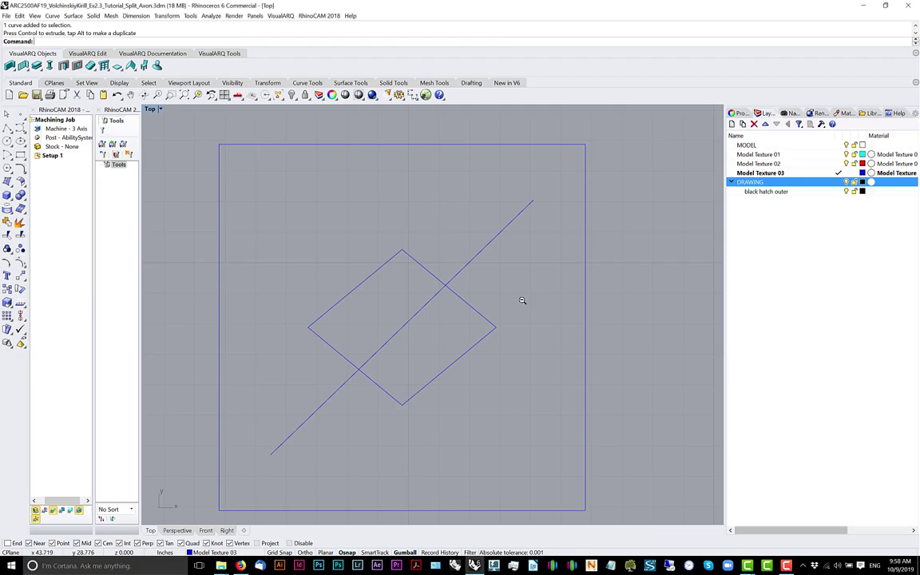
scroll(487, 256, "down", 6)
right_click_drag(472, 243, 531, 214)
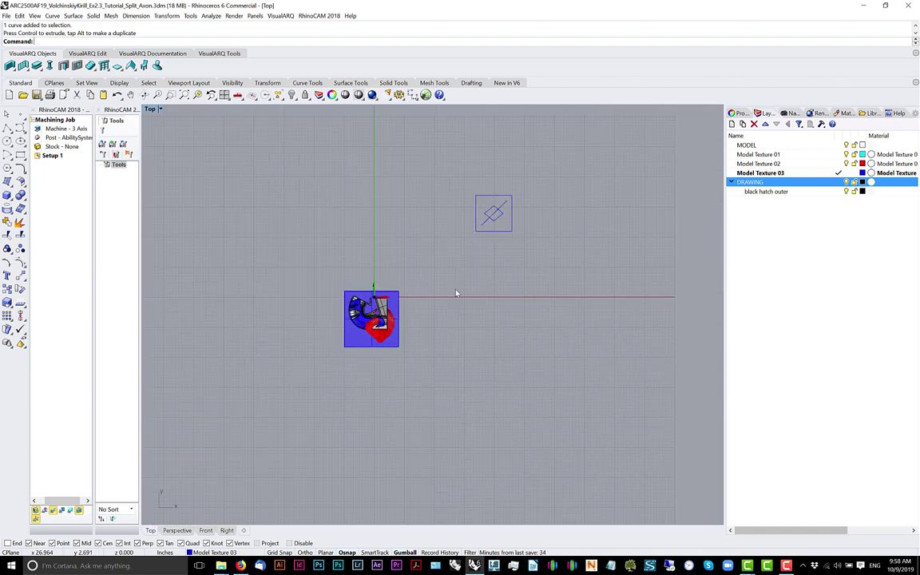
View the model and its cut plane in perspective, and compare them with the cut surfaces of the Tempietto reference image in Firefox
key("ctrl+F4")
scroll(365, 308, "up", 5)
scroll(364, 307, "up", 5)
right_click_drag(364, 307, 471, 318)
key("alt+Tab")
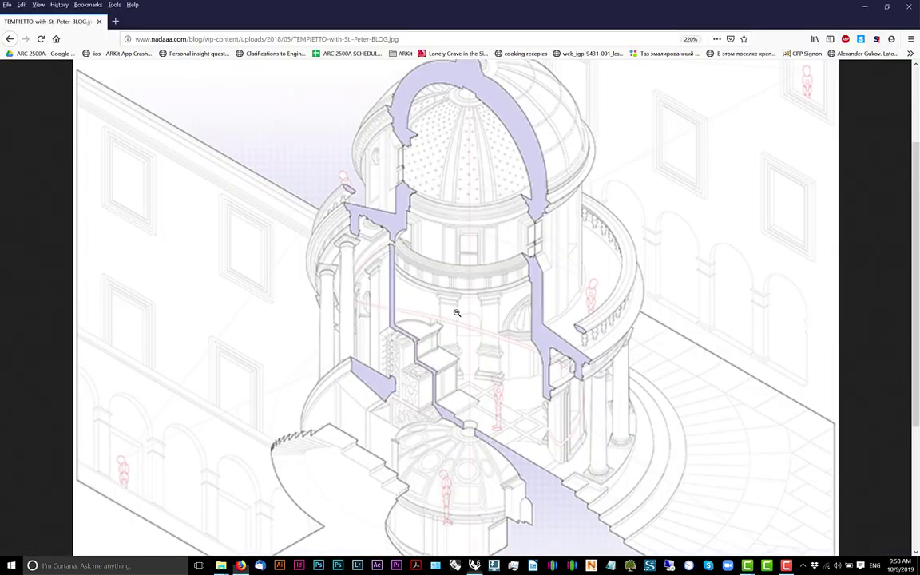
scroll(412, 239, "up", 1)
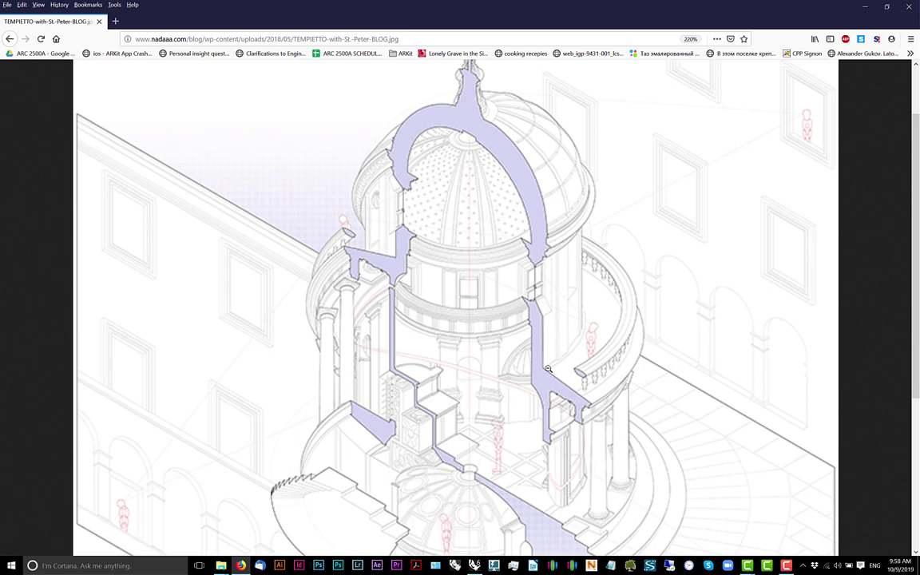
scroll(535, 366, "down", 3)
scroll(523, 318, "up", 4)
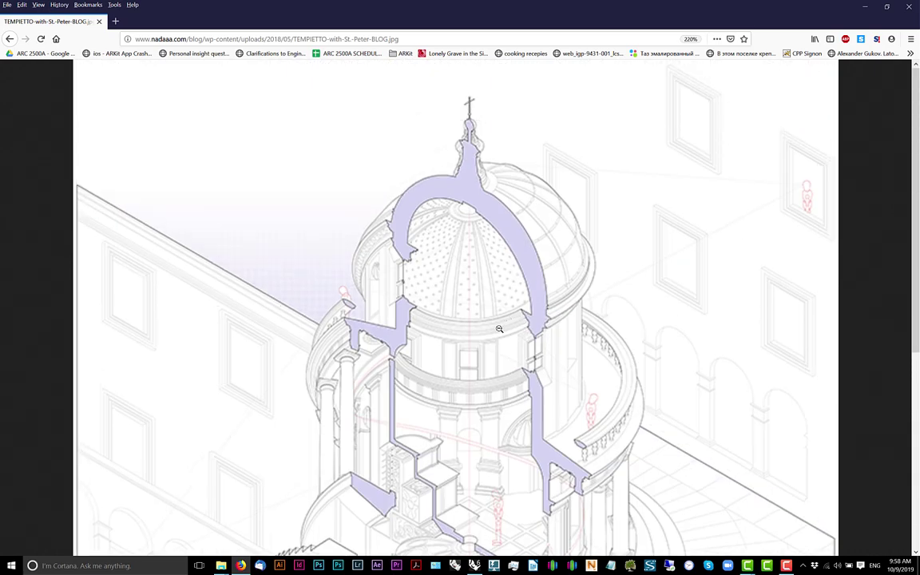
Return to Rhino and try to intersect the whole model with the cut plane
key("alt+Tab")
right_click_drag(551, 333, 489, 334)
left_click(564, 322)
right_click_drag(563, 323, 567, 316)
left_click_drag(628, 172, 251, 381)
type("Intersect")
key("Return")
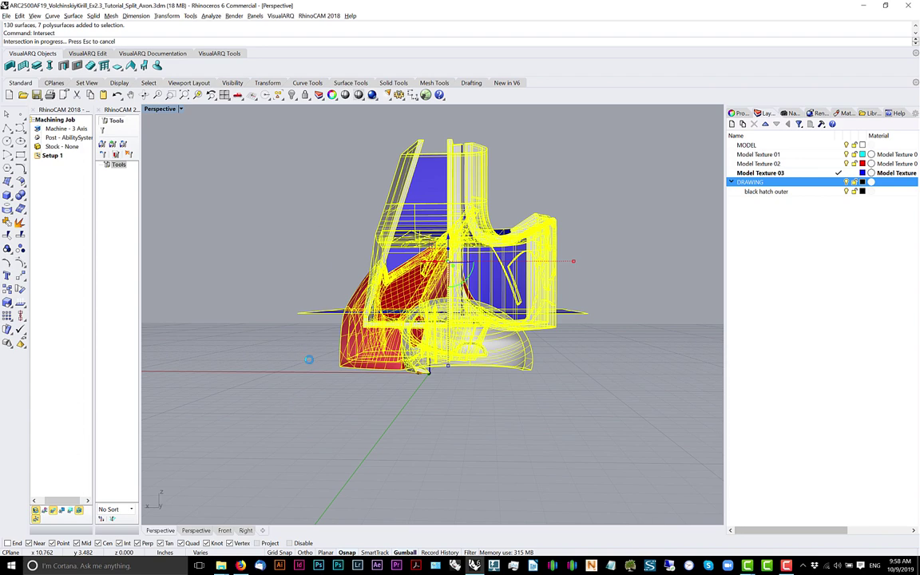
key("Escape")
Inspect where the cut plane passes through the model
right_click_drag(363, 347, 399, 361)
scroll(327, 328, "up", 4)
left_click(326, 328)
scroll(327, 322, "down", 4)
right_click_drag(326, 322, 282, 278)
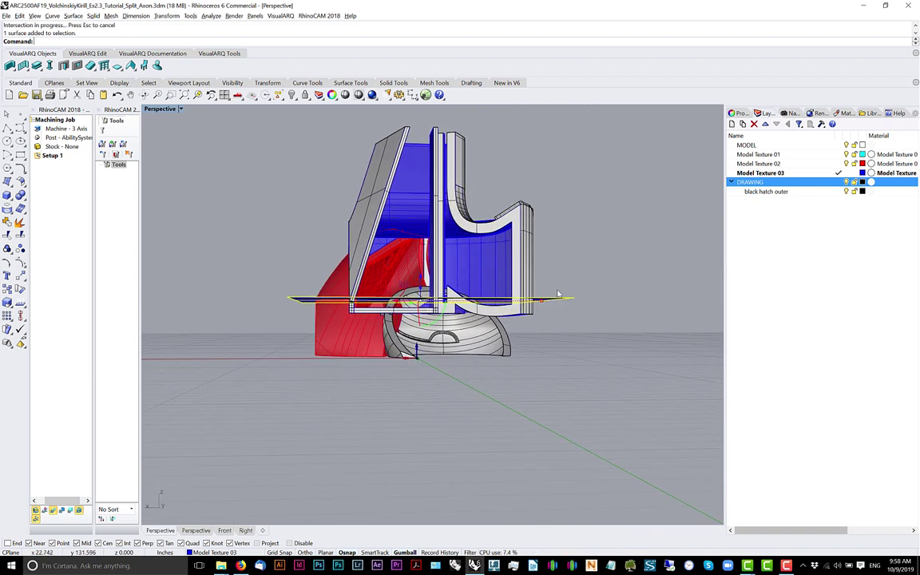
key("Escape")
Duplicate the whole model together with its cut plane to one side of the original
left_click_drag(594, 140, 316, 449)
scroll(484, 255, "down", 3)
left_click_drag(581, 154, 295, 435)
right_click_drag(400, 363, 345, 444)
left_click_drag(325, 324, 606, 317)
right_click_drag(605, 319, 368, 329, "shift")
scroll(368, 329, "up", 3)
key("Escape")
Explode all curves and polysurfaces of the duplicated model, leaving its cut plane out of the selection
right_click_drag(256, 300, 245, 195)
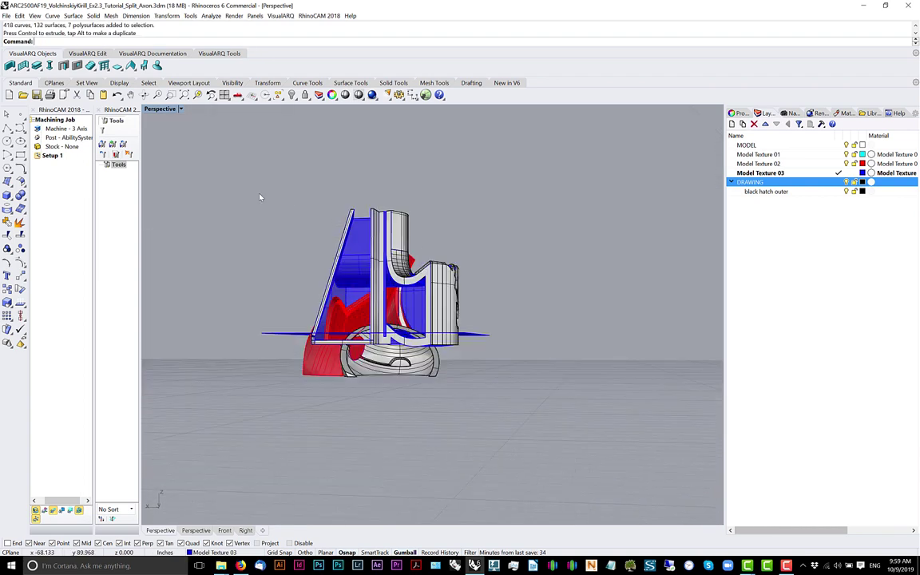
left_click_drag(245, 194, 468, 417)
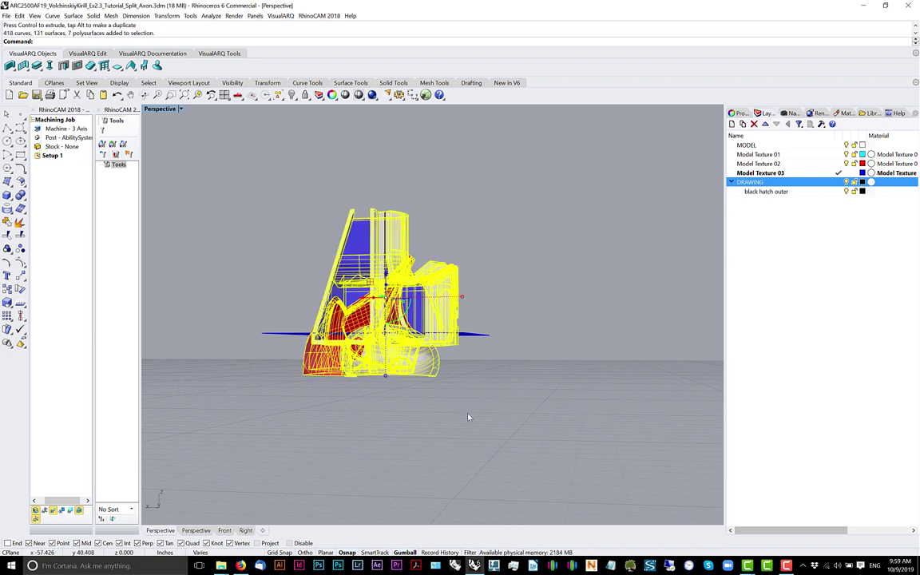
type("explode")
key("Return")
key("Escape")
Intersect the duplicated cut plane with the exploded model pieces that cross its level
right_click_drag(441, 353, 430, 378)
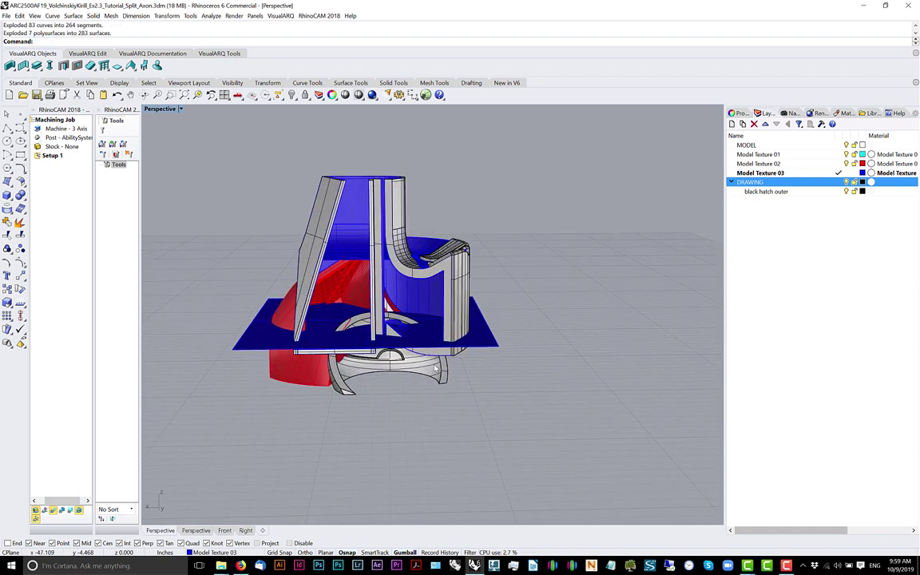
scroll(436, 365, "up", 4)
scroll(436, 366, "down", 4)
right_click_drag(436, 366, 462, 317)
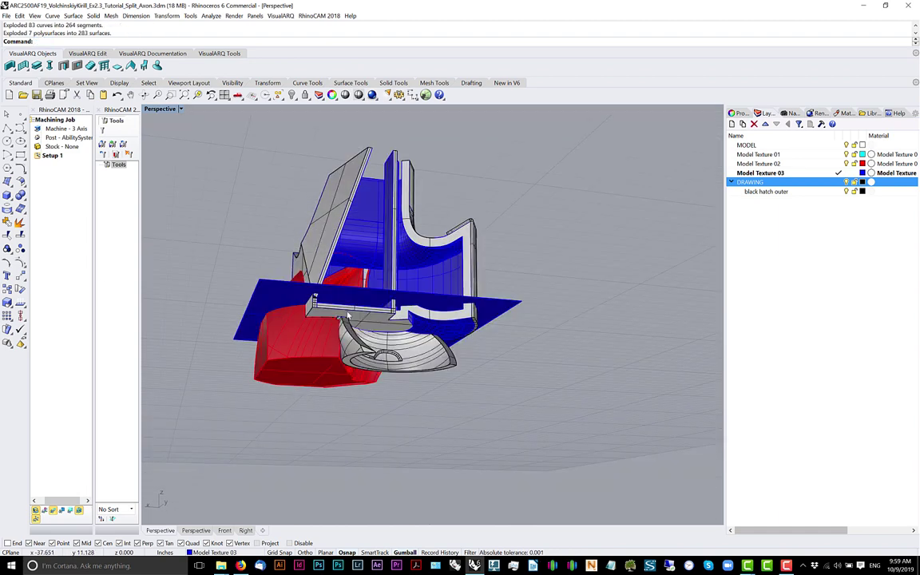
right_click_drag(346, 317, 470, 324)
left_click(476, 332)
left_click_drag(471, 147, 200, 319)
left_click(505, 319)
left_click(433, 275)
left_click(516, 317)
left_click_drag(304, 322, 204, 329)
key("Return")
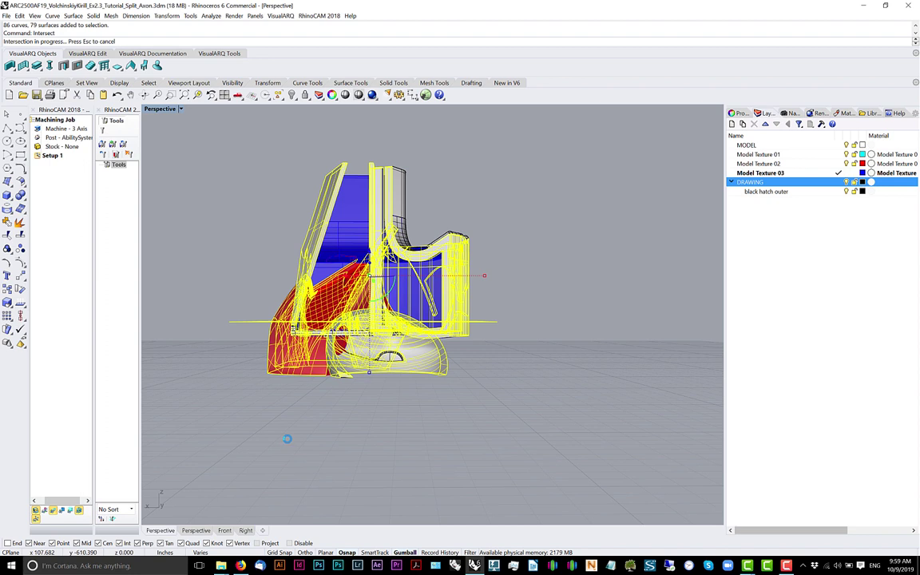
Switch to File Explorer and open the Split Axon folder inside ARC2500AF19 > Workshops
mouse_move(220, 566)
left_click(257, 520)
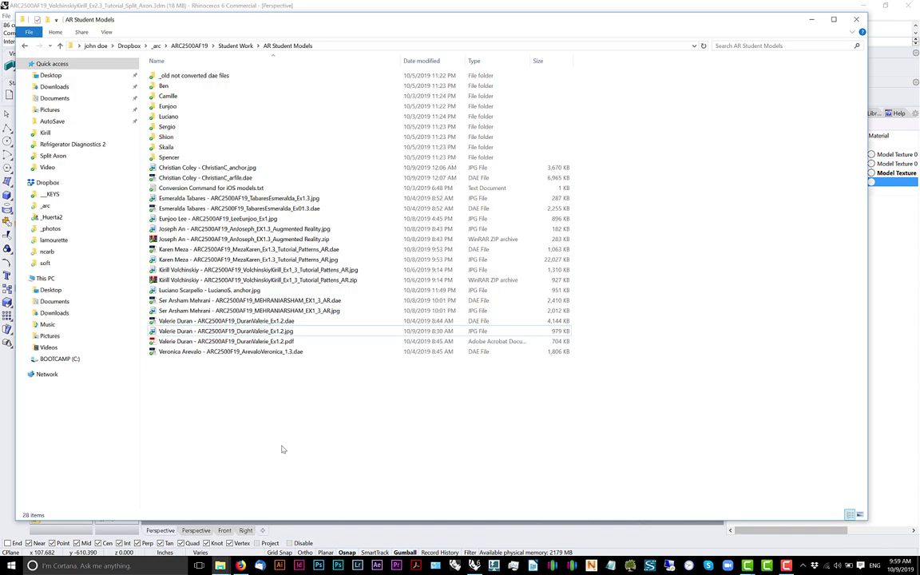
left_click(188, 47)
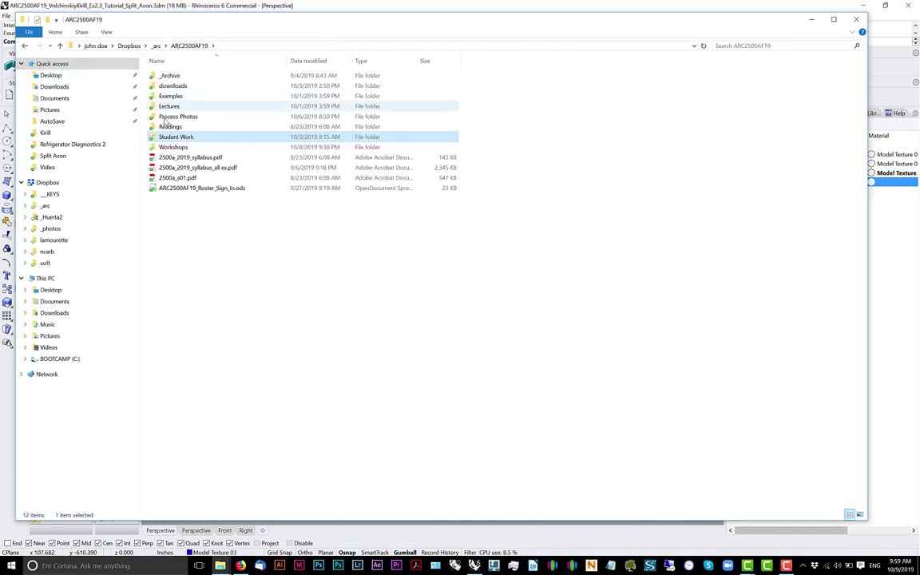
double_click(172, 147)
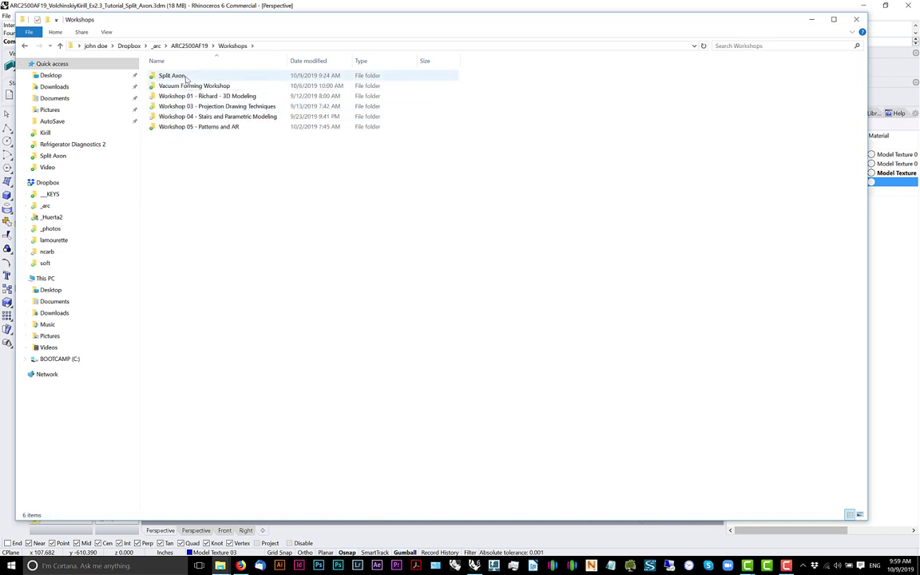
double_click(182, 77)
Duplicate the Split Axon tutorial .3dm file in the same folder and open the copy with Rhino 6
left_click(185, 87)
left_click_drag(286, 62, 389, 63)
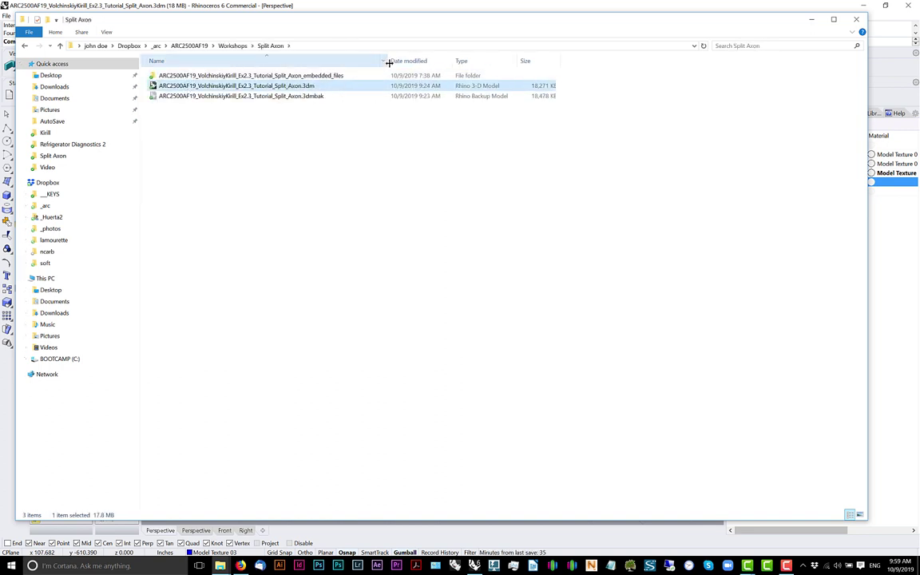
key("ctrl+v")
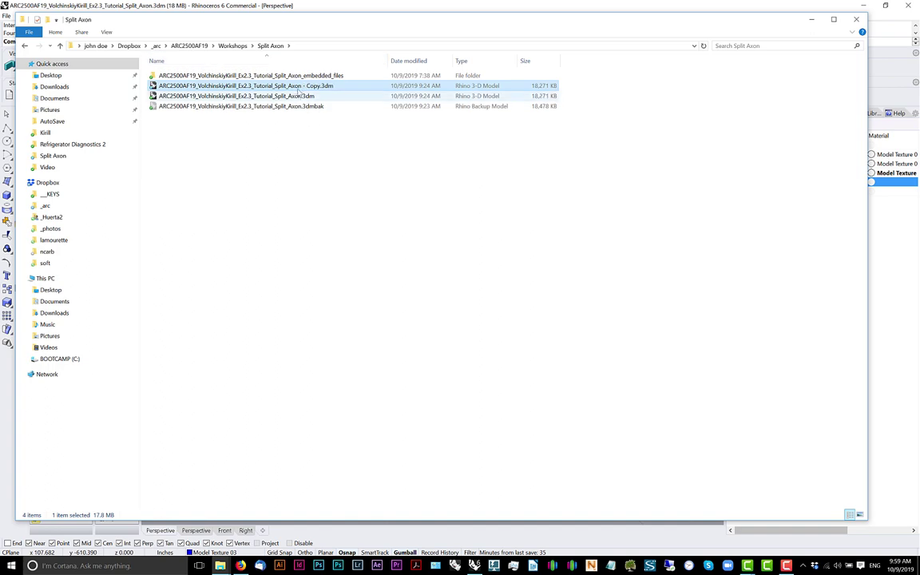
right_click(278, 84)
mouse_move(479, 238)
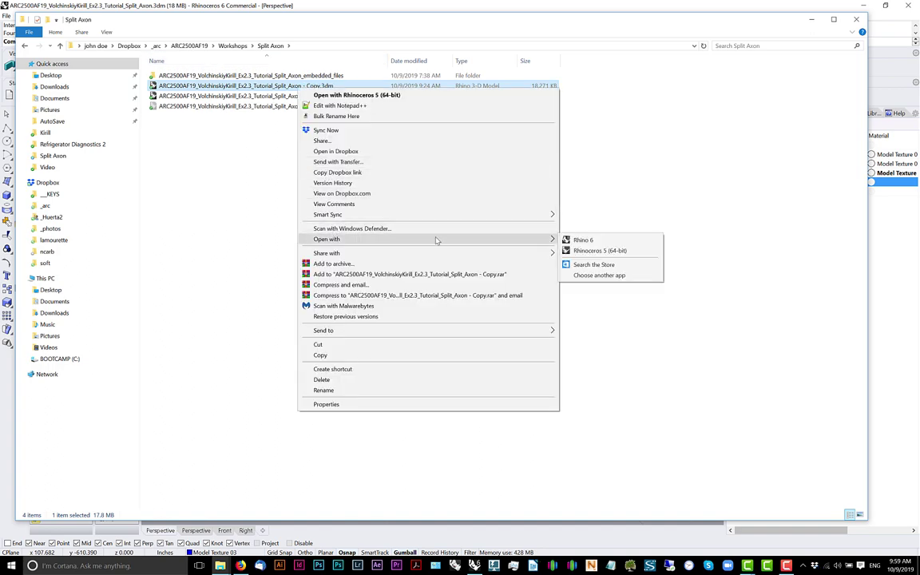
left_click(587, 239)
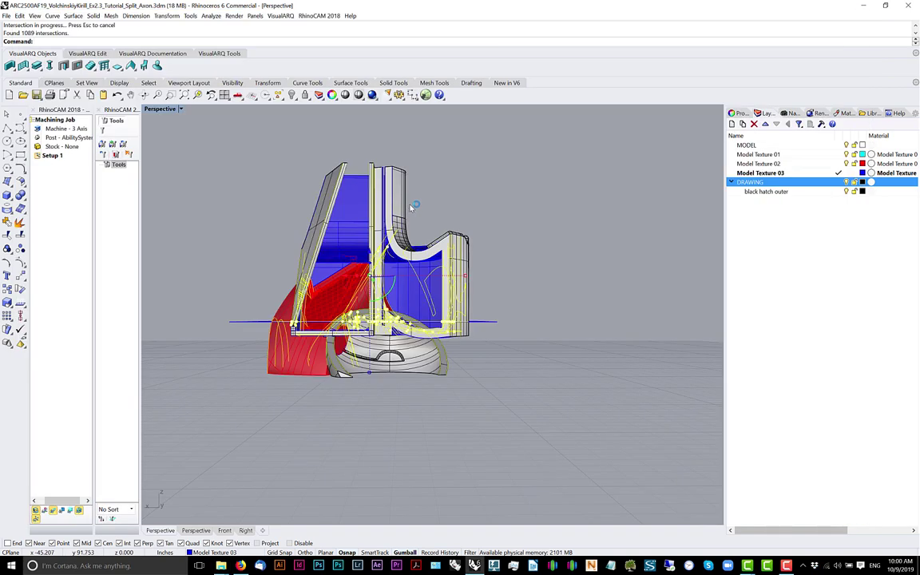
Move the intersection points and curves clear of the duplicated model, and delete that model copy with its cut plane
right_click_drag(430, 221, 328, 250)
scroll(430, 222, "down", 4)
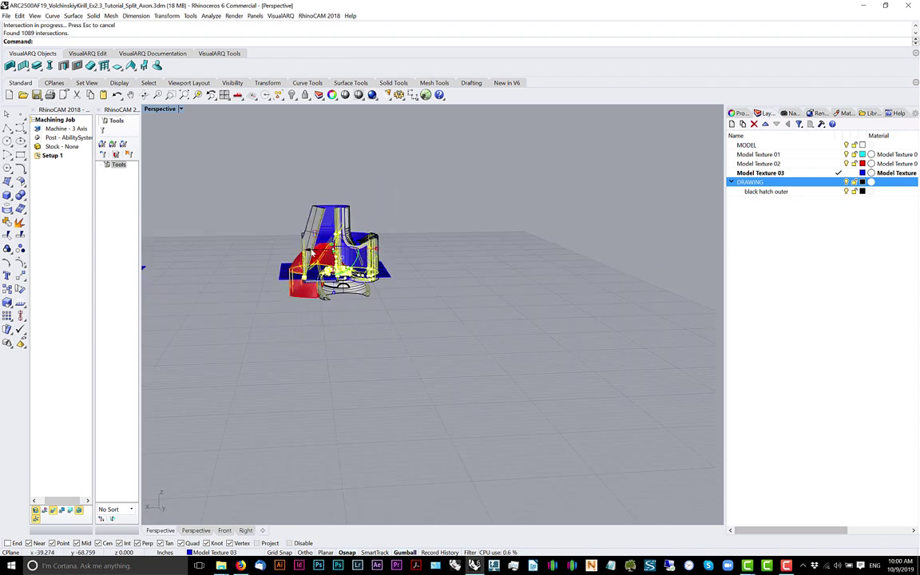
left_click_drag(380, 248, 467, 233)
left_click(443, 168)
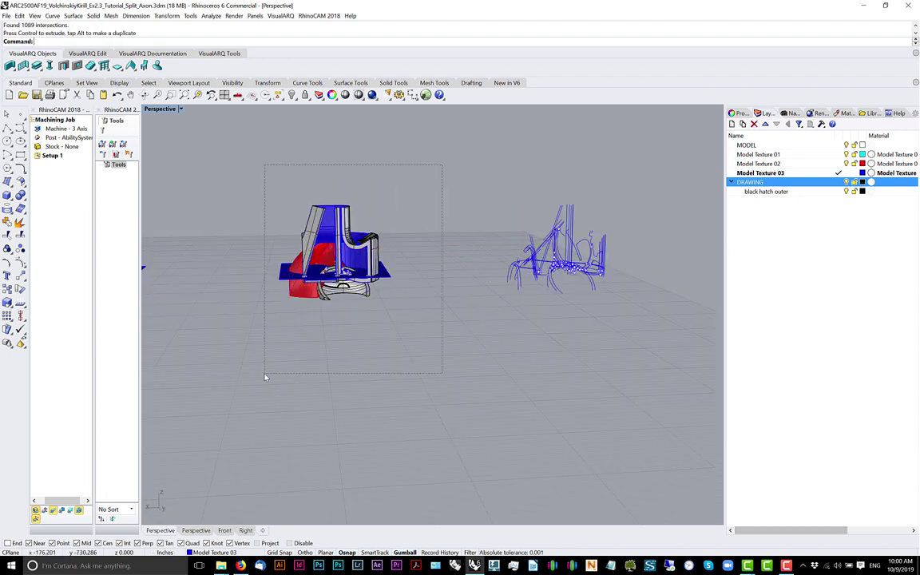
left_click_drag(265, 377, 267, 375)
key("Delete")
right_click_drag(490, 298, 559, 240)
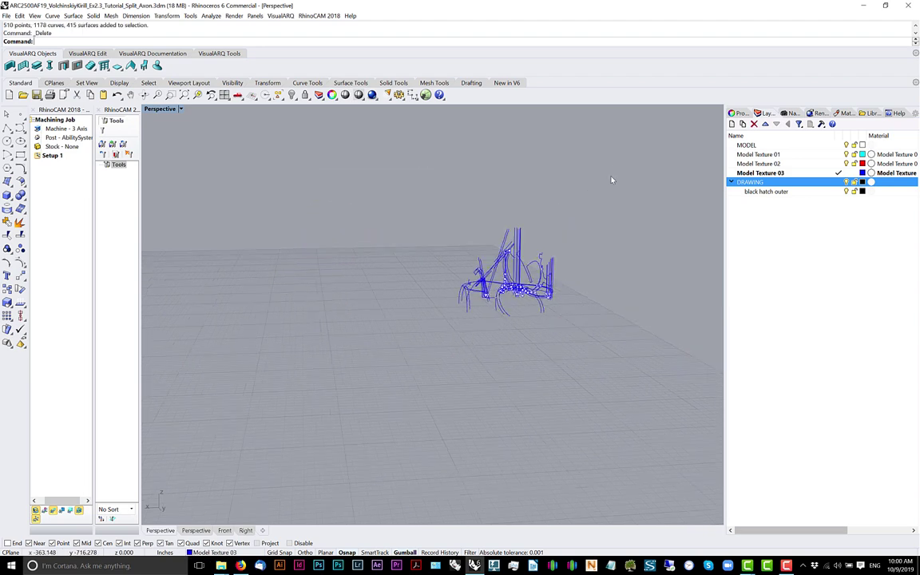
In the Back view, select the intersection geometry lying at the cut plane's level and move it sideways away from the other curves
left_click_drag(559, 239, 441, 365)
middle_click(442, 365)
left_click(434, 372)
scroll(519, 288, "up", 9)
scroll(520, 289, "up", 4)
right_click_drag(520, 289, 492, 307)
left_click(258, 305)
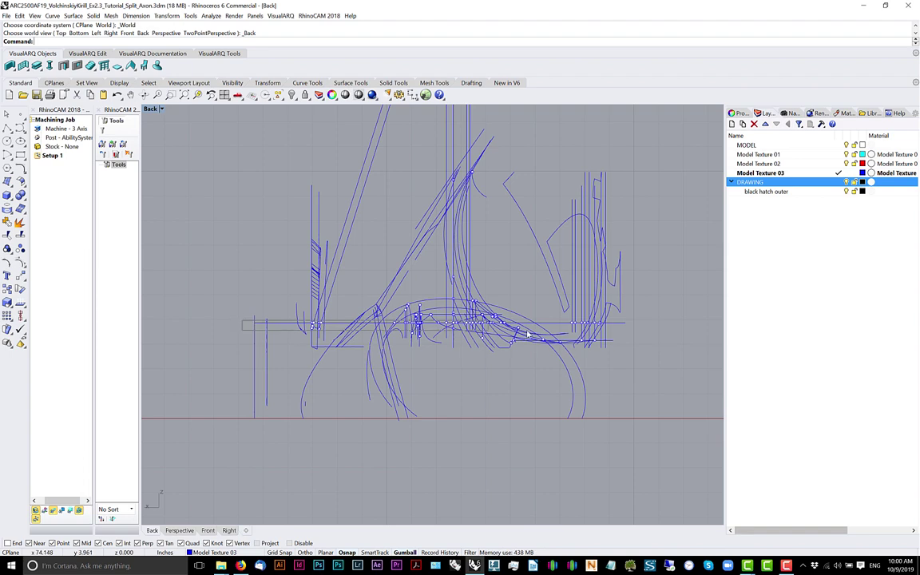
left_click_drag(541, 336, 634, 328)
scroll(627, 323, "down", 6)
right_click_drag(561, 323, 617, 314)
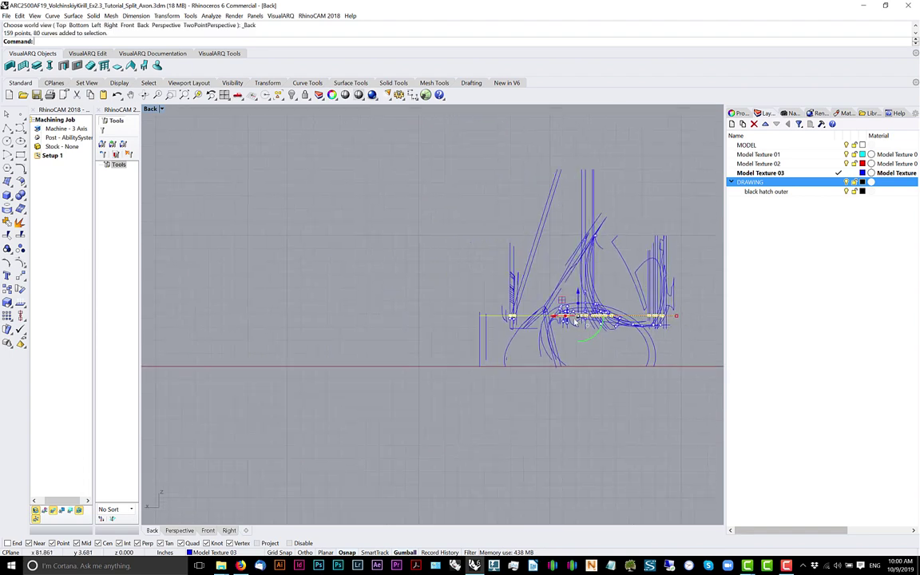
left_click_drag(560, 317, 256, 322)
Return to the perspective view and delete the leftover intersection curves and points, keeping only the separated flat section
middle_click(349, 332)
left_click(355, 328)
right_click_drag(356, 328, 366, 348)
scroll(494, 326, "up", 10)
left_click(470, 331)
right_click_drag(473, 329, 417, 299)
scroll(449, 290, "down", 11)
right_click_drag(515, 345, 460, 276, "shift")
scroll(443, 335, "up", 8)
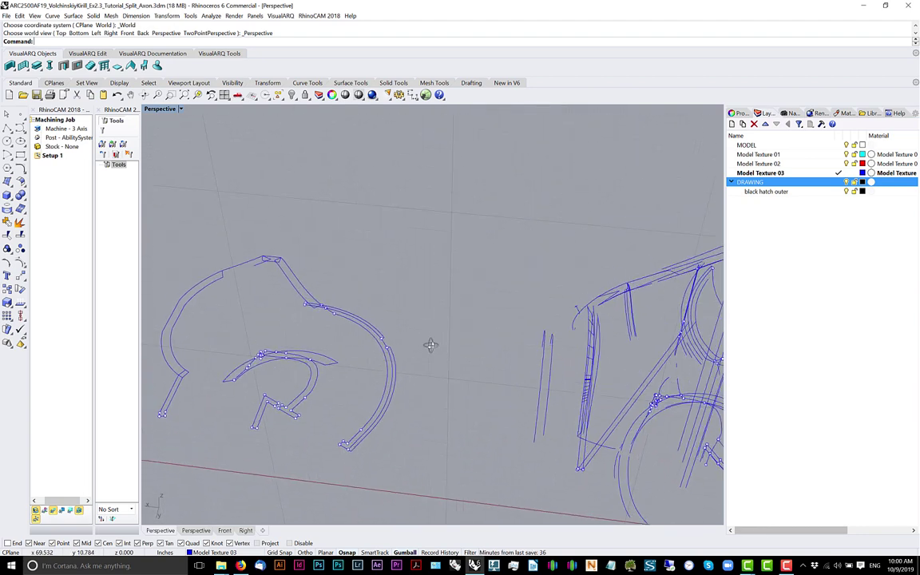
scroll(430, 345, "down", 4)
left_click_drag(368, 413, 370, 407)
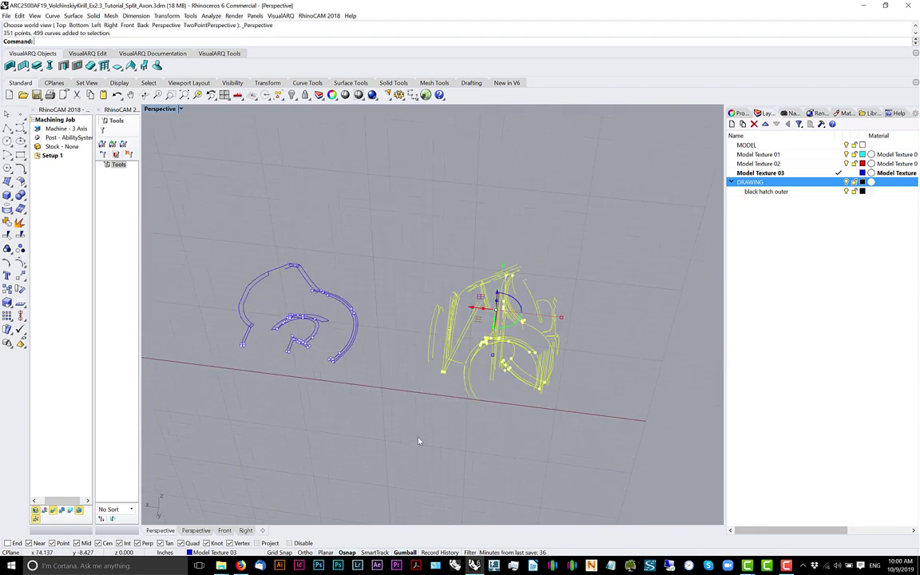
key("Delete")
Select all point objects with SelPt and delete them so that only the section curves remain
scroll(307, 315, "up", 6)
scroll(383, 332, "down", 2)
type("SelPt")
key("Return")
type("Delete")
key("Return")
right_click_drag(323, 269, 358, 250)
left_click_drag(468, 209, 157, 470)
key("Escape")
Draw a straight polyline segment across the gap in the section's inner wall outline near its peak
scroll(266, 270, "up", 5)
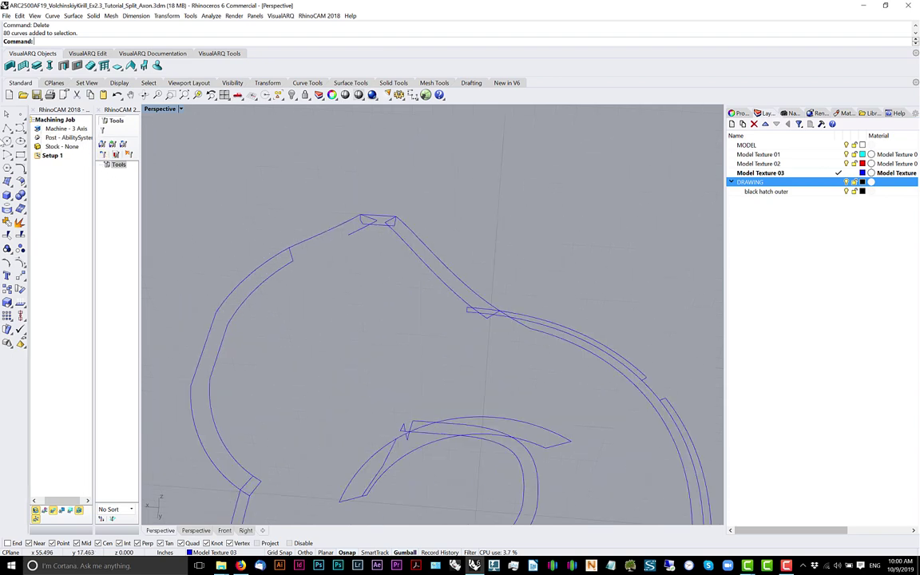
left_click(7, 127)
left_click(292, 261)
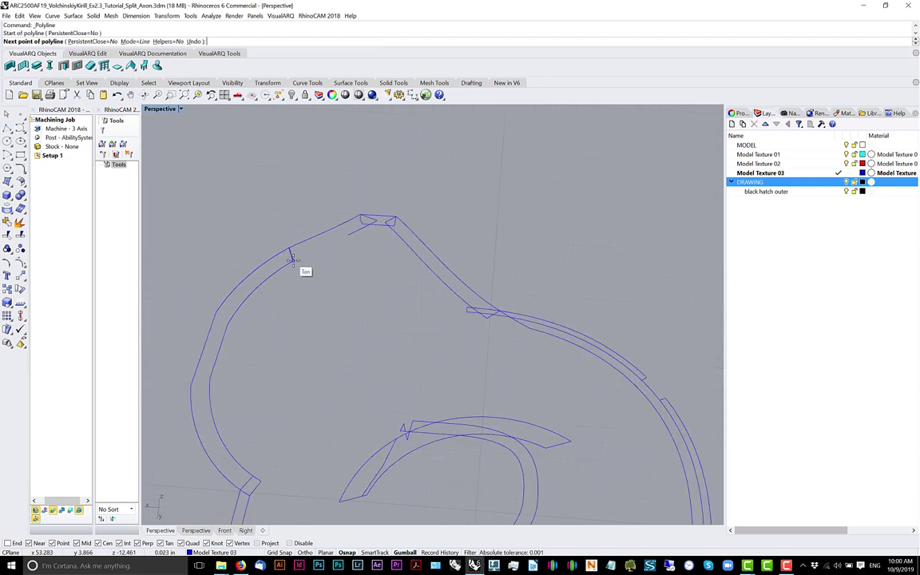
left_click(349, 236)
key("Return")
scroll(349, 236, "down", 5)
left_click_drag(603, 195, 214, 471)
key("Escape")
Trim the stray curve ends where the small inner arcs overlap, using the selected overlapping curves as cutters
scroll(261, 238, "up", 5)
scroll(271, 251, "down", 3)
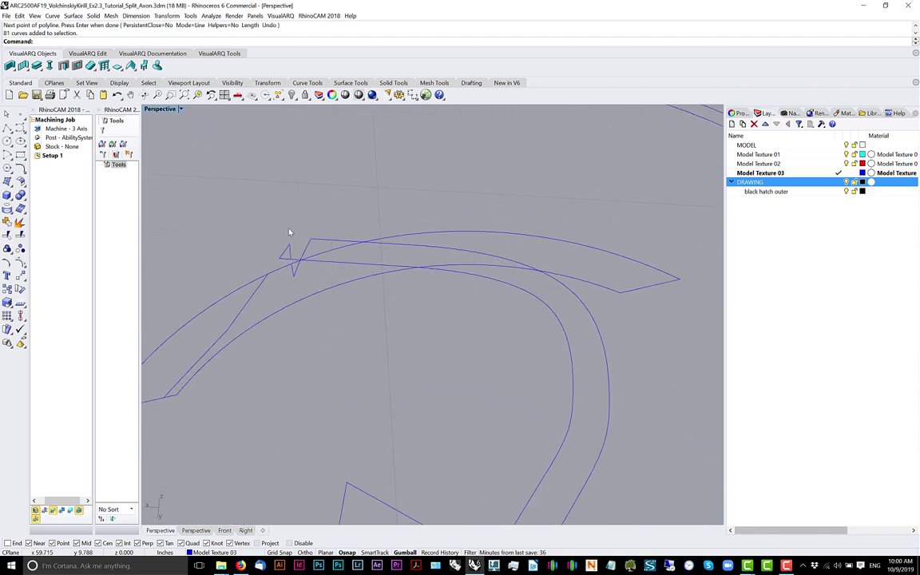
left_click_drag(307, 219, 189, 355)
type("trim")
key("Return")
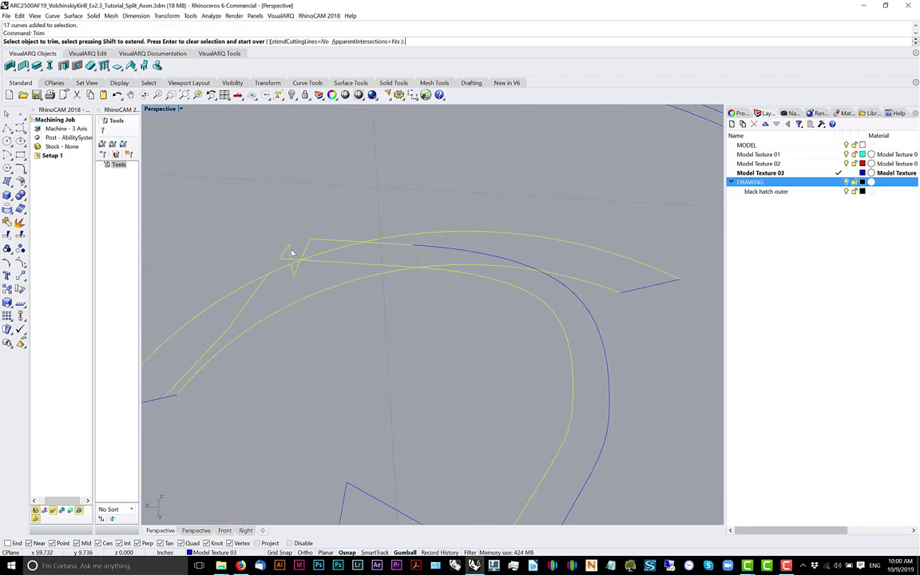
left_click_drag(298, 246, 287, 250)
scroll(287, 249, "up", 10)
left_click_drag(286, 300, 250, 350)
Try to trim another segment at the small inner arcs' overlap, undo it and end the Trim command
scroll(274, 356, "down", 12)
scroll(276, 357, "up", 12)
left_click(255, 465)
scroll(253, 464, "down", 12)
scroll(254, 456, "up", 8)
key("ctrl+z")
scroll(264, 447, "down", 6)
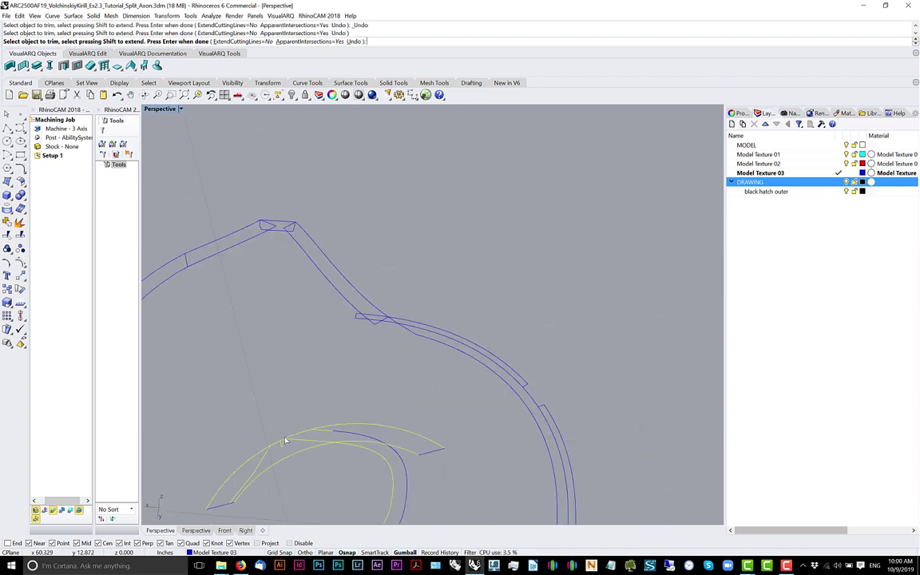
key("Return")
In the Top view, run CurveBoolean on all section curves to create combined region outlines, keeping the input curves
left_click_drag(437, 251, 222, 481)
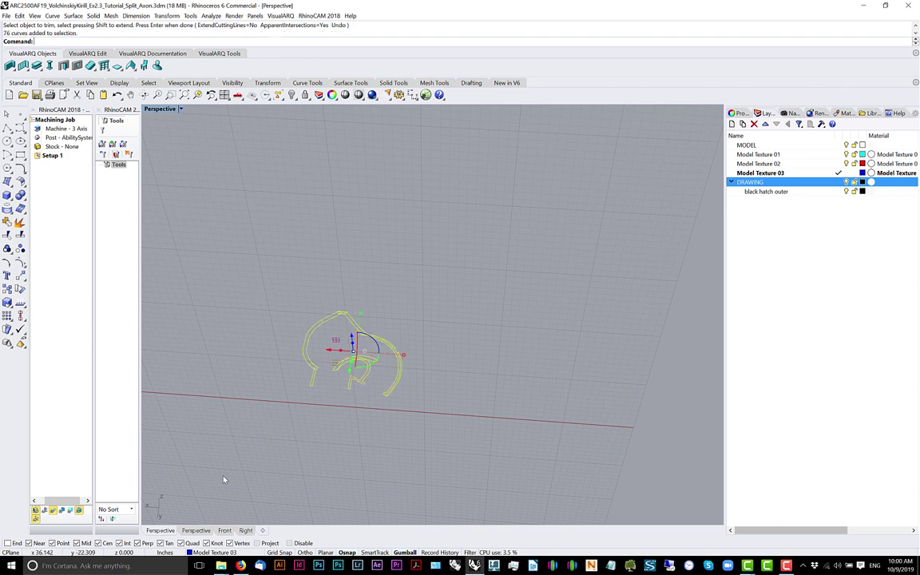
left_click(221, 479)
left_click_drag(468, 279, 284, 452)
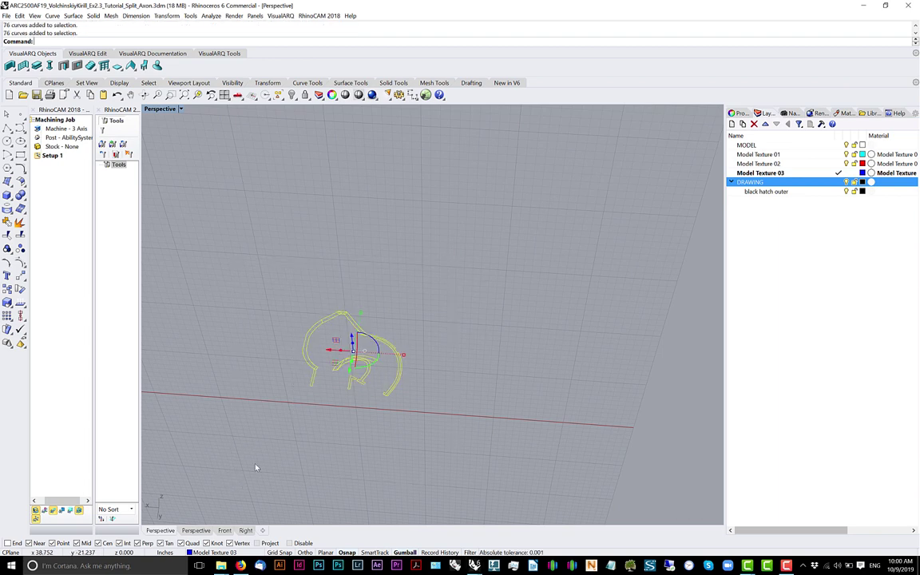
left_click(313, 442)
scroll(359, 431, "down", 6)
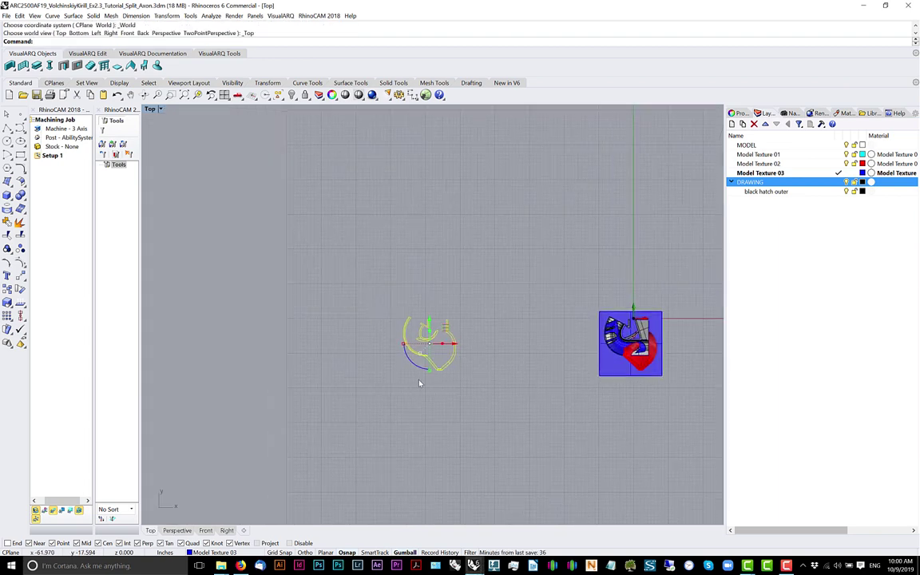
type("Boolean")
key("Return")
scroll(437, 367, "up", 5)
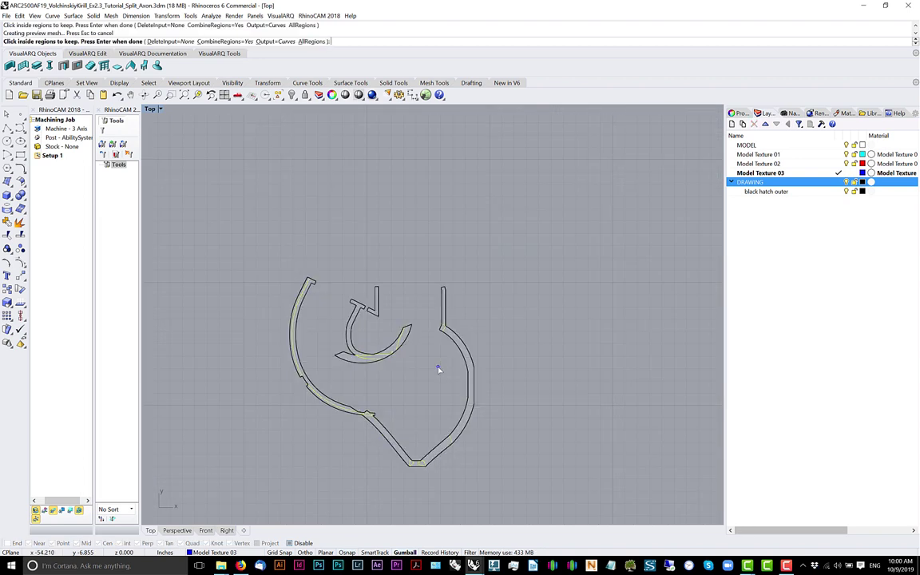
key("Return")
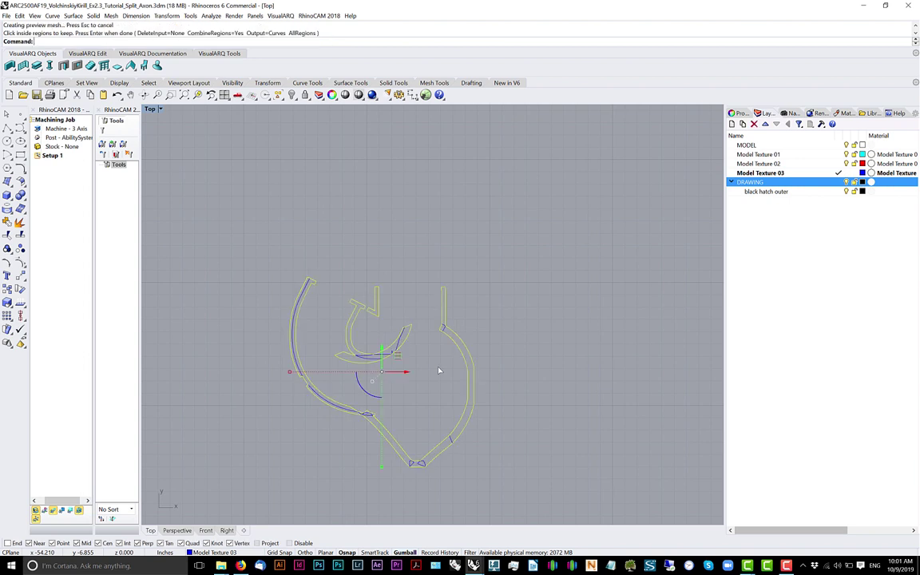
Move the new combined region outlines sideways, clear of the source section curves
scroll(386, 372, "down", 2)
right_click_drag(387, 373, 482, 341)
left_click_drag(496, 341, 380, 381)
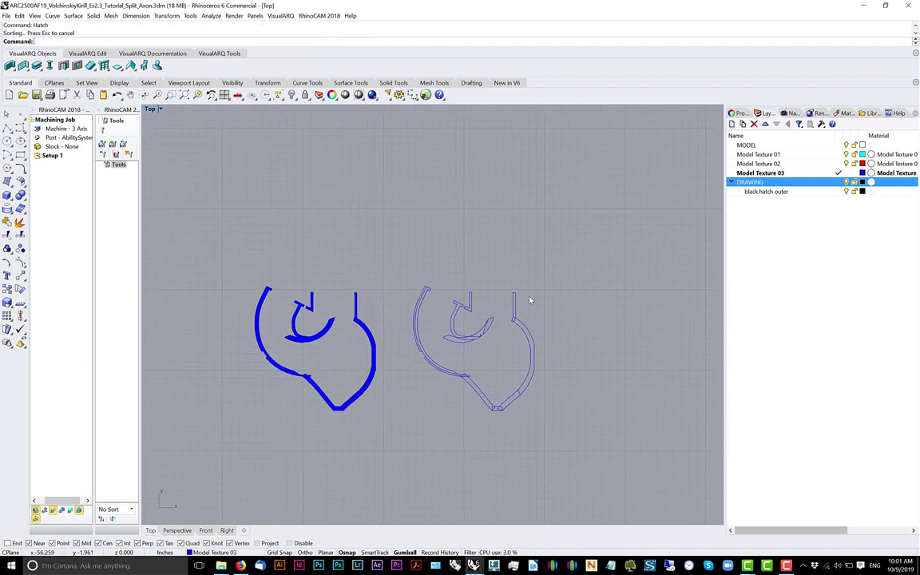
Delete the source section curves beside the hatched outlines and switch to the Perspective view with the hatched outlines selected
left_click_drag(550, 257, 399, 510)
key("Delete")
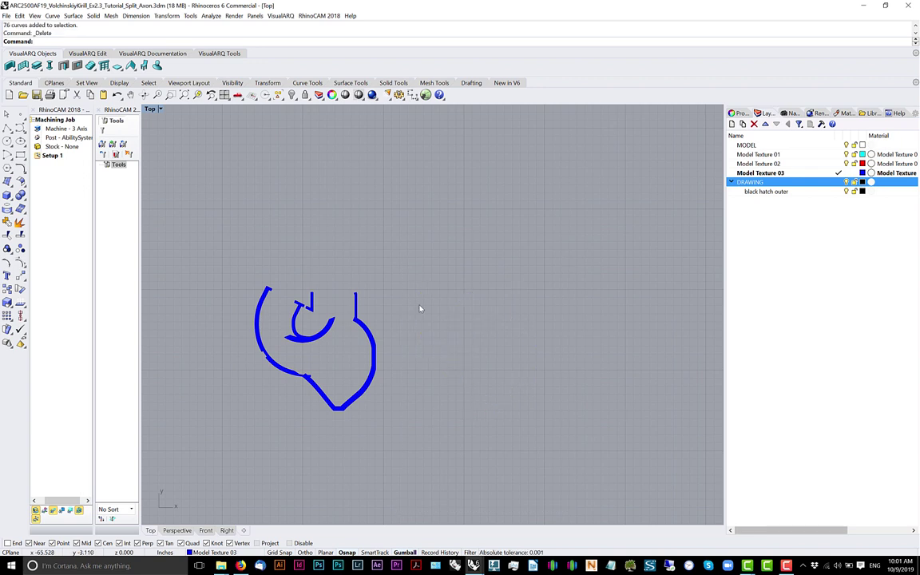
left_click_drag(173, 439, 173, 439)
middle_click(313, 419)
left_click(320, 421)
right_click_drag(320, 422, 508, 361)
type("m")
key("Return")
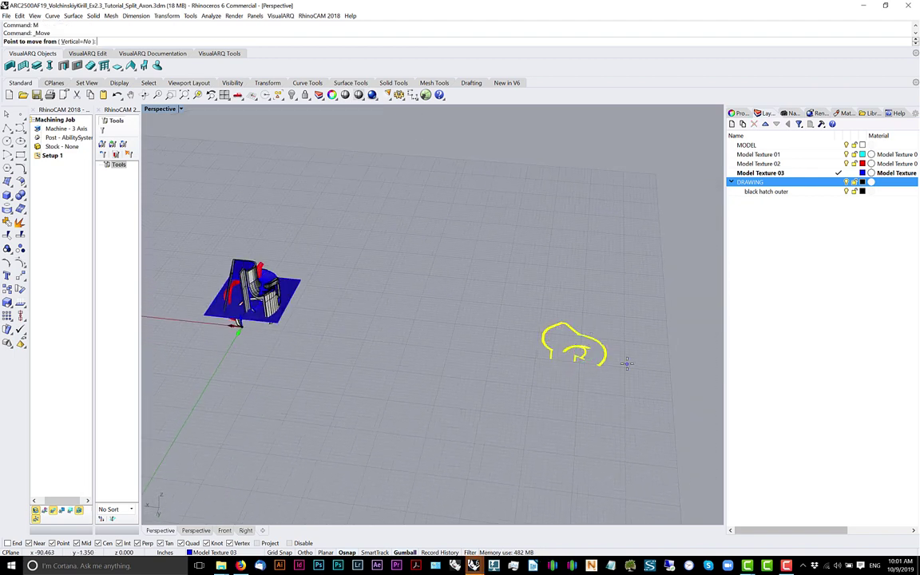
key("Escape")
Intersect the curved outer wall with the cut plane to create a reference curve for aligning the section
scroll(263, 303, "up", 10)
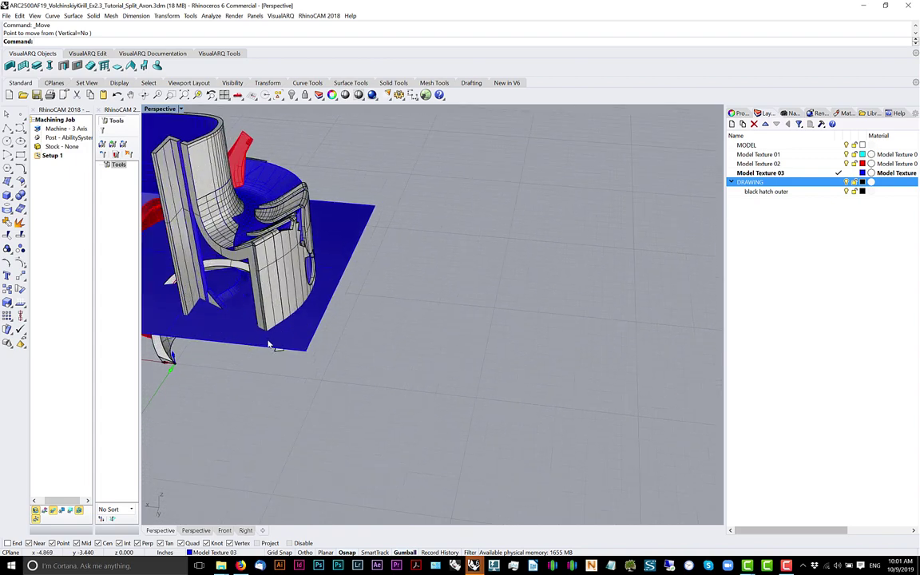
left_click(355, 335)
left_click(440, 373, "shift")
key("Return")
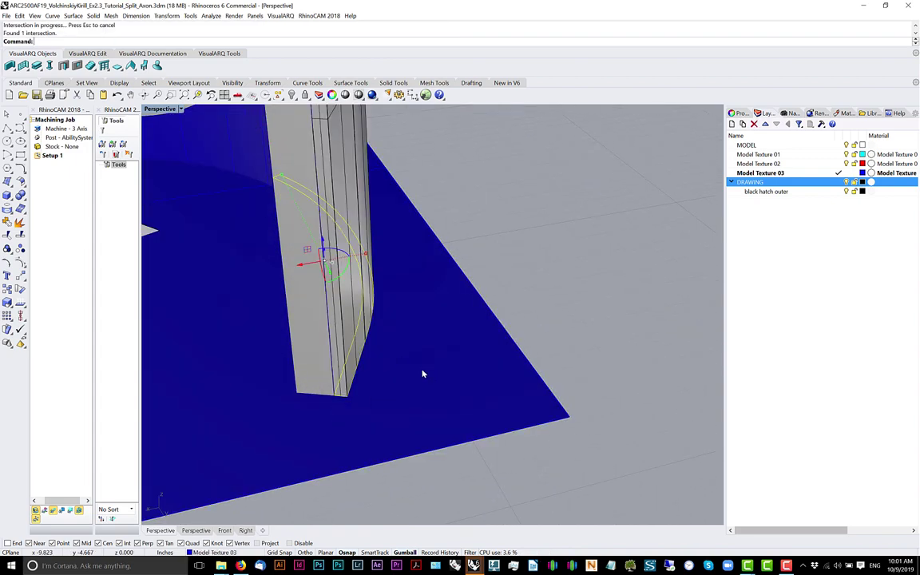
scroll(415, 379, "down", 5)
key("Return")
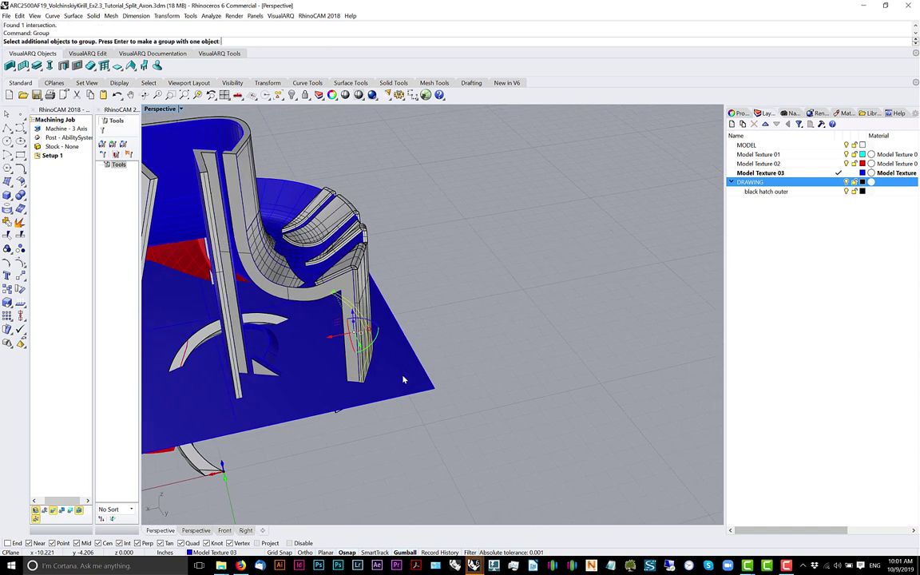
Select the hatched outlines and create a new layer named SECTION with white as its color
scroll(468, 356, "down", 5)
right_click_drag(556, 327, 589, 300)
left_click_drag(686, 283, 598, 360)
left_click(731, 123)
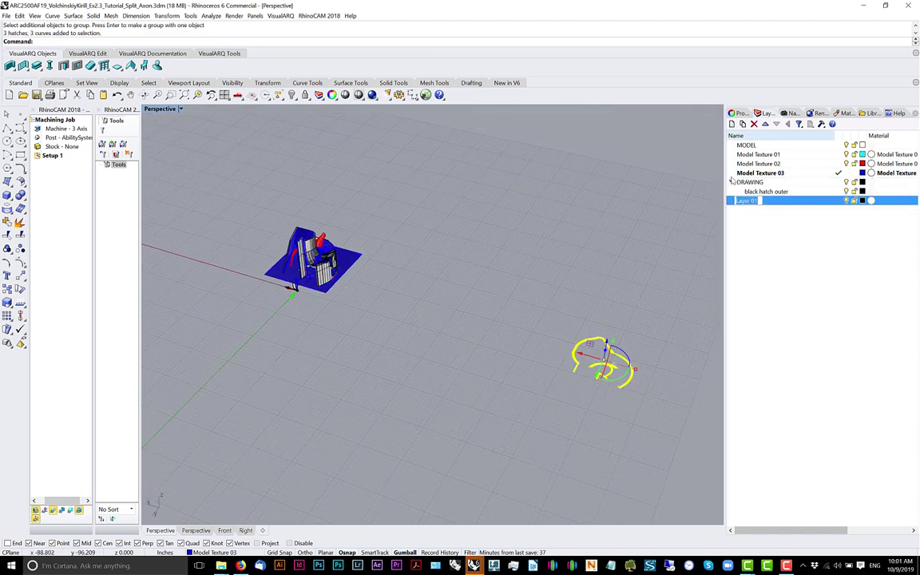
key("Return")
left_click(862, 201)
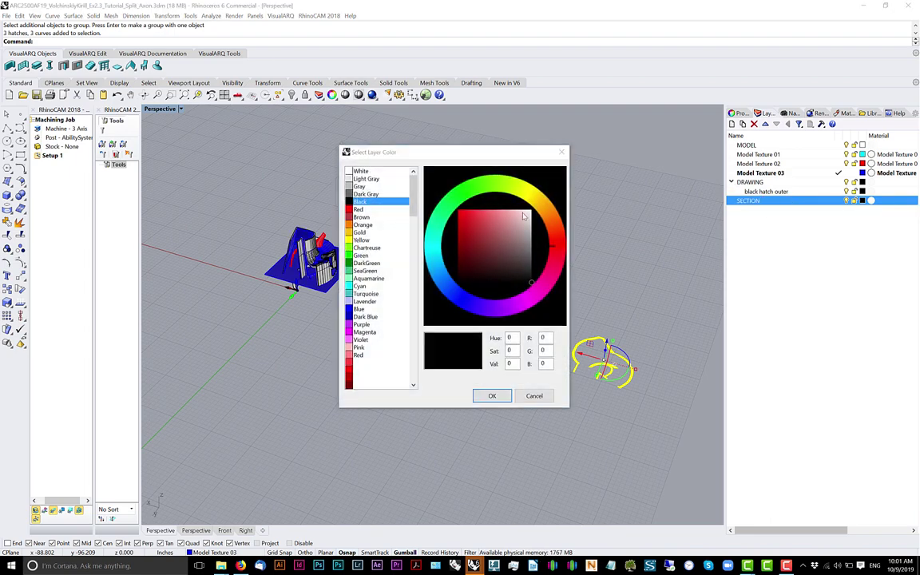
left_click(502, 390)
Try to move the hatched outlines from their wall-end corner onto the matching point at the model's cut plane
right_click_drag(506, 390, 554, 338)
type("m")
key("Return")
scroll(633, 372, "up", 5)
left_click(613, 374)
scroll(639, 368, "down", 3)
scroll(279, 311, "up", 10)
scroll(294, 314, "up", 2)
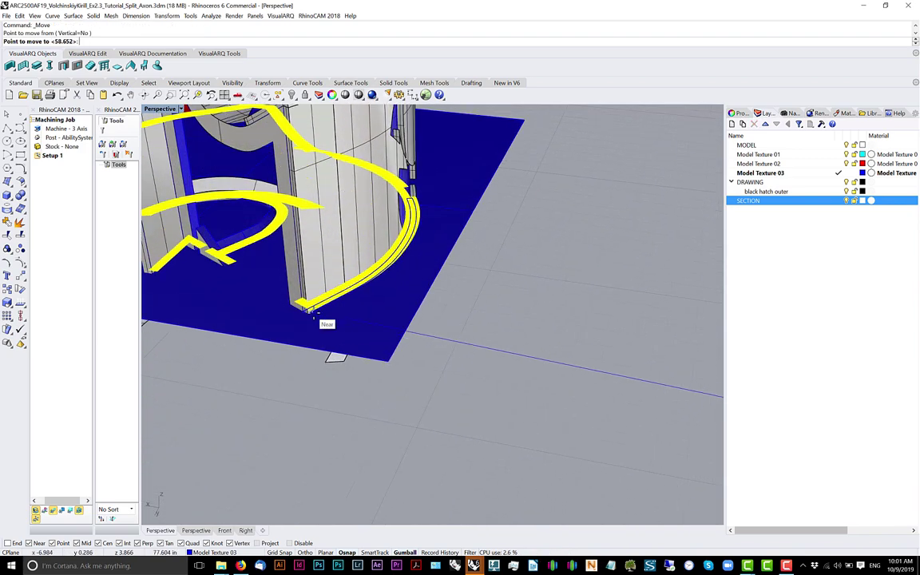
left_click(309, 317)
Try to delete the blue cut plane surface around the model
scroll(310, 319, "down", 6)
mouse_move(440, 344)
right_mouse_down()
mouse_move(449, 330)
mouse_move(449, 344)
right_mouse_up()
scroll(449, 344, "up", 3)
left_click(449, 344)
key("Delete")
scroll(449, 343, "up", 6)
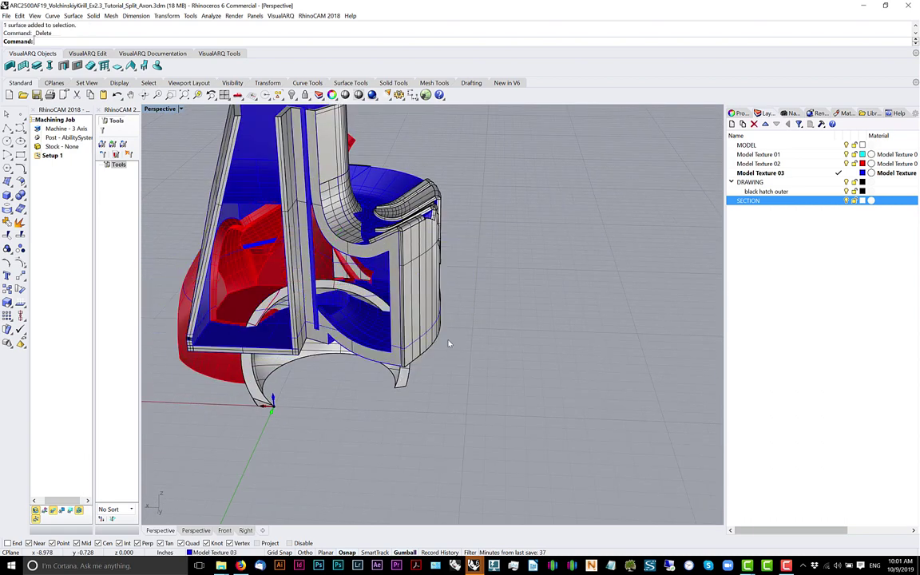
Try to delete the overlapping curves along the outer wall, picking each one from the stacked objects
left_click(434, 363)
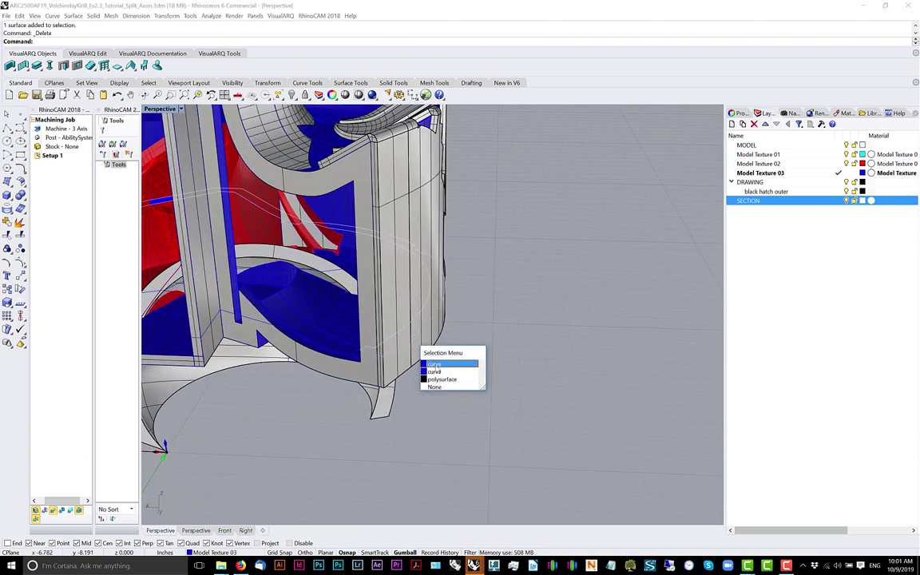
left_click(435, 371)
left_click(407, 357)
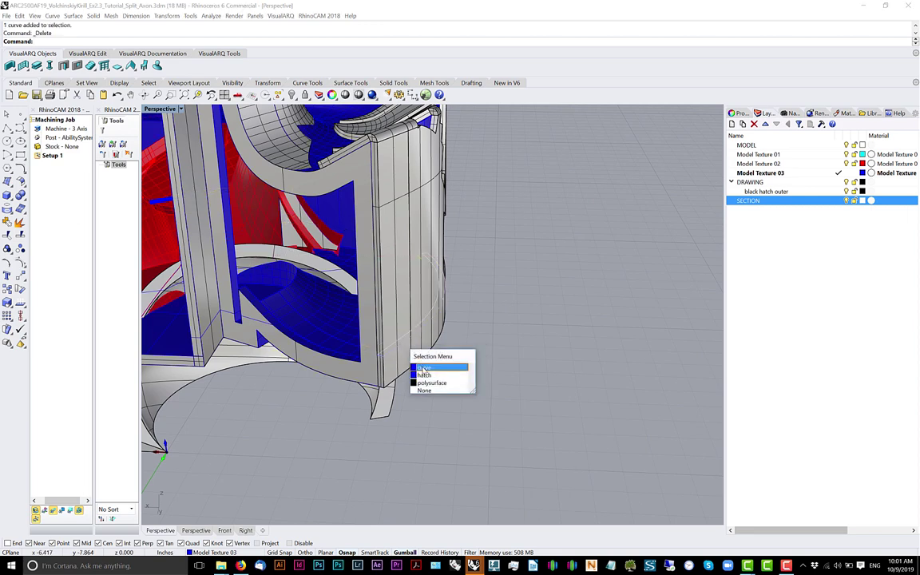
left_click(424, 370)
left_click(403, 364)
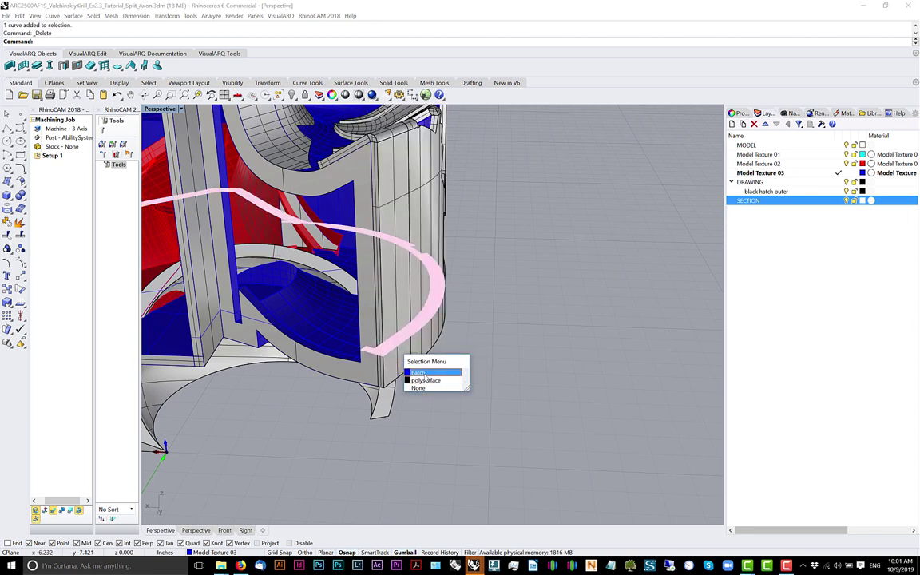
left_click(425, 374)
Undo the recent deletions and the move of the hatched outlines
right_click_drag(424, 375, 405, 362)
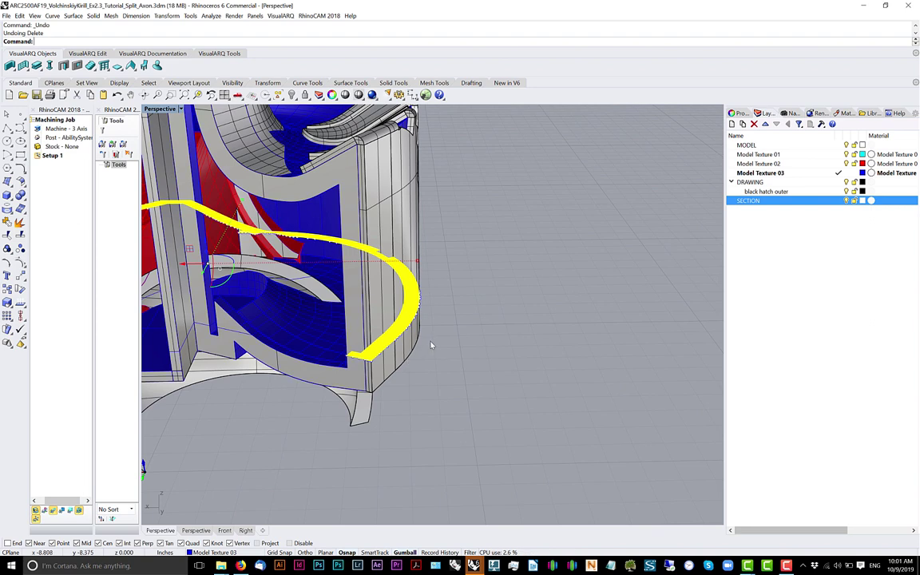
scroll(431, 341, "down", 10)
key("Delete")
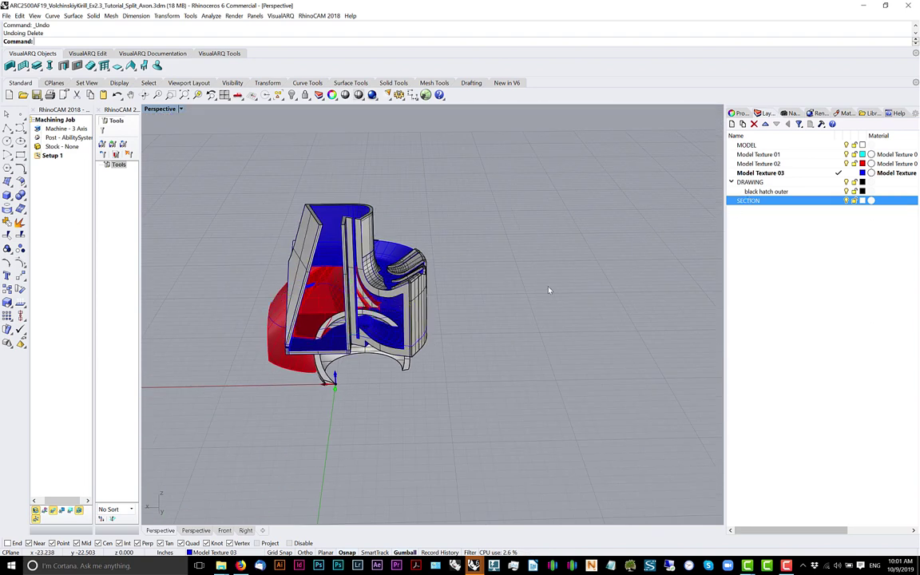
key("ctrl+z")
key("ctrl+z")
scroll(523, 302, "down", 4)
mouse_move(523, 302)
right_mouse_down("shift")
mouse_move(451, 306)
mouse_move(263, 289)
right_mouse_up("shift")
Assign the three hatches and their outline curves to the SECTION layer
left_click(324, 267)
left_click_drag(606, 273, 423, 404)
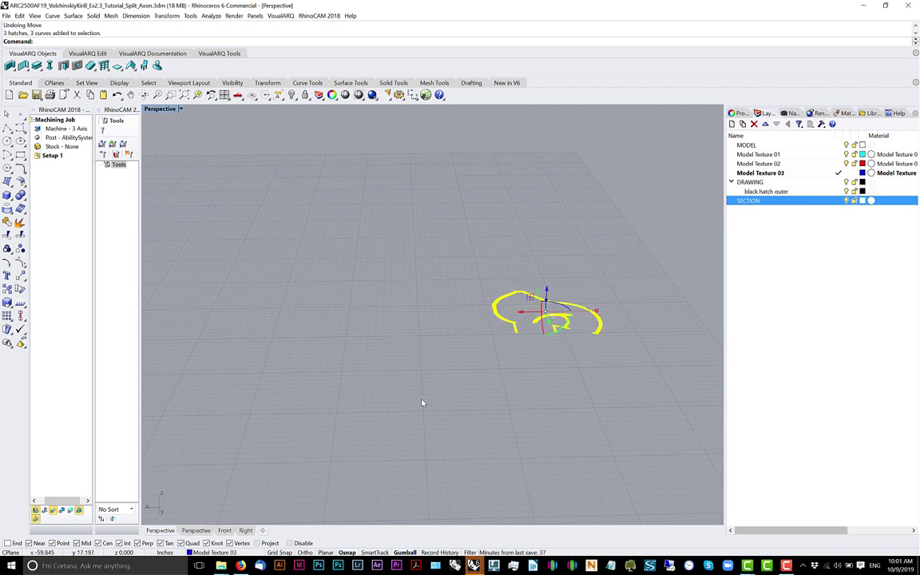
key("Return")
right_click(785, 205)
left_click(812, 353)
right_click_drag(527, 307, 473, 302)
type("m")
key("Return")
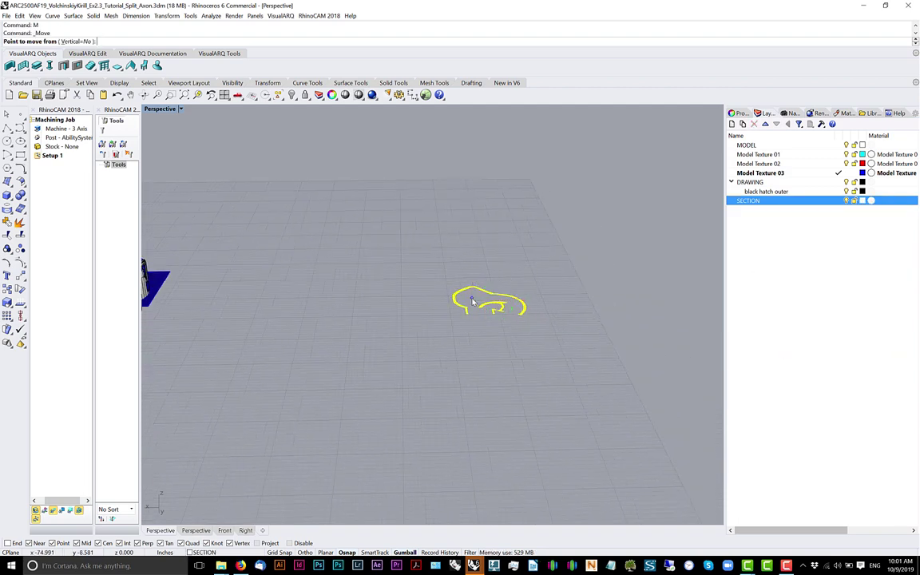
left_click(524, 316)
scroll(349, 325, "down", 2)
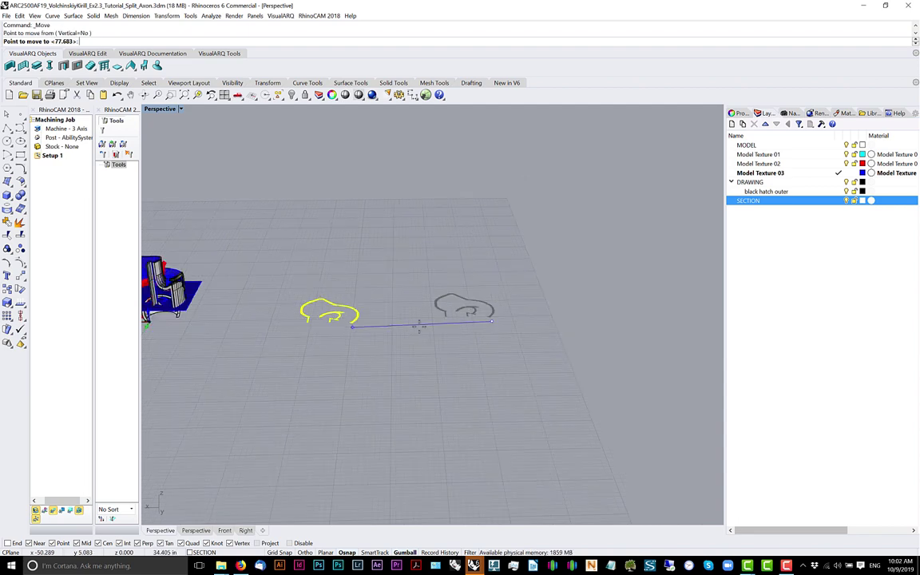
key("Escape")
Move the white hatched section from its wall-end corner onto the matching knot of the reference curve at the model's cut
type("m")
key("Return")
left_click(489, 319)
scroll(447, 318, "down", 4)
scroll(370, 310, "up", 10)
scroll(373, 333, "up", 9)
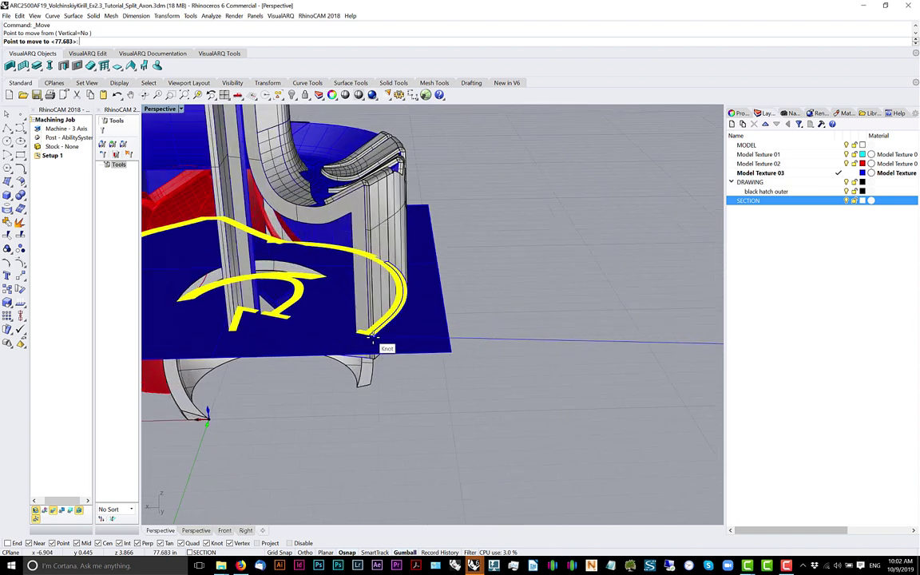
left_click(372, 335)
Delete the cut plane surface and the leftover reference curve on the outer wall, keeping the hatched section
left_click(423, 349)
key("Delete")
scroll(379, 311, "up", 2)
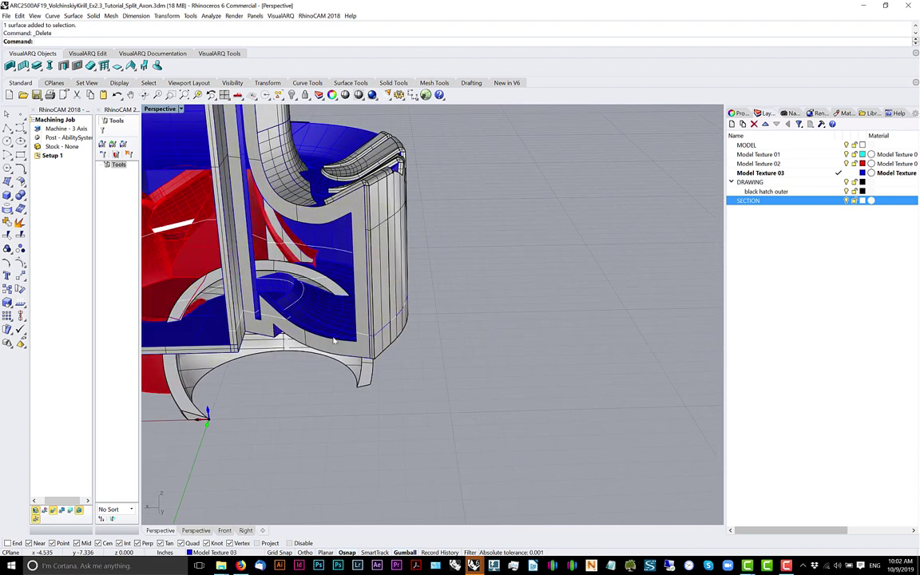
scroll(381, 316, "up", 3)
left_click(410, 351)
left_click(390, 334)
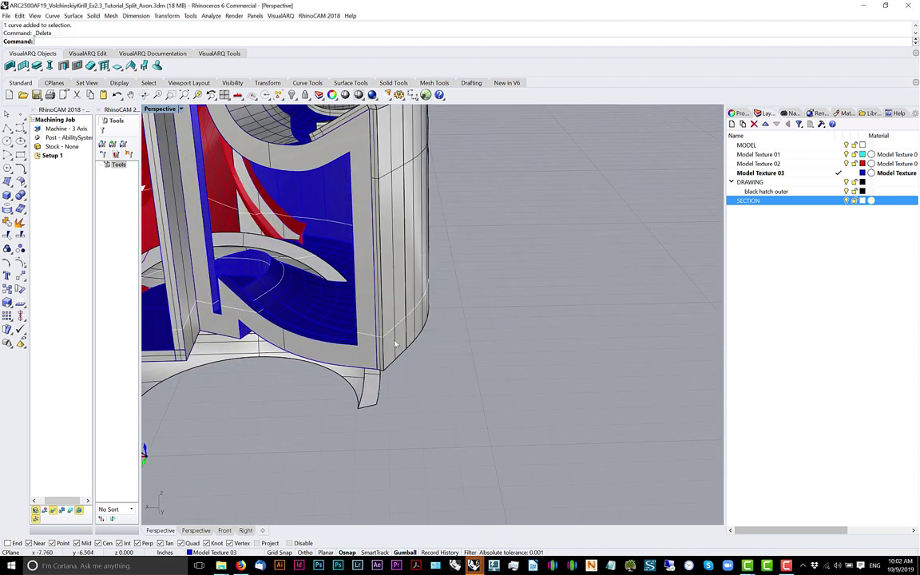
left_click(380, 329)
left_click(409, 364)
scroll(320, 336, "down", 5)
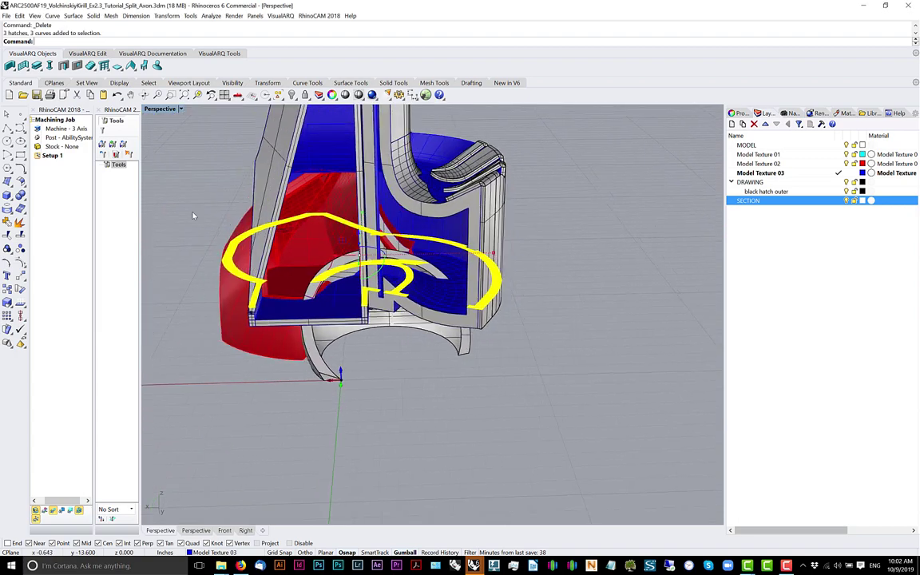
Deselect the section and set the Perspective viewport's display mode to Wireframe
key("Escape")
left_click(160, 108)
left_click(192, 136)
scroll(327, 268, "down", 2)
right_click_drag(355, 268, 402, 381, "shift")
scroll(400, 337, "down", 2)
scroll(400, 337, "down", 2)
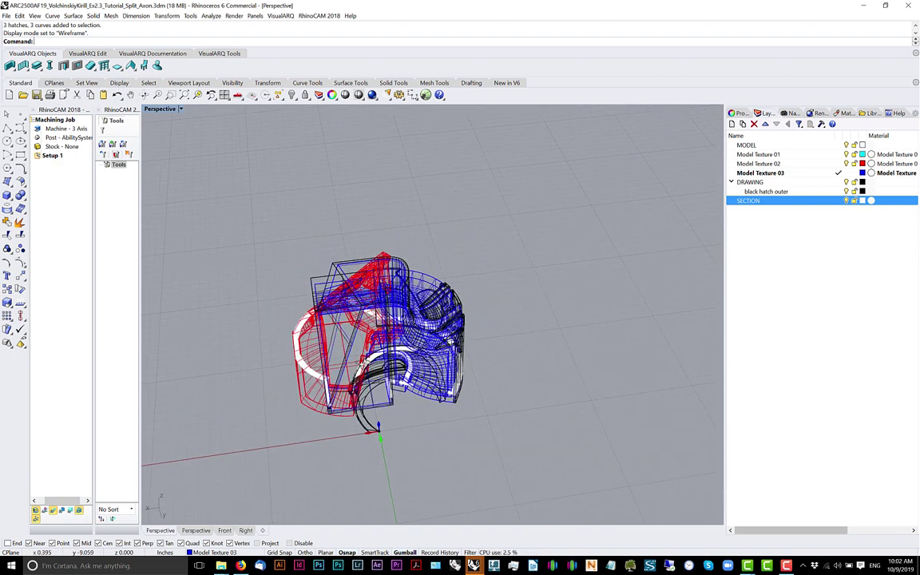
Select the whole model together with its hatched section in the Perspective view
right_click_drag(345, 359, 320, 355)
scroll(380, 370, "up", 5)
right_click_drag(379, 370, 459, 303)
scroll(459, 303, "down", 4)
right_click_drag(459, 304, 471, 252, "shift")
scroll(459, 320, "up", 4)
right_click_drag(458, 324, 559, 232)
left_click_drag(569, 211, 289, 457)
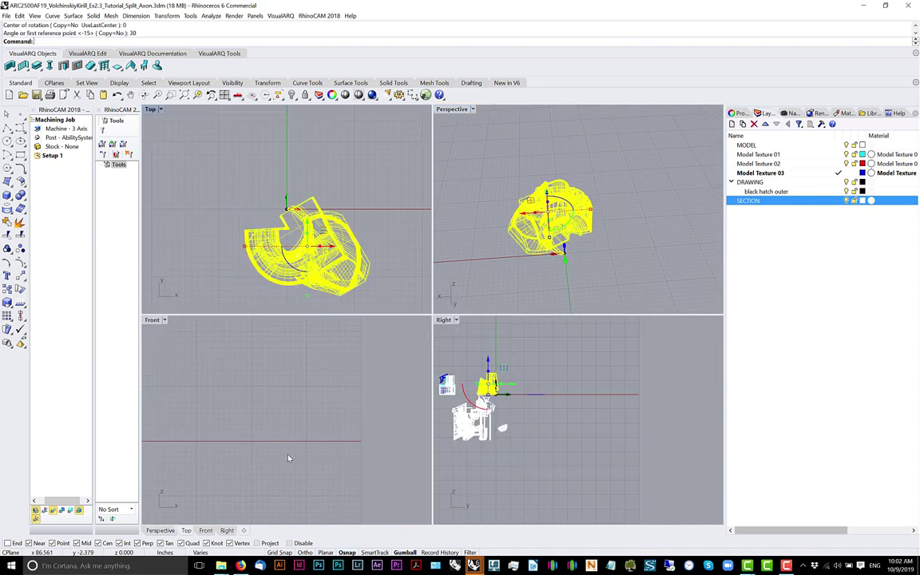
Zoom to the selected model in the Top view and undo its latest edits, including the 30-degree rotation
key("ctrl+shift+e")
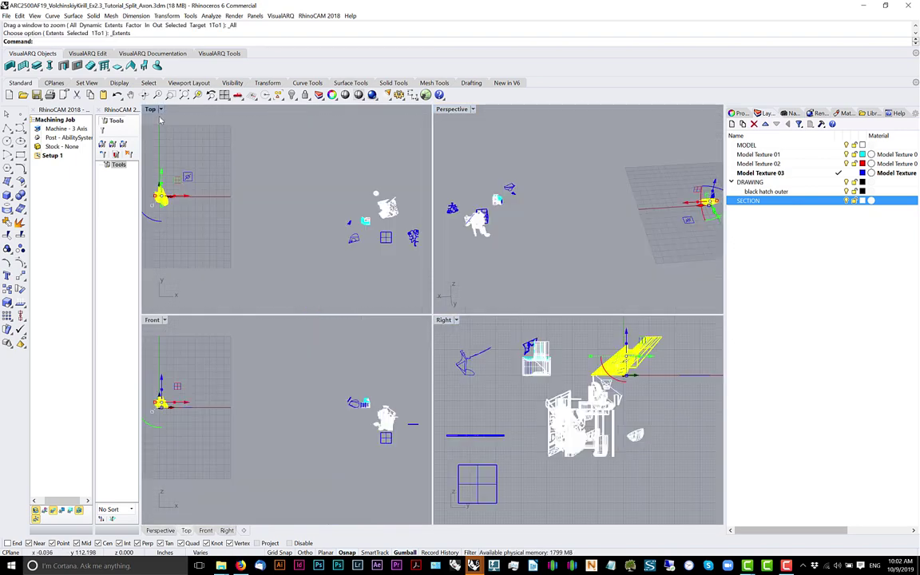
double_click(150, 111)
type("zs")
key("Return")
key("Escape")
key("ctrl+z")
key("ctrl+z")
key("ctrl+z")
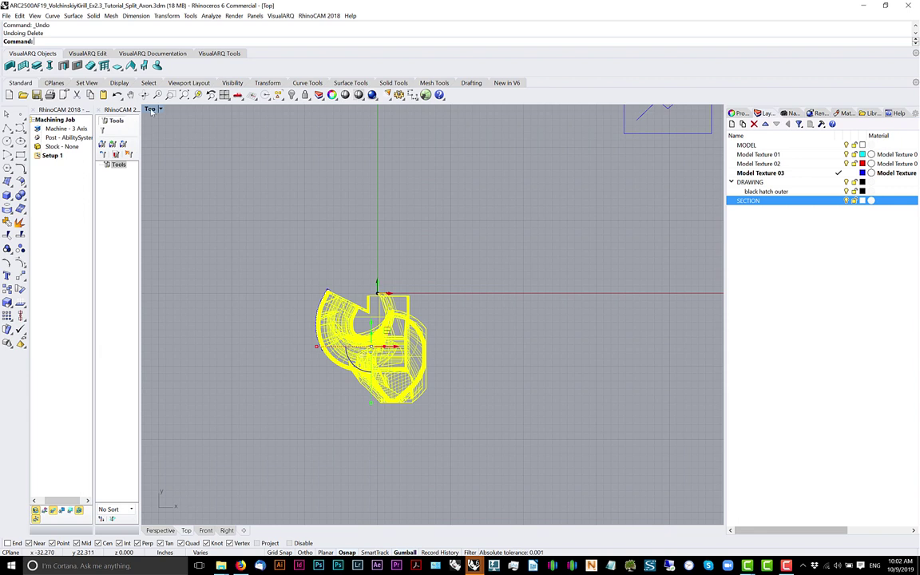
In the Top view, select the whole model with its section and rotate it a quarter turn clockwise
double_click(150, 110)
double_click(449, 111)
right_click_drag(534, 235, 543, 261)
middle_click(542, 260)
left_click(539, 262)
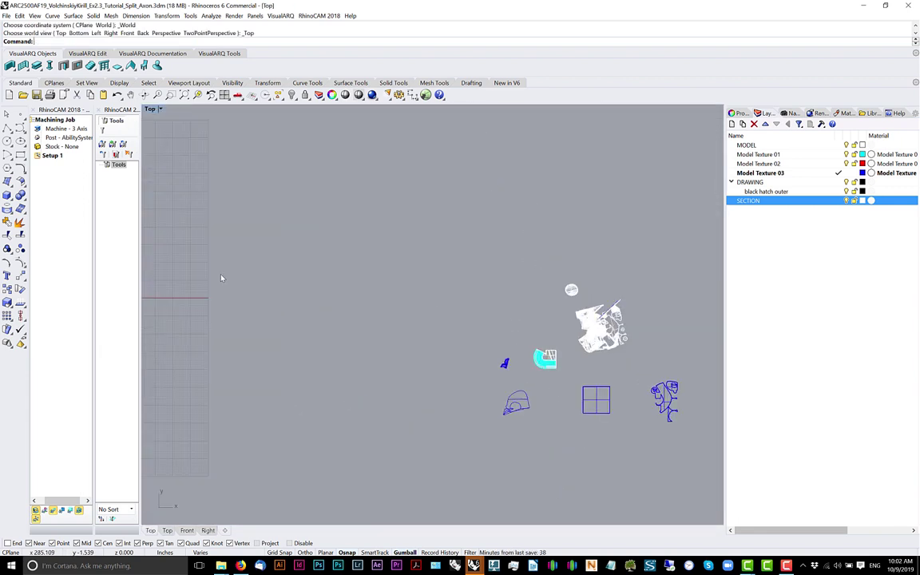
scroll(321, 290, "up", 6)
scroll(435, 247, "down", 6)
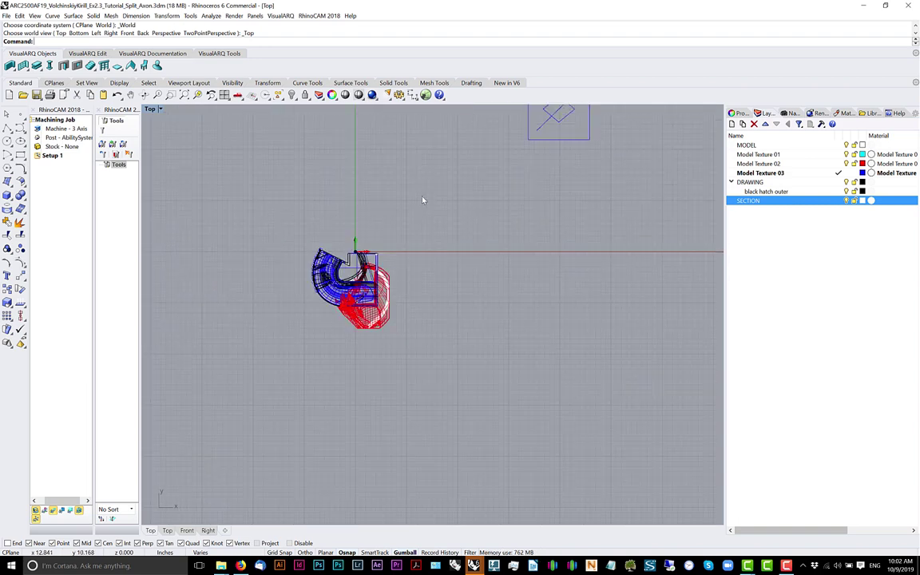
left_click_drag(426, 198, 251, 369)
scroll(389, 317, "up", 6)
left_click_drag(300, 283, 272, 222, "shift")
In the Perspective view, select everything in the model and rotate it another quarter turn about the vertical axis
middle_click(404, 309)
left_click(410, 301)
scroll(411, 299, "up", 14)
key("Escape")
right_click_drag(431, 284, 457, 292)
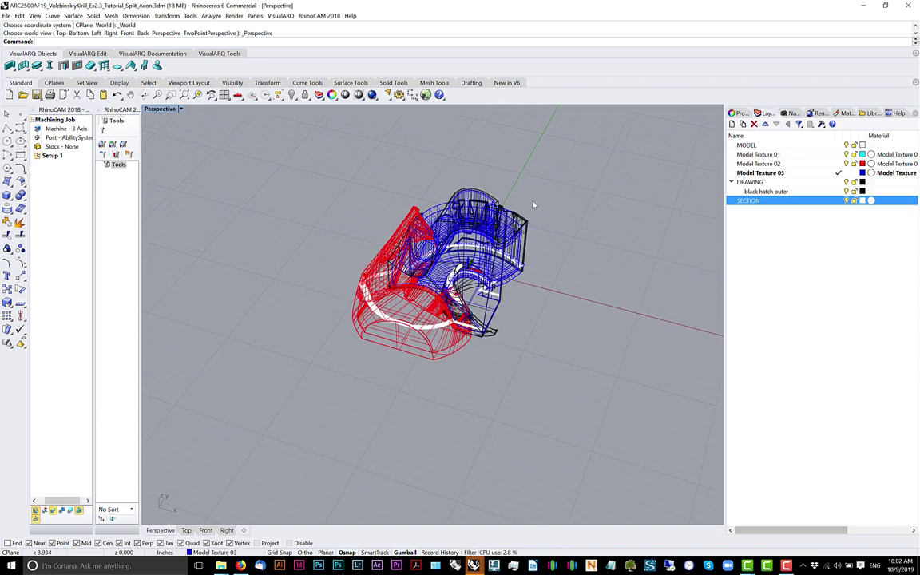
key("ctrl+a")
left_click_drag(417, 268, 394, 232, "shift")
left_click(539, 252)
mouse_move(539, 253)
right_mouse_down()
mouse_move(553, 257)
mouse_move(554, 293)
mouse_move(436, 344)
mouse_move(530, 269)
right_mouse_up()
right_click_drag(539, 207, 514, 233, "shift")
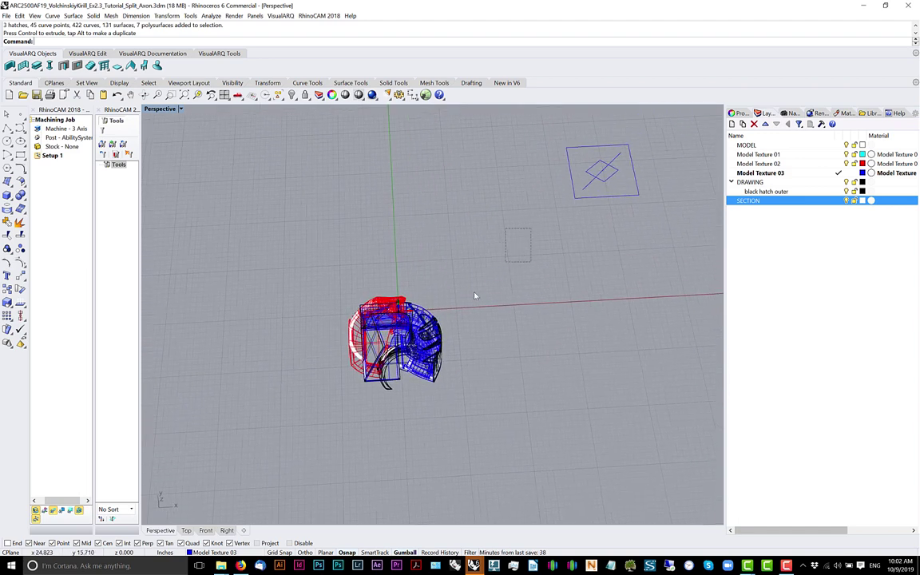
Examine the wireframe model and its section from several angles to judge its orientation for the axonometric view
left_click_drag(530, 287, 292, 442)
scroll(409, 337, "up", 4)
right_click_drag(408, 337, 358, 311)
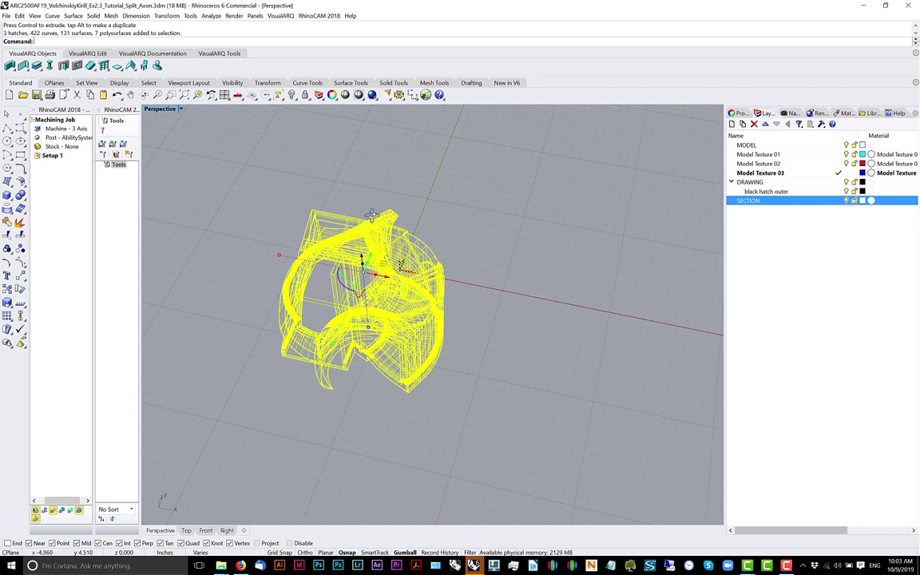
right_click_drag(339, 190, 383, 198)
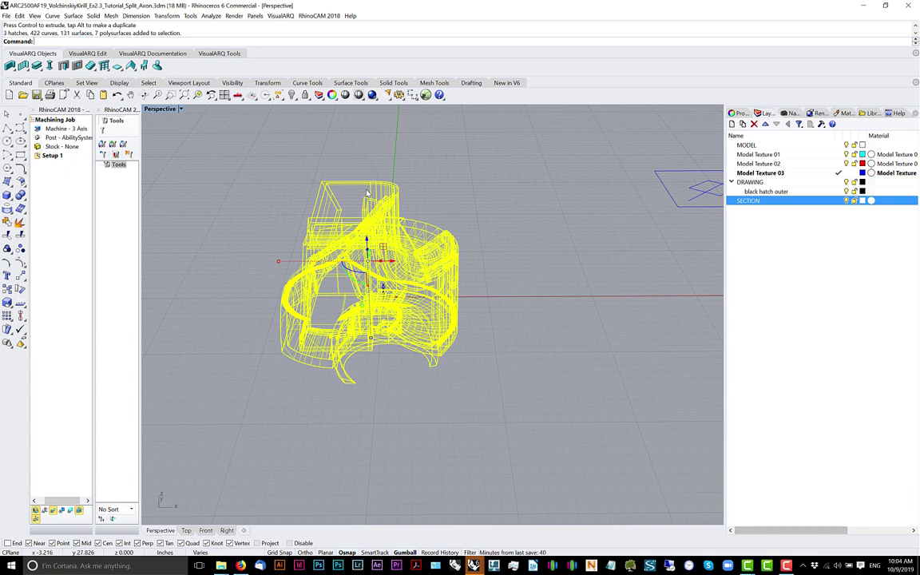
left_click(303, 139)
right_click_drag(303, 140, 342, 188)
scroll(344, 192, "down", 5)
mouse_move(415, 189)
right_mouse_down()
mouse_move(413, 204)
mouse_move(431, 188)
right_mouse_up()
Select the whole model and rotate it 30 degrees counterclockwise about the origin in the Top view
left_click_drag(463, 164, 214, 432)
double_click(160, 109)
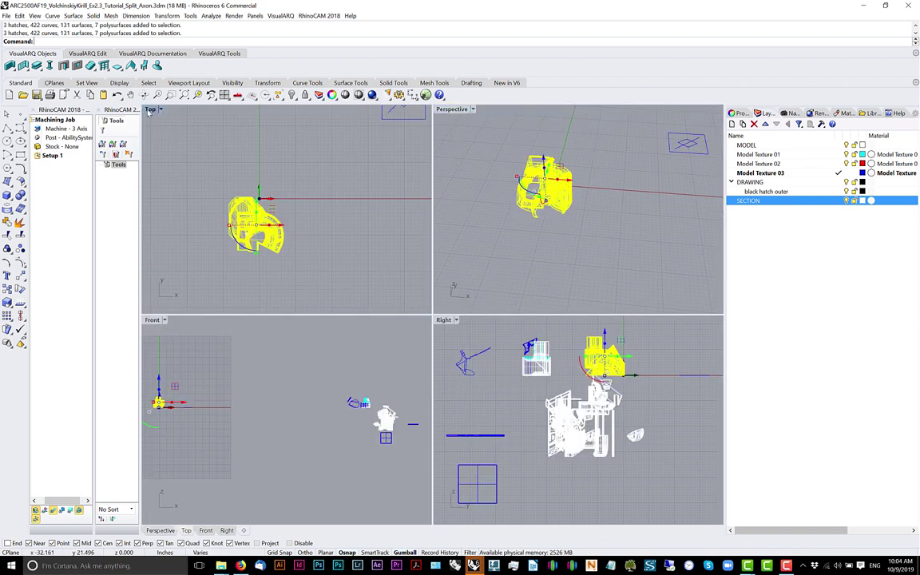
double_click(151, 109)
type("rotate")
key("Return")
type("0")
key("Return")
right_click_drag(360, 202, 360, 226)
left_click(379, 179, "shift")
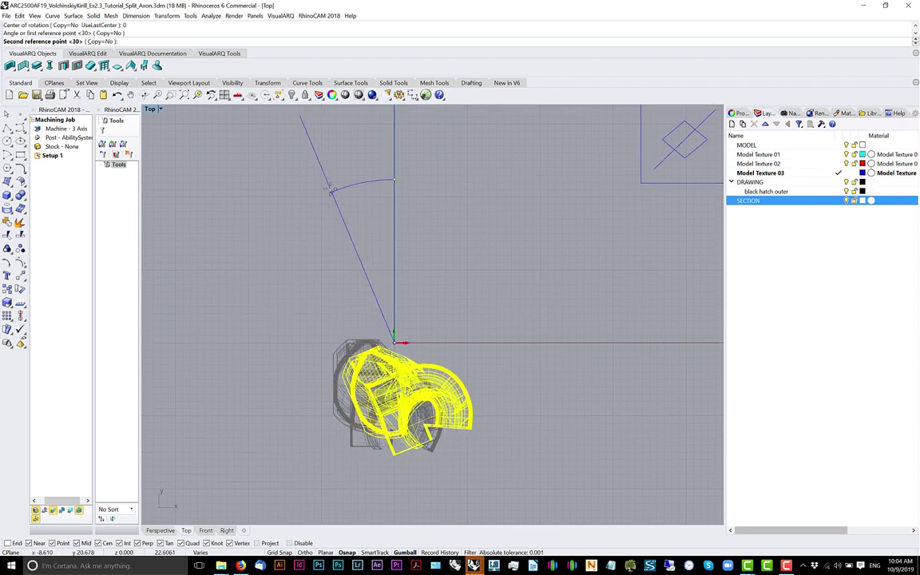
type("30")
key("Return")
Try rotating the whole model by -30 degrees about the origin in the Front view, and undo the rotation
scroll(296, 209, "down", 6)
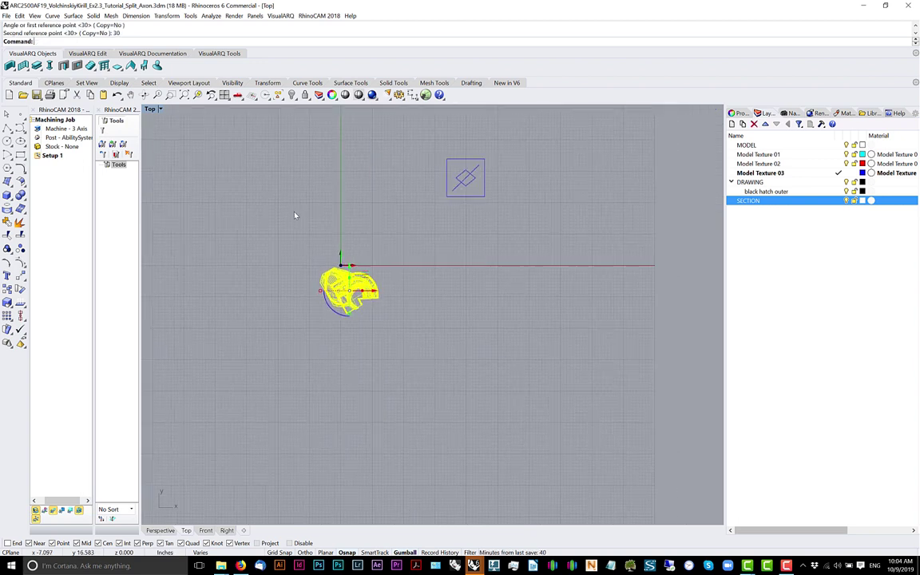
double_click(149, 109)
right_click_drag(255, 376, 350, 360)
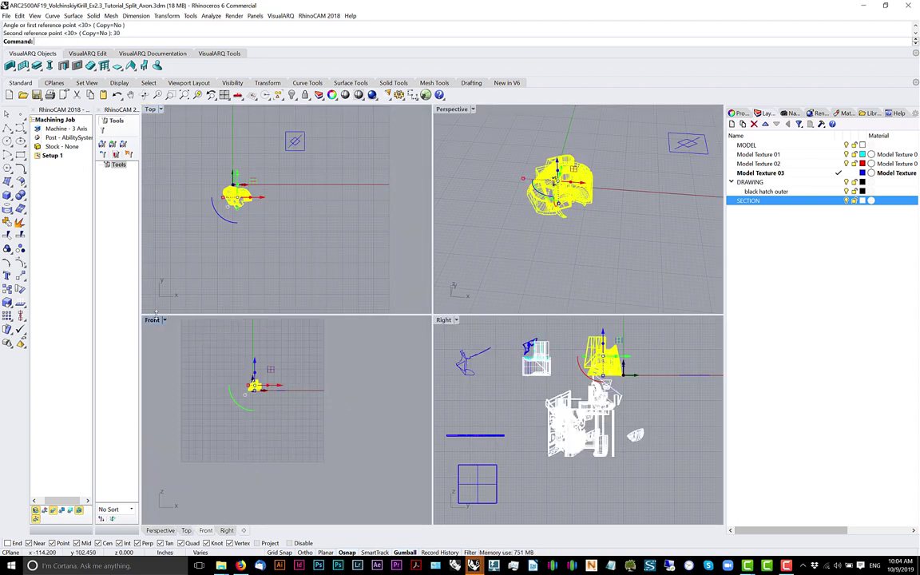
double_click(152, 319)
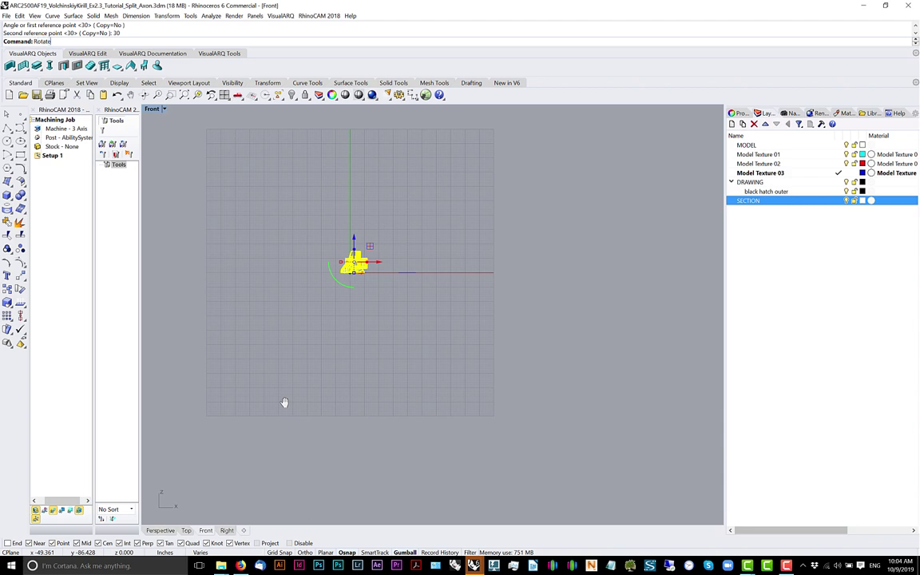
type("0")
key("Return")
right_click_drag(345, 197, 351, 255, "shift")
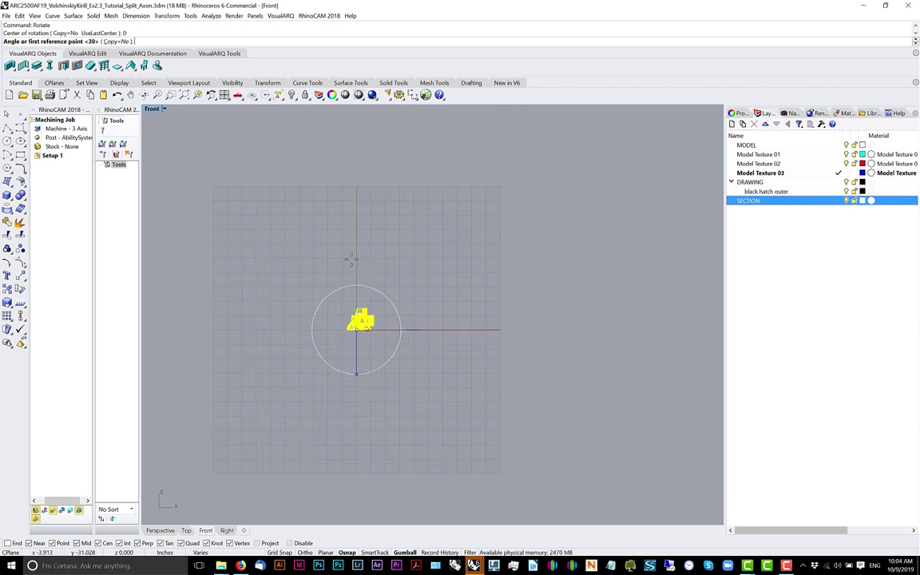
left_click(356, 232)
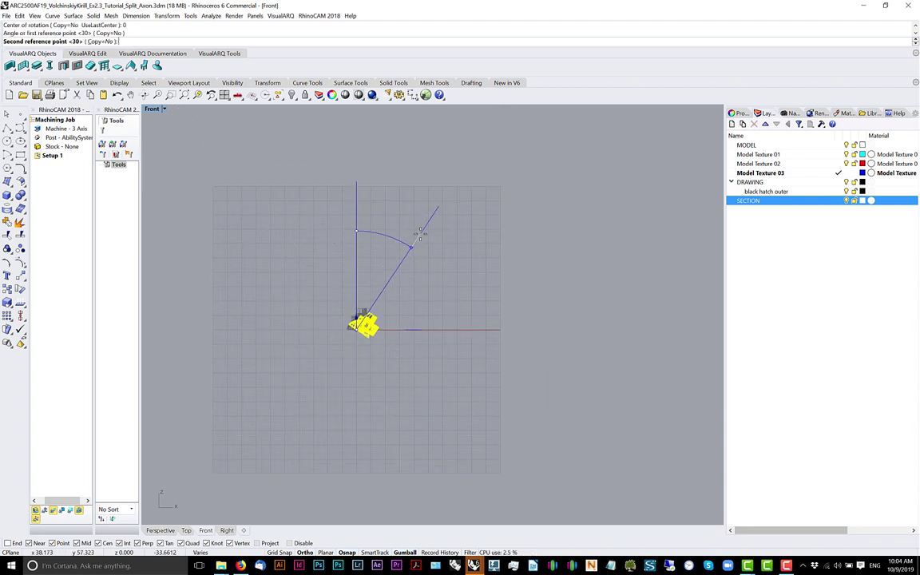
type("-30")
key("Return")
middle_click(421, 237)
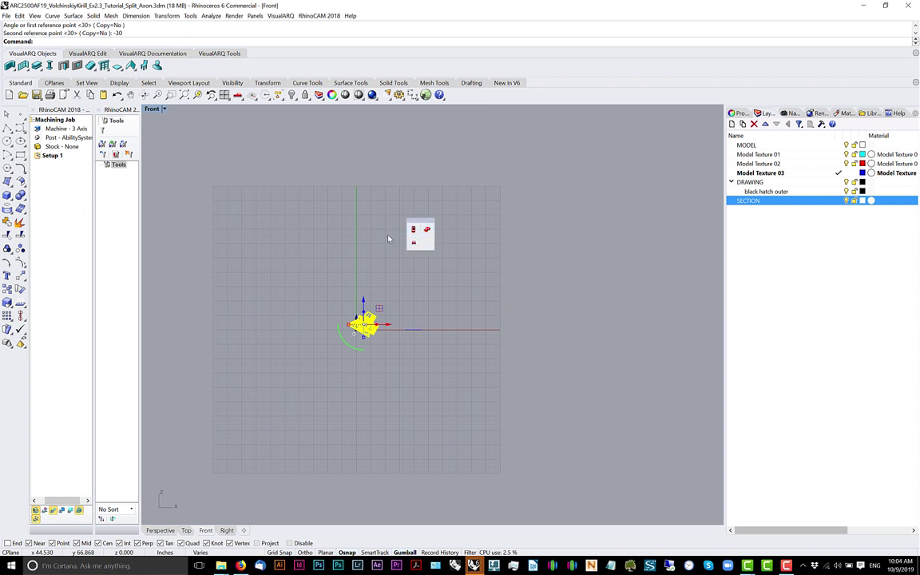
scroll(342, 262, "up", 2)
key("ctrl+z")
scroll(340, 281, "up", 2)
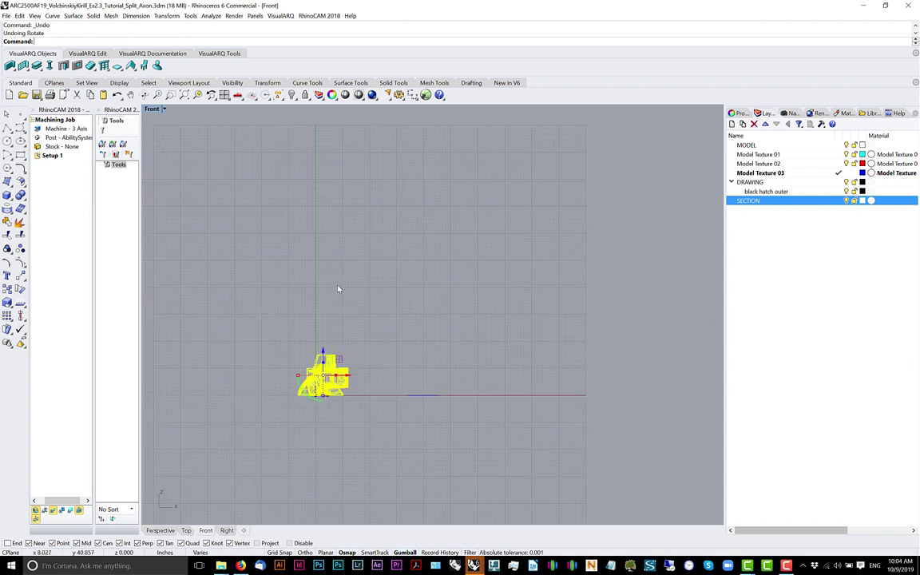
Shear the selected model by -30 degrees from the origin in the Front view
type("shear")
key("Return")
type("0")
key("Return")
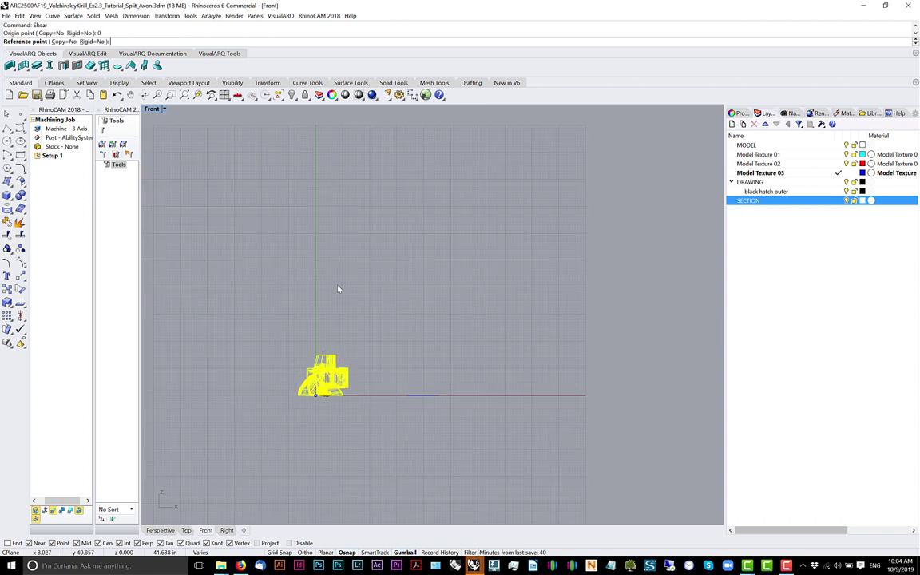
left_click(270, 234)
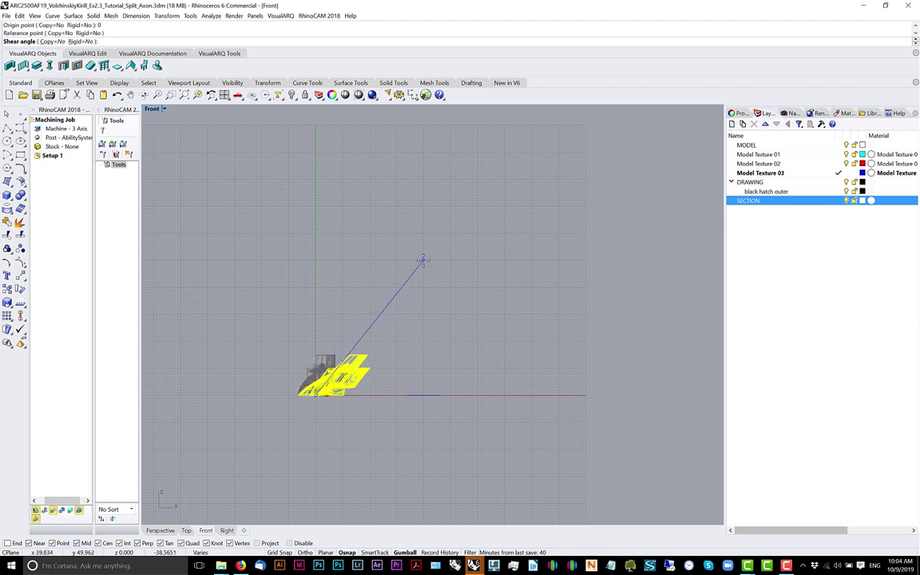
type("-30")
key("Return")
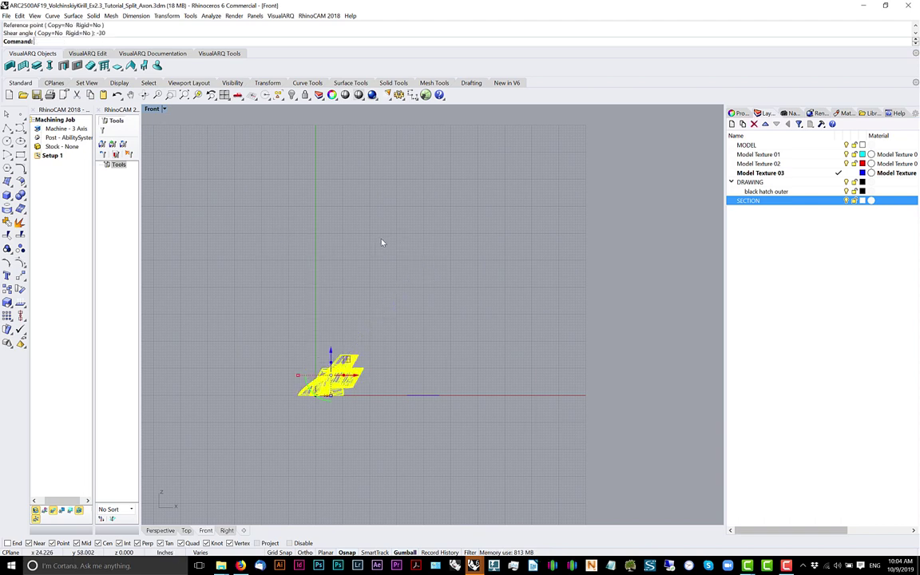
Check the sheared model from the Top view and undo the Front view shear
middle_click(382, 243)
left_click(375, 244)
scroll(317, 269, "up", 8)
key("Escape")
scroll(348, 293, "up", 6)
scroll(350, 291, "down", 12)
right_click_drag(356, 297, 379, 341)
scroll(371, 315, "up", 4)
scroll(371, 314, "up", 1)
key("ctrl+z")
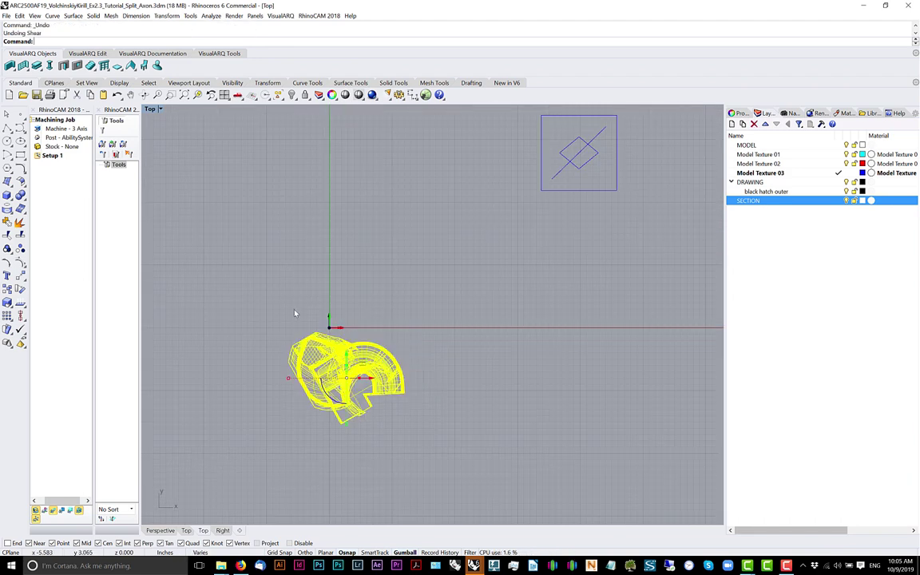
Switch to the Right view and shear the selected model by -30 degrees from the origin
key("ctrl+F3")
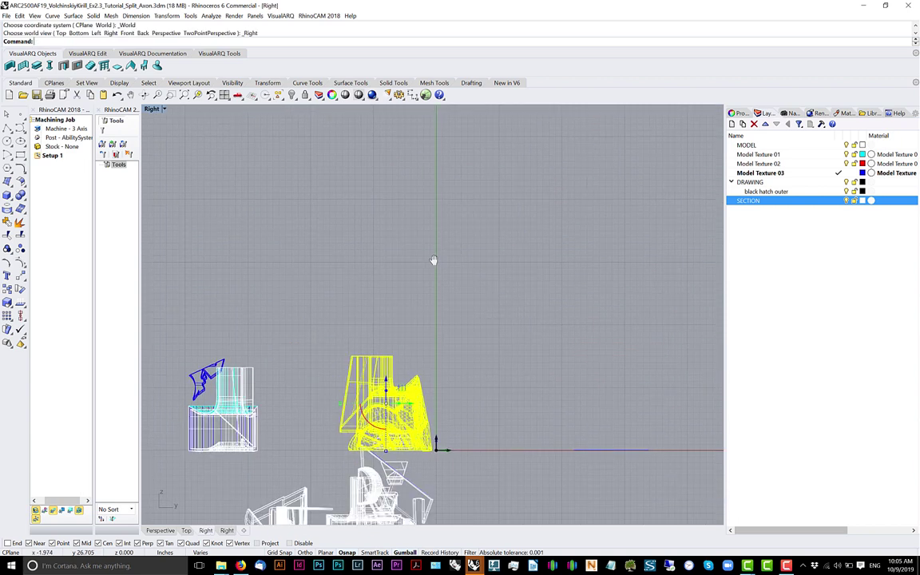
right_click_drag(433, 260, 439, 233)
type("Shear")
key("Return")
type("0")
key("Return")
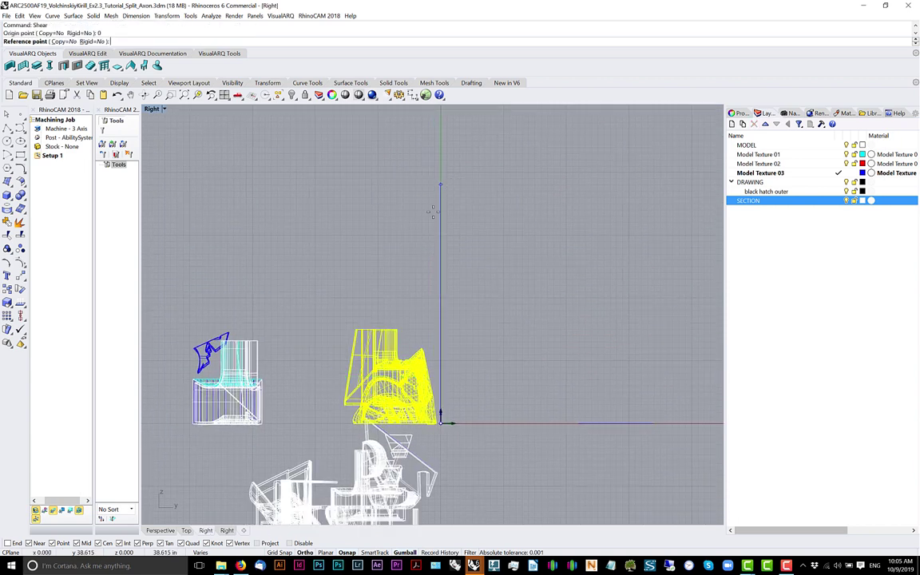
left_click(466, 253)
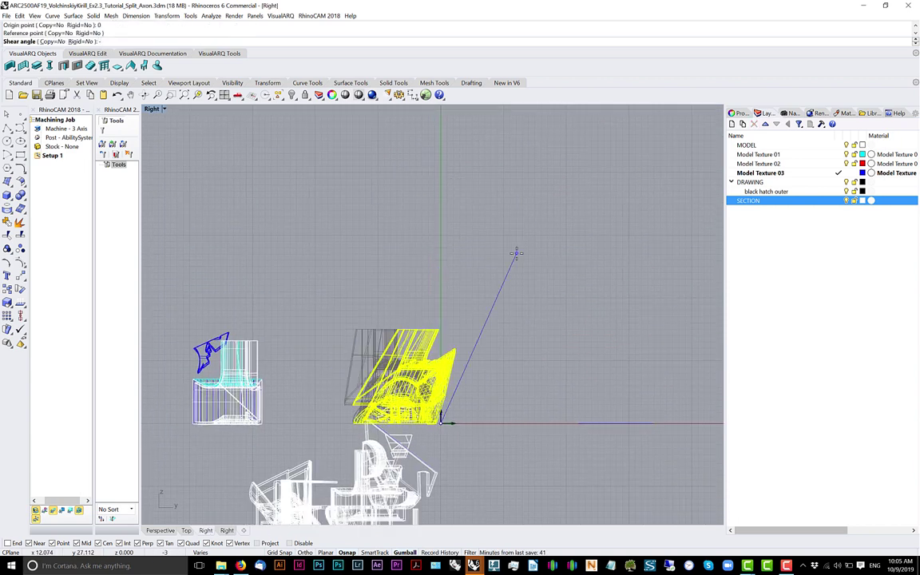
type("-30")
key("Return")
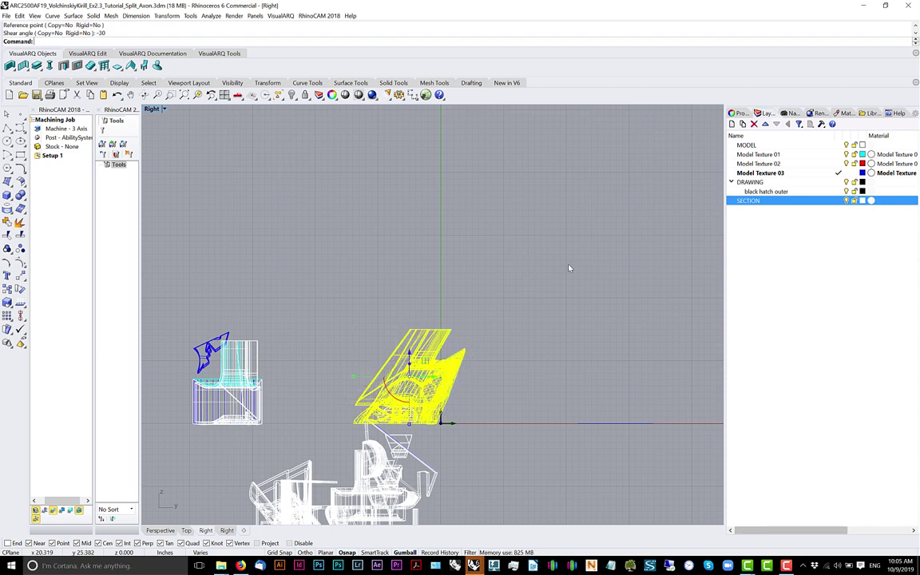
Inspect the 30-degree shear in the Top view and undo it
middle_click(569, 266)
left_click(565, 265)
type("zs")
key("Return")
key("Escape")
scroll(489, 277, "down", 10)
scroll(490, 277, "up", 5)
key("ctrl+z")
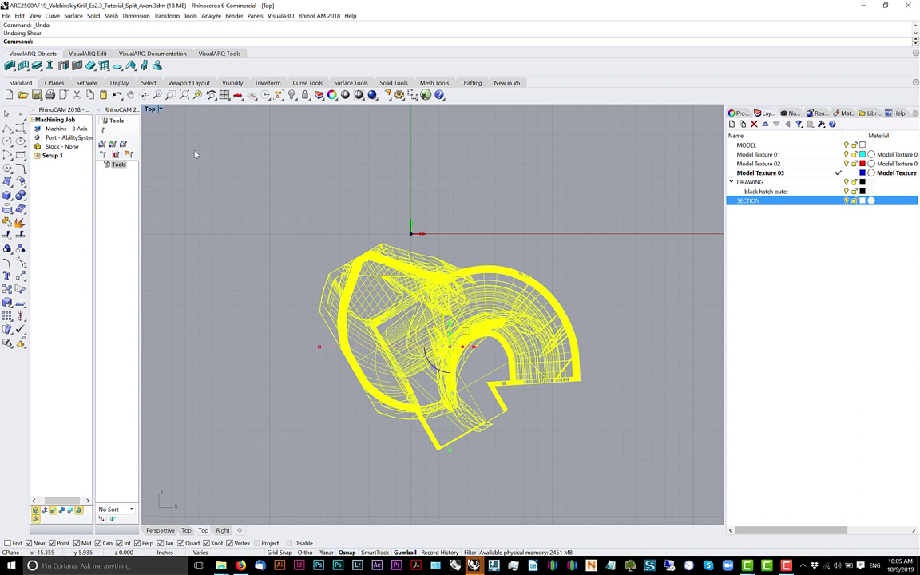
Return to the four-viewport layout, set the Perspective view to Shaded display, and inspect the unselected model
double_click(148, 108)
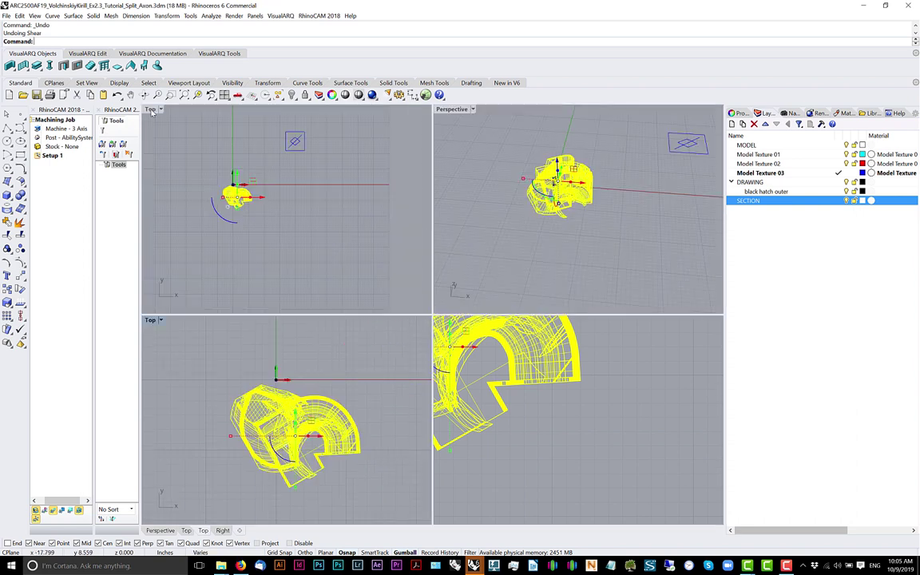
left_click(452, 109)
left_click(447, 129)
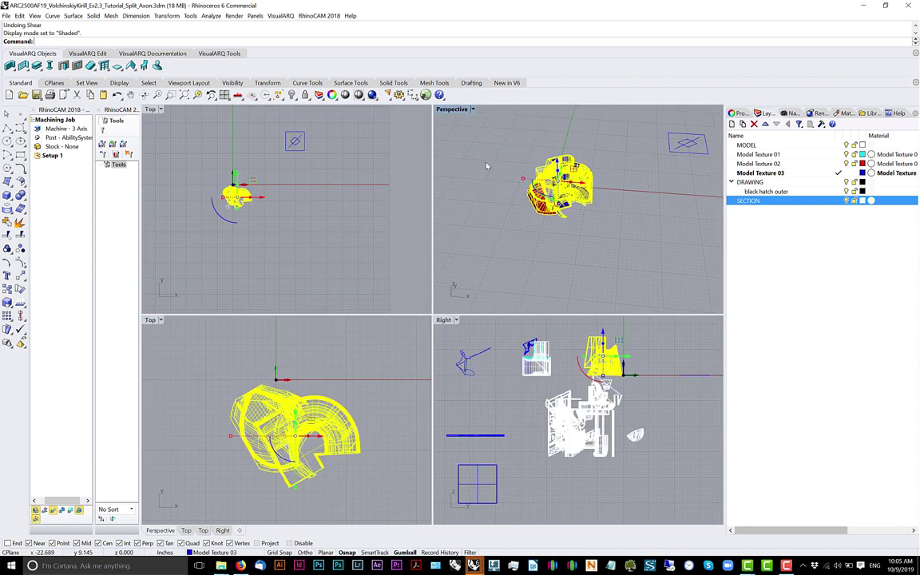
left_click(487, 166)
right_click_drag(489, 166, 573, 206)
scroll(574, 204, "up", 6)
scroll(573, 206, "down", 5)
scroll(568, 207, "up", 5)
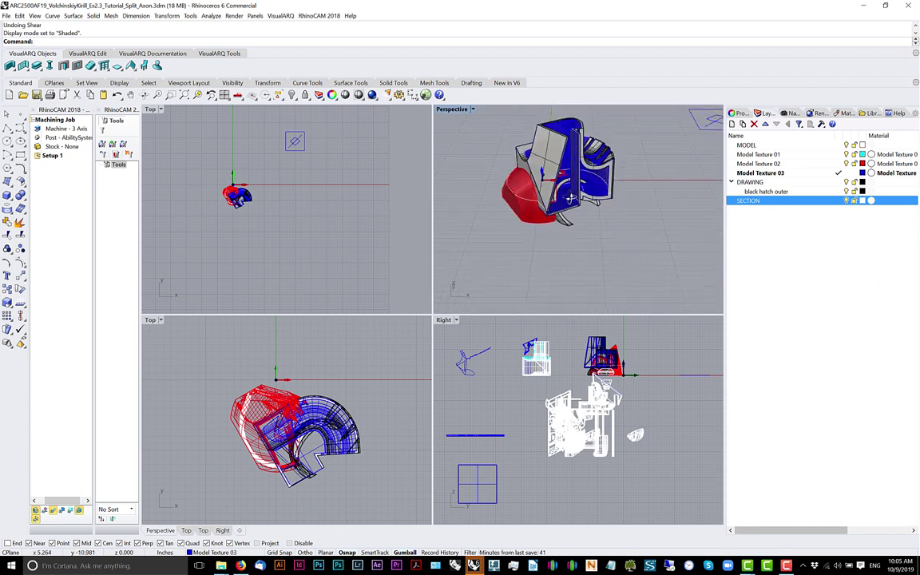
right_click_drag(569, 200, 569, 211)
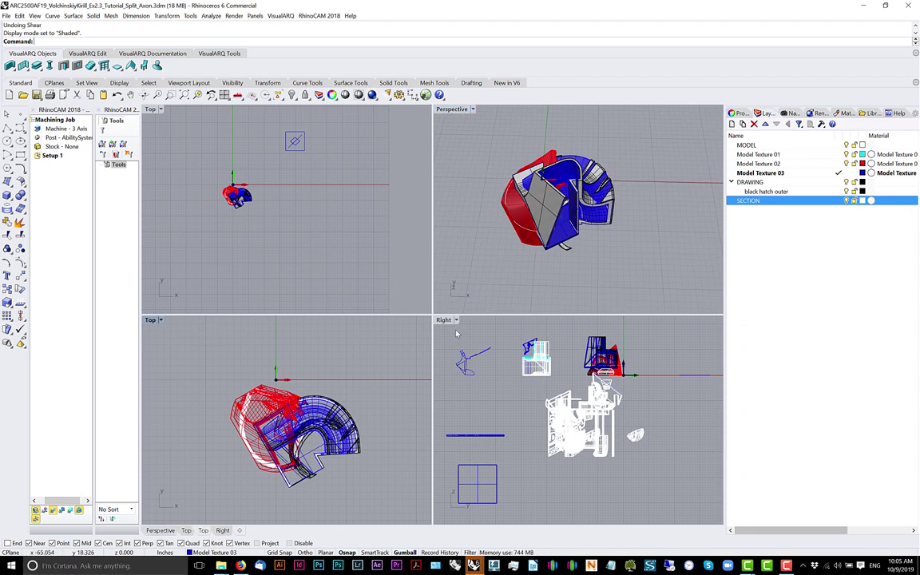
Select the whole model with its section and shear it by -45 degrees from the origin in the Right view
scroll(631, 336, "up", 5)
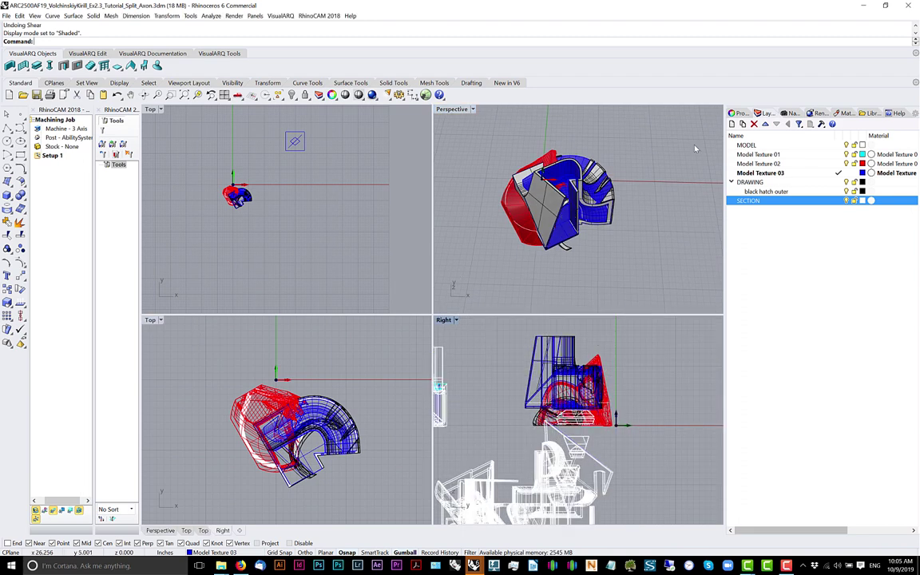
left_click_drag(694, 146, 440, 271)
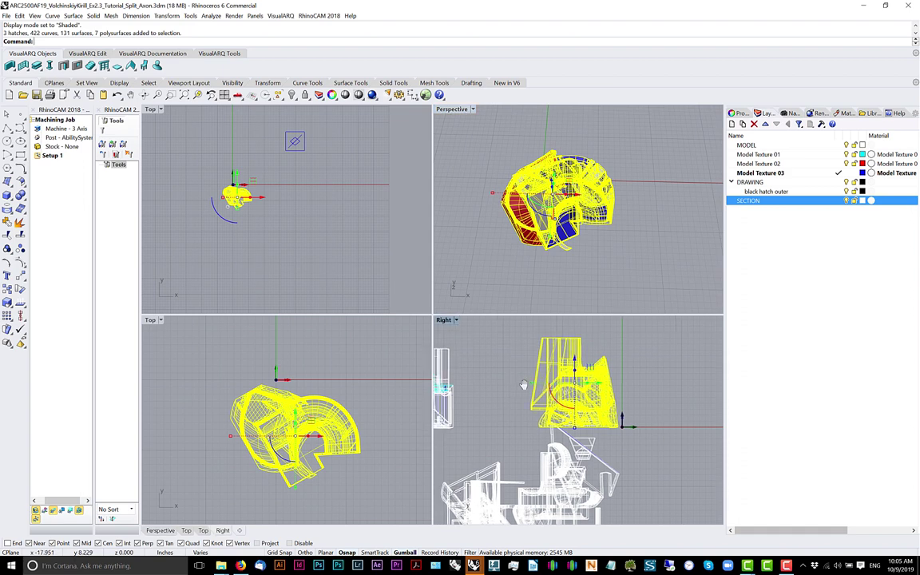
right_click(523, 385)
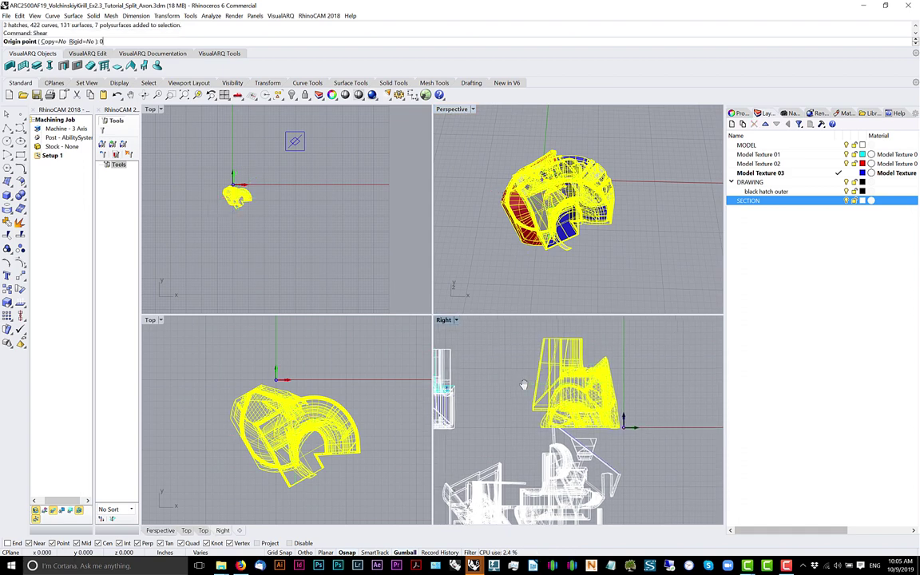
type("0")
key("Return")
scroll(524, 384, "down", 2)
right_click_drag(523, 383, 497, 438)
left_click(579, 354)
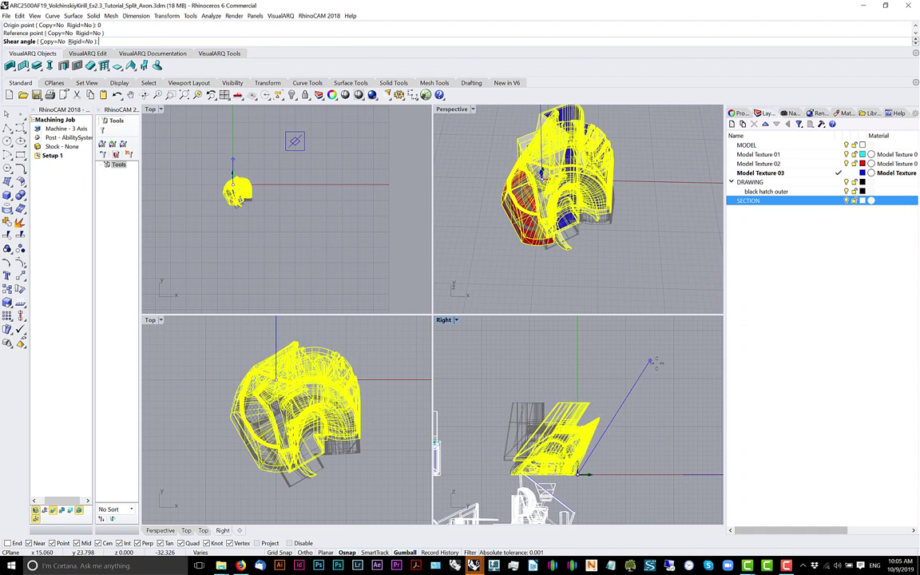
right_click_drag(665, 375, 602, 377)
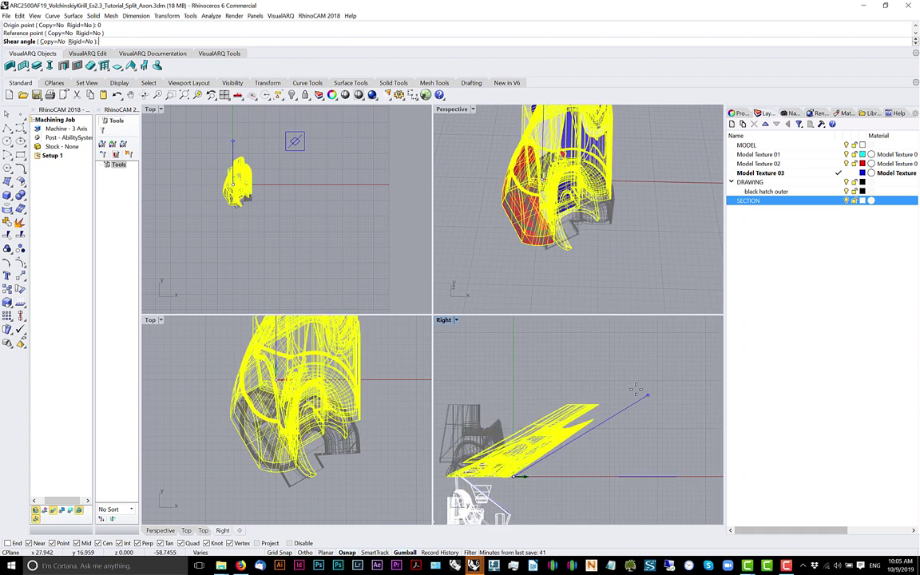
type("-45")
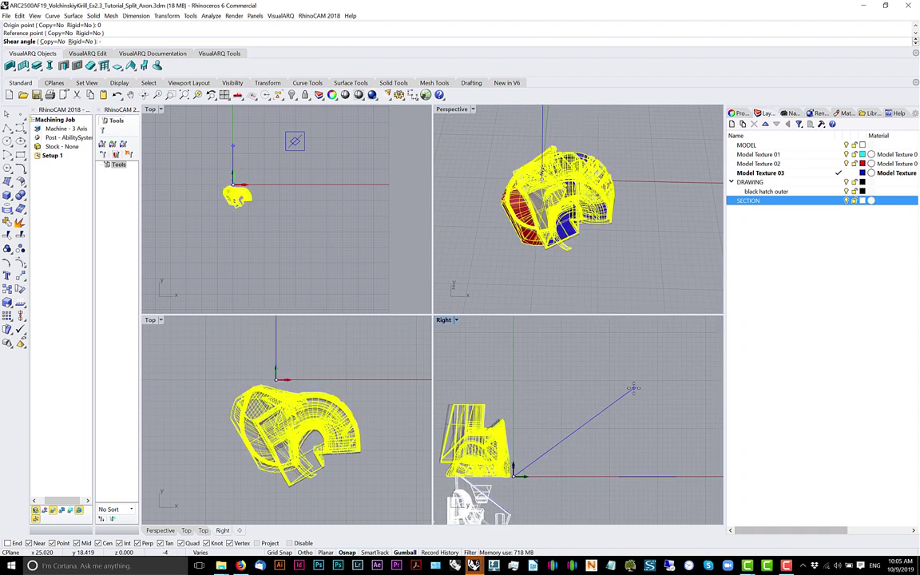
key("Return")
Deselect the model and set the upper Top view to Shaded display to check the sheared axonometric
scroll(226, 181, "up", 13)
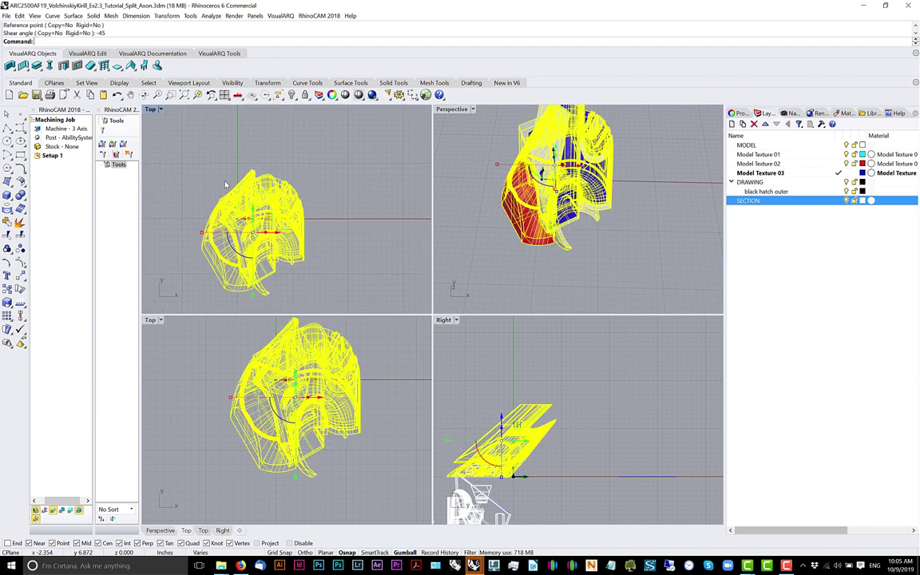
left_click(220, 171)
right_click_drag(251, 200, 264, 178)
scroll(303, 214, "up", 4)
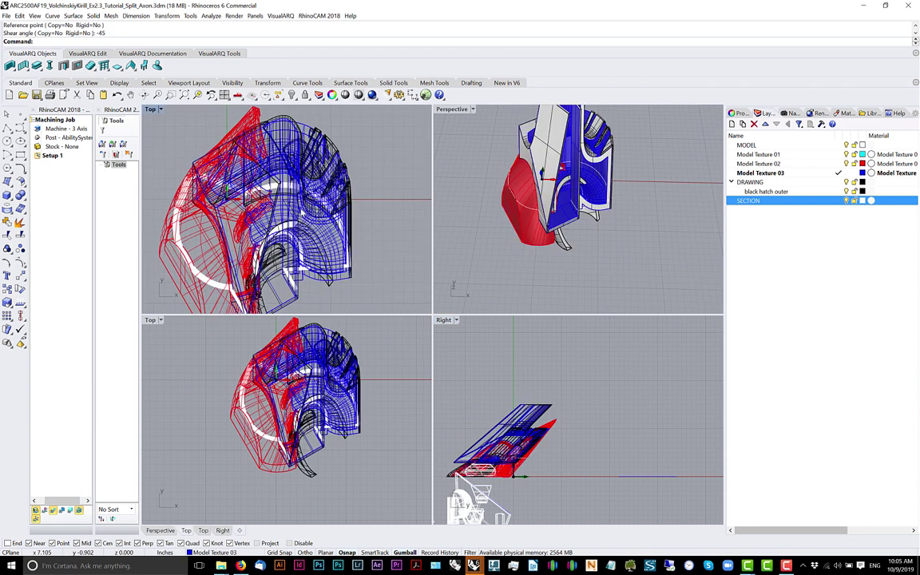
left_click(161, 108)
left_click(176, 143)
scroll(217, 142, "down", 3)
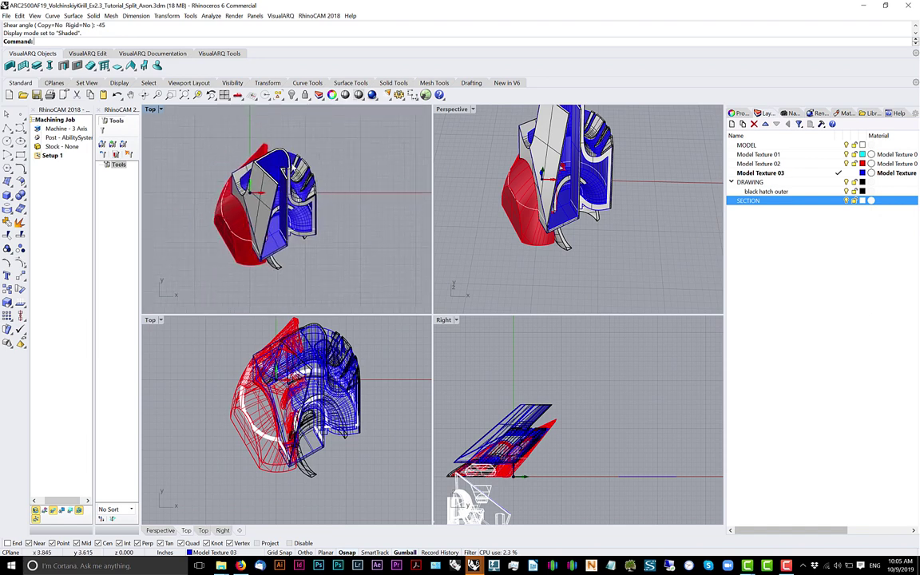
scroll(270, 252, "up", 7)
scroll(276, 210, "down", 5)
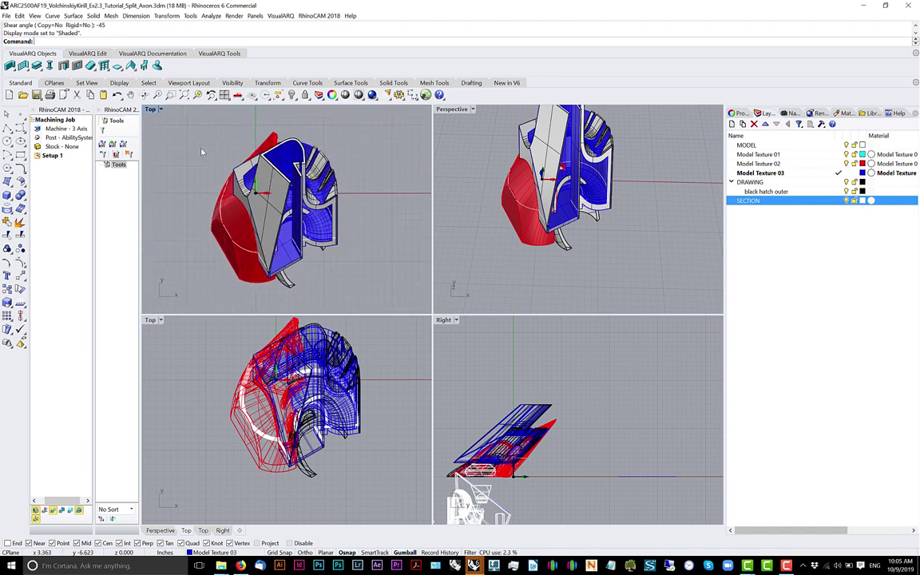
Set the upper Top view's display mode to Rendered
left_click(159, 110)
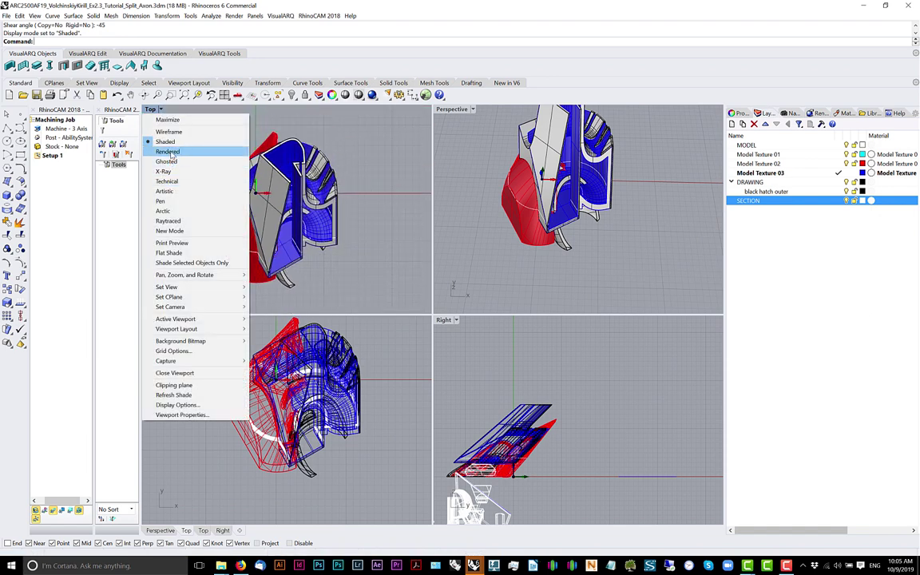
left_click(171, 151)
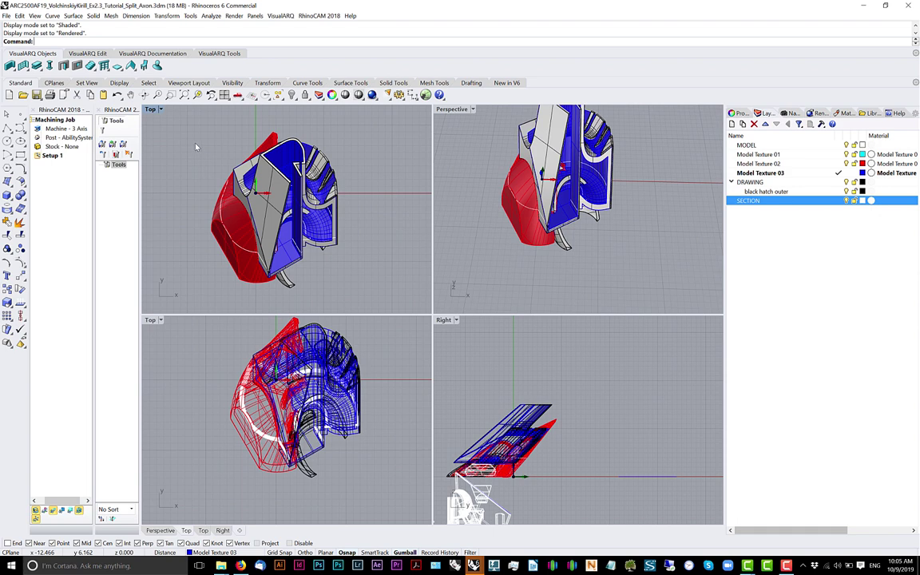
right_click_drag(196, 147, 205, 158)
scroll(270, 214, "up", 4)
right_click_drag(273, 217, 293, 194)
Set the Perspective view's display mode to Rendered and examine the patterned surfaces up close
right_click_drag(458, 213, 583, 159)
left_click(473, 109)
left_click(477, 152)
scroll(548, 185, "up", 4)
scroll(583, 172, "up", 5)
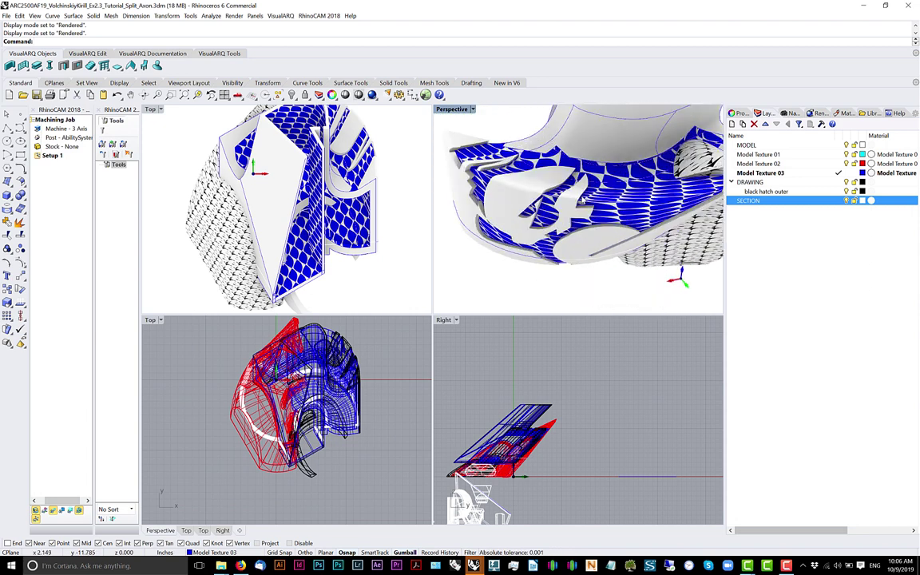
mouse_move(591, 196)
right_mouse_down()
mouse_move(532, 201)
mouse_move(597, 206)
mouse_move(603, 196)
mouse_move(565, 190)
mouse_move(594, 209)
right_mouse_up()
scroll(602, 196, "down", 5)
scroll(596, 210, "down", 4)
Frame the rendered axonometric in the upper Top view and maximize that viewport
mouse_move(293, 171)
right_mouse_down()
mouse_move(287, 211)
mouse_move(278, 173)
right_mouse_up()
scroll(287, 210, "down", 4)
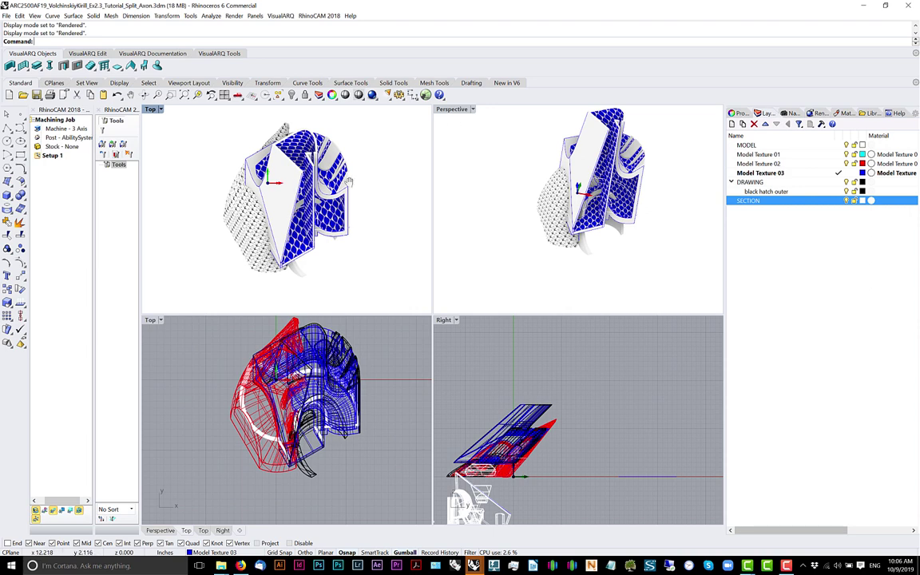
right_click_drag(348, 185, 240, 152)
double_click(150, 109)
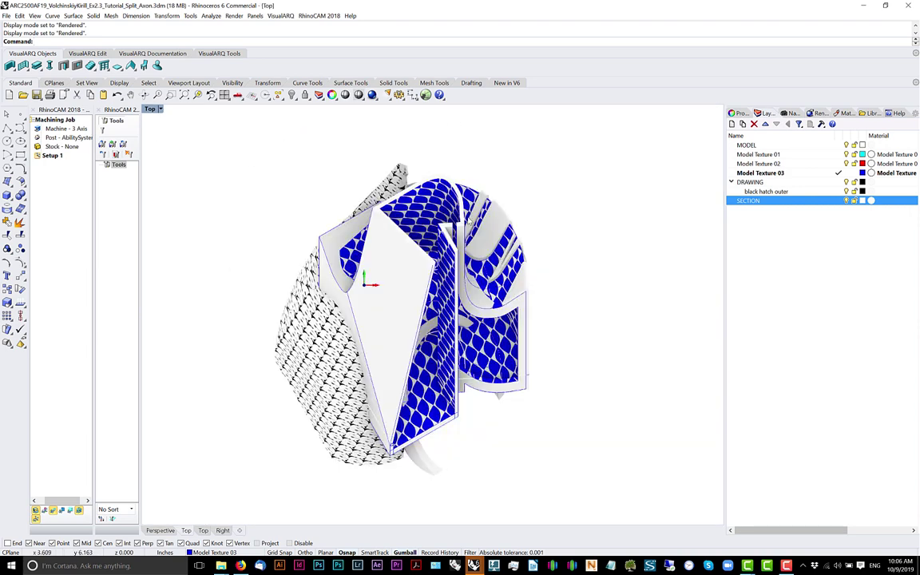
Set the maximized Top view's display mode to Shaded and frame the whole sheared model
right_click_drag(462, 233, 401, 235)
left_click(151, 108)
left_click(155, 128)
scroll(444, 196, "down", 8)
right_click_drag(477, 194, 431, 242)
Create a Make2D drawing of the whole sheared model from the Top view on the layer "Make2D top iso"
left_click_drag(477, 165, 295, 353)
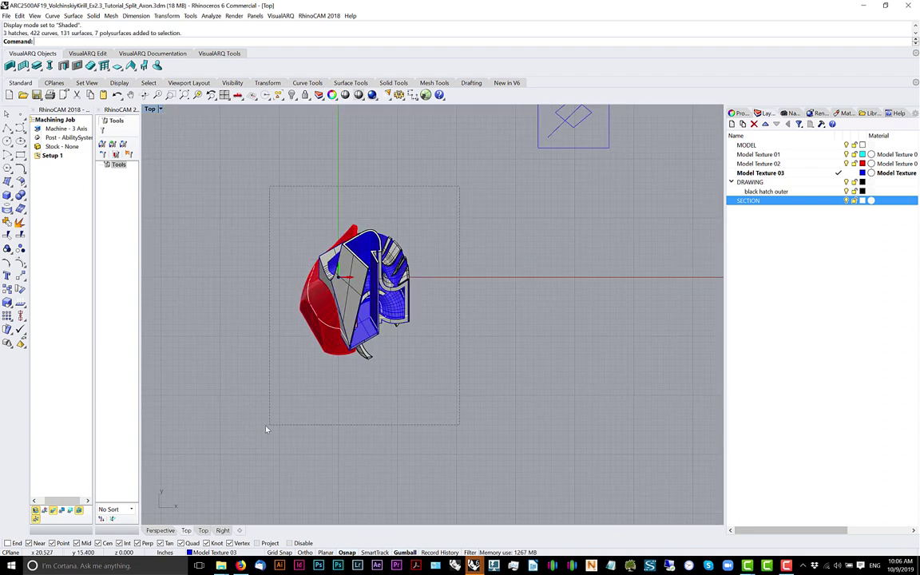
left_click_drag(263, 429, 248, 412)
scroll(452, 287, "down", 2)
right_click_drag(451, 283, 413, 289)
key("Return")
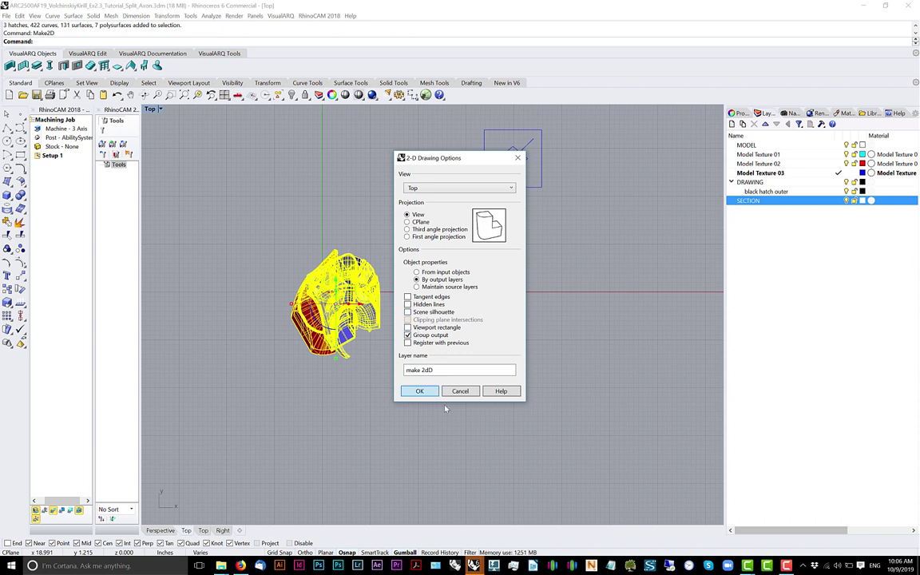
left_click_drag(460, 367, 342, 371)
type("Make2D top Iso")
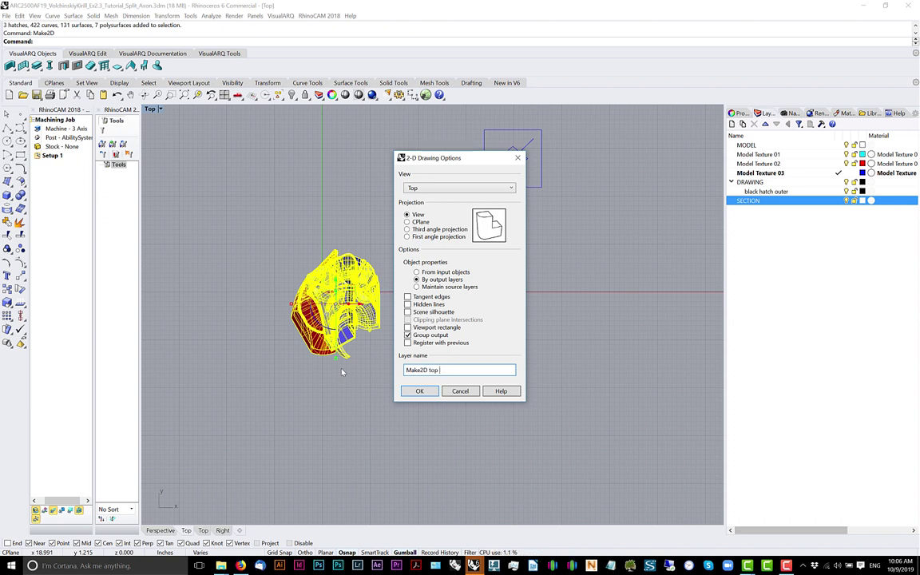
key("Return")
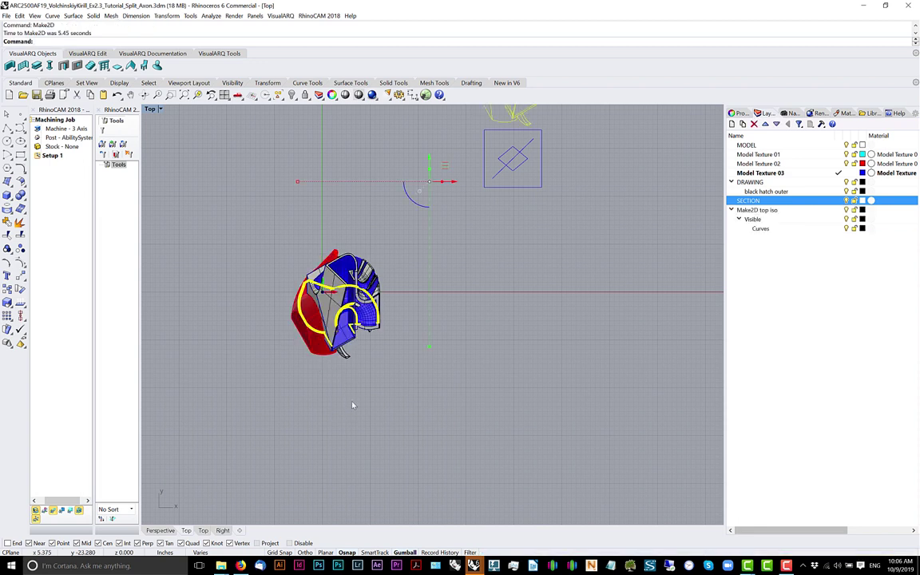
Move the Make2D linework to the open area directly above the model, then deselect it
scroll(399, 399, "down", 3)
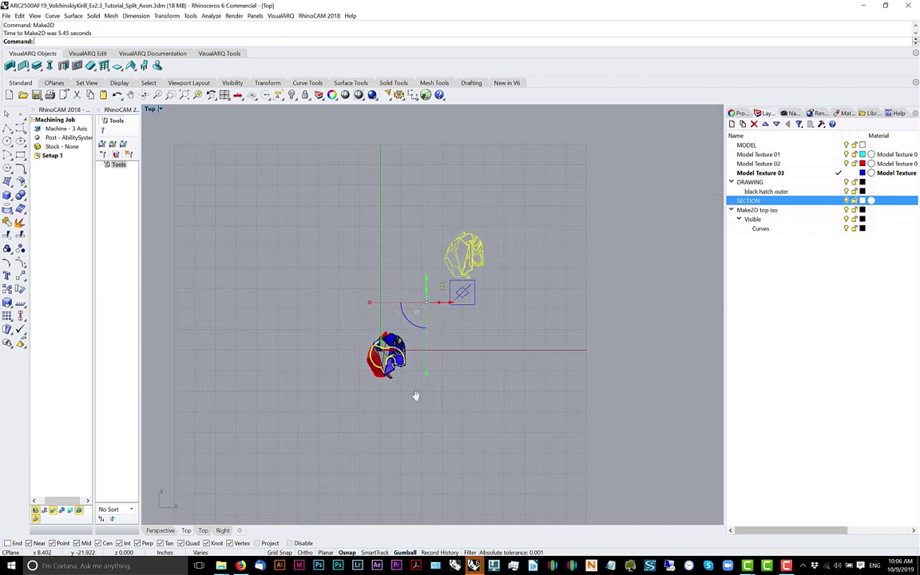
right_click_drag(427, 388, 451, 363)
scroll(436, 369, "down", 5)
scroll(436, 300, "up", 12)
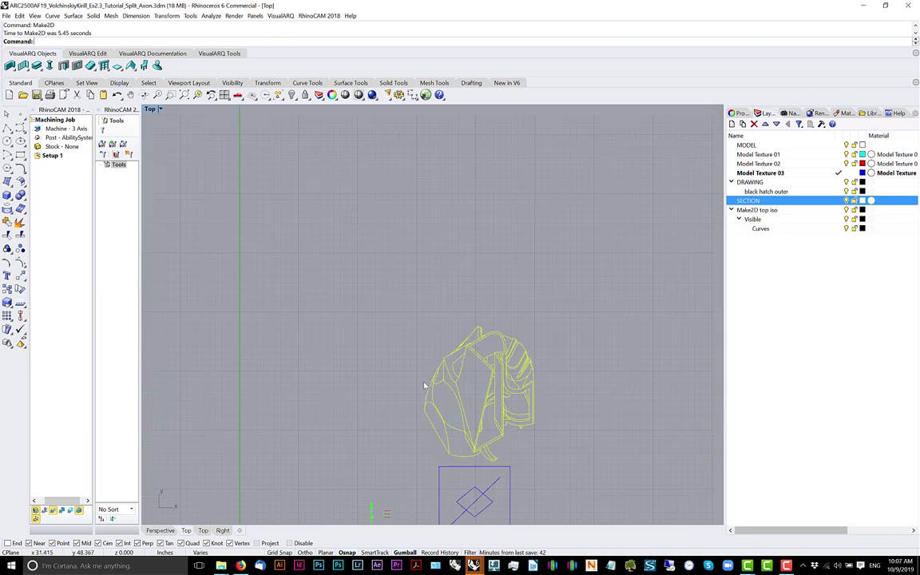
scroll(425, 387, "down", 4)
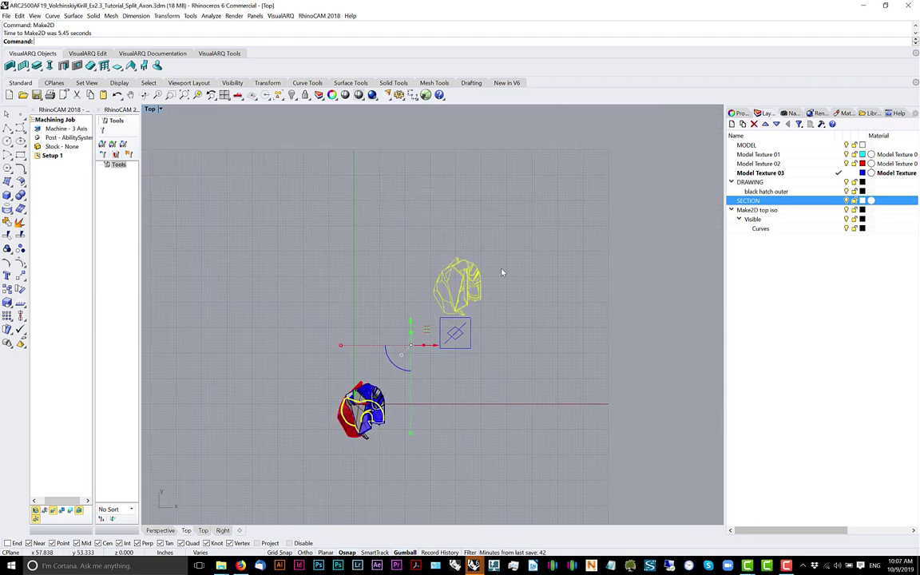
left_click_drag(505, 218, 408, 317)
scroll(430, 289, "up", 4)
left_click_drag(506, 266, 229, 231)
key("Escape")
scroll(240, 212, "up", 8)
scroll(256, 227, "down", 4)
scroll(251, 240, "up", 7)
scroll(248, 316, "down", 16)
Select the section hatch group Group04 on the model in a Perspective view, then return to the Top view
right_click_drag(255, 317, 431, 204)
right_click_drag(407, 308, 329, 247)
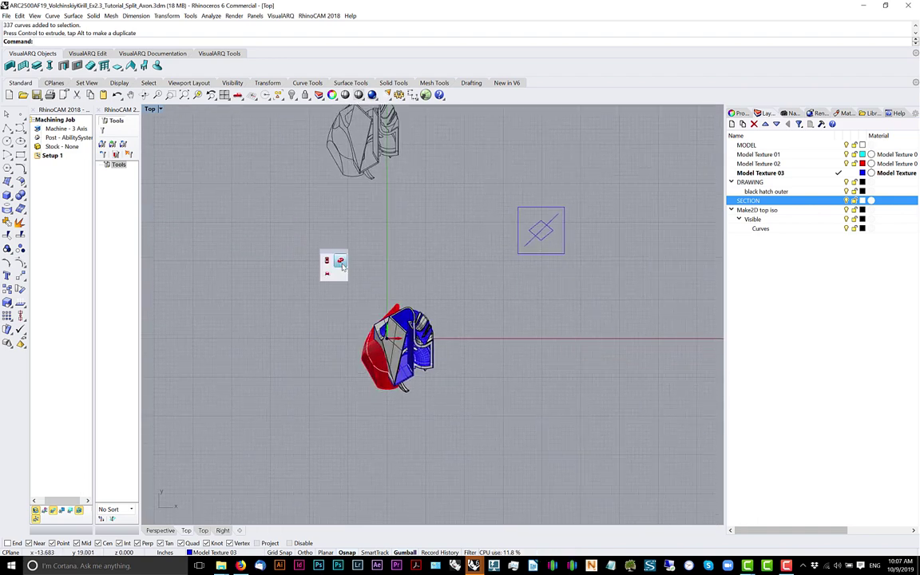
key("ctrl+F4")
scroll(391, 353, "up", 14)
right_click_drag(394, 353, 553, 321)
left_click(570, 325)
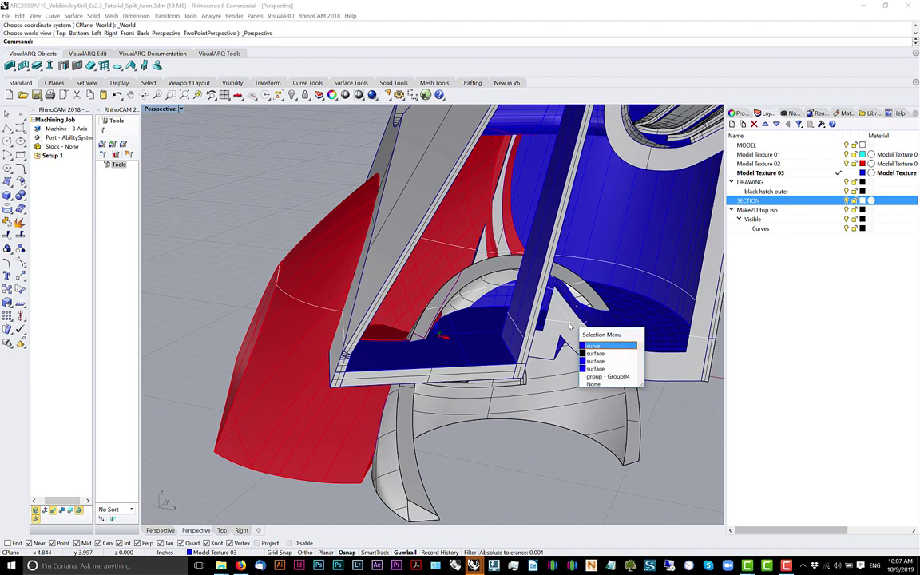
left_click(600, 375)
scroll(420, 273, "down", 8)
right_click_drag(413, 279, 499, 323)
scroll(499, 323, "down", 2)
middle_click(499, 323)
left_click(492, 320)
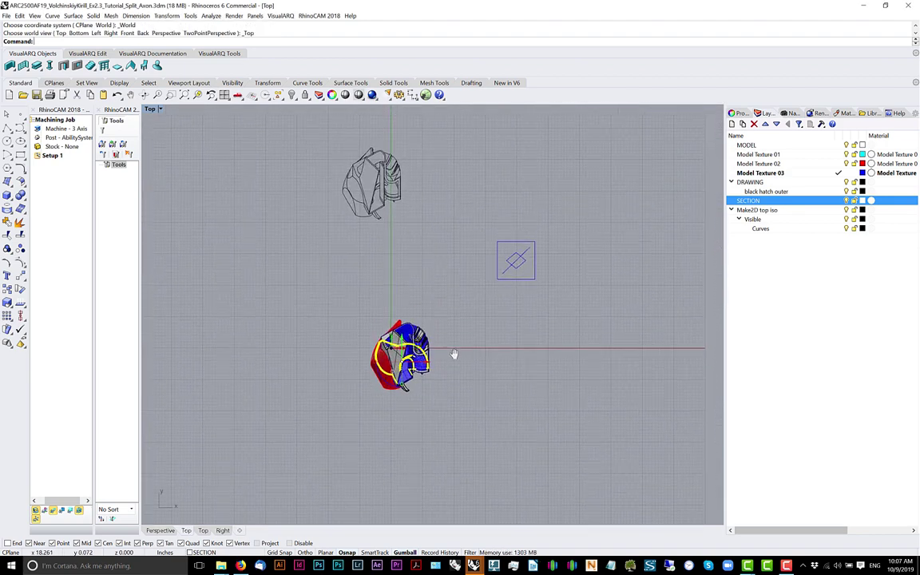
Copy the section hatch group from the model's lower corner to the matching corner of the Make2D linework
scroll(391, 368, "up", 10)
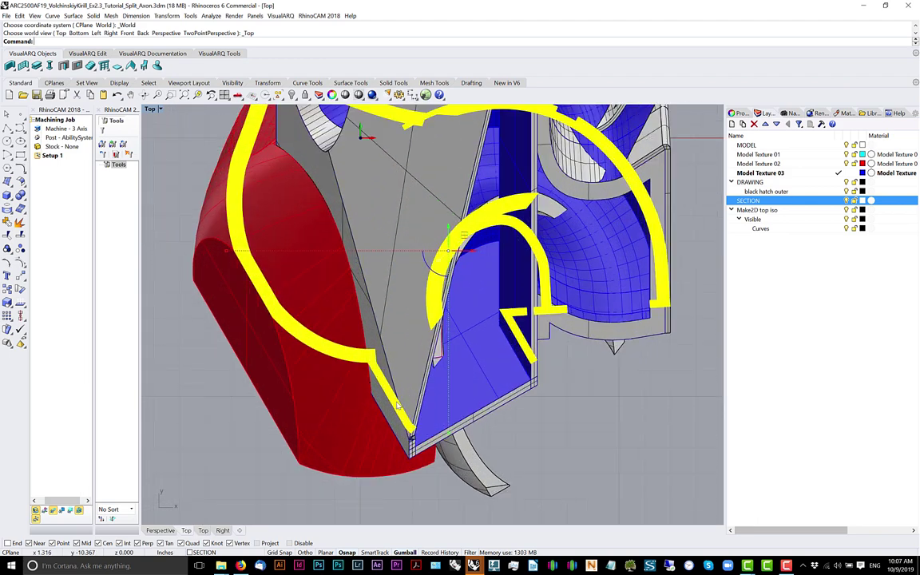
key("Return")
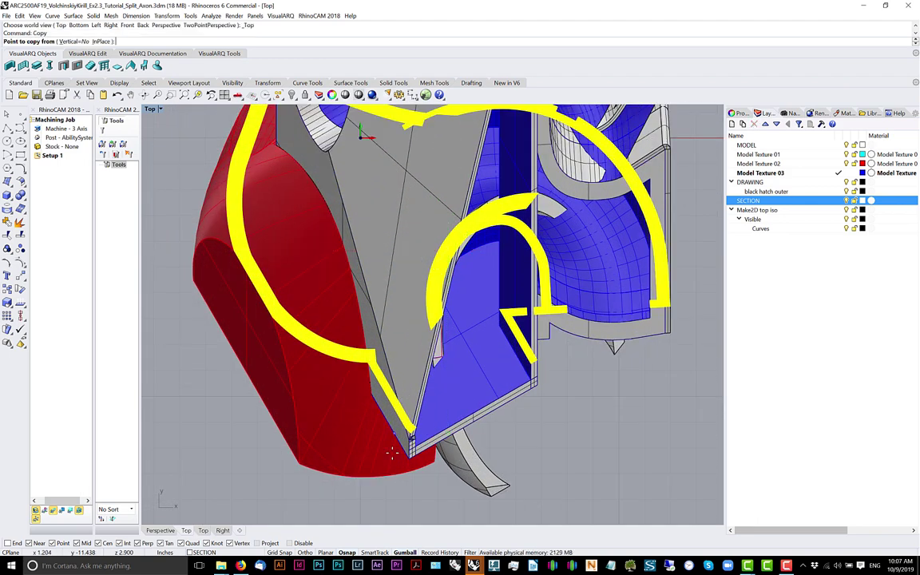
left_click(413, 462)
scroll(417, 460, "down", 10)
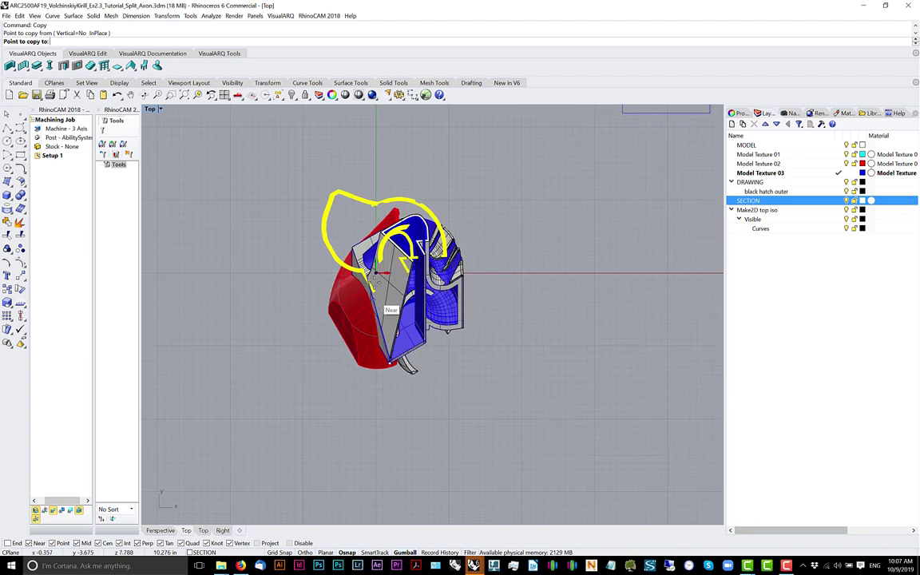
right_click_drag(423, 459, 424, 470)
right_click_drag(380, 301, 370, 245)
scroll(412, 388, "up", 2)
scroll(412, 388, "down", 2)
right_click_drag(409, 361, 400, 423)
scroll(376, 285, "up", 10)
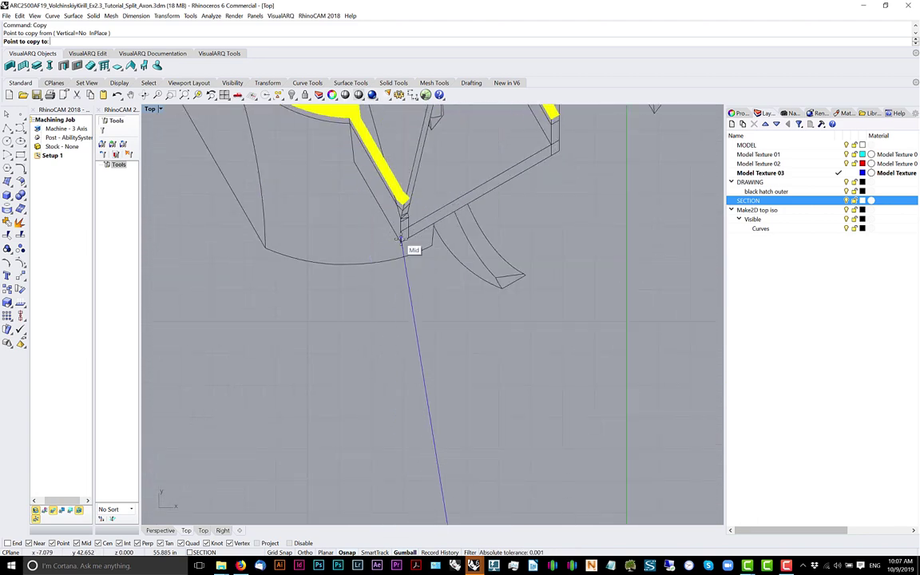
left_click(399, 245)
key("Return")
Examine the copied section hatch over the Make2D linework and compare it with the sheared model
scroll(400, 338, "down", 10)
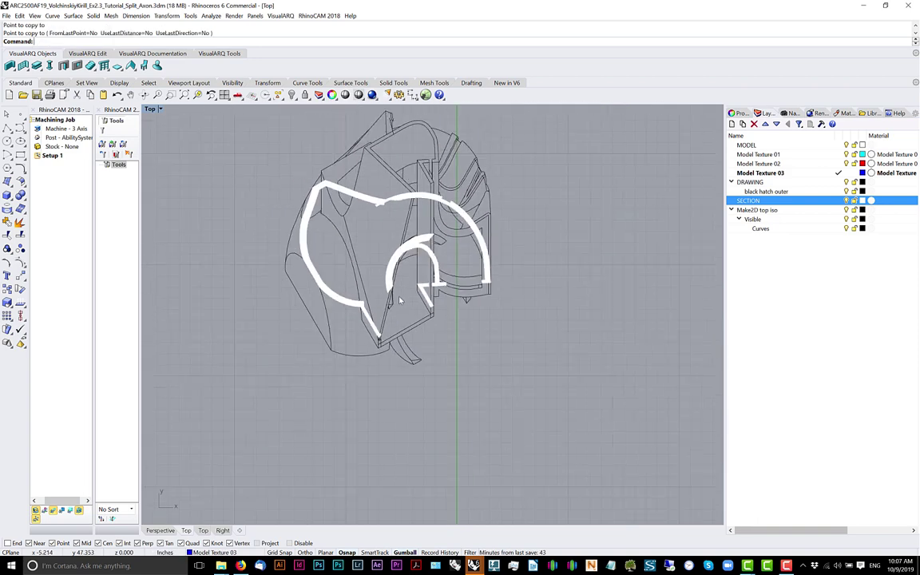
scroll(429, 294, "up", 5)
scroll(402, 300, "down", 3)
scroll(345, 293, "up", 1)
right_click_drag(363, 283, 376, 277)
scroll(379, 264, "down", 12)
right_click_drag(420, 432, 424, 351)
scroll(423, 350, "up", 4)
scroll(441, 331, "up", 3)
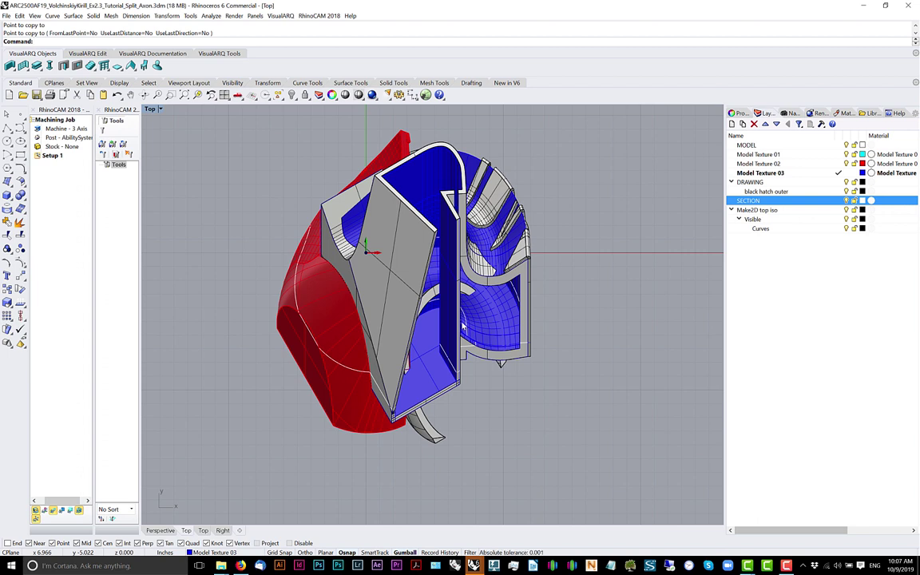
scroll(461, 326, "down", 5)
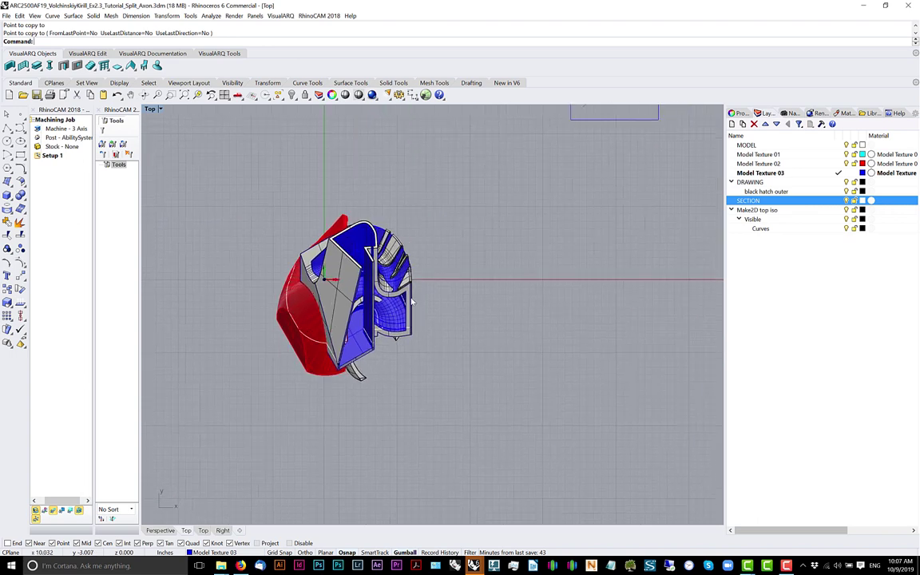
scroll(403, 312, "down", 5)
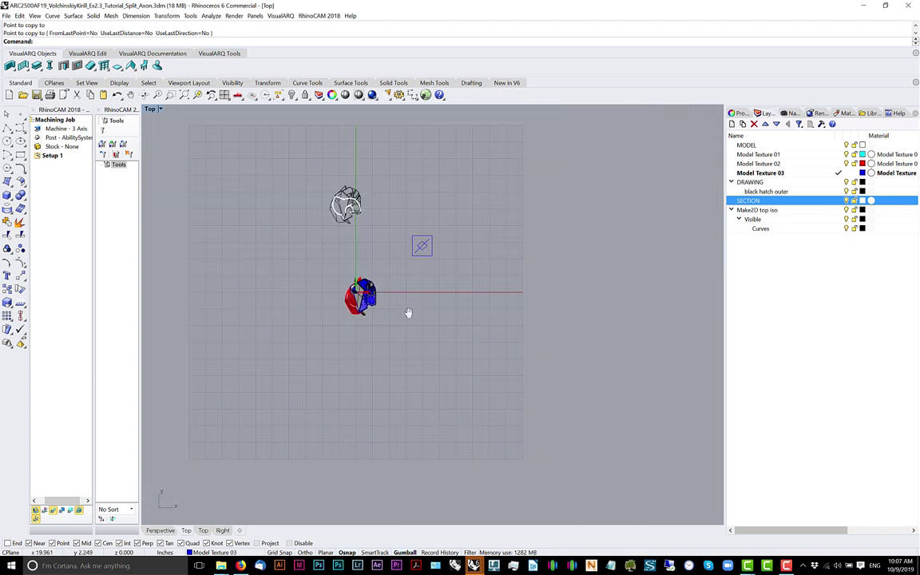
scroll(403, 311, "up", 7)
scroll(409, 312, "down", 2)
right_click_drag(375, 287, 397, 297)
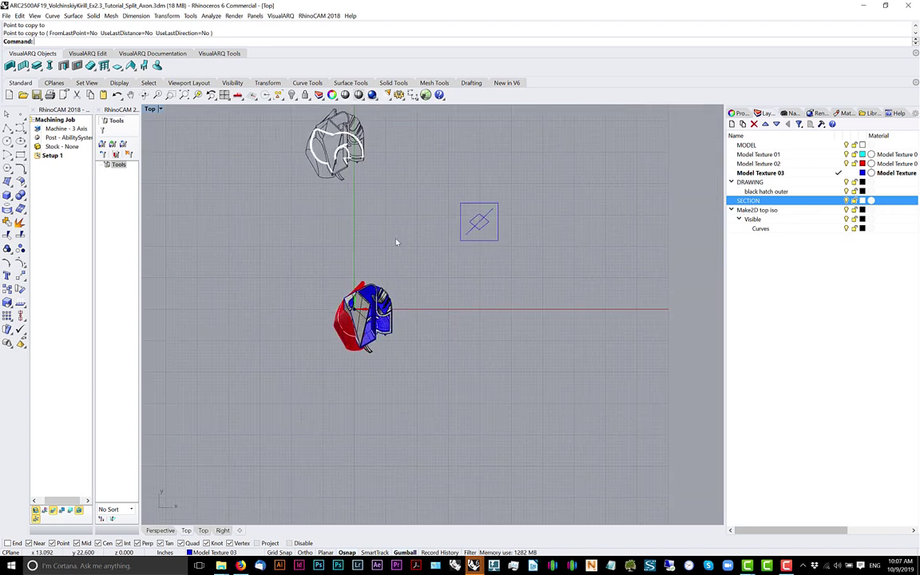
Copy the Make2D linework together with its section hatches to the clipboard and deselect them
right_click_drag(400, 204, 400, 283)
left_click_drag(274, 306, 274, 305)
key("ctrl+c")
left_click(294, 297)
right_click_drag(377, 337, 431, 291)
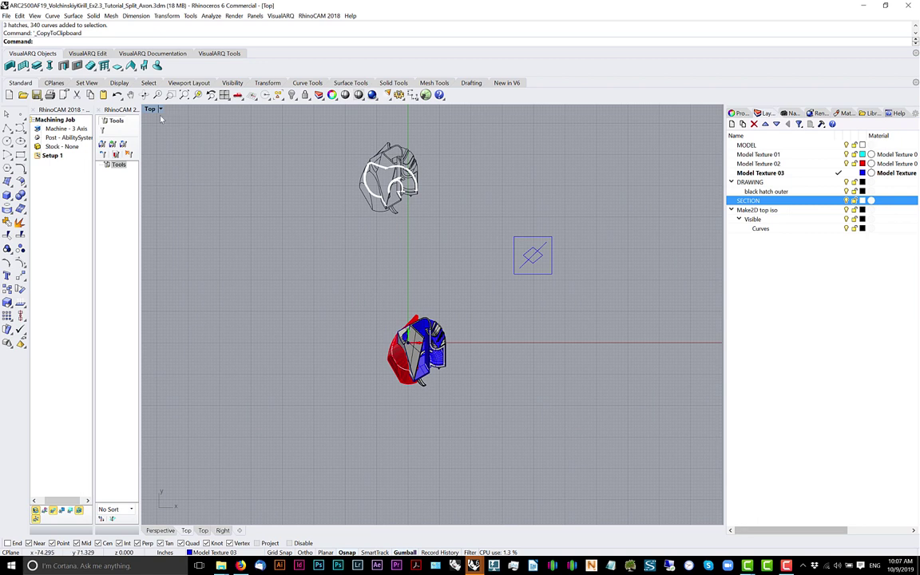
Restore the four-viewport layout, select the sheared model in Perspective and set that view to Wireframe display
double_click(151, 110)
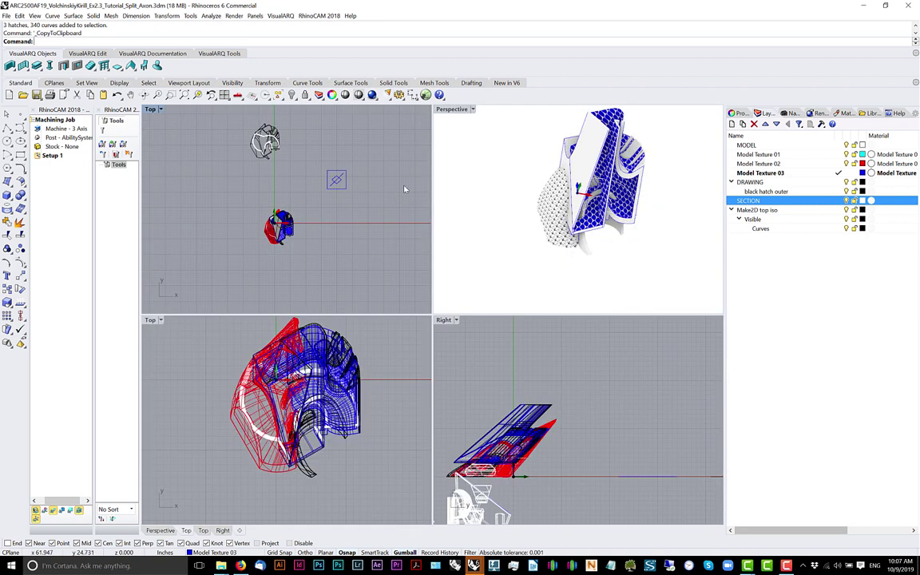
right_click_drag(498, 369, 519, 357)
right_click_drag(537, 286, 523, 291)
scroll(523, 292, "down", 3)
right_click_drag(583, 232, 589, 226)
left_click_drag(603, 170, 490, 299)
left_click(474, 110)
left_click(461, 131)
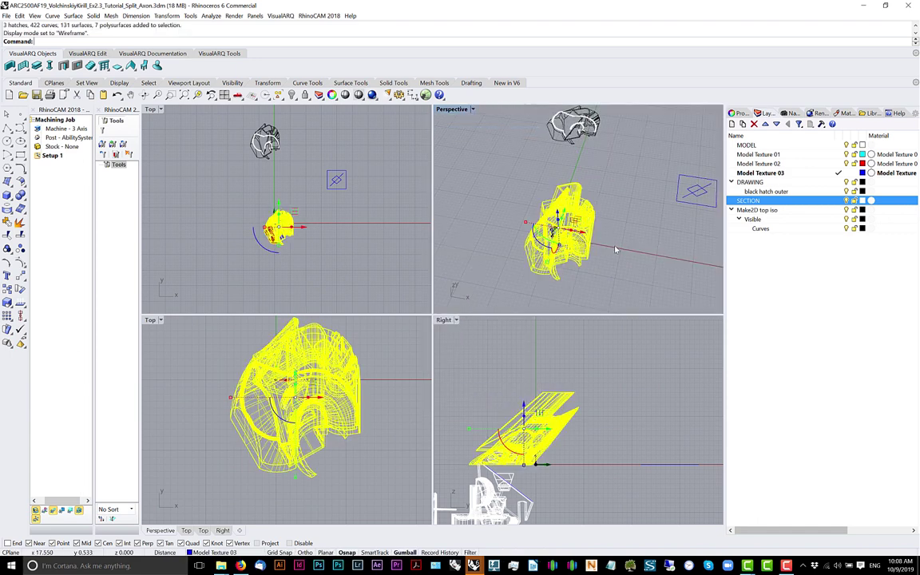
Try to shear the whole model by 45° in the Right view, with the shear origin at 0
left_click(632, 192)
left_click_drag(507, 310, 505, 311)
right_click_drag(543, 308, 547, 278, "shift")
right_click_drag(528, 394, 546, 385)
type("shear")
key("Return")
type("0")
key("Return")
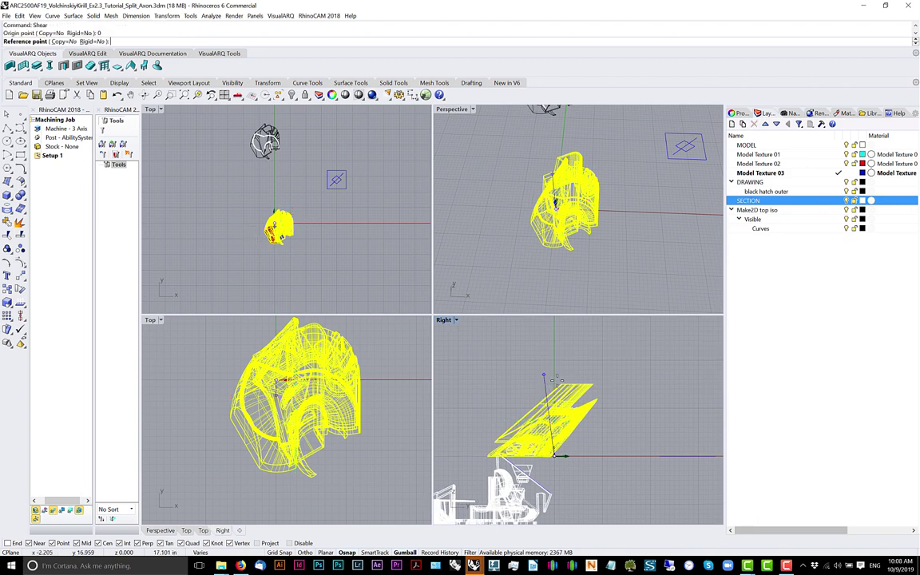
scroll(495, 368, "down", 2)
left_click(535, 361, "shift")
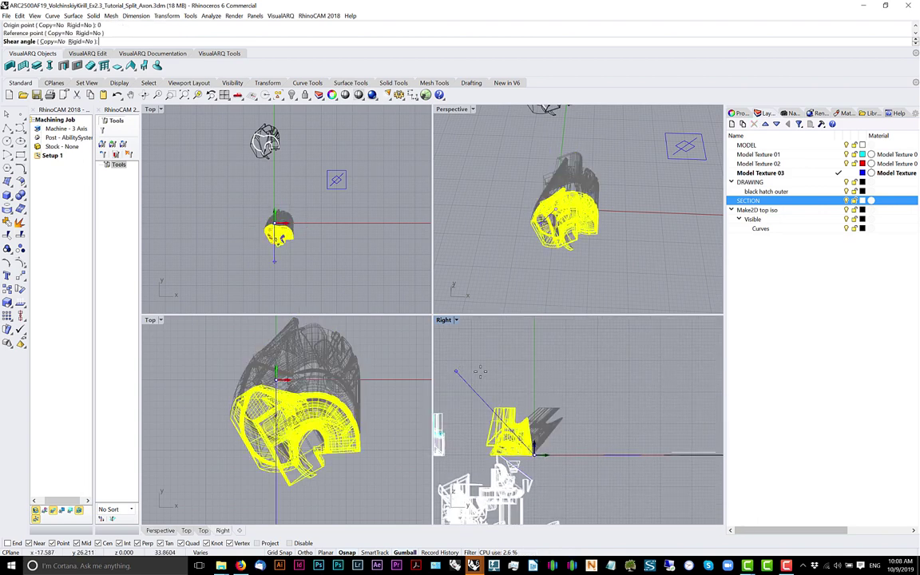
right_click_drag(481, 371, 567, 373)
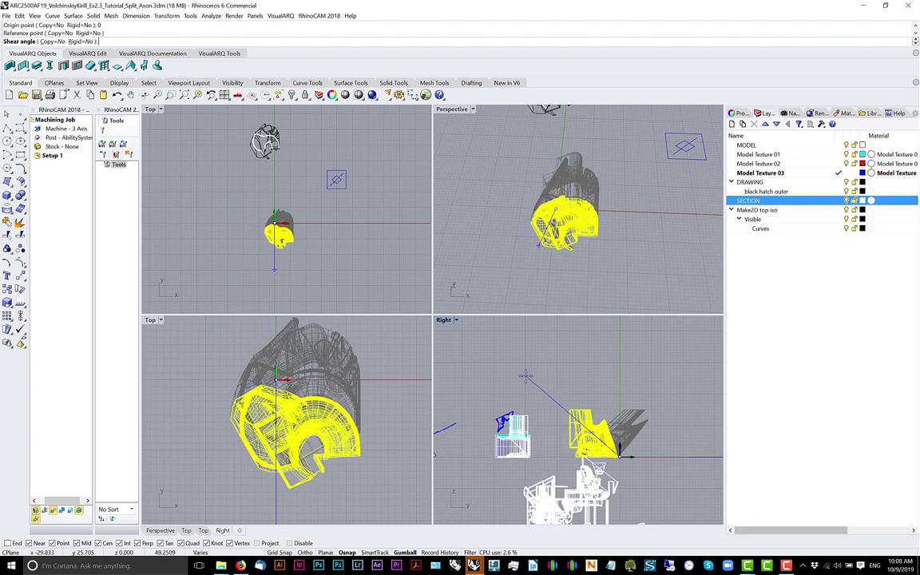
type("45")
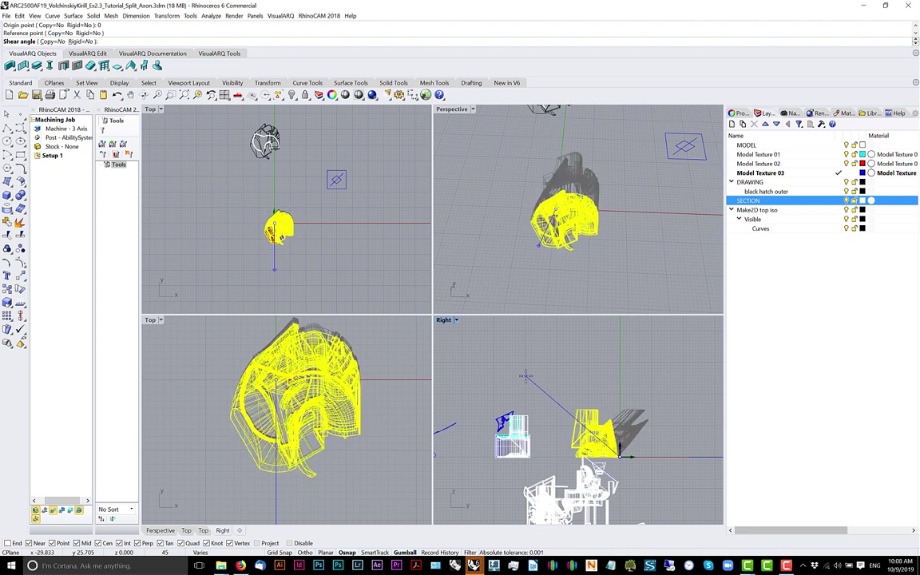
key("Return")
right_click_drag(374, 261, 408, 241)
scroll(338, 240, "up", 5)
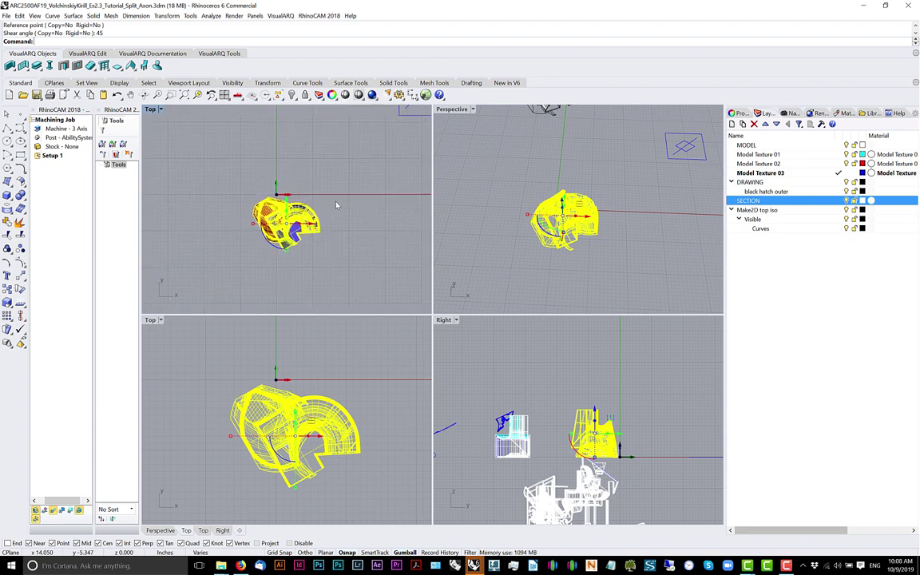
scroll(339, 194, "down", 2)
right_click_drag(335, 203, 355, 200)
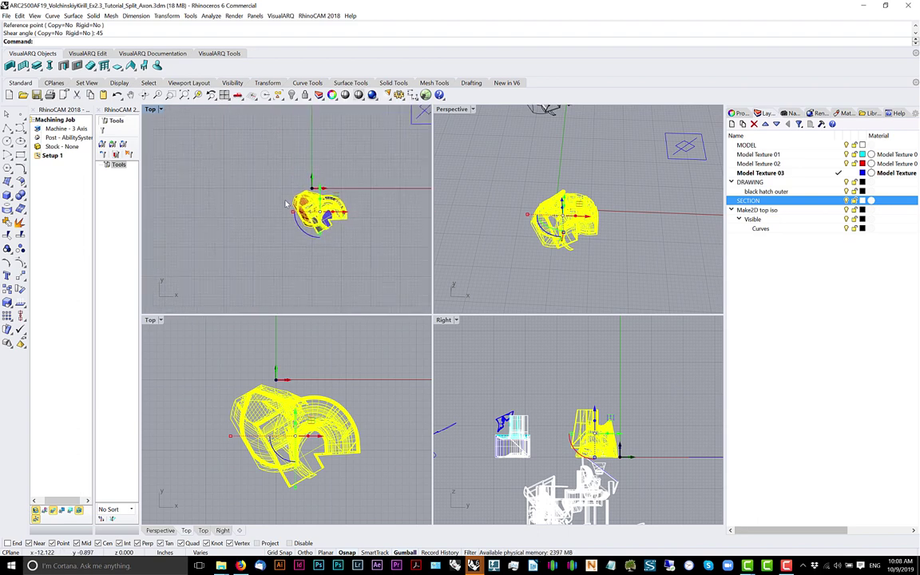
scroll(361, 231, "up", 3)
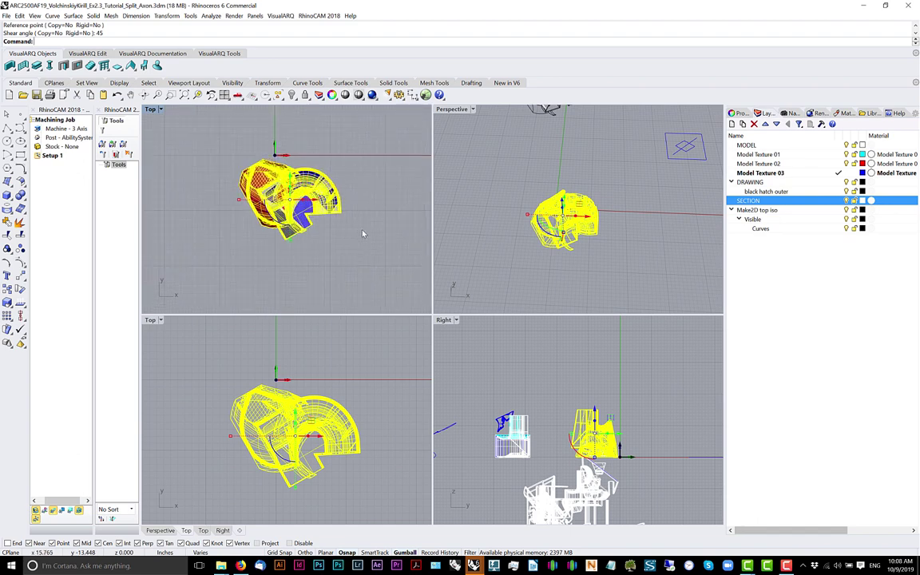
Switch the upper Top viewport to the Back view and undo the last shear
left_click(160, 110)
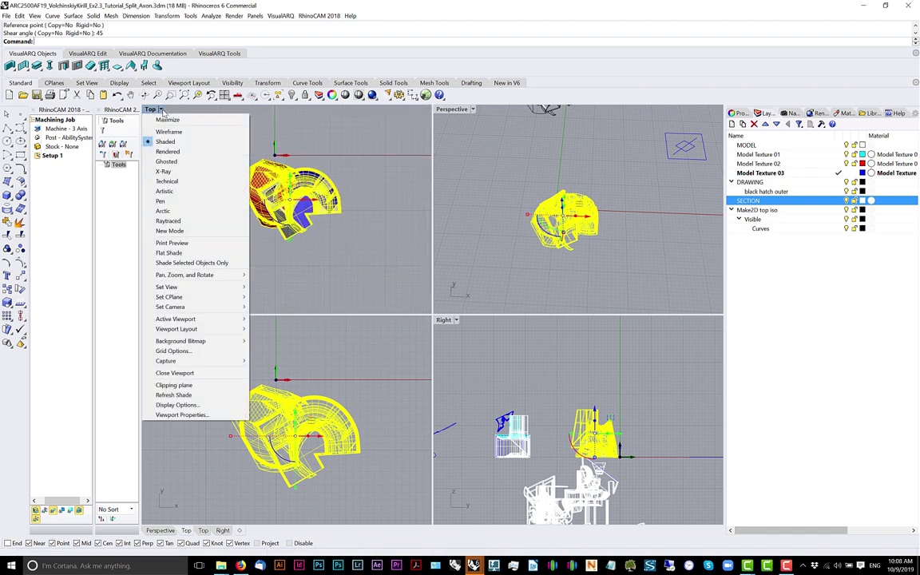
mouse_move(164, 289)
left_click(289, 350)
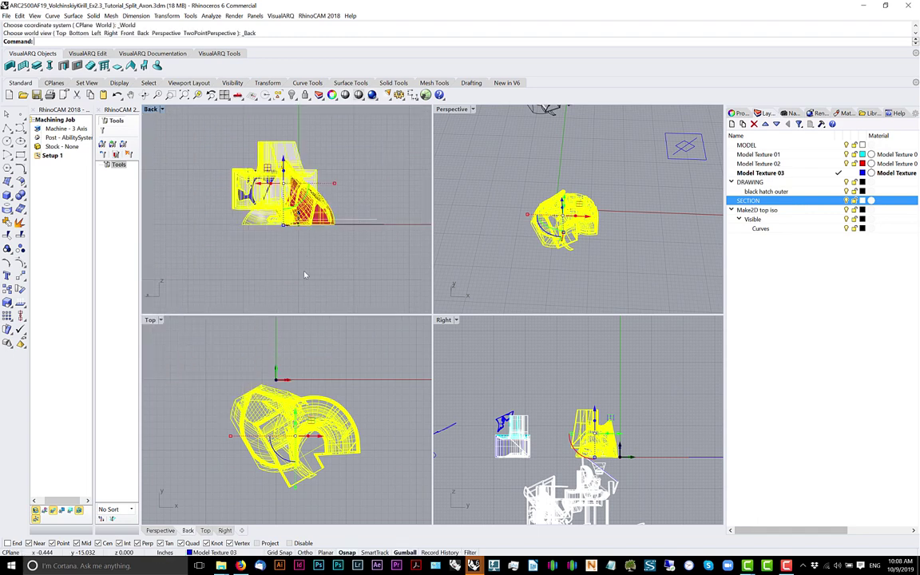
key("ctrl+z")
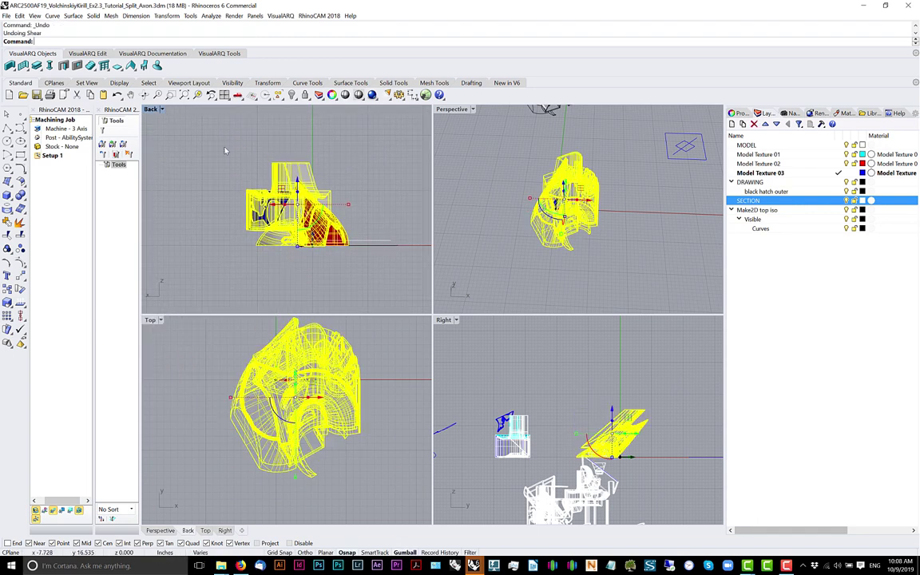
Switch the Back viewport to the Bottom view of the sheared model
right_click_drag(224, 151, 267, 202)
left_click(159, 110)
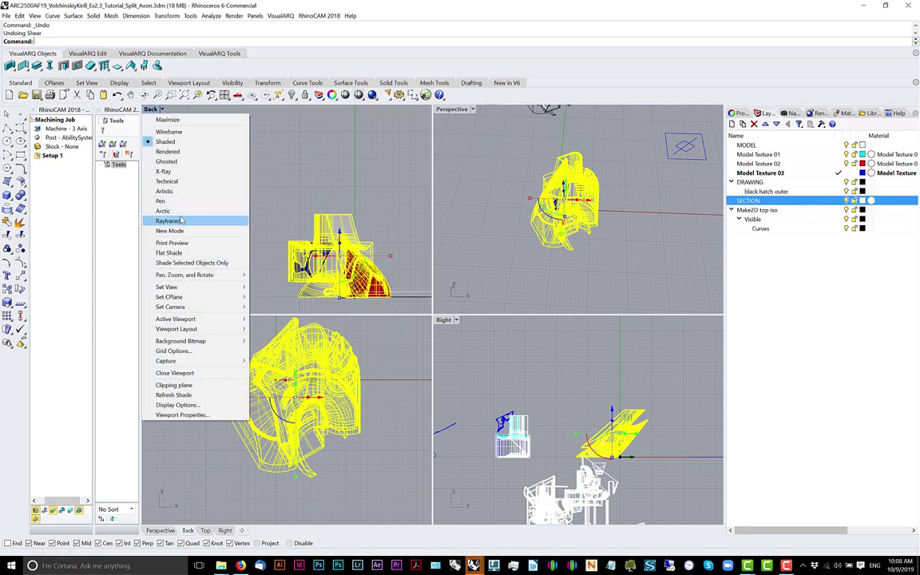
mouse_move(182, 287)
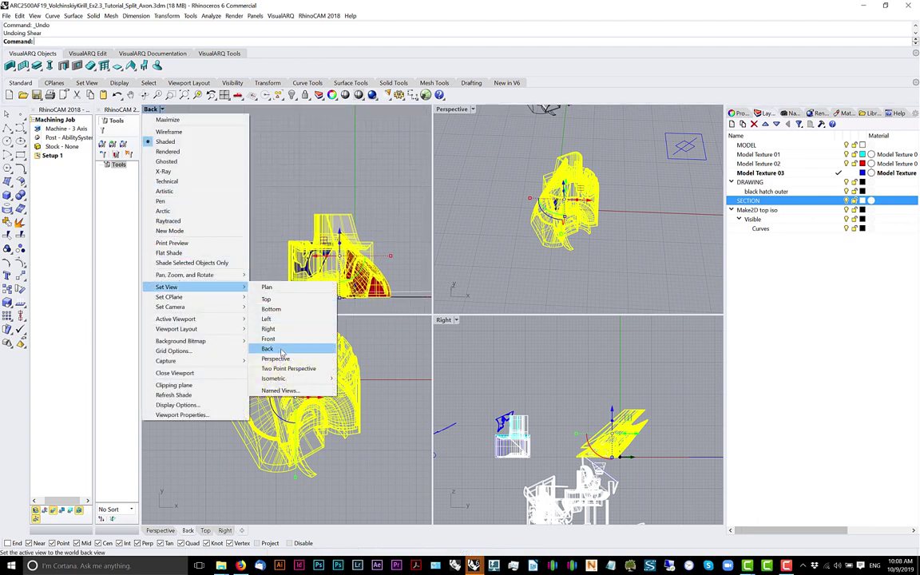
left_click(271, 308)
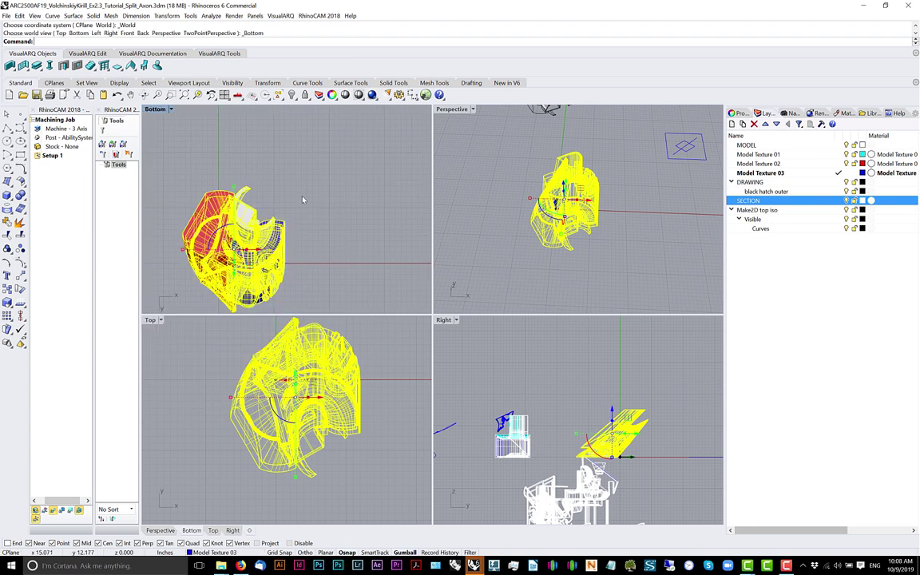
Step back and forth through the edit history until the model is unsheared, keeping the extracted top drawing and its section hatches
left_click(335, 192)
scroll(337, 196, "down", 6)
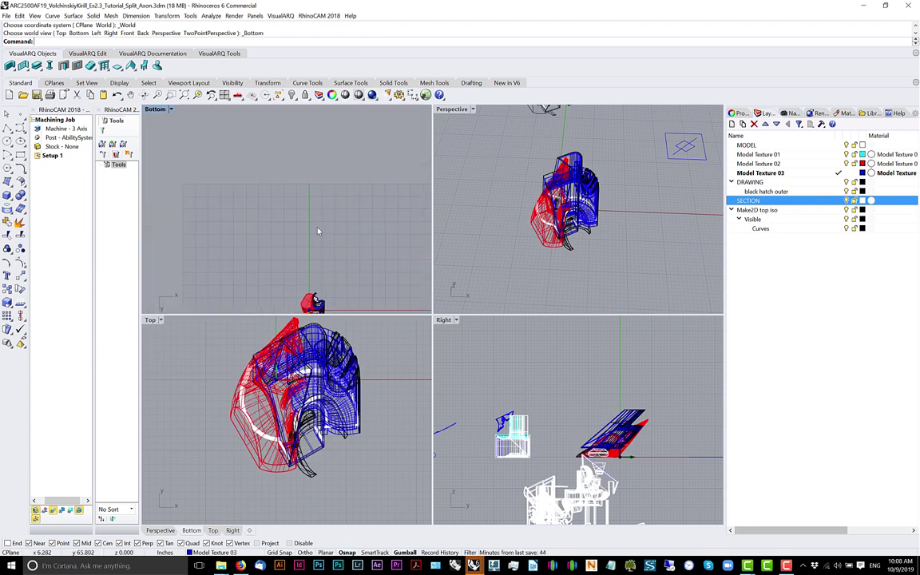
scroll(316, 217, "up", 4)
scroll(314, 212, "down", 2)
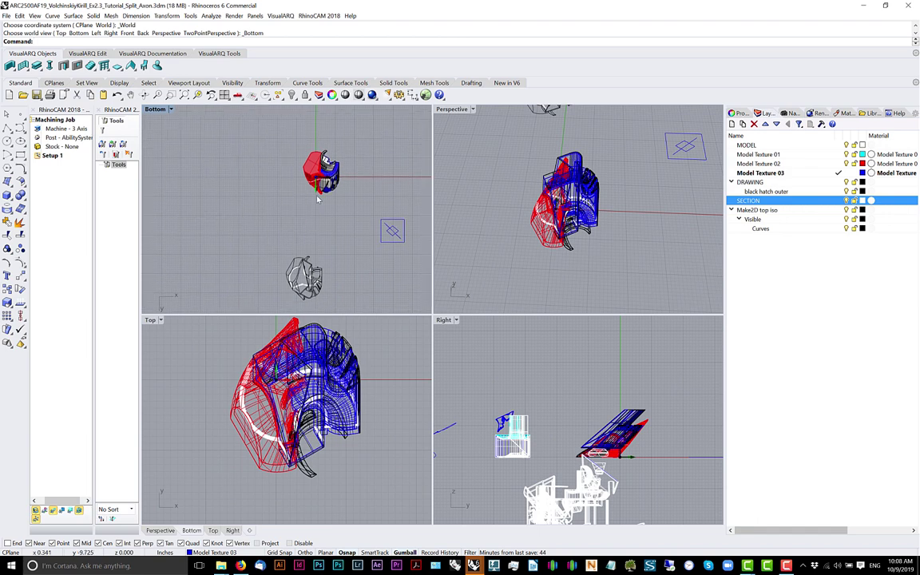
key("ctrl+z")
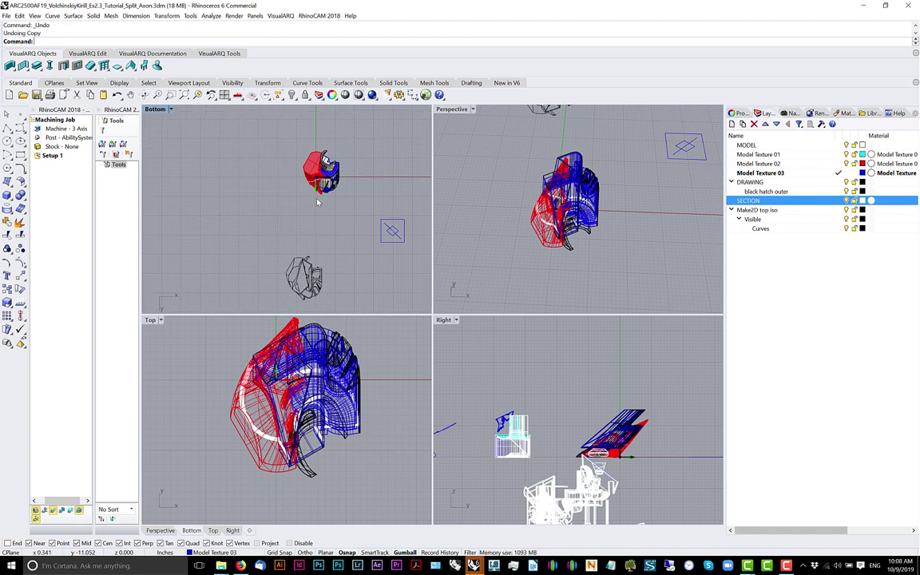
key("ctrl+z")
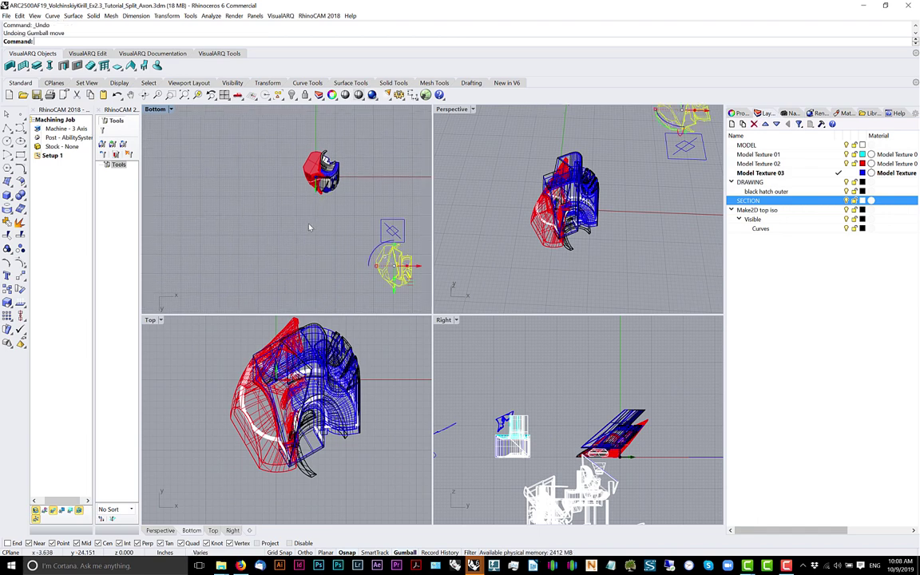
key("ctrl+y")
key("ctrl+y")
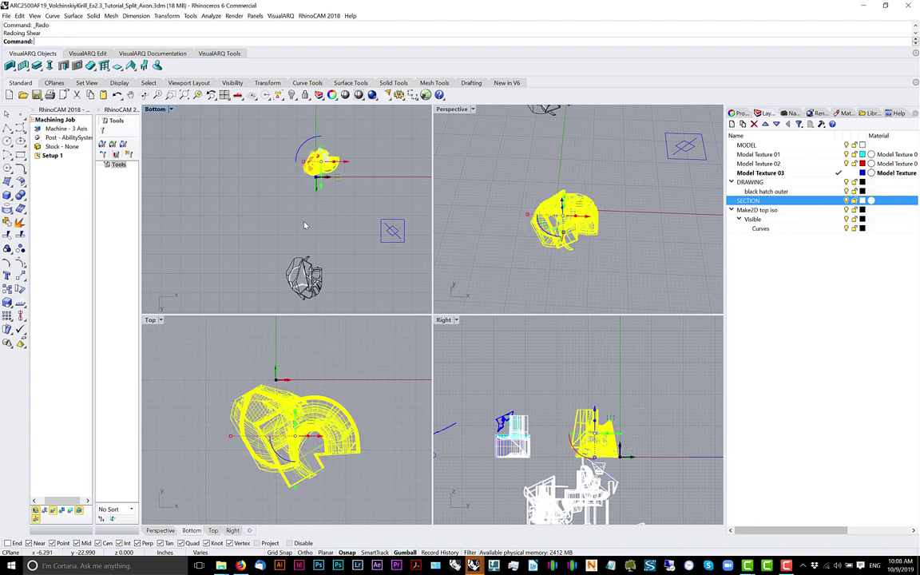
key("Escape")
scroll(347, 140, "up", 3)
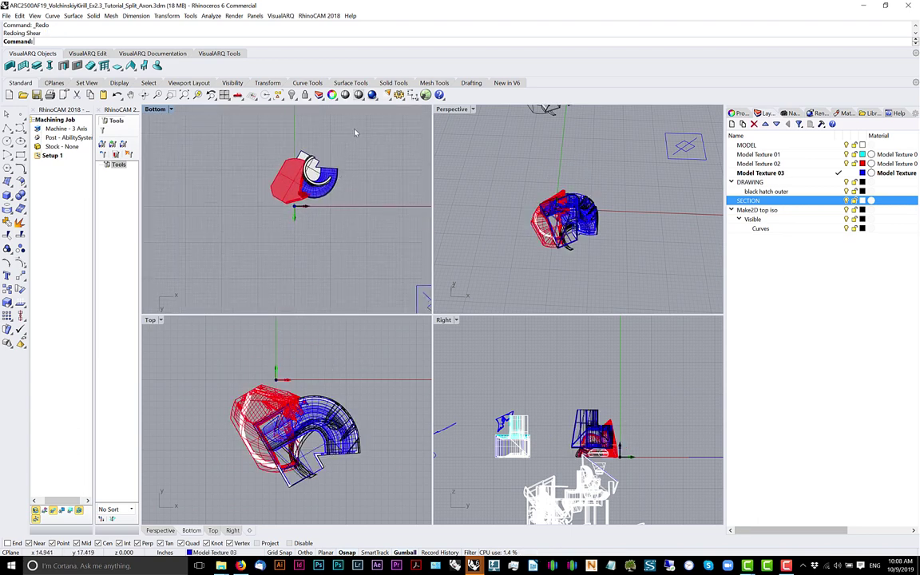
Set the Bottom view to Wireframe display
left_click_drag(356, 132, 250, 218)
left_click(226, 192)
left_click(171, 109)
left_click(170, 133)
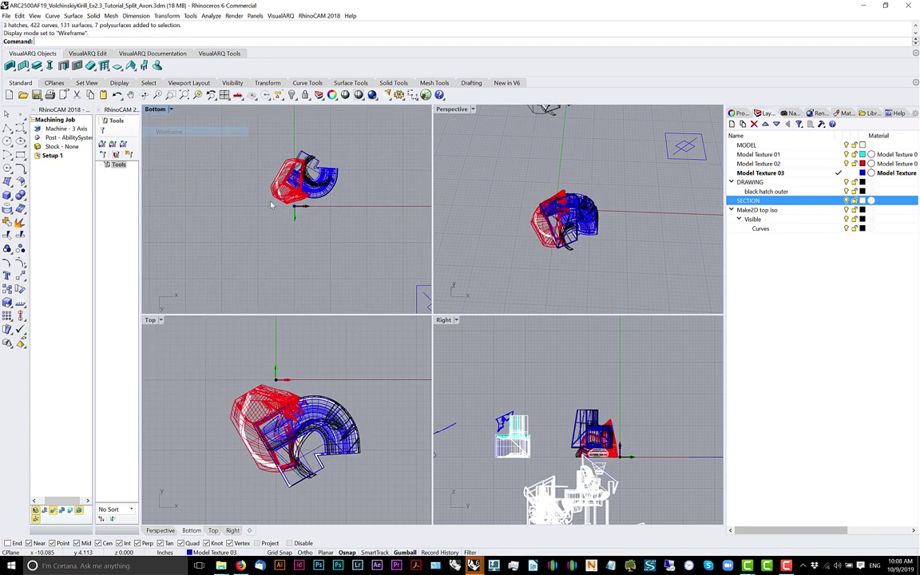
Compare the unsheared model with the extracted top drawing as seen from below
scroll(289, 149, "up", 5)
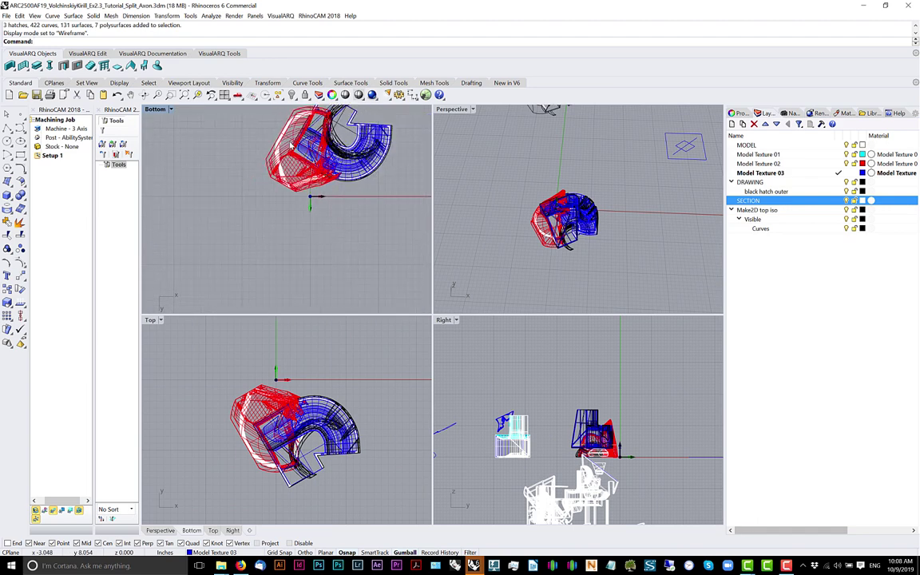
scroll(289, 149, "down", 5)
scroll(257, 156, "up", 6)
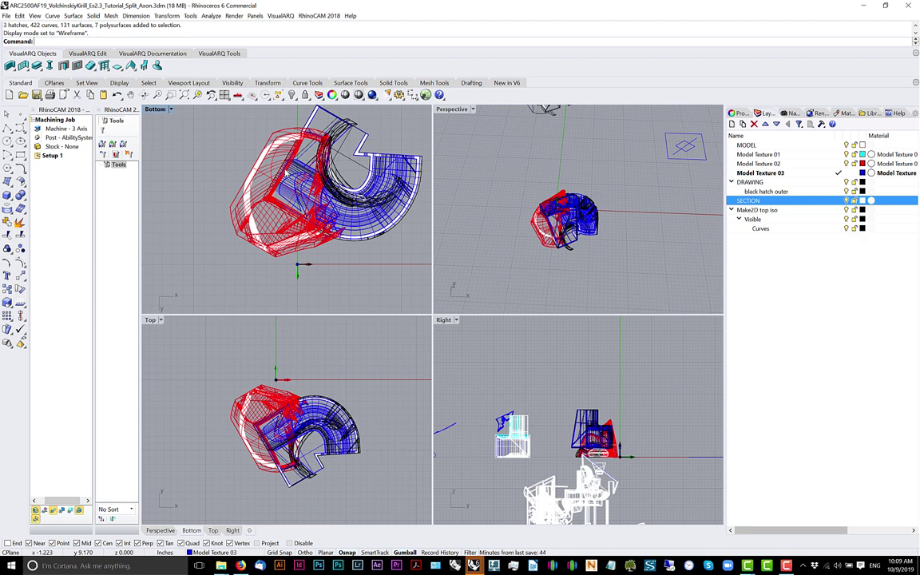
scroll(285, 171, "down", 5)
scroll(264, 312, "up", 5)
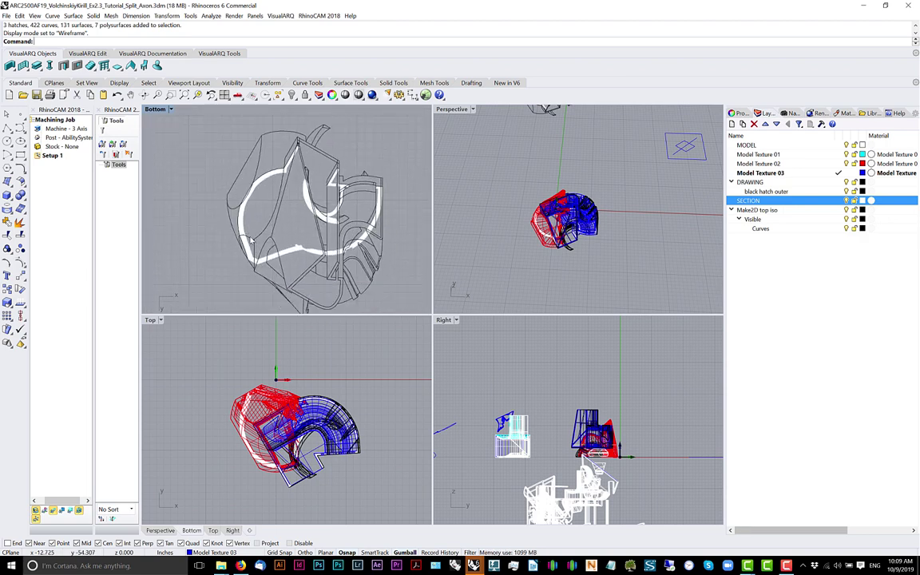
scroll(243, 217, "down", 3)
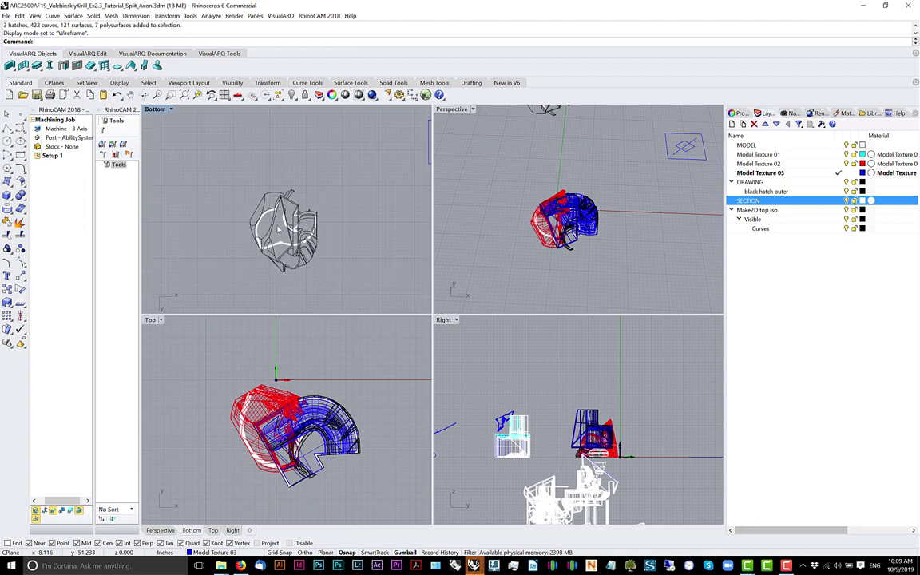
scroll(252, 209, "up", 4)
scroll(263, 224, "down", 5)
scroll(272, 232, "down", 3)
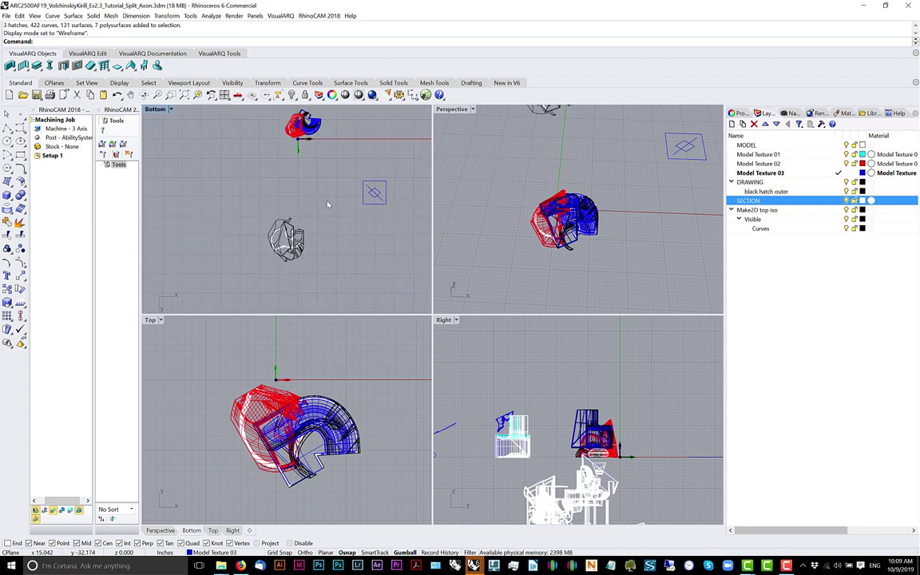
left_click(287, 206)
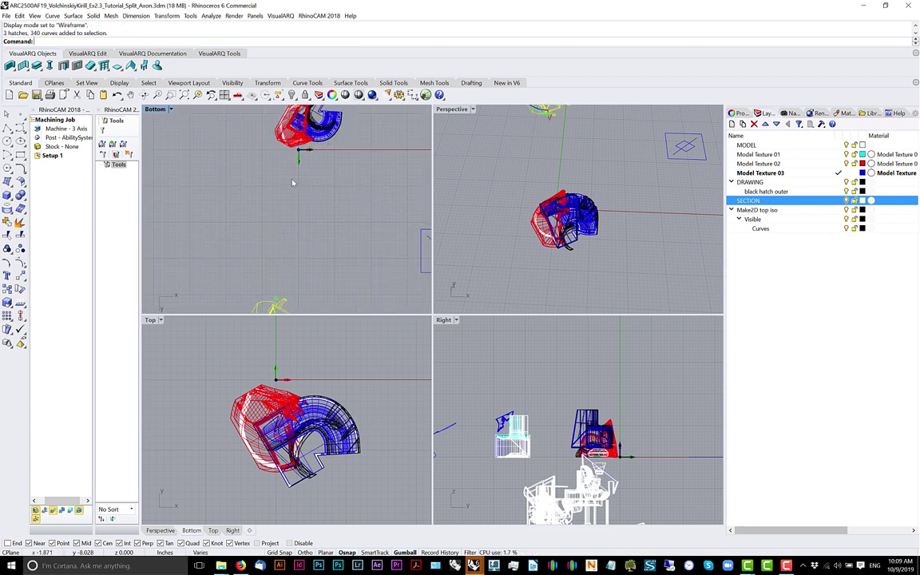
scroll(293, 183, "down", 8)
right_click_drag(294, 169, 297, 190)
scroll(298, 189, "up", 8)
scroll(300, 189, "down", 6)
scroll(307, 158, "up", 3)
scroll(342, 158, "up", 3)
scroll(342, 158, "down", 2)
Select the whole model and shear it by -45° in the Right view, using origin 0 and a vertical reference
left_click_drag(381, 125, 198, 294)
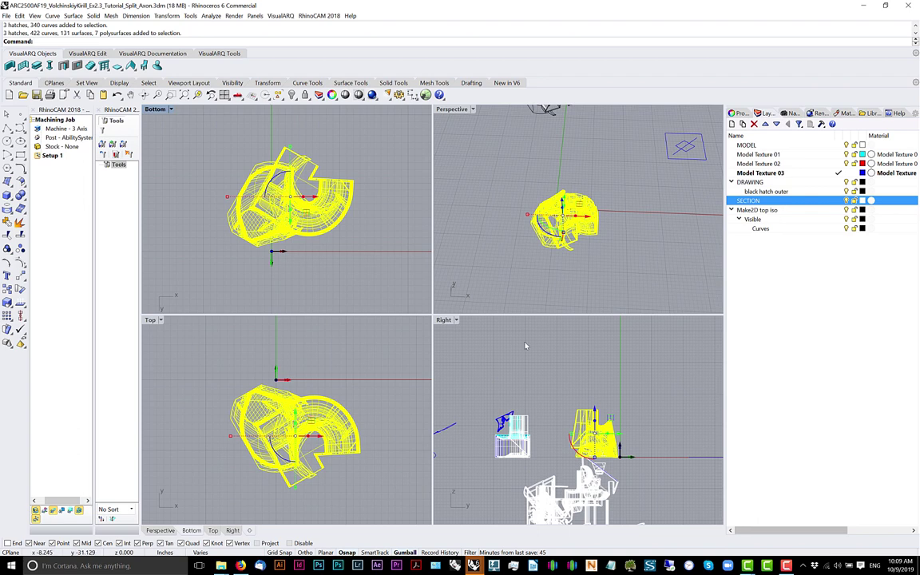
scroll(511, 334, "up", 1)
right_click_drag(518, 366, 524, 347)
scroll(513, 329, "down", 5)
type("shear")
key("Return")
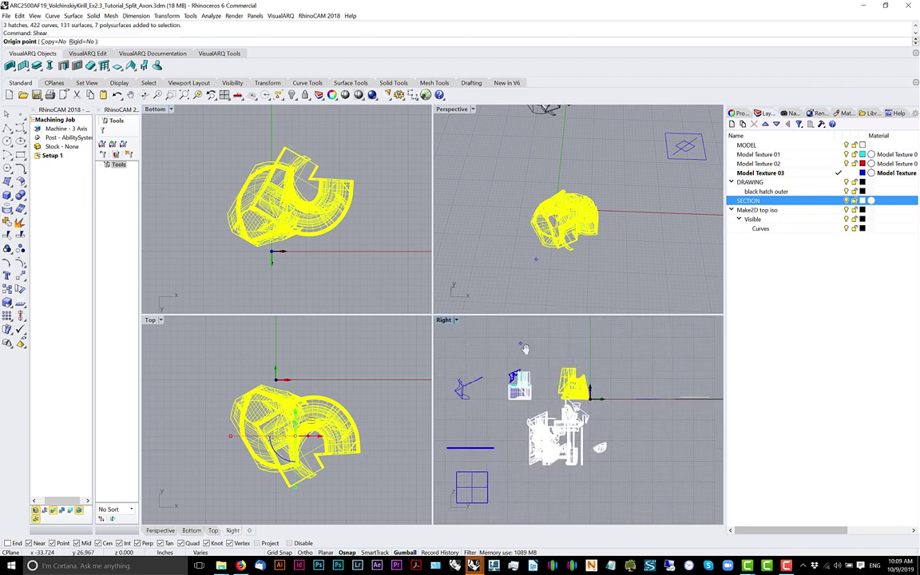
type("0")
key("Return")
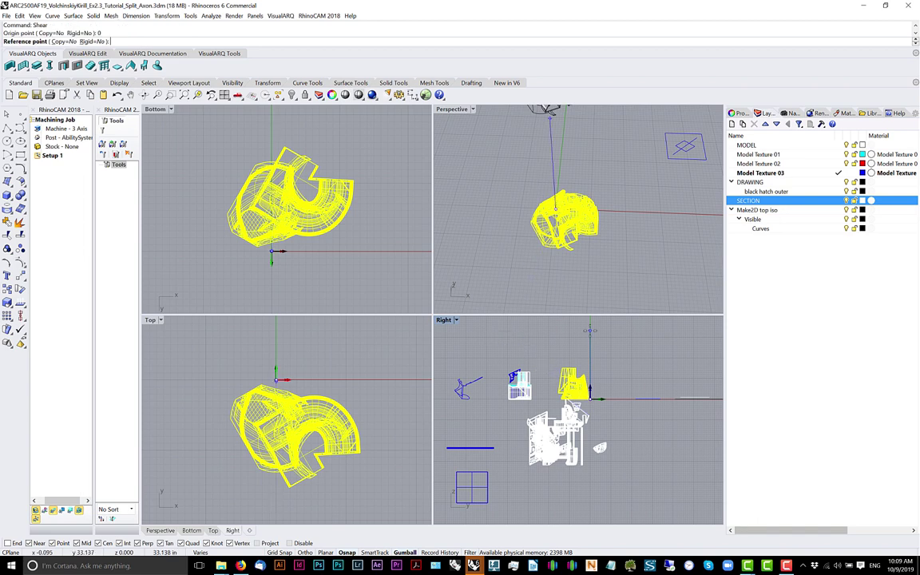
left_click(592, 329)
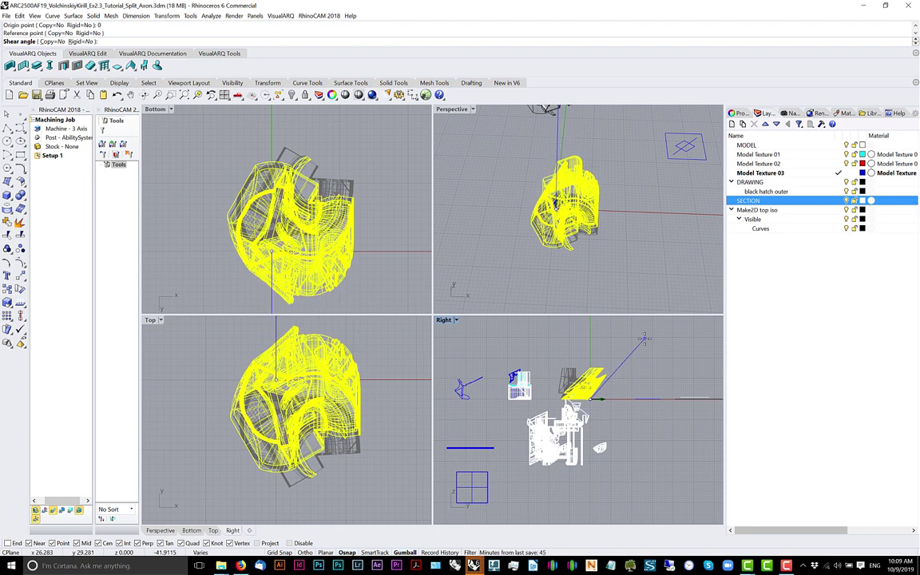
type("-45")
key("Return")
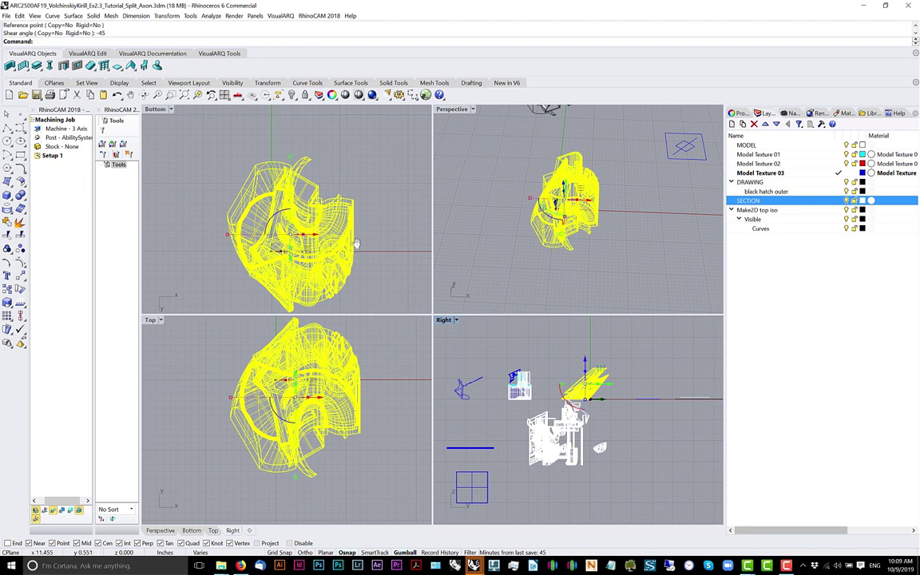
Maximize the Bottom view and select the entire sheared model
scroll(357, 240, "down", 3)
double_click(156, 109)
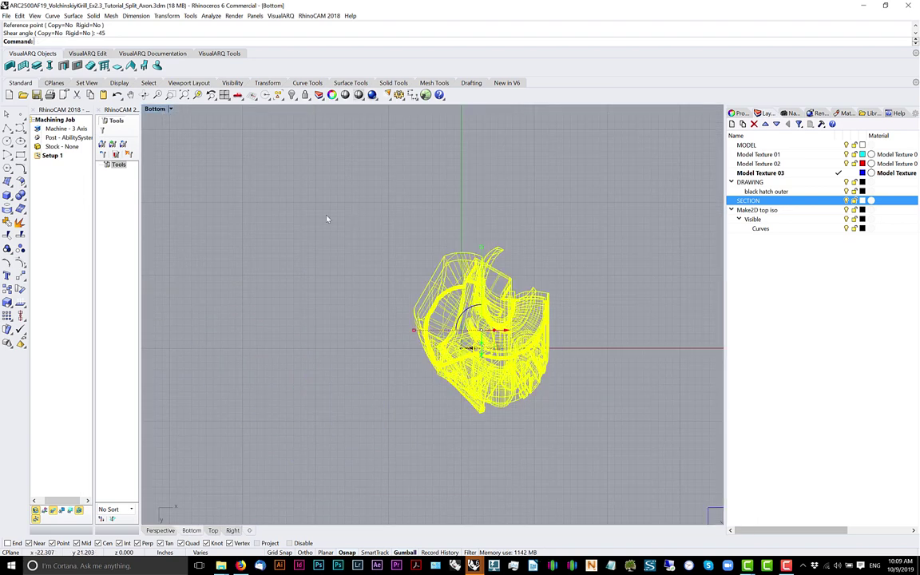
scroll(341, 232, "down", 3)
left_click_drag(470, 200, 286, 392)
scroll(389, 352, "up", 2)
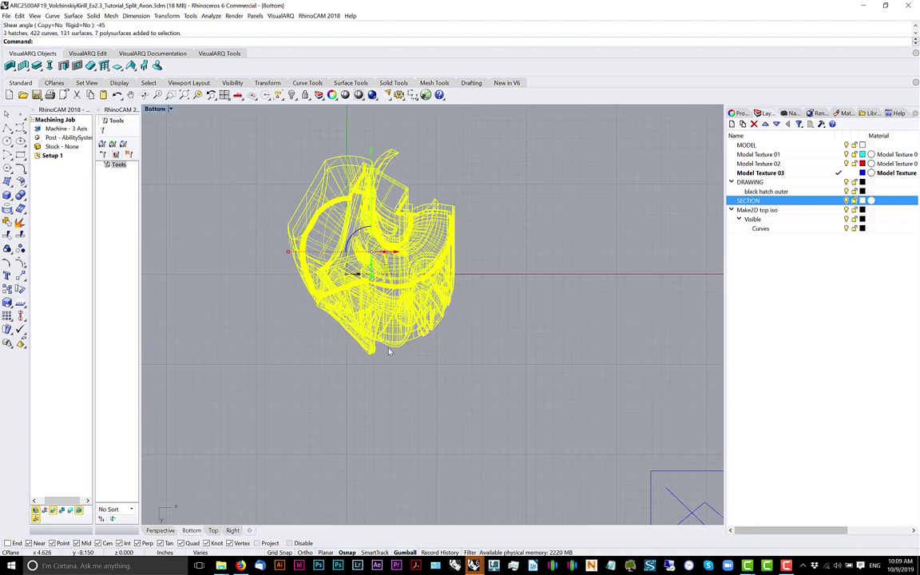
Extract a Make2D drawing from the Bottom view with output layers named Make2D bottom axo
type("Make2D")
key("Return")
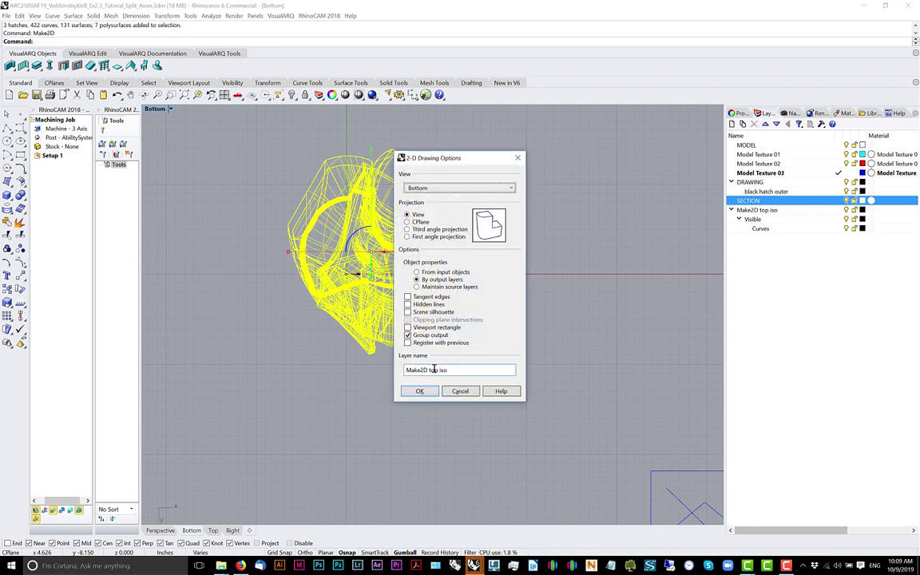
type("oto")
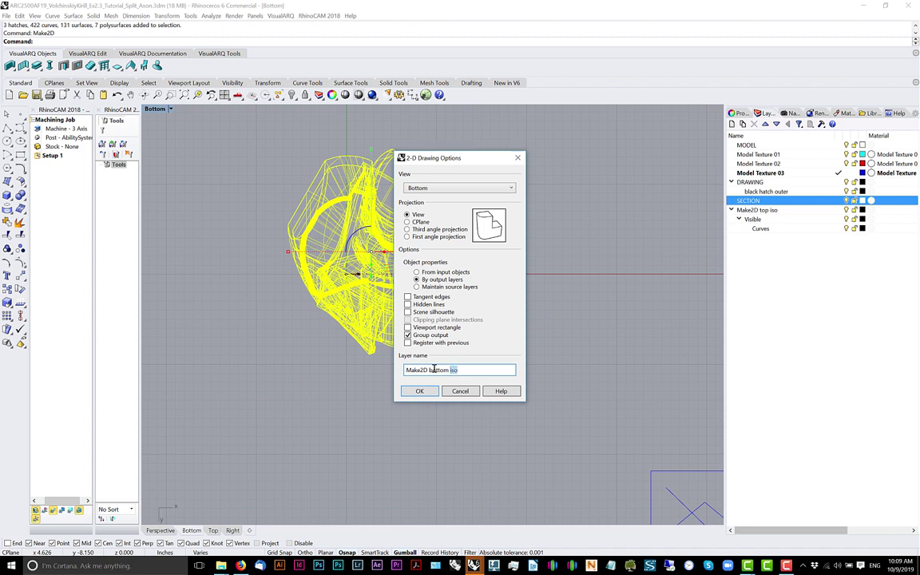
key("Return")
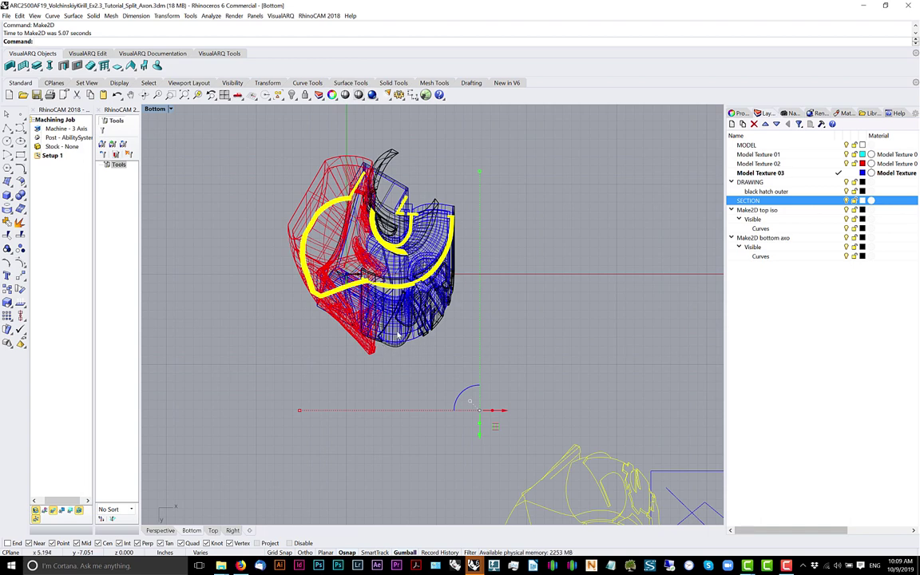
Select the newly extracted bottom linework and move it in the negative X direction, clear of the blue square
scroll(417, 266, "down", 12)
right_click_drag(429, 398, 409, 278)
scroll(406, 280, "up", 8)
scroll(402, 285, "down", 2)
key("Escape")
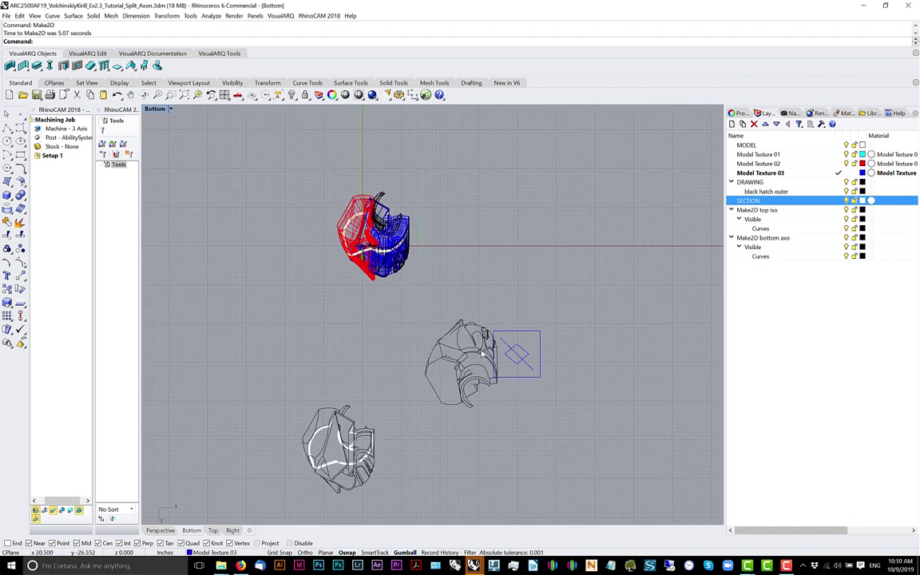
key("Return")
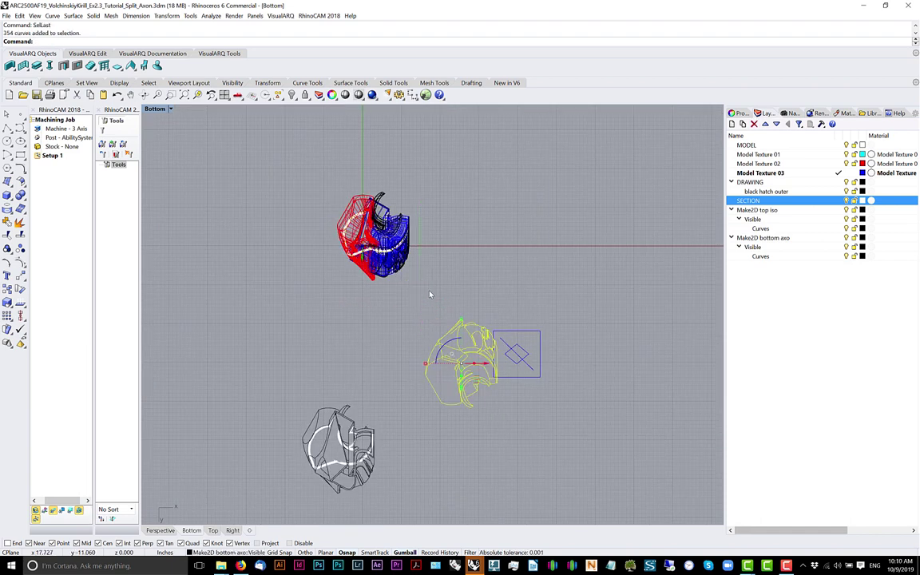
scroll(445, 298, "down", 2)
left_click_drag(453, 302, 344, 301)
scroll(344, 301, "up", 5)
scroll(325, 298, "down", 3)
key("Escape")
Select the hatches and curves on the SECTION layer, leaving out those on the extracted top drawing
scroll(431, 209, "up", 5)
scroll(434, 199, "up", 3)
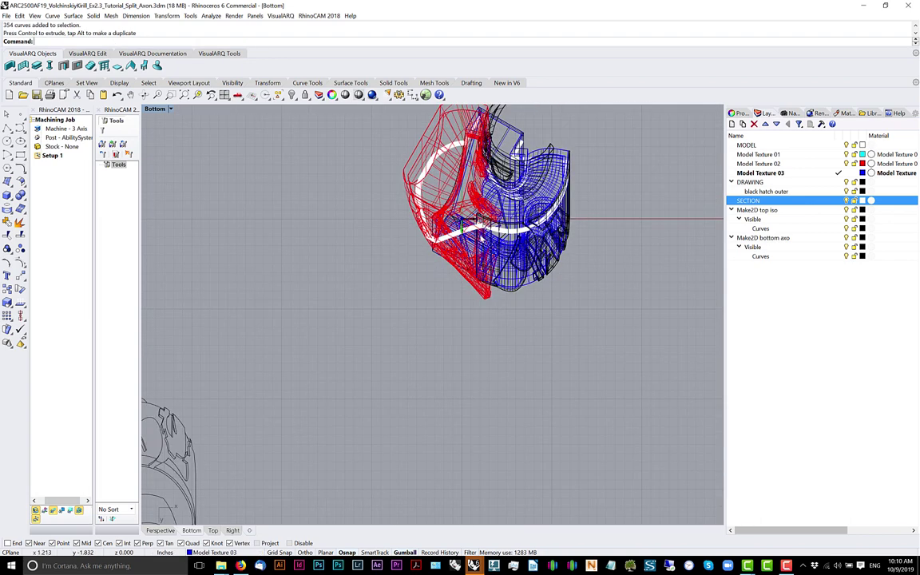
scroll(720, 214, "up", 1)
right_click(764, 201)
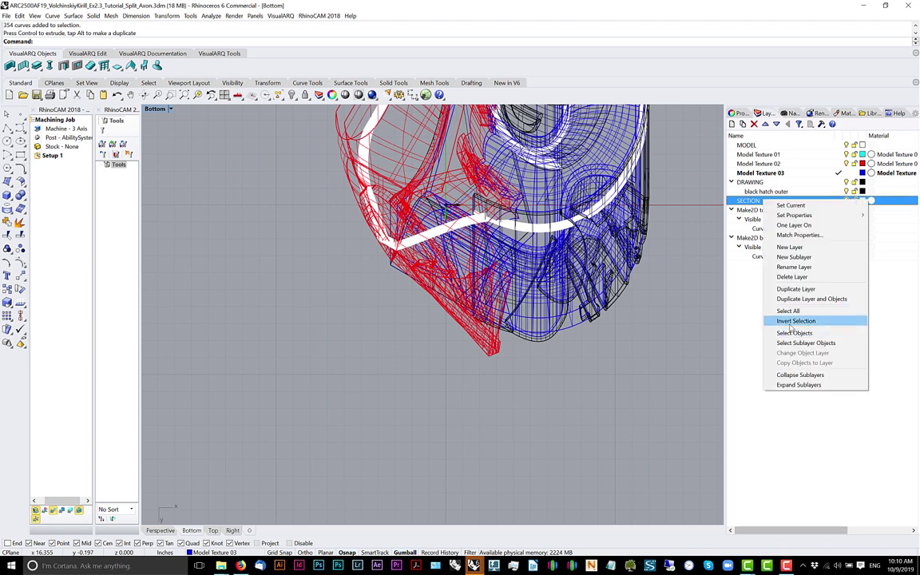
left_click(791, 320)
scroll(471, 243, "down", 2)
scroll(471, 243, "down", 2)
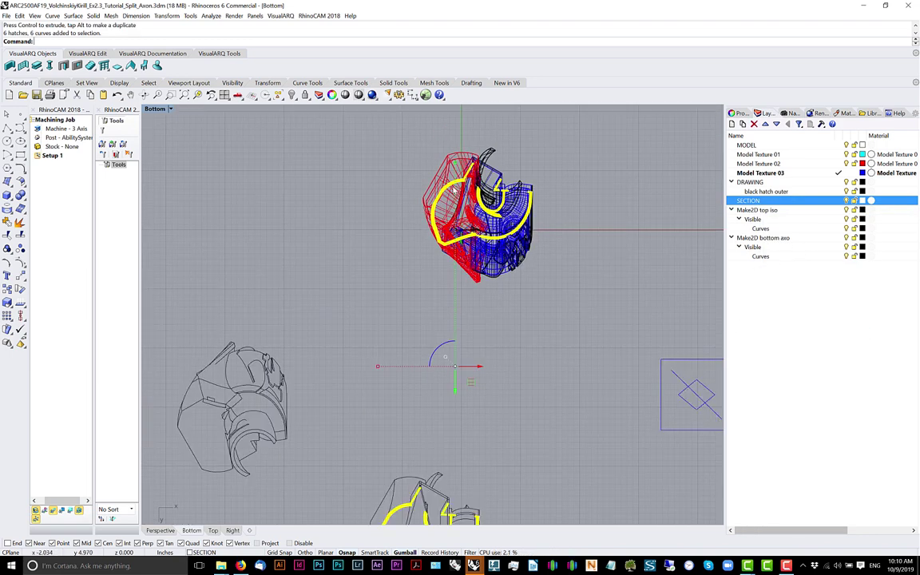
scroll(416, 212, "up", 4)
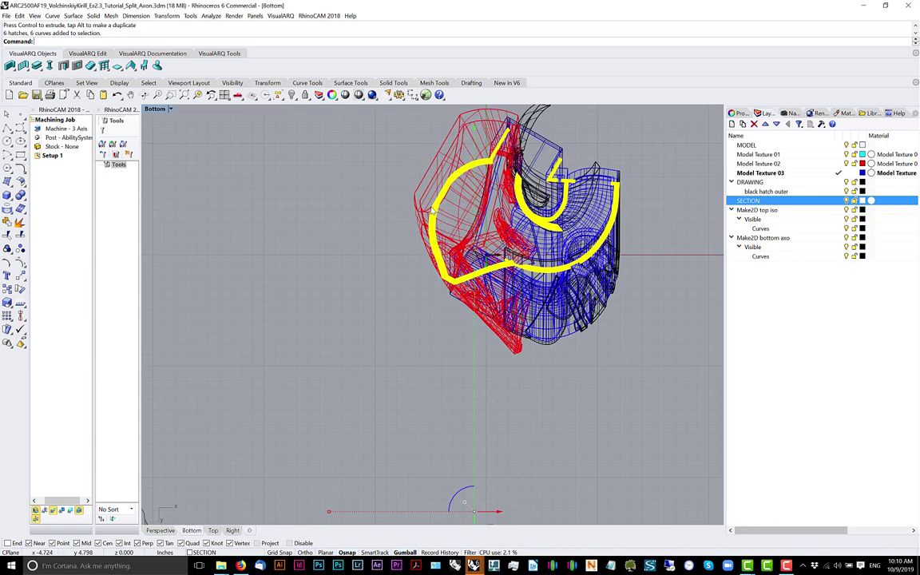
scroll(471, 194, "down", 4)
right_click_drag(471, 194, 476, 191)
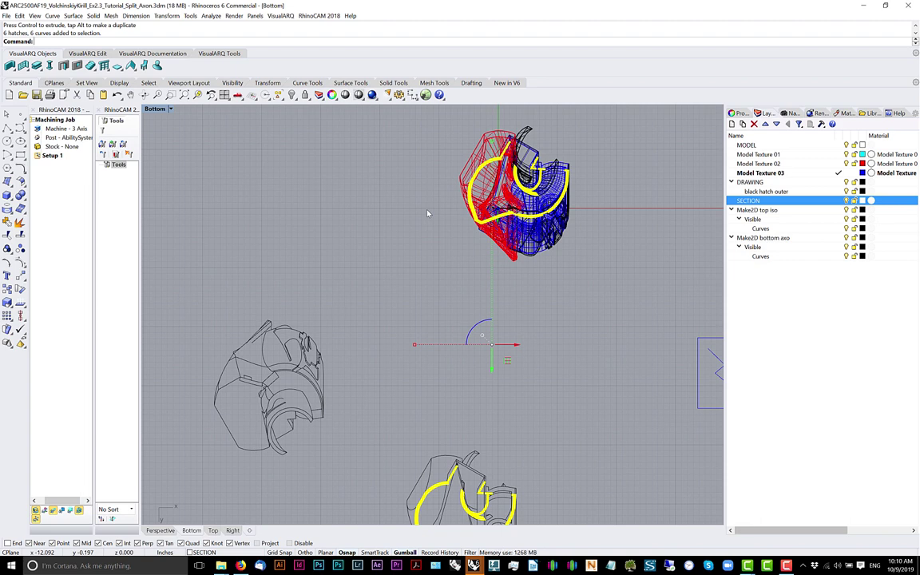
scroll(435, 208, "down", 4)
mouse_move(550, 290)
left_mouse_down("ctrl")
mouse_move(375, 465)
mouse_move(407, 457)
left_mouse_up("ctrl")
scroll(501, 214, "up", 4)
scroll(503, 215, "down", 4)
mouse_move(502, 215)
right_mouse_down()
mouse_move(484, 216)
mouse_move(460, 261)
right_mouse_up()
type("copy")
key("Return")
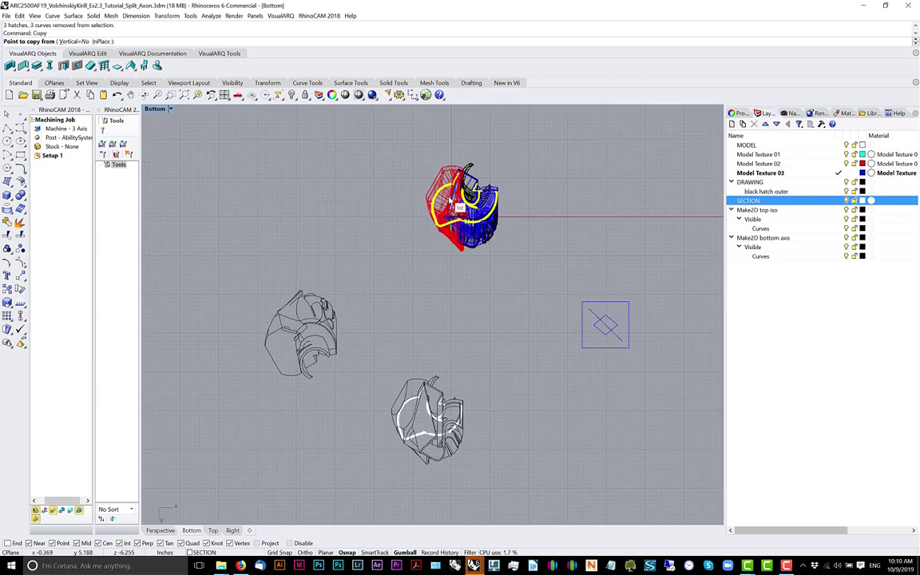
scroll(460, 206, "up", 3)
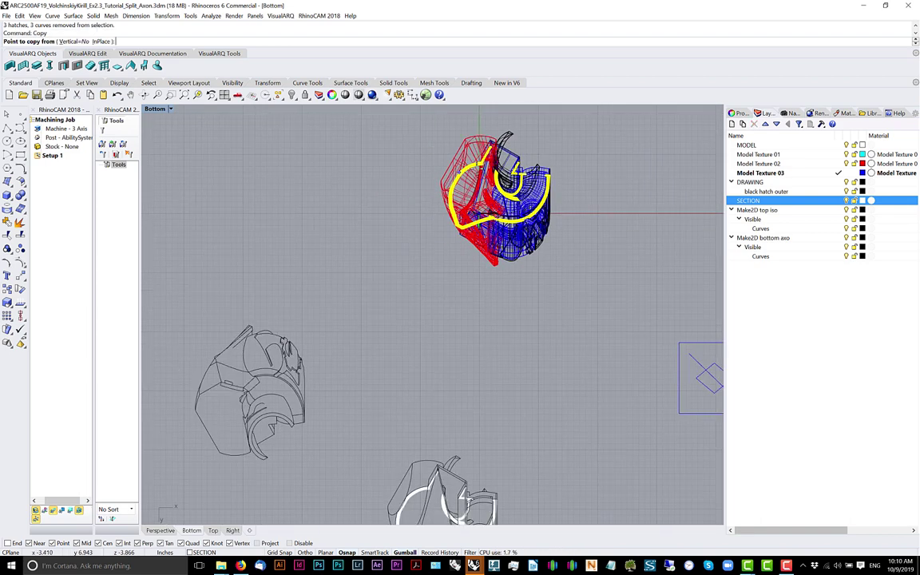
scroll(466, 171, "down", 2)
key("Escape")
scroll(480, 181, "up", 2)
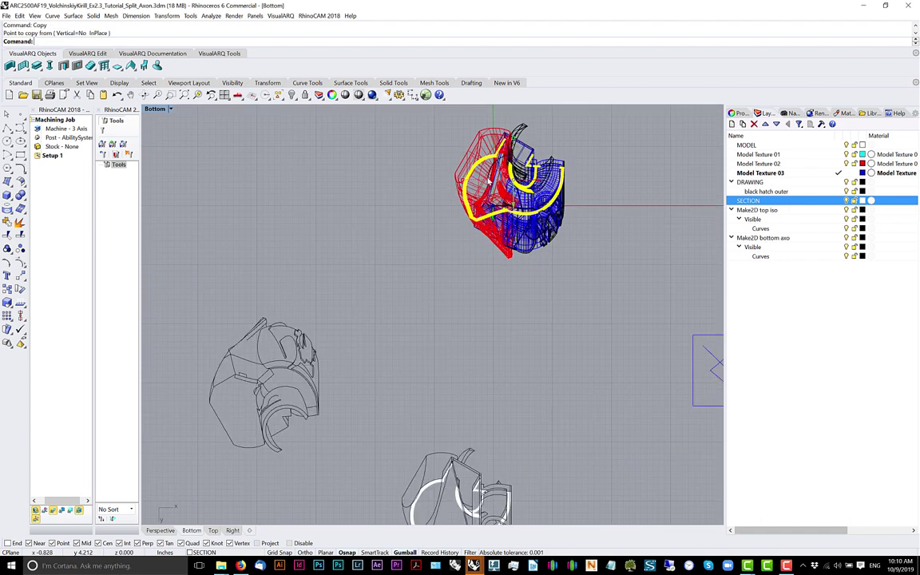
mouse_move(420, 199)
right_mouse_down()
mouse_move(405, 201)
mouse_move(432, 213)
right_mouse_up()
right_click_drag(379, 277, 388, 267)
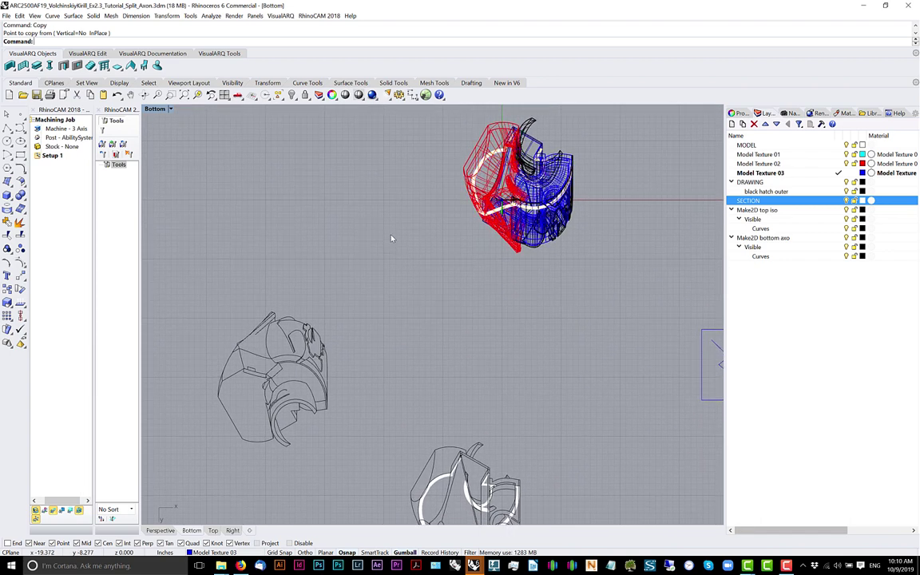
Try to mirror the extracted bottom linework across a vertical mirror plane beside it
mouse_move(389, 234)
left_mouse_down()
mouse_move(184, 487)
mouse_move(185, 450)
left_mouse_up()
scroll(240, 400, "down", 5)
scroll(294, 371, "up", 3)
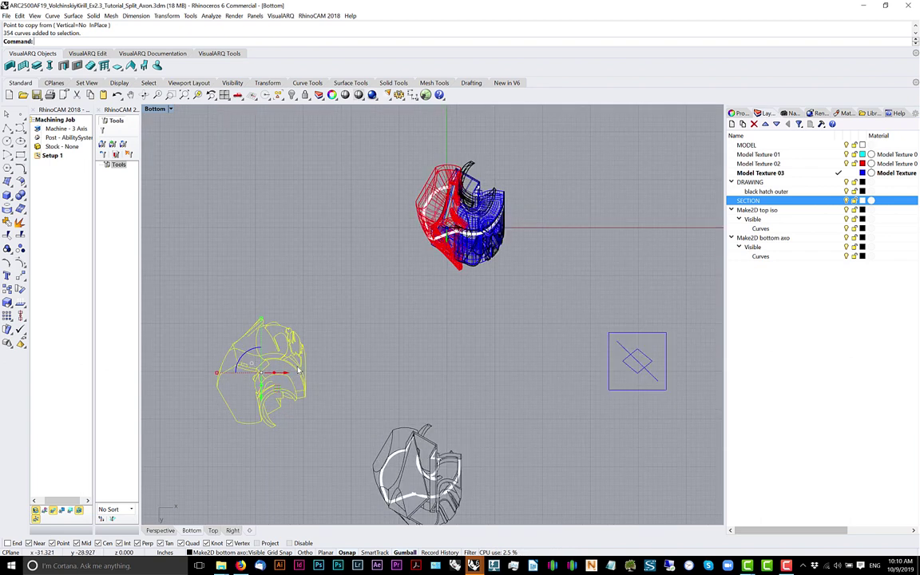
right_click_drag(298, 370, 334, 355)
type("mirror")
key("Return")
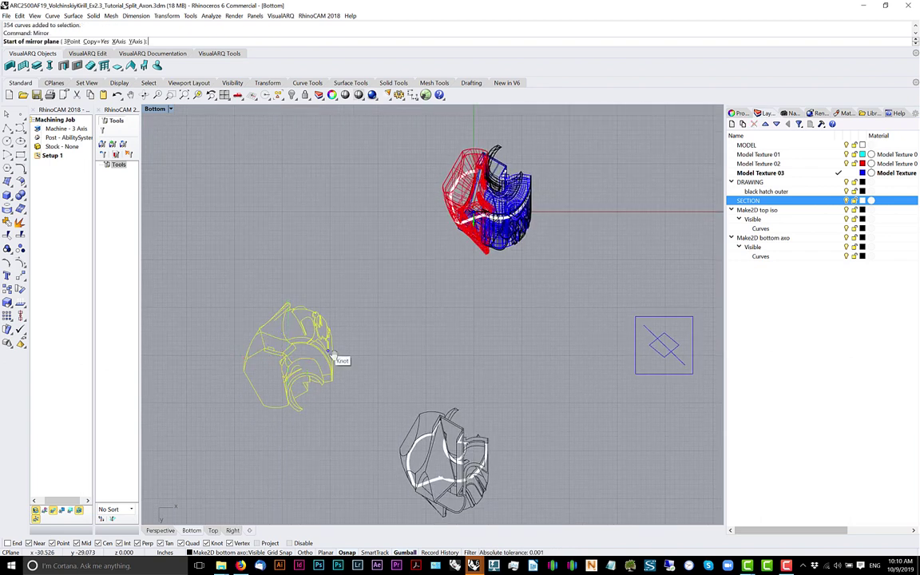
left_click(348, 325)
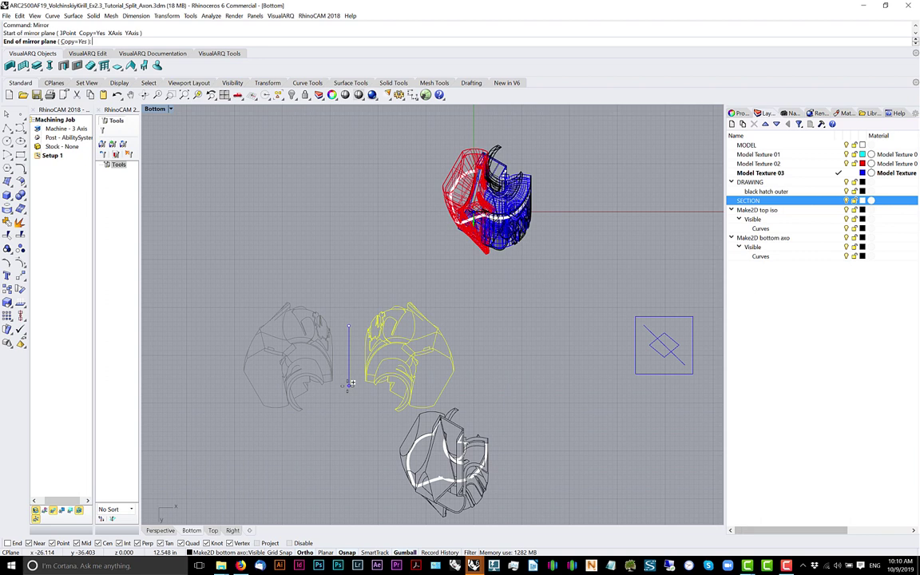
key("F8")
key("F8")
key("F8")
left_click(351, 384)
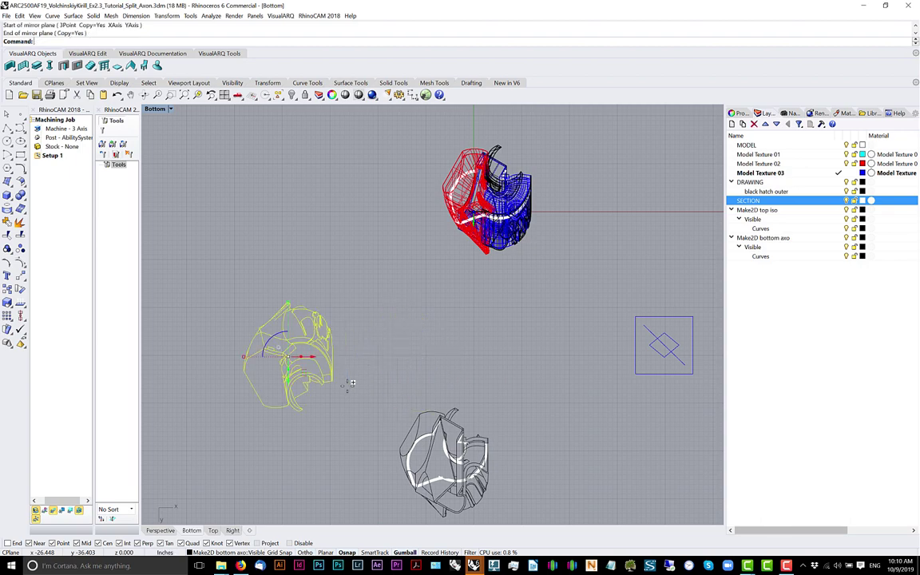
key("Escape")
Select the model's section group, Group04, and extract its Make2D linework from the Bottom view
scroll(463, 226, "up", 10)
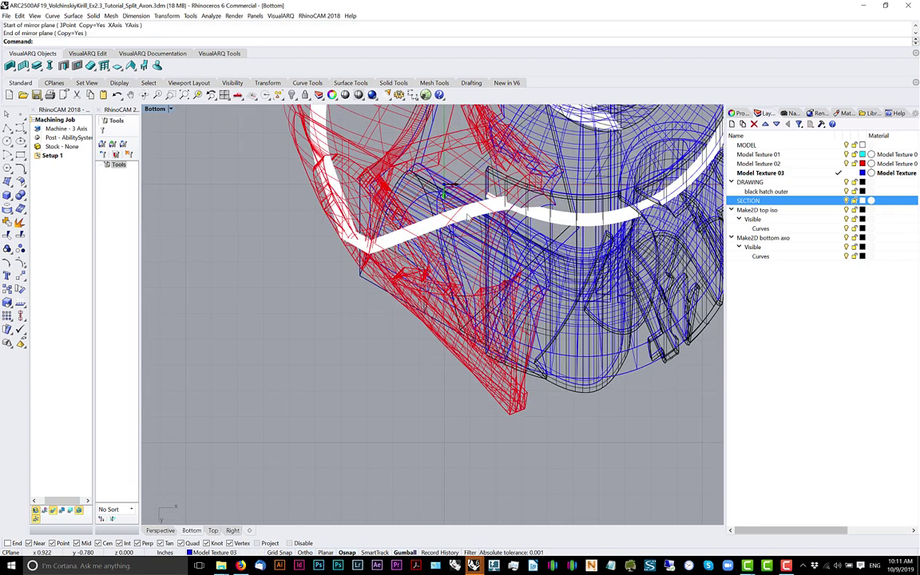
left_click(463, 227)
scroll(463, 227, "down", 3)
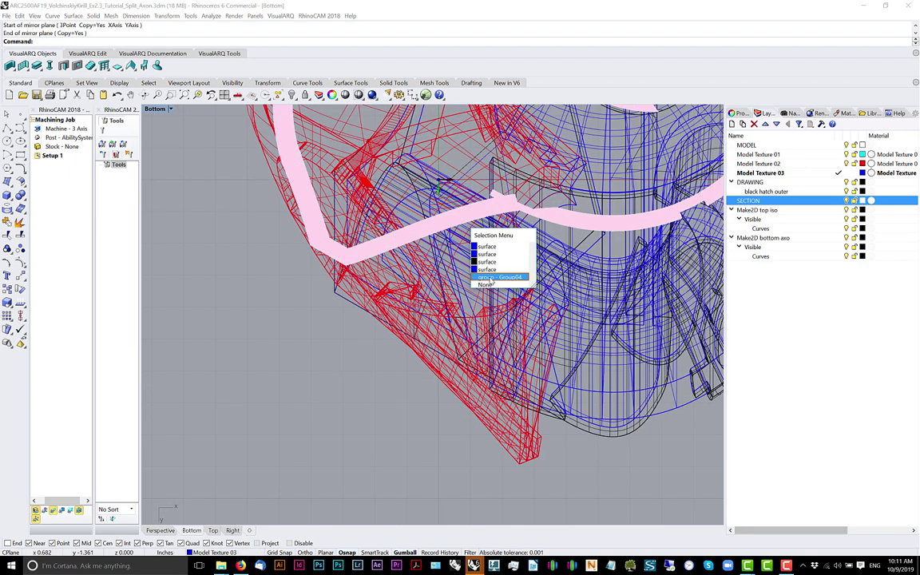
left_click(499, 276)
scroll(477, 264, "down", 3)
scroll(359, 298, "down", 3)
type("Make2D")
key("Return")
key("Return")
Remove the hatches from the selection and move the extracted section curves next to the bottom Make2D drawing
scroll(466, 296, "down", 5)
left_click_drag(482, 309, 435, 317)
key("Escape")
right_click_drag(452, 277, 460, 310)
left_click_drag(362, 236, 496, 339, "ctrl")
left_click_drag(560, 401, 396, 402)
scroll(377, 411, "up", 6)
right_click_drag(377, 412, 404, 403)
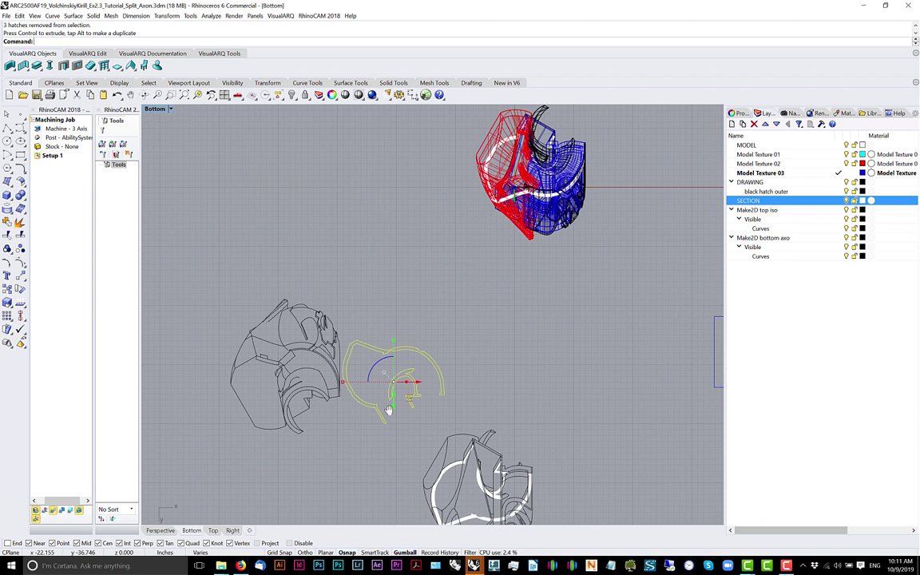
right_click_drag(396, 404, 424, 408)
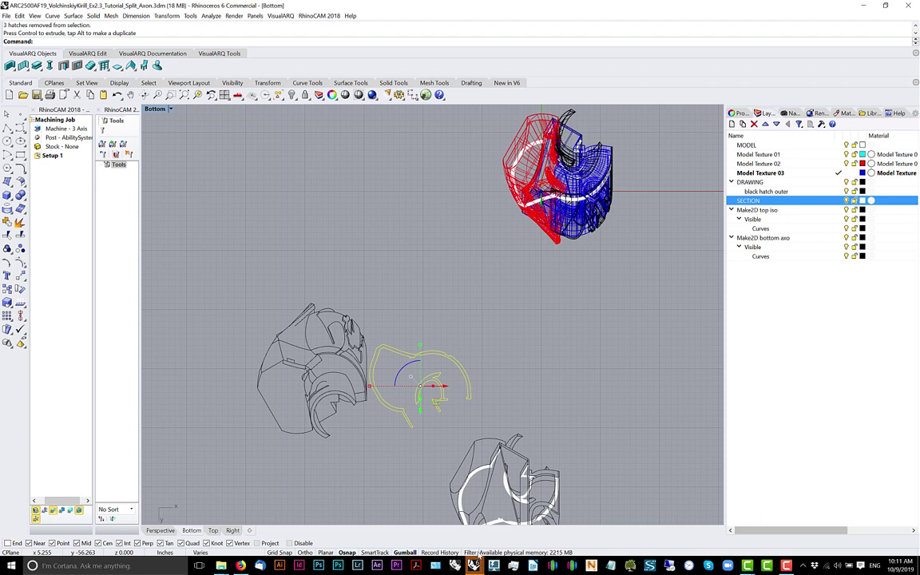
Switch to Firefox to examine the section cuts in the Tempietto reference axonometric, and return to Rhino
left_click(241, 565)
scroll(517, 327, "down", 3)
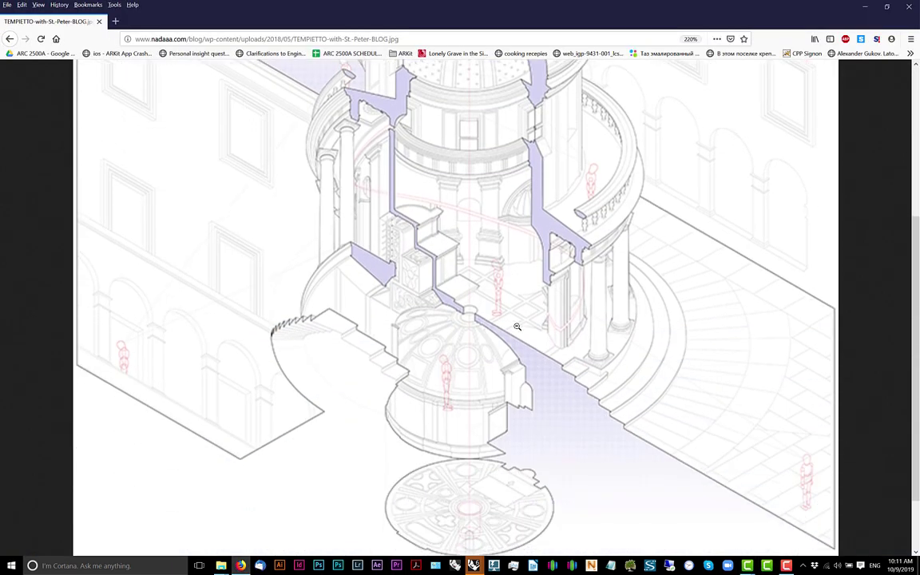
scroll(517, 327, "up", 3)
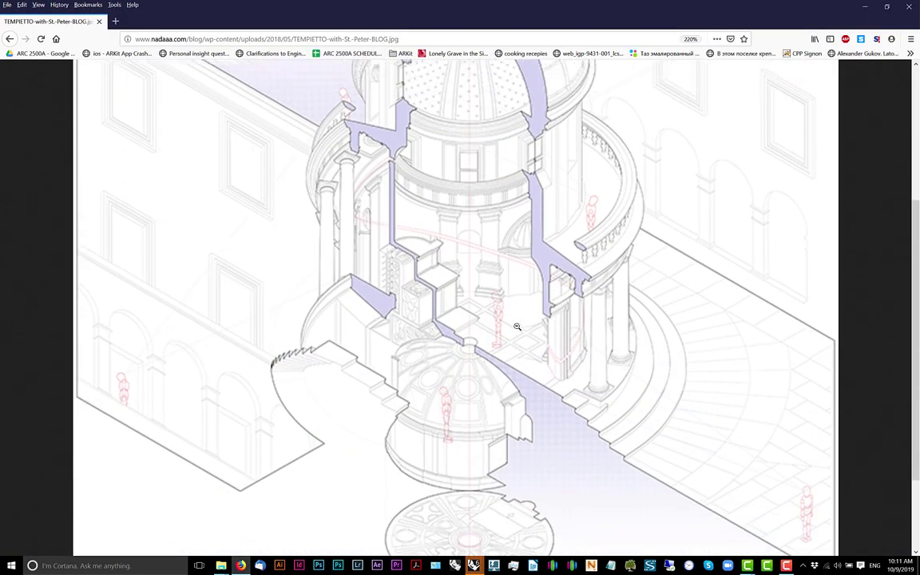
scroll(518, 328, "down", 1)
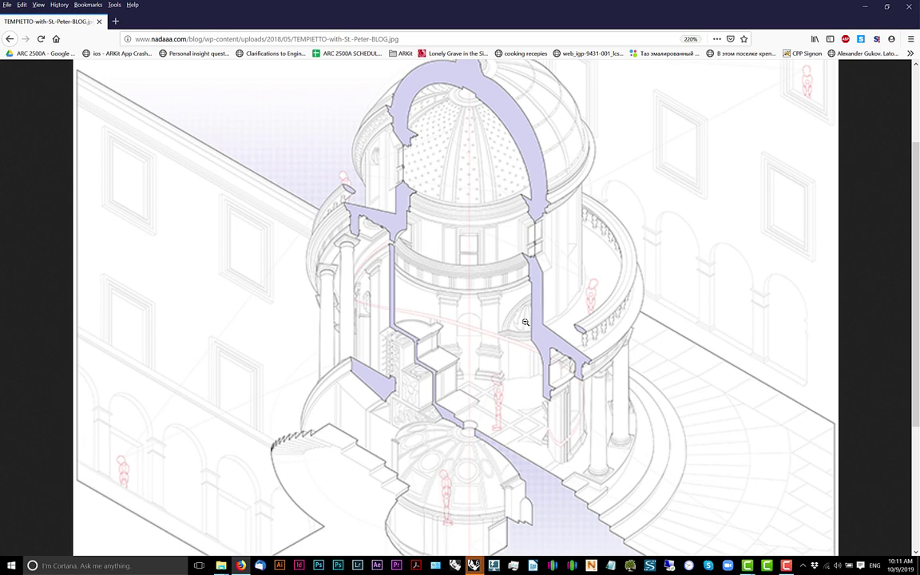
key("alt+Tab")
Select the diagonal line inside the blue square and rotate it to a nearly vertical position
right_click_drag(491, 406, 397, 306)
scroll(397, 305, "down", 12)
scroll(460, 294, "up", 6)
right_click_drag(465, 292, 402, 307)
scroll(411, 297, "up", 4)
left_click(432, 320)
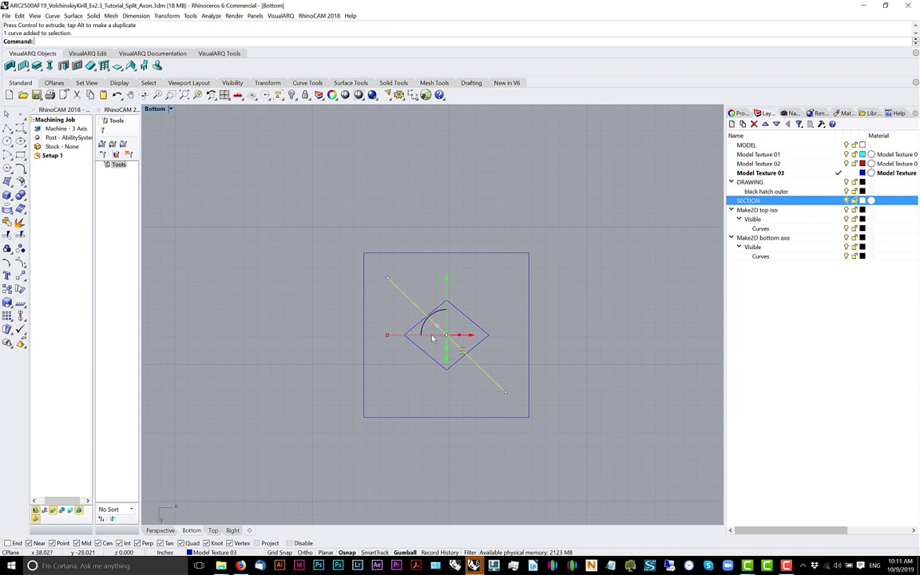
left_click_drag(435, 312, 463, 304)
scroll(461, 303, "down", 3)
scroll(423, 303, "up", 2)
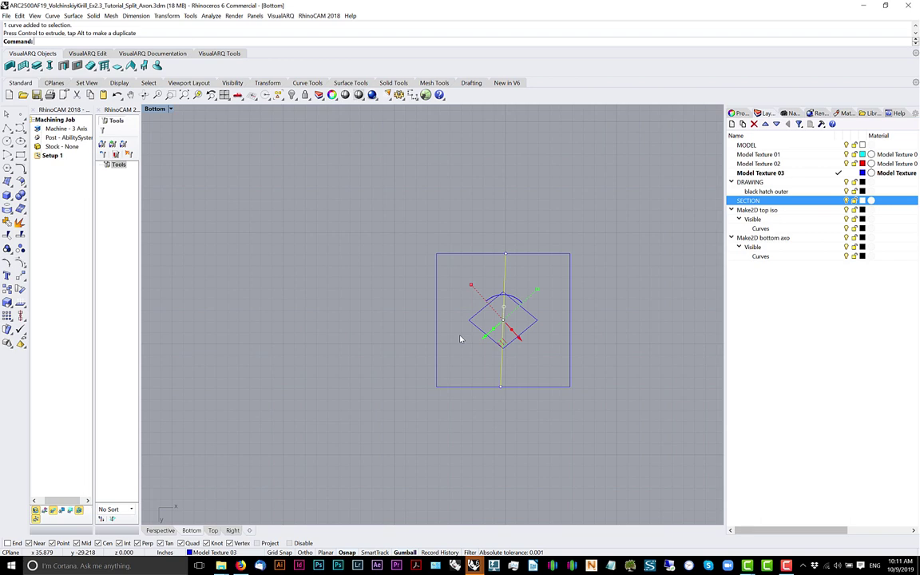
Select the extracted section curves beside the bottom Make2D linework
scroll(391, 347, "down", 10)
right_click_drag(360, 345, 567, 277)
scroll(384, 281, "up", 12)
scroll(429, 281, "down", 5)
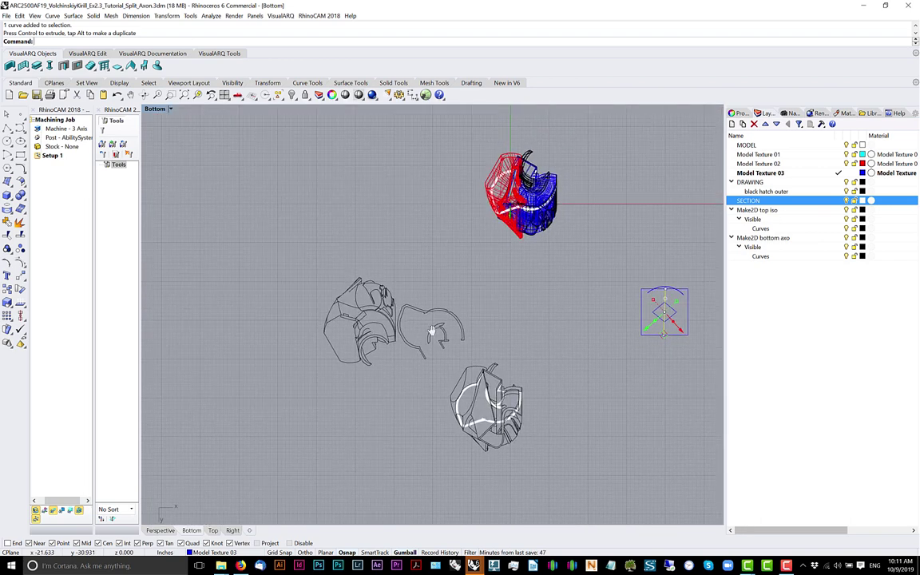
scroll(442, 332, "up", 2)
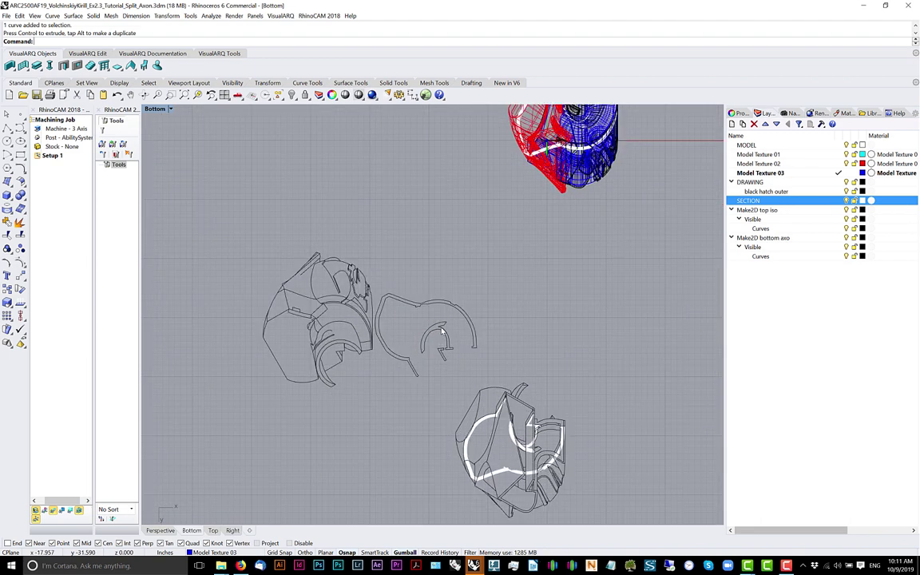
left_click_drag(512, 278, 402, 361)
left_click(542, 261)
scroll(542, 261, "down", 4)
right_click_drag(471, 278, 367, 296)
scroll(392, 307, "up", 4)
scroll(391, 307, "up", 2)
type("SelDup")
key("Return")
left_click_drag(442, 237, 286, 385)
Compare the extracted section curves with the white section hatch on the sheared model
scroll(370, 351, "down", 2)
scroll(337, 397, "up", 2)
right_click_drag(370, 350, 402, 327)
scroll(337, 397, "down", 2)
scroll(277, 316, "up", 5)
scroll(317, 306, "down", 5)
scroll(498, 160, "up", 8)
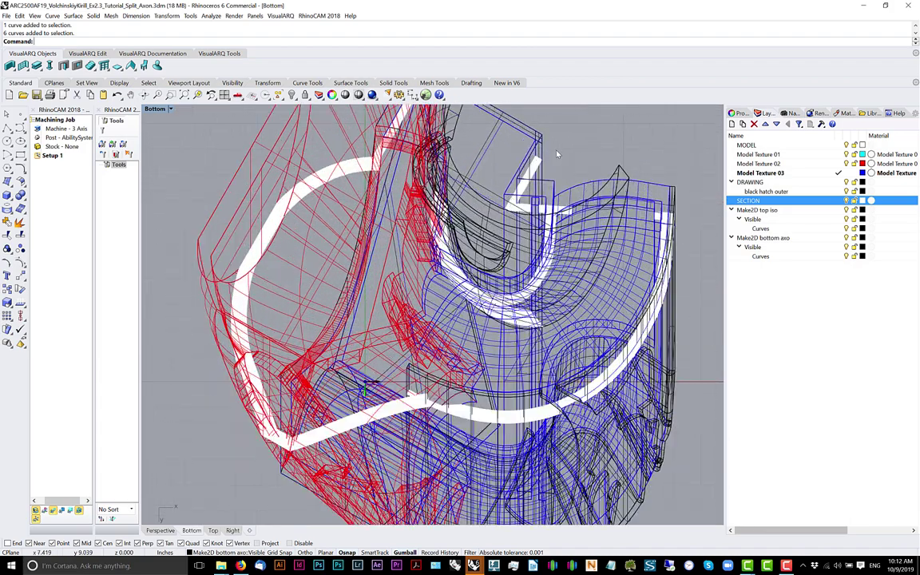
scroll(542, 164, "down", 6)
scroll(548, 156, "up", 3)
right_click_drag(561, 524, 593, 508)
scroll(574, 452, "down", 2)
right_click_drag(572, 452, 574, 445)
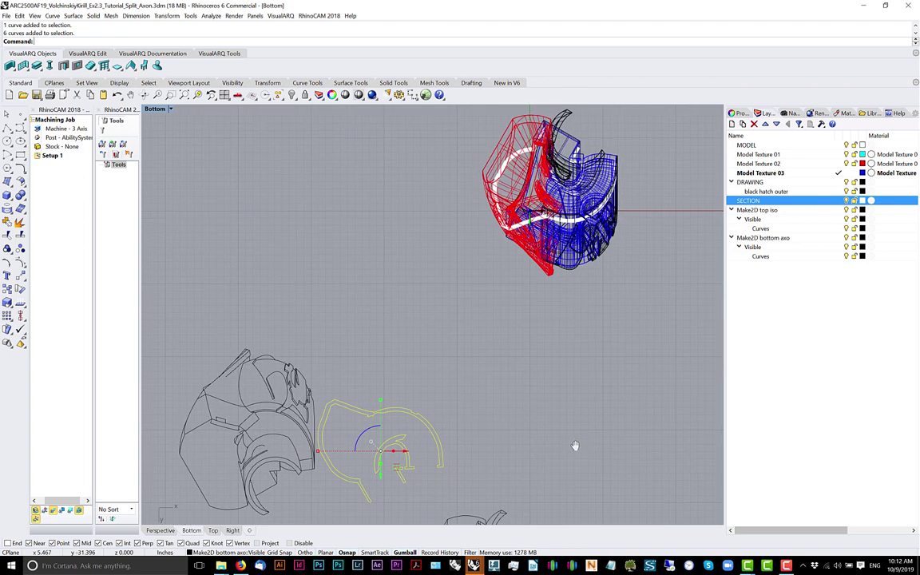
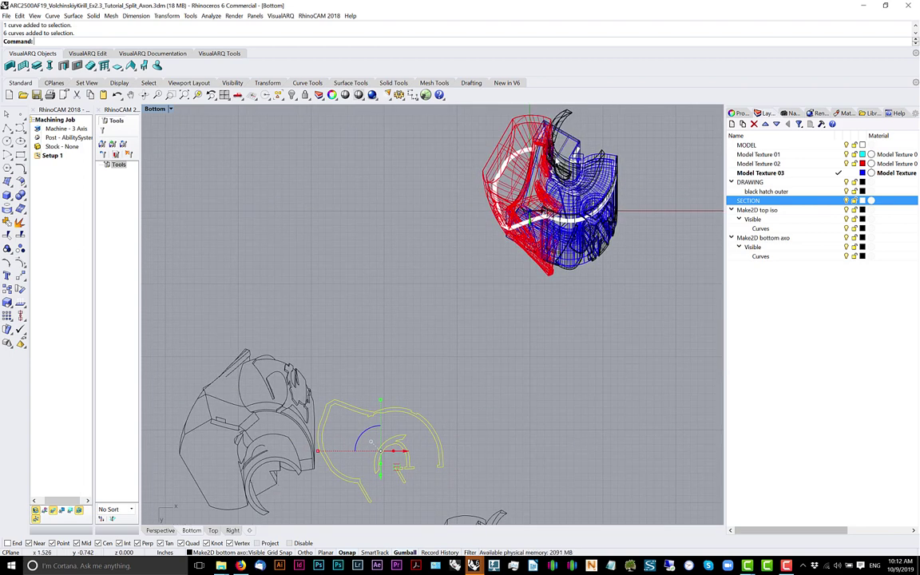
scroll(527, 132, "up", 8)
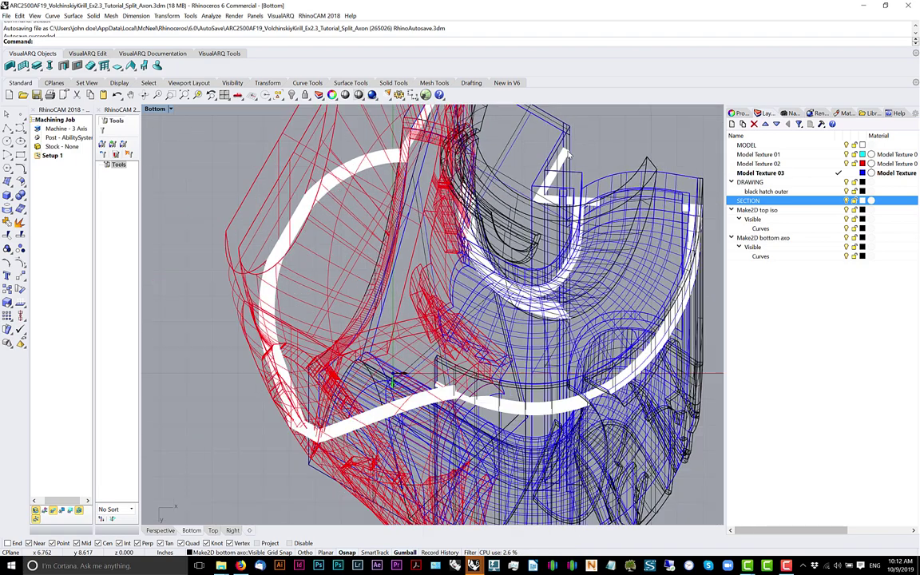
scroll(568, 164, "down", 10)
Fill the selected section curves with a solid hatch
mouse_move(441, 360)
right_mouse_down()
mouse_move(456, 288)
mouse_move(448, 265)
right_mouse_up()
type("Hatch")
key("Return")
key("Return")
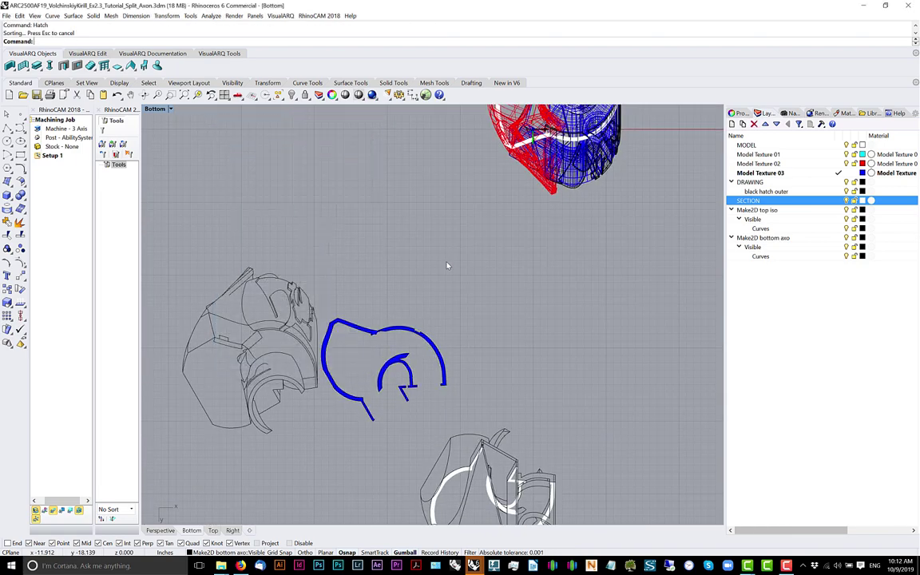
Select the new hatches together with their boundary curves and change them to the SECTION layer
type("SelLast")
key("Return")
left_click_drag(477, 282, 317, 403, "shift")
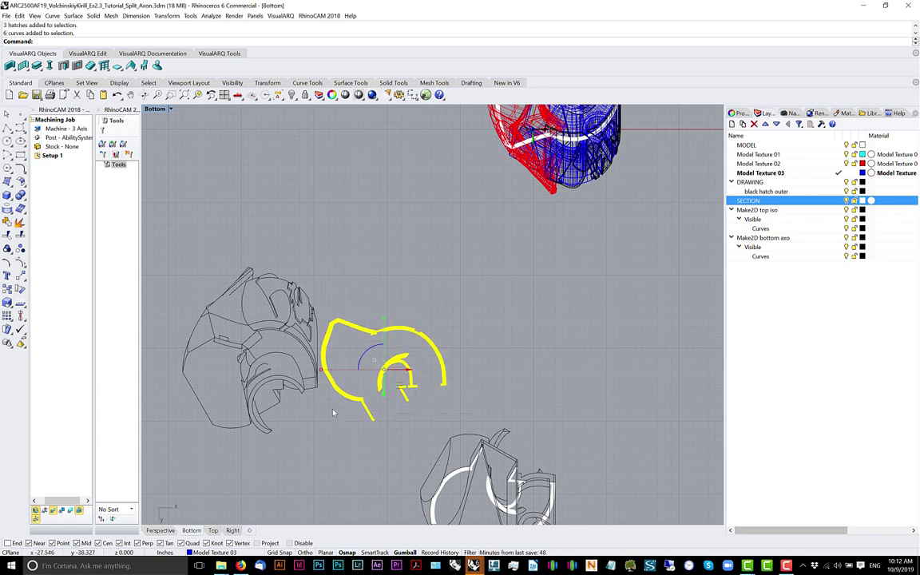
right_click(772, 204)
left_click(791, 353)
Move the section hatches and curves from their inner angled tip onto the bottom Make2D linework
right_click_drag(486, 366, 502, 353)
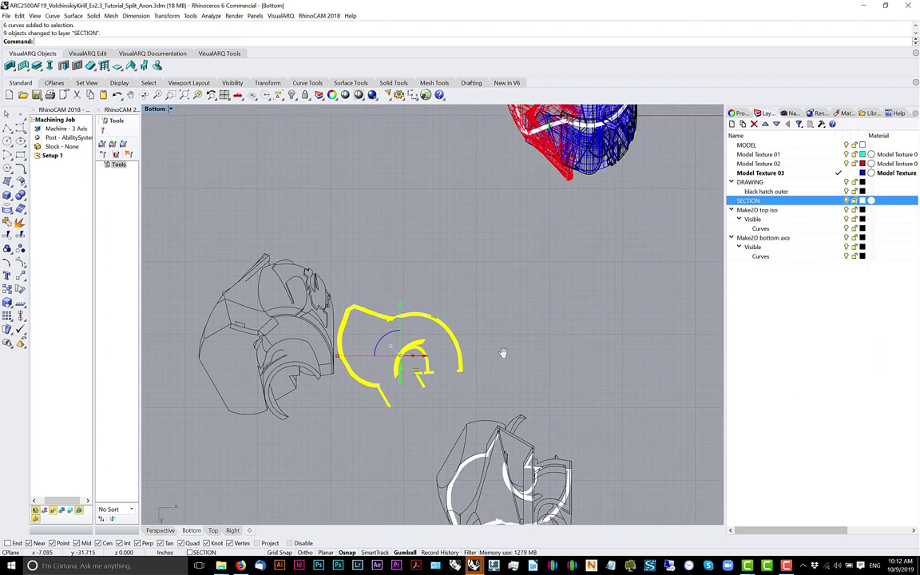
type("M")
key("Return")
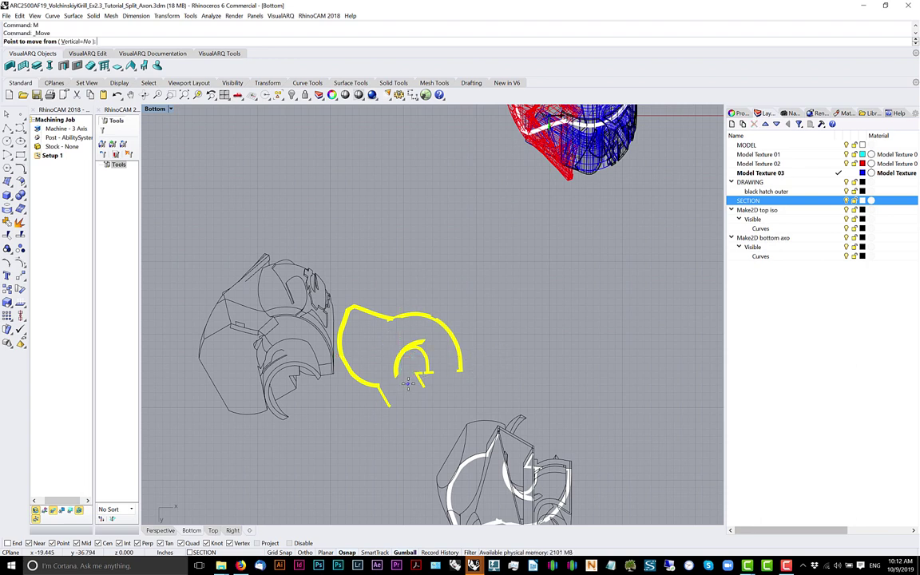
scroll(471, 363, "down", 3)
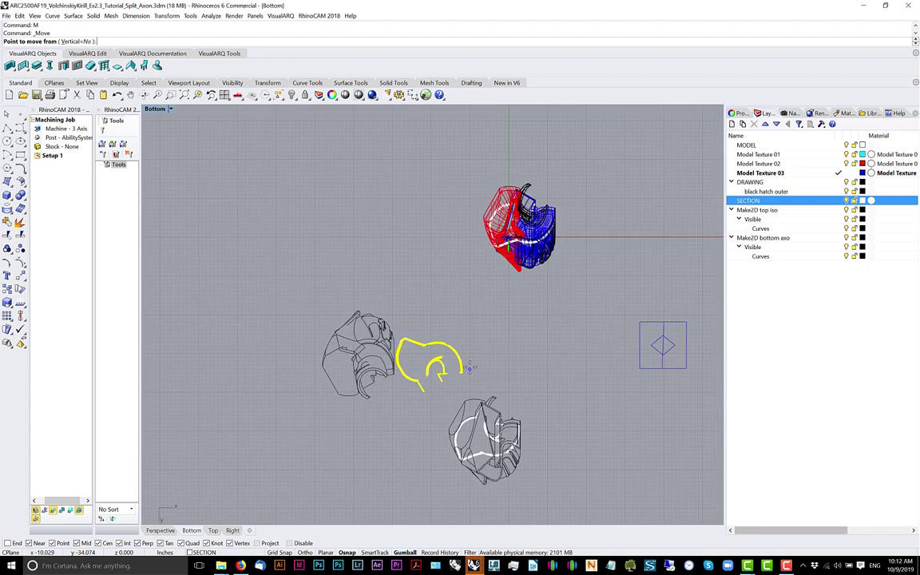
scroll(540, 227, "up", 2)
scroll(550, 238, "up", 1)
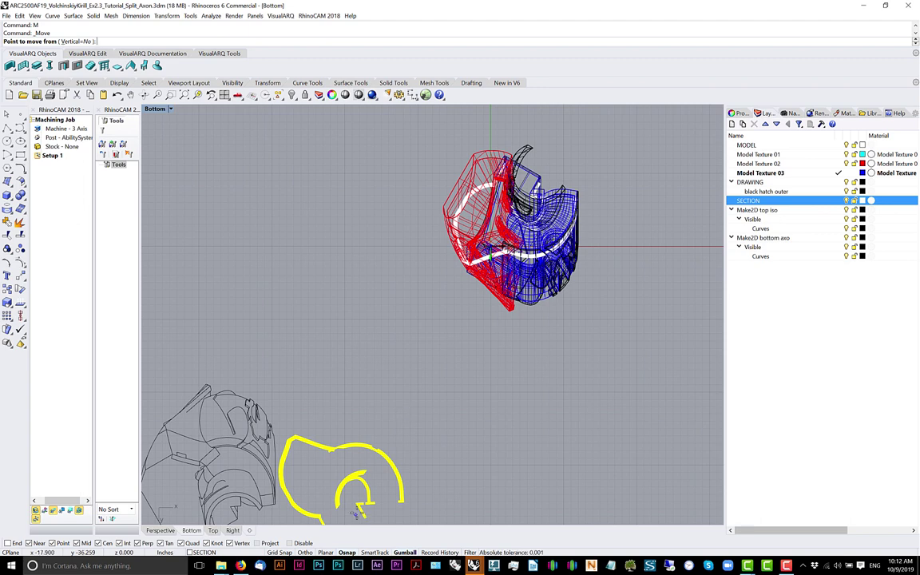
scroll(360, 512, "up", 5)
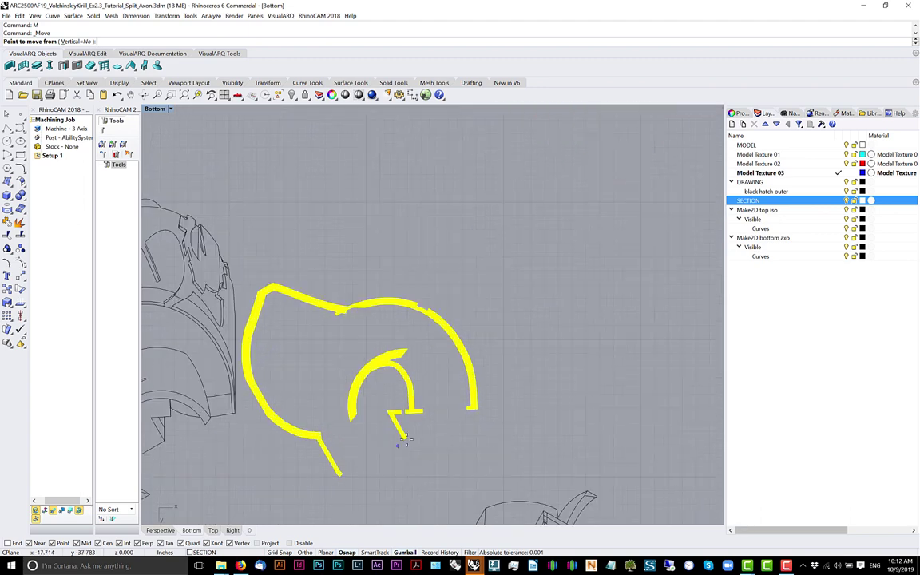
left_click(403, 445)
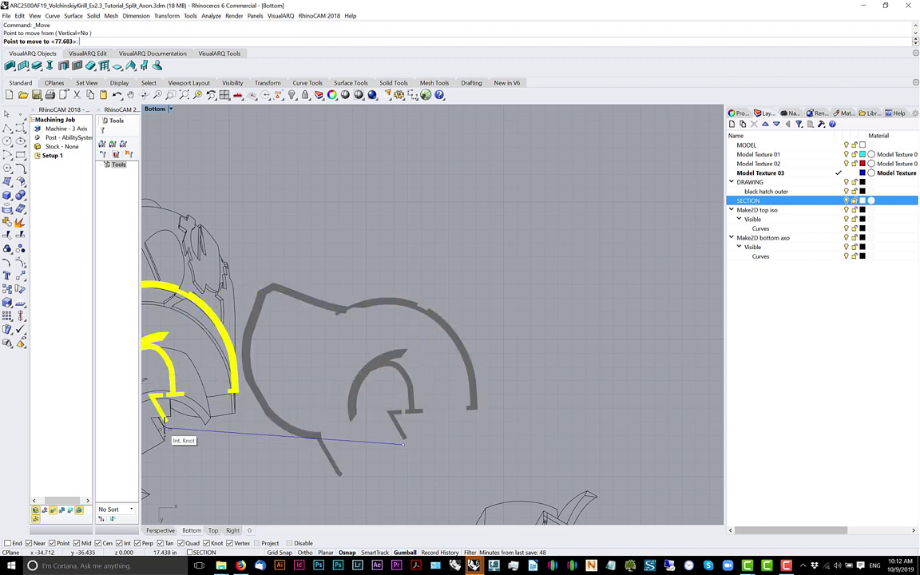
left_click(168, 432)
Move the section again by a small offset to refine its placement on the bottom linework
scroll(167, 432, "up", 6)
type("m")
key("Return")
left_click(170, 401)
left_click(158, 428)
scroll(420, 410, "down", 5)
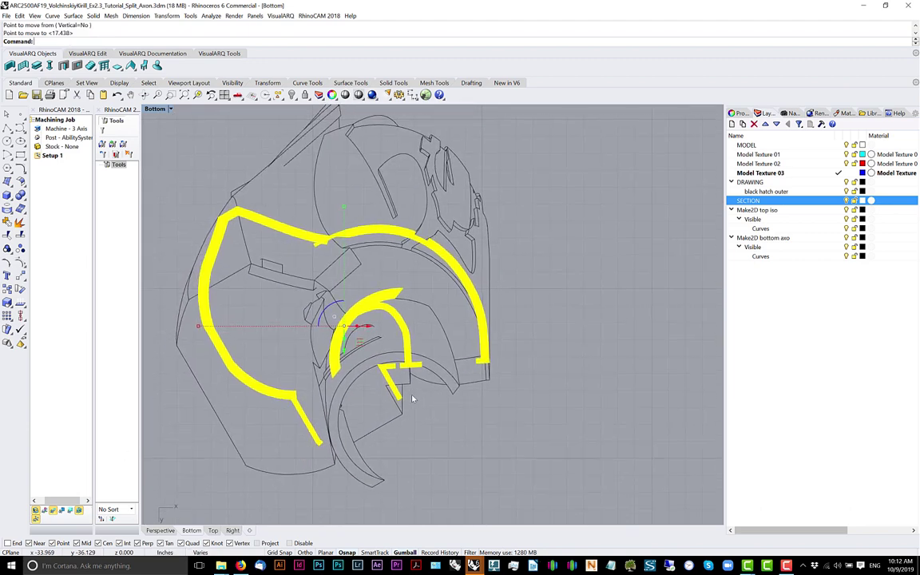
Check the placed section's alignment on the bottom linework against the section on the sheared model
scroll(424, 390, "up", 5)
scroll(390, 410, "down", 4)
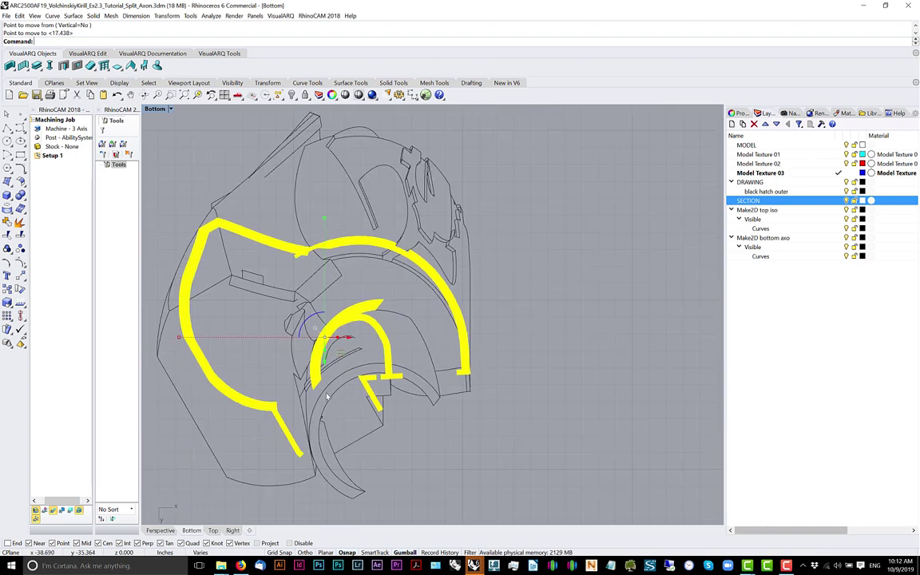
scroll(348, 397, "up", 4)
scroll(430, 388, "down", 14)
right_click_drag(646, 242, 478, 354)
scroll(630, 166, "up", 7)
right_click_drag(629, 165, 534, 217)
scroll(534, 217, "down", 2)
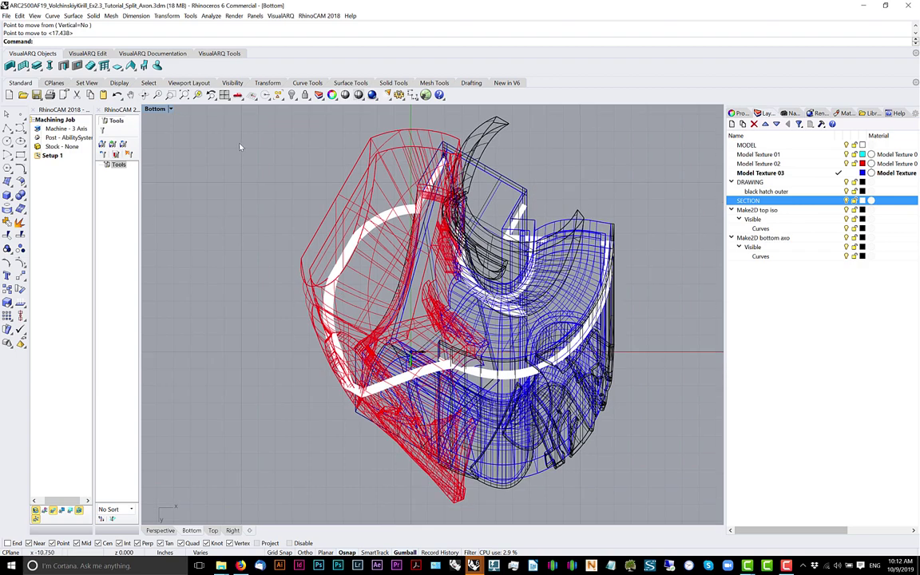
Draw a vertical polyline on the model from the blue wall's upper corner down to the section hatch tip
left_click(7, 128)
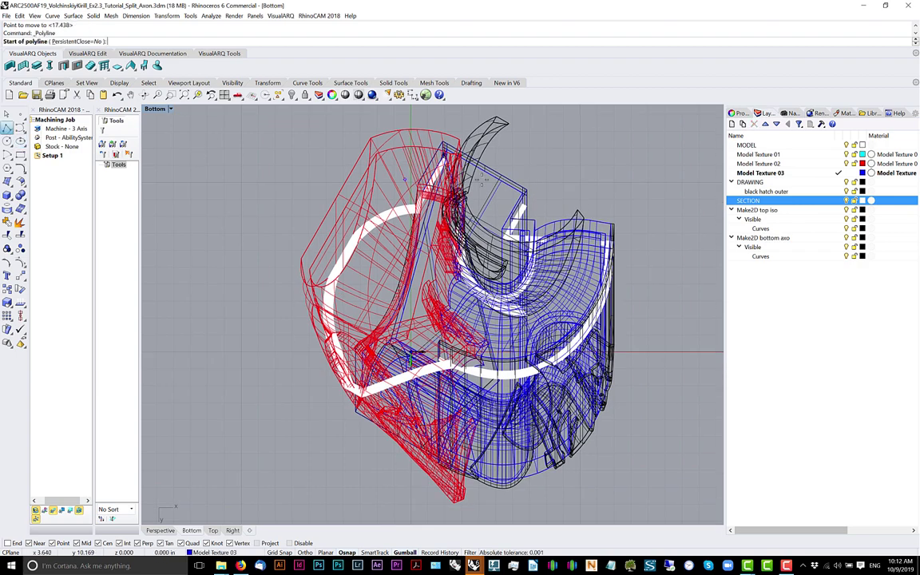
scroll(567, 180, "up", 4)
left_click(568, 193)
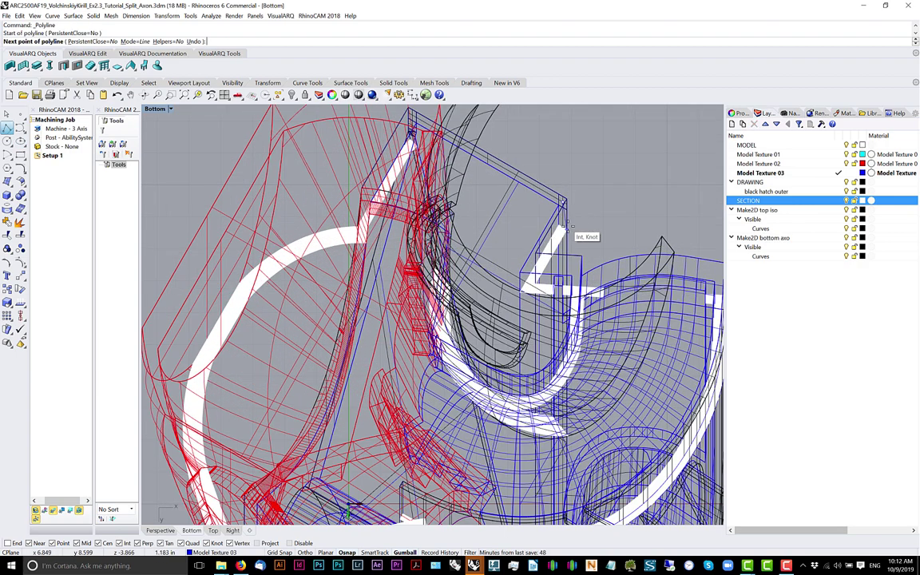
scroll(565, 230, "up", 2)
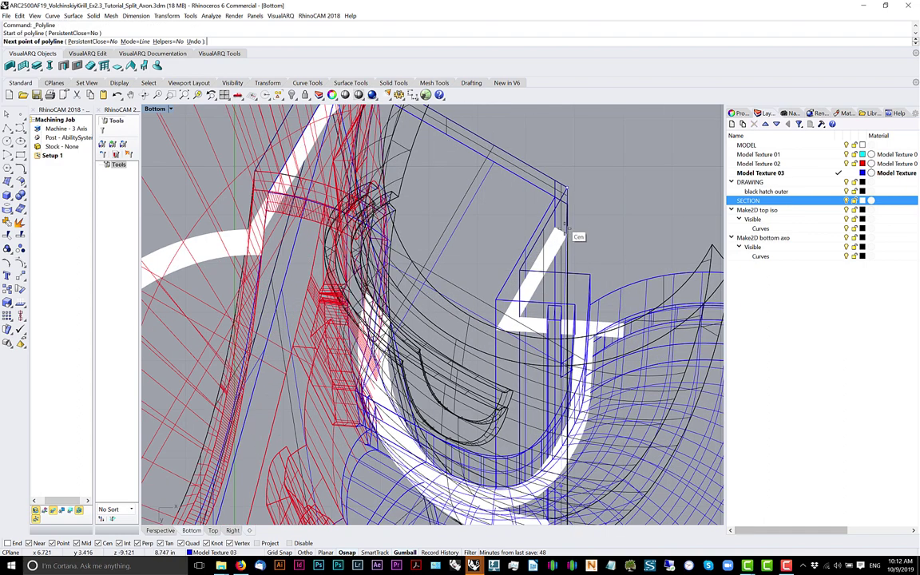
left_click(567, 234)
key("Return")
Select the new reference line and extract its Make2D linework from the Bottom view
left_click(567, 219)
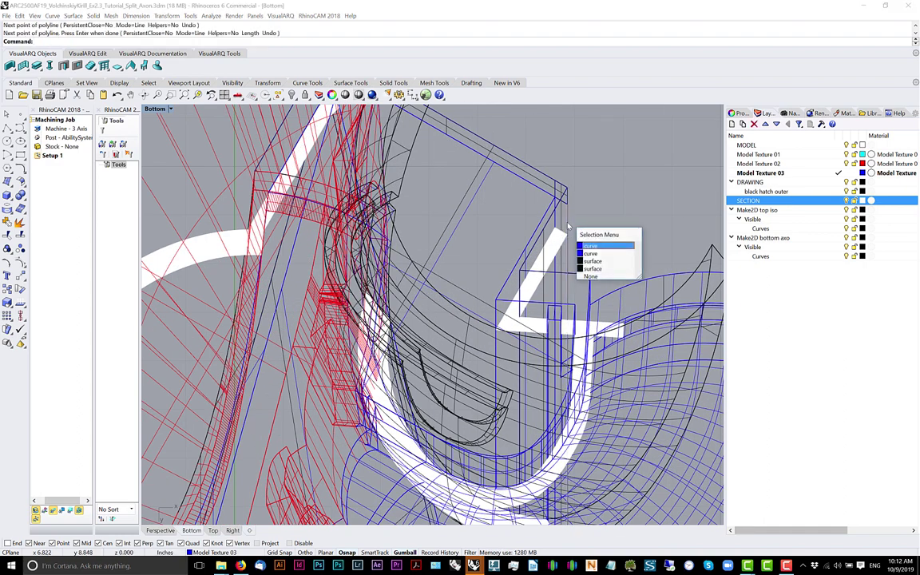
left_click(590, 257)
type("Make2D")
key("Return")
key("Return")
scroll(590, 258, "down", 12)
scroll(577, 252, "down", 5)
scroll(577, 251, "up", 2)
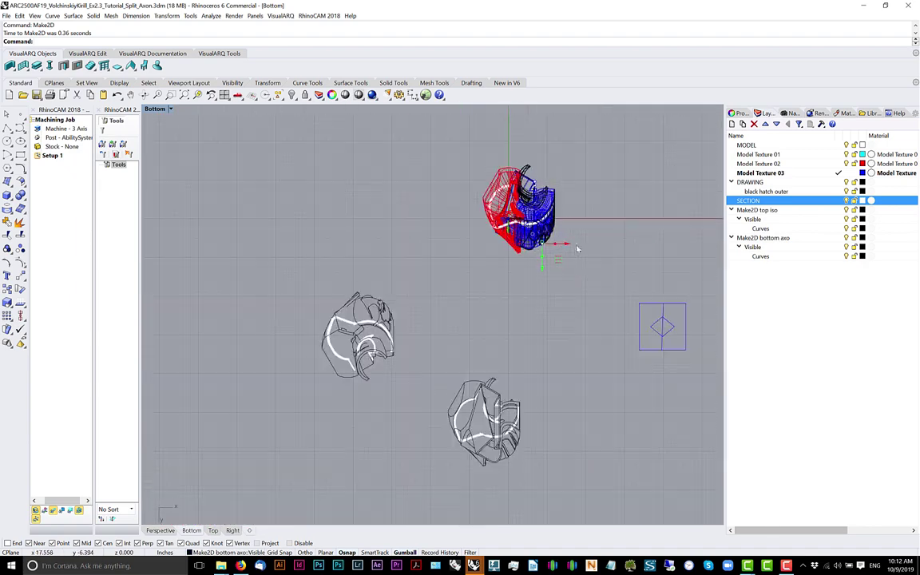
Move the extracted reference line to the bottom linework, from its lower endpoint to the corner beneath the angled hatch tip
left_click_drag(558, 262, 392, 367)
scroll(389, 355, "up", 5)
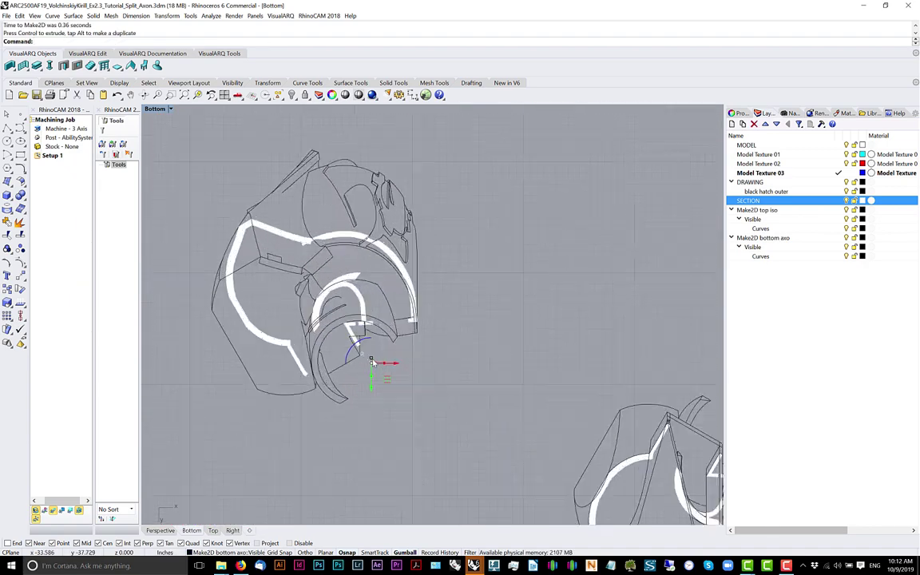
type("M")
key("Return")
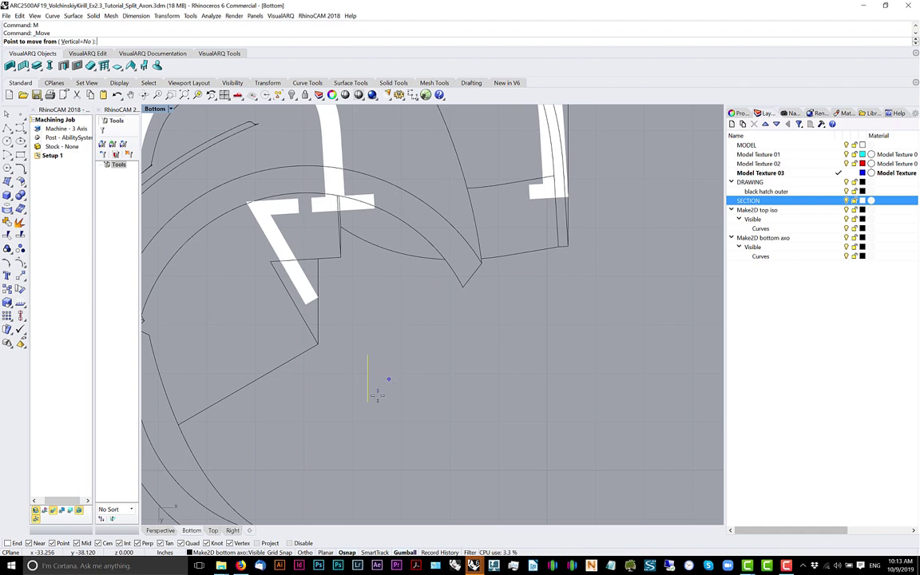
left_click(368, 402)
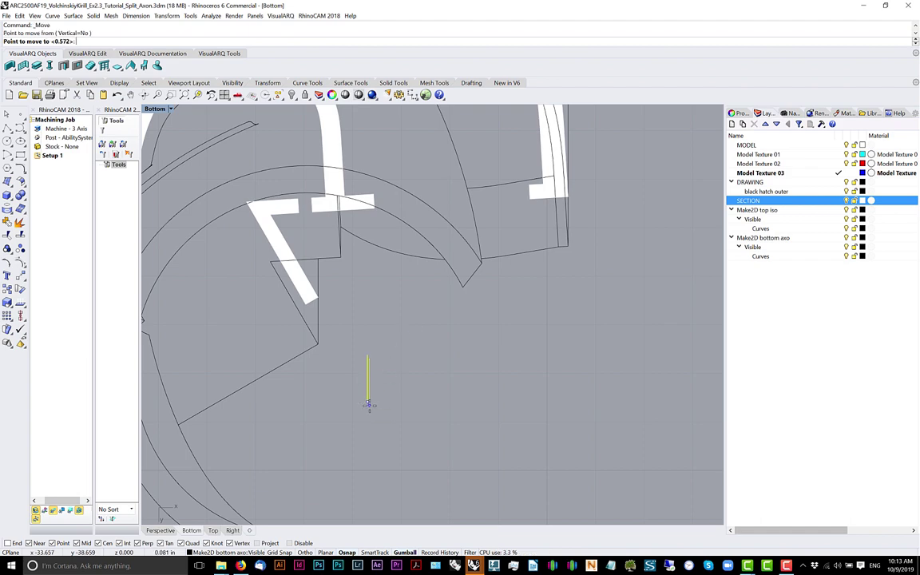
left_click(317, 345)
scroll(320, 310, "down", 8)
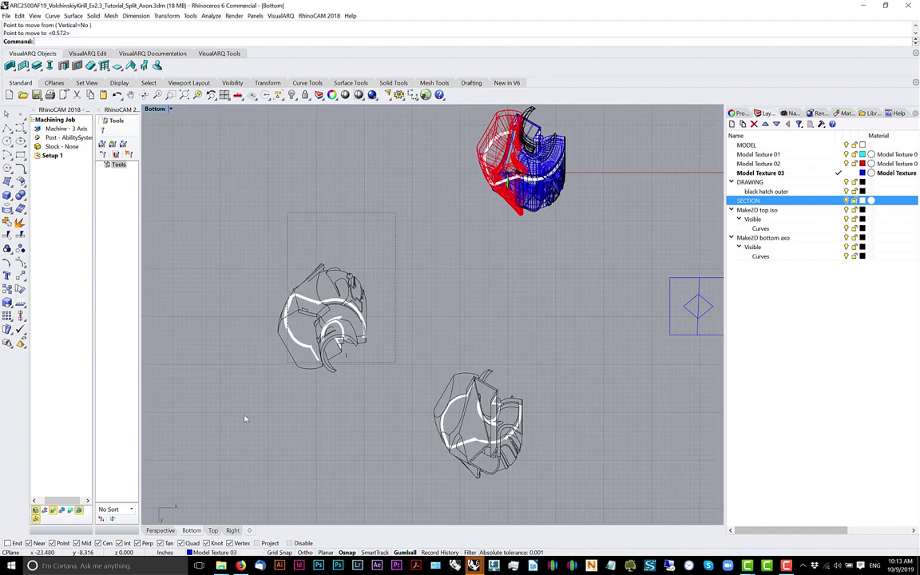
Switch to the Top view and rotate the bottom linework with its section hatches by about 180 degrees
left_click_drag(231, 435, 233, 433)
right_click_drag(436, 333, 408, 356)
left_click(437, 330)
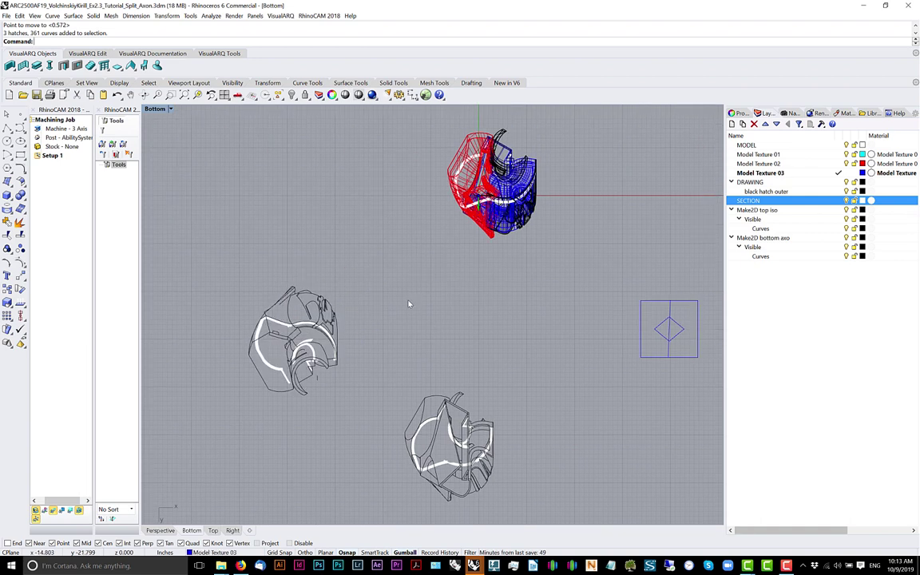
middle_click(408, 303)
left_click(405, 308)
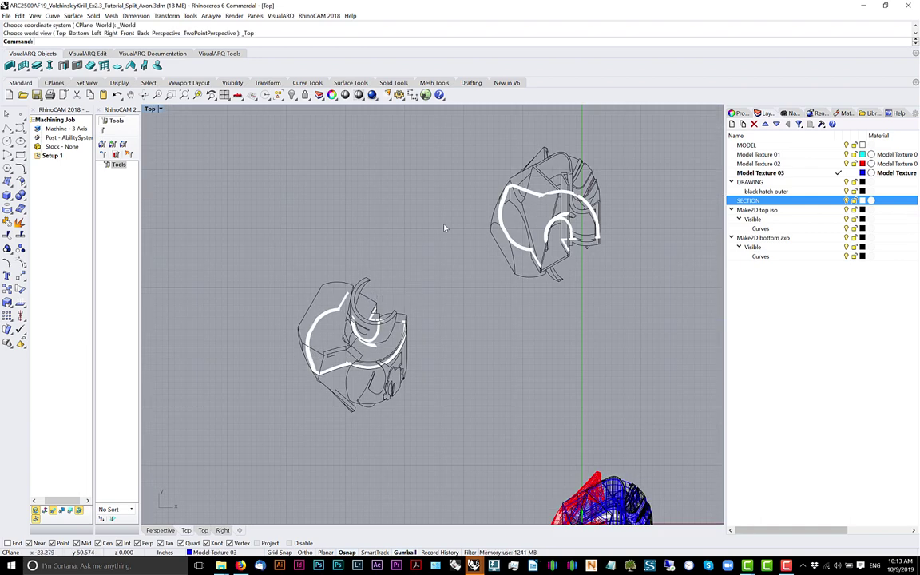
mouse_move(443, 225)
left_mouse_down()
mouse_move(198, 450)
mouse_move(205, 464)
left_mouse_up()
left_click_drag(356, 360, 421, 277)
scroll(404, 306, "up", 6)
scroll(343, 323, "down", 4)
Mirror the rotated bottom linework across a near-vertical line on its left side and delete the unmirrored original
type("Mirror")
key("Return")
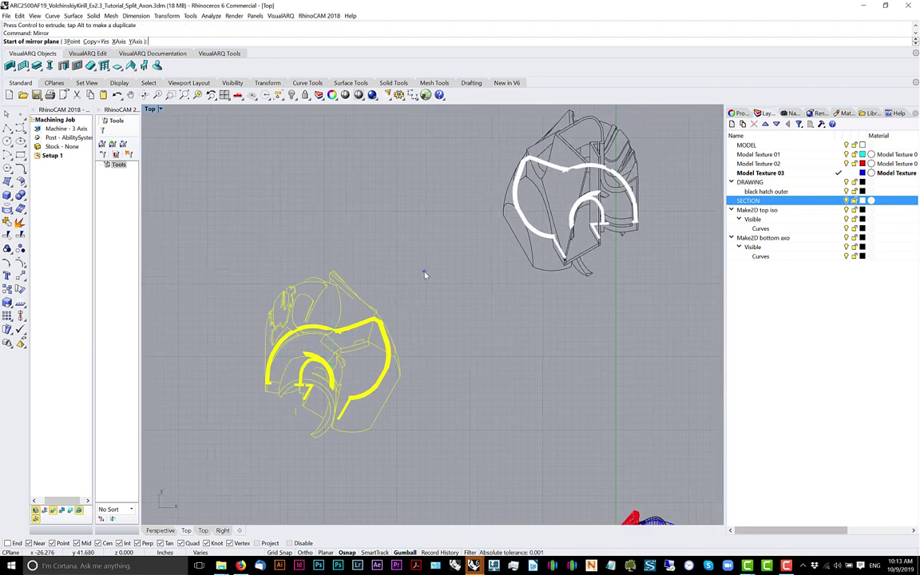
right_click_drag(425, 274, 495, 252)
left_click(246, 227)
left_click(236, 373)
scroll(237, 373, "down", 3)
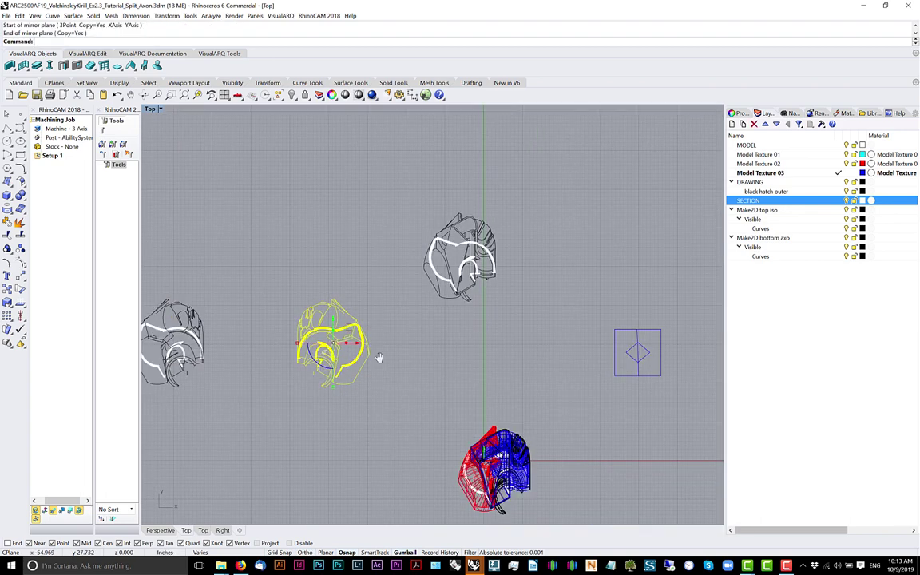
scroll(309, 342, "up", 2)
scroll(290, 343, "down", 2)
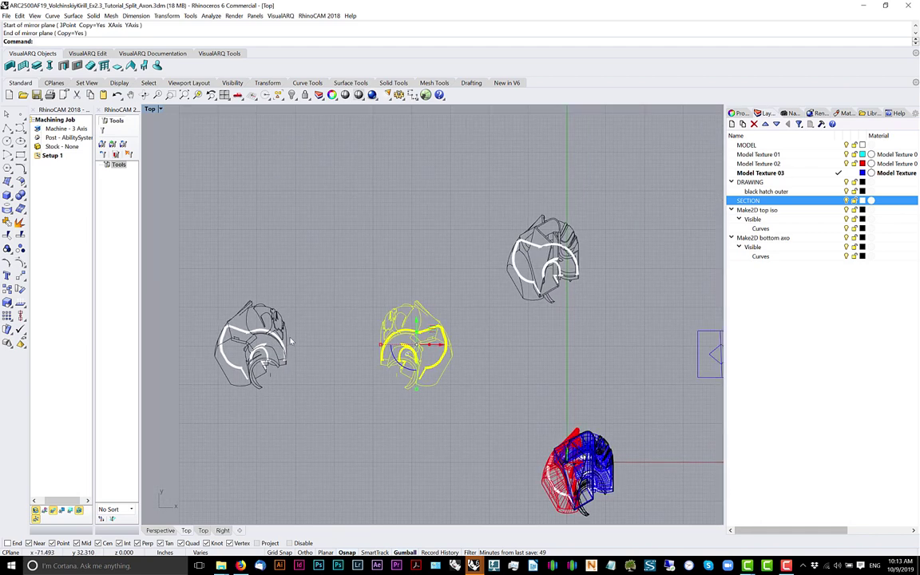
key("Delete")
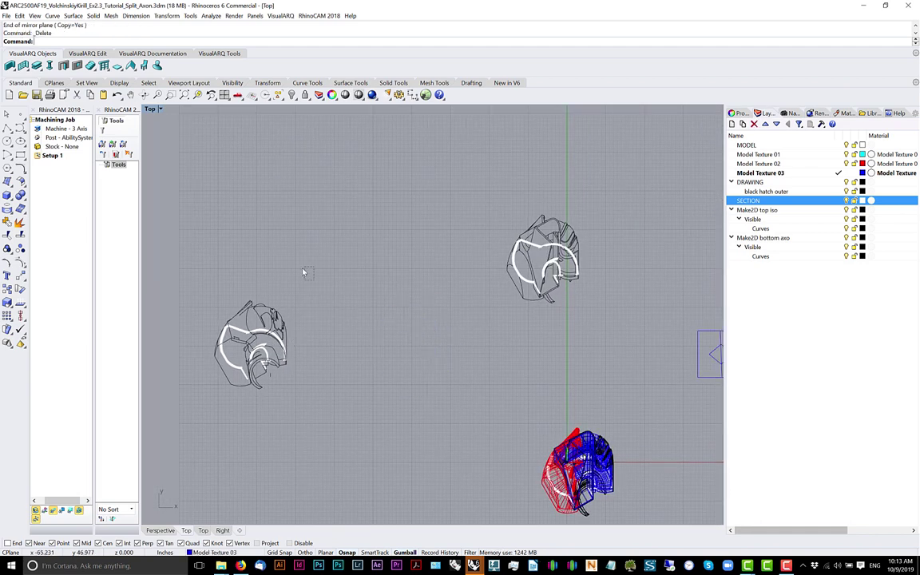
left_click_drag(251, 311, 152, 501)
type("m")
key("Return")
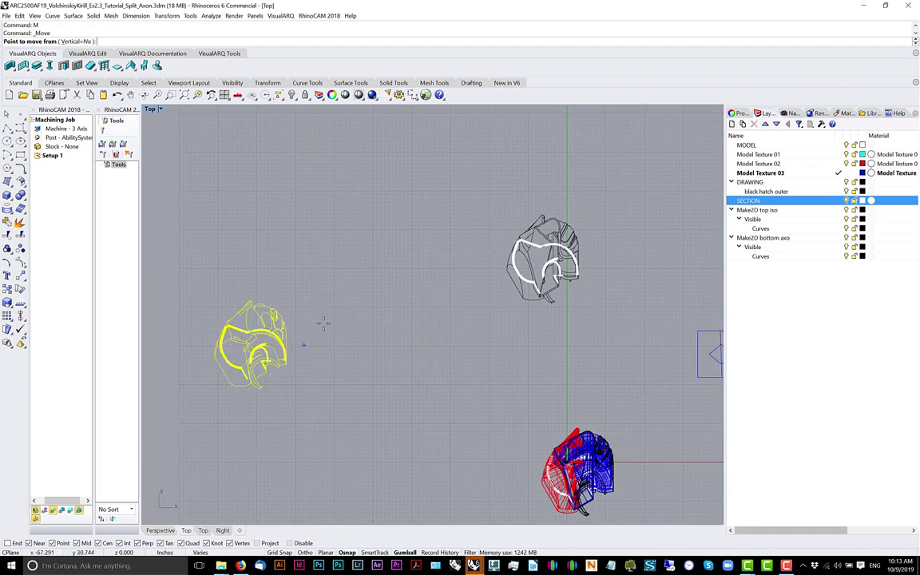
scroll(327, 324, "up", 4)
scroll(329, 331, "down", 4)
right_click_drag(328, 339, 296, 341)
key("Escape")
key("Escape")
scroll(376, 318, "down", 4)
scroll(278, 339, "up", 2)
scroll(278, 338, "up", 4)
left_click_drag(375, 241, 214, 432)
key("Escape")
scroll(321, 376, "down", 4)
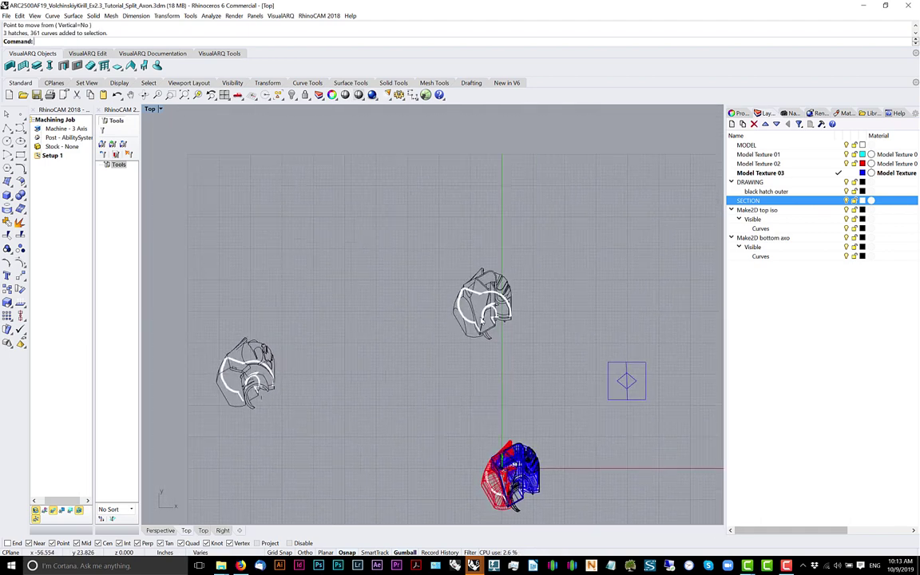
Draw a vertical polyline through the full height of the top linework as a cut line
scroll(493, 305, "up", 6)
left_click_drag(574, 192, 372, 436)
scroll(473, 305, "up", 5)
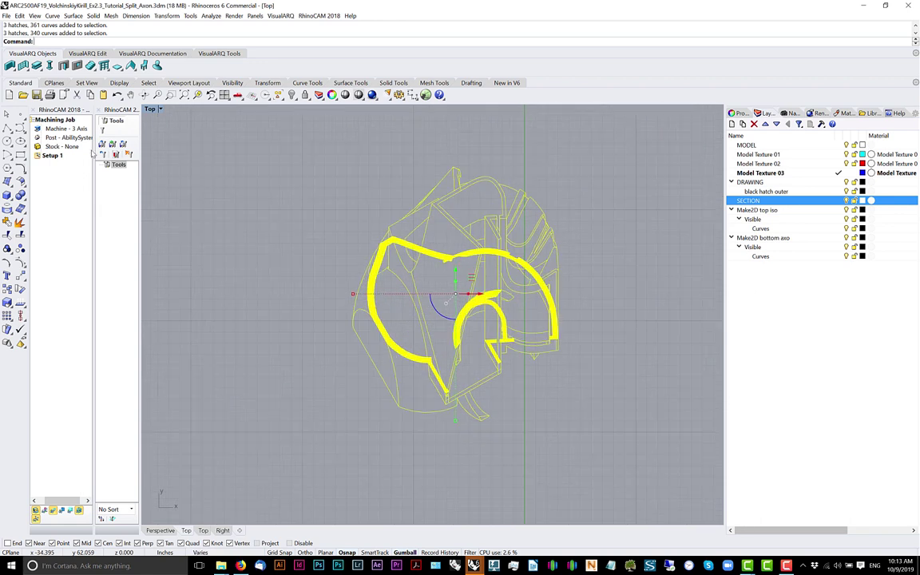
left_click(7, 128)
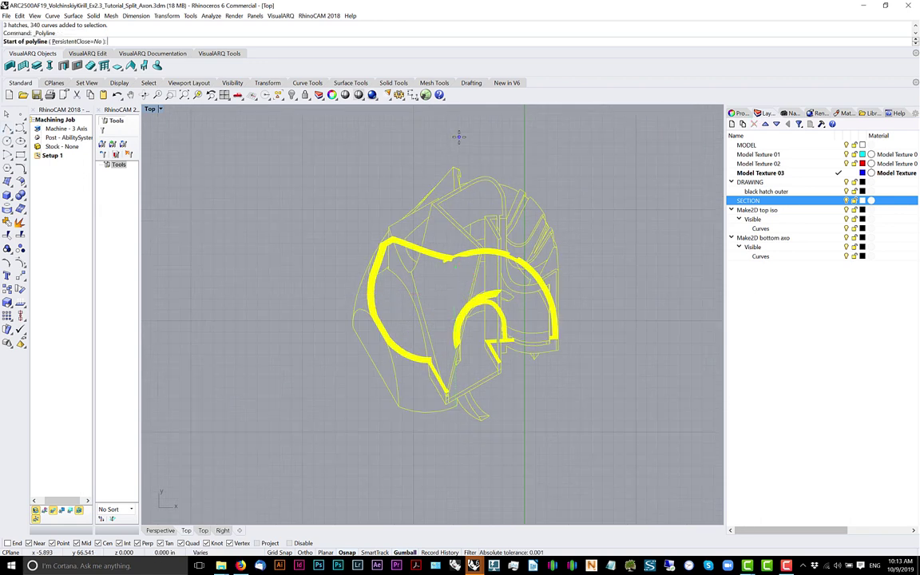
left_click(459, 137)
left_click(456, 495, "shift")
key("Return")
Shift the vertical cut line slightly to the right across the top linework
left_click(459, 435)
left_click_drag(483, 316, 501, 317)
scroll(509, 419, "down", 2)
left_click(494, 408)
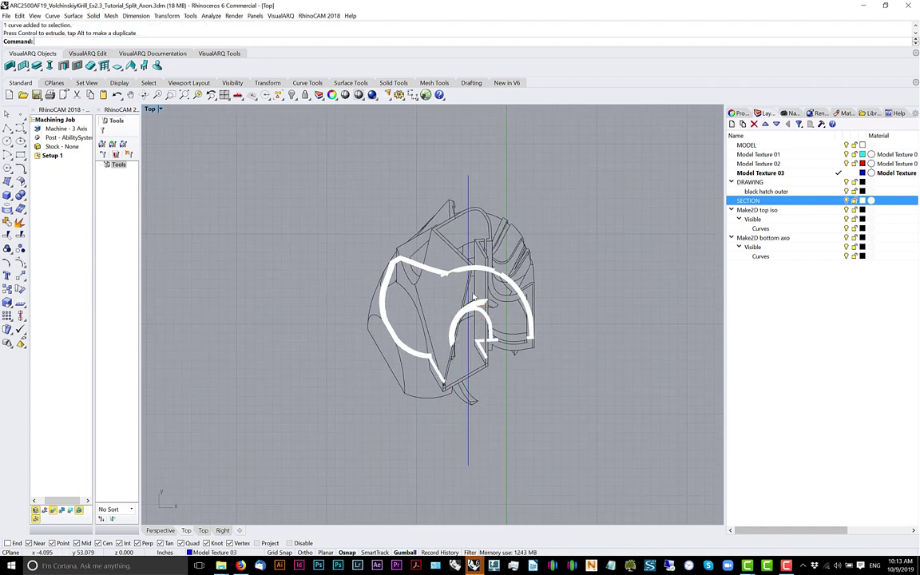
scroll(472, 333, "up", 5)
left_click(468, 324)
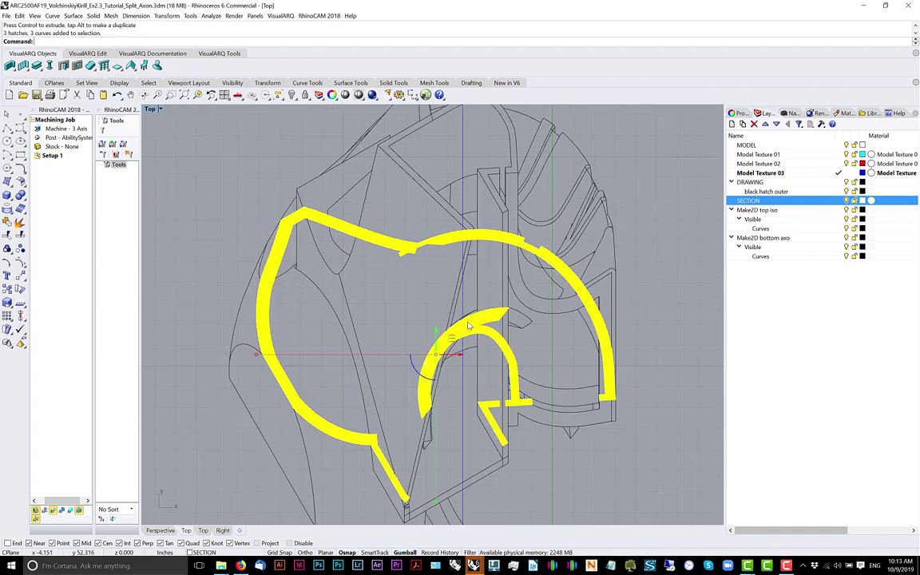
key("Escape")
scroll(469, 326, "down", 6)
scroll(465, 326, "up", 8)
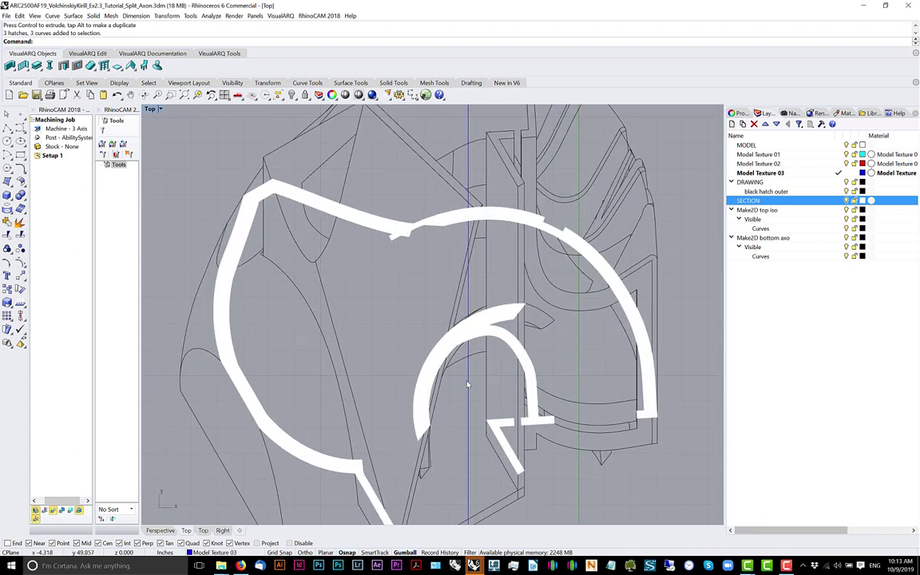
Move the vertical cut line slightly left so it crosses the left part of the inner arch hatch
left_click(468, 381)
scroll(479, 321, "up", 3)
type("Move")
key("Return")
scroll(468, 370, "up", 2)
left_click(471, 371)
scroll(456, 366, "up", 3)
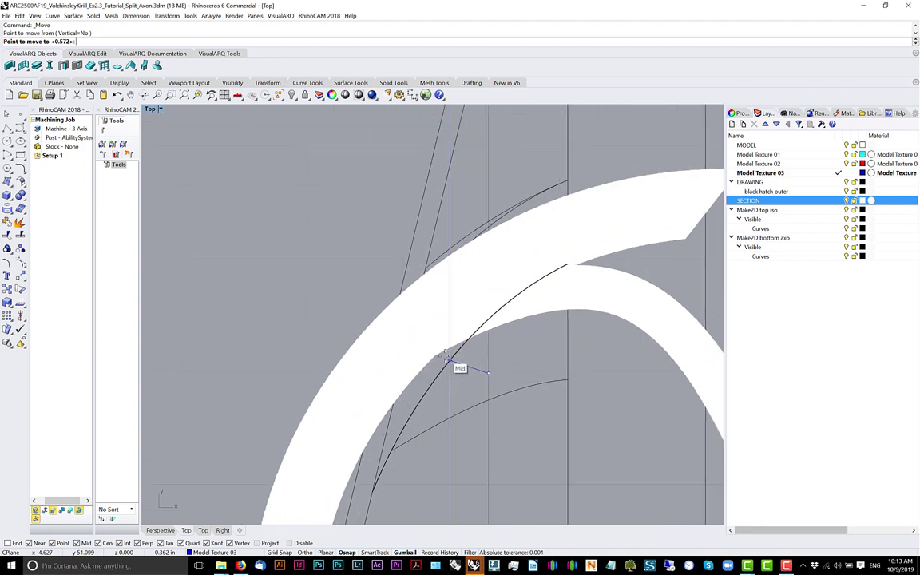
left_click(435, 356)
scroll(439, 384, "down", 5)
scroll(462, 332, "up", 3)
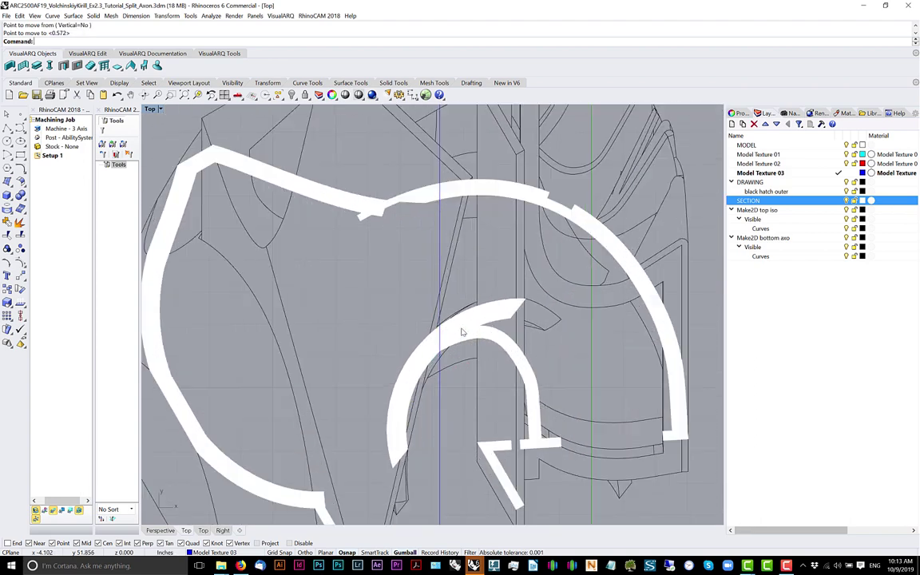
Lock the section hatches on the top linework
left_click(462, 332)
key("Return")
scroll(462, 332, "down", 4)
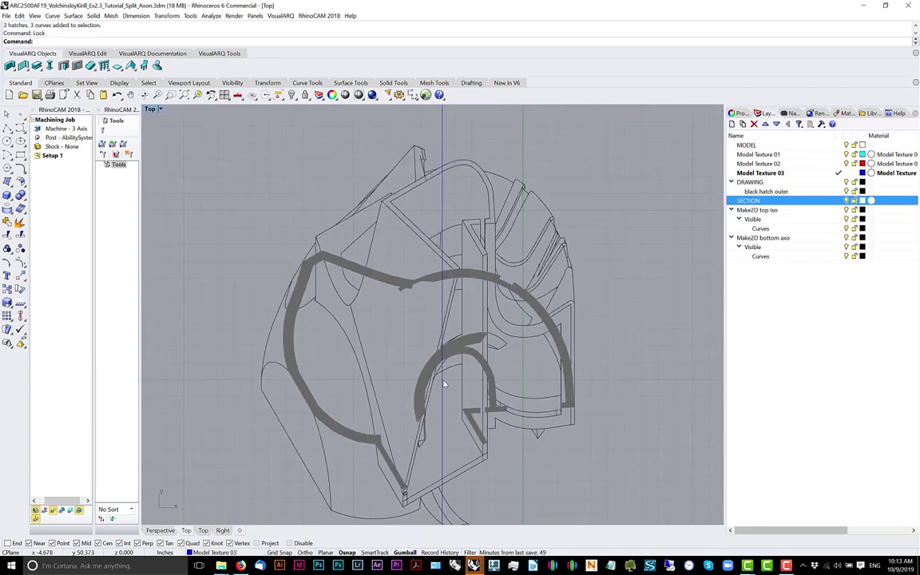
Trim the top linework curves on the right side of the vertical cut line
left_click(427, 412)
key("Return")
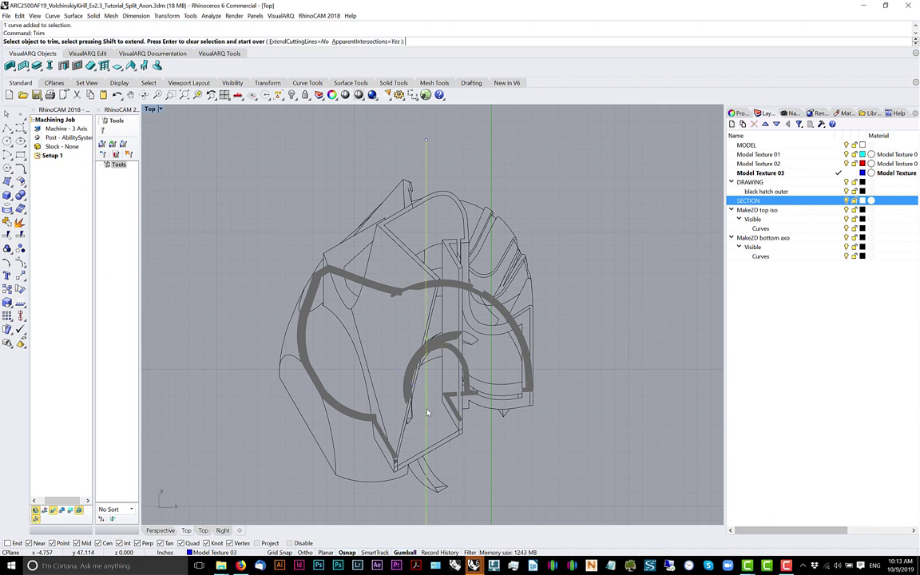
scroll(461, 293, "down", 6)
right_click_drag(468, 297, 457, 285)
left_click_drag(531, 179, 428, 406)
key("Return")
key("Return")
left_click_drag(509, 201, 429, 390)
scroll(391, 297, "up", 3)
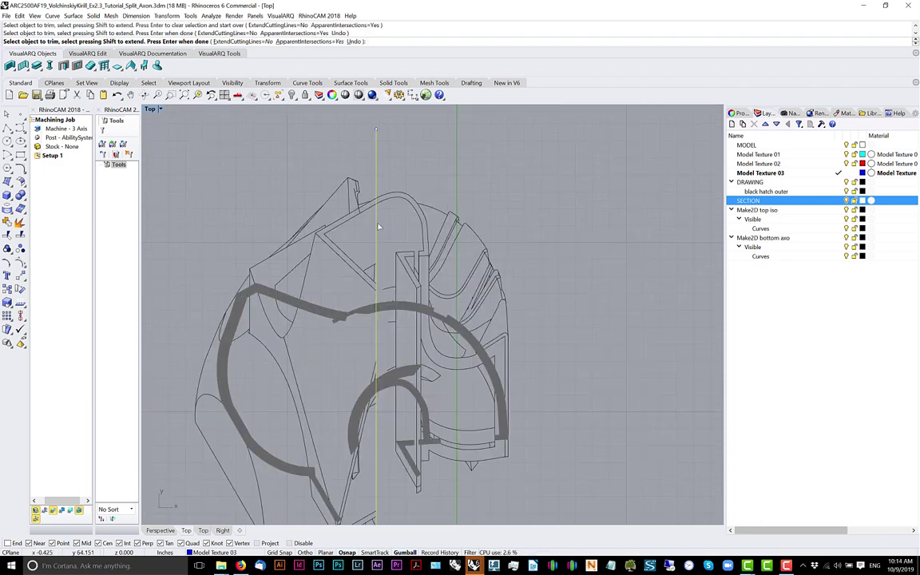
key("Return")
Ungroup the trimmed top linework curves
scroll(382, 215, "up", 3)
scroll(376, 214, "down", 6)
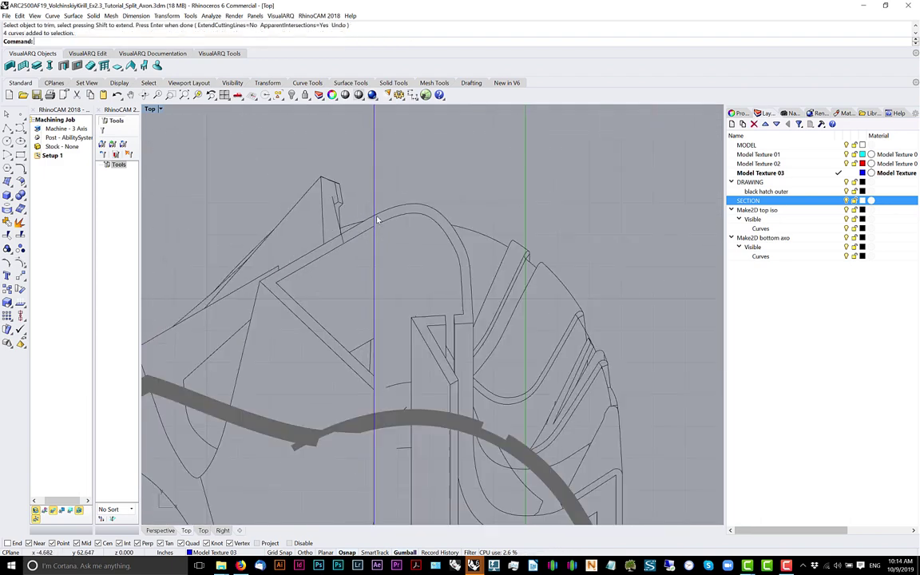
scroll(429, 228, "down", 4)
left_click_drag(486, 185, 407, 347)
key("Escape")
left_click_drag(472, 178, 246, 397)
type("Ungroup")
key("Return")
key("Escape")
Delete the remaining top linework curves to the right of the cut line, including the stray piece near the base
scroll(434, 229, "up", 8)
left_click_drag(503, 135, 358, 469)
key("Delete")
scroll(359, 470, "up", 3)
scroll(358, 371, "down", 4)
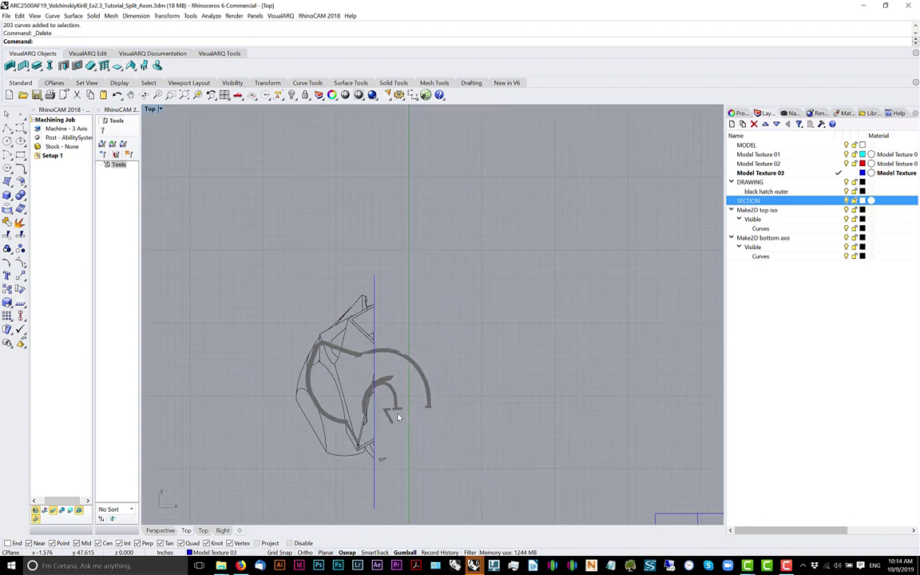
scroll(366, 404, "up", 4)
left_click_drag(391, 424, 339, 456)
key("Delete")
Select the mirrored bottom linework together with its section hatches
scroll(339, 451, "down", 6)
right_click_drag(444, 377, 466, 337)
left_click_drag(383, 289, 284, 420)
scroll(377, 338, "up", 6)
scroll(348, 356, "down", 4)
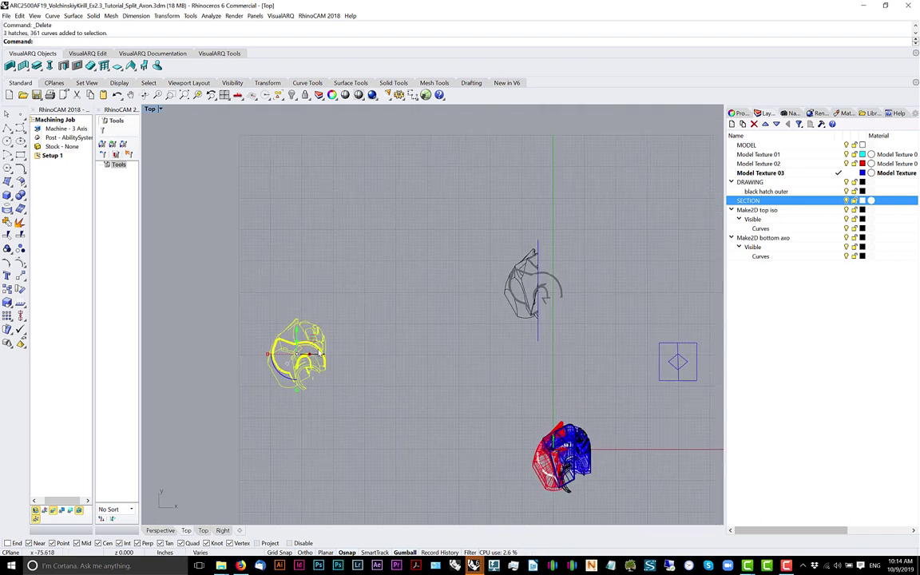
Move the selected full axonometric drawing closer to the cut half drawing
left_click_drag(312, 339, 437, 235)
left_click(479, 248)
scroll(550, 271, "up", 8)
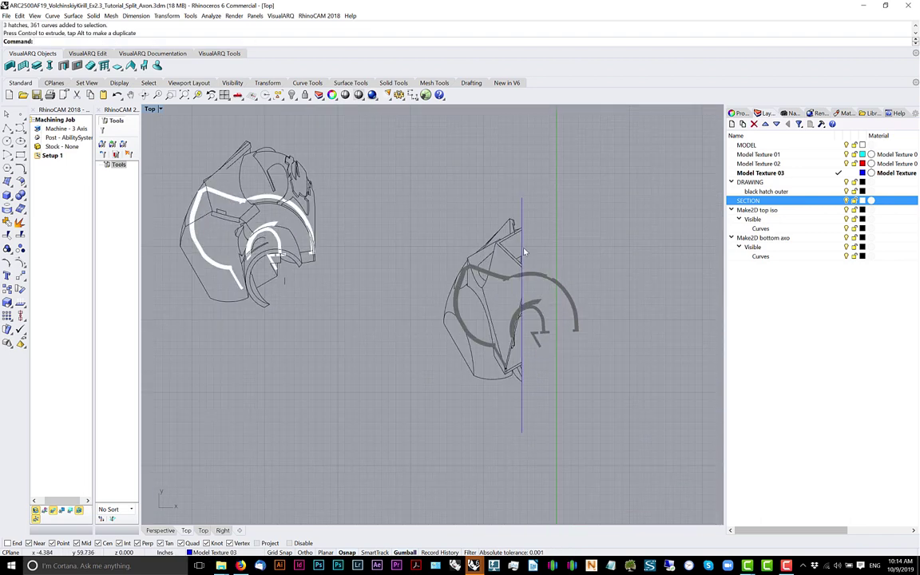
Delete the vertical blue cutting line running through the half drawing
left_click(522, 249)
key("Delete")
left_click_drag(589, 161, 423, 429)
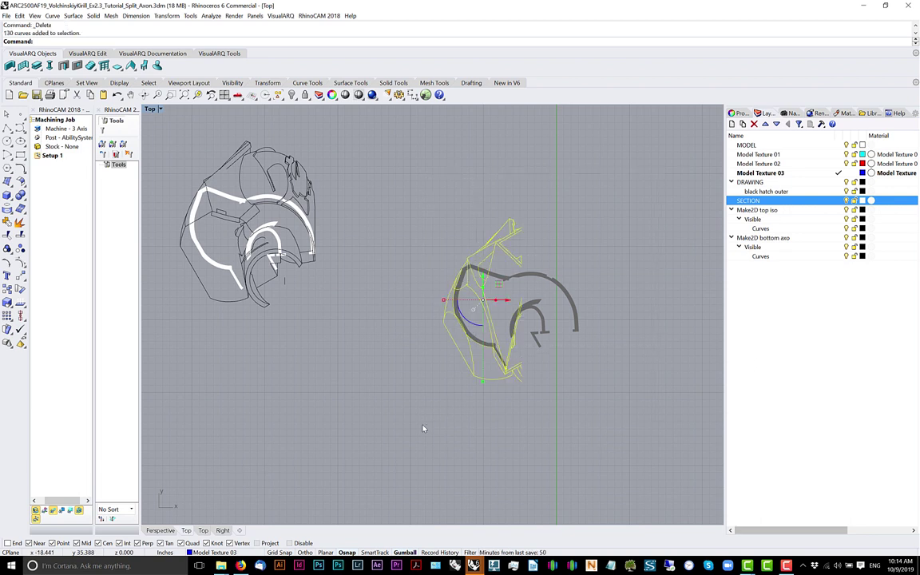
key("Escape")
Reassign the sublayer objects of Make2D top iso to that parent layer and set the layer colour to red
left_click(757, 210)
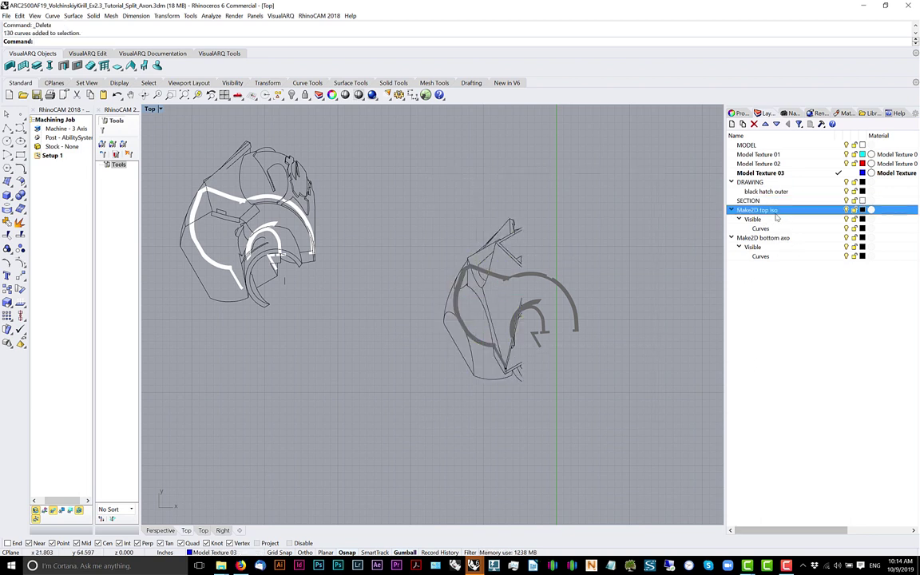
right_click(775, 211)
left_click(818, 356)
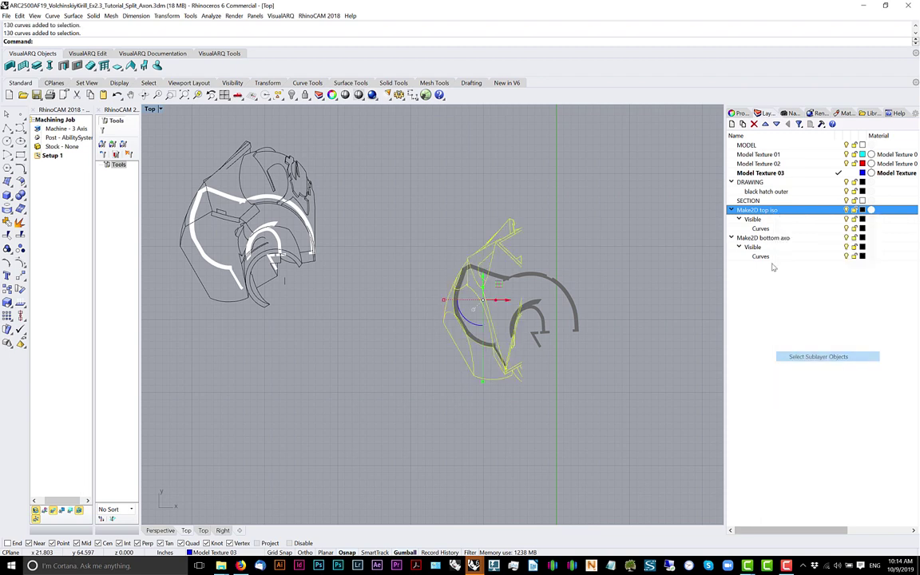
right_click(769, 211)
left_click(808, 363)
left_click(862, 210)
left_click(492, 395)
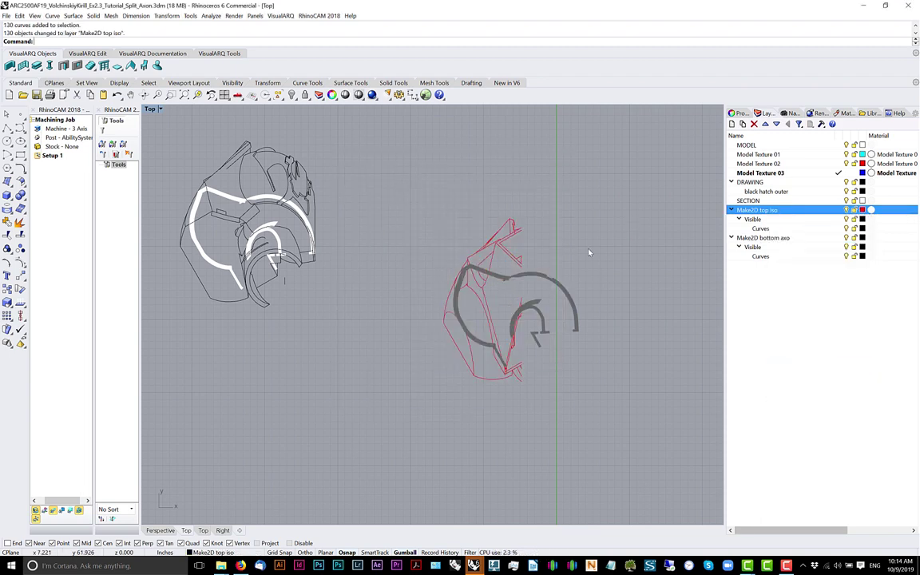
Unlock the locked section hatches and their curves over the half drawing
right_click_drag(585, 256, 537, 260)
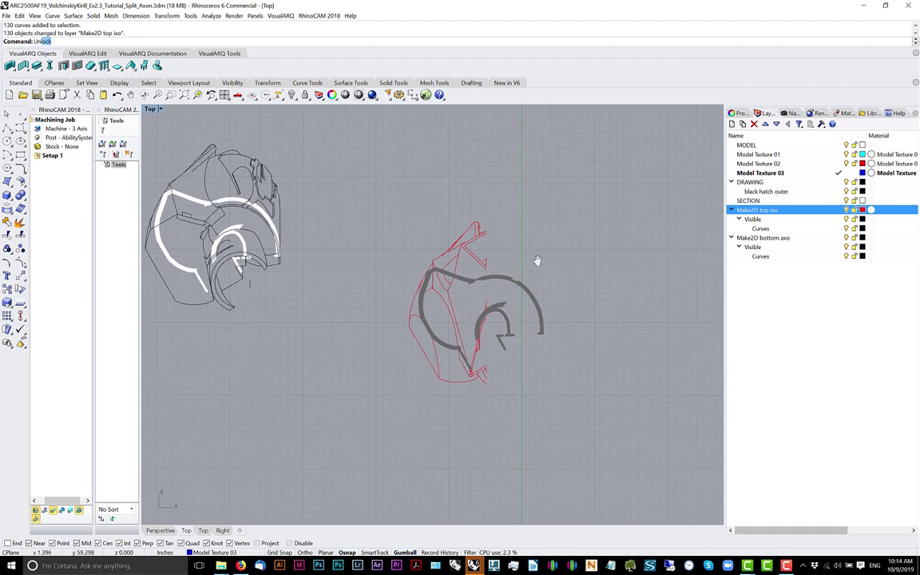
key("Return")
scroll(536, 259, "up", 5)
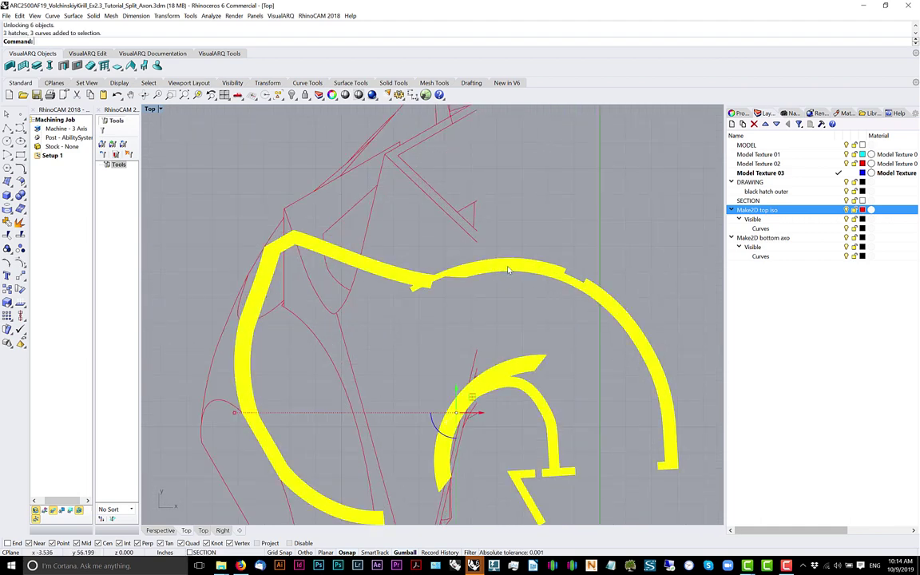
Make Make2D top iso the current layer and duplicate the borders of the three section hatches on it
key("Delete")
key("ctrl+z")
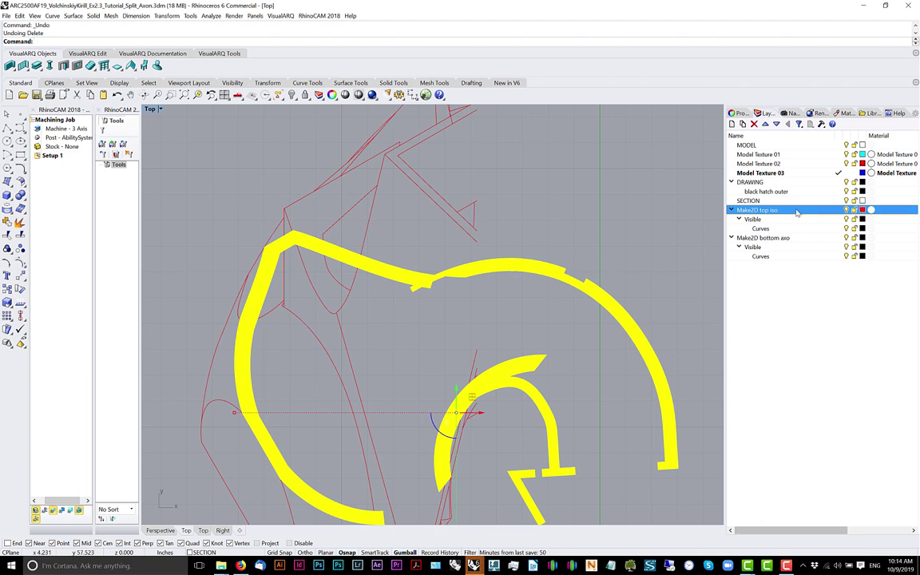
double_click(797, 212)
key("Return")
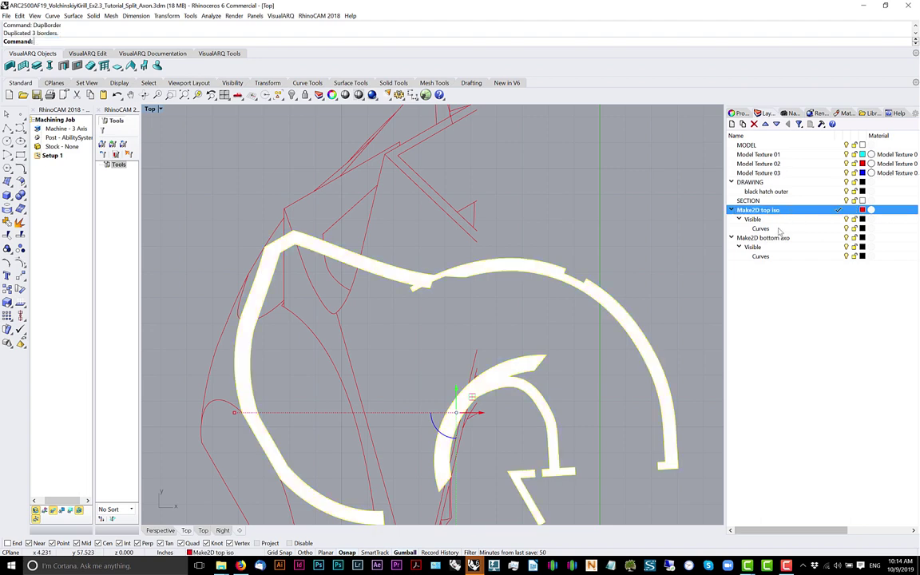
Delete the section hatches and their old outlines, keeping only the duplicated red borders
scroll(495, 268, "up", 2)
left_click(495, 269)
key("Delete")
scroll(495, 269, "down", 5)
scroll(426, 245, "down", 2)
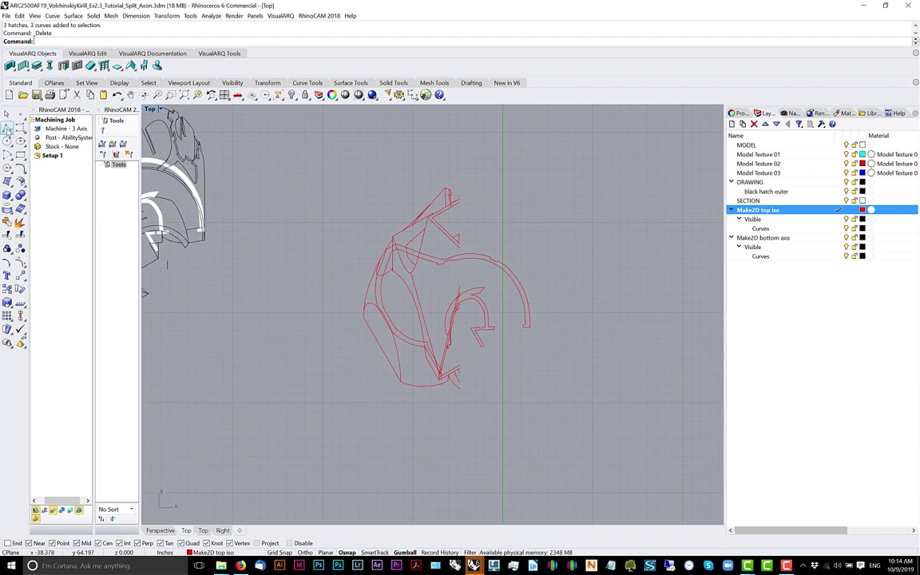
Draw a vertical polyline from the end of the upper diagonal edge down past the bottom of the red half drawing
left_click(6, 128)
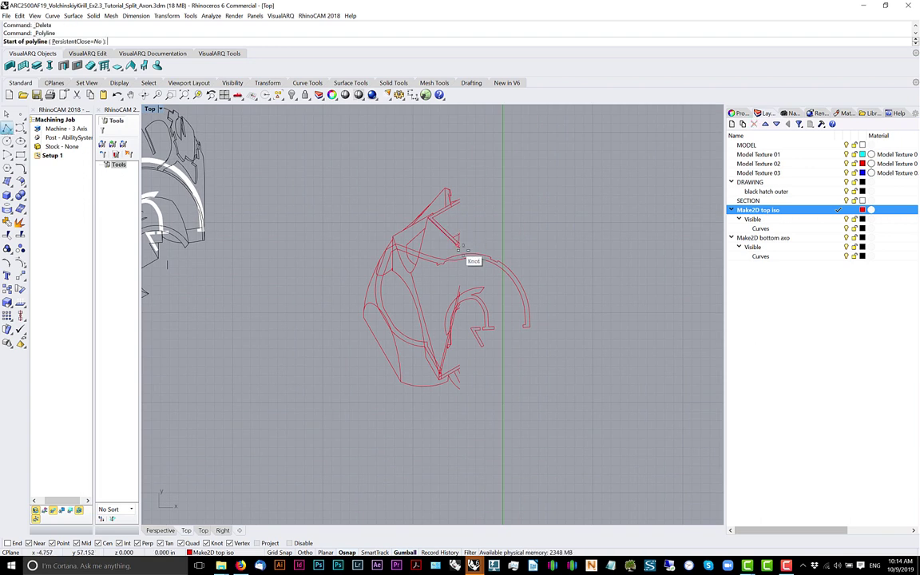
scroll(459, 233, "up", 3)
left_click(459, 239)
scroll(460, 240, "down", 2)
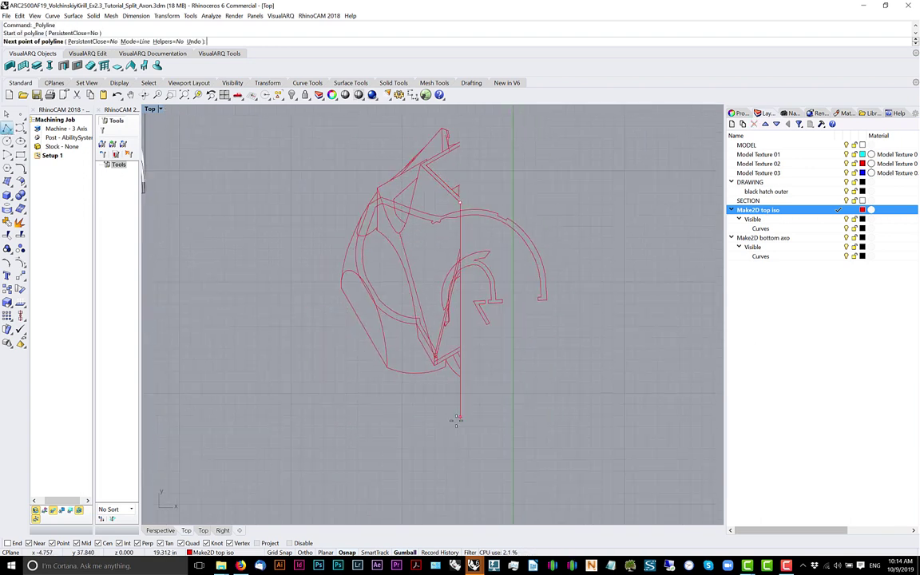
left_click(444, 469, "shift")
key("Return")
scroll(469, 193, "up", 8)
left_click(449, 276)
key("Escape")
left_click(459, 249)
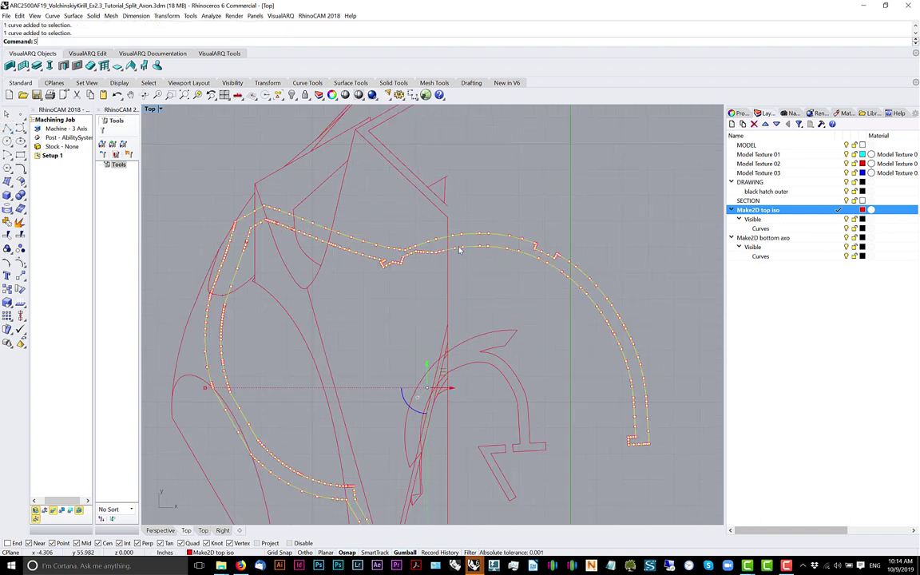
key("Escape")
key("Escape")
Use CurveBoolean with the outer section outline and the vertical line to keep only the section region left of the line
left_click(448, 262)
left_click(457, 248, "shift")
type("CurveBoolean")
key("Return")
scroll(441, 247, "up", 5)
left_click(439, 248)
scroll(439, 248, "down", 8)
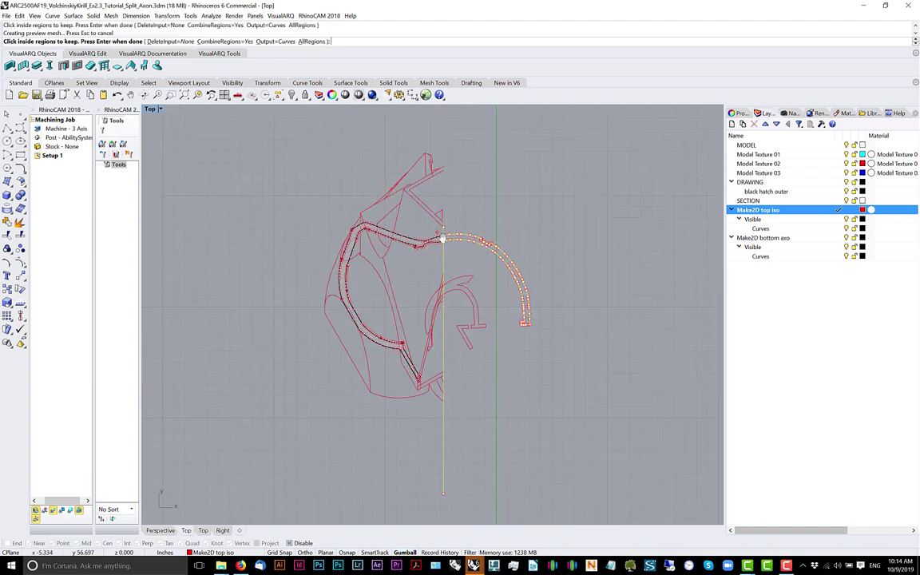
key("Return")
Fill the new half section outline with a solid hatch
type("Hatch")
key("Return")
key("Return")
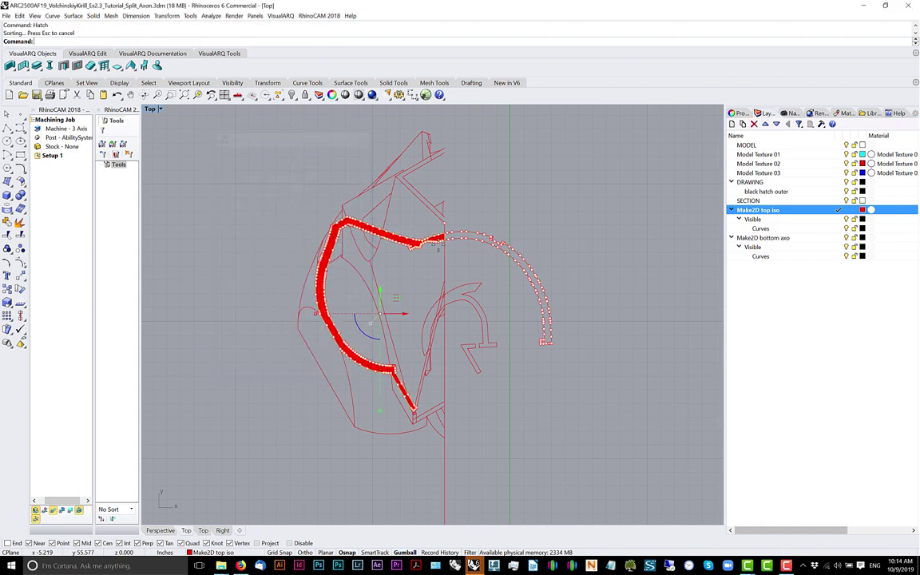
Delete the original full outer section outline that extends beyond the vertical line
key("Delete")
left_click(474, 240)
scroll(475, 259, "up", 6)
scroll(415, 319, "up", 2)
scroll(423, 328, "down", 10)
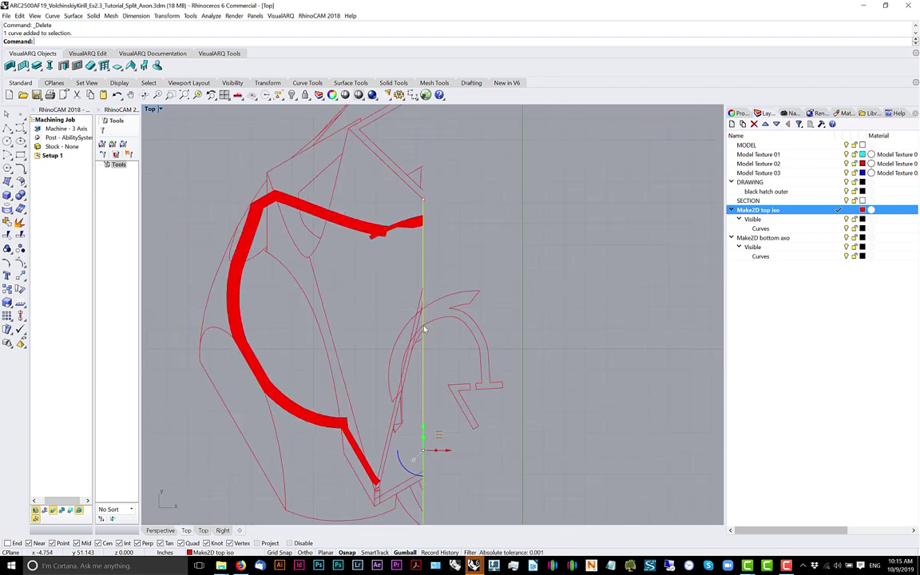
Compare the full black drawing with the red half drawing to see how their section parts correspond
scroll(395, 321, "up", 3)
scroll(378, 300, "up", 3)
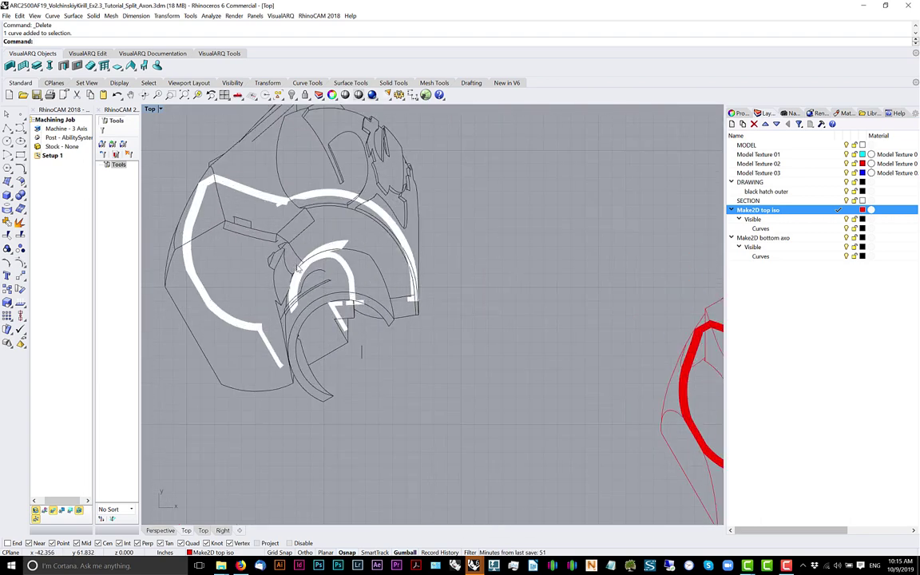
scroll(322, 315, "down", 4)
scroll(550, 364, "up", 2)
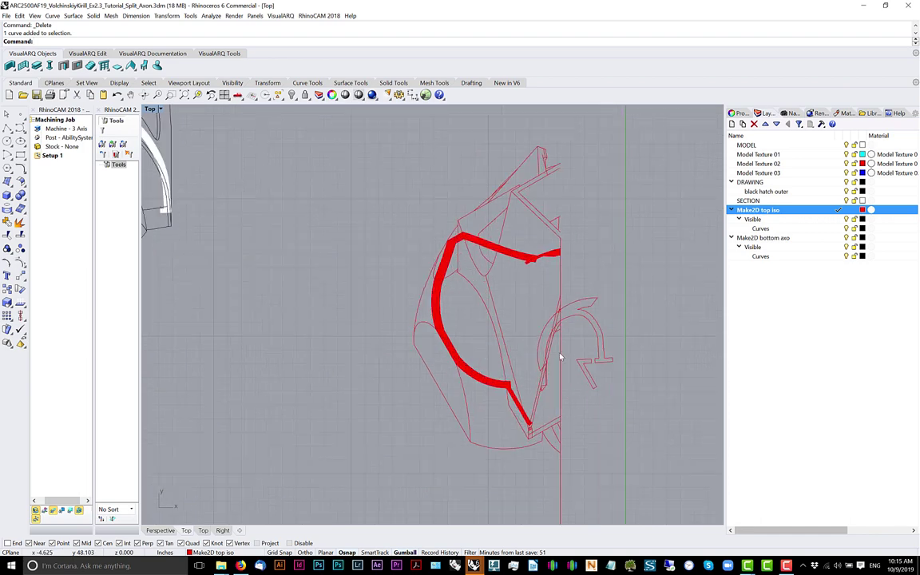
right_click_drag(573, 338, 593, 350)
scroll(588, 349, "down", 2)
right_click_drag(285, 248, 310, 257)
scroll(294, 248, "down", 2)
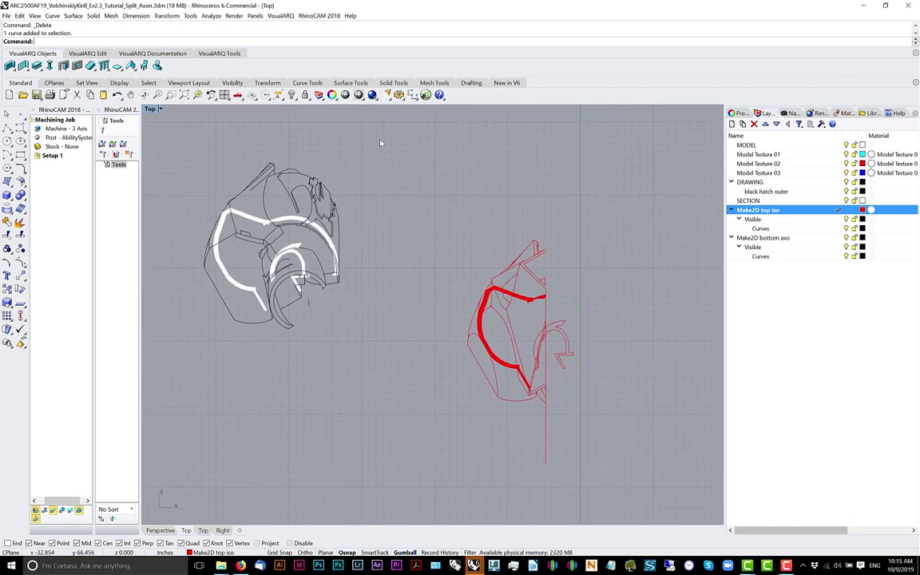
Lock all curves and the hatch of the red half drawing
left_click_drag(231, 345, 354, 154)
mouse_move(602, 238)
left_mouse_down()
mouse_move(402, 476)
mouse_move(406, 470)
left_mouse_up()
key("ctrl+l")
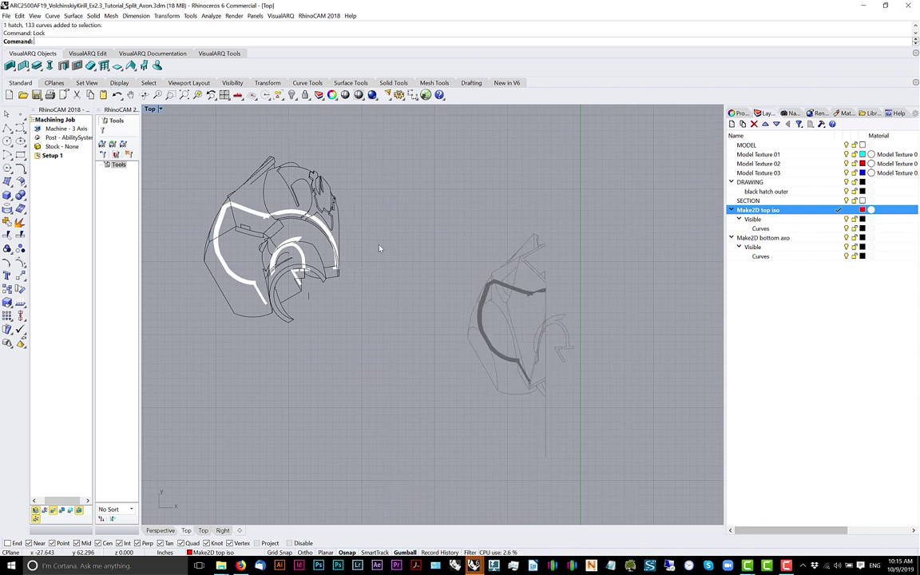
Move the full black drawing onto the locked half, snapping a point on its inner arch section to the matching intersection at the vertical line
right_click_drag(381, 249, 412, 297)
left_click_drag(382, 165, 168, 387)
type("M")
key("Return")
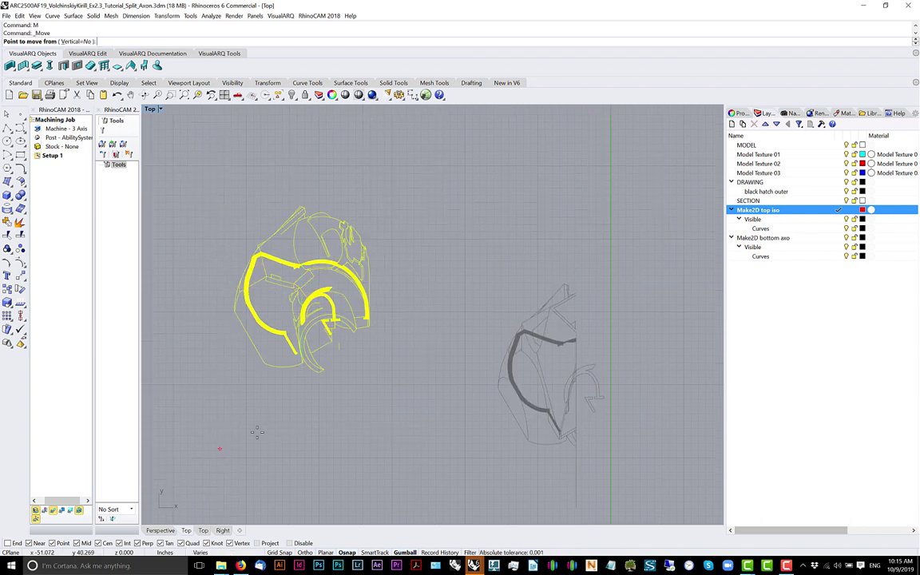
scroll(338, 311, "up", 10)
left_click(344, 351)
scroll(363, 310, "down", 6)
scroll(495, 375, "up", 7)
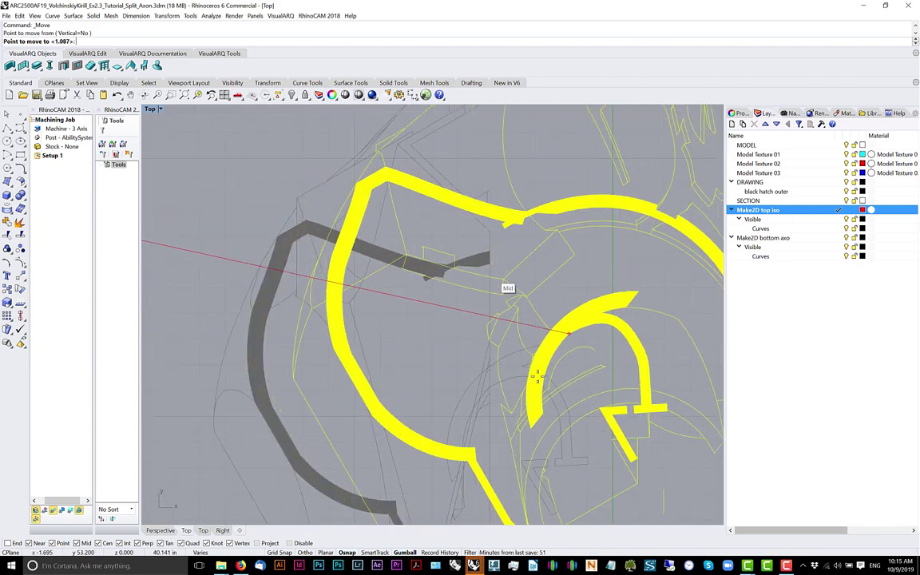
scroll(519, 396, "up", 8)
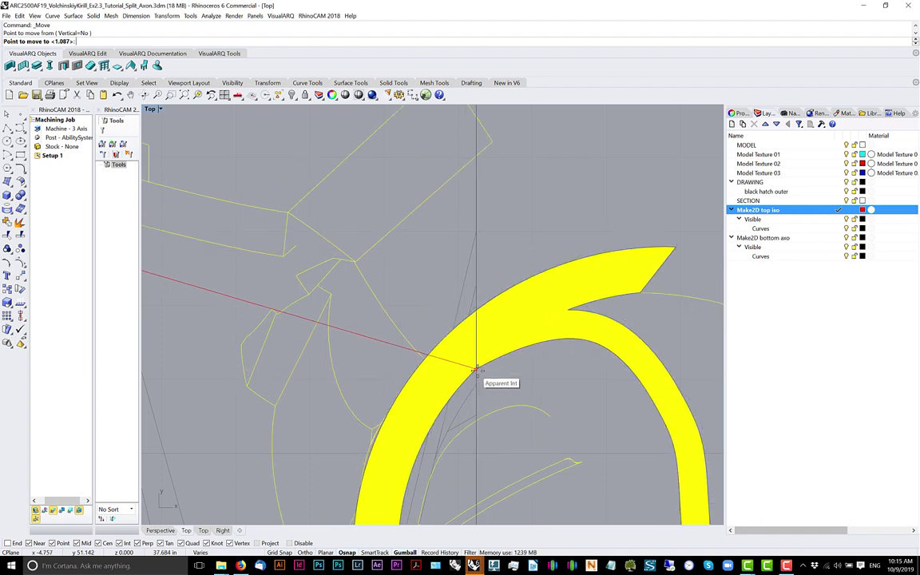
left_click(476, 368)
scroll(438, 336, "down", 8)
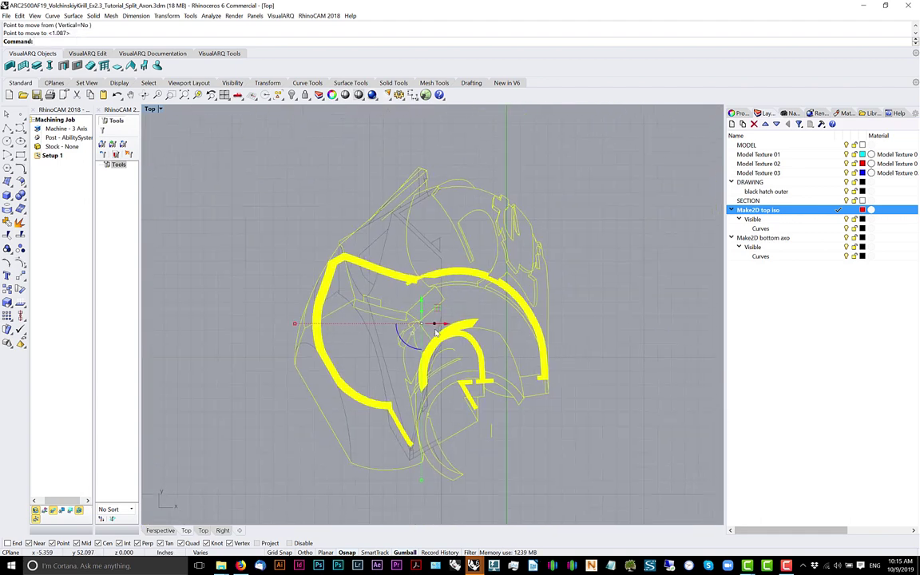
key("Escape")
Draw a vertical polyline along the locked cut line, from below the overlaid drawings to above them
right_click_drag(455, 294, 452, 269)
left_click(6, 128)
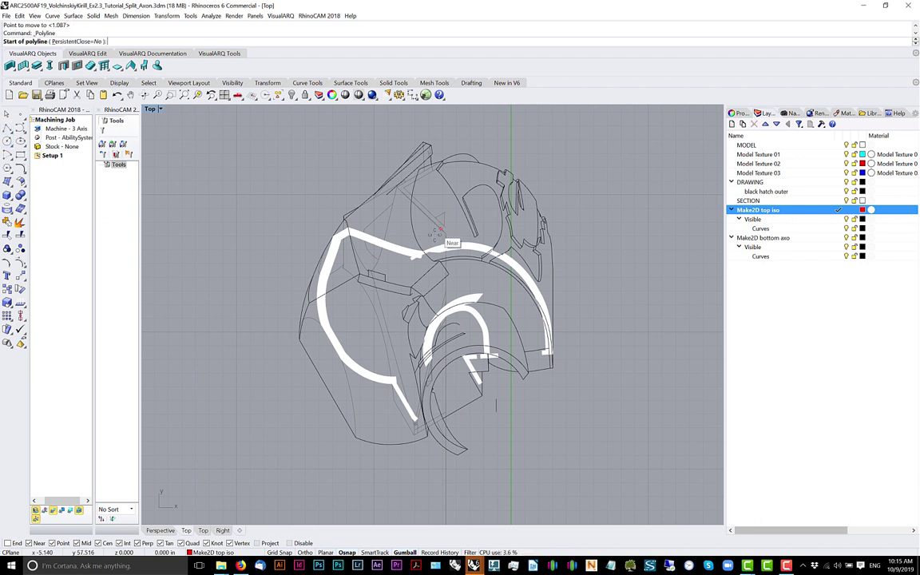
scroll(431, 231, "down", 3)
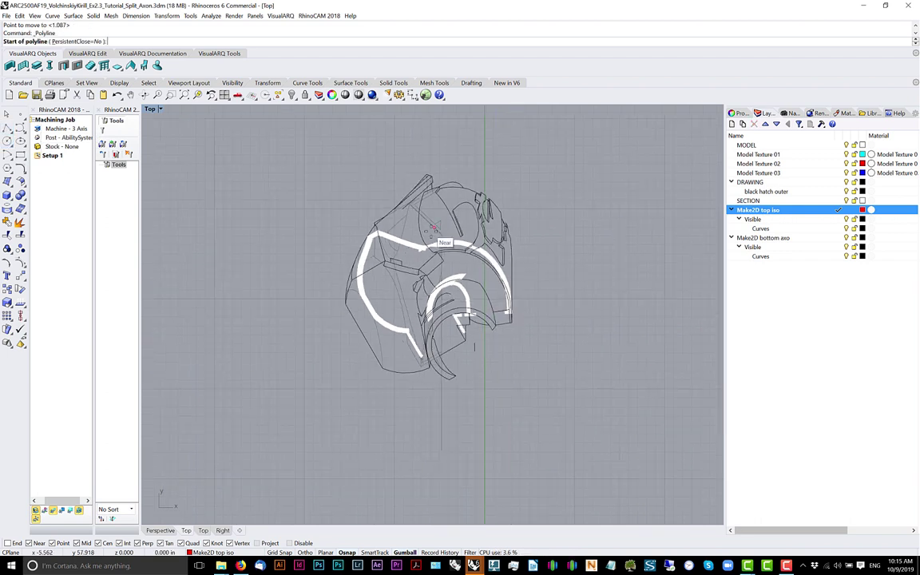
left_click(444, 401)
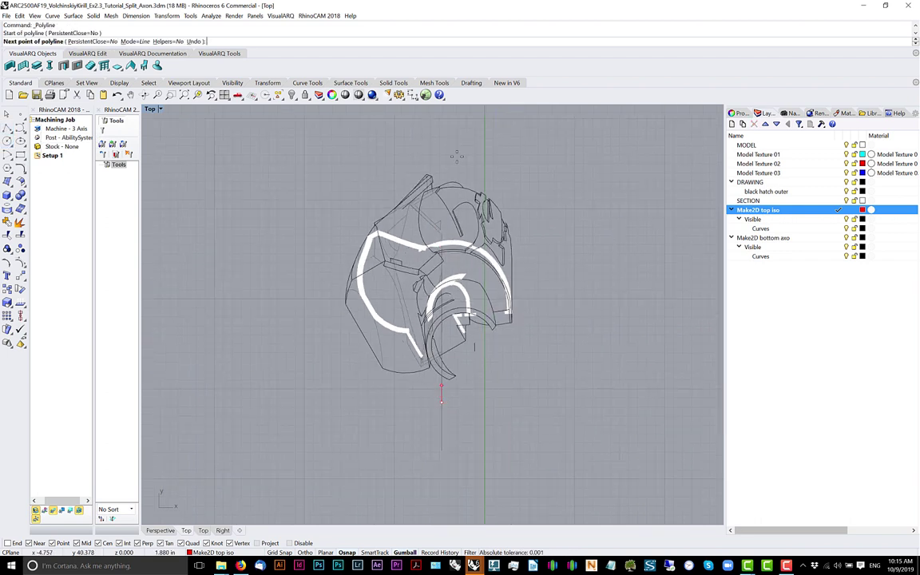
right_click_drag(457, 153, 460, 215)
left_click(443, 160, "shift")
key("Return")
Delete the white outer section hatch of the full drawing
scroll(423, 303, "up", 2)
scroll(423, 307, "up", 6)
left_click(452, 317)
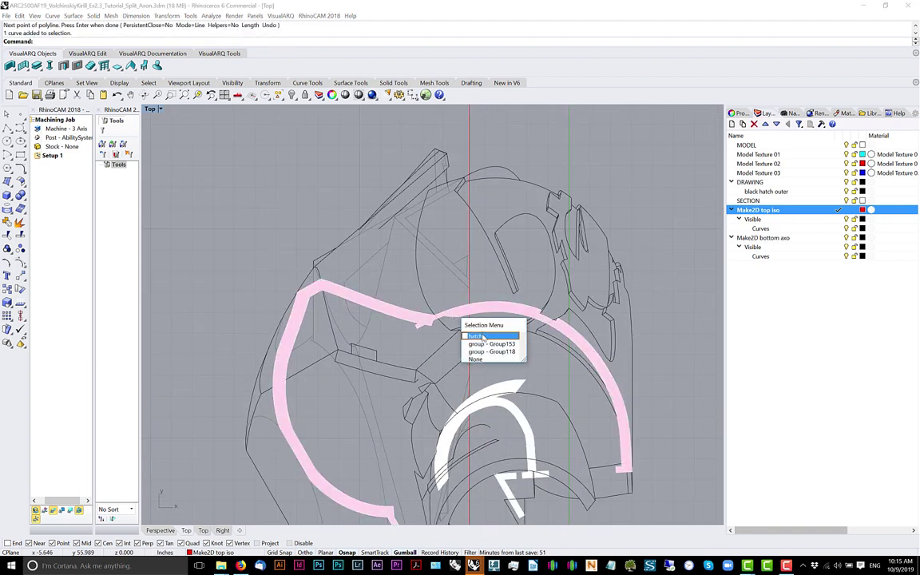
left_click(482, 336)
Trim the full drawing's curves on the left side of the new vertical line
left_click(470, 293)
scroll(470, 292, "down", 4)
right_click_drag(466, 286, 436, 263)
type("trim")
key("Return")
scroll(434, 216, "down", 2)
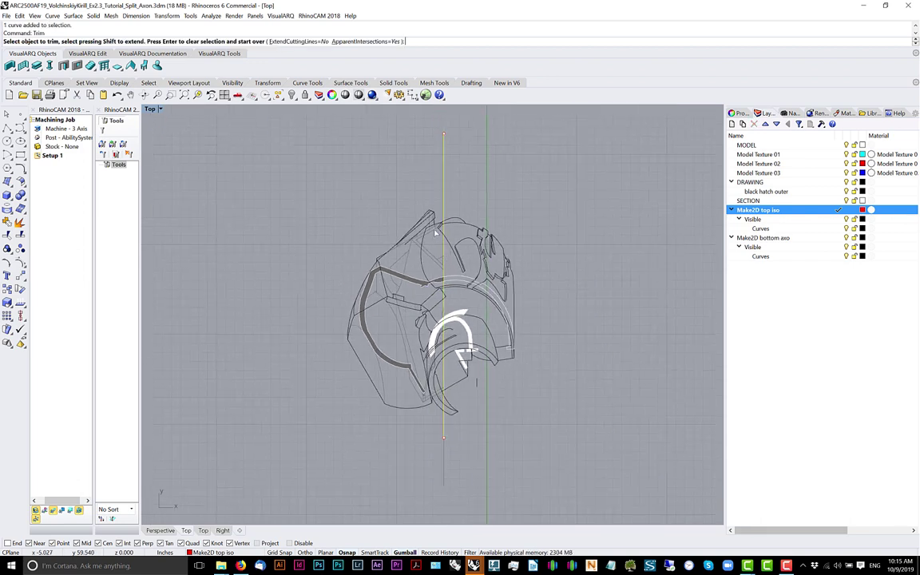
left_click_drag(439, 164, 427, 363)
Trim the remaining curves left of the vertical line near the top of the drawing
scroll(439, 272, "up", 10)
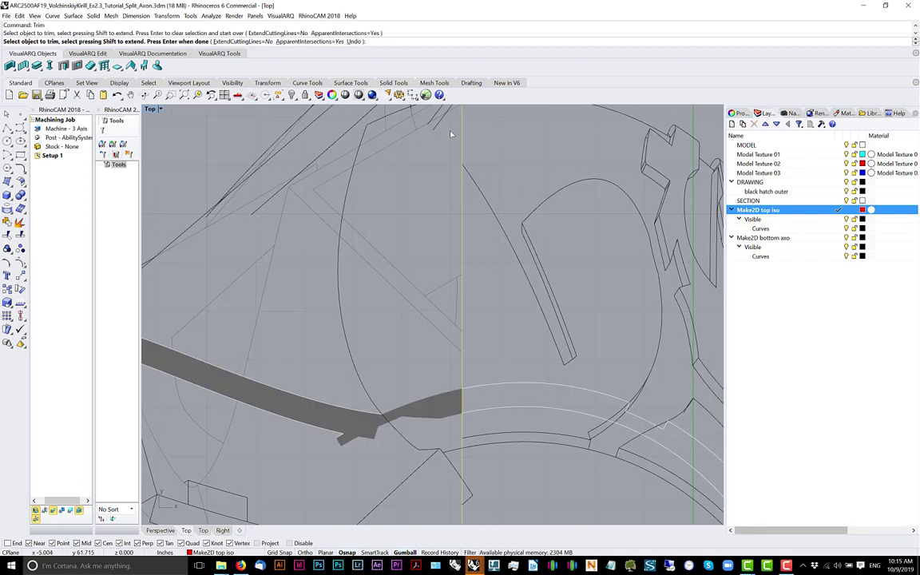
right_click_drag(456, 158, 449, 293)
left_click_drag(453, 223, 421, 285)
scroll(456, 221, "up", 6)
Trim the curves crossing to the left of the vertical line at the bottom of the drawing
scroll(444, 315, "down", 14)
right_click_drag(433, 505, 429, 350)
scroll(429, 351, "up", 6)
scroll(470, 411, "up", 7)
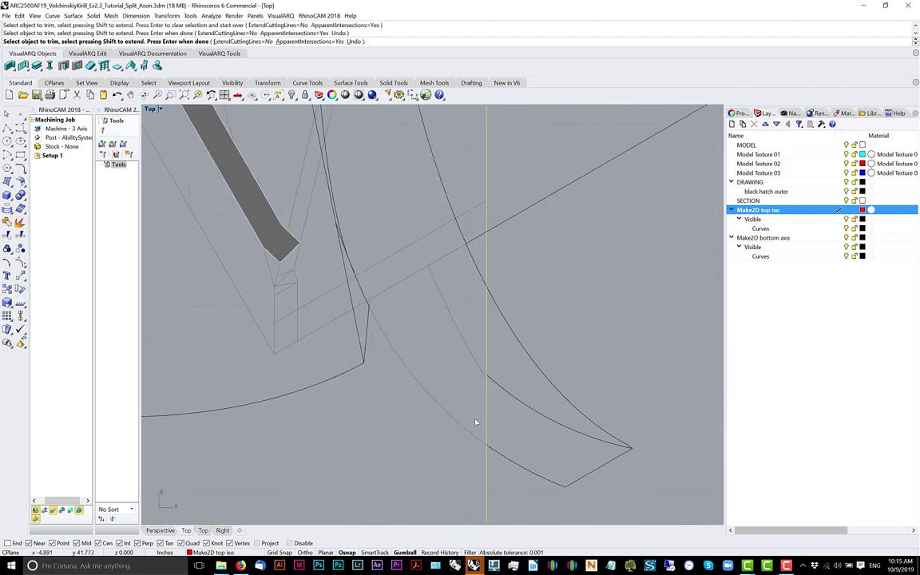
left_click_drag(472, 411, 420, 148)
scroll(456, 229, "down", 5)
Examine the drawing along the vertical cut line for untrimmed curves and finish the Trim command
right_click_drag(456, 234, 437, 438)
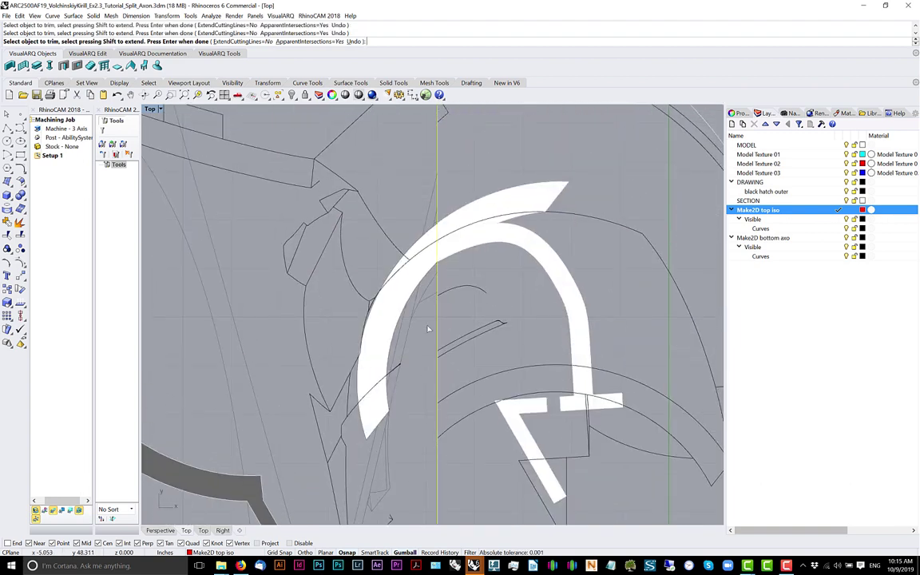
scroll(428, 301, "down", 1)
scroll(361, 298, "down", 3)
scroll(437, 246, "up", 6)
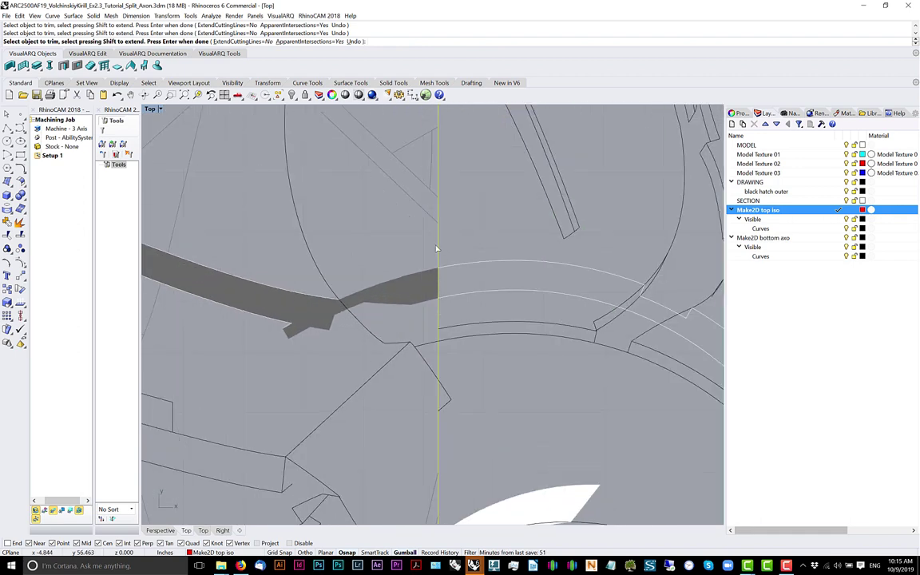
scroll(376, 419, "down", 5)
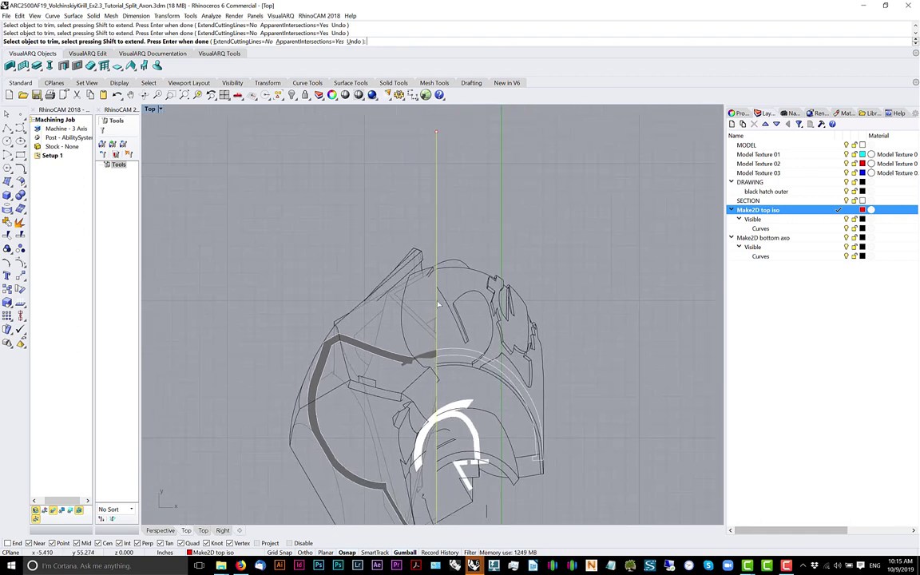
scroll(442, 297, "up", 6)
scroll(417, 360, "down", 3)
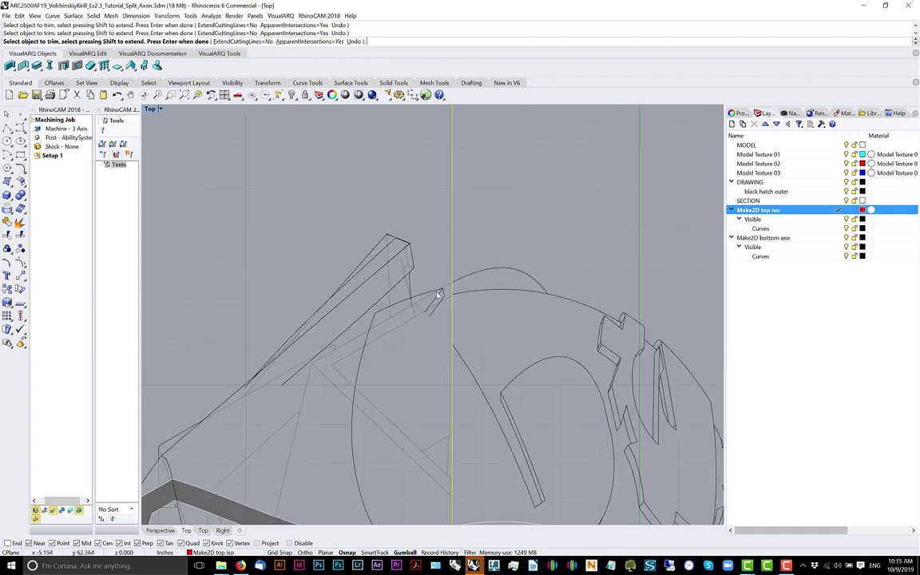
scroll(436, 296, "down", 6)
key("Return")
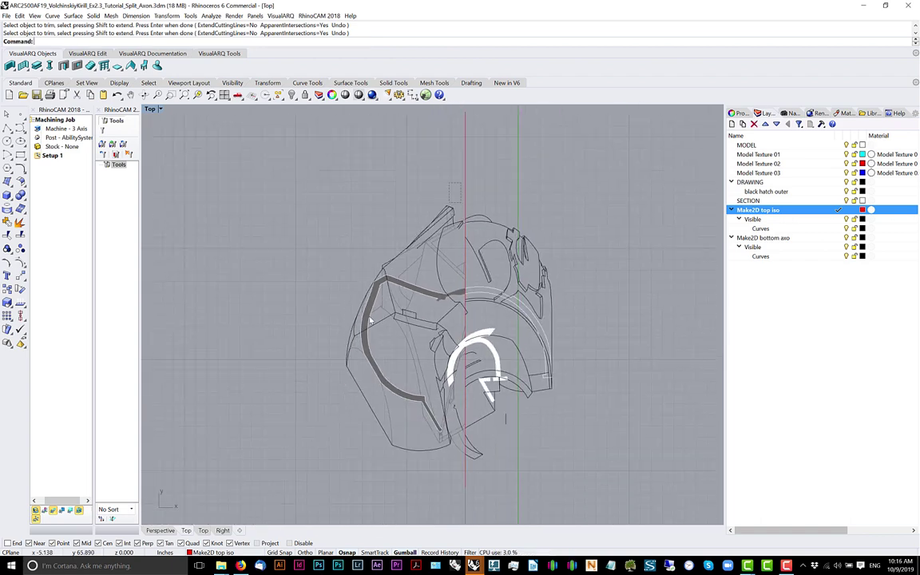
Select all curves and hatches of the overlaid drawings and ungroup them
left_click_drag(327, 377, 250, 484)
key("Escape")
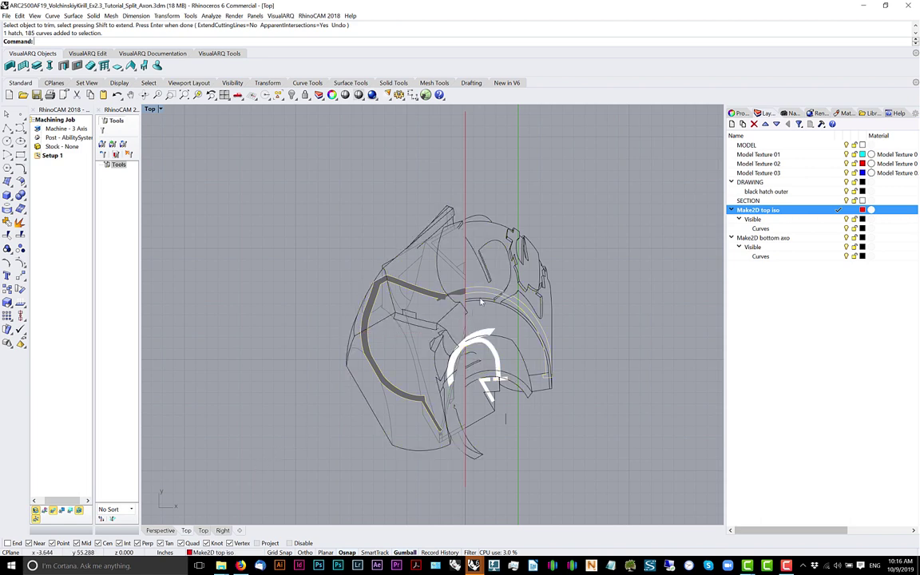
left_click(481, 296)
key("ctrl+a")
key("Return")
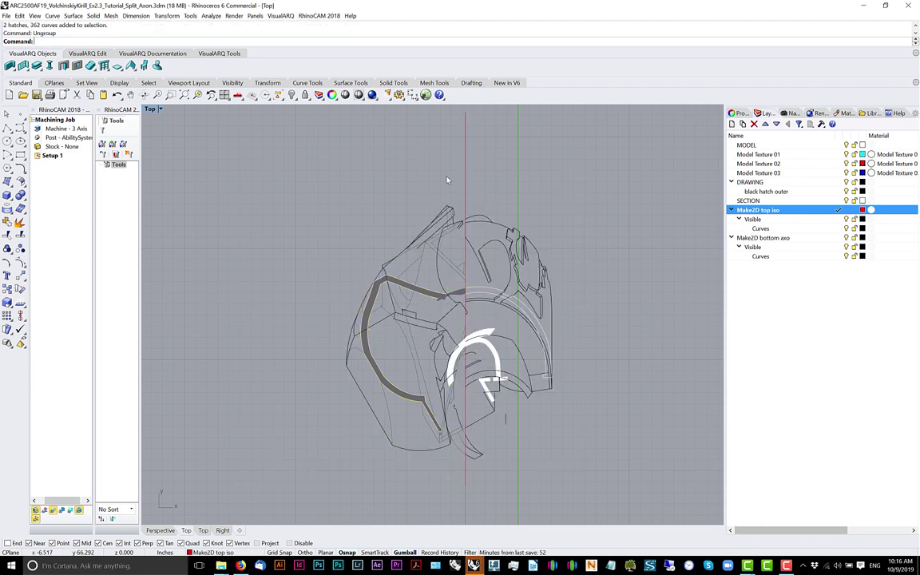
Cut the white section hatches of the overlaid drawing to the clipboard
right_click_drag(448, 179, 451, 192)
left_click_drag(460, 181, 276, 509)
key("Escape")
scroll(476, 352, "up", 6)
left_click(476, 351)
left_click(477, 357)
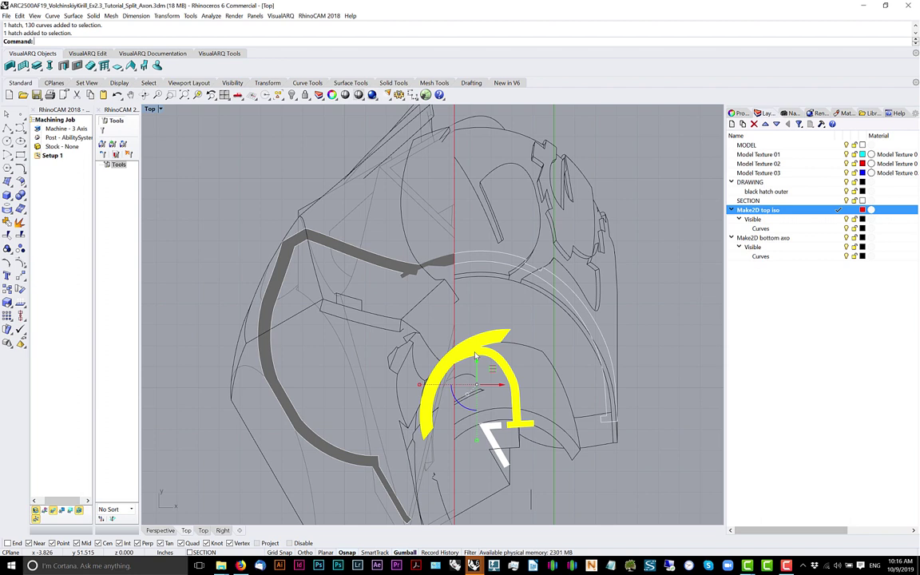
left_click(467, 300)
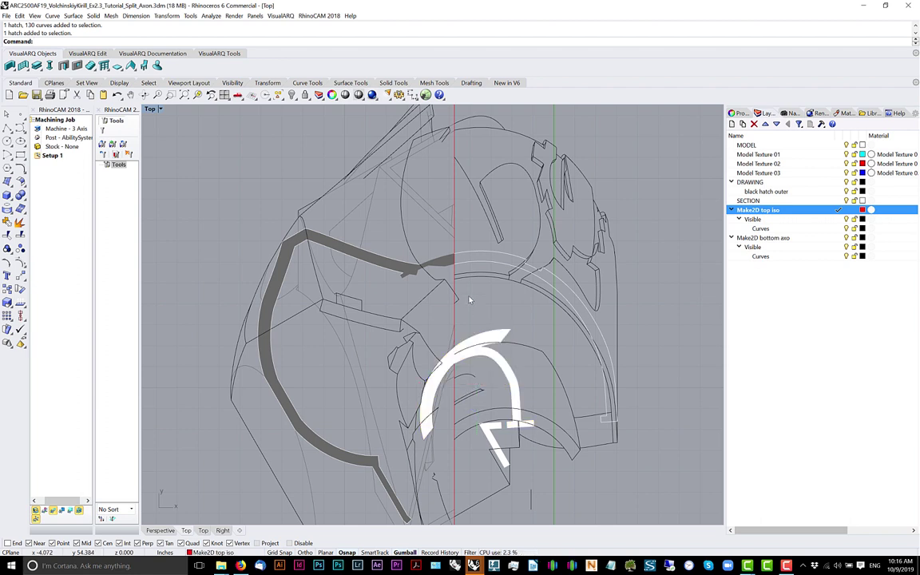
key("ctrl+v")
left_click(480, 342)
left_click(505, 368)
scroll(489, 424, "up", 8)
left_click(489, 426, "shift")
scroll(488, 422, "down", 14)
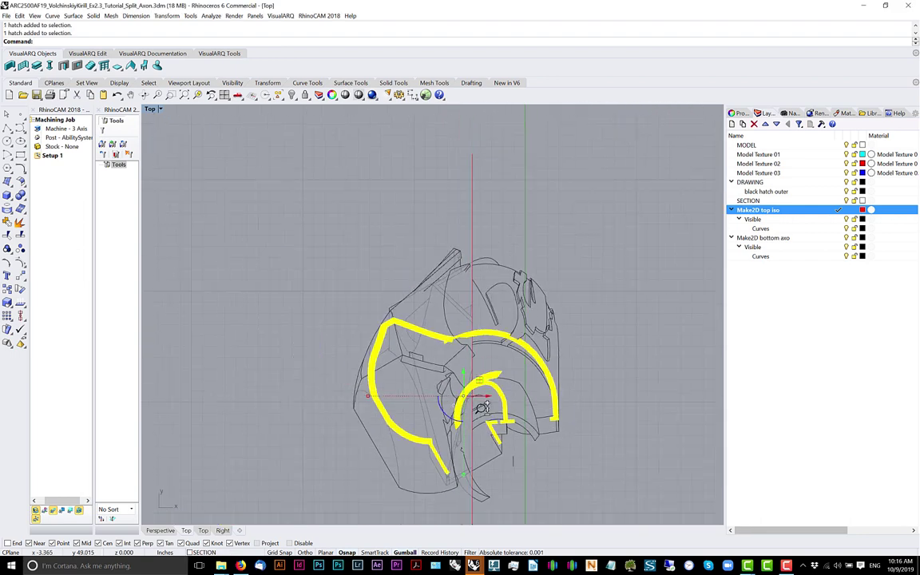
key("ctrl+x")
Select the SECTION layer's objects, exclude those around the 3D model, and delete the drawing's section outlines
scroll(480, 399, "up", 2)
scroll(493, 387, "down", 3)
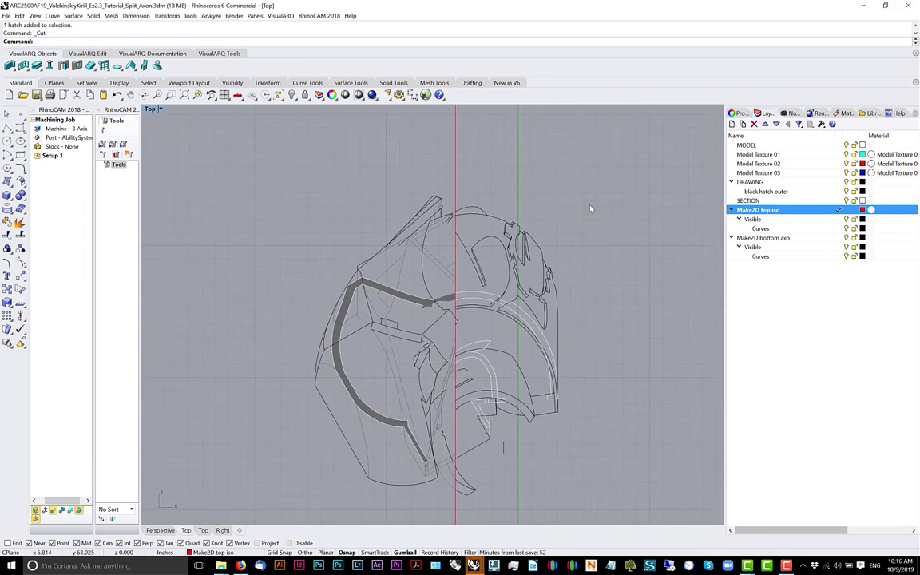
left_click(763, 201)
right_click(763, 202)
left_click(791, 334)
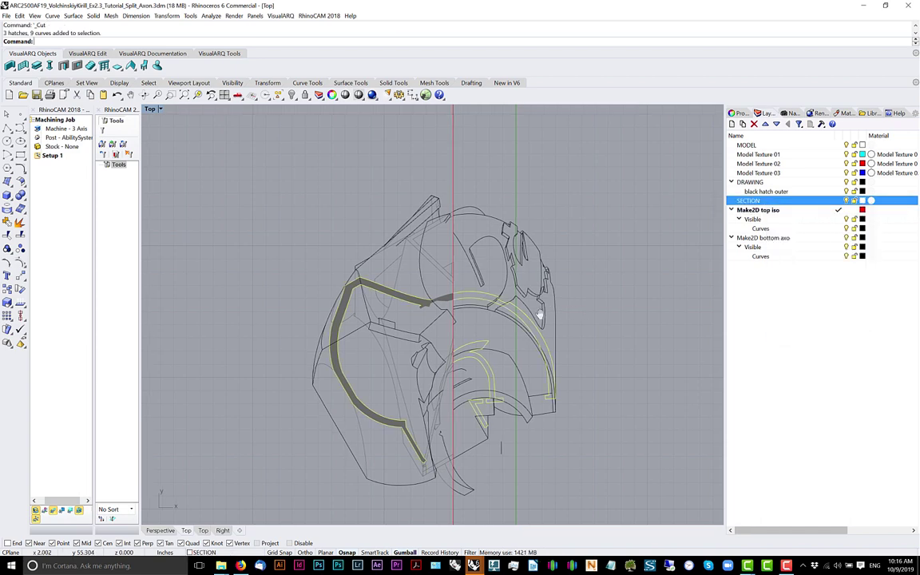
scroll(539, 314, "down", 6)
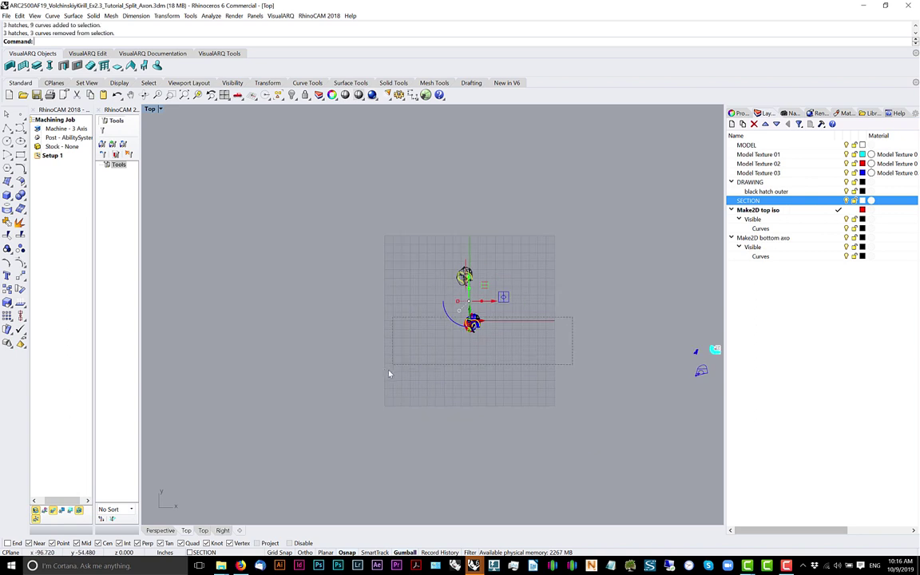
scroll(459, 299, "up", 8)
key("Delete")
Delete the black curves of the bottom axonometric lying left of the vertical cut line
scroll(448, 301, "up", 4)
scroll(471, 175, "down", 2)
left_click_drag(468, 163, 298, 466)
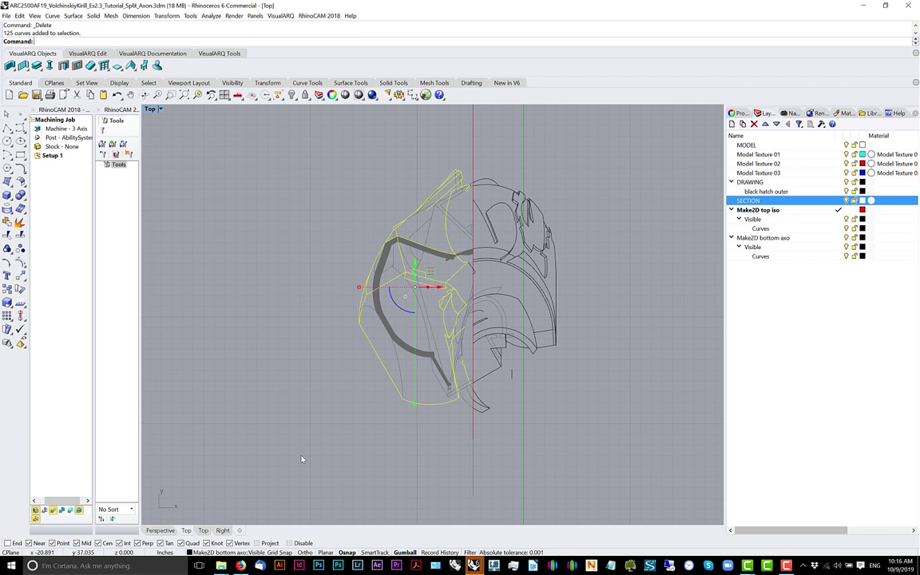
key("Delete")
Delete the leftover black curves left of the cut line near the top of the drawing
right_click_drag(564, 238, 540, 298)
scroll(583, 284, "up", 1)
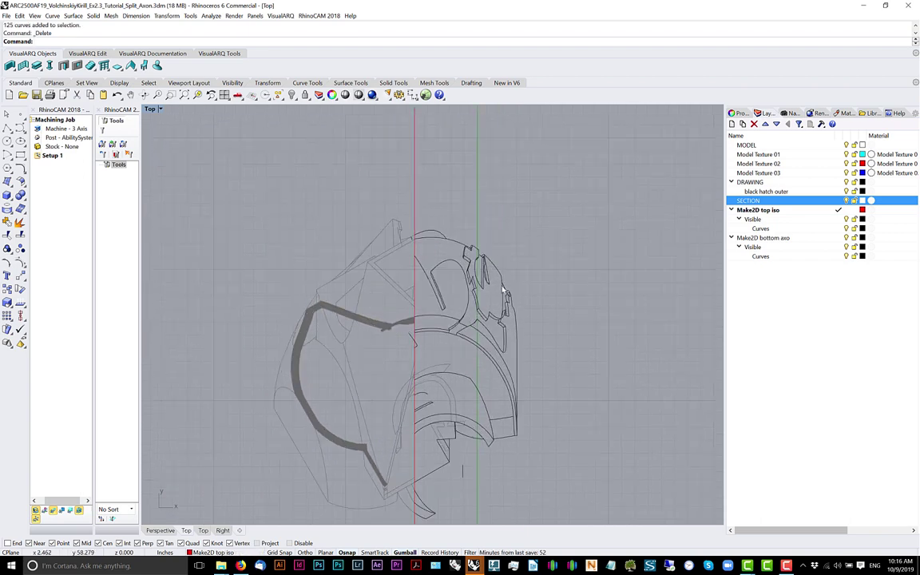
scroll(408, 241, "up", 8)
left_click_drag(425, 224, 355, 310)
key("Delete")
Try deleting the leftover curves left of the cut line below the gray section band, and undo the deletion
scroll(373, 343, "down", 1)
scroll(378, 352, "down", 3)
scroll(437, 335, "up", 5)
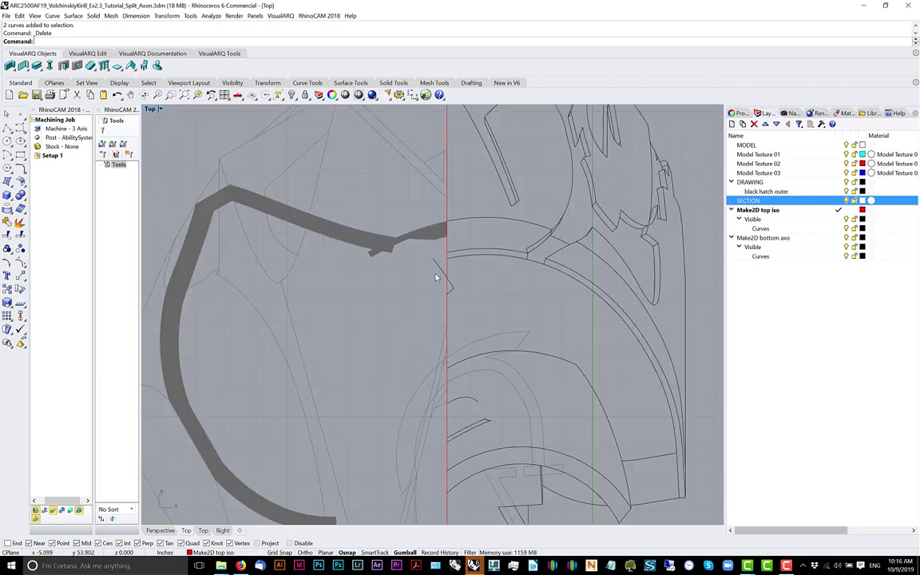
left_click_drag(437, 252, 403, 349)
key("Delete")
scroll(484, 304, "up", 7)
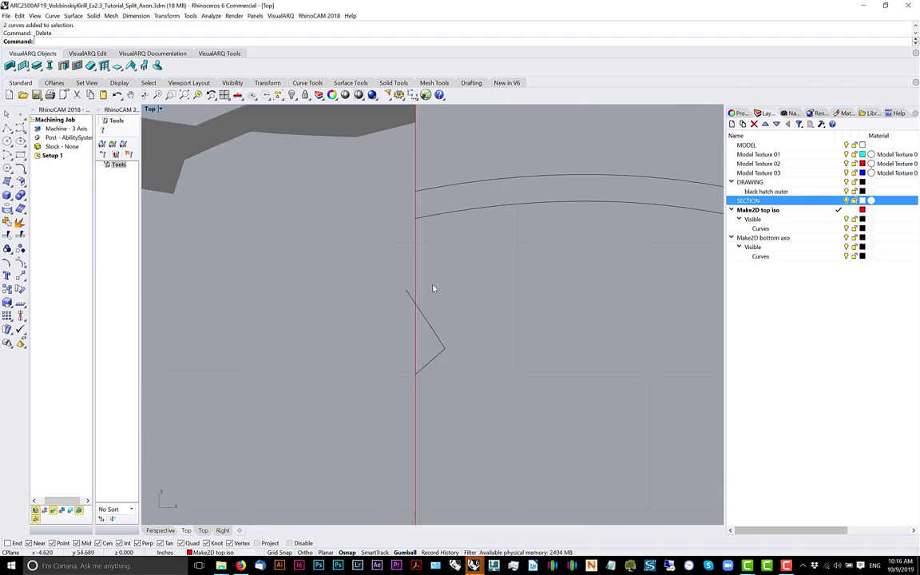
key("ctrl+z")
Try to split the small diagonal line crossing the cut line, using the vertical line as the cutter
scroll(361, 353, "down", 3)
scroll(370, 353, "up", 3)
type("plit")
key("Return")
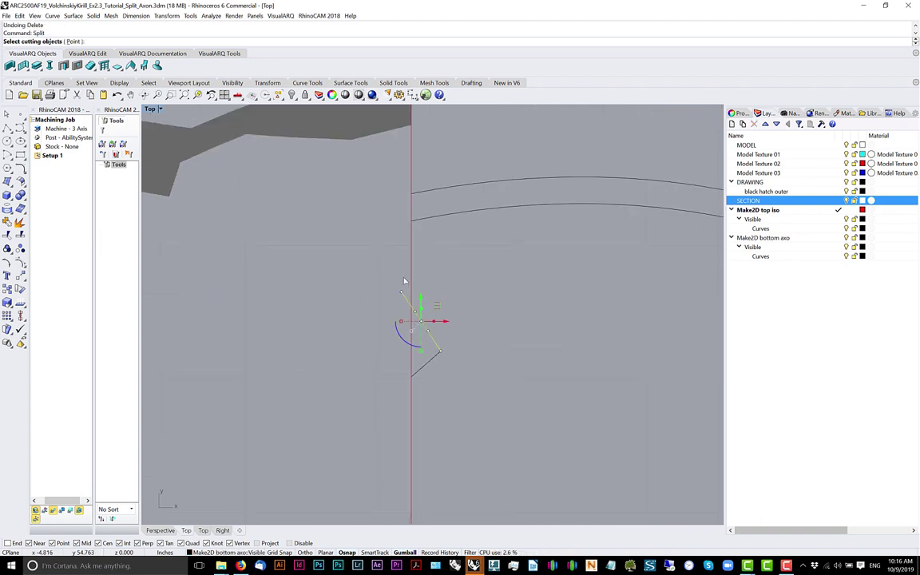
left_click(405, 281)
key("Return")
Project the small diagonal line onto the construction plane, deleting the input object
scroll(393, 320, "down", 2)
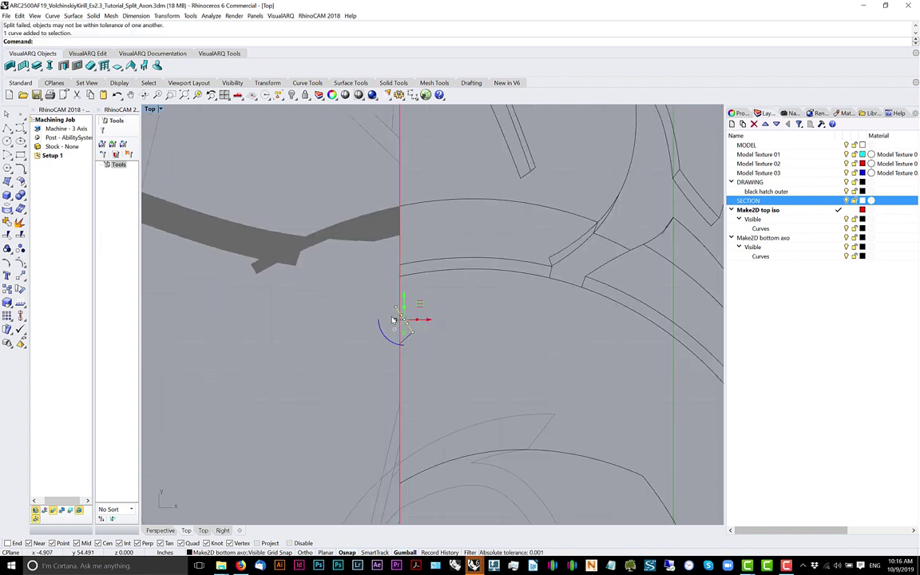
type("ProjectToCPlane")
key("Return")
type("yes")
key("Return")
Split the small diagonal line with the vertical cut line and delete the piece left of it
type("Split")
key("Return")
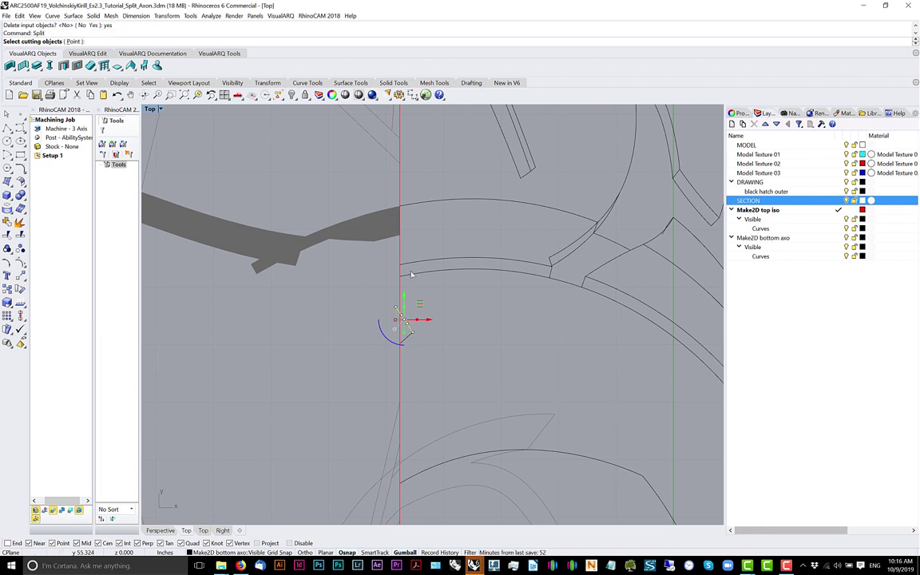
left_click(409, 275)
key("Return")
scroll(396, 307, "up", 4)
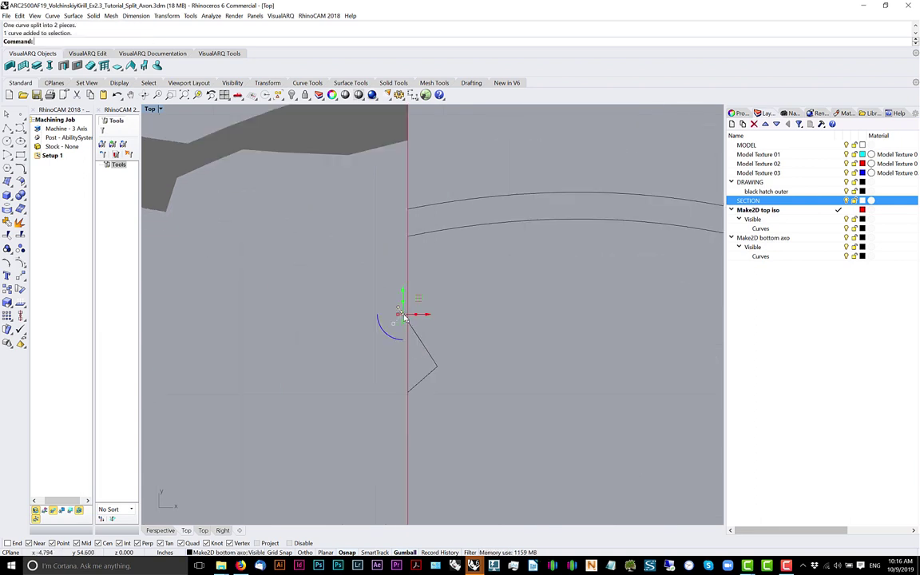
key("Delete")
Move the black curves right of the cut line to the "Make2D bottom axo" layer
scroll(406, 308, "down", 5)
scroll(429, 419, "up", 2)
scroll(436, 386, "down", 2)
scroll(436, 385, "down", 2)
left_click_drag(419, 237, 523, 455)
left_click(773, 237)
right_click(773, 238)
left_click(822, 393)
Set the color of the "Make2D bottom axo" layer to Blue
left_click(862, 238)
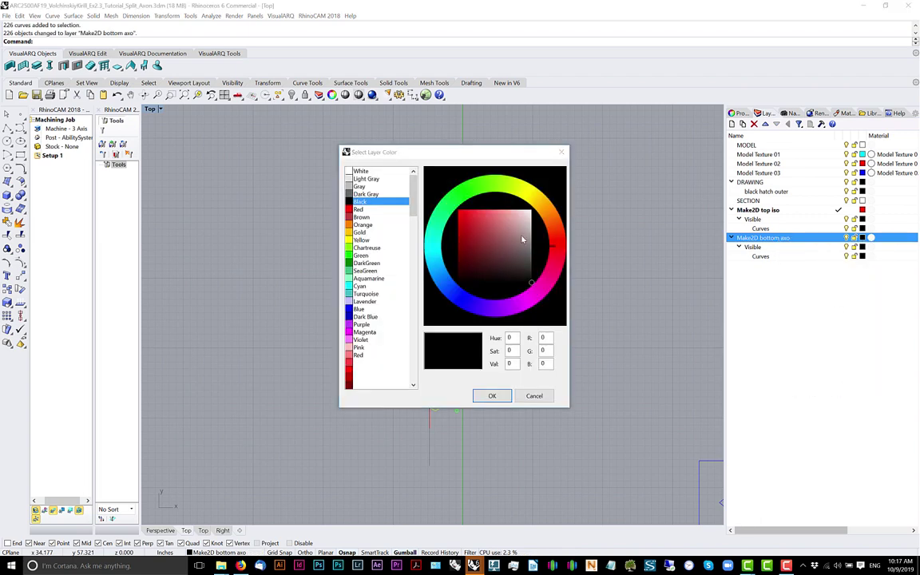
left_click(358, 309)
left_click(492, 396)
Paste the cut section hatches back into the drawing
scroll(464, 231, "up", 4)
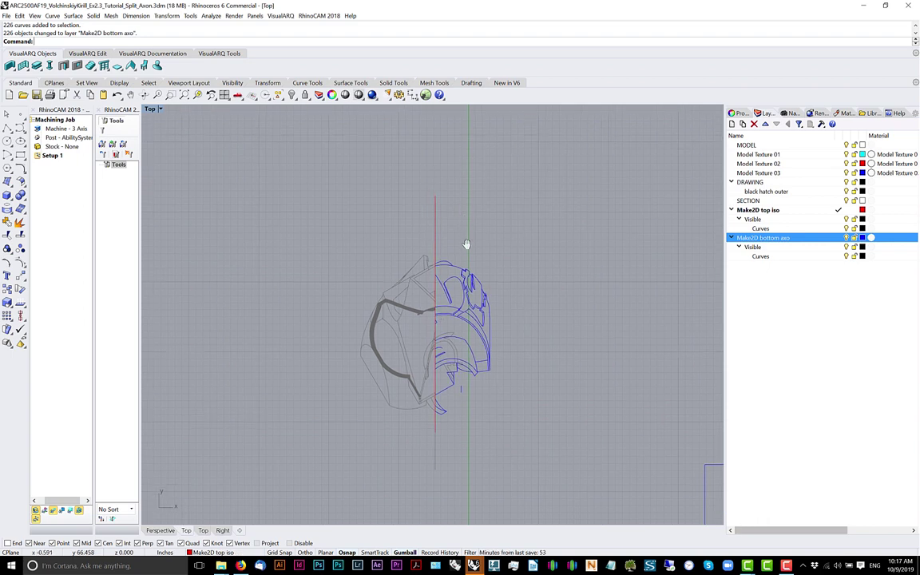
key("ctrl+v")
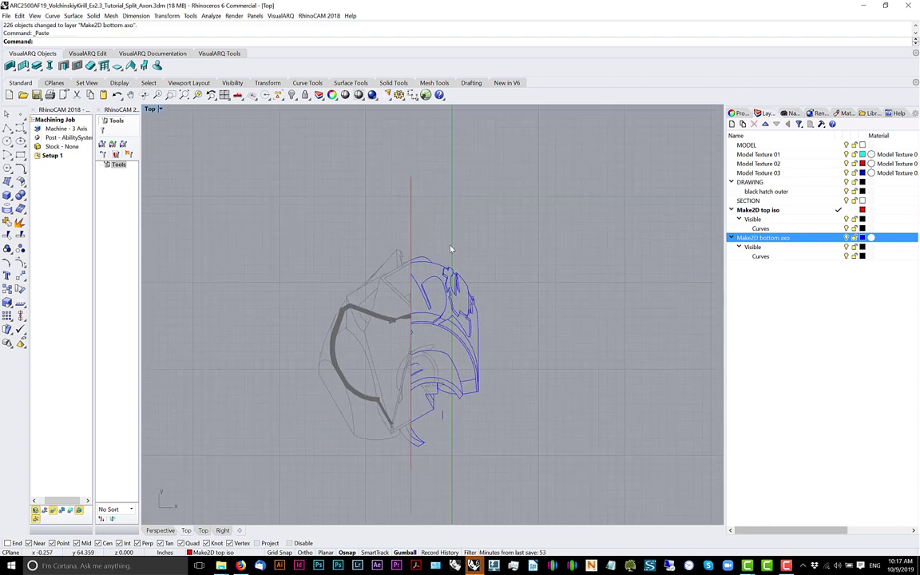
scroll(427, 348, "up", 3)
scroll(427, 348, "down", 2)
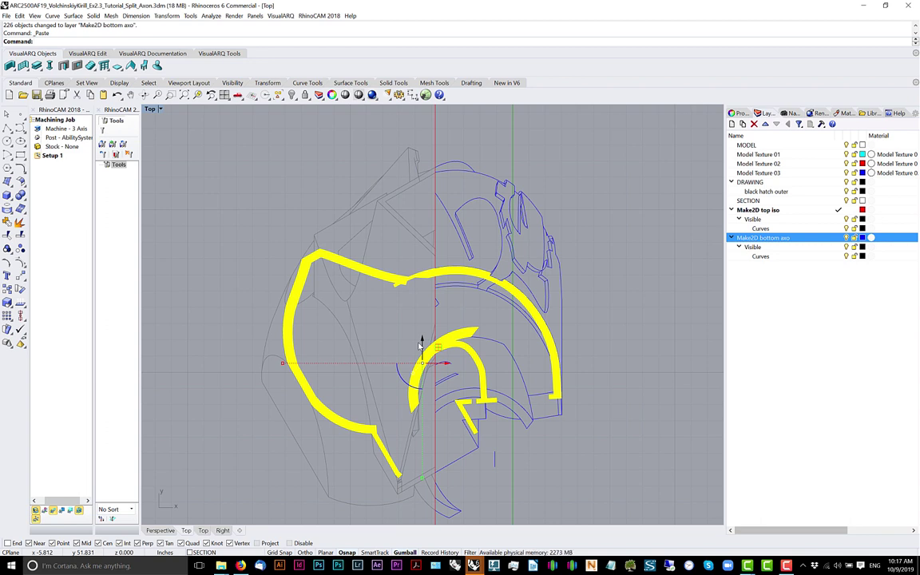
Invert the selection and lock everything except the pasted section hatches
type("L")
key("BackSpace")
key("BackSpace")
type("Invert")
key("Return")
type("Lock")
key("Return")
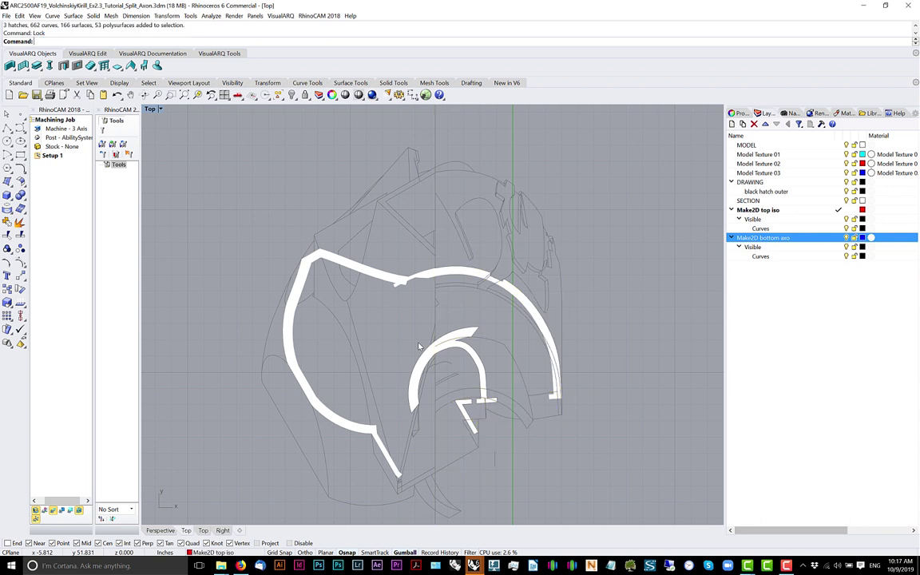
Move the three section hatches to the "Make2D bottom axo" layer
scroll(418, 345, "down", 3)
left_click_drag(259, 205, 519, 404)
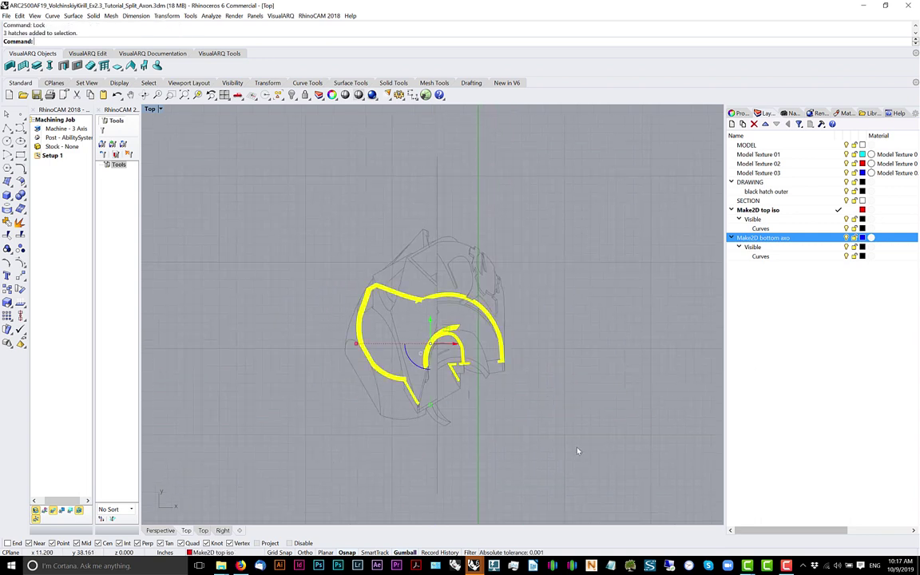
right_click(796, 238)
left_click(828, 393)
scroll(452, 243, "up", 2)
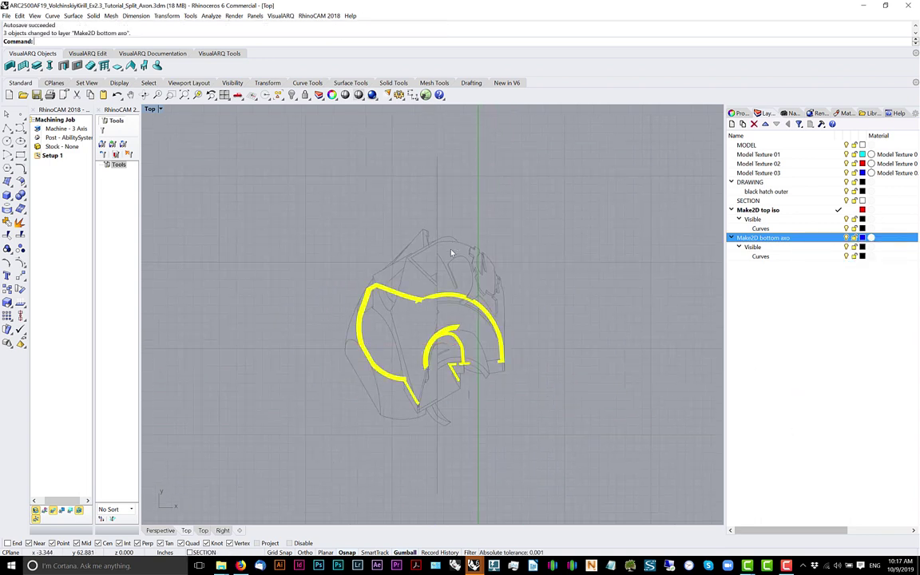
Duplicate the borders of the three section hatches with DupBorder
scroll(454, 258, "up", 1)
type("DupBorder")
key("Return")
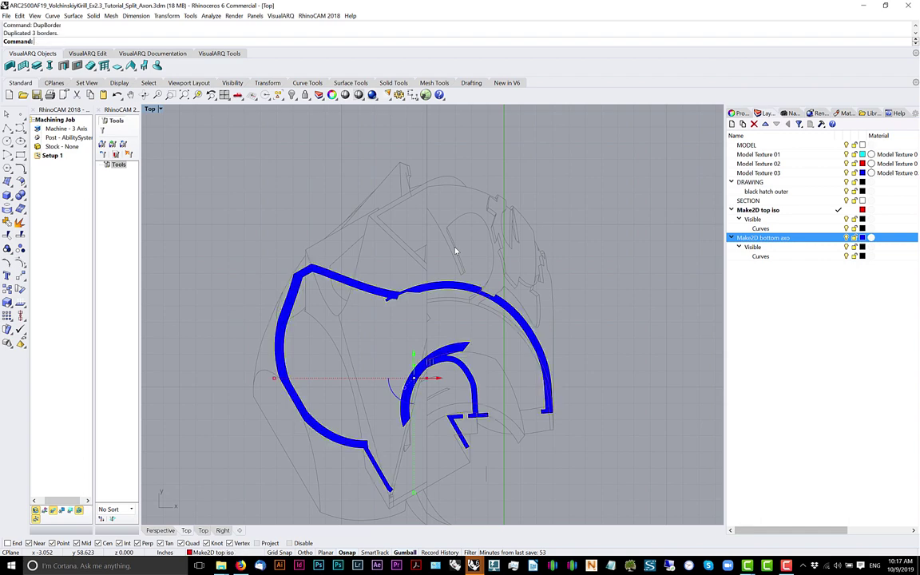
scroll(379, 254, "up", 4)
scroll(399, 256, "down", 3)
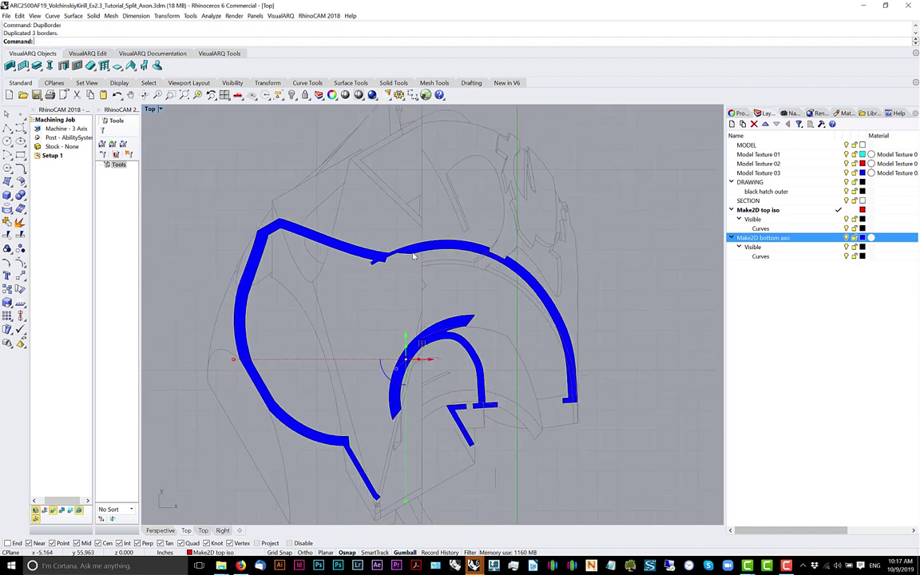
Draw a vertical polyline about 32 in long over the locked cut line, spanning the whole drawing
scroll(415, 256, "down", 5)
left_click(7, 128)
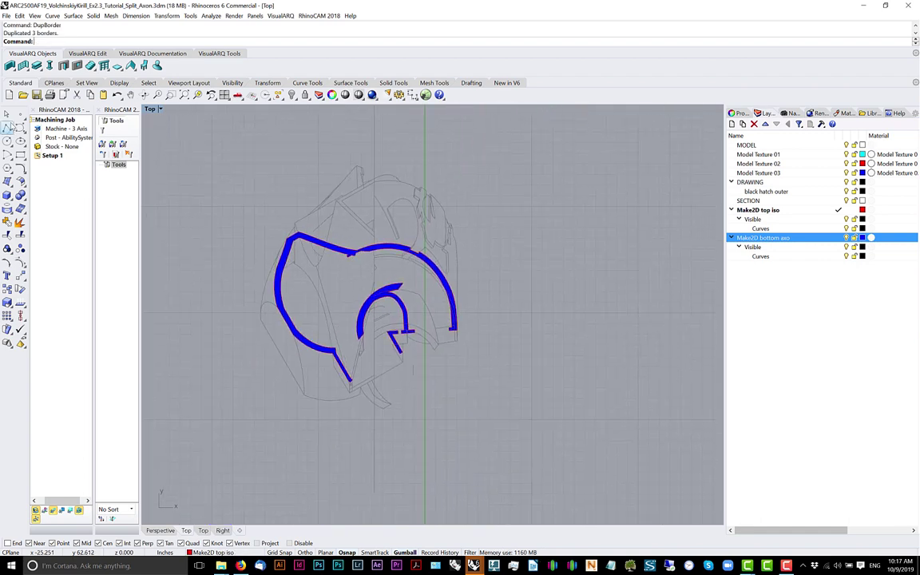
left_click(373, 134)
right_click_drag(369, 479, 387, 385)
scroll(387, 387, "down", 2)
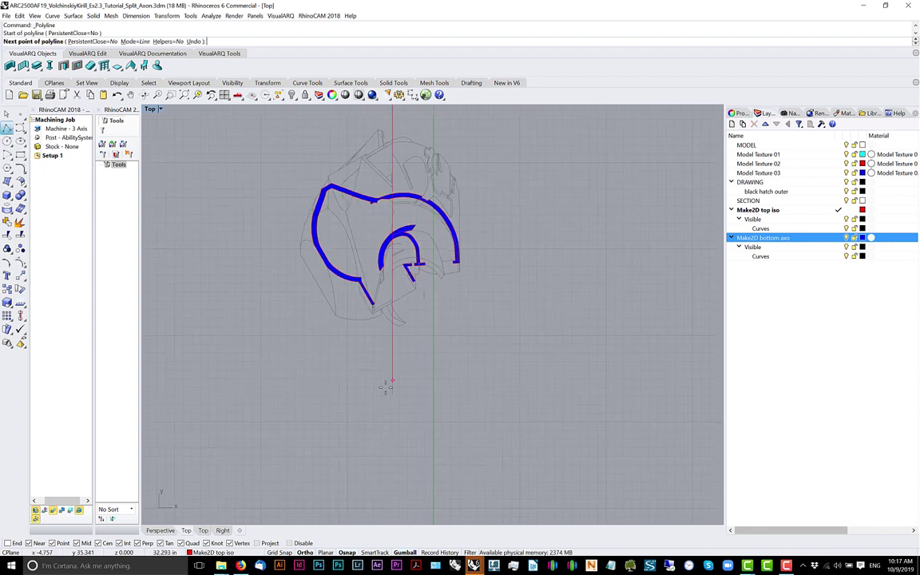
left_click(391, 385)
key("Return")
scroll(415, 280, "up", 4)
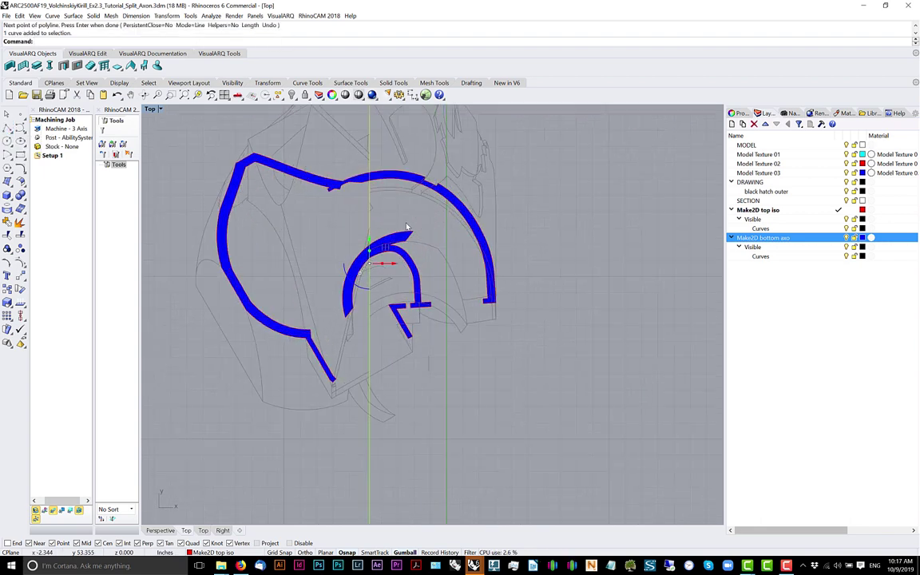
Delete the three full section hatches on the "Make2D bottom axo" layer, keeping their border curves
scroll(382, 315, "up", 3)
scroll(395, 275, "down", 3)
scroll(407, 276, "up", 1)
scroll(411, 256, "down", 3)
scroll(411, 267, "up", 4)
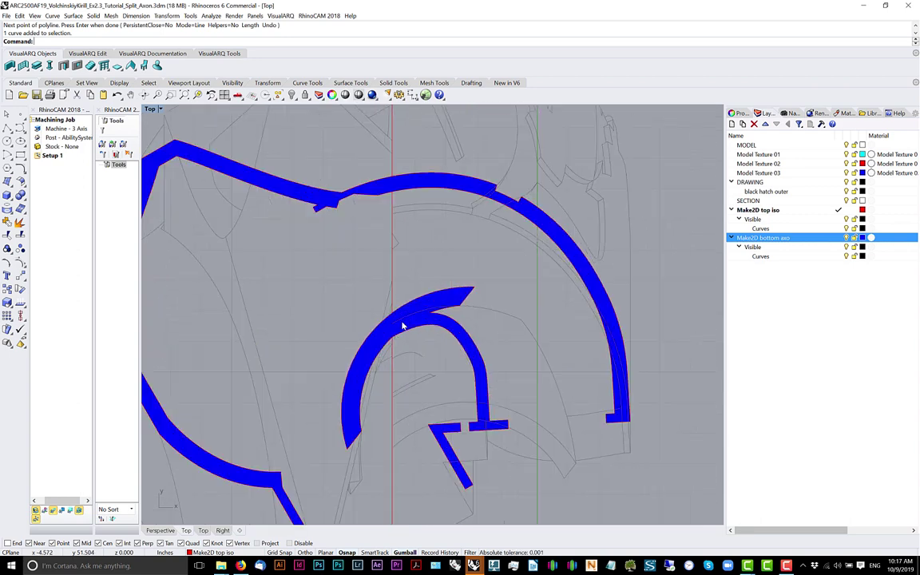
left_click(403, 324)
left_click(439, 183)
scroll(475, 249, "down", 3)
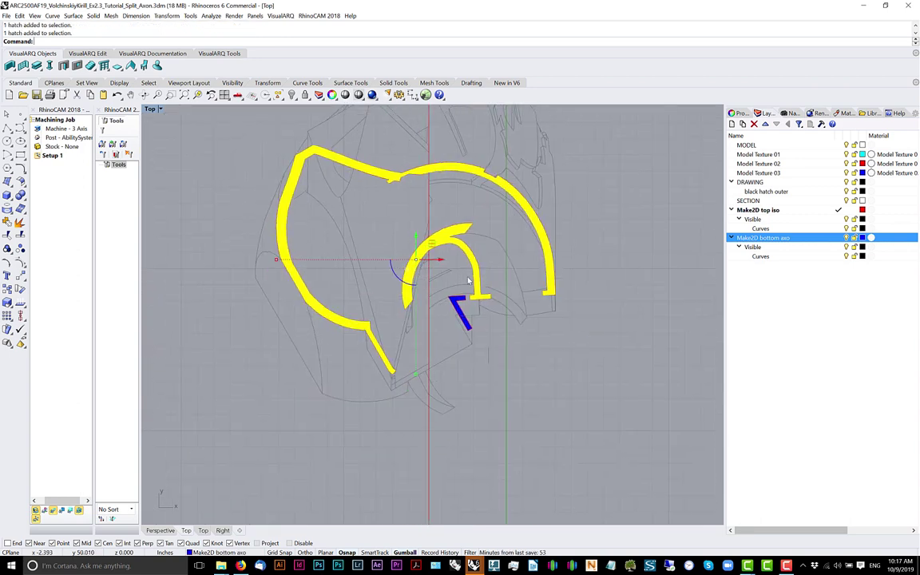
scroll(427, 371, "up", 5)
left_click(433, 368)
key("Delete")
Run CurveBoolean on the section borders and cut line, keeping the regions right of the line, and make "Make2D bottom axo" the current layer
scroll(433, 372, "up", 1)
scroll(434, 371, "down", 6)
left_click_drag(619, 150, 398, 414)
type("CurveBoolean")
key("Return")
scroll(508, 214, "up", 5)
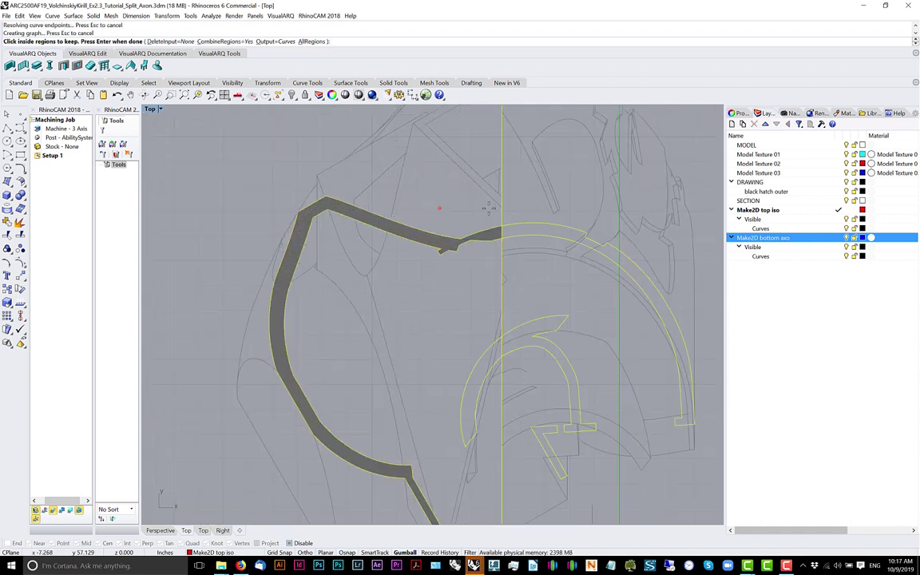
left_click(521, 226)
scroll(486, 298, "up", 4)
left_click(486, 298)
scroll(493, 326, "down", 2)
scroll(489, 327, "up", 2)
scroll(463, 336, "down", 6)
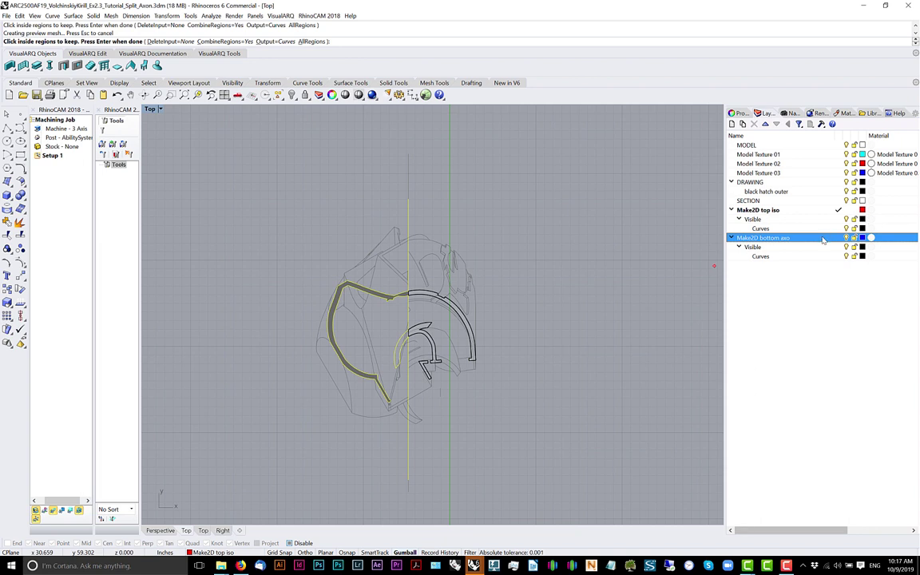
right_click_drag(544, 273, 507, 291)
right_click(506, 292)
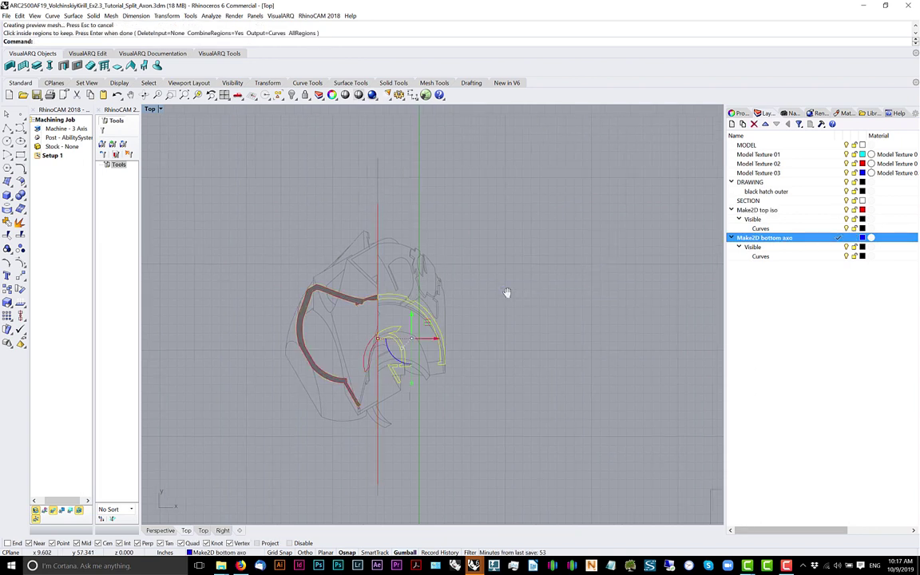
Fill the new section regions right of the cut line with a Solid hatch and delete their outline curves
type("hatch")
key("Return")
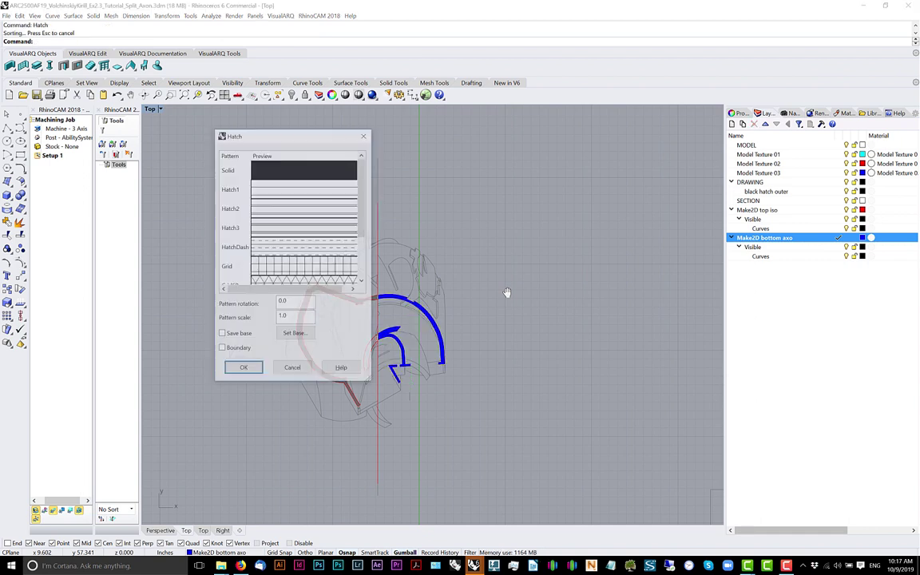
key("Return")
key("Delete")
right_click_drag(415, 289, 434, 285)
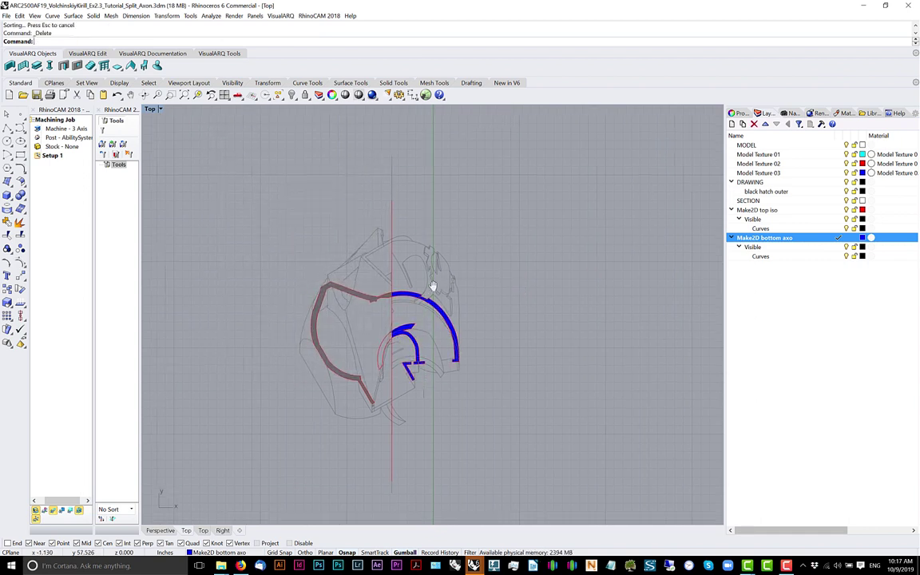
Use CurveBoolean on the inner arch border and cut line to extract the arch region left of the line
scroll(432, 285, "up", 8)
left_click(374, 188)
scroll(387, 200, "down", 4)
right_click_drag(395, 204, 418, 188)
scroll(396, 287, "up", 6)
left_click_drag(375, 296, 337, 385)
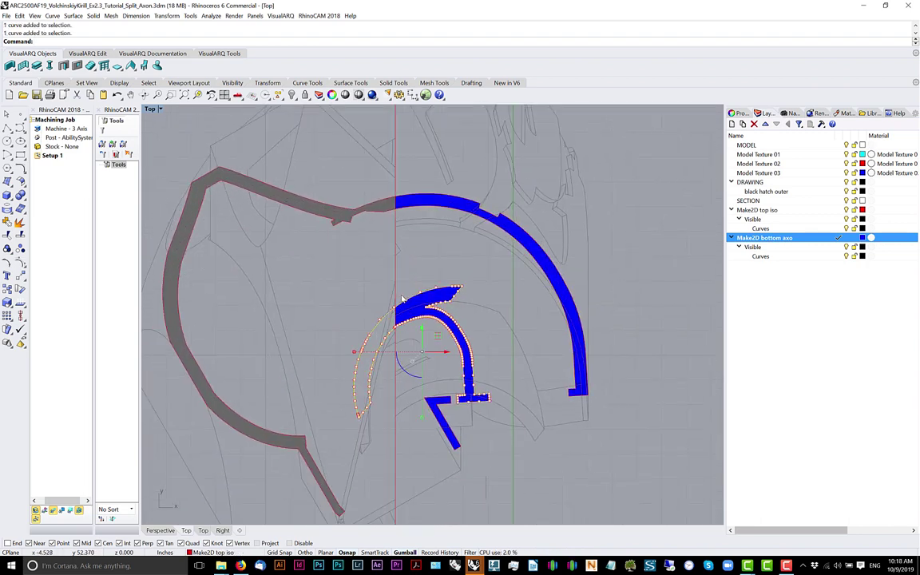
left_click(394, 290, "shift")
type("Boolean")
key("Return")
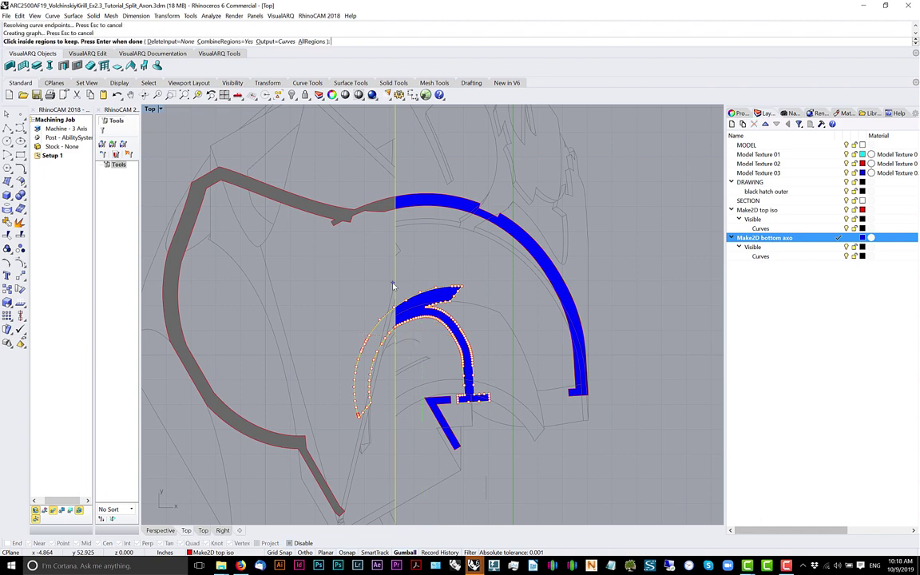
scroll(389, 344, "up", 8)
key("Return")
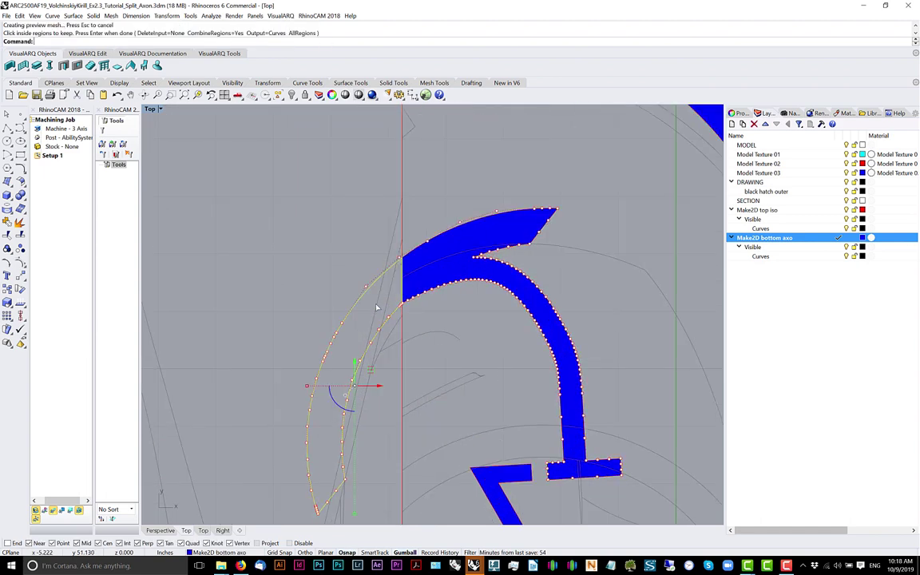
Fill the inner arch's left region with a Solid hatch and move that hatch to the "Make2D top iso" layer
type("Hatch")
key("Return")
key("Return")
left_click(376, 307)
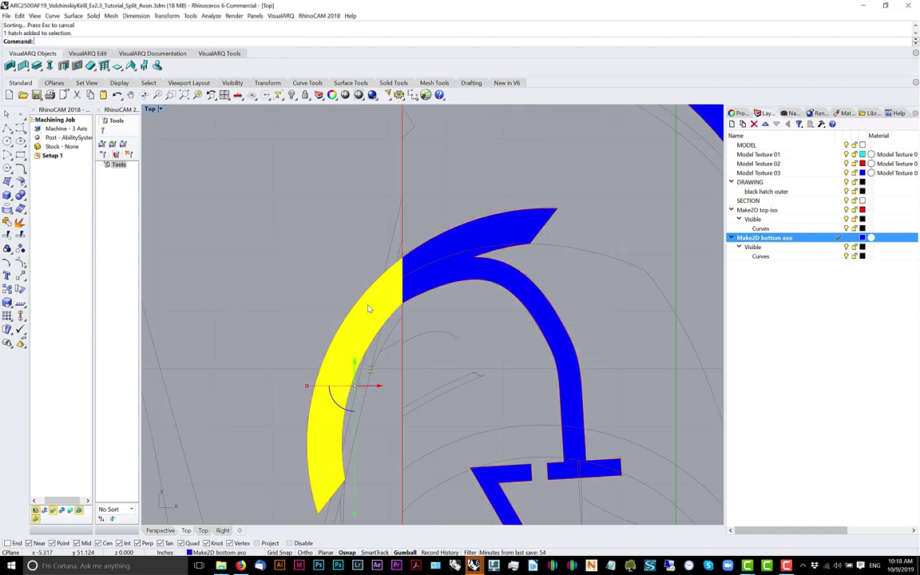
right_click(735, 210)
left_click(786, 353)
Delete the unlocked vertical polyline drawn over the cut line
scroll(416, 252, "down", 7)
scroll(416, 251, "down", 6)
left_click_drag(478, 166, 318, 243)
key("Delete")
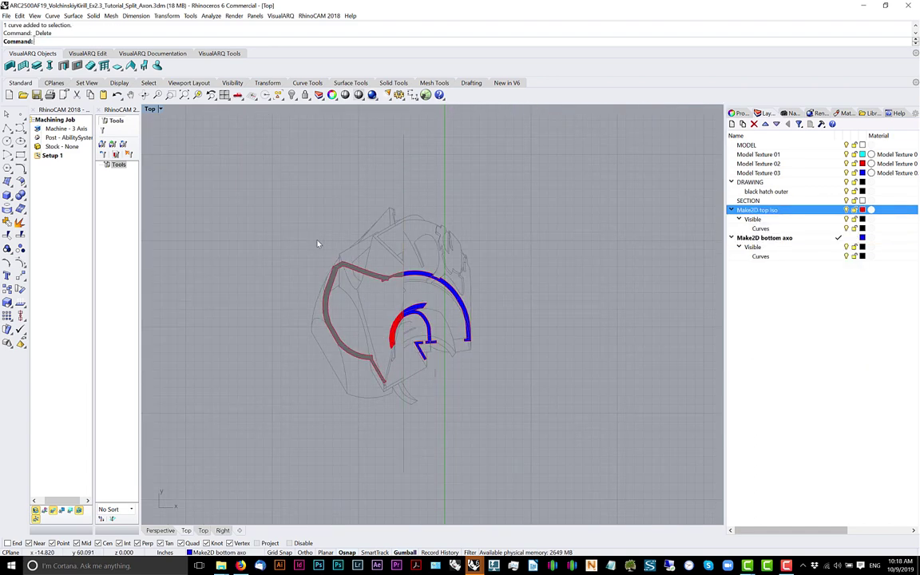
Cut all unlocked hatches using SelHatch, delete the leftover border curves, and paste the hatches back in place
type("SelHay")
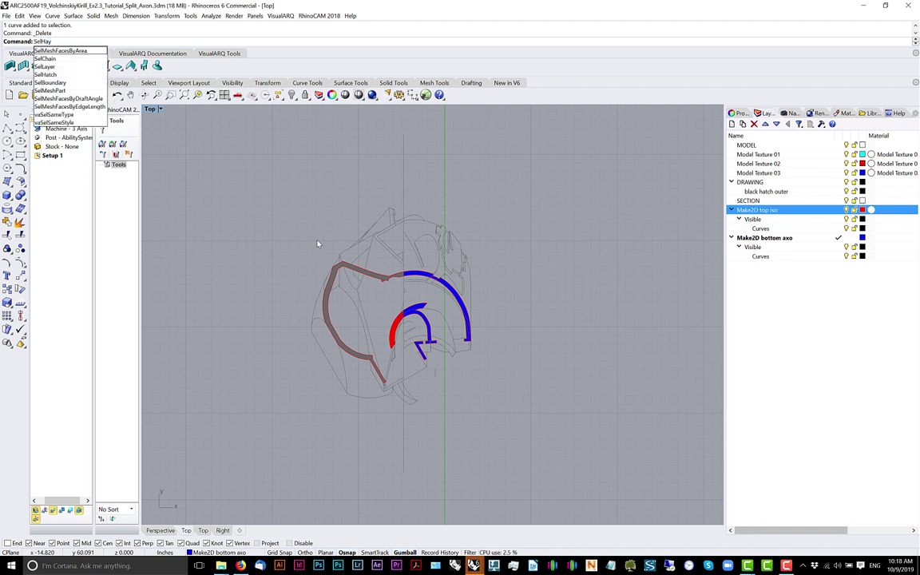
type("tch")
key("Return")
key("ctrl+x")
left_click_drag(530, 227, 142, 465)
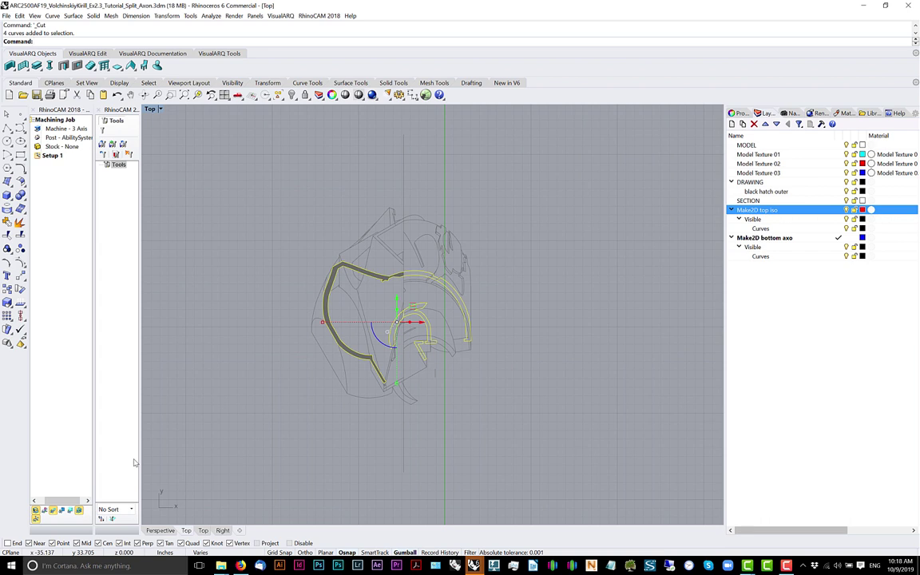
key("Delete")
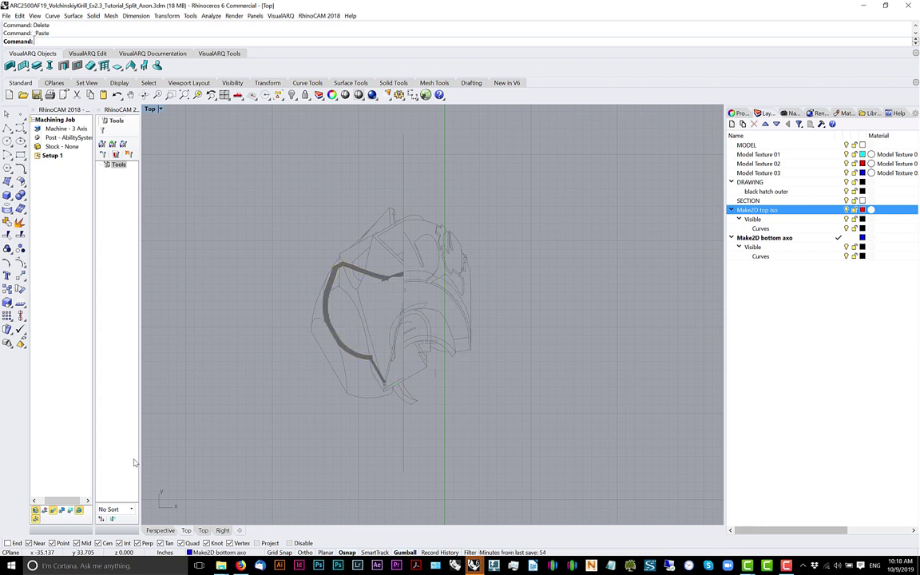
key("ctrl+v")
Unlock all locked objects and clear the selection
type("Unlock")
key("Return")
key("Escape")
right_click_drag(479, 189, 473, 227)
Draw a rectangular frame around the split drawing and move it so it is centered on the vertical cut line
left_click(398, 193)
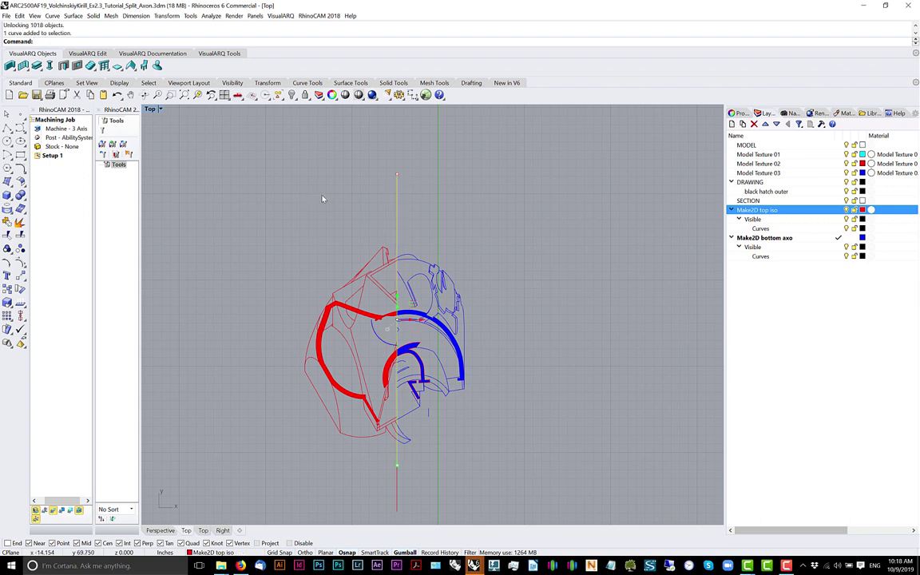
scroll(343, 192, "down", 2)
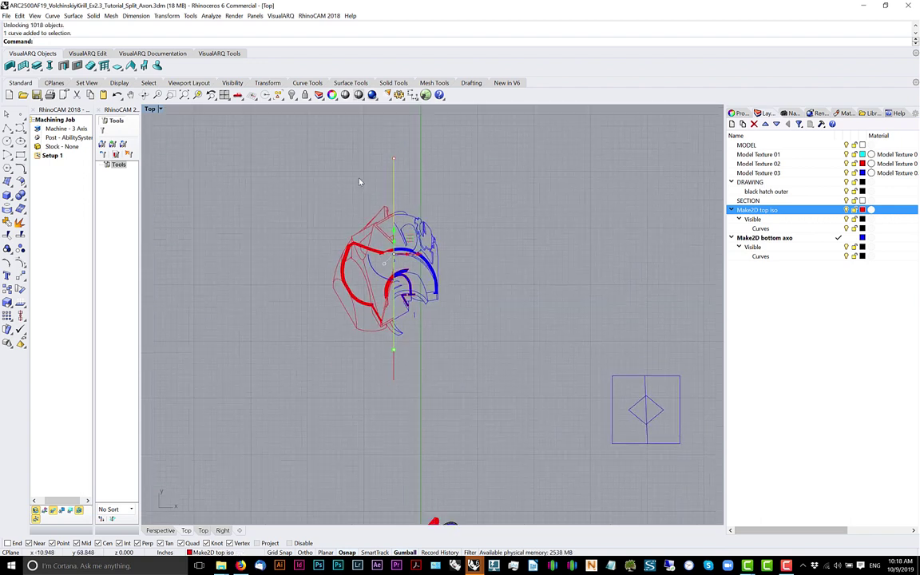
left_click(20, 156)
left_click(302, 187)
left_click(451, 360)
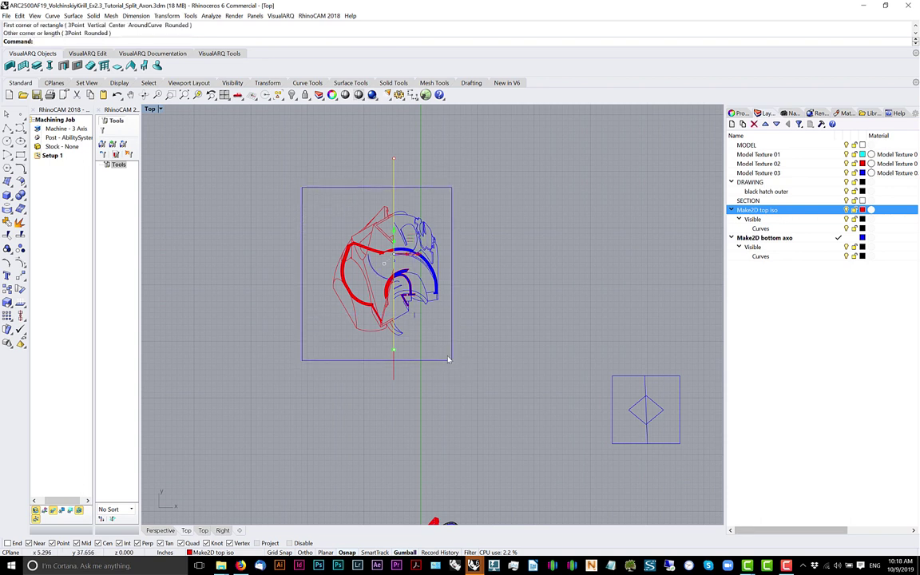
left_click(444, 361)
scroll(381, 267, "up", 6)
left_click_drag(373, 280, 392, 256)
key("Escape")
Examine the framed split drawing, checking how the red and blue halves and section hatches meet along the cut line
scroll(392, 255, "up", 2)
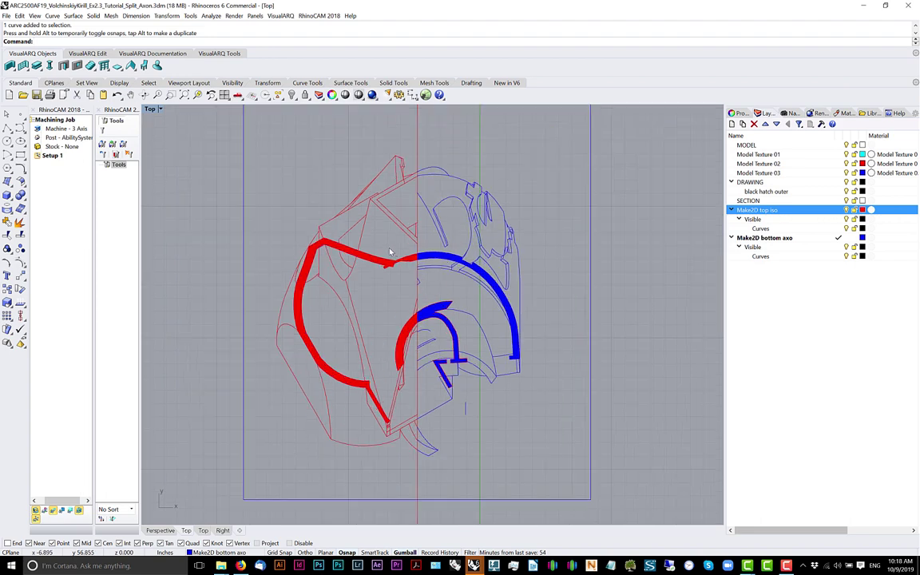
scroll(435, 272, "down", 4)
scroll(409, 260, "up", 4)
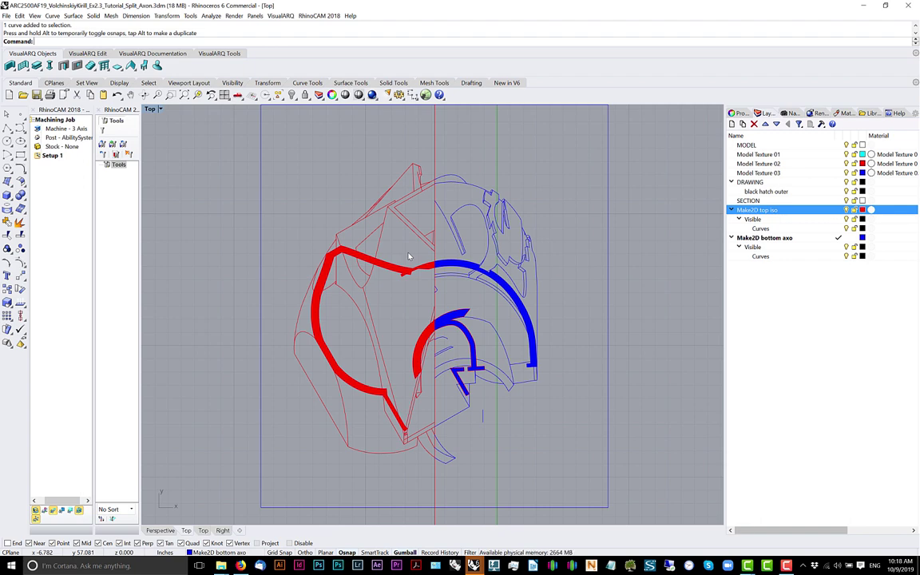
scroll(360, 323, "down", 2)
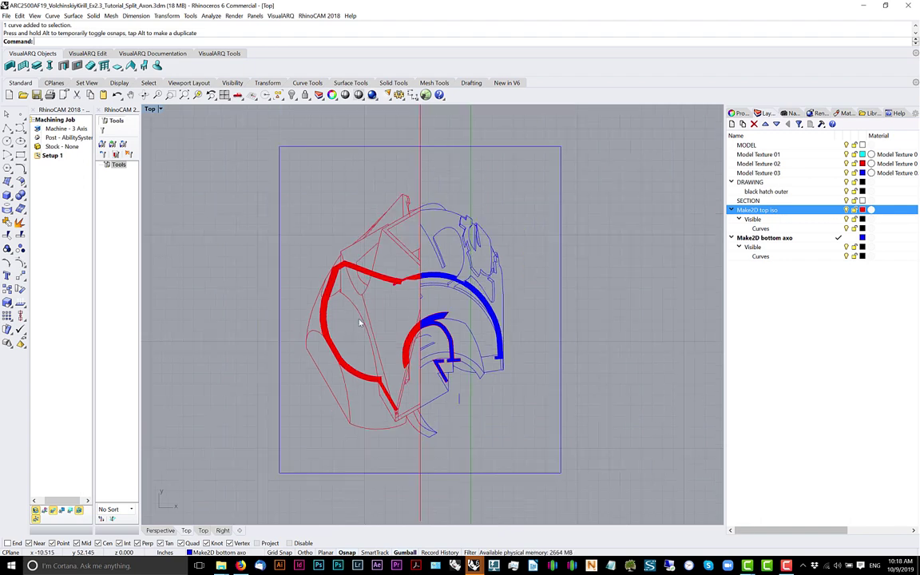
scroll(446, 291, "up", 3)
scroll(443, 292, "down", 2)
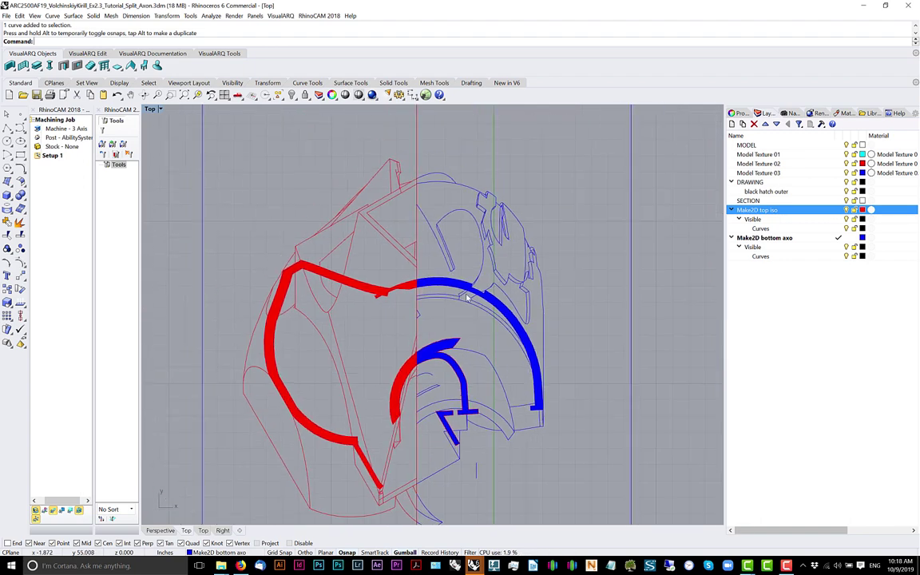
scroll(468, 297, "down", 2)
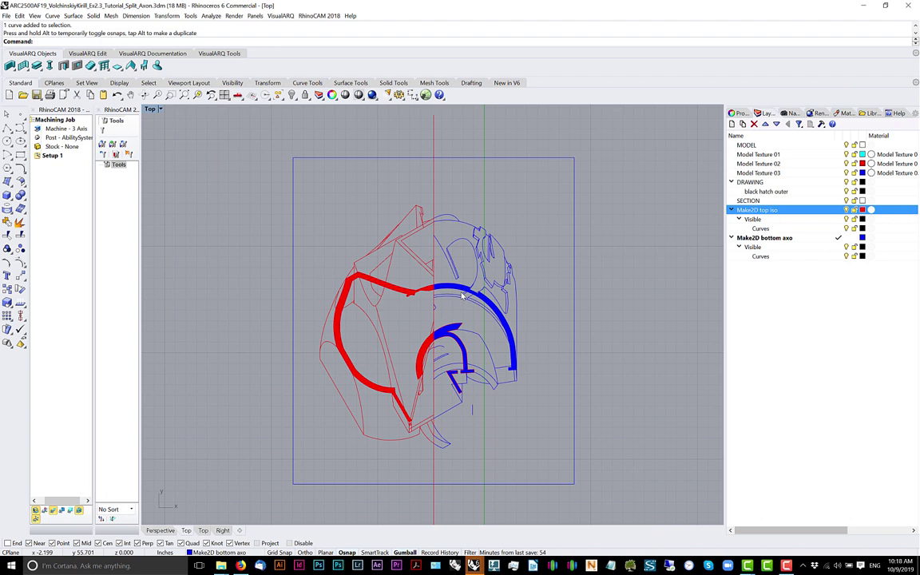
scroll(519, 311, "down", 3)
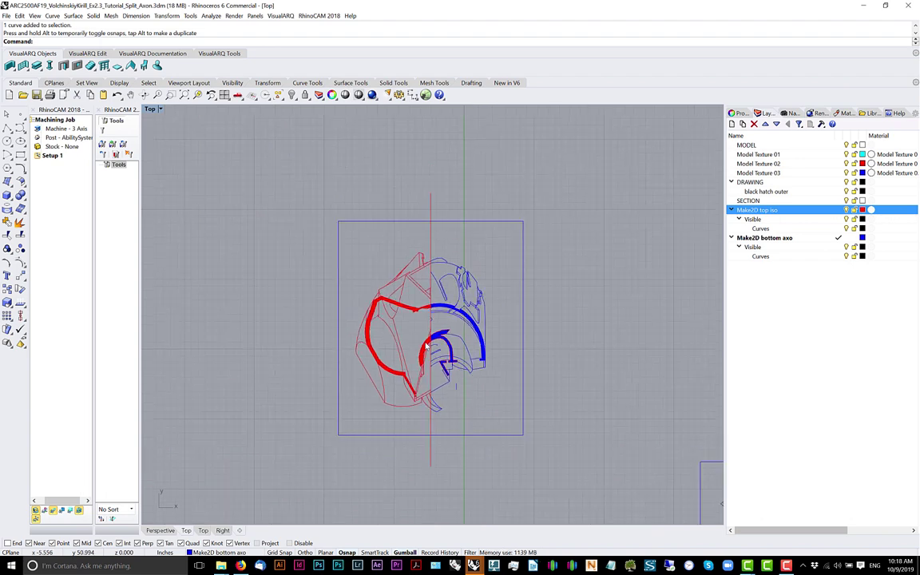
scroll(502, 297, "up", 5)
scroll(502, 297, "down", 4)
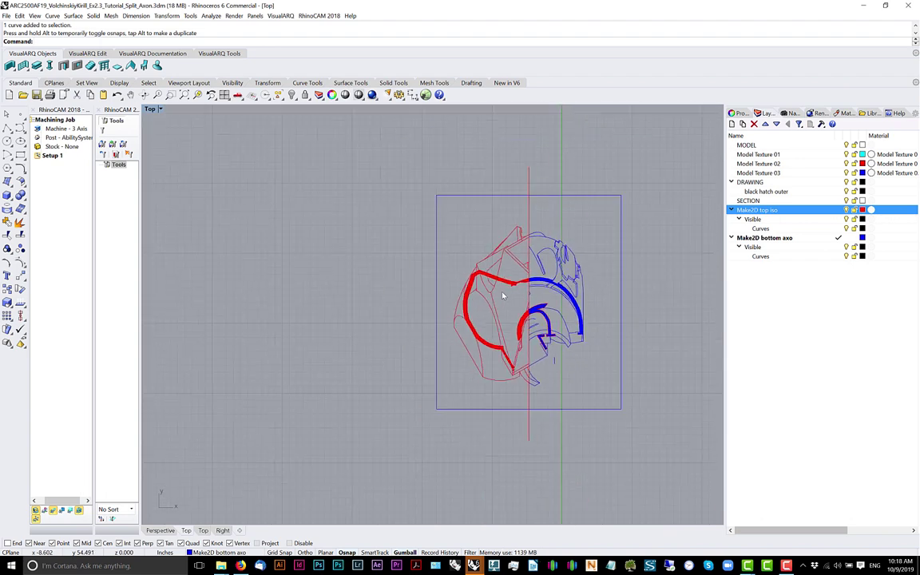
right_click_drag(603, 317, 511, 301)
scroll(471, 294, "down", 10)
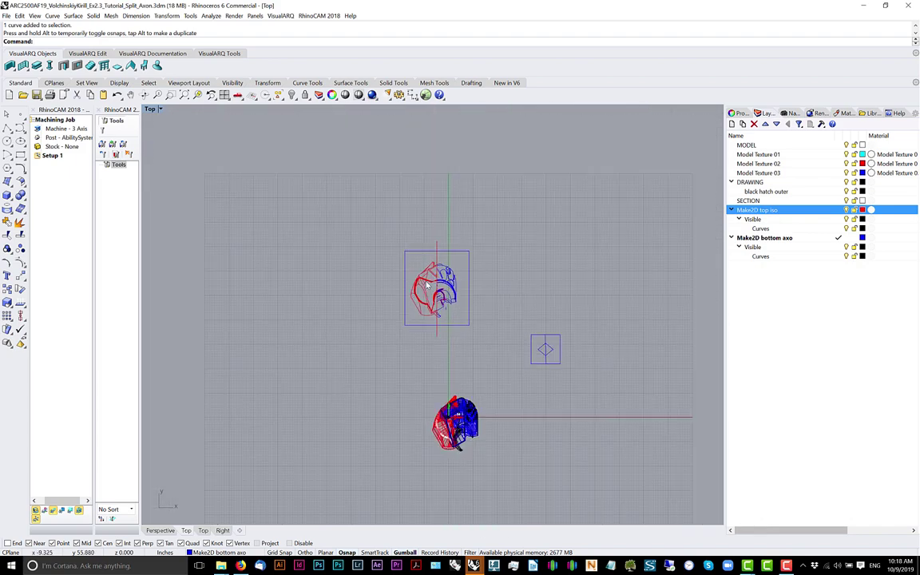
right_click_drag(448, 366, 487, 289)
scroll(486, 289, "up", 7)
Shear the entire slanted helmet model by 45 degrees in the Right view, using origin 0 and a vertical reference line
middle_click(527, 362)
left_click(527, 362)
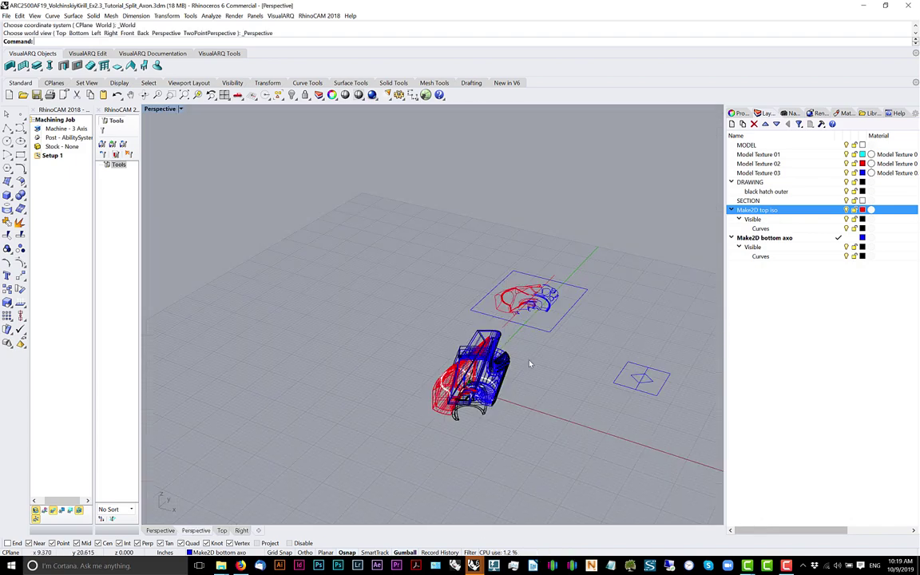
scroll(477, 372, "up", 6)
right_click_drag(480, 420, 552, 452)
scroll(551, 255, "down", 5)
right_click_drag(553, 255, 549, 325)
left_click_drag(535, 237, 291, 501)
middle_click(469, 398)
left_click(472, 401)
scroll(436, 425, "down", 4)
right_click_drag(433, 428, 447, 418)
type("Shear")
key("Return")
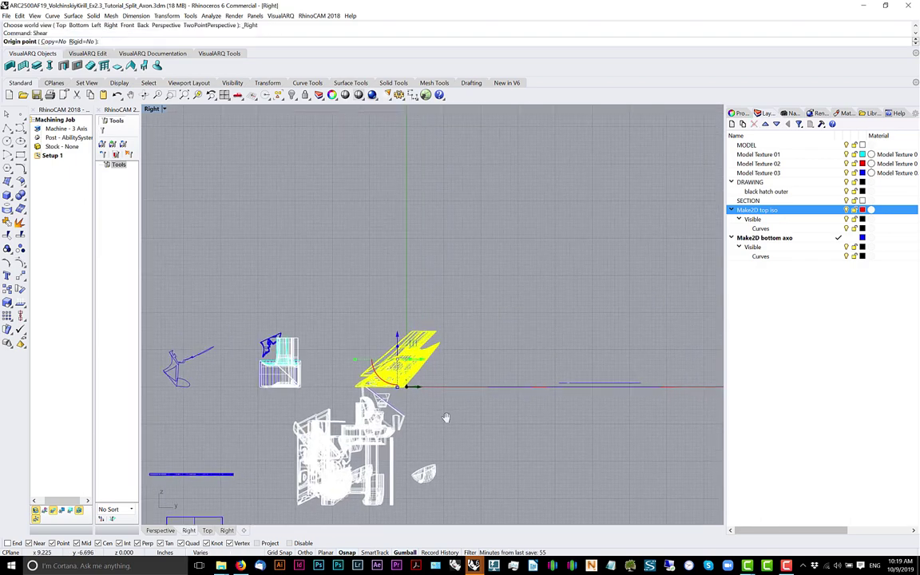
type("0")
key("Return")
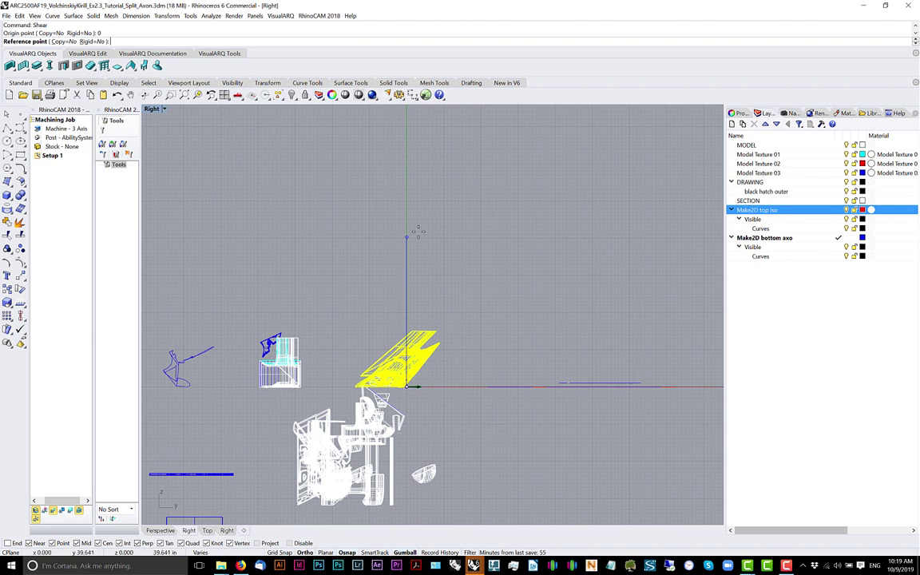
left_click(411, 277)
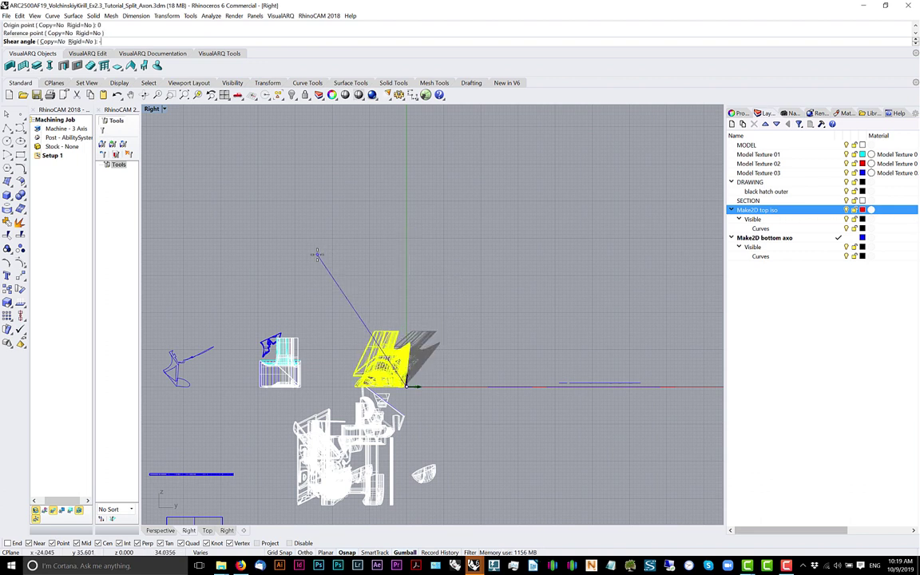
type("45")
key("Return")
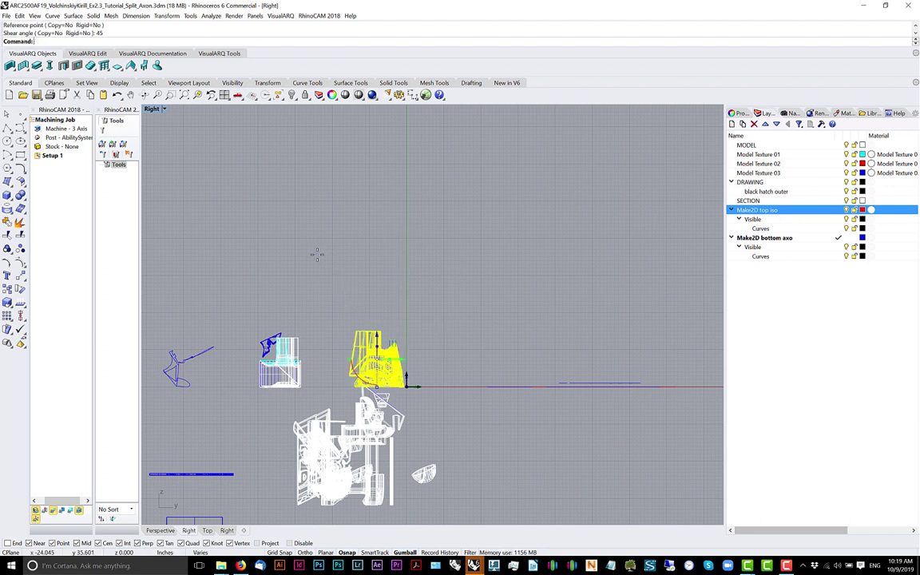
Select the whole sheared-back model in the Perspective view and move it beside the framed split drawing
left_click(394, 279)
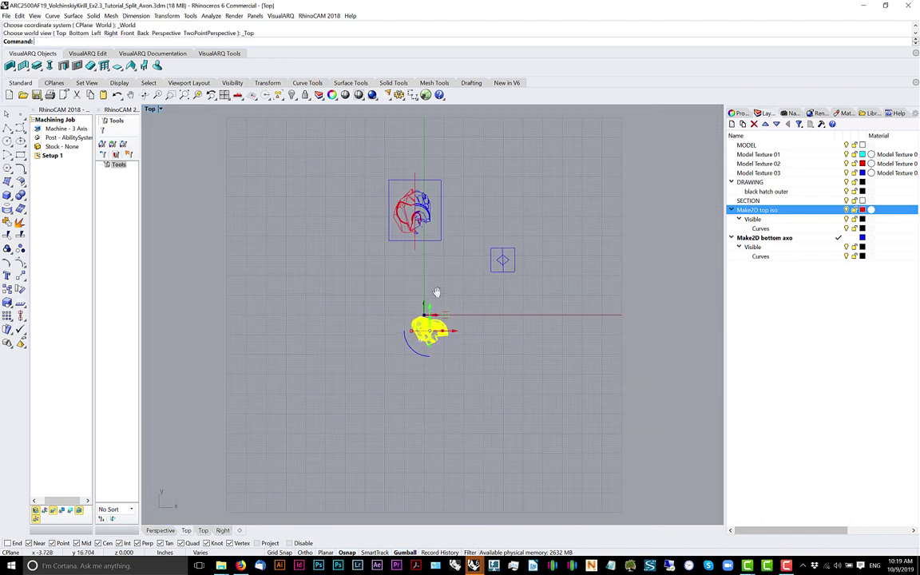
left_click(482, 331)
right_click_drag(496, 345, 447, 339)
left_click_drag(529, 324, 428, 418)
right_click_drag(429, 418, 453, 389)
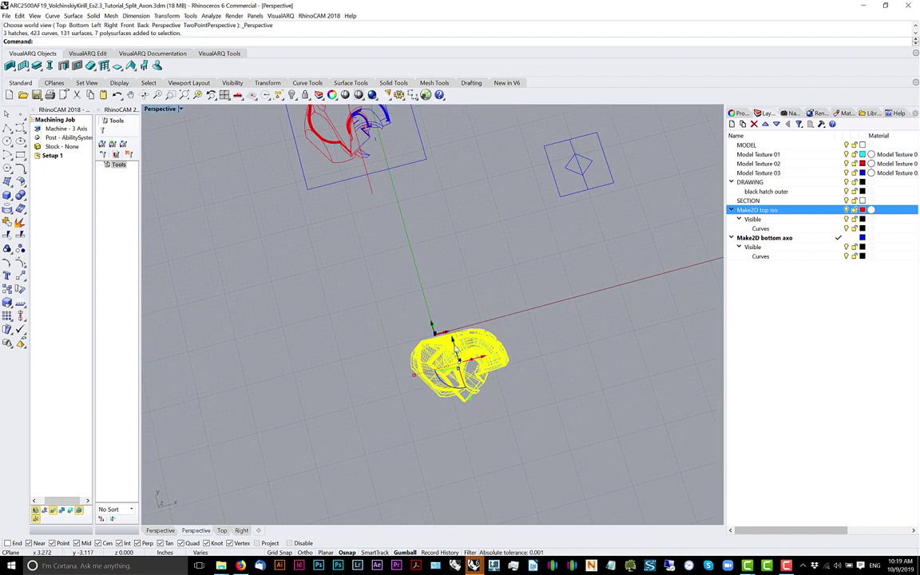
left_click_drag(449, 334, 406, 167)
right_click_drag(407, 166, 356, 370, "shift")
scroll(356, 369, "down", 2)
scroll(356, 370, "up", 3)
left_click_drag(357, 371, 488, 254)
right_click_drag(399, 436, 417, 396)
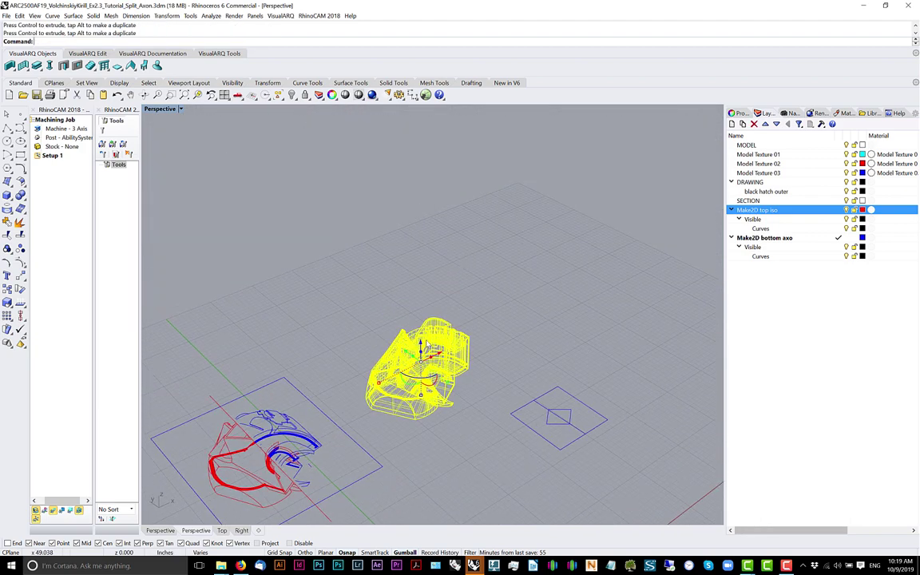
scroll(417, 397, "up", 3)
left_click_drag(434, 384, 437, 364)
Switch to the Top view and set its display mode to Shaded
middle_click(322, 251)
left_click(312, 246)
scroll(333, 276, "down", 4)
right_click_drag(332, 276, 396, 345)
left_click(160, 110)
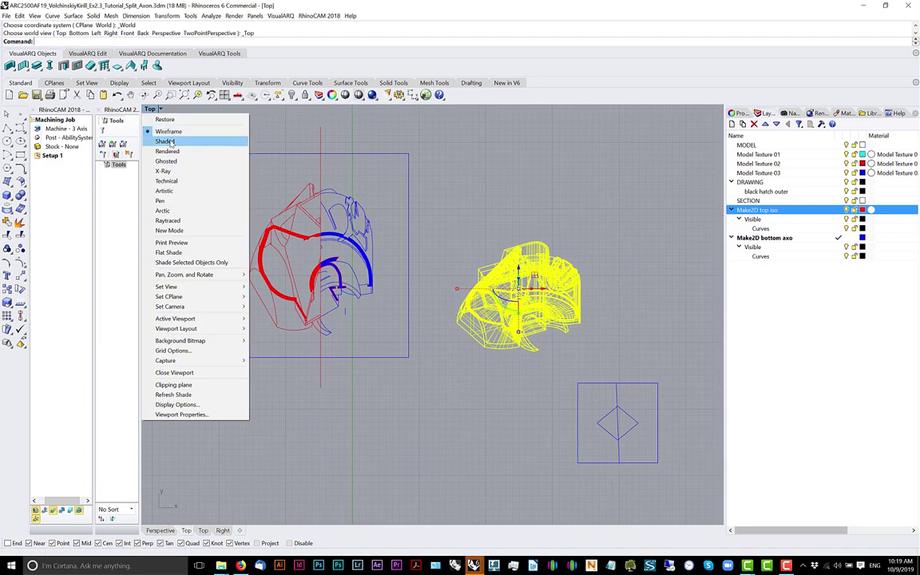
left_click(167, 141)
Compare the shaded helmet model with the framed split drawing beside it in plan
right_click_drag(481, 286, 487, 317)
scroll(502, 312, "up", 2)
scroll(501, 311, "down", 2)
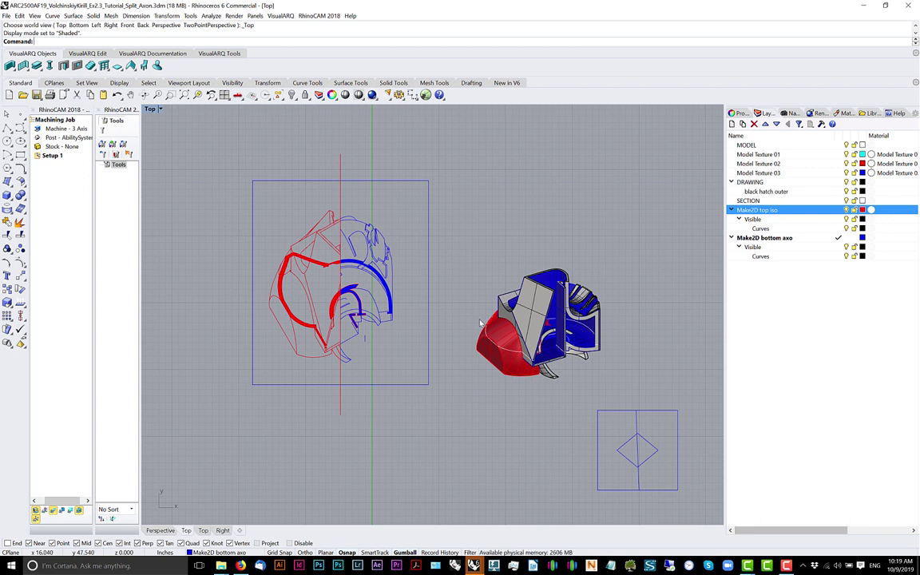
scroll(505, 310, "up", 3)
scroll(505, 310, "down", 2)
right_click_drag(560, 336, 590, 337)
right_click_drag(443, 315, 494, 330)
right_click_drag(415, 239, 371, 238)
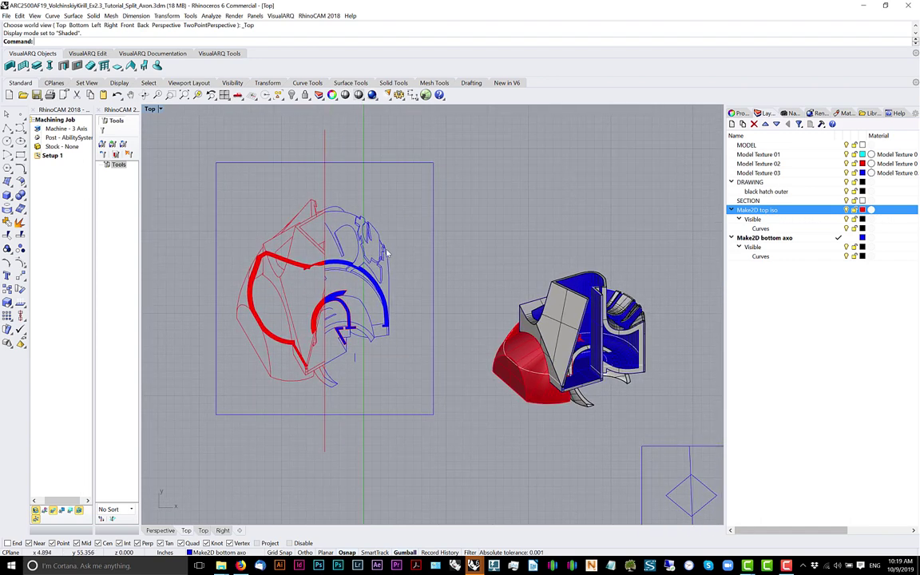
right_click_drag(281, 262, 302, 265)
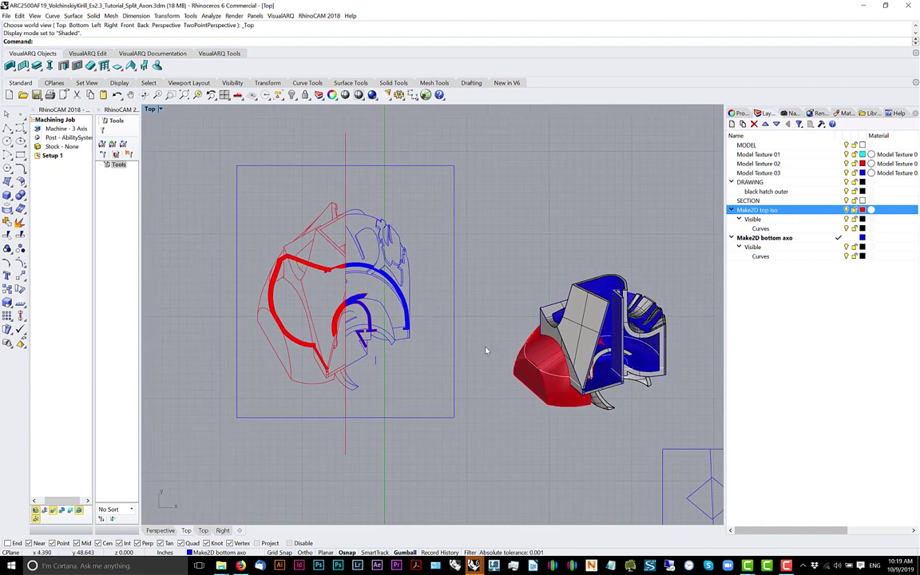
Highlight the grouped section hatches inside the shaded model, compare them with the drawing's hatches, and clear the selection
scroll(543, 359, "up", 4)
left_click(526, 384)
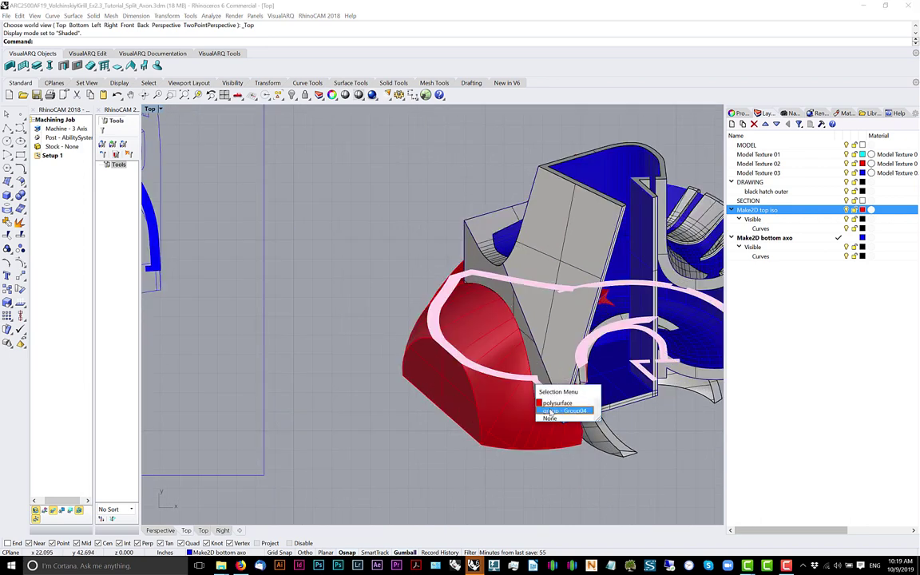
left_click(558, 413)
scroll(516, 341, "down", 4)
right_click_drag(517, 342, 535, 330)
scroll(452, 311, "down", 4)
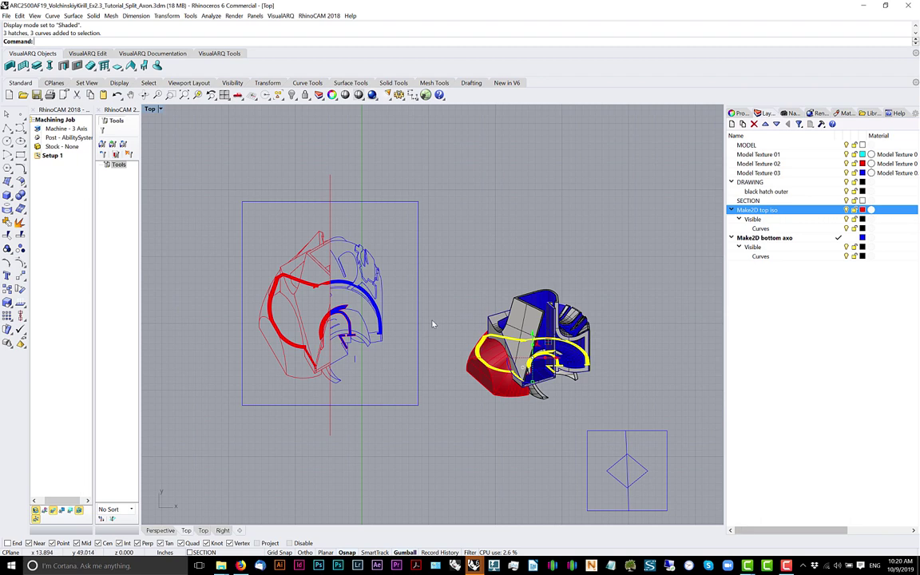
scroll(432, 324, "up", 2)
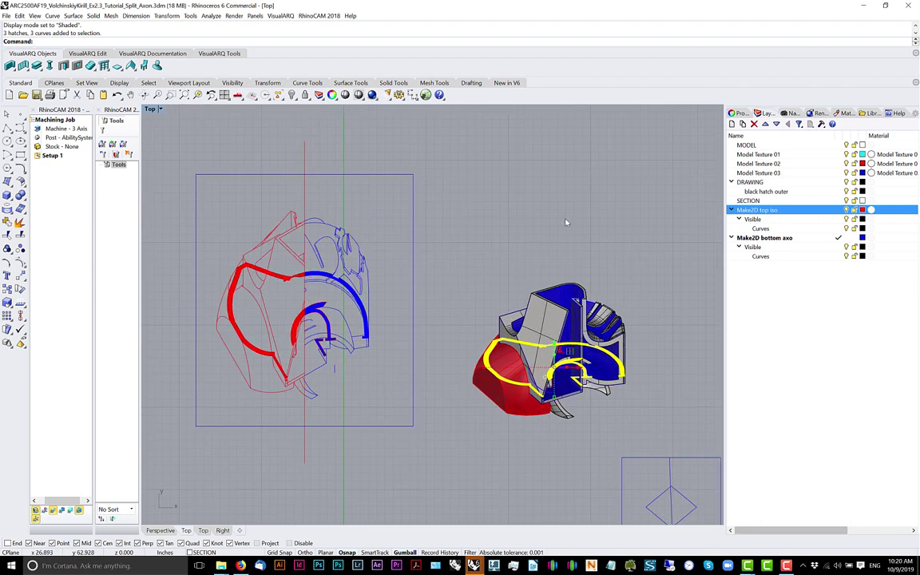
left_click(551, 237)
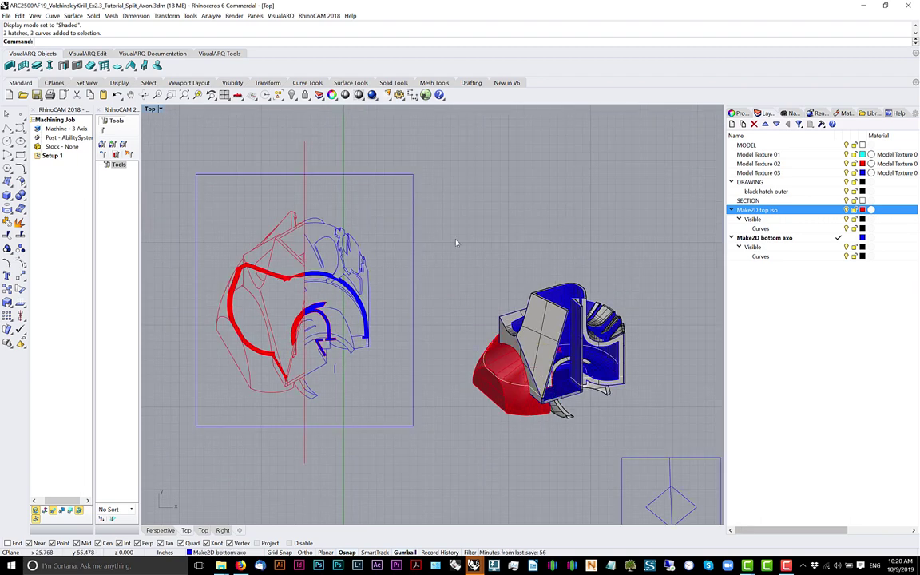
Draw a vertical polyline through the shaded model in the Top view and shift it slightly toward the blue half
left_click(7, 128)
left_click(552, 212)
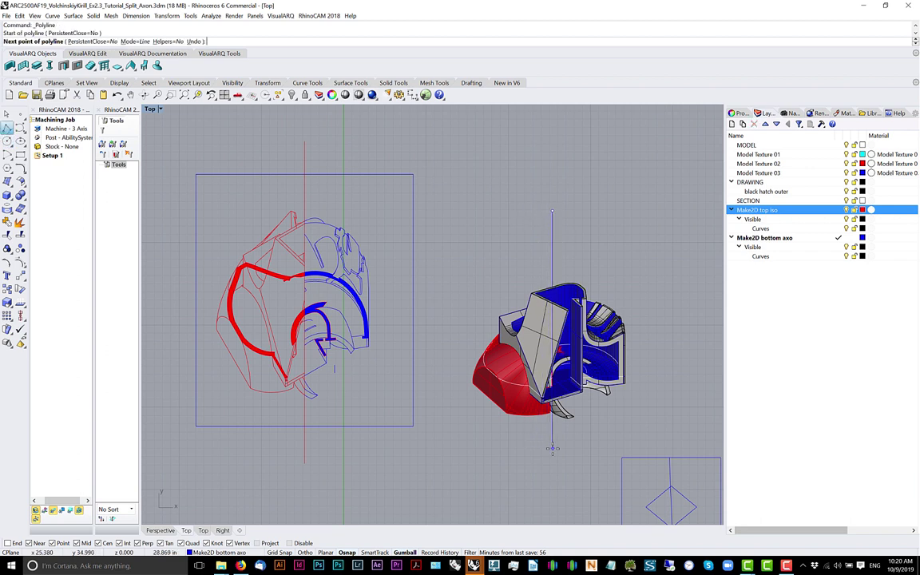
left_click(552, 489)
key("Return")
left_click_drag(568, 468, 528, 475)
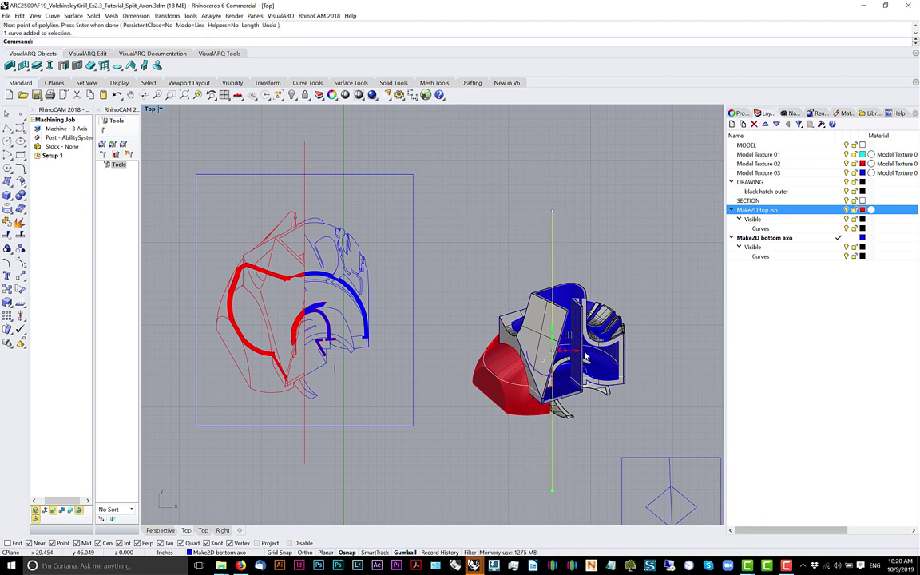
left_click_drag(574, 352, 583, 353)
left_click(541, 251)
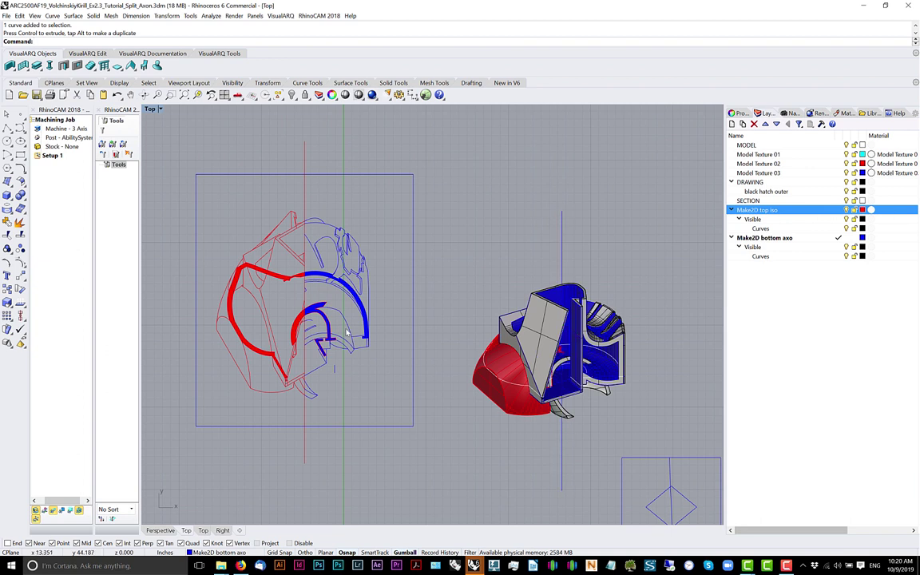
Duplicate the whole shaded model together with its vertical line in the Perspective view, placing the copy on the side away from the drawing
right_click_drag(215, 331, 216, 343)
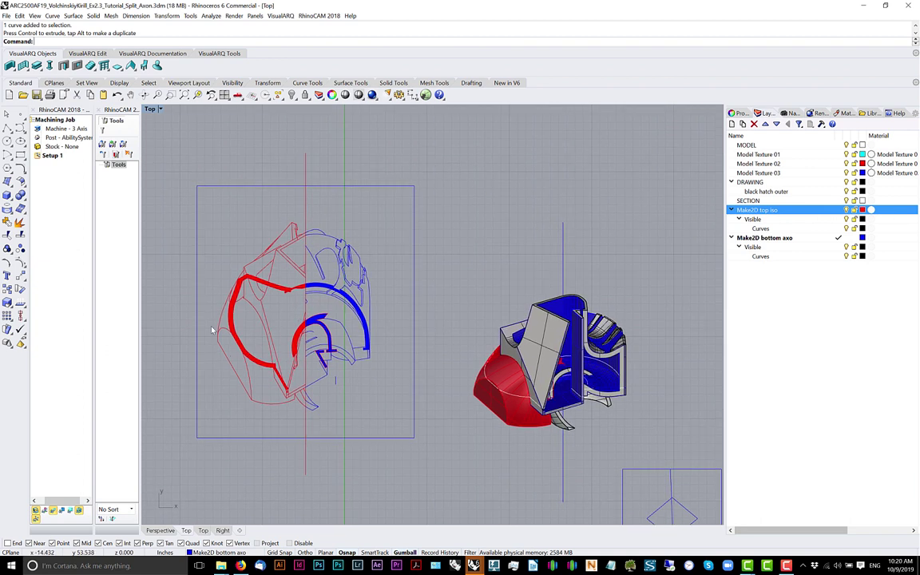
scroll(567, 329, "up", 2)
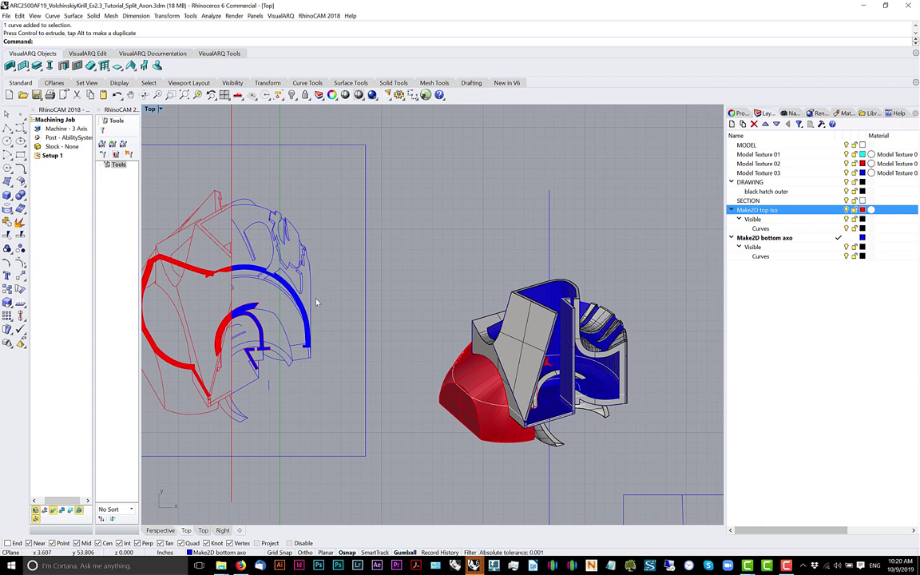
right_click_drag(355, 291, 372, 287)
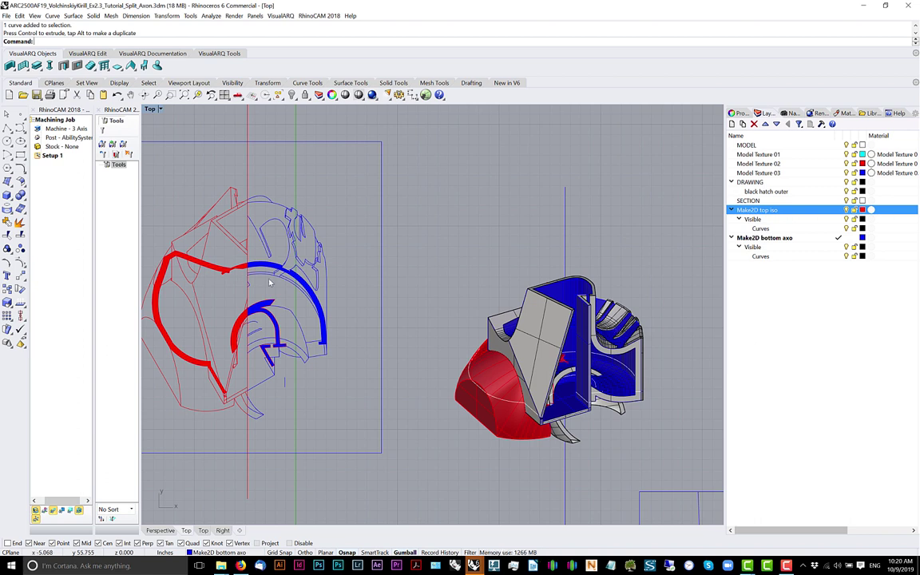
right_click_drag(619, 415, 598, 362)
left_click(602, 353)
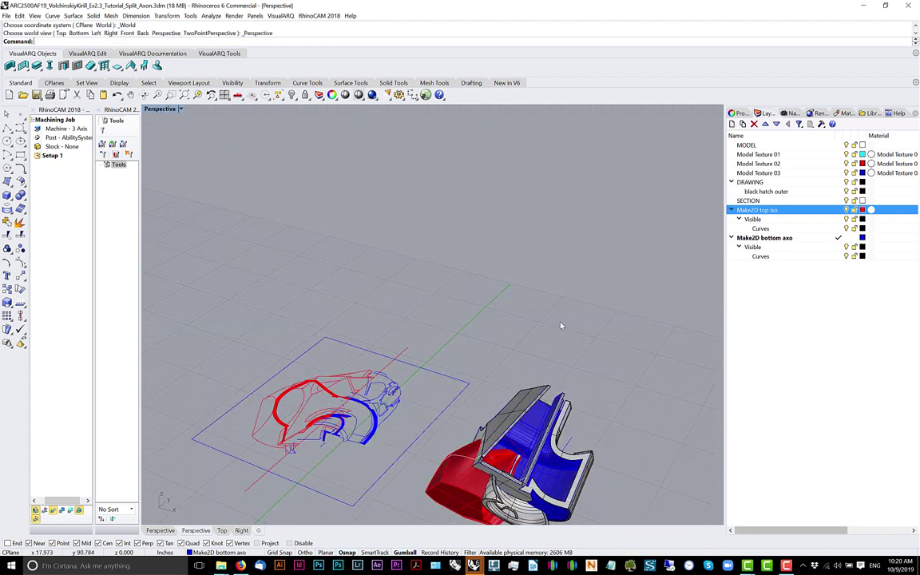
left_click_drag(474, 431, 475, 429)
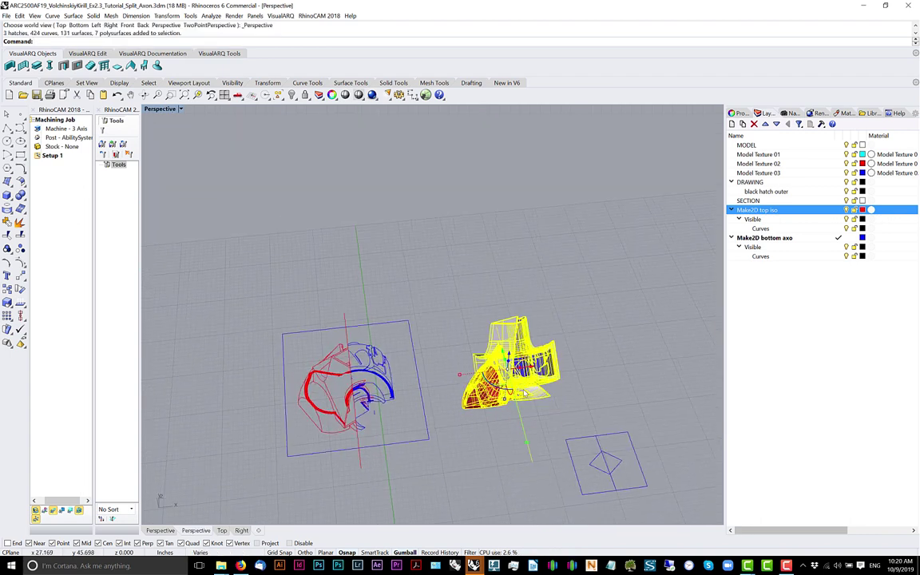
left_click_drag(477, 343, 587, 331)
left_click_drag(641, 363, 647, 361, "alt")
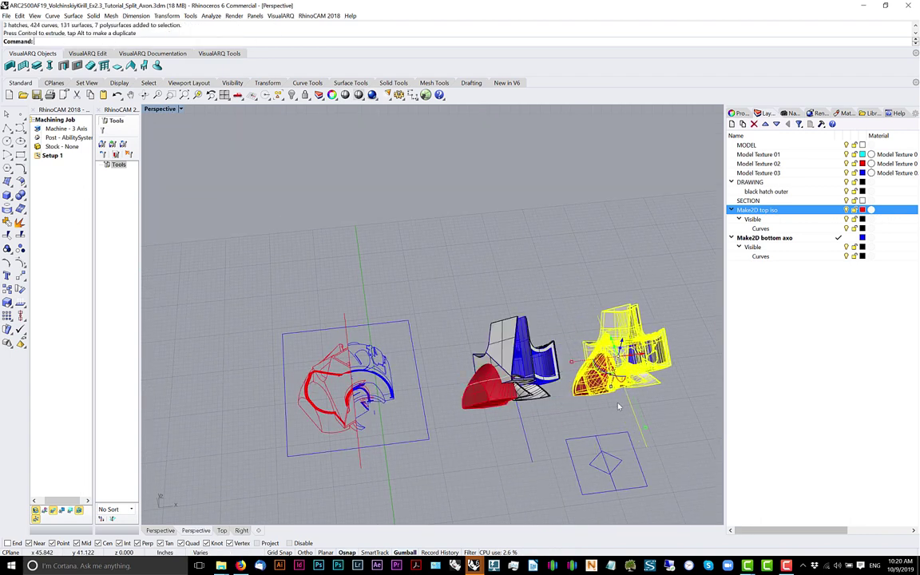
right_click_drag(585, 380, 614, 378)
Flip the copied model and its line upside down and return to the Top view
left_click_drag(596, 328, 610, 307)
middle_click(569, 313)
left_click(573, 314)
left_click(564, 208)
right_click_drag(572, 228, 549, 252)
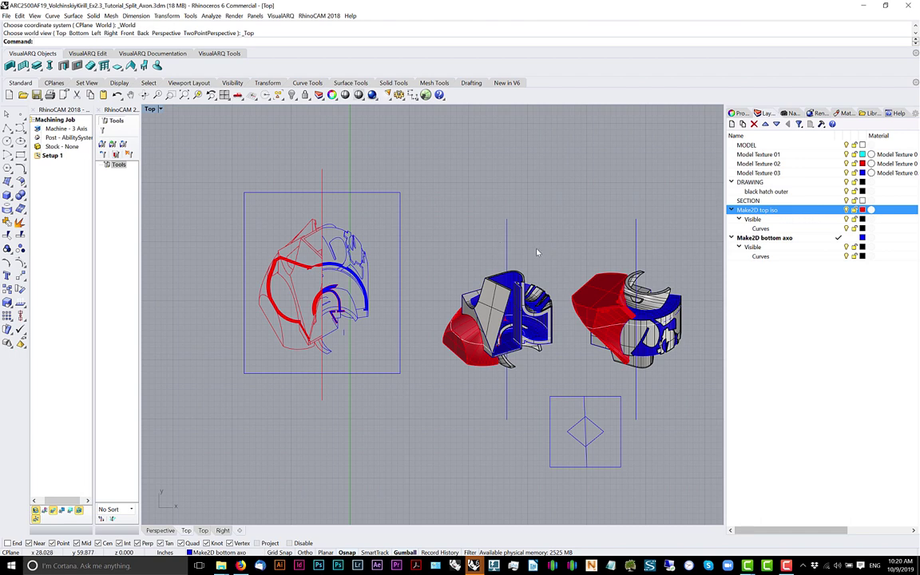
scroll(543, 256, "down", 2)
right_click_drag(642, 244, 530, 261)
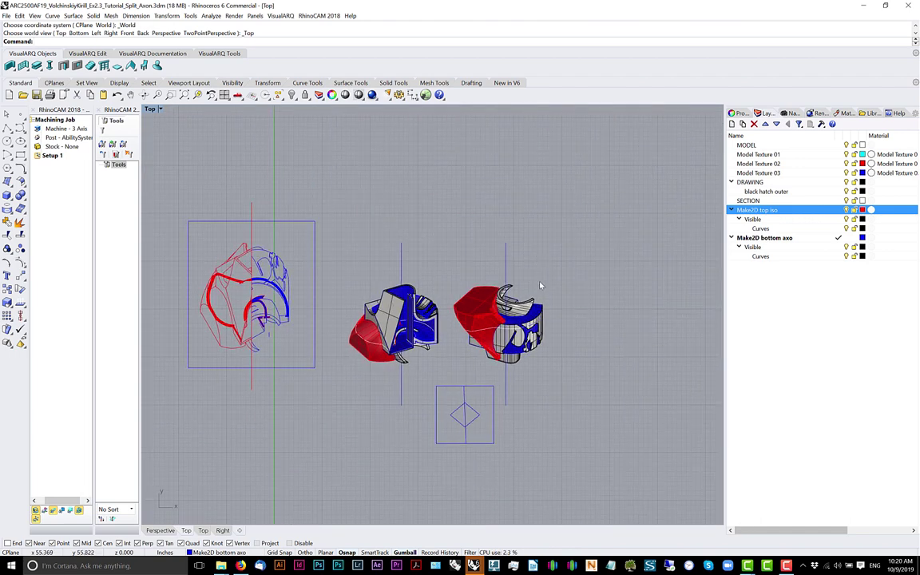
scroll(540, 303, "up", 4)
Rotate the flipped copy half a turn in plan so its red part faces away from the original model
left_click_drag(578, 237, 419, 412)
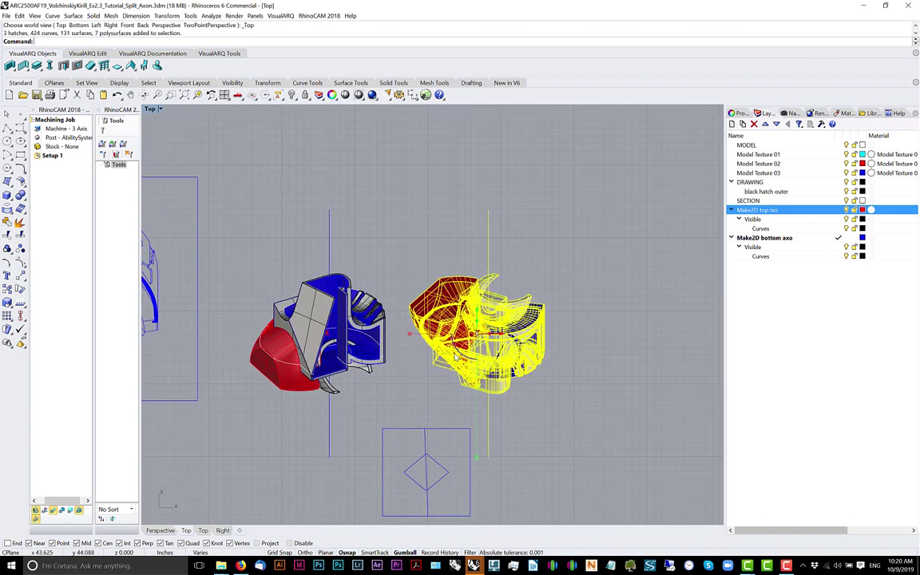
left_click_drag(411, 318, 547, 266)
left_click(548, 242)
scroll(549, 242, "down", 2)
right_click_drag(558, 242, 619, 256)
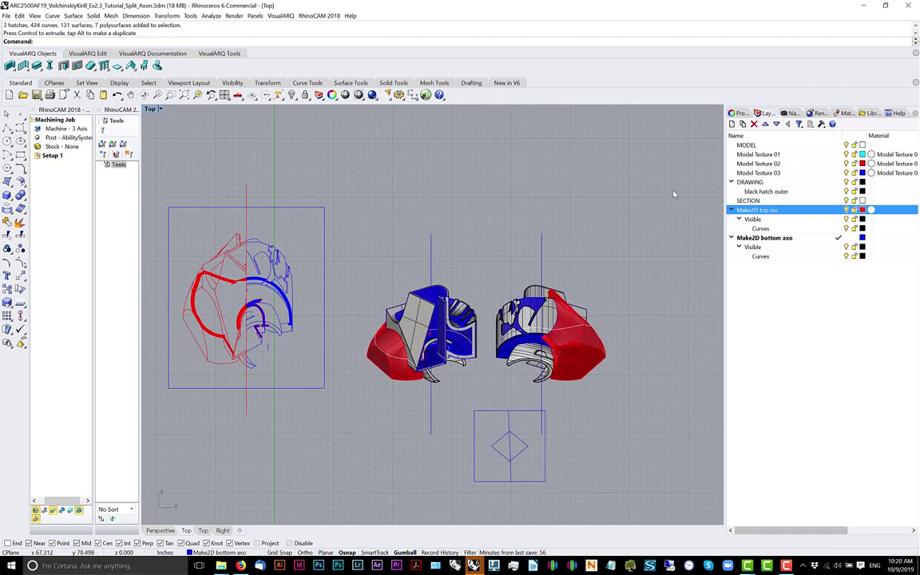
Mirror the flipped copy across a vertical plane and delete the unmirrored version
left_click_drag(673, 192, 489, 404)
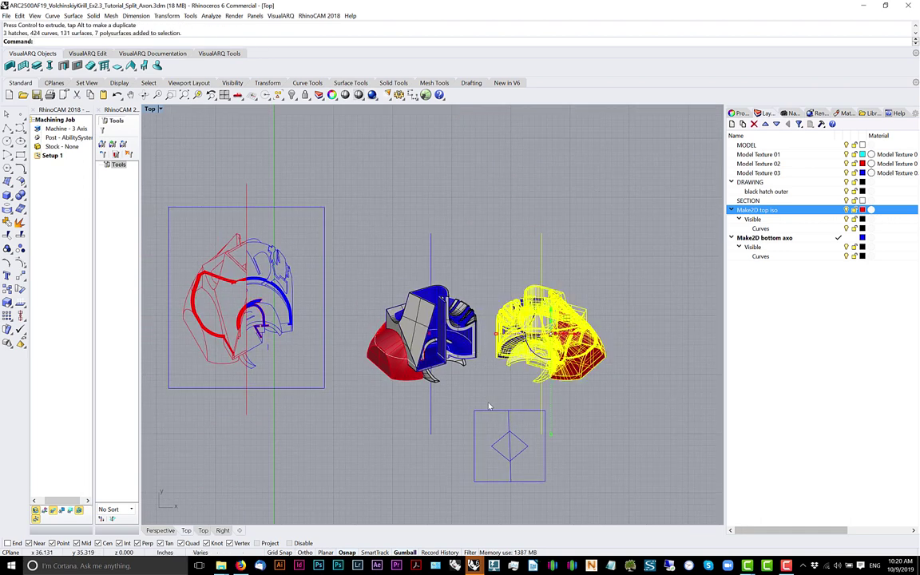
type("mirror")
key("Return")
right_click_drag(589, 305, 514, 317)
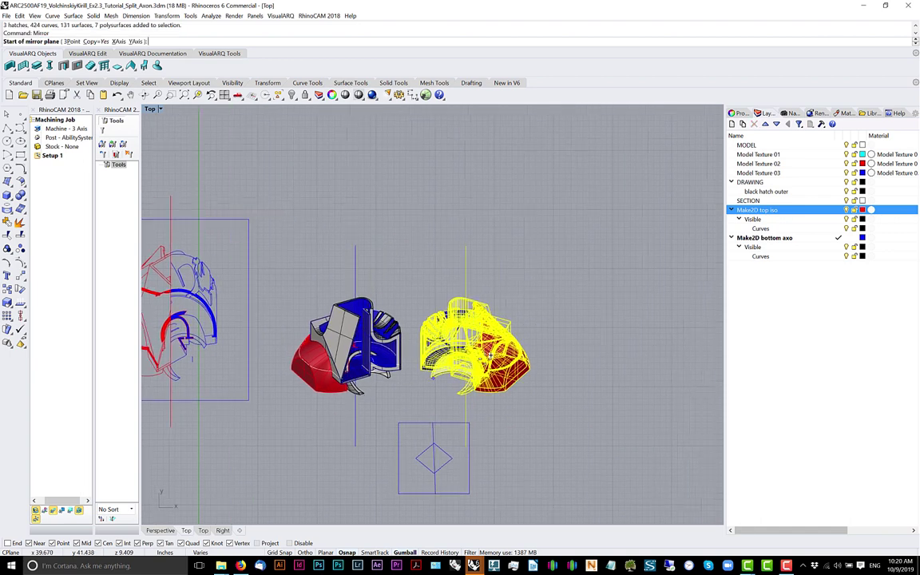
left_click(516, 314)
left_click(540, 431)
key("Delete")
Select the mirrored copy with its line and move it closer to the original model
right_click_drag(546, 421, 586, 408)
left_click_drag(680, 225, 537, 416)
left_click_drag(567, 316, 470, 315)
left_click_drag(528, 349, 532, 344)
left_click(593, 386)
right_click_drag(573, 395, 595, 387)
scroll(595, 387, "down", 2)
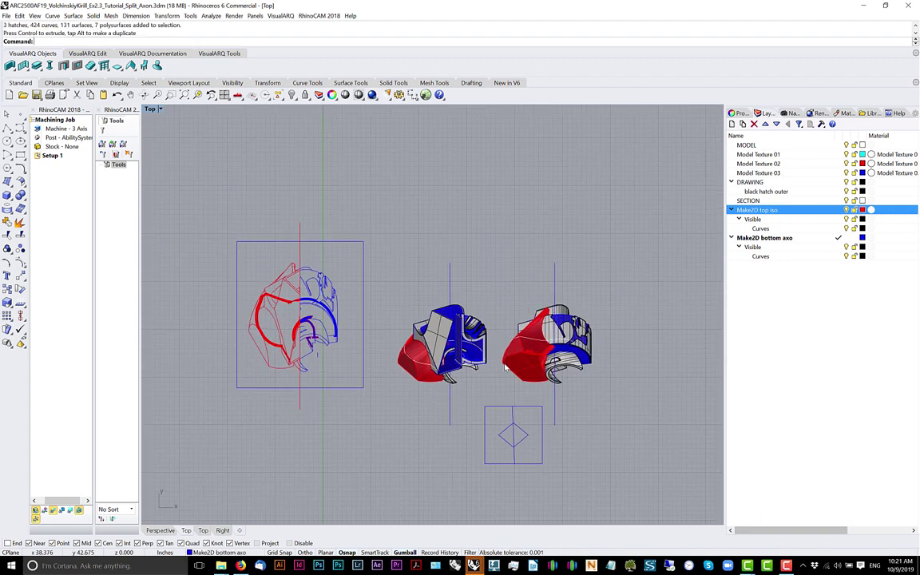
Examine the halves of the upright and mirrored models on either side of their vertical lines against the split drawing
scroll(505, 366, "up", 3)
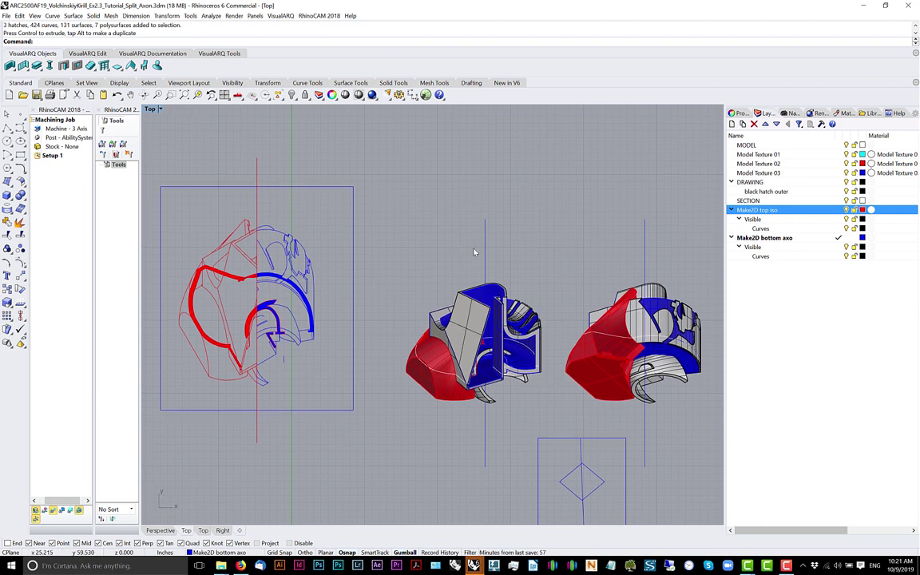
right_click_drag(463, 281, 465, 294)
left_click_drag(468, 261, 377, 468)
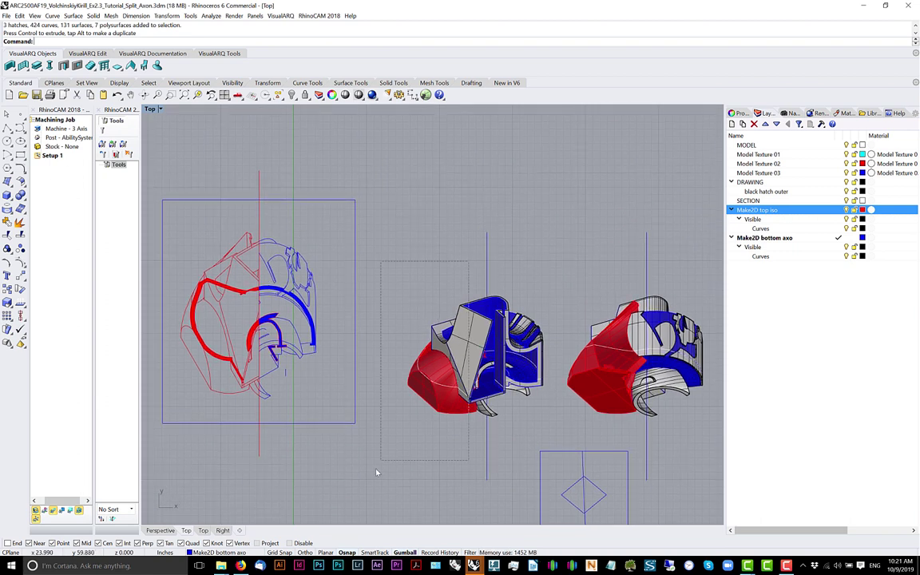
left_click(421, 259)
right_click_drag(600, 340, 465, 317)
left_click_drag(592, 219, 522, 404)
scroll(524, 404, "down", 2)
left_click(592, 395)
mouse_move(568, 402)
right_mouse_down()
mouse_move(591, 395)
mouse_move(553, 391)
right_mouse_up()
scroll(591, 395, "down", 2)
scroll(344, 351, "up", 2)
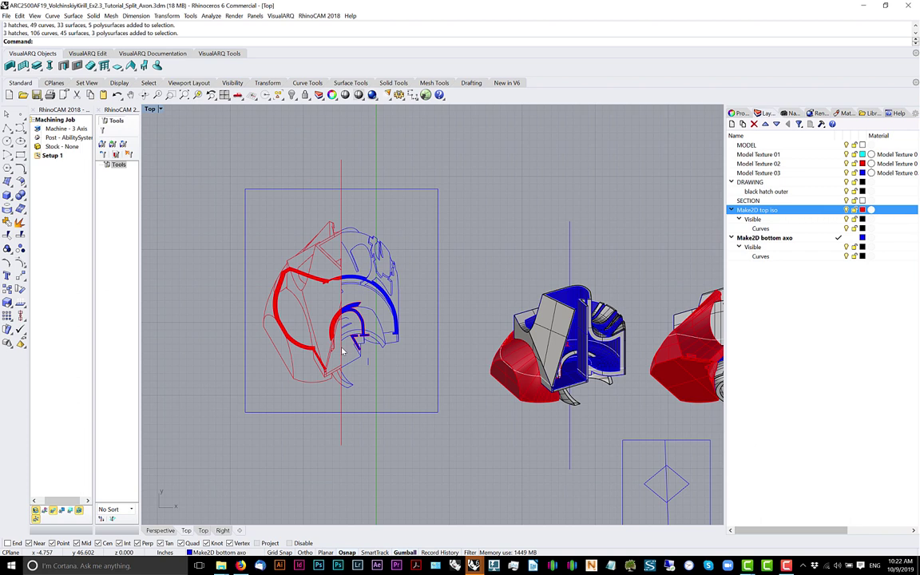
scroll(408, 343, "down", 4)
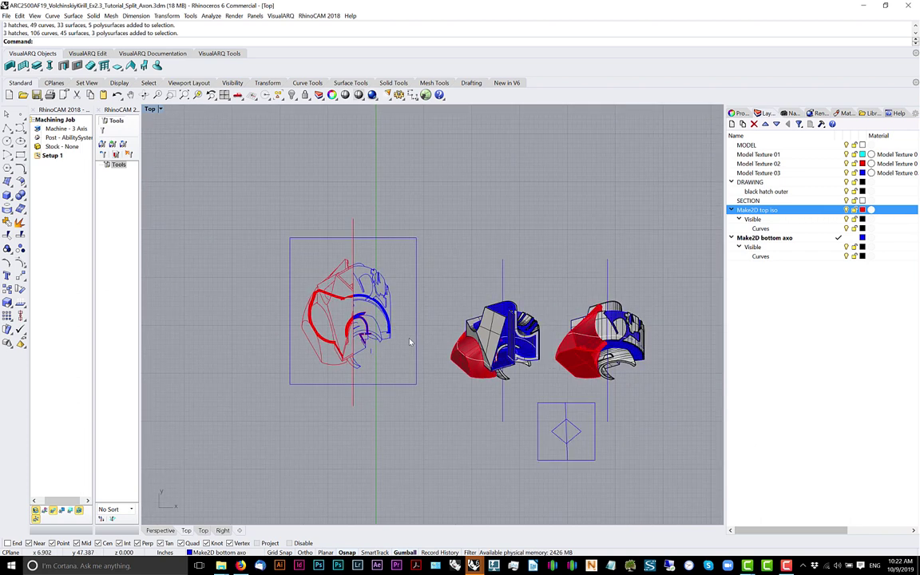
Undo the moving, mirroring, rotating and duplicating of the second model
left_click_drag(540, 256, 447, 381)
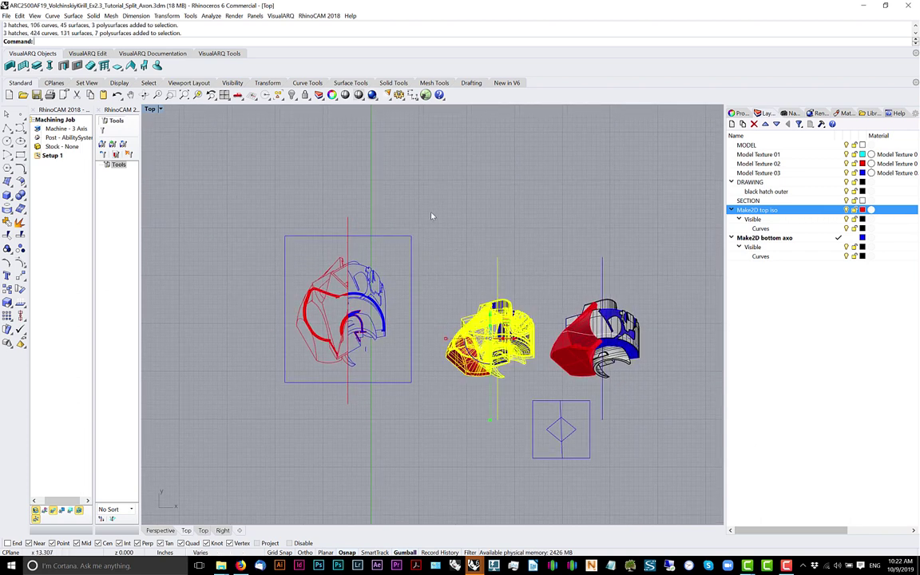
key("Escape")
key("ctrl+z")
key("ctrl+z")
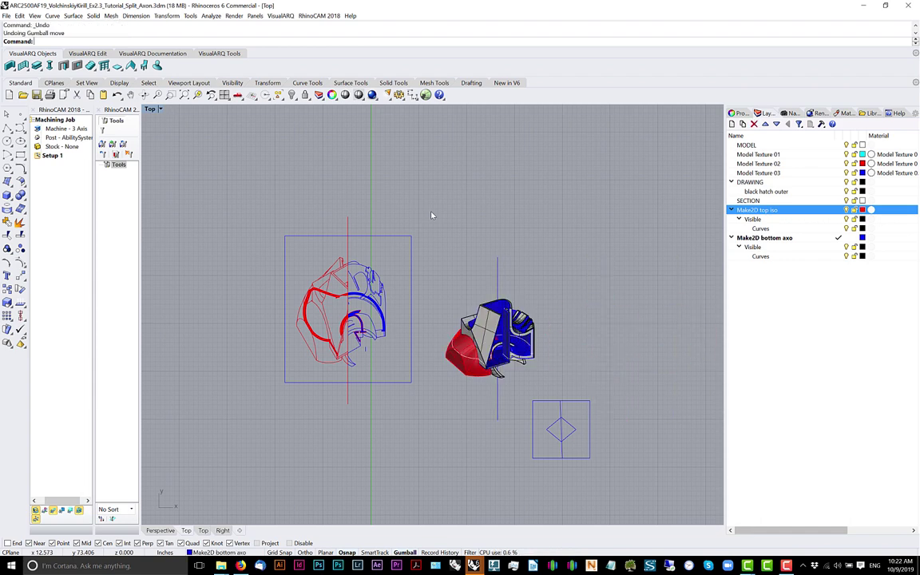
Switch to the Perspective view and move the whole model in front of the framed drawing, beyond the origin
scroll(457, 276, "down", 2)
right_click_drag(464, 278, 420, 355)
key("ctrl+F4")
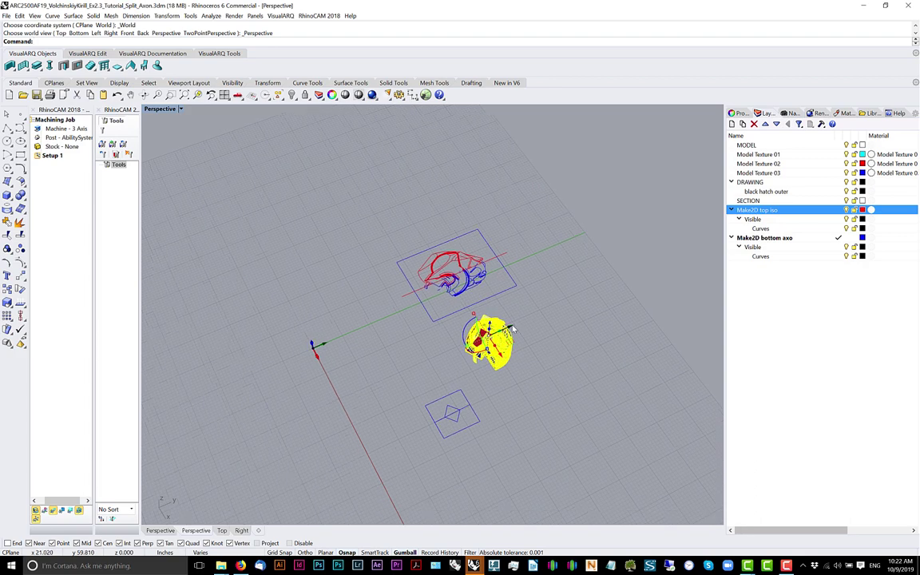
left_click_drag(510, 324, 245, 382)
scroll(224, 399, "up", 5)
left_click(220, 404)
Orbit around the relocated model and examine its cut section against the red and blue hatches of the split drawing
right_click_drag(224, 401, 345, 355)
right_click_drag(402, 308, 402, 318)
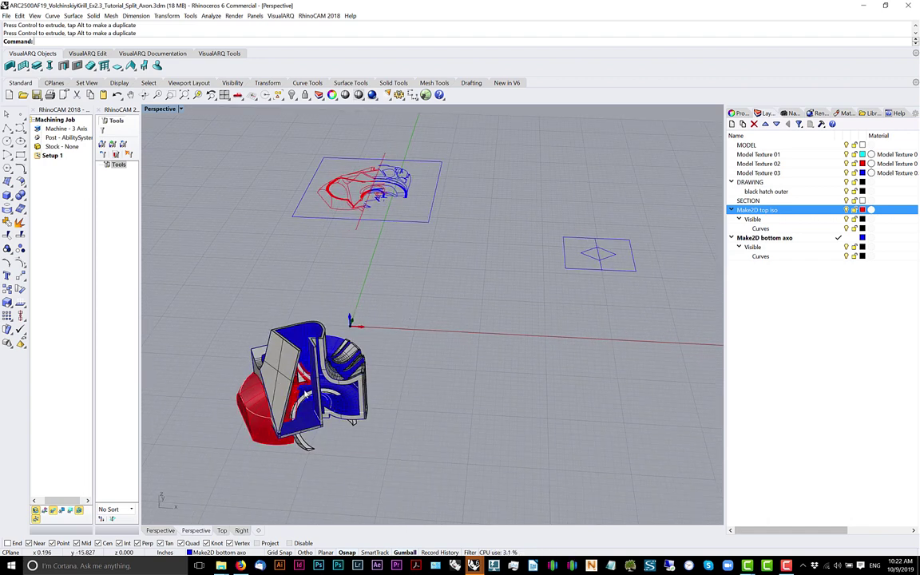
mouse_move(306, 393)
right_mouse_down()
mouse_move(338, 381)
mouse_move(356, 413)
mouse_move(328, 378)
mouse_move(345, 308)
mouse_move(357, 379)
mouse_move(350, 336)
right_mouse_up()
scroll(335, 343, "up", 5)
scroll(339, 335, "down", 4)
scroll(374, 381, "down", 9)
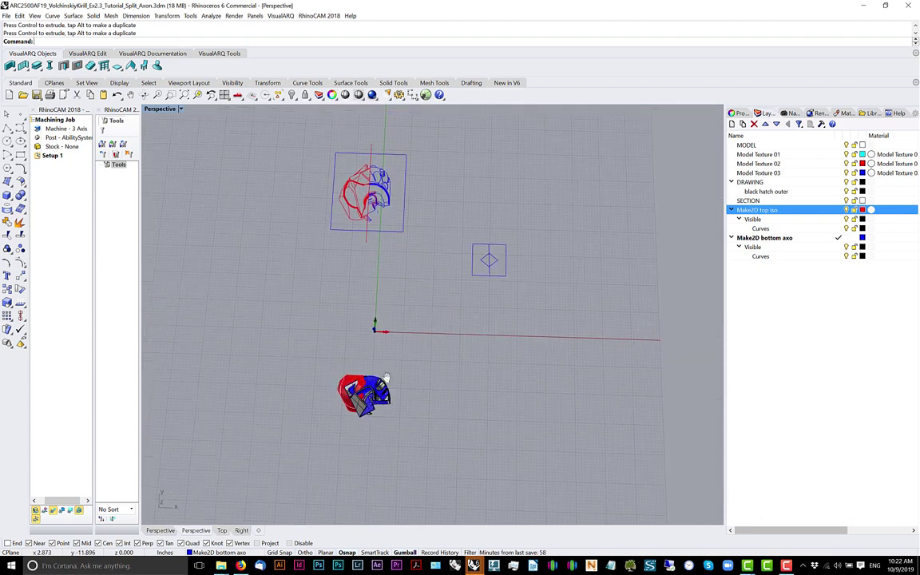
right_click_drag(383, 378, 379, 387)
scroll(354, 428, "up", 6)
scroll(391, 243, "down", 4)
right_click_drag(390, 131, 377, 357, "shift")
scroll(366, 212, "up", 14)
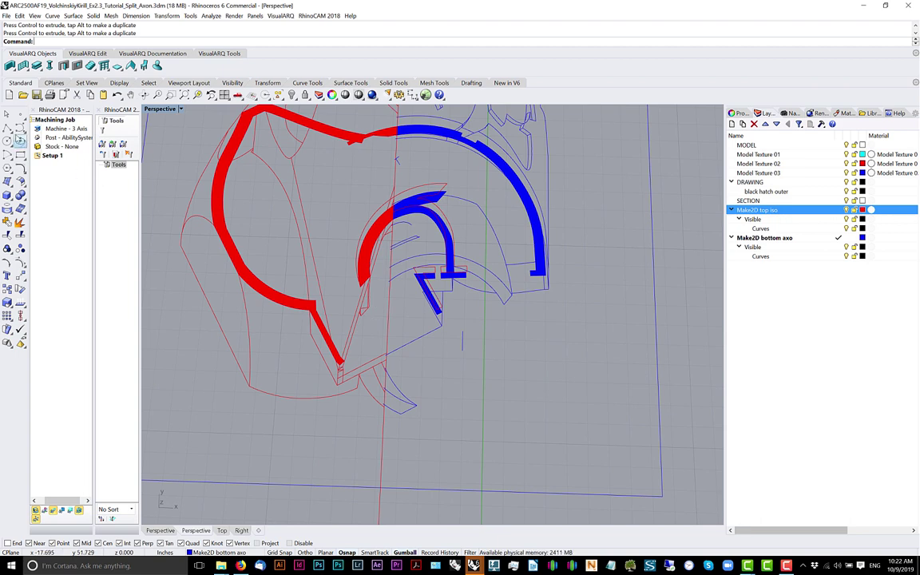
Draw a long vertical polyline from the inner arc's red-blue hatch seam in the split drawing to beyond the model
left_click(9, 129)
scroll(365, 186, "up", 5)
scroll(415, 237, "up", 5)
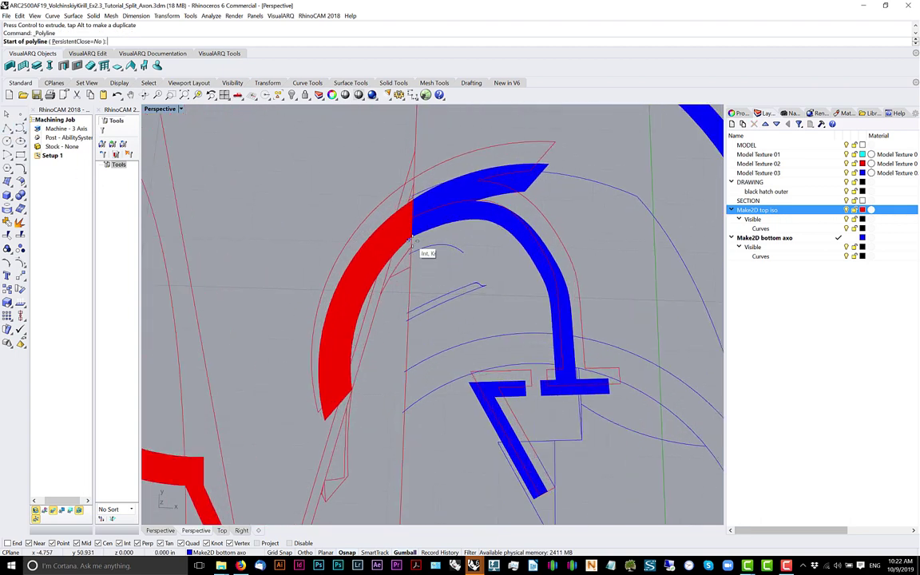
left_click(413, 237)
scroll(431, 336, "down", 10)
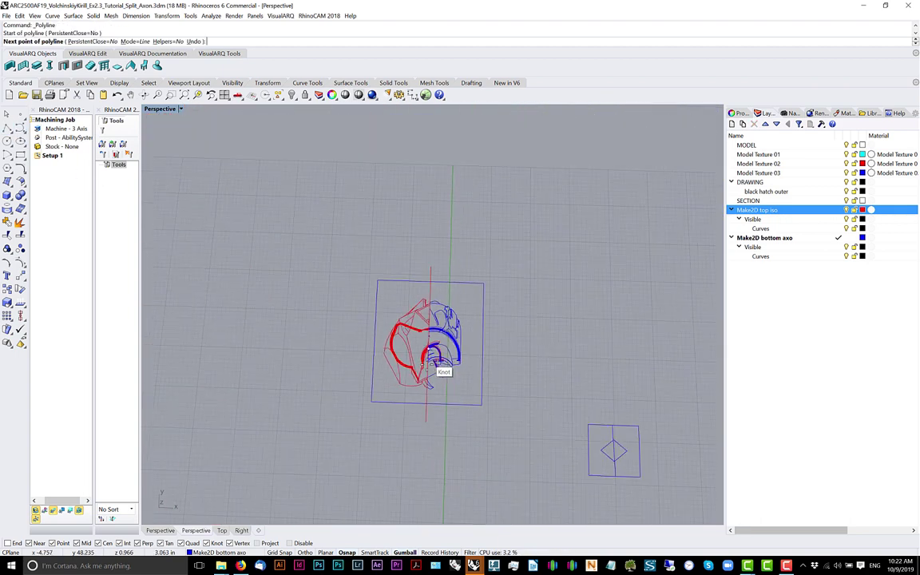
scroll(437, 295, "up", 3)
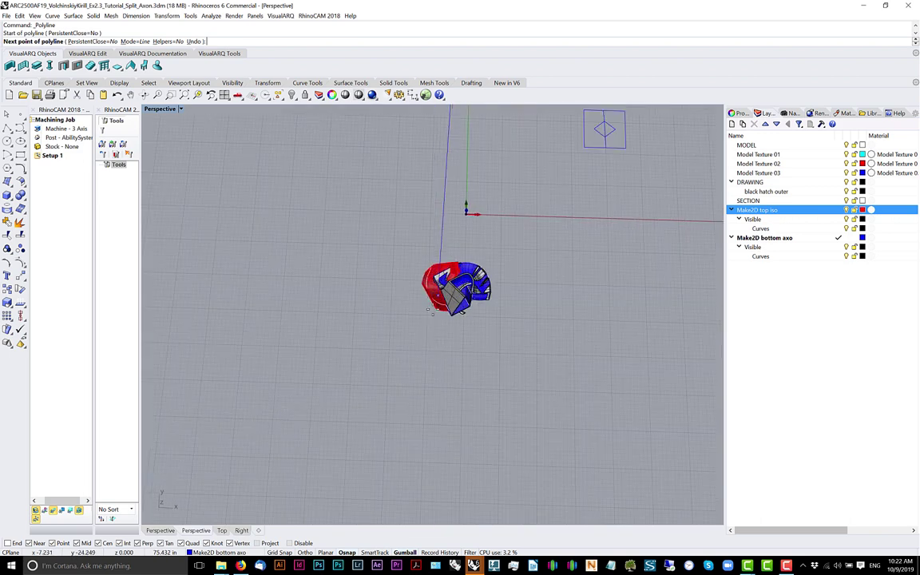
left_click(445, 421)
key("Return")
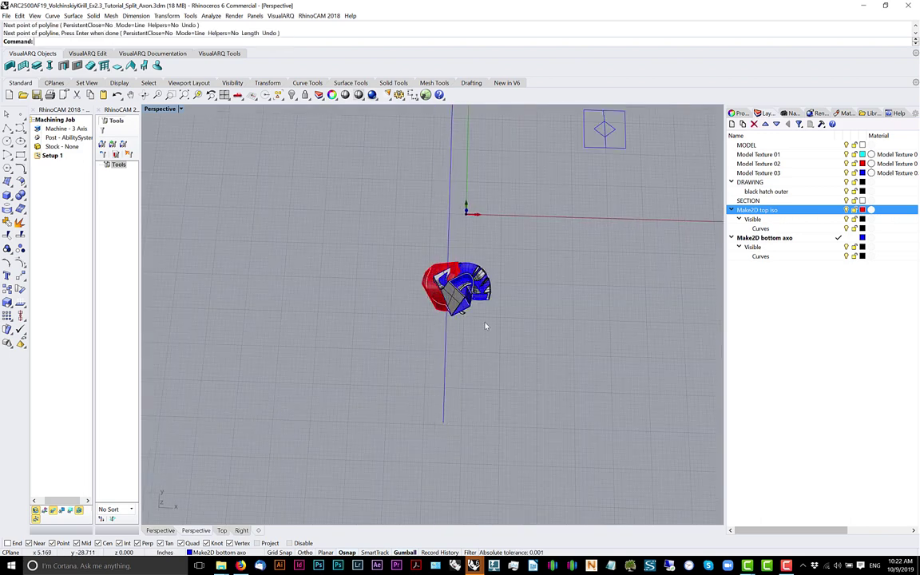
Select the whole shaded model and move it back beside the origin, in front of the framed drawing
right_click_drag(493, 341, 384, 278)
key("ctrl+a")
scroll(475, 293, "up", 2)
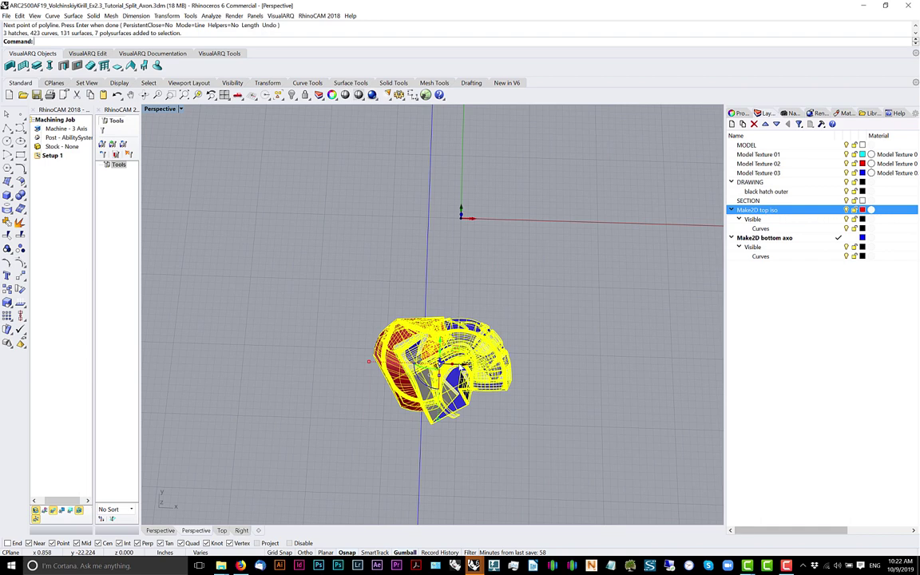
right_click_drag(457, 343, 459, 314)
left_click_drag(459, 314, 428, 163)
In the Top view, project the split drawing's hatches and curves onto the construction plane with ProjectToCPlane, deleting the input objects
right_click_drag(457, 204, 444, 357, "shift")
mouse_move(433, 163)
right_mouse_down()
mouse_move(445, 219)
mouse_move(432, 303)
mouse_move(415, 286)
mouse_move(409, 254)
mouse_move(432, 218)
mouse_move(451, 220)
mouse_move(442, 271)
right_mouse_up()
scroll(446, 219, "down", 4)
left_click(431, 302)
scroll(417, 175, "up", 8)
middle_click(444, 213)
left_click(439, 210)
scroll(439, 212, "down", 6)
scroll(442, 271, "down", 2)
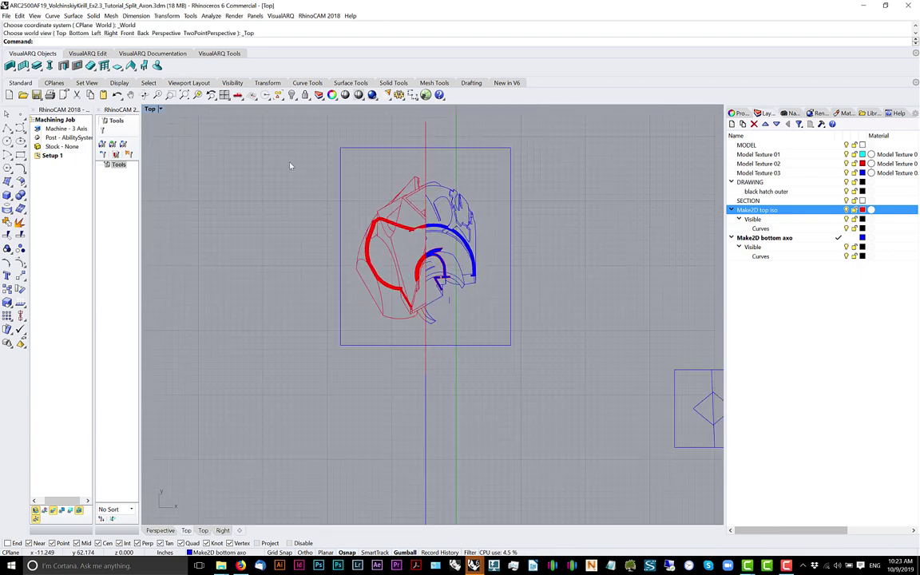
mouse_move(243, 146)
left_mouse_down()
mouse_move(477, 349)
mouse_move(494, 341)
left_mouse_up()
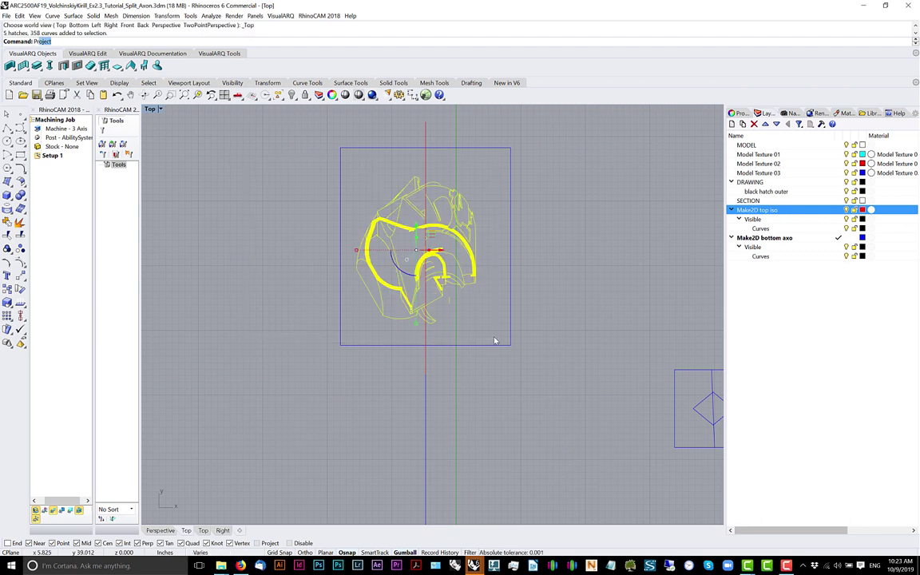
type("ProjectToCPlane")
key("Return")
type("YES")
key("Return")
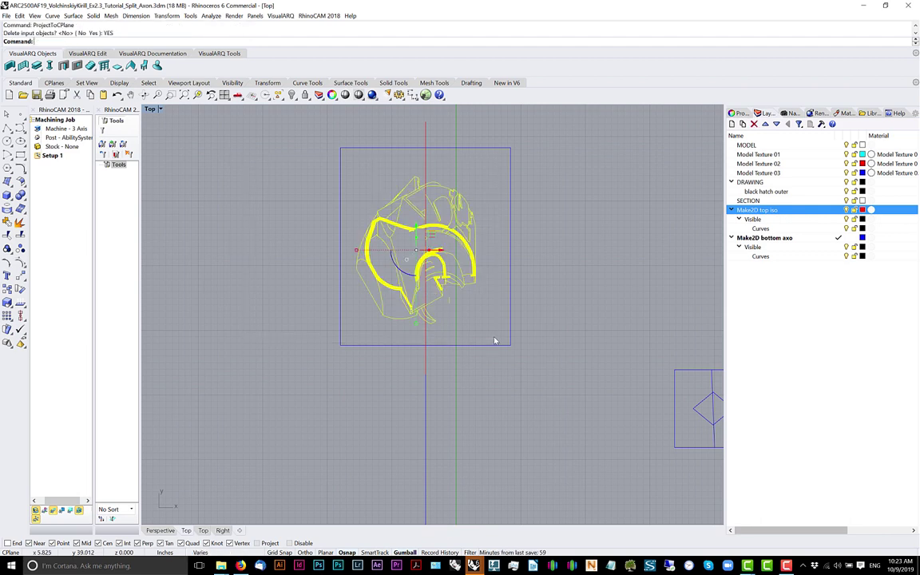
key("Escape")
Examine the model beside the long vertical line, then inspect its inner arch closely in the Perspective view
scroll(480, 331, "down", 4)
scroll(477, 332, "down", 2)
right_click_drag(478, 430, 450, 306)
scroll(446, 314, "up", 2)
scroll(421, 320, "up", 6)
right_click_drag(408, 278, 428, 369)
scroll(426, 347, "down", 4)
scroll(432, 250, "up", 3)
scroll(433, 250, "down", 3)
scroll(413, 338, "up", 10)
middle_click(433, 364)
left_click(436, 358)
right_click_drag(436, 357, 427, 245)
scroll(435, 256, "up", 10)
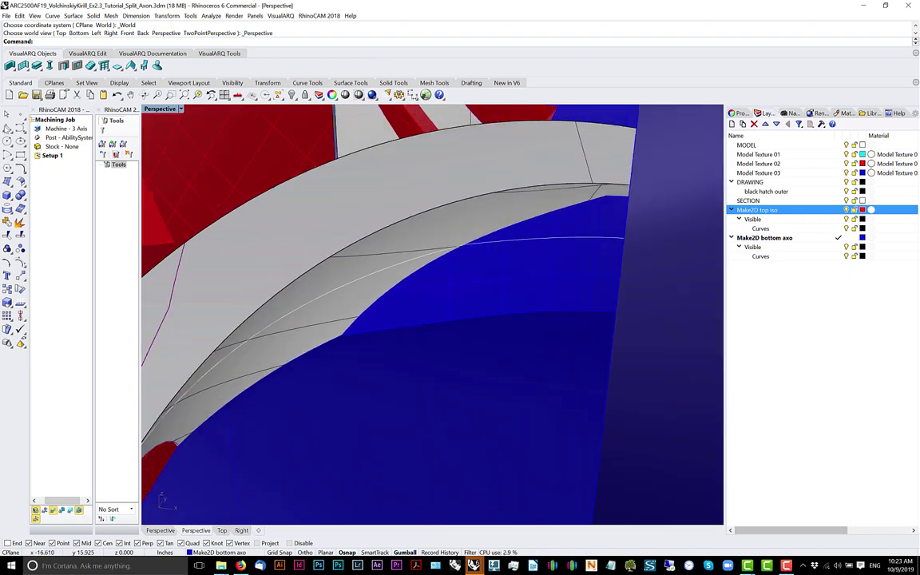
Draw a straight guide polyline from the knot on the model's inner arch toward the split drawing, parallel to the long vertical line
left_click(7, 128)
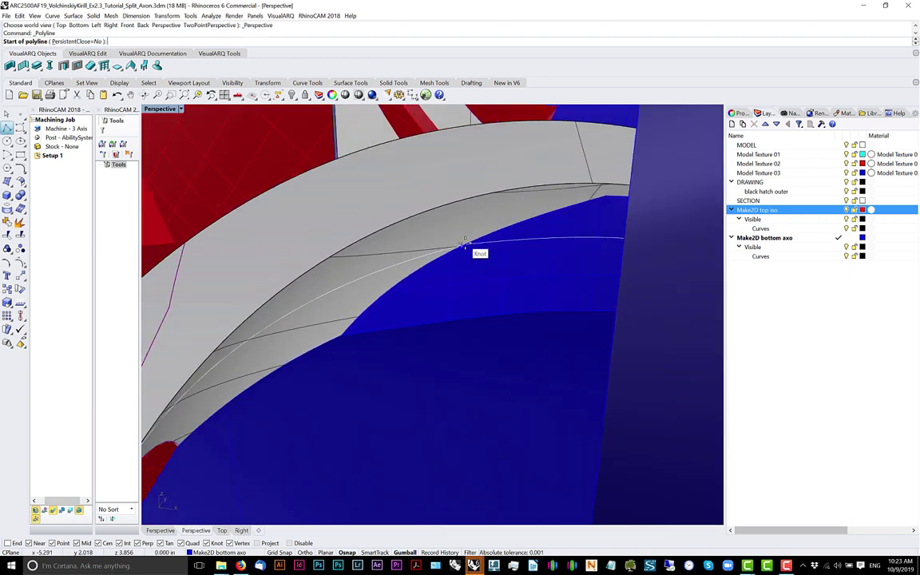
left_click(463, 246)
scroll(471, 244, "down", 10)
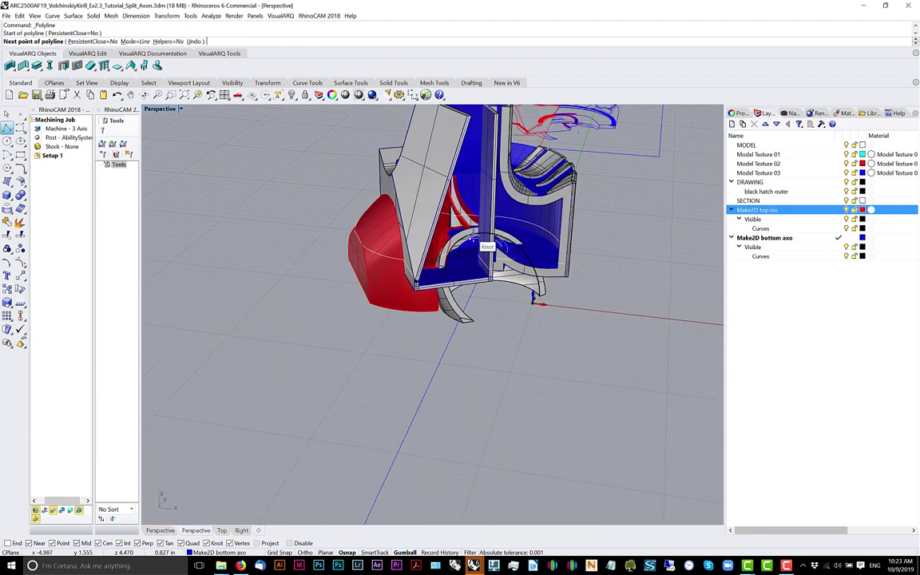
scroll(484, 243, "down", 8)
scroll(486, 273, "down", 3)
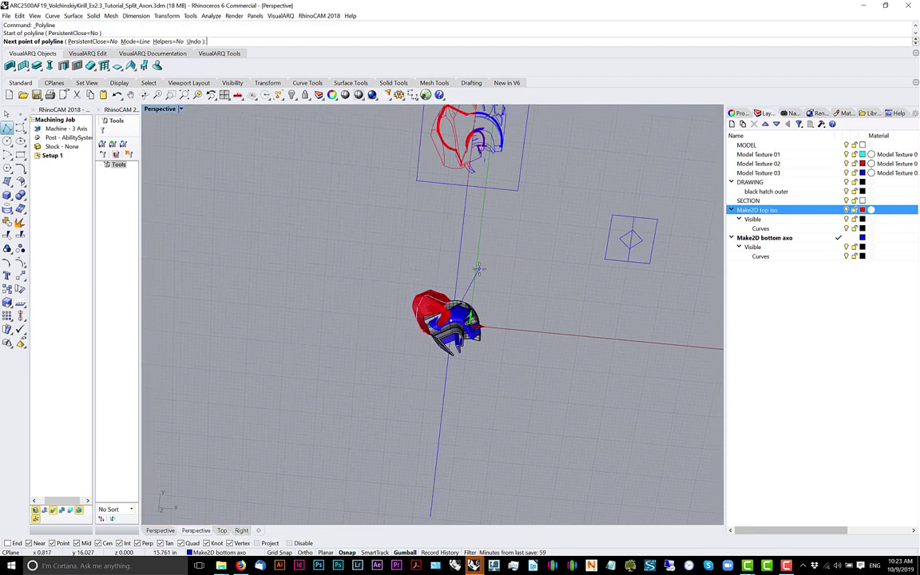
right_click_drag(486, 273, 491, 209, "shift")
left_click(488, 210)
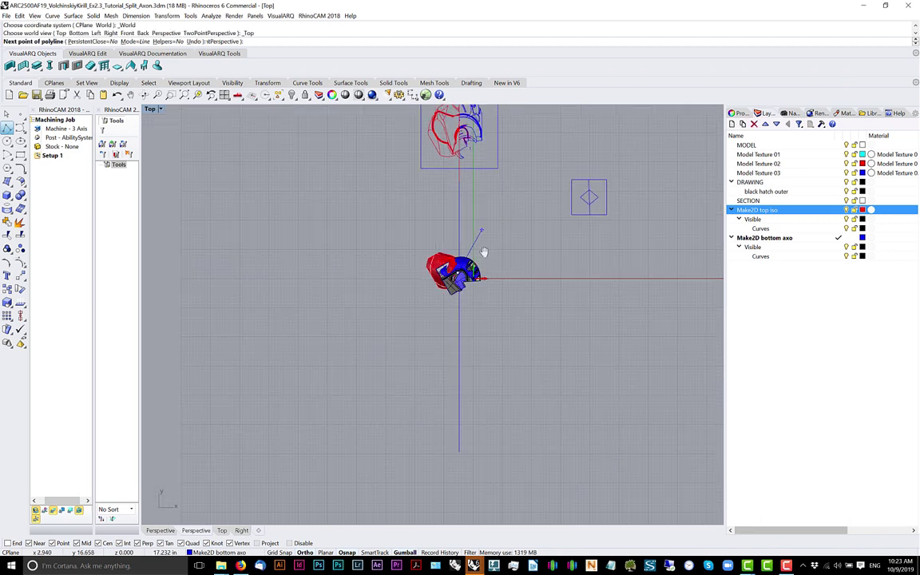
right_click_drag(485, 253, 481, 273)
left_click(486, 211, "shift")
right_click(477, 246)
Try to shift the model together with its guide line onto the long vertical line
scroll(475, 254, "up", 7)
left_click_drag(288, 222, 600, 471)
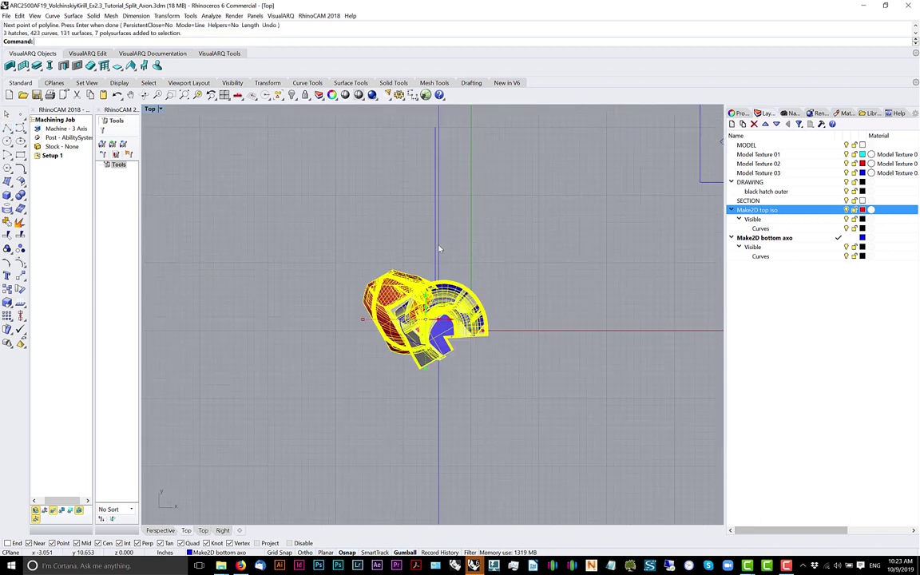
scroll(438, 249, "up", 6)
left_click(432, 283, "shift")
scroll(432, 283, "down", 4)
right_click_drag(432, 285, 420, 278)
mouse_move(411, 260)
left_mouse_down()
mouse_move(400, 276)
mouse_move(435, 256)
mouse_move(426, 249)
left_mouse_up()
key("ctrl+z")
scroll(404, 263, "up", 6)
key("Escape")
Select the model with its guide line again and move them sideways so the guide line meets the long vertical line
scroll(438, 320, "up", 2)
scroll(439, 312, "down", 7)
scroll(442, 303, "up", 5)
scroll(442, 302, "down", 3)
left_click_drag(273, 222, 585, 488)
scroll(446, 273, "up", 4)
left_click(399, 244, "shift")
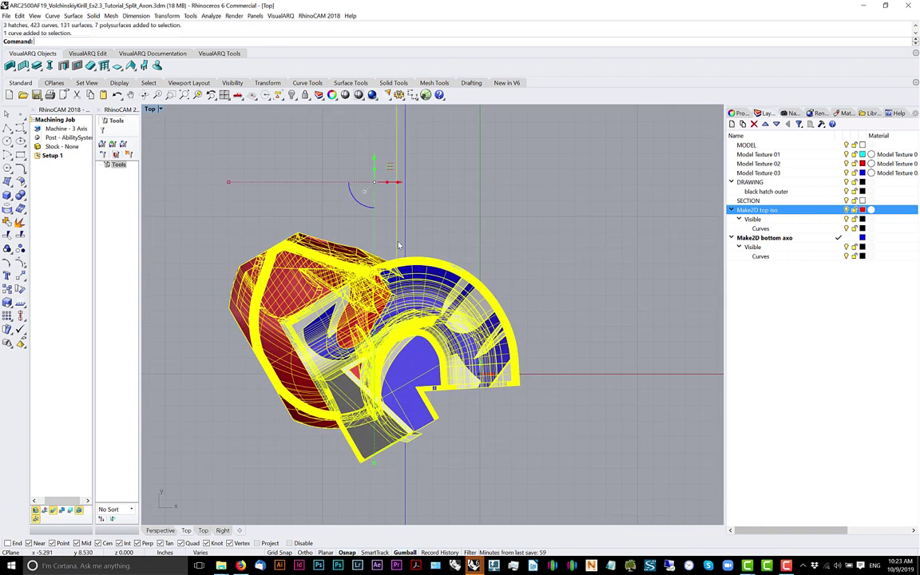
left_click_drag(374, 182, 406, 190)
scroll(462, 328, "down", 6)
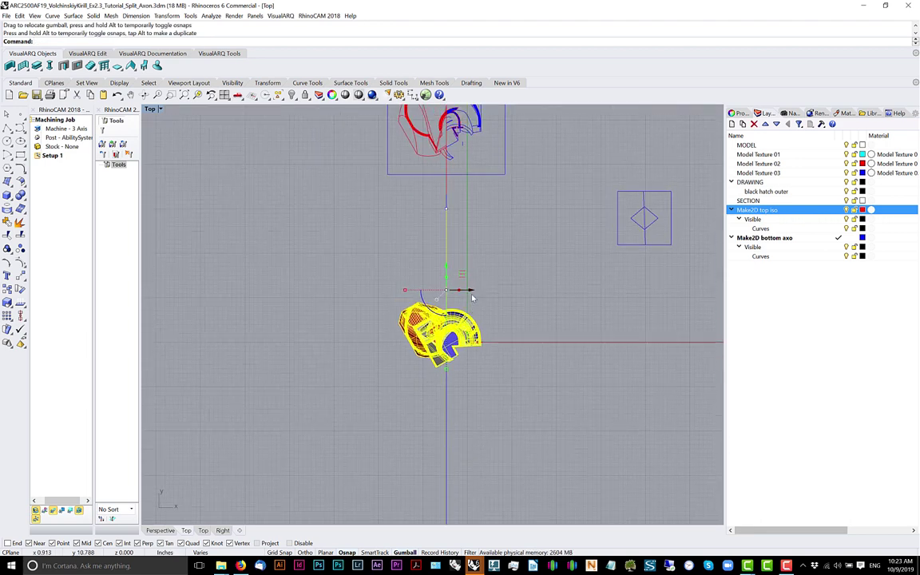
Switch to the Perspective view and delete the guide curve that overlaps the long vertical line
middle_click(471, 298)
left_click(465, 298)
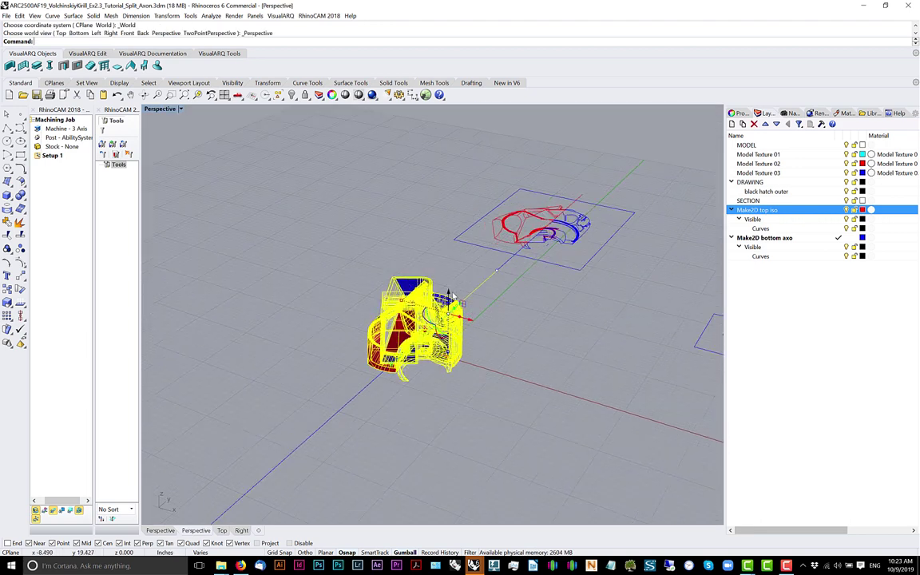
left_click(471, 299)
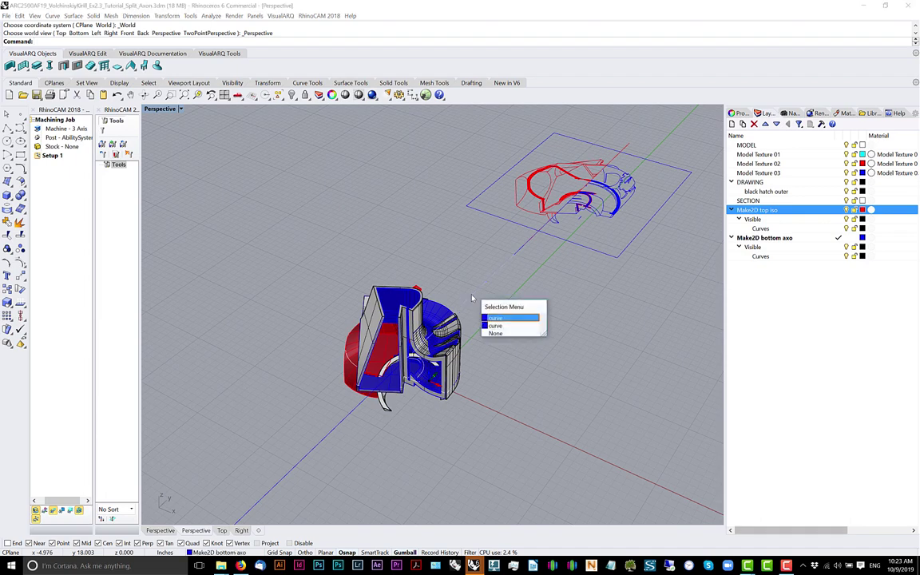
left_click(503, 318)
key("Delete")
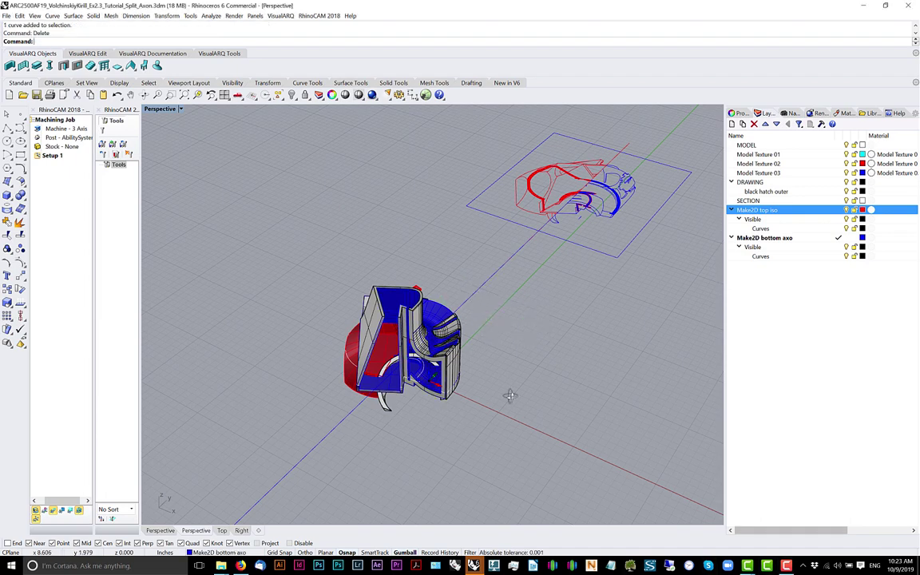
Draw a 3Point rectangle with one edge on the long vertical line, extending over the red side of the model
mouse_move(515, 393)
right_mouse_down()
mouse_move(529, 370)
mouse_move(526, 401)
mouse_move(528, 378)
mouse_move(501, 400)
right_mouse_up()
scroll(501, 400, "down", 2)
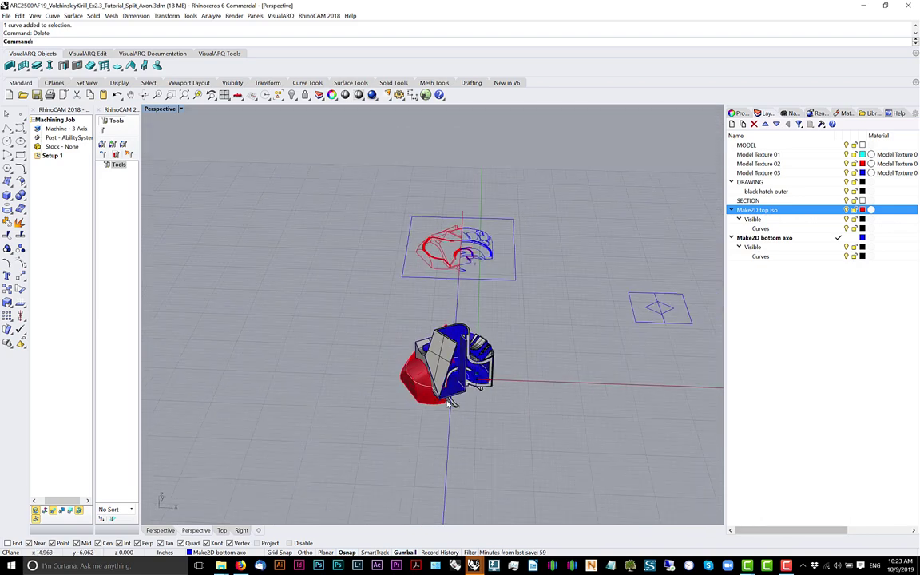
left_click(20, 157)
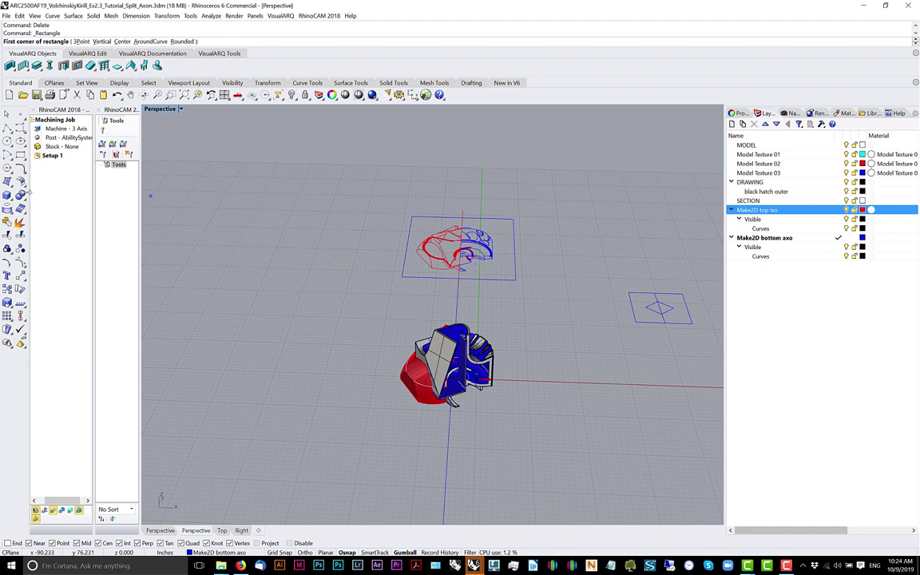
left_click(20, 155)
left_click(82, 41)
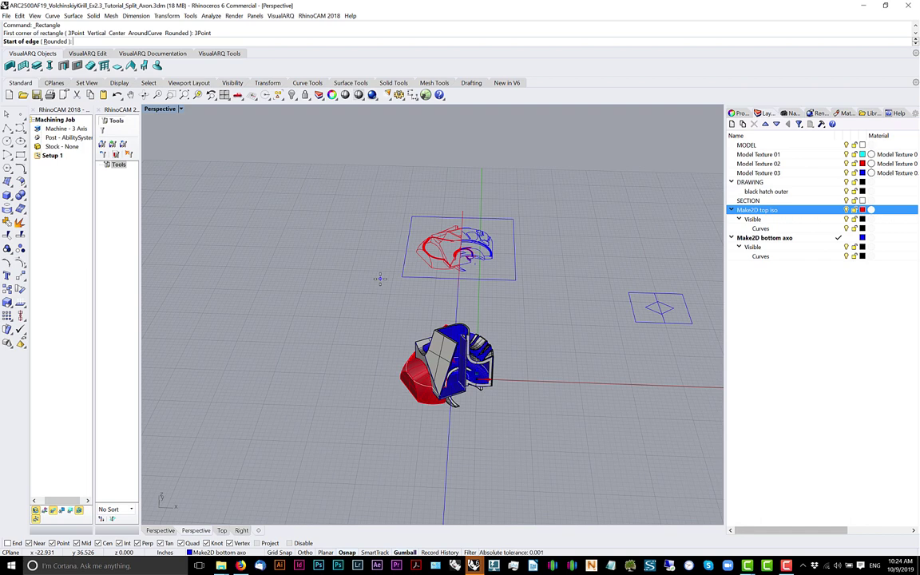
right_click_drag(379, 278, 450, 295)
left_click(452, 298)
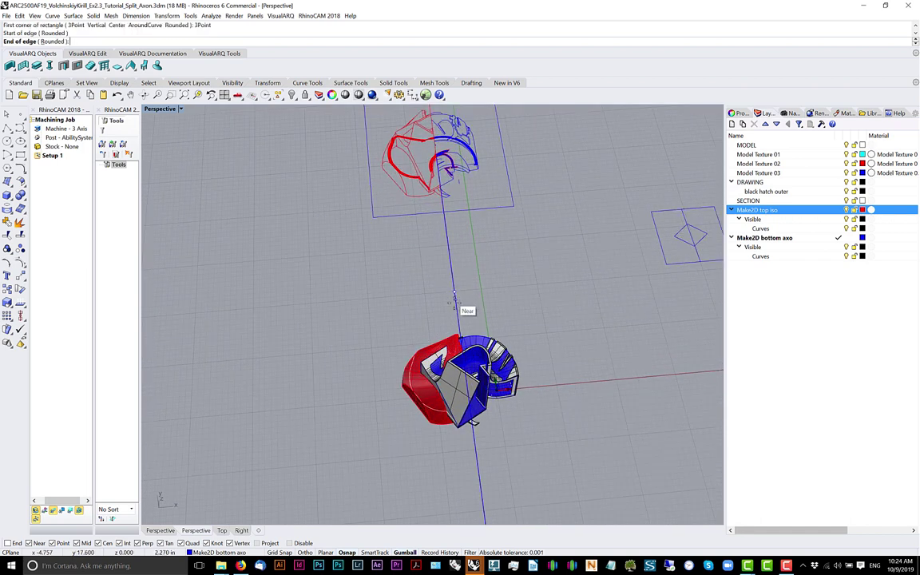
scroll(454, 344, "down", 2)
left_click(455, 415)
left_click(320, 415)
left_click(388, 426)
type("ExtrudeSrf")
key("Return")
key("Escape")
left_click(390, 424)
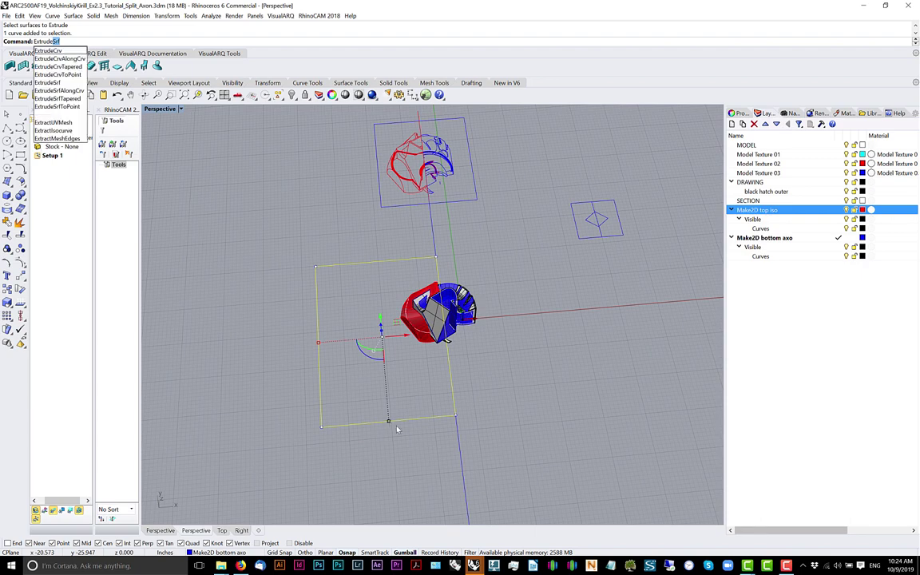
key("Escape")
Orbit around the model and examine its cut faces and inner arch relative to the rectangle
scroll(483, 340, "up", 6)
right_click_drag(490, 288, 429, 301)
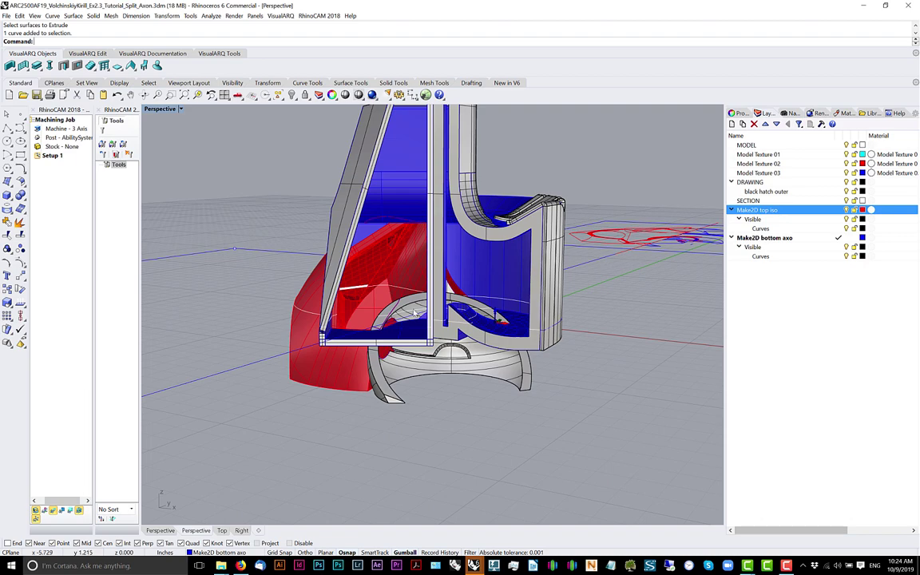
right_click_drag(414, 313, 418, 342)
scroll(399, 313, "down", 4)
right_click_drag(382, 277, 443, 271)
scroll(423, 296, "down", 2)
mouse_move(409, 323)
right_mouse_down()
mouse_move(343, 348)
mouse_move(443, 281)
mouse_move(433, 280)
mouse_move(392, 330)
mouse_move(230, 262)
mouse_move(377, 277)
mouse_move(427, 251)
mouse_move(458, 276)
mouse_move(431, 273)
mouse_move(408, 305)
right_mouse_up()
scroll(449, 278, "up", 4)
scroll(450, 278, "up", 5)
scroll(407, 305, "down", 4)
scroll(408, 306, "down", 3)
left_click(379, 330)
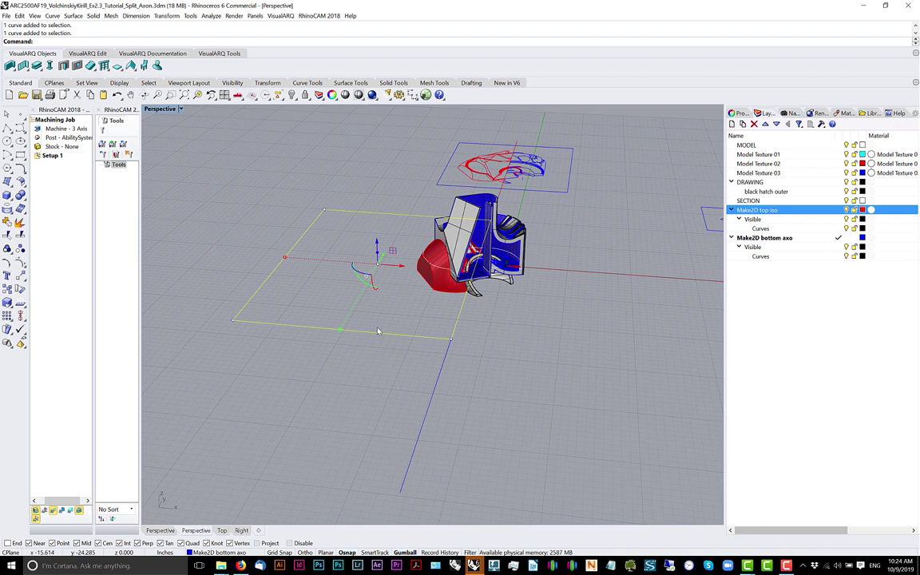
type("extrudeSrf")
key("Return")
Extrude the rectangle into a solid box with ExtrudeCrv
left_click(380, 334)
type("e")
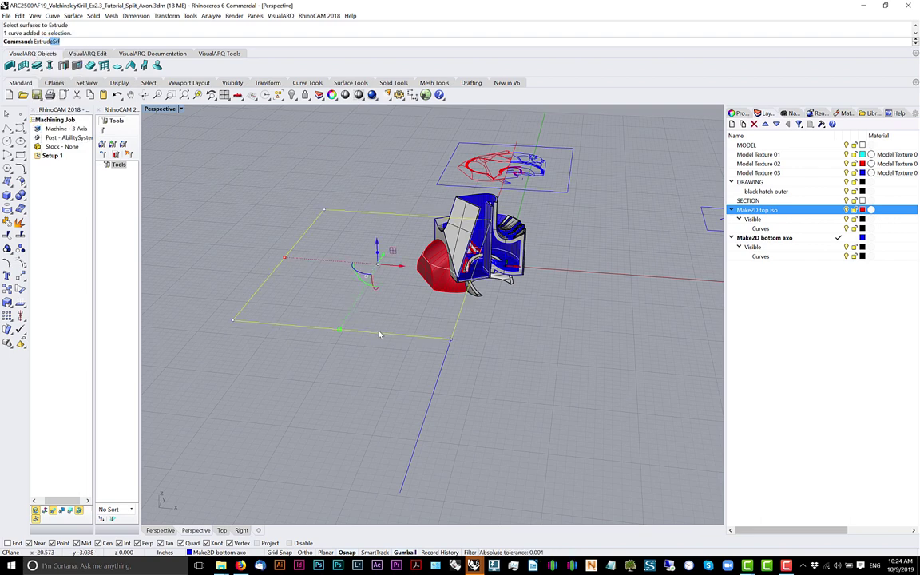
type("xtrudecrv")
key("Return")
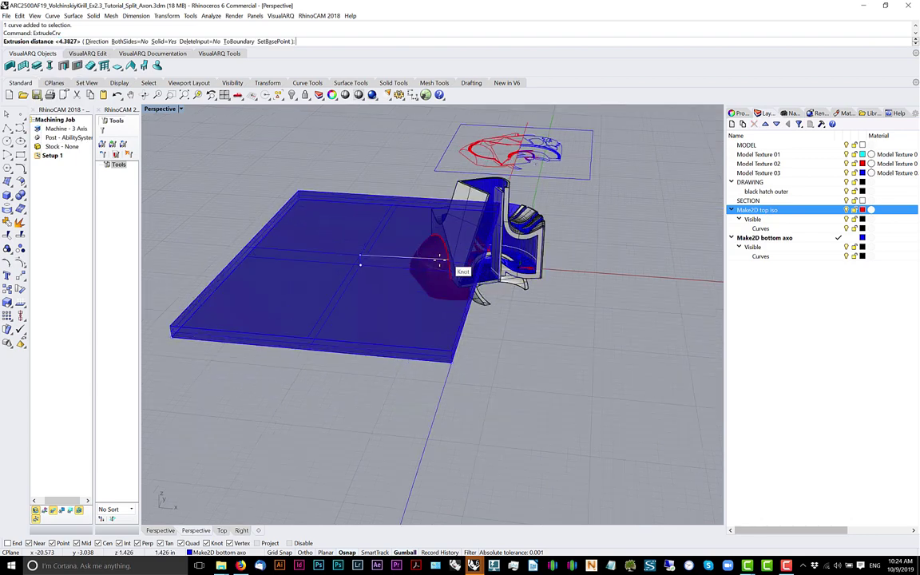
scroll(410, 243, "up", 2)
right_click_drag(407, 244, 447, 287)
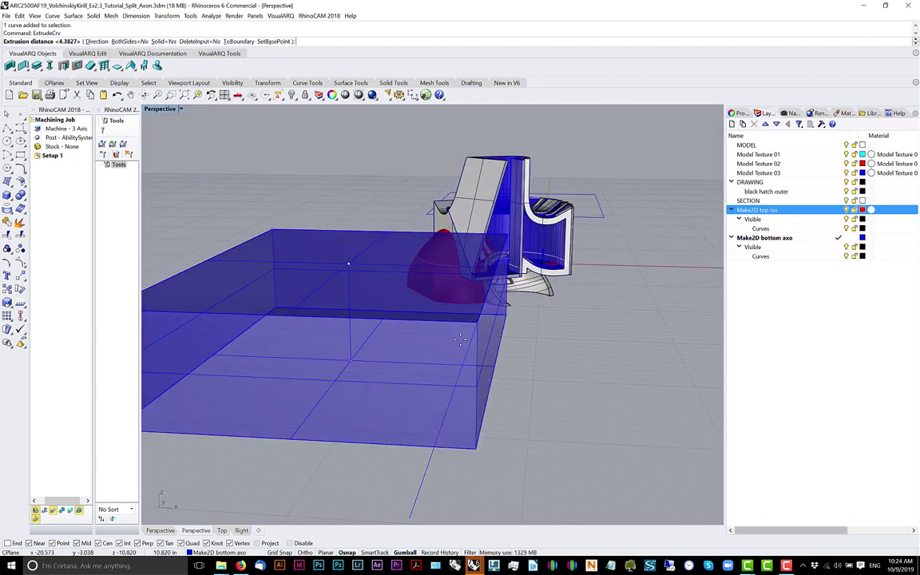
right_click_drag(460, 336, 416, 366)
left_click(444, 334)
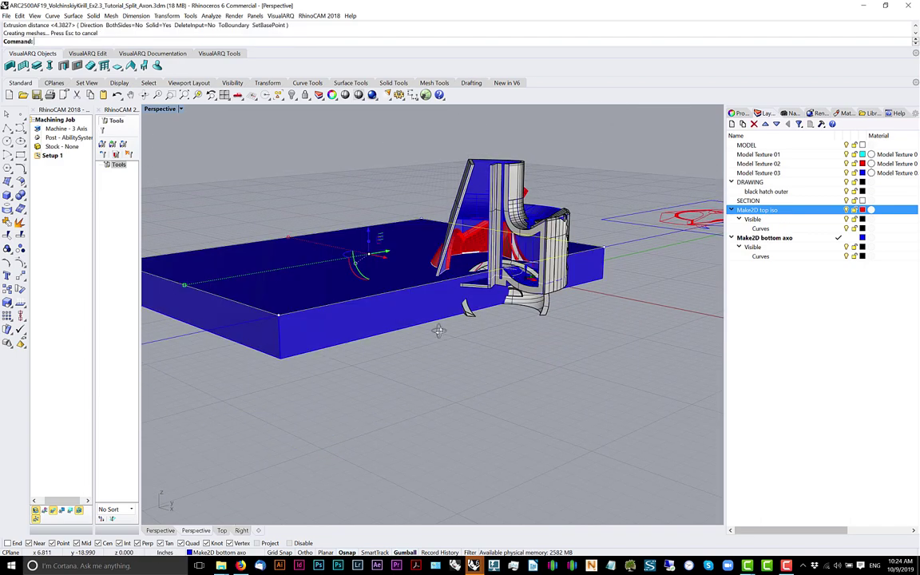
Select the extruded box and examine its edge on the vertical line against the red and blue halves of the split drawing
mouse_move(445, 334)
right_mouse_down()
mouse_move(478, 343)
mouse_move(499, 380)
mouse_move(436, 365)
mouse_move(432, 326)
mouse_move(499, 283)
mouse_move(503, 333)
right_mouse_up()
left_click(437, 365)
scroll(458, 203, "up", 5)
right_click_drag(434, 270, 429, 352, "shift")
scroll(400, 261, "up", 5)
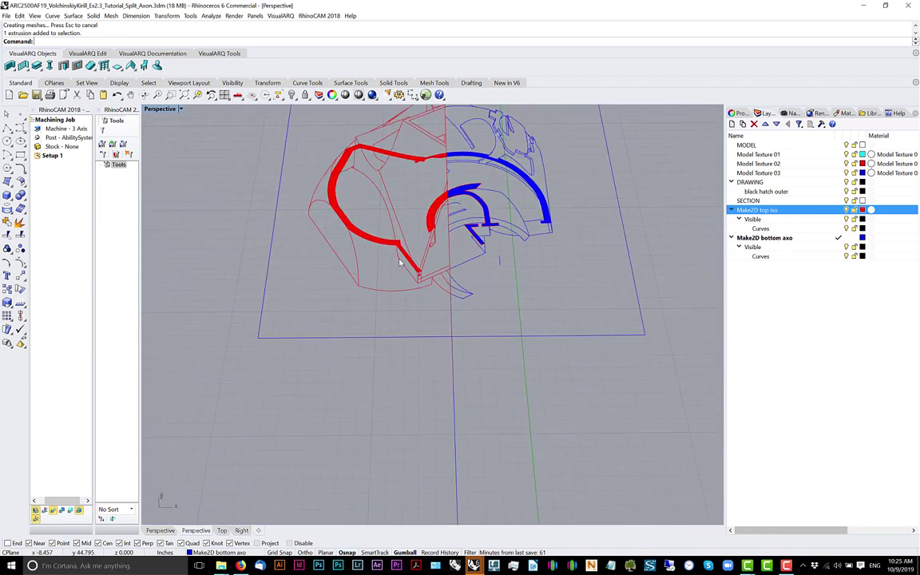
right_click_drag(402, 235, 392, 411)
scroll(387, 354, "down", 1)
right_click_drag(386, 354, 388, 403)
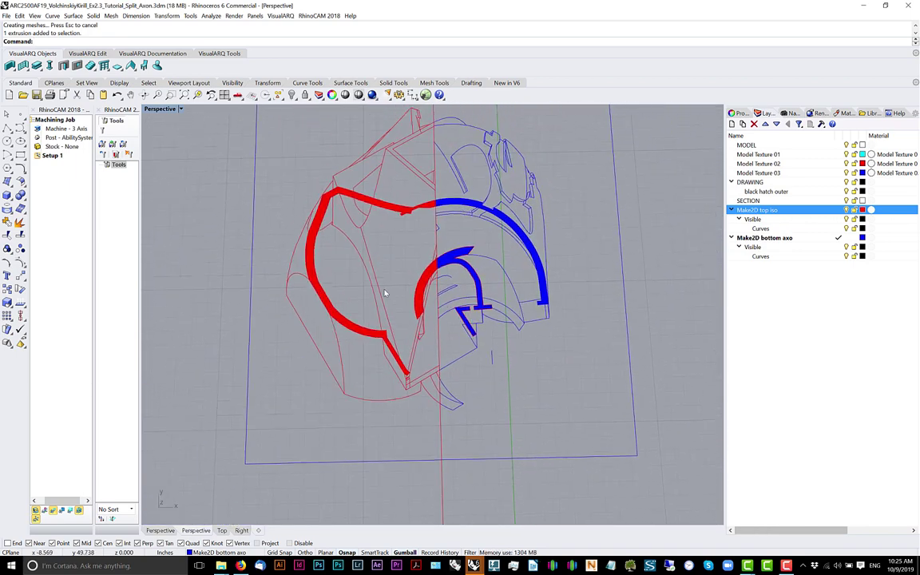
scroll(387, 300, "down", 10)
right_click_drag(400, 470, 423, 369, "shift")
scroll(411, 209, "up", 5)
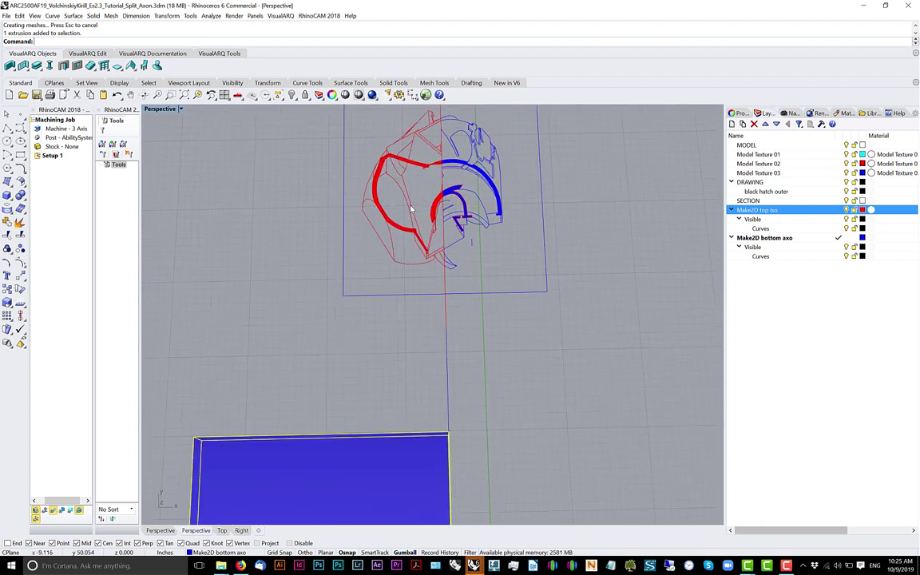
scroll(411, 209, "down", 8)
mouse_move(427, 315)
right_mouse_down()
mouse_move(428, 269)
mouse_move(427, 320)
right_mouse_up()
scroll(425, 435, "up", 4)
scroll(426, 435, "up", 2)
right_click_drag(427, 436, 429, 408)
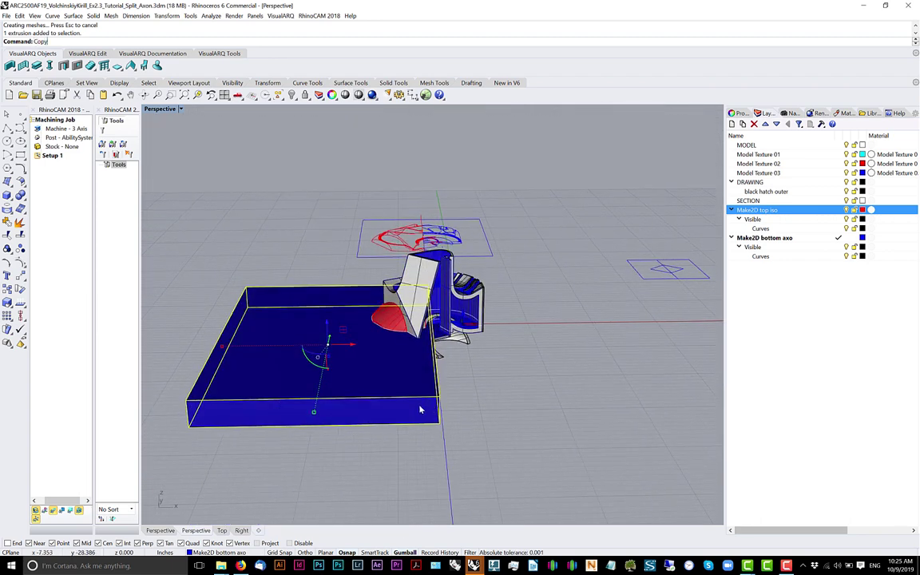
key("Return")
right_click_drag(419, 384, 445, 377, "shift")
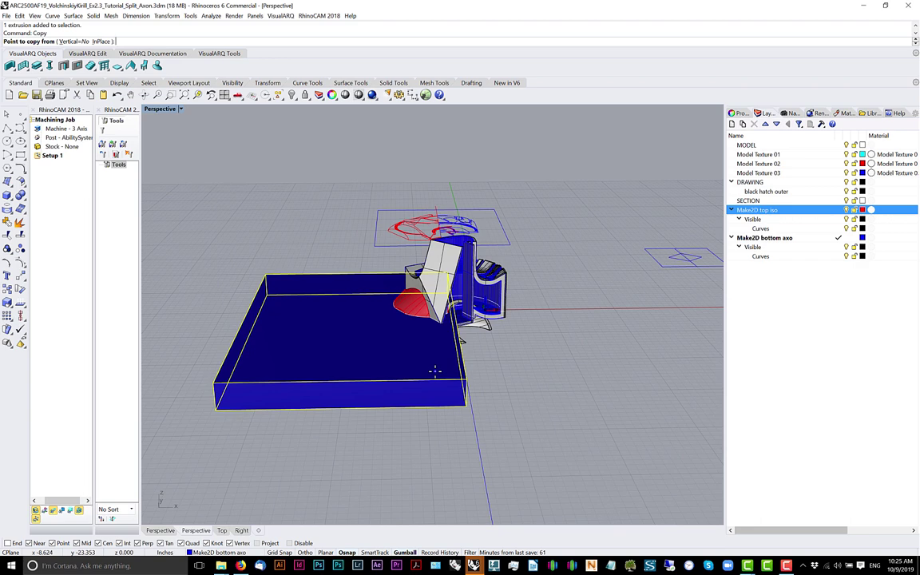
right_click_drag(429, 313, 452, 355)
key("Escape")
Examine the red and blue halves of the framed split drawing and their dividing line in the Top view
right_click_drag(449, 240, 446, 359, "shift")
key("ctrl+F1")
scroll(409, 300, "up", 11)
right_click_drag(431, 152, 409, 315)
scroll(408, 313, "down", 5)
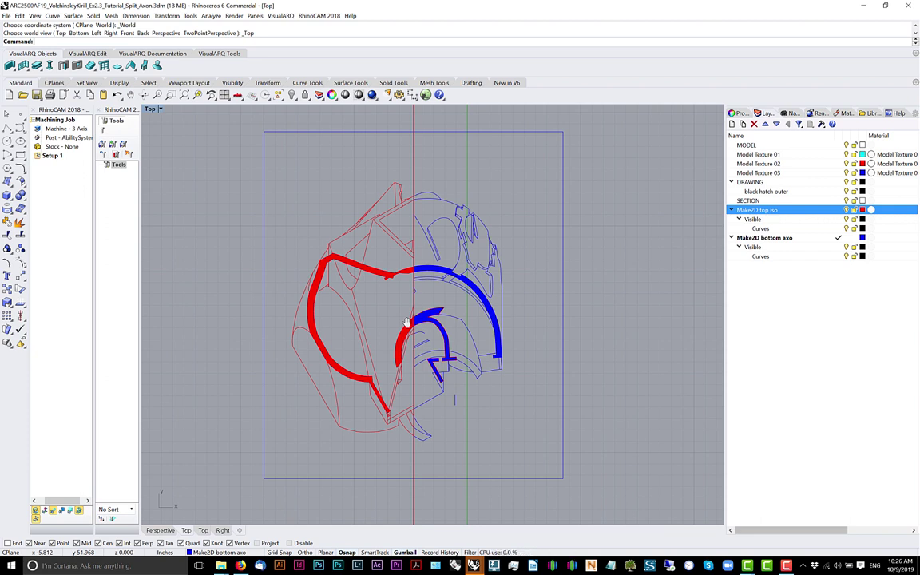
scroll(392, 285, "down", 8)
right_click_drag(446, 269, 498, 174)
scroll(454, 288, "down", 6)
In the Perspective view, copy the extruded box straight up so the copy sits directly on top of the original
middle_click(455, 291)
left_click(463, 296)
scroll(373, 400, "up", 5)
right_click_drag(374, 400, 411, 374)
type("copy")
key("Return")
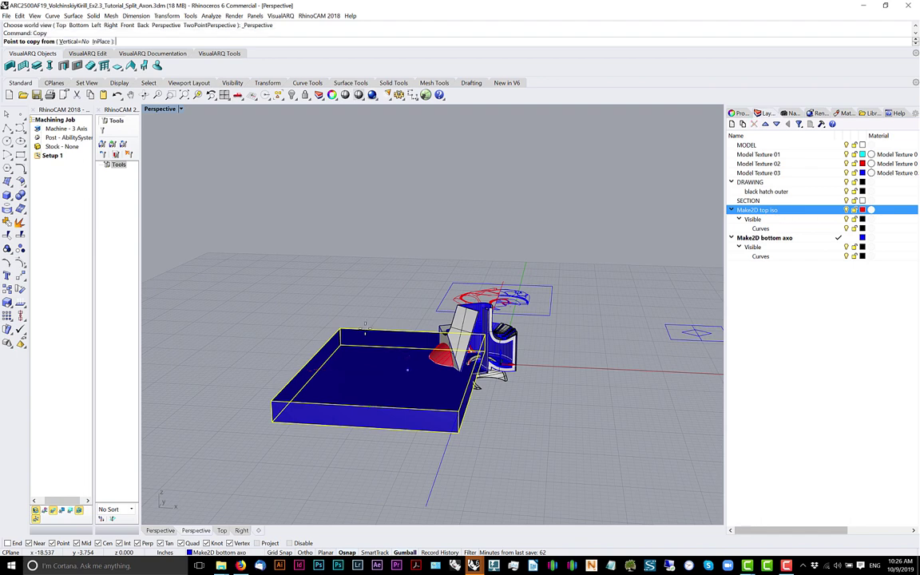
left_click(273, 422)
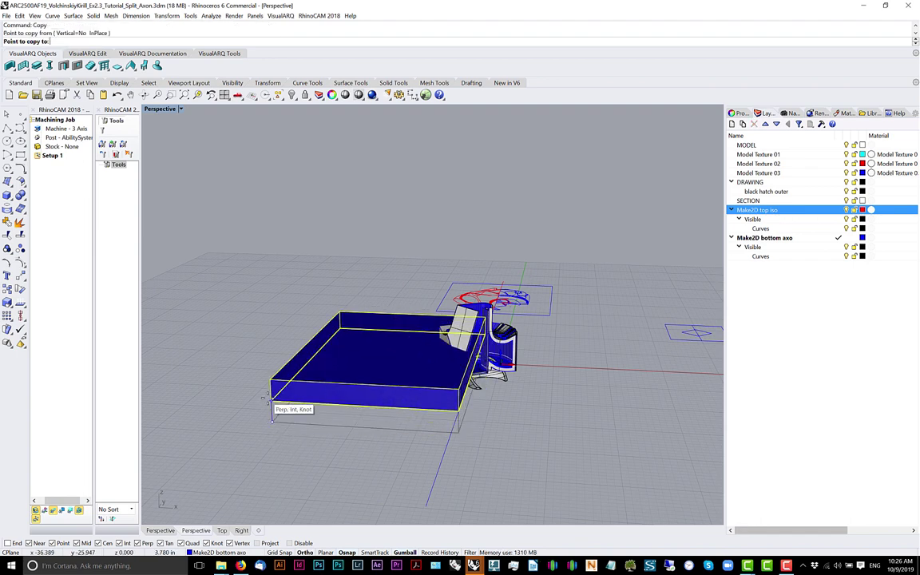
left_click(270, 400)
key("Escape")
Stretch the upper box vertically with Scale1D from its base to a height of about 18.3 inches
left_click(403, 401)
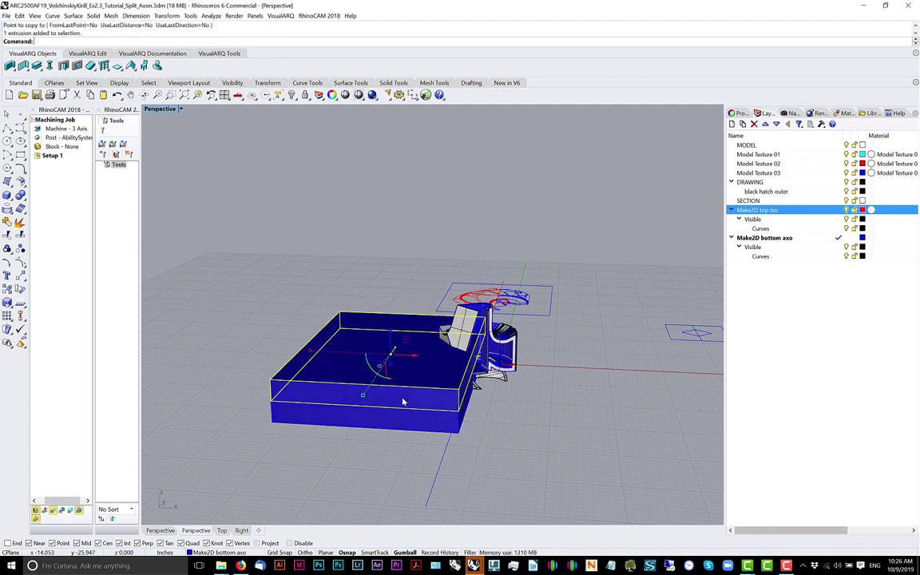
type("scacale1D")
key("Return")
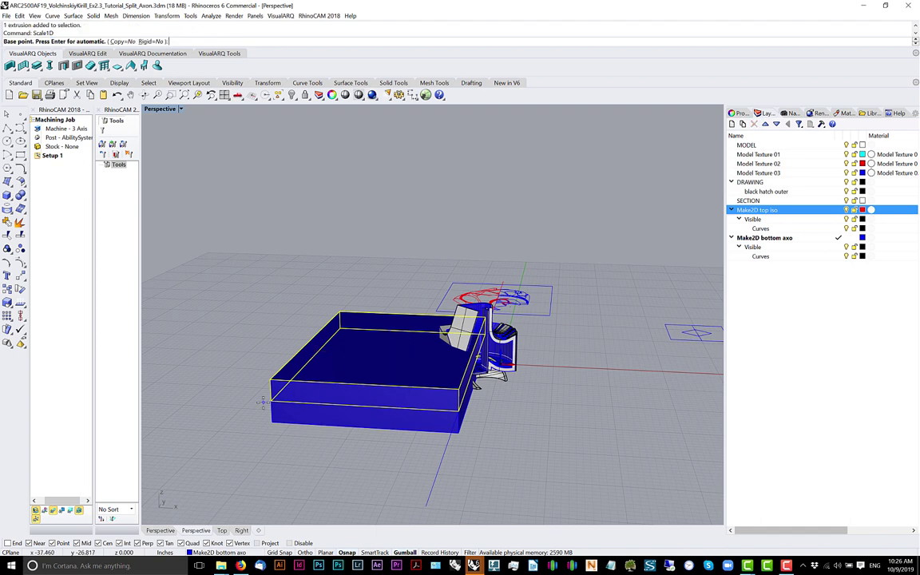
left_click(272, 401)
left_click(271, 379)
left_click(266, 295)
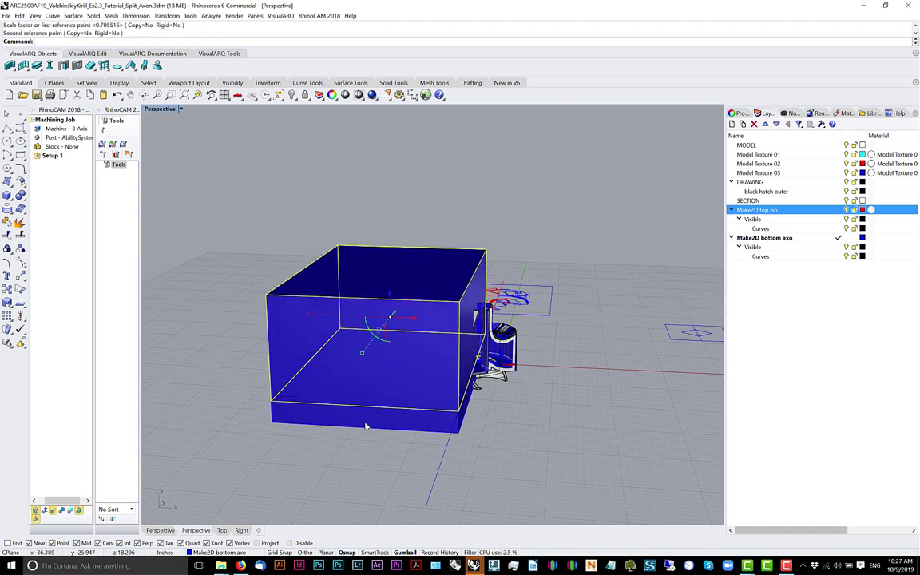
key("Escape")
Copy the low box sideways to the opposite side of the split line and delete the original low box
left_click(421, 424)
right_click_drag(423, 429, 382, 421)
type("copy")
key("Return")
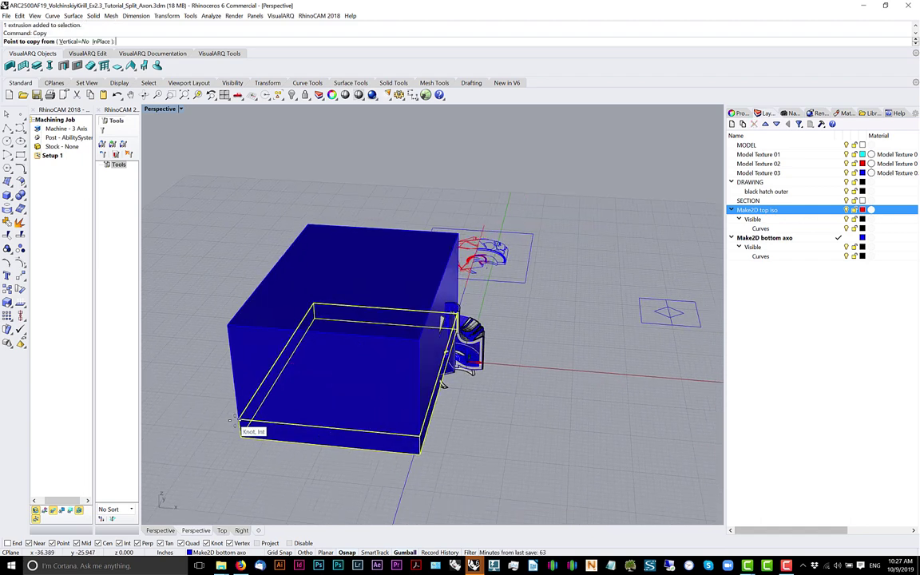
left_click(239, 420)
scroll(473, 451, "up", 3)
left_click(384, 425)
key("Escape")
left_click(330, 454)
scroll(330, 453, "down", 3)
key("Delete")
Duplicate the model together with both boxes along the X axis, clear of the original set
mouse_move(405, 399)
right_mouse_down()
mouse_move(441, 353)
mouse_move(442, 370)
mouse_move(474, 380)
mouse_move(468, 344)
mouse_move(457, 390)
mouse_move(431, 387)
mouse_move(429, 399)
mouse_move(455, 351)
mouse_move(458, 424)
mouse_move(327, 343)
mouse_move(380, 349)
mouse_move(342, 334)
right_mouse_up()
mouse_move(342, 332)
left_mouse_down()
mouse_move(519, 447)
mouse_move(518, 460)
left_mouse_up()
scroll(555, 424, "down", 3)
left_click_drag(531, 395, 386, 396, "alt")
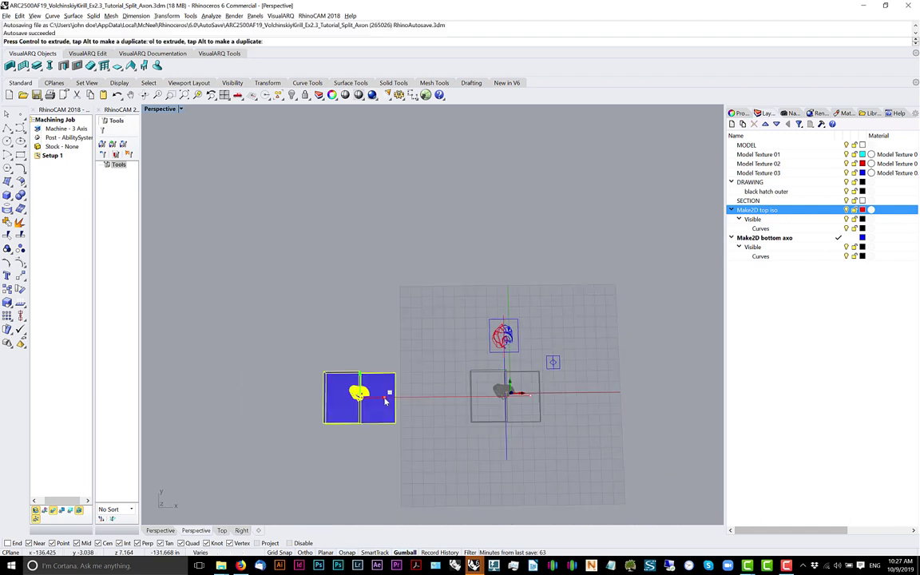
Delete the tall and the low box around the original model
scroll(471, 384, "up", 2)
left_click(497, 404)
left_click(548, 425, "shift")
key("Delete")
Select the tall box of the duplicated set and show the set in the Back view
scroll(262, 407, "up", 6)
right_click_drag(424, 375, 451, 309)
scroll(406, 335, "up", 6)
left_click(398, 331)
scroll(397, 332, "down", 2)
scroll(391, 336, "down", 3)
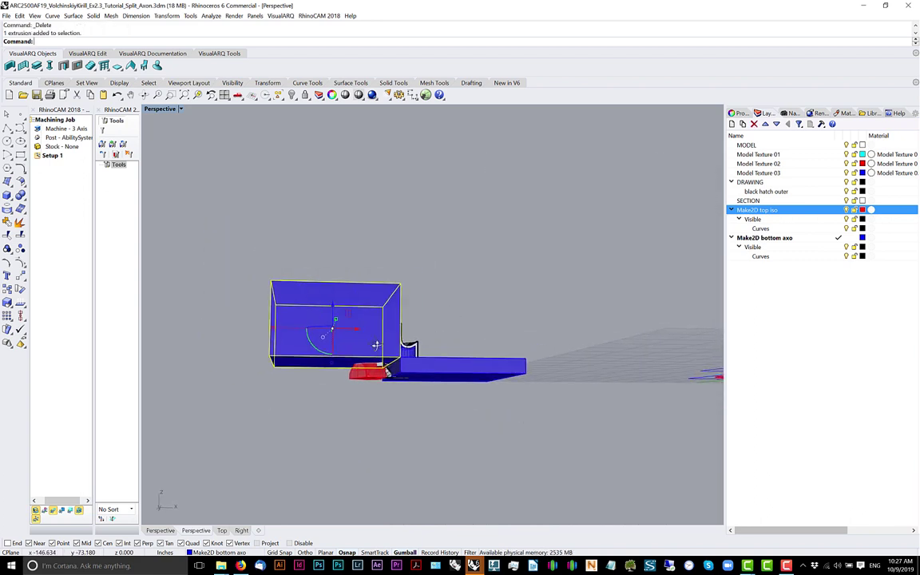
right_click_drag(376, 339, 374, 340)
middle_click(414, 319)
left_click(407, 326)
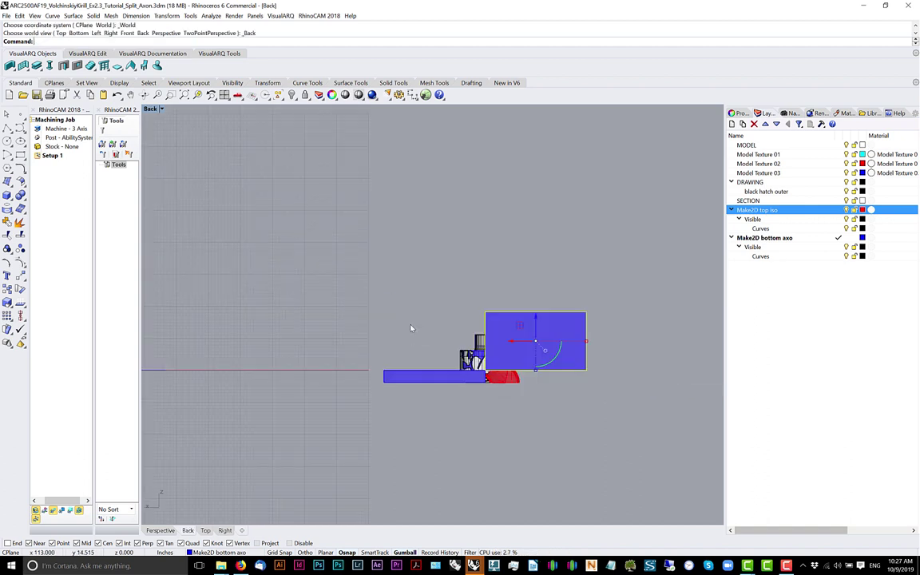
right_click_drag(516, 349, 480, 348)
Start Trim with the whole duplicated set as cutting objects and pick the geometry across the tall box's area for removal
mouse_move(661, 195)
left_mouse_down()
mouse_move(542, 340)
mouse_move(319, 448)
left_mouse_up()
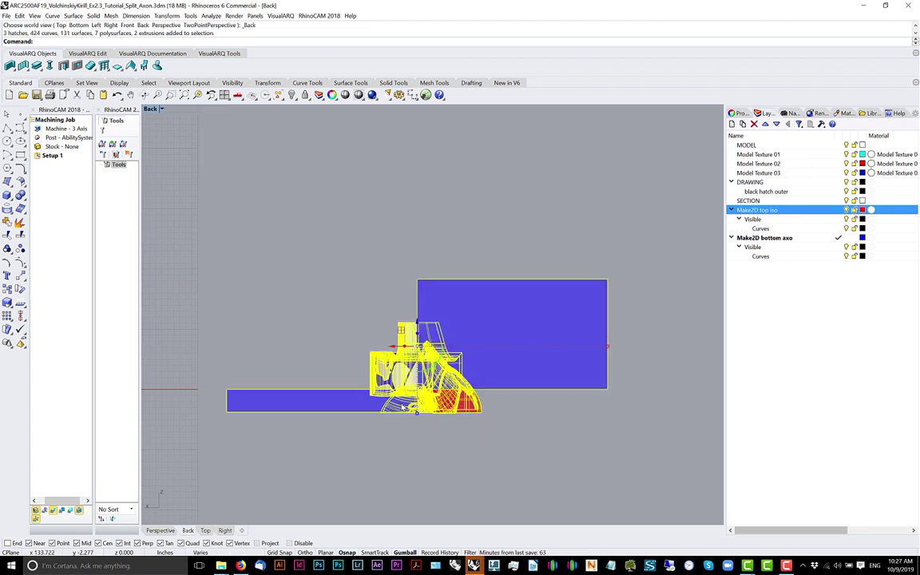
type("trim")
key("Return")
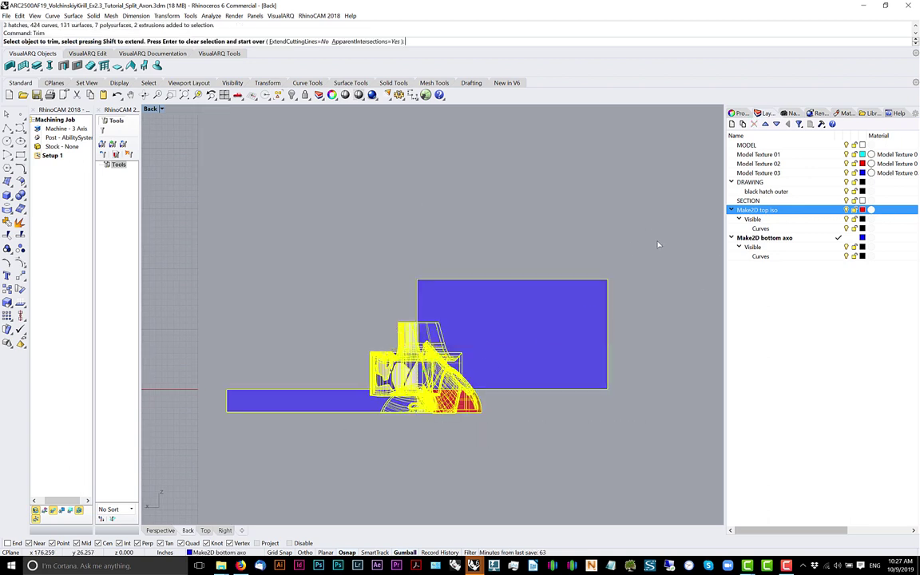
left_click_drag(658, 232, 407, 394)
scroll(419, 388, "up", 4)
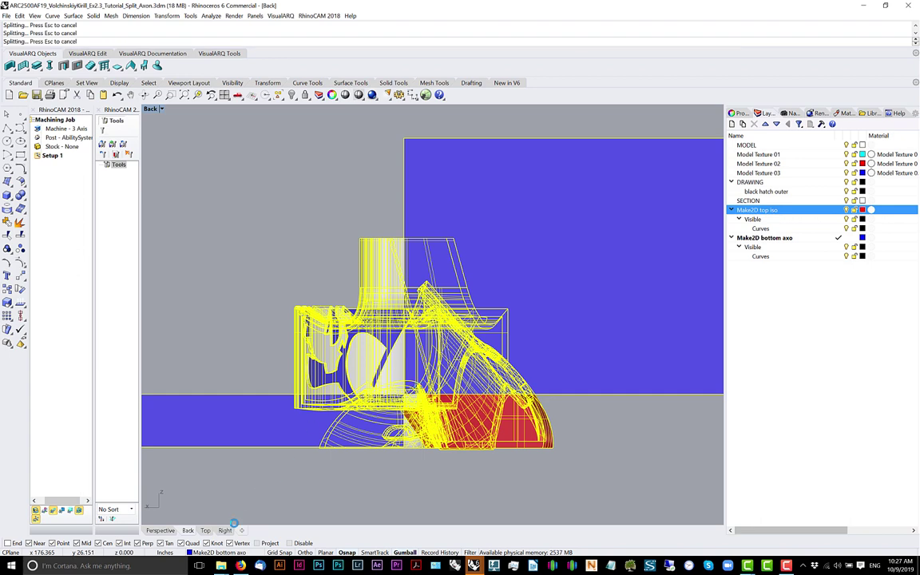
Switch to Firefox and examine the cut faces, stepped section line and underside dome in the Tempietto axonometric drawing
key("alt+Tab")
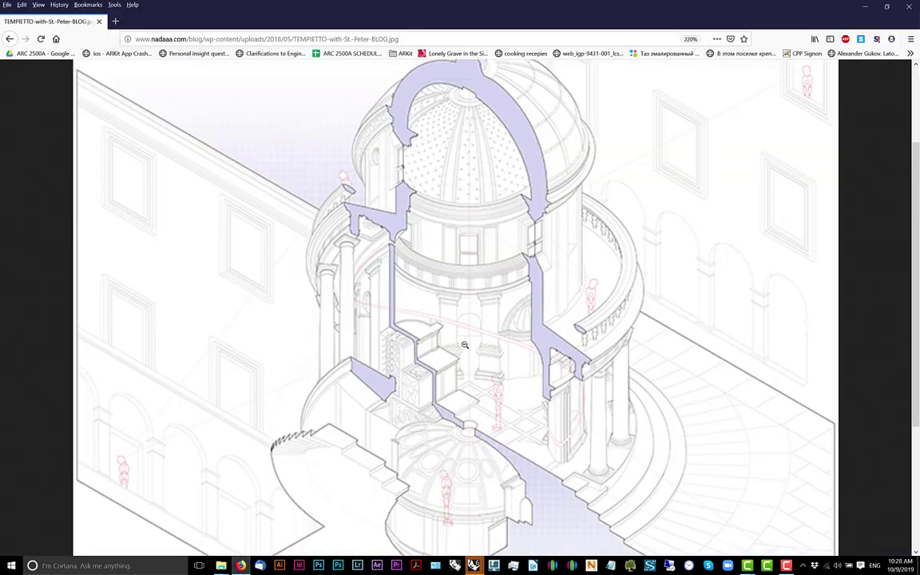
scroll(475, 354, "down", 5)
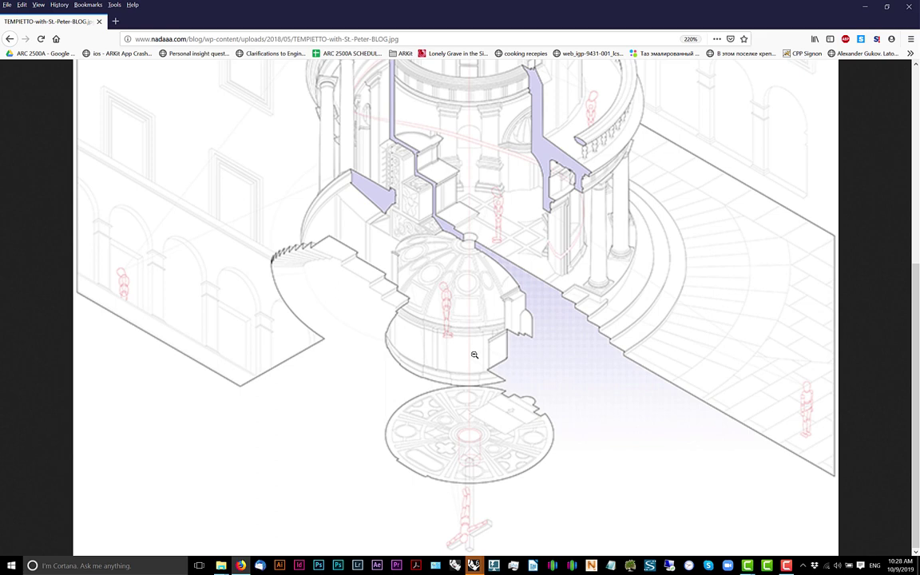
scroll(474, 353, "up", 3)
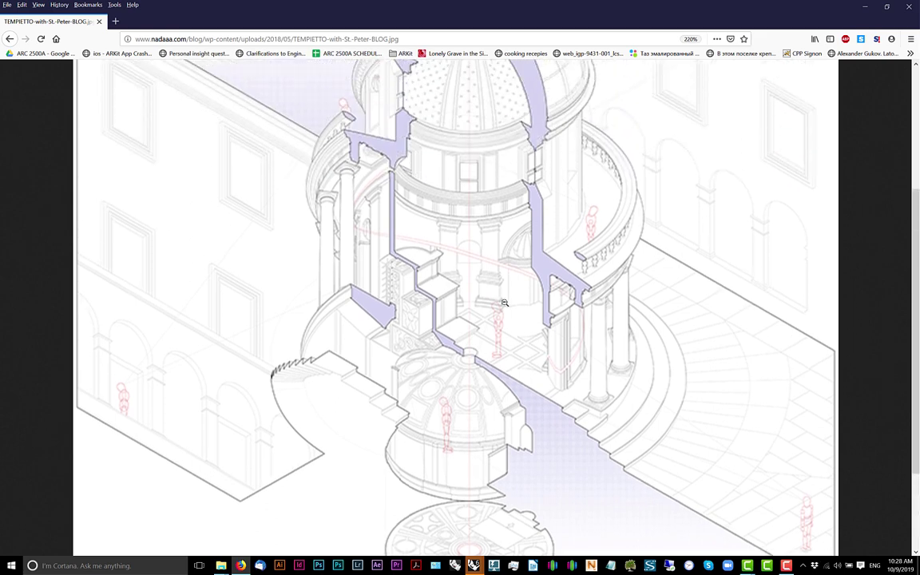
scroll(496, 297, "up", 3)
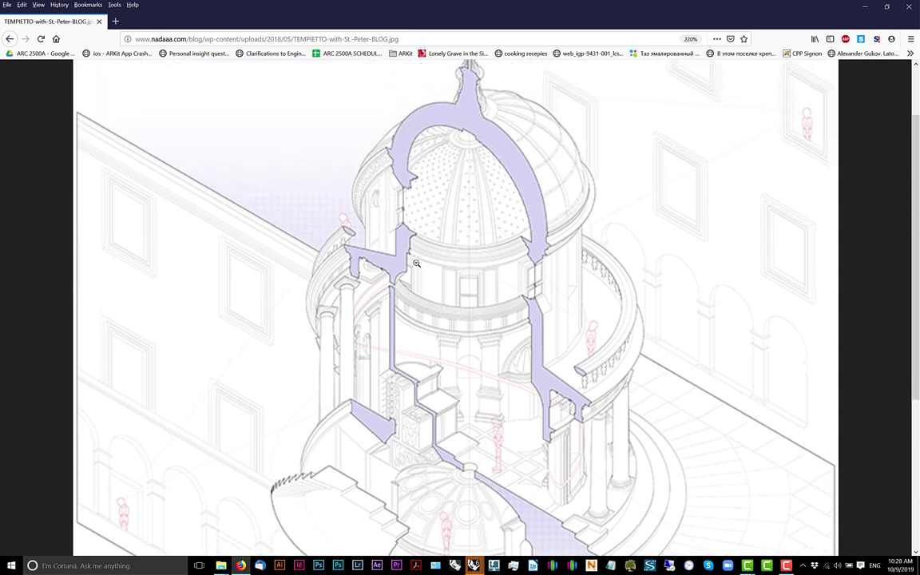
scroll(352, 311, "down", 6)
scroll(371, 264, "up", 6)
scroll(324, 239, "down", 3)
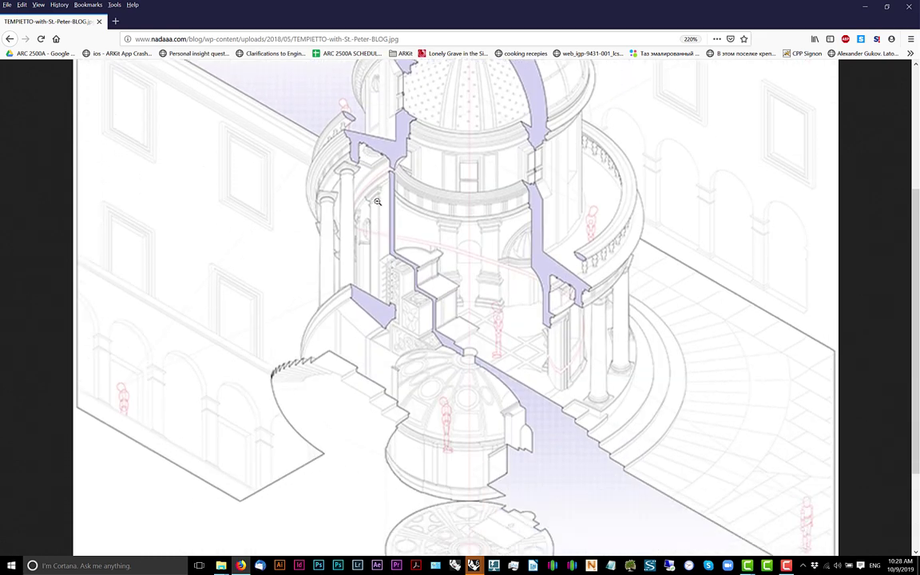
scroll(460, 352, "down", 3)
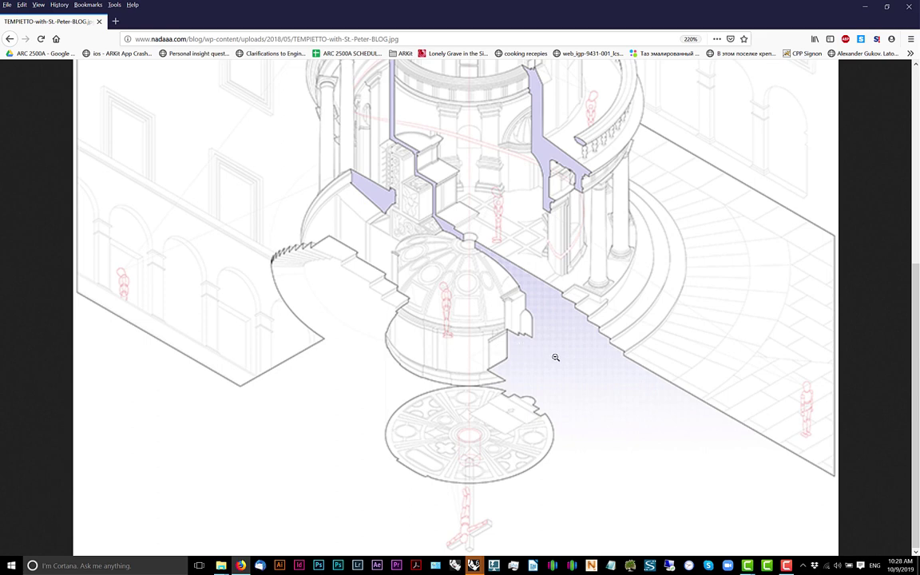
scroll(538, 352, "up", 3)
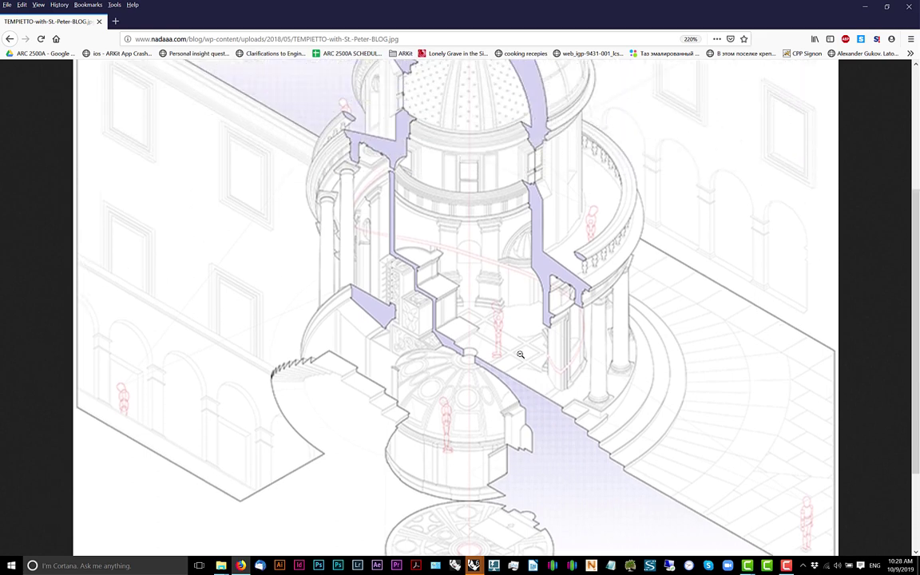
scroll(519, 354, "up", 3)
scroll(519, 354, "up", 2)
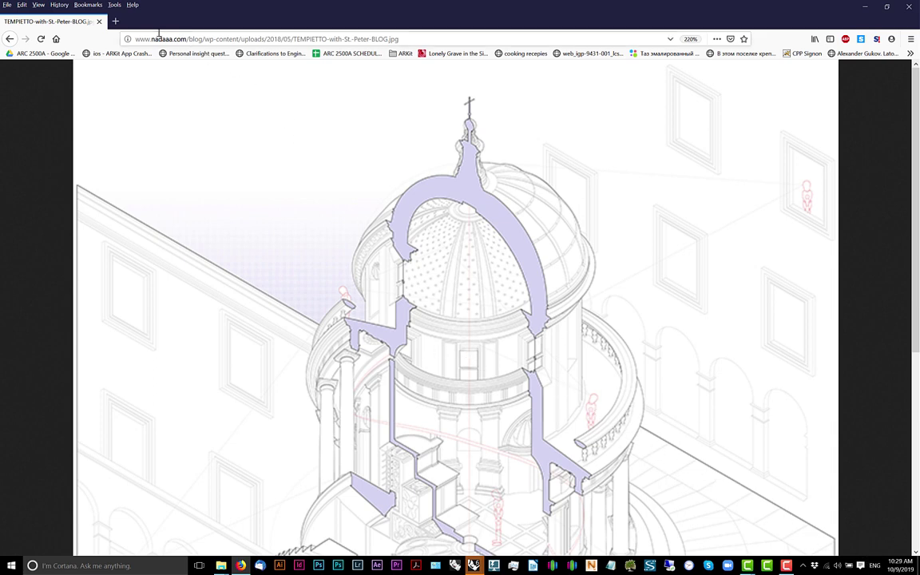
Search the web for "TAMPIETTO" in a new tab and show the image results
left_click(115, 21)
type("TAMPIETTO")
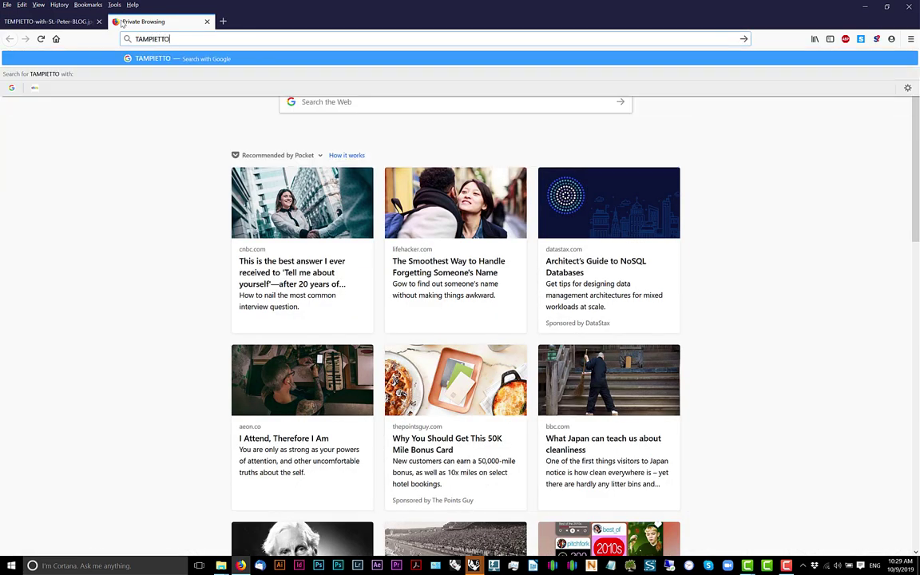
key("Return")
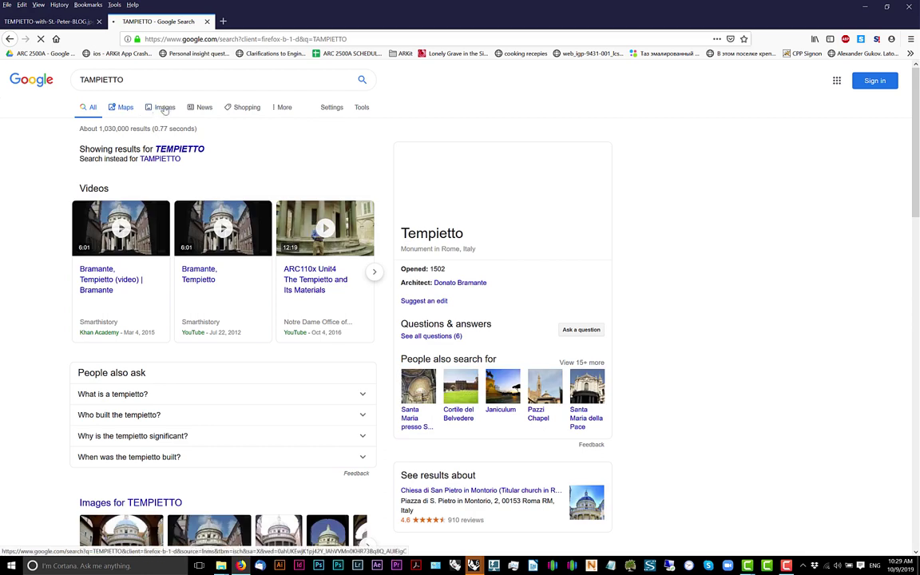
left_click(164, 107)
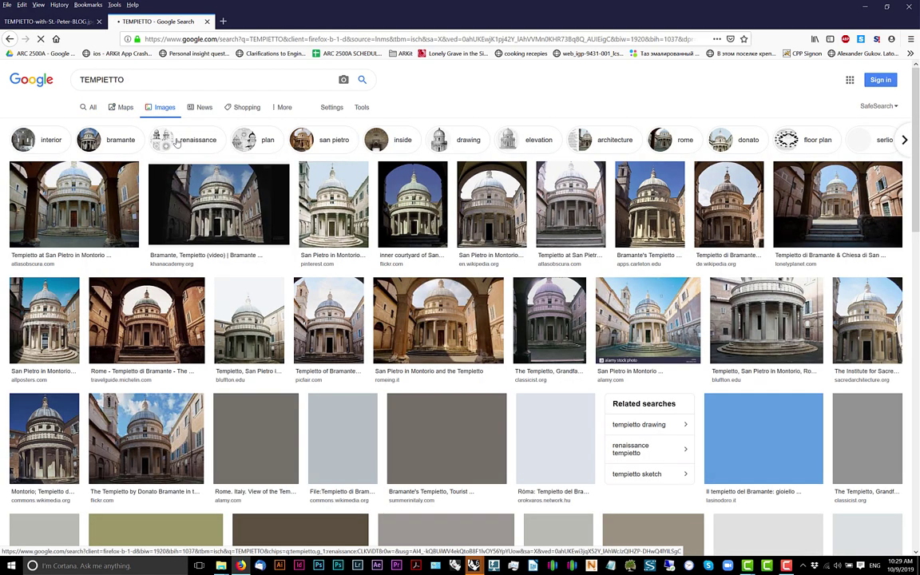
Examine several Tempietto photographs in the image results, including the San Pietro in Montorio view from Atlas Obscura
left_click(589, 181)
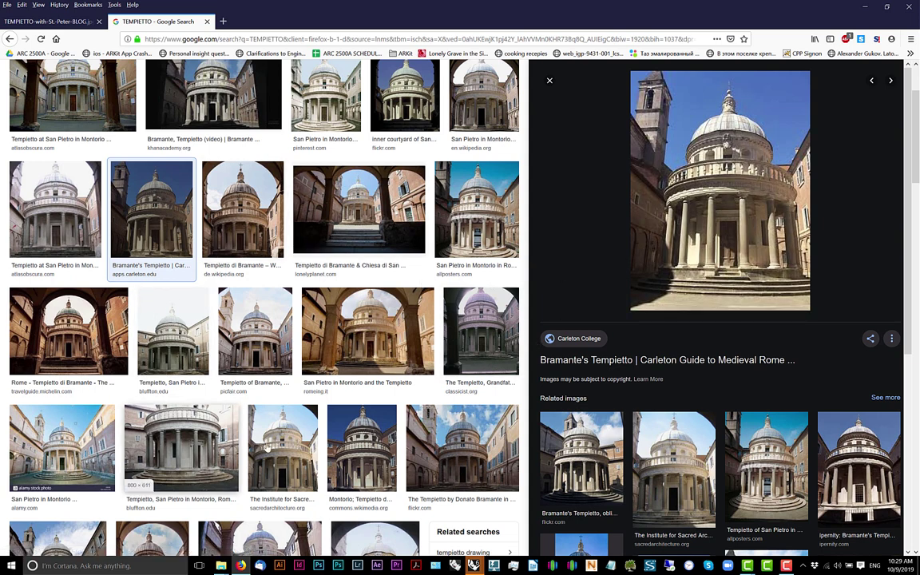
scroll(289, 450, "down", 3)
left_click(376, 471)
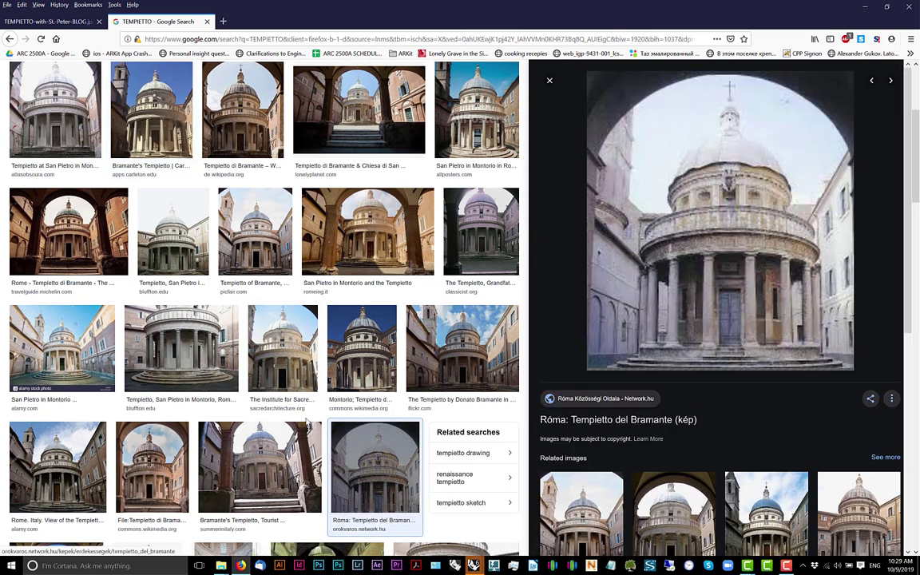
scroll(252, 399, "up", 5)
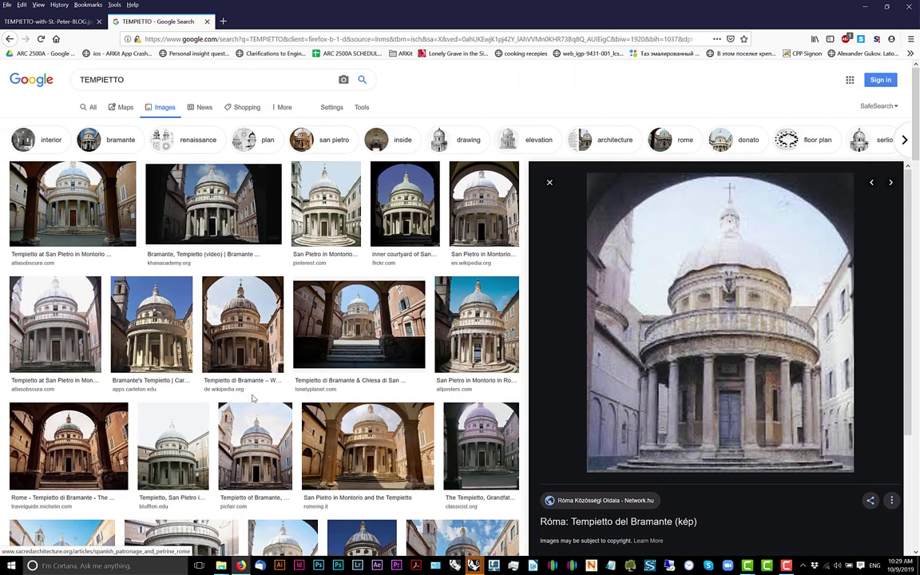
left_click(72, 192)
scroll(124, 240, "up", 3)
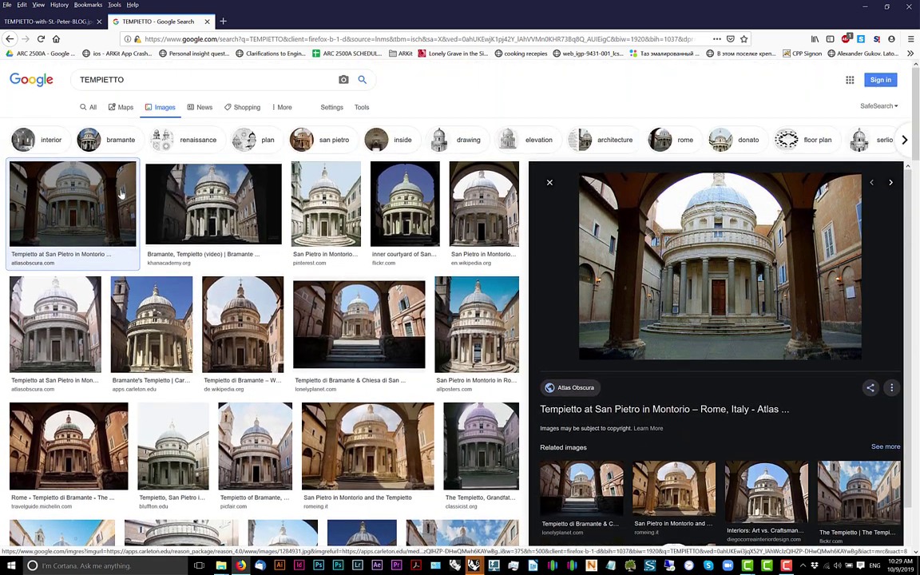
Open the Tempietto's location in Google Maps and examine the building and its courtyard up close
left_click(91, 109)
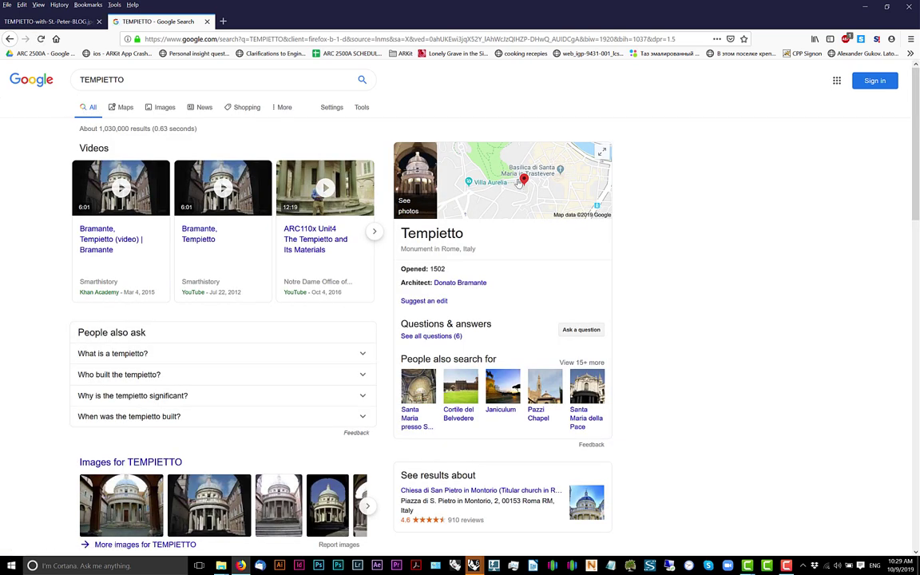
left_click(482, 158)
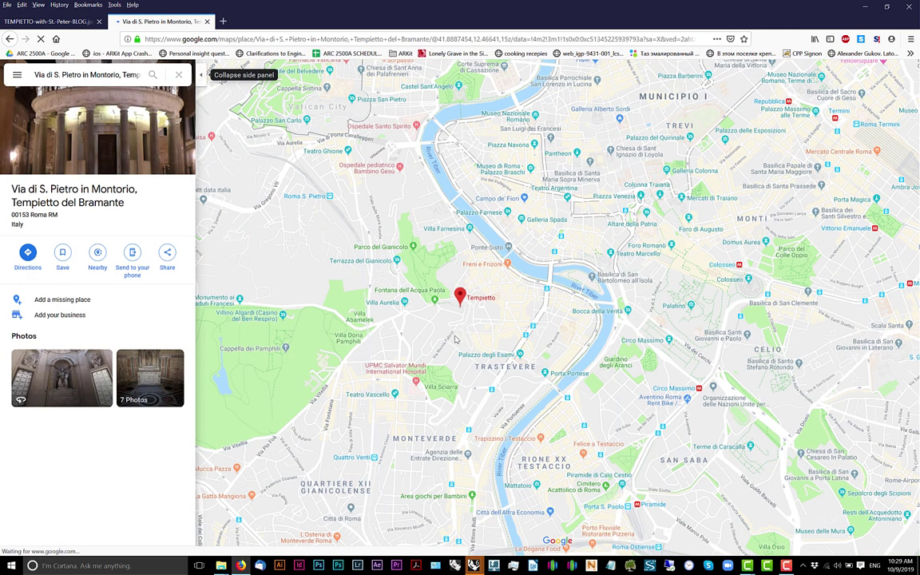
scroll(453, 340, "down", 2)
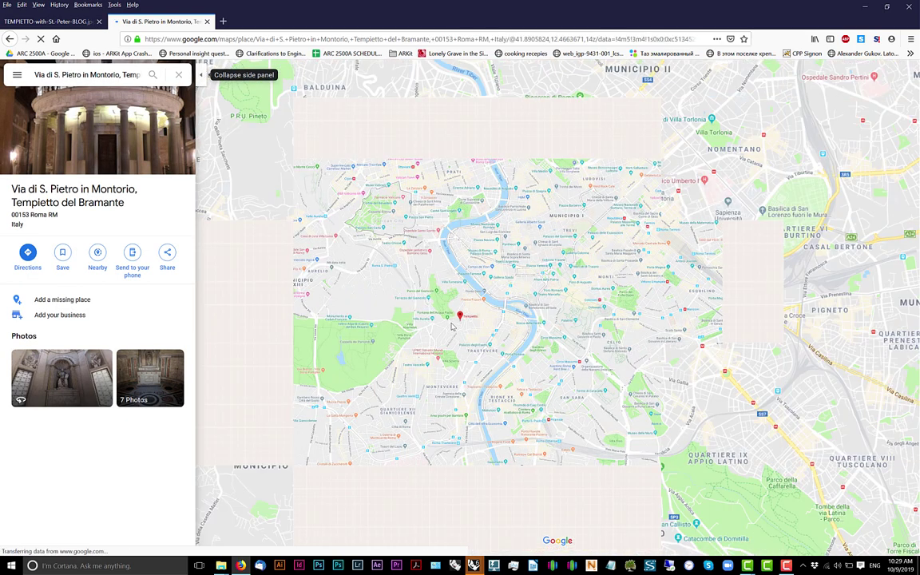
scroll(471, 332, "up", 2)
scroll(473, 337, "up", 2)
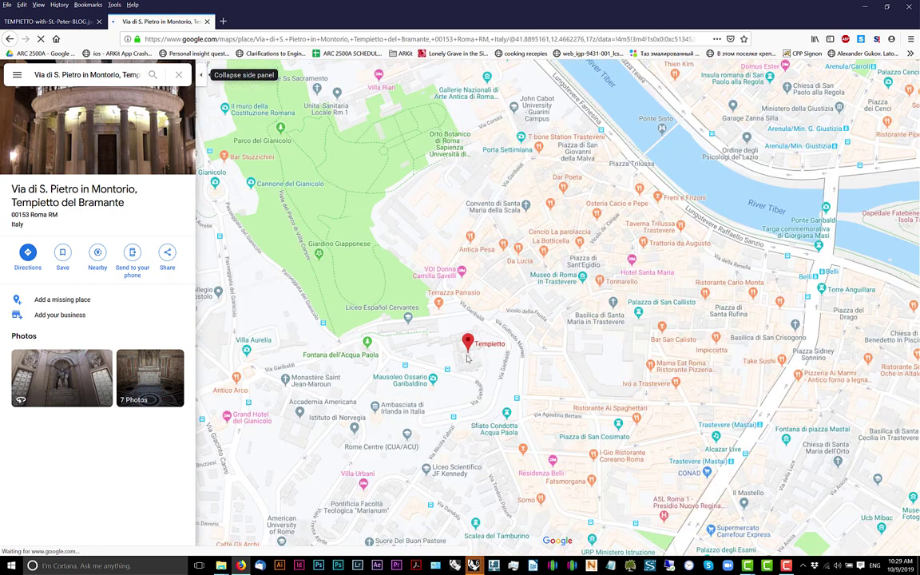
scroll(467, 359, "up", 1)
scroll(467, 360, "up", 2)
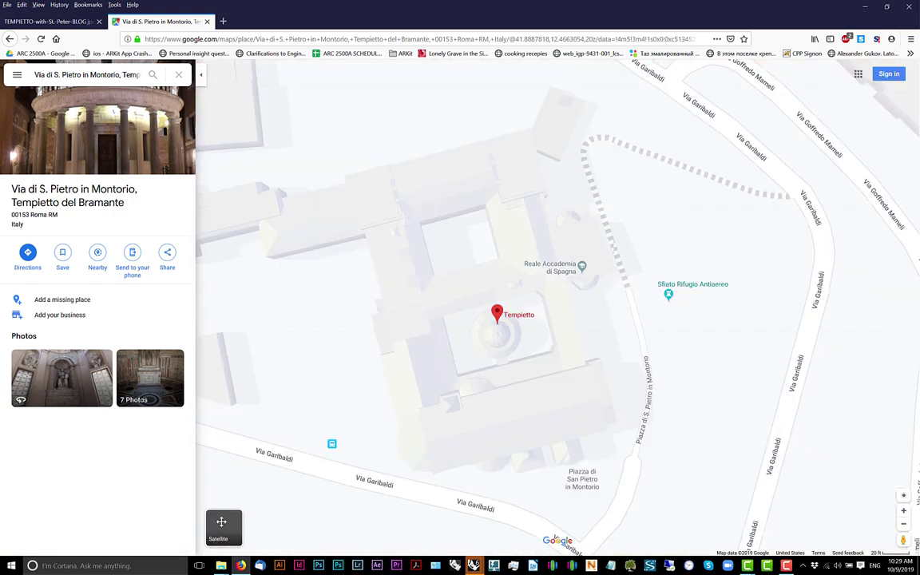
Show satellite imagery on the map and examine the Tempietto and its courtyard from tilted 3D angles
left_click(221, 522)
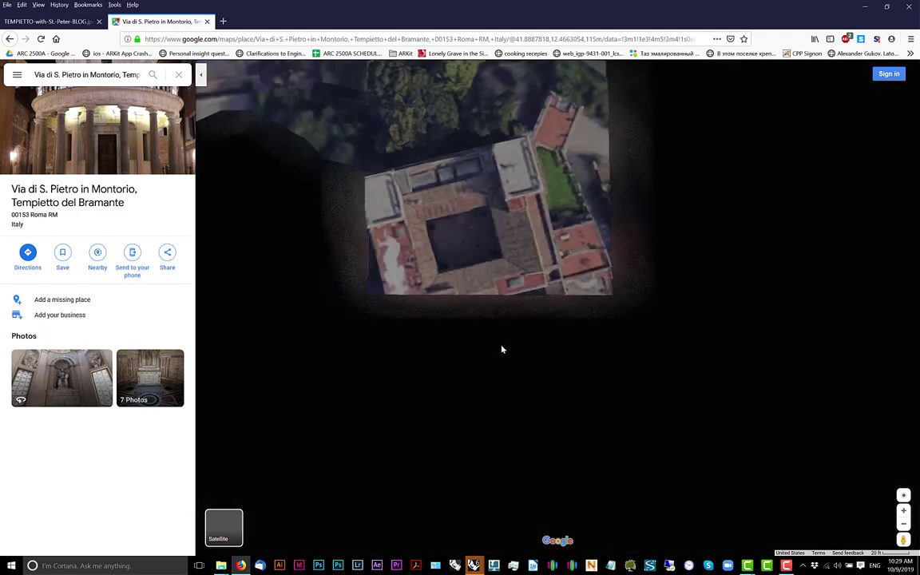
scroll(504, 346, "up", 1)
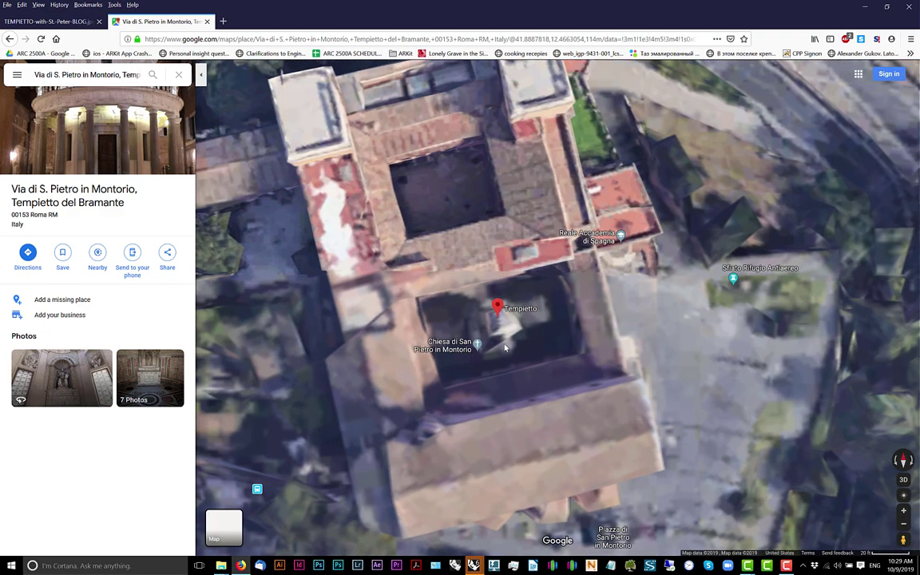
left_click_drag(506, 347, 539, 399, "ctrl")
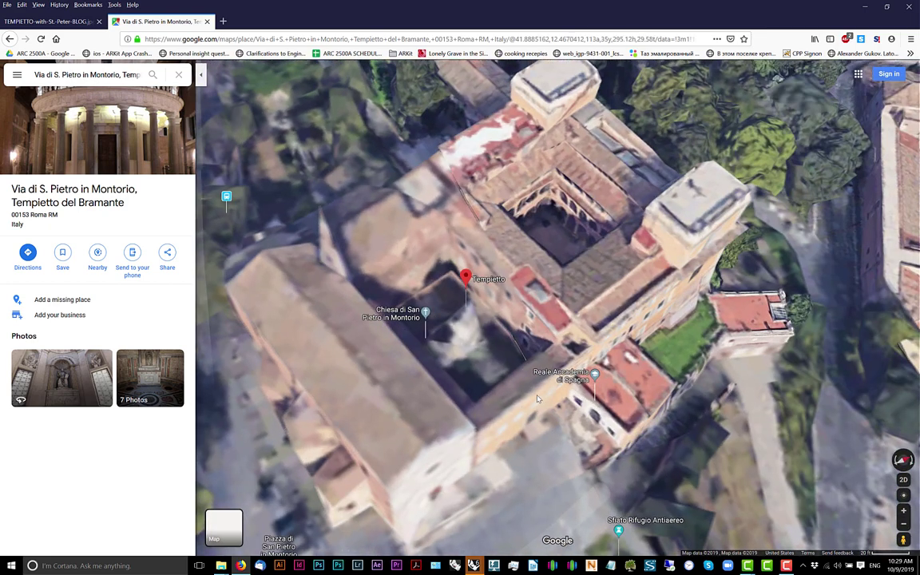
mouse_move(488, 401)
left_mouse_down()
mouse_move(469, 400)
mouse_move(404, 358)
mouse_move(371, 324)
left_mouse_up()
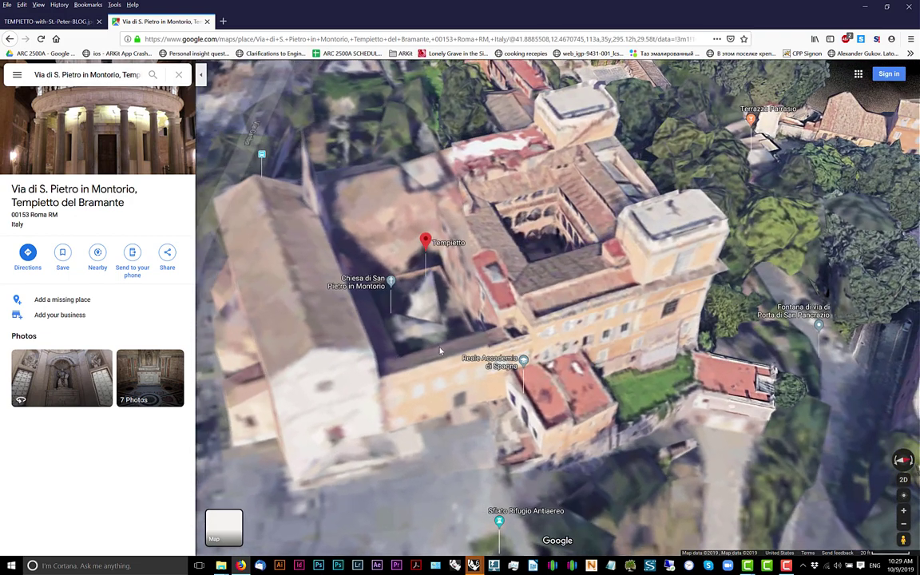
left_click_drag(435, 366, 458, 372, "ctrl")
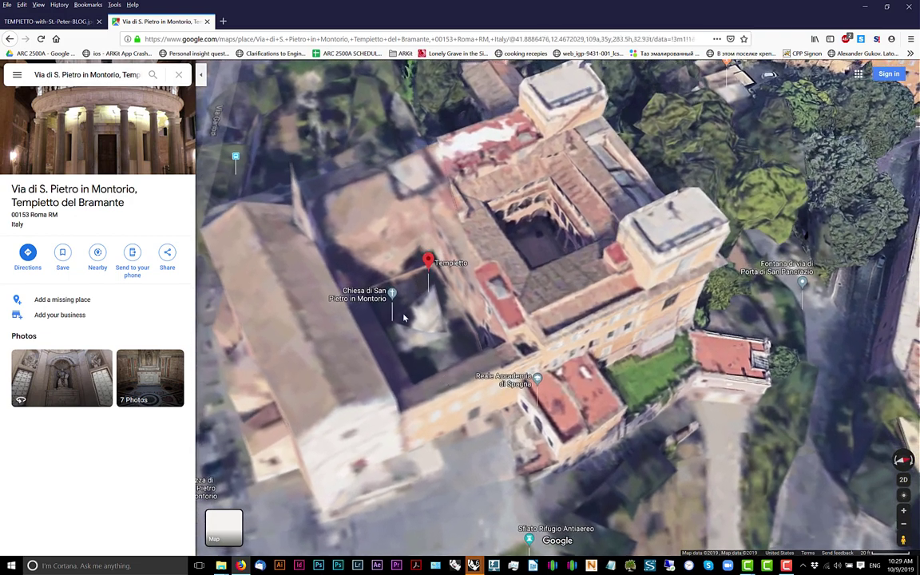
left_click_drag(408, 347, 423, 318, "ctrl")
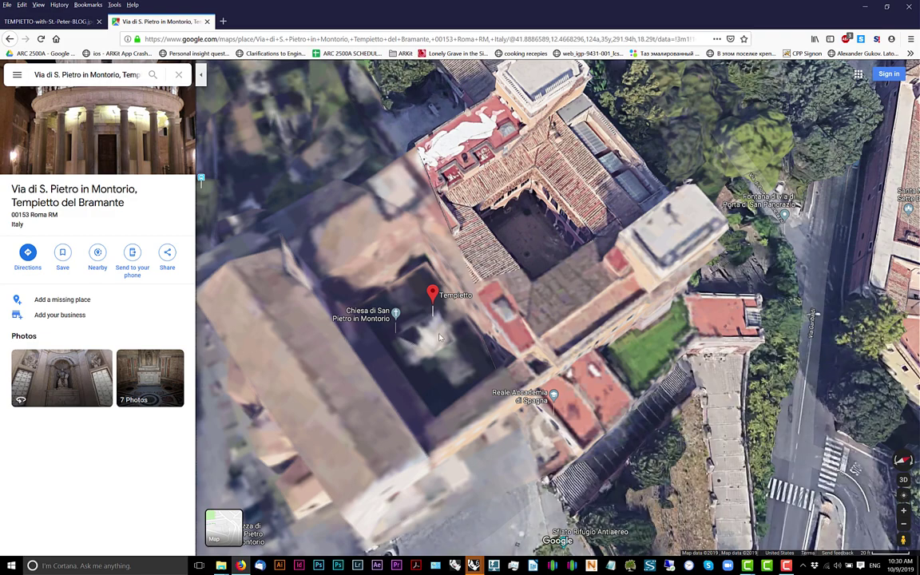
left_click_drag(412, 347, 448, 347, "ctrl")
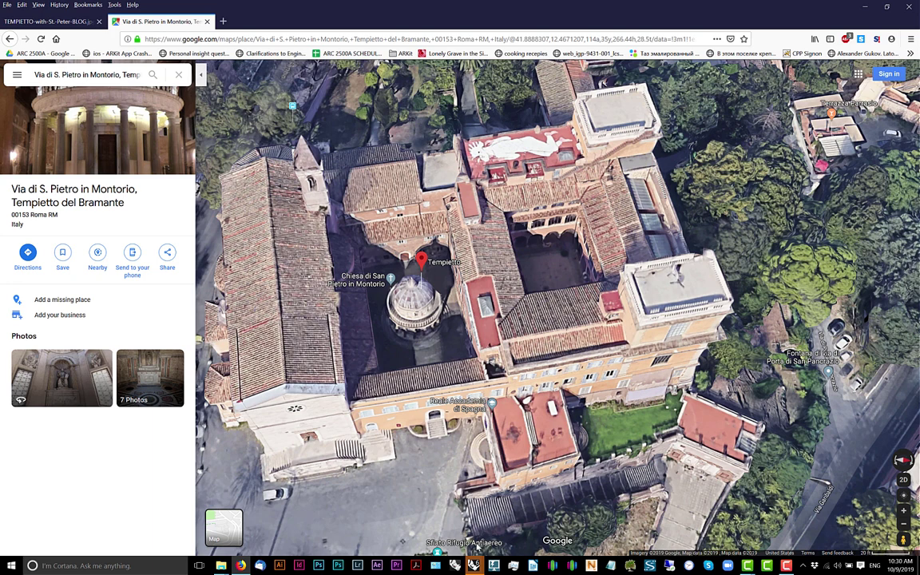
Switch to the Rhino window with the copy of the Split Axon file and dismiss the plug-in update notice
mouse_move(474, 566)
left_click(527, 523)
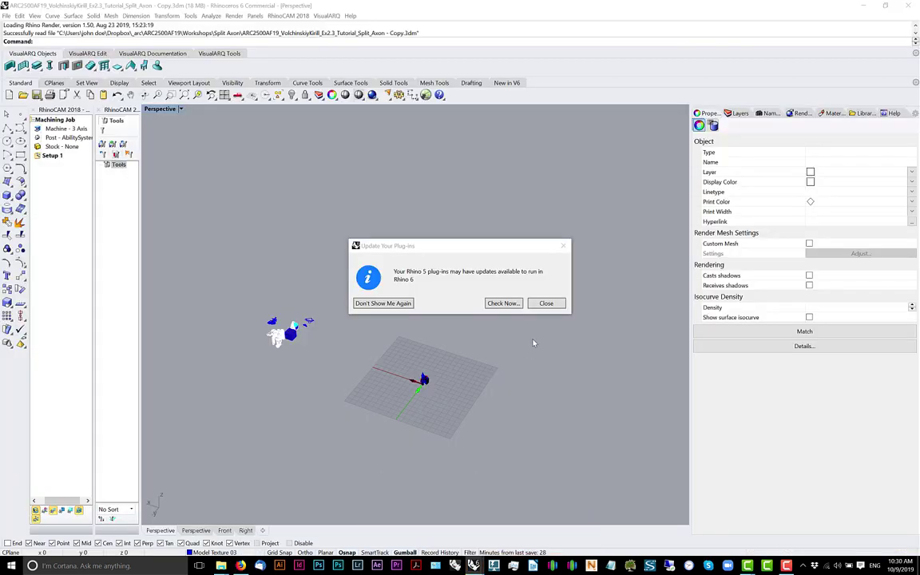
left_click(546, 304)
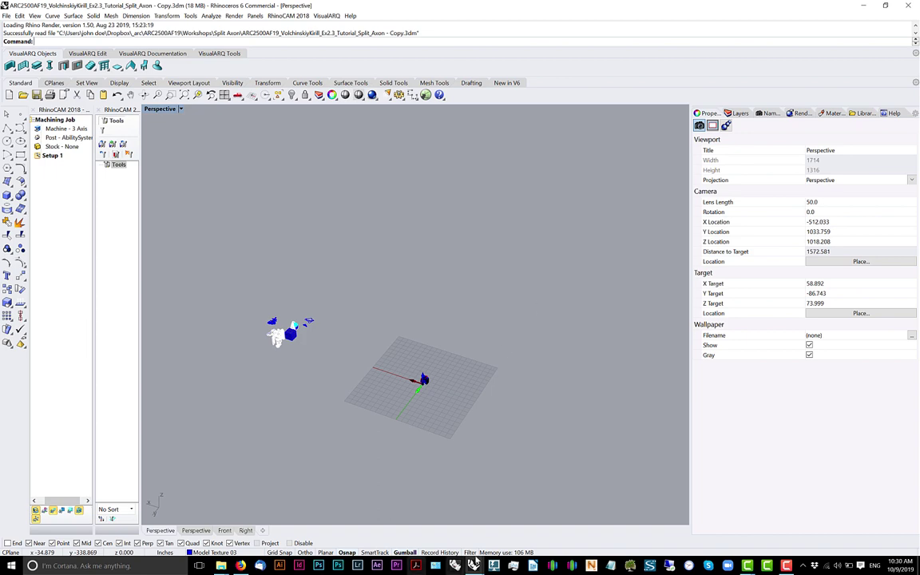
Switch to the original Split Axon file in Rhino, end the running Trim and clear the selection
mouse_move(473, 565)
left_click(438, 525)
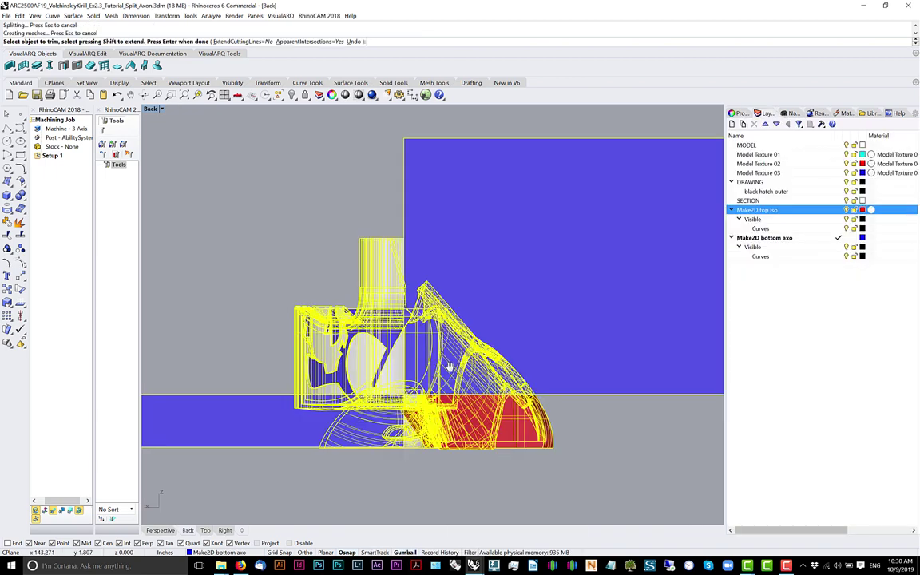
scroll(444, 365, "down", 3)
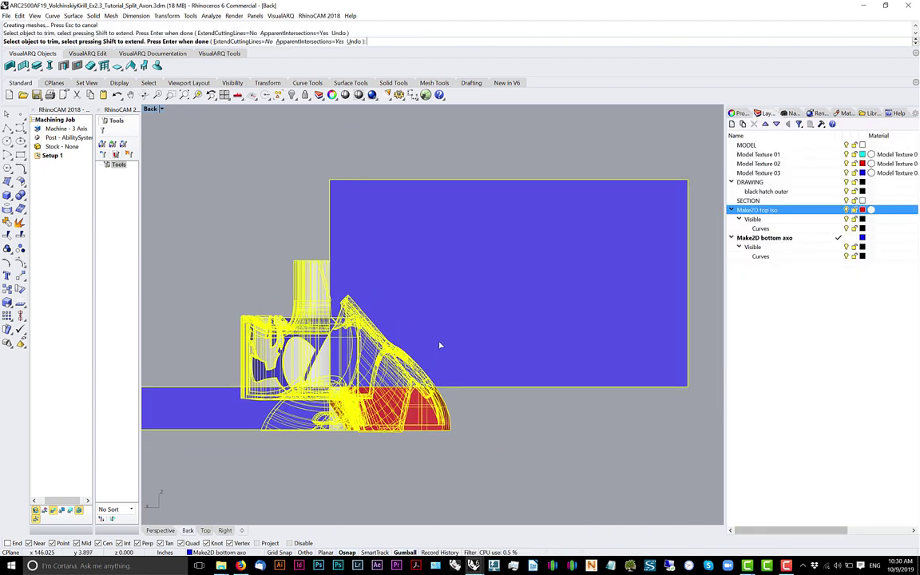
key("Escape")
key("Escape")
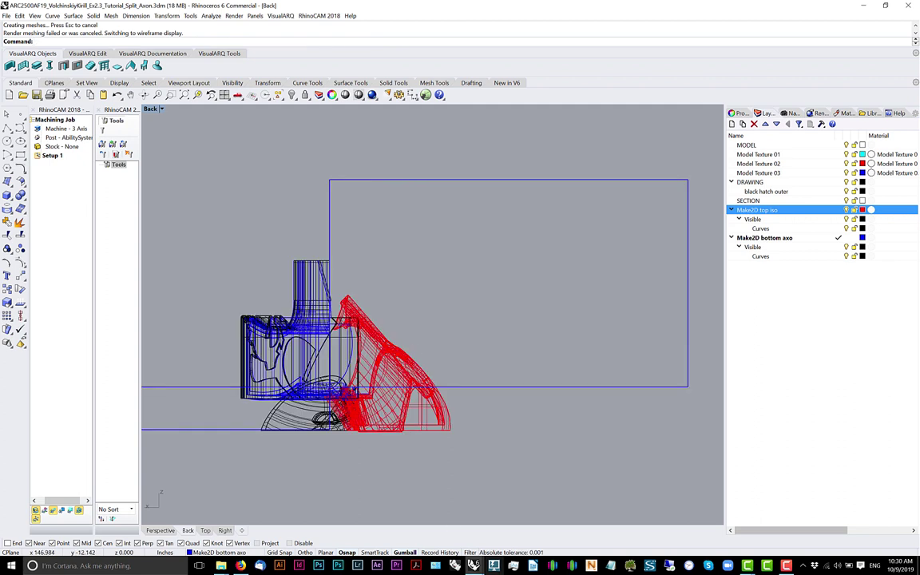
Switch to Firefox and examine the Tempietto's dome in the 3D map and the cut section in the axonometric drawing
left_click(242, 565)
scroll(421, 335, "up", 3)
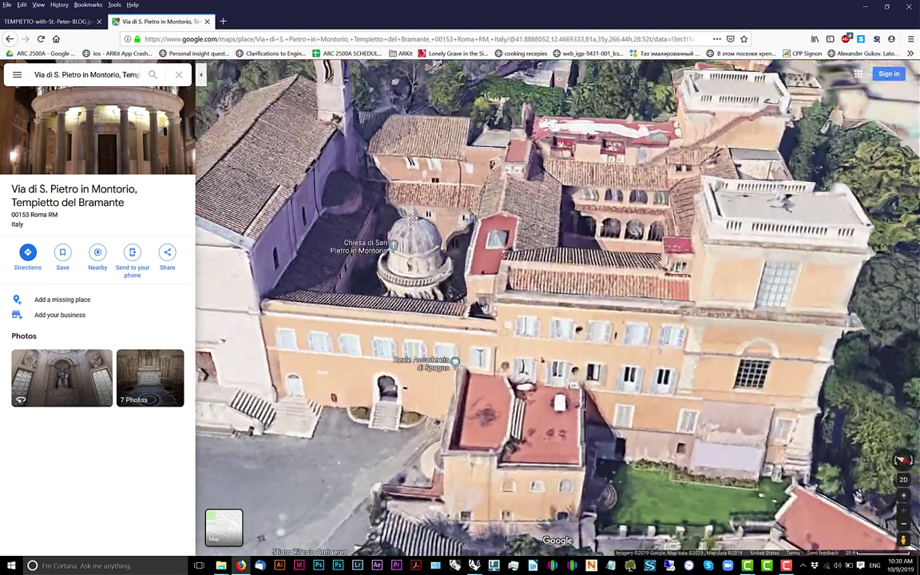
left_click_drag(413, 217, 428, 276, "ctrl")
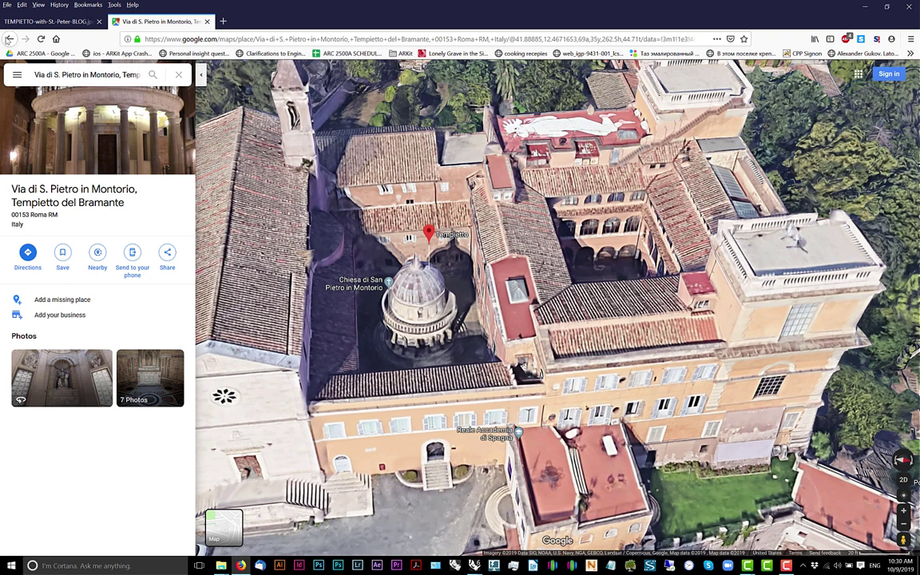
left_click(30, 22)
scroll(446, 256, "down", 5)
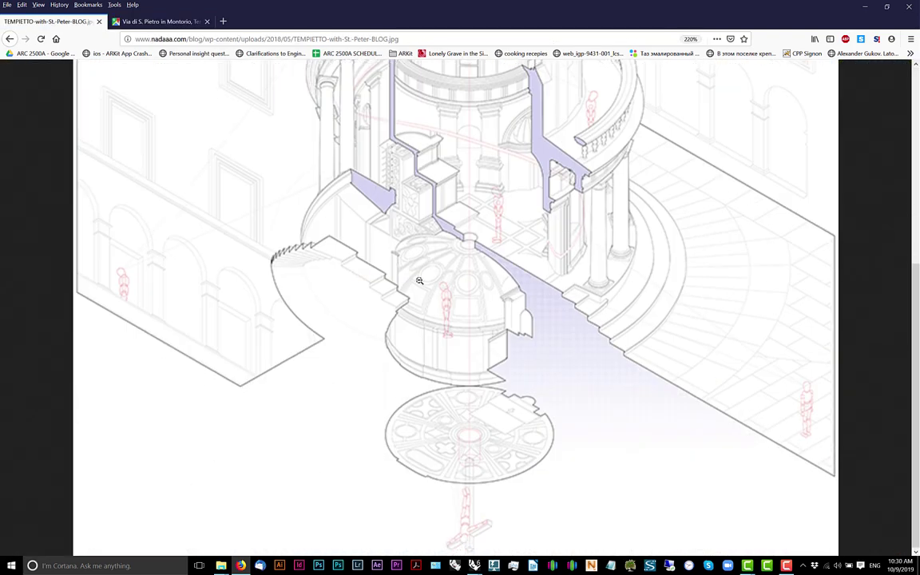
scroll(392, 351, "up", 4)
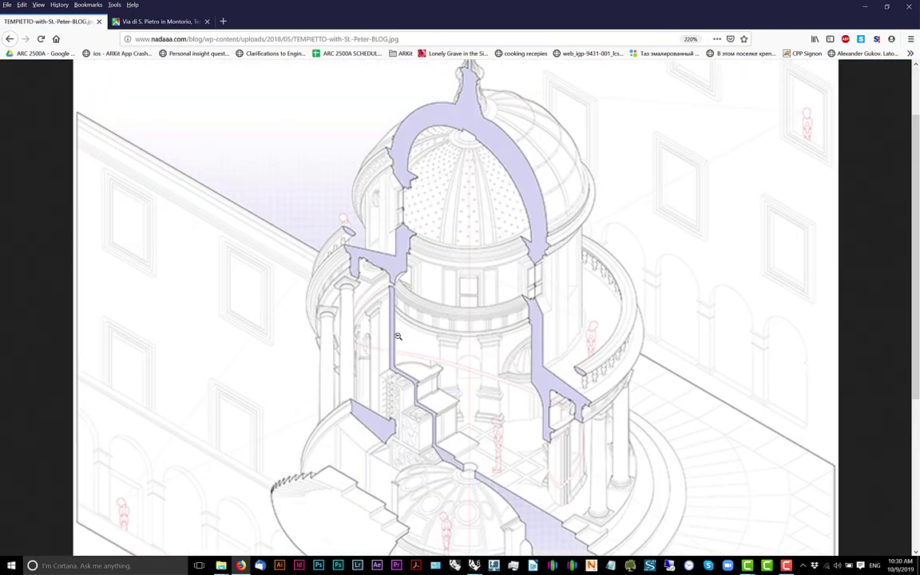
Switch to Rhino and, in perspective view, trim away the upper red model surfaces using the tall cutting box
key("alt+Tab")
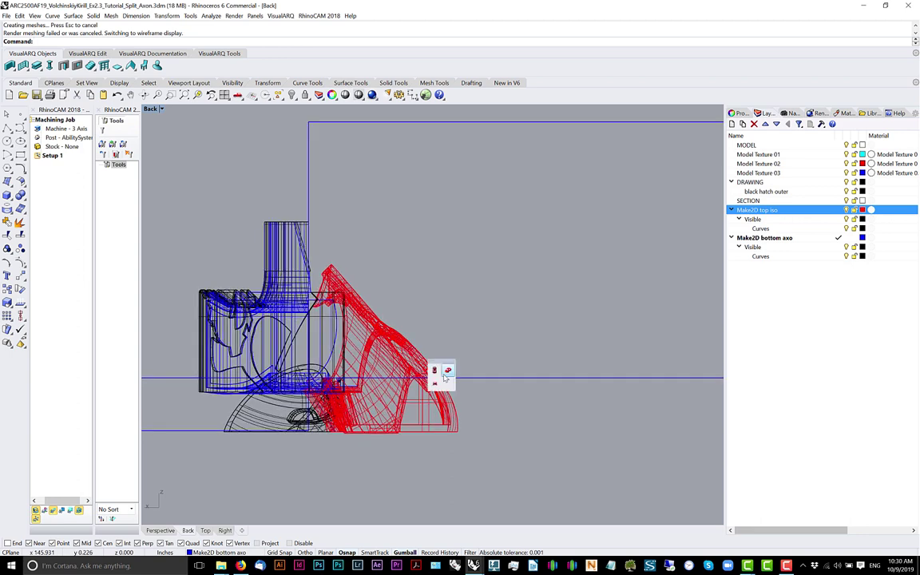
left_click(445, 376)
right_click_drag(423, 359, 343, 318)
scroll(441, 393, "up", 12)
left_click(340, 327)
left_click(367, 357)
key("Return")
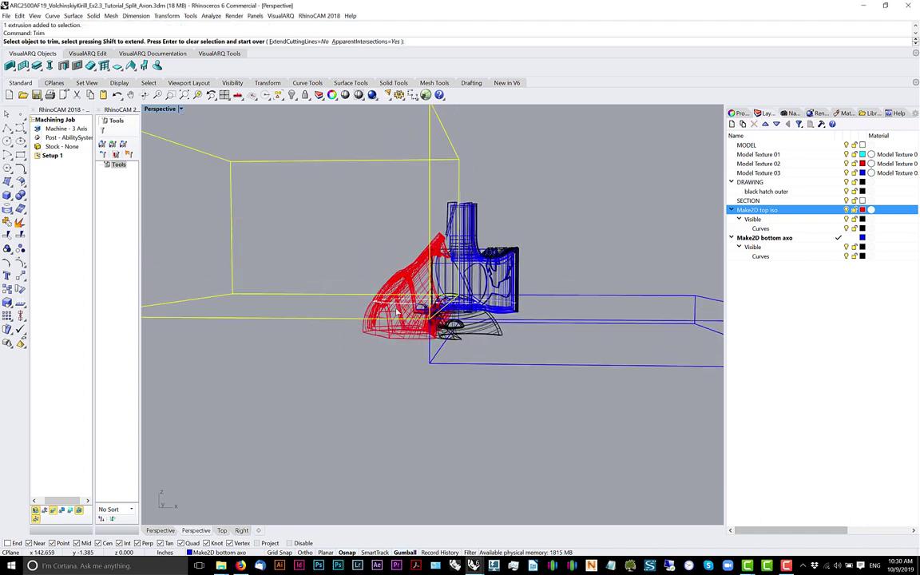
scroll(415, 279, "up", 5)
left_click(410, 239)
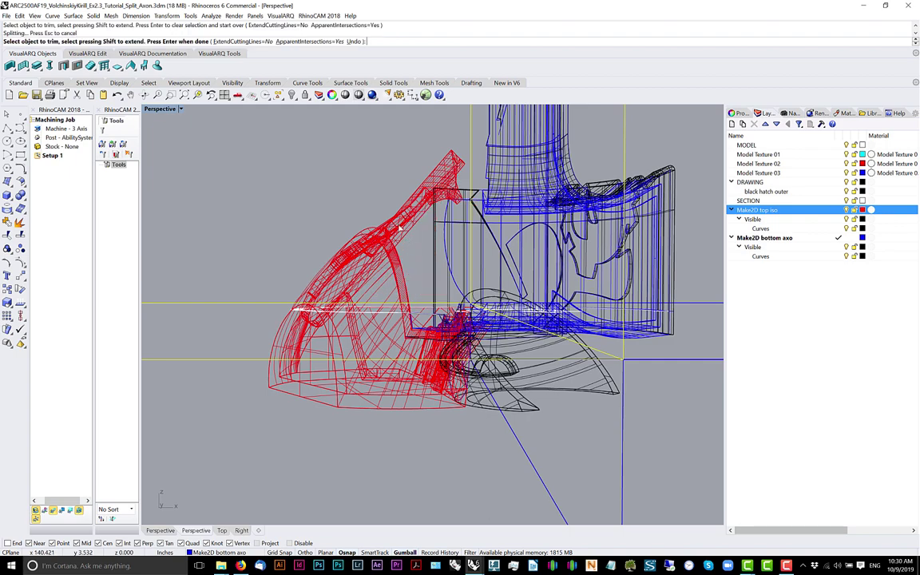
left_click(407, 236)
left_click(363, 255)
left_click(364, 255)
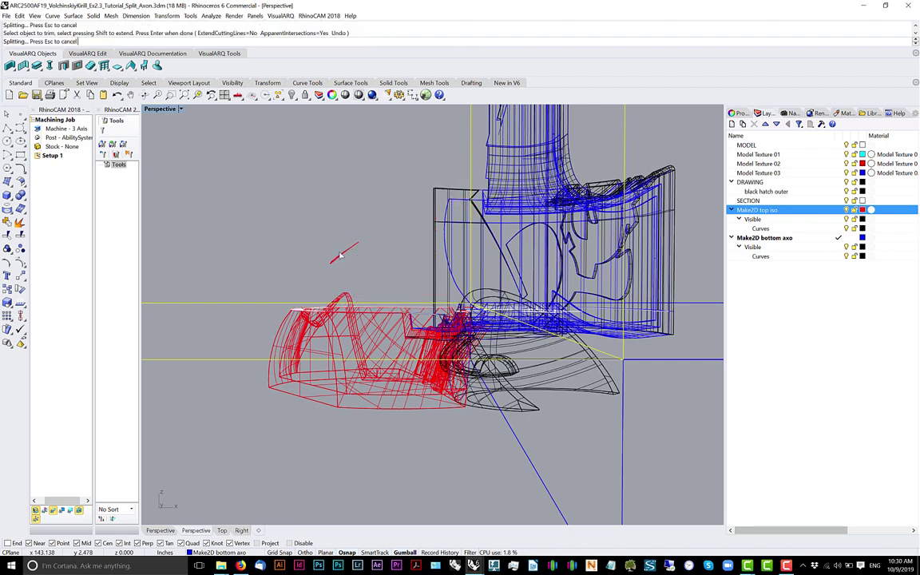
Trim the red peak still above the cut level and delete the leftover red surface fragments floating over it
scroll(343, 301, "up", 5)
left_click(343, 301)
scroll(344, 301, "down", 5)
scroll(344, 251, "up", 6)
left_click_drag(380, 213, 310, 281)
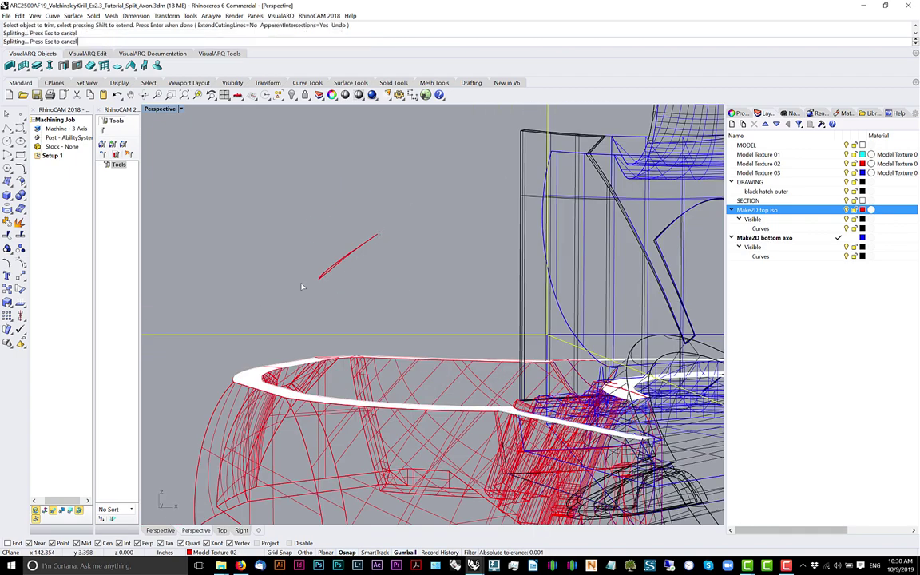
key("Return")
left_click_drag(364, 290, 304, 213)
key("Delete")
scroll(313, 262, "down", 6)
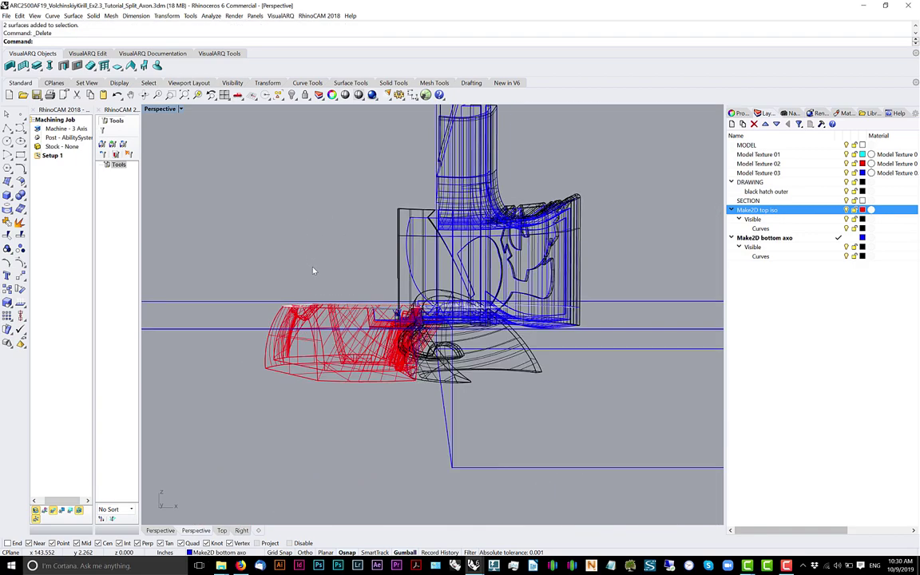
Trim away the black and blue wall surfaces projecting into the tall cutting box
scroll(312, 261, "down", 4)
right_click_drag(312, 262, 320, 323)
right_click_drag(376, 263, 369, 290)
scroll(369, 289, "down", 5)
left_click(346, 206)
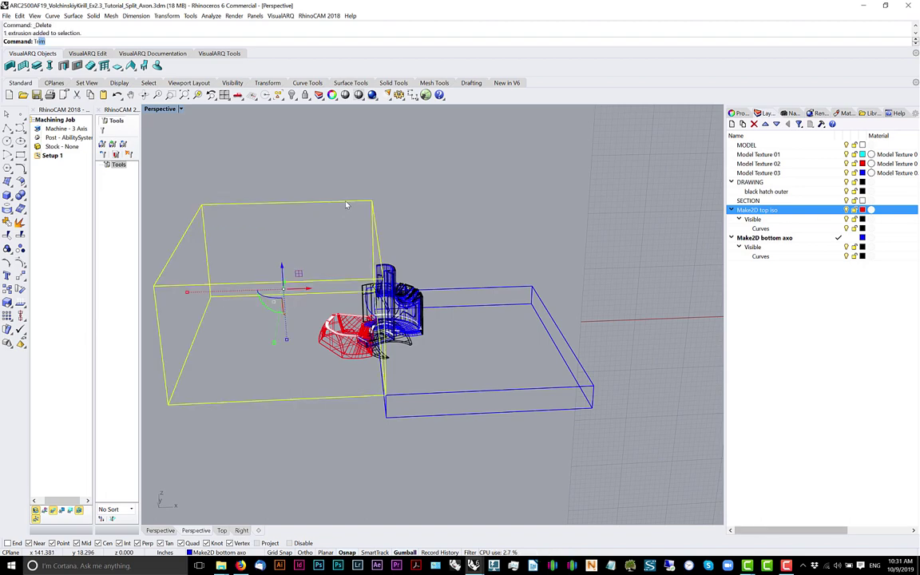
key("Return")
scroll(344, 302, "up", 5)
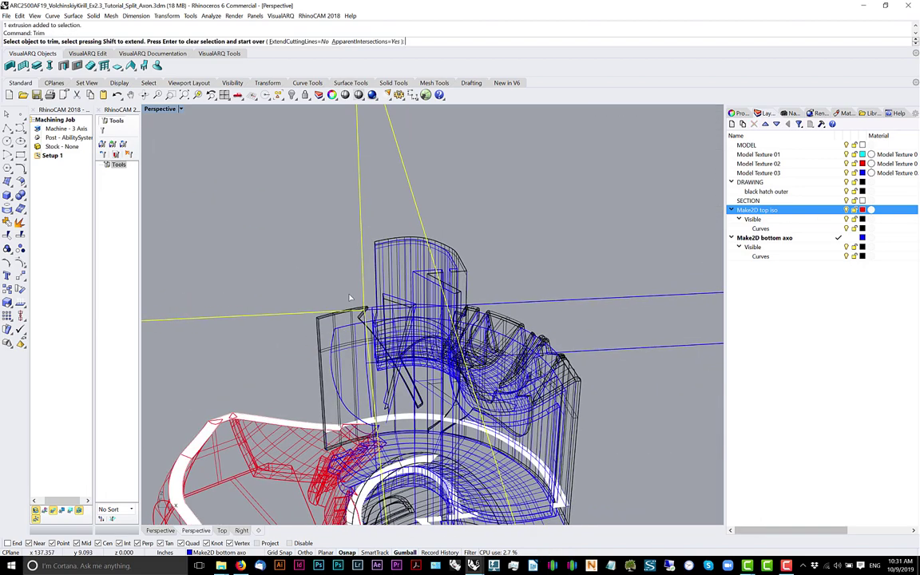
left_click(345, 304)
left_click(374, 339)
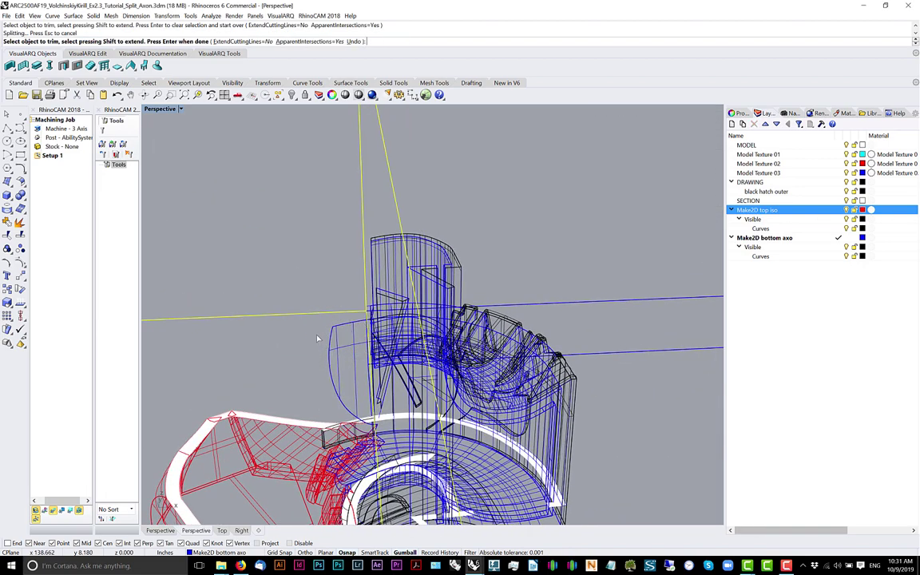
left_click(333, 341)
Examine the trimmed edges along the tall cutting box in top and perspective views, and end the Trim
scroll(366, 393, "up", 3)
right_click_drag(366, 392, 371, 365)
scroll(361, 365, "up", 4)
right_click_drag(317, 358, 297, 389)
scroll(276, 352, "down", 8)
middle_click(297, 389)
left_click(291, 387)
scroll(319, 423, "up", 5)
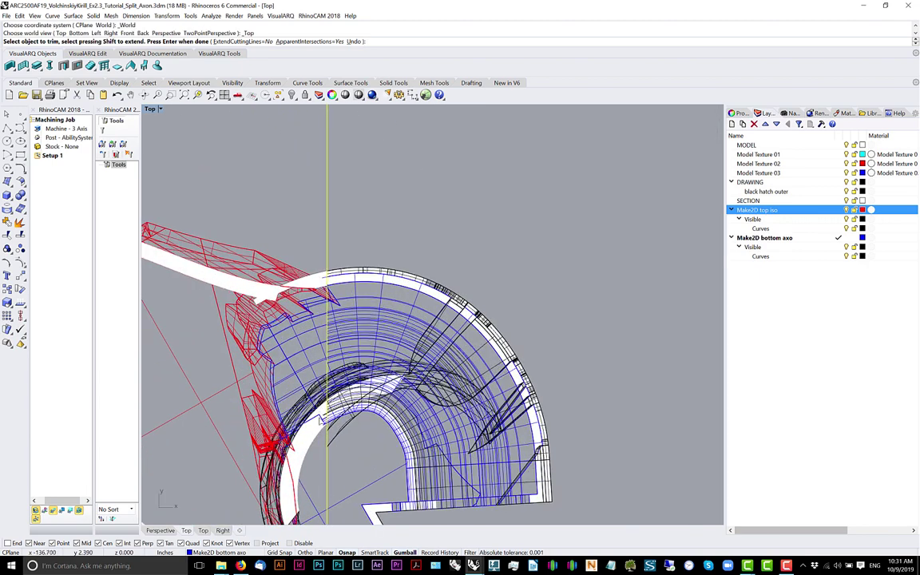
key("ctrl+F4")
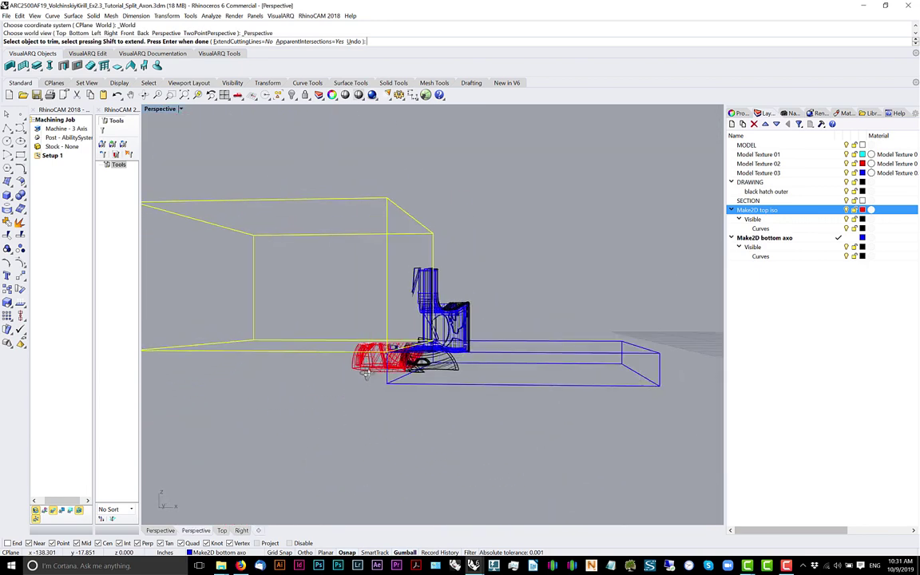
right_click_drag(414, 312, 434, 324)
scroll(441, 343, "up", 6)
right_click_drag(455, 374, 460, 358)
scroll(459, 358, "down", 10)
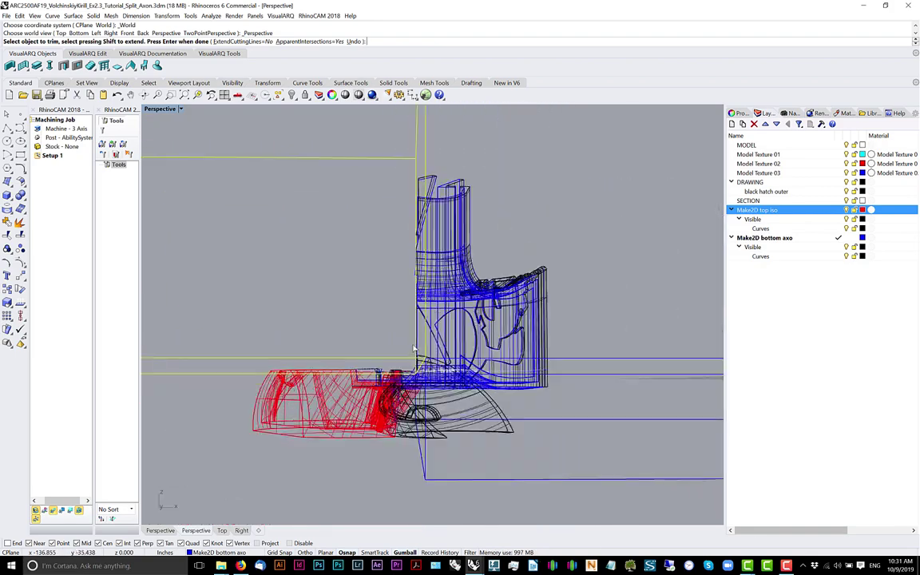
key("Escape")
Using the low cutting box in back view, trim away the black dome surfaces and lower wall portions inside it
right_click_drag(401, 369, 385, 319)
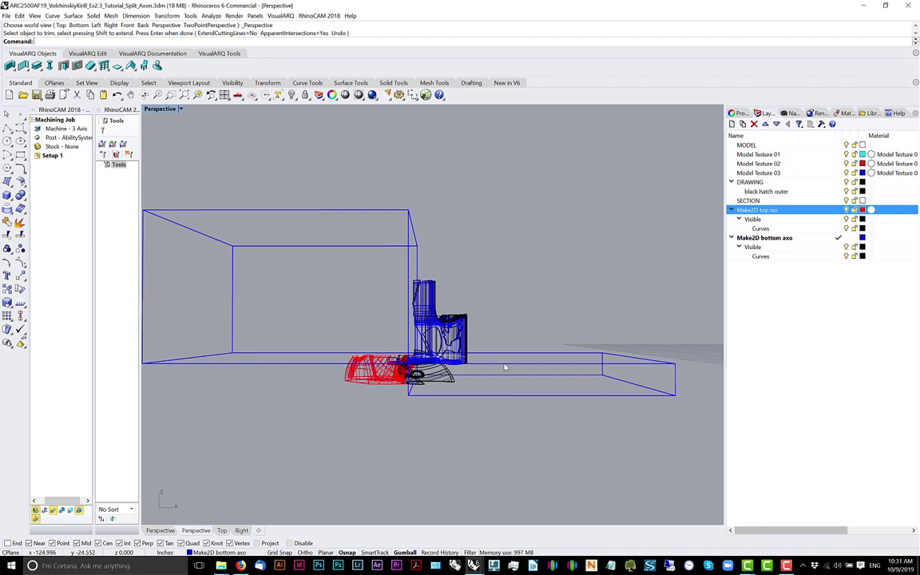
left_click(504, 365)
right_click_drag(451, 361, 451, 366)
key("Return")
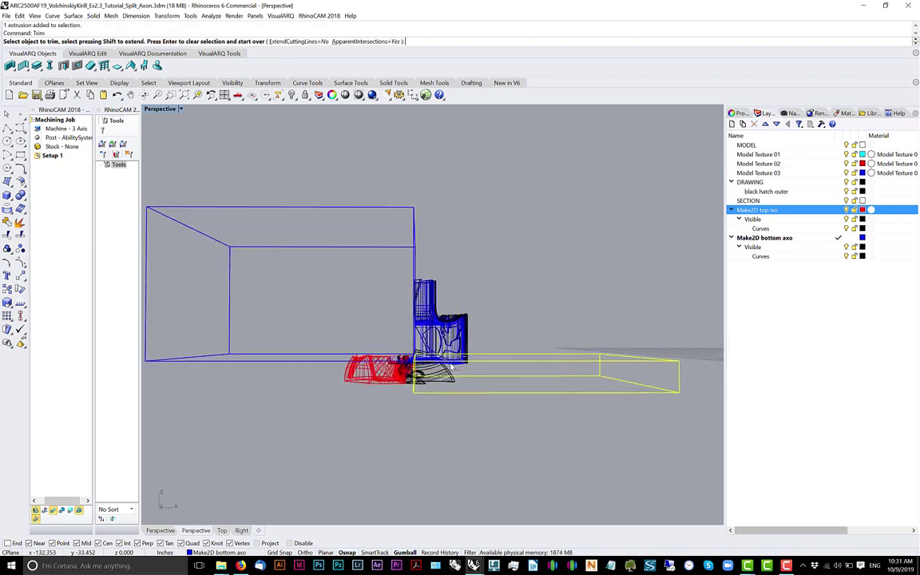
left_click(477, 376)
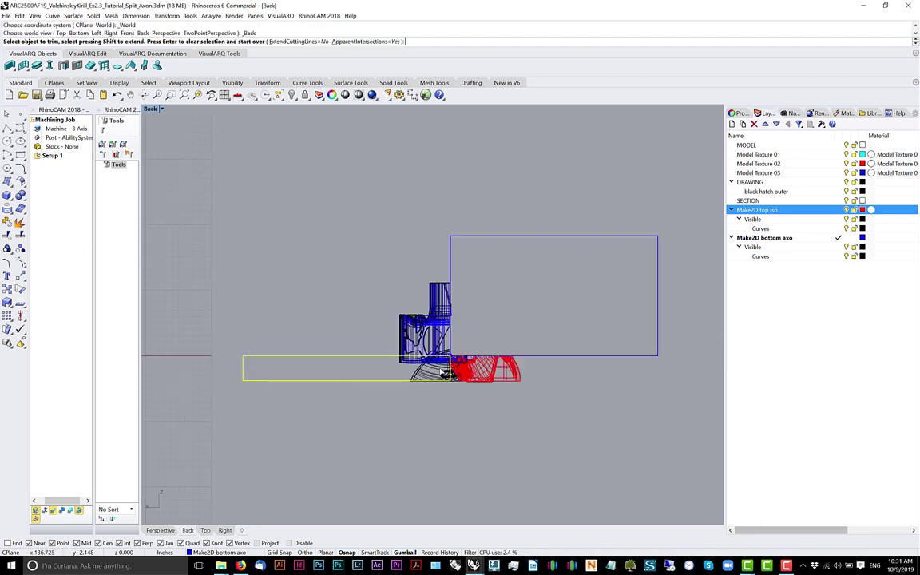
scroll(437, 371, "up", 10)
left_click(416, 383)
left_click(406, 355)
left_click(429, 378)
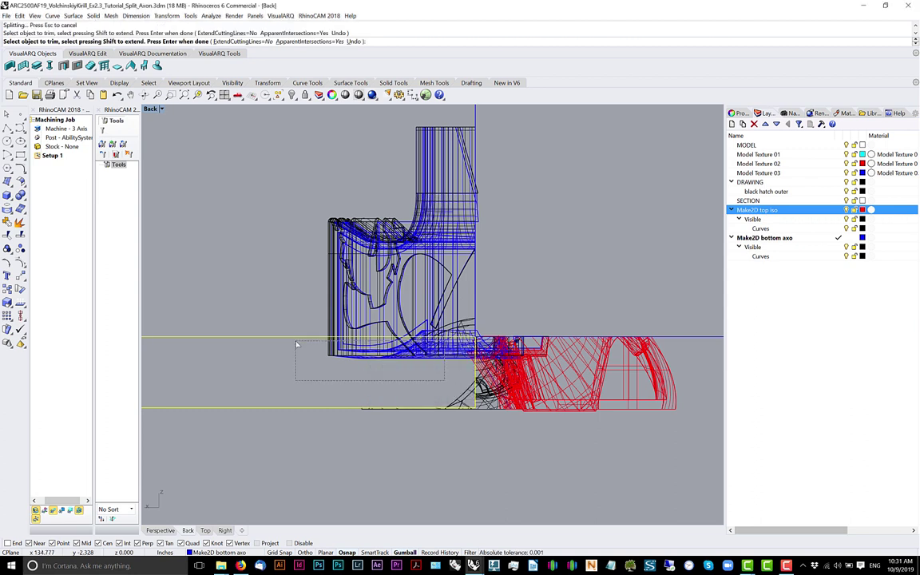
left_click_drag(295, 343, 296, 343)
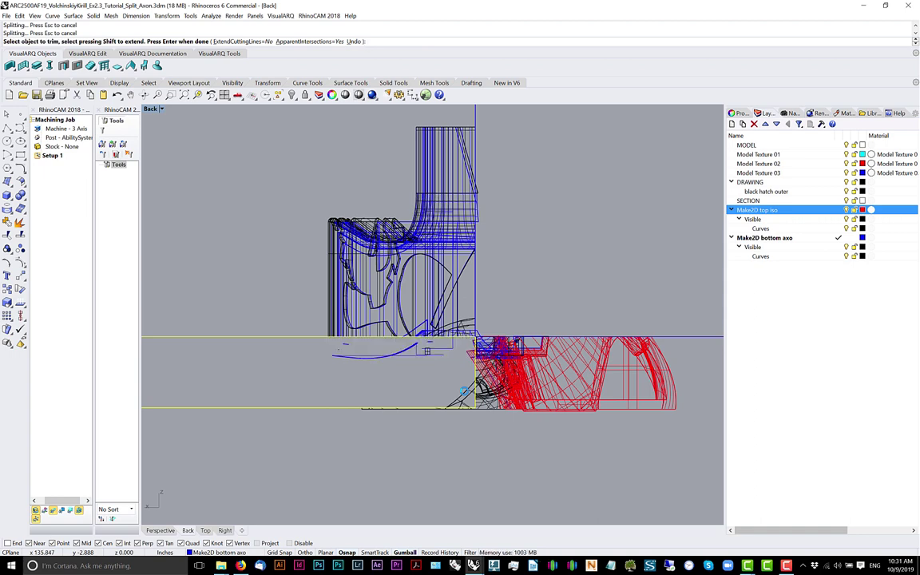
Trim away the red and blue surface pieces projecting past the low cutting box's inner vertical edge
scroll(447, 360, "up", 5)
scroll(446, 384, "down", 3)
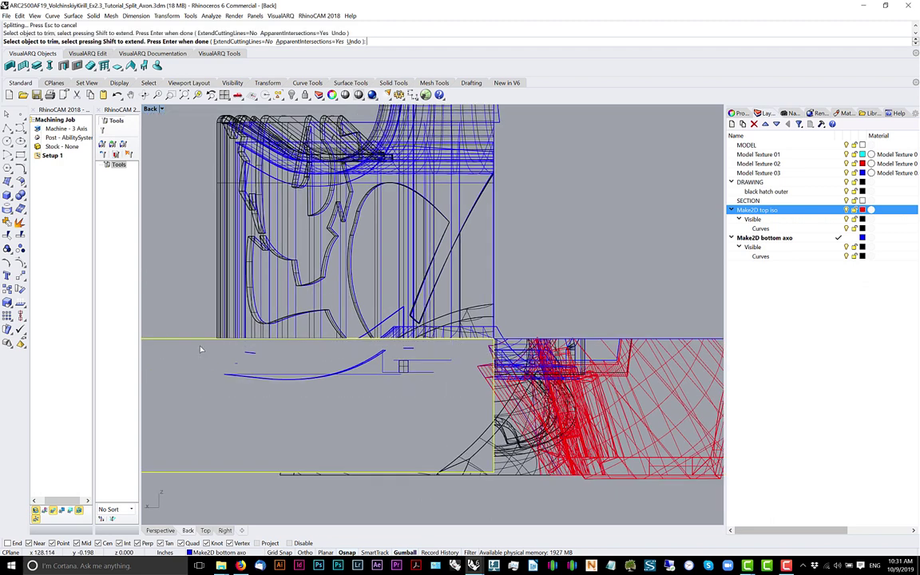
scroll(479, 403, "up", 3)
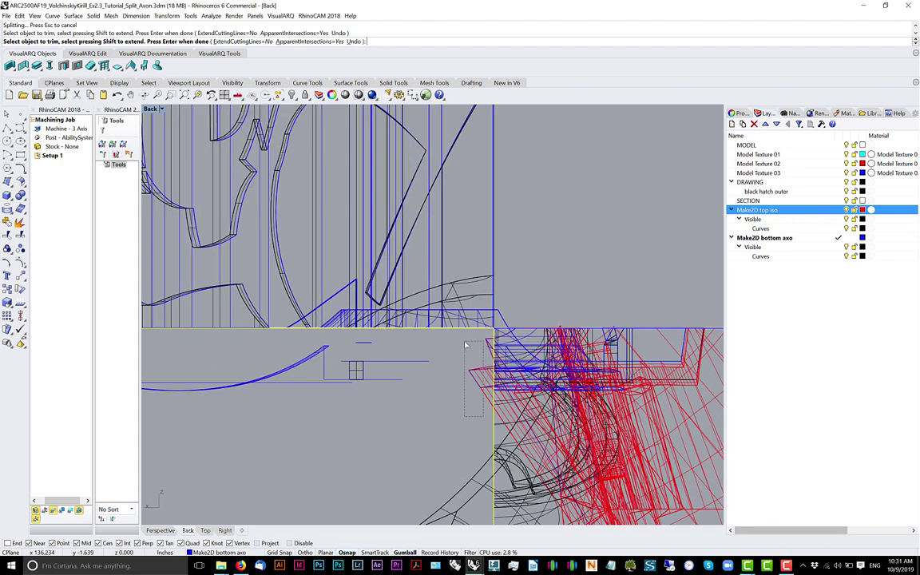
left_click_drag(466, 345, 467, 346)
scroll(489, 359, "up", 4)
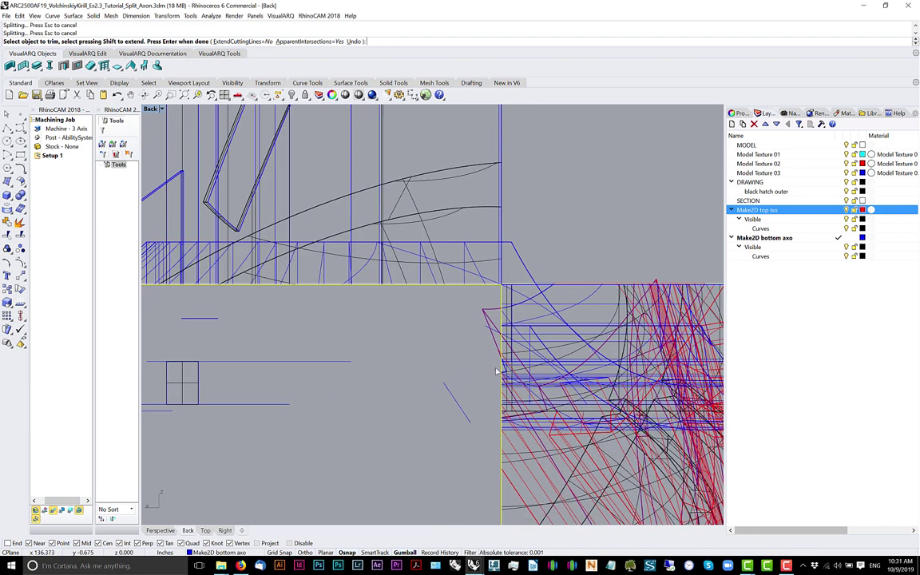
left_click_drag(463, 300, 462, 298)
scroll(464, 311, "down", 10)
right_click_drag(444, 367, 466, 355)
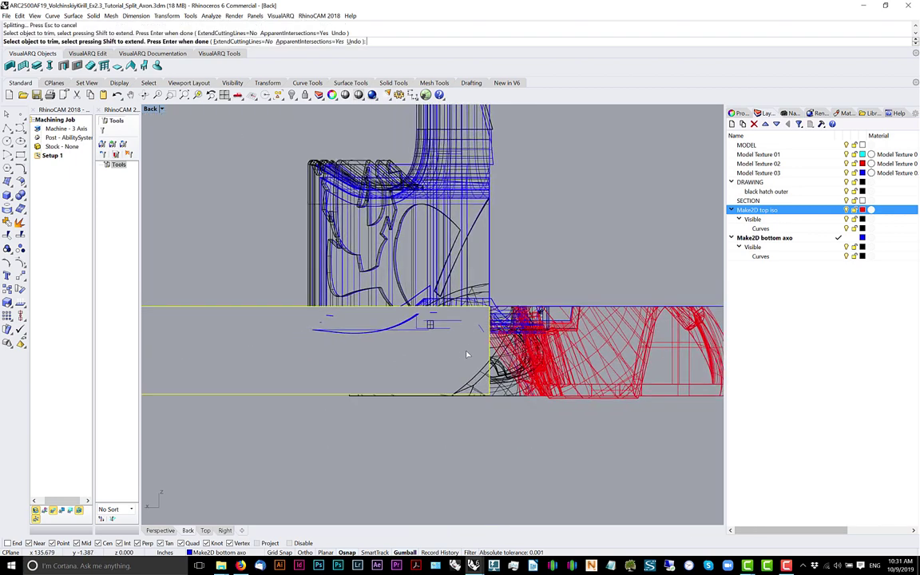
Restart the Trim with the low cutting box and remove the black curved surface inside its lower inner corner
key("Return")
key("Return")
scroll(484, 366, "up", 5)
left_click(464, 407)
scroll(450, 398, "down", 4)
right_click_drag(451, 398, 458, 397)
key("Escape")
Stretch the low cutting box downward with Scale1D from its upper edge so it extends below the model's base
left_click(311, 416)
scroll(311, 414, "down", 4)
right_click_drag(340, 414, 430, 410)
type("Scaale1")
key("Return")
left_click(327, 341)
scroll(316, 440, "down", 4)
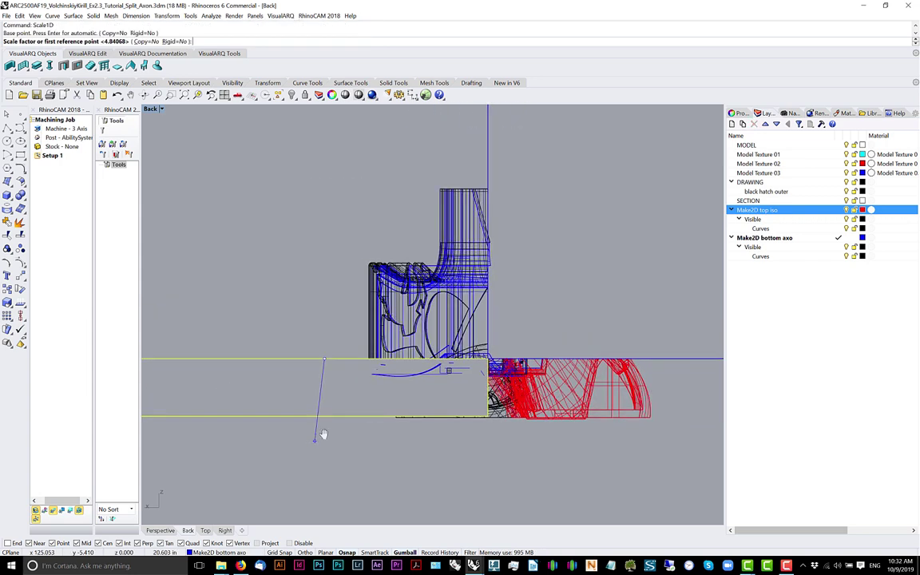
right_click_drag(317, 441, 323, 424)
left_click(325, 423, "shift")
left_click(326, 453, "shift")
scroll(435, 389, "up", 3)
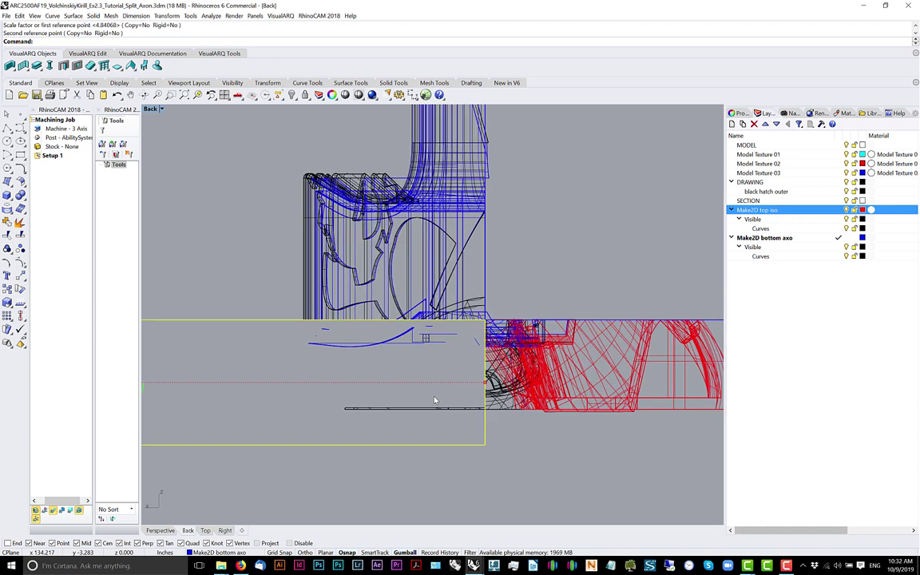
Trim away the thin black base slab inside the stretched low cutting box and end the Trim
key("Return")
scroll(435, 403, "up", 2)
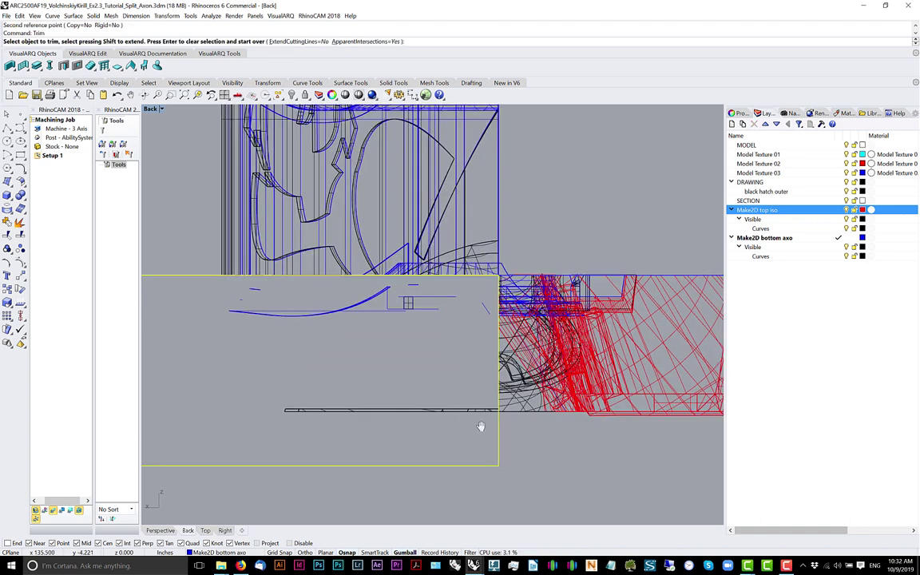
scroll(535, 400, "up", 1)
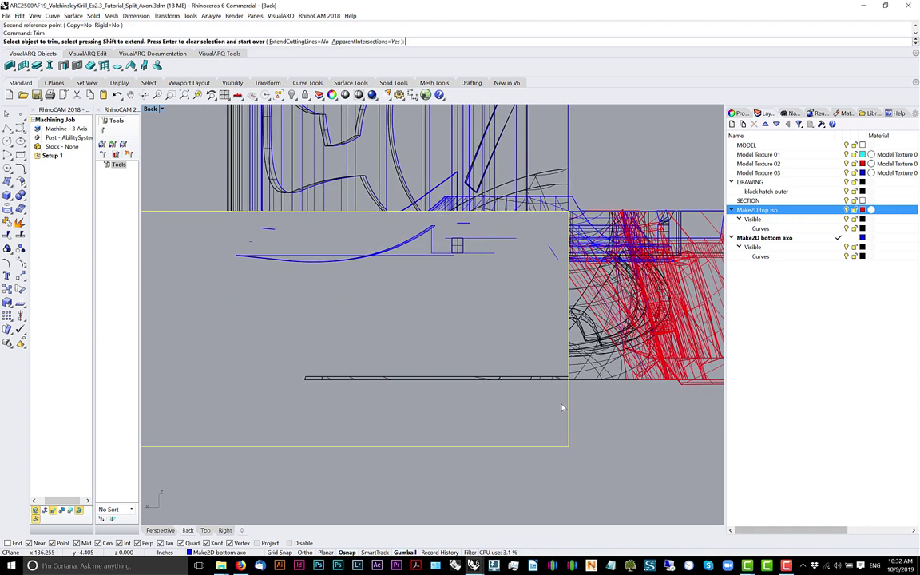
left_click_drag(282, 343, 303, 344)
right_click_drag(436, 367, 483, 386)
key("Return")
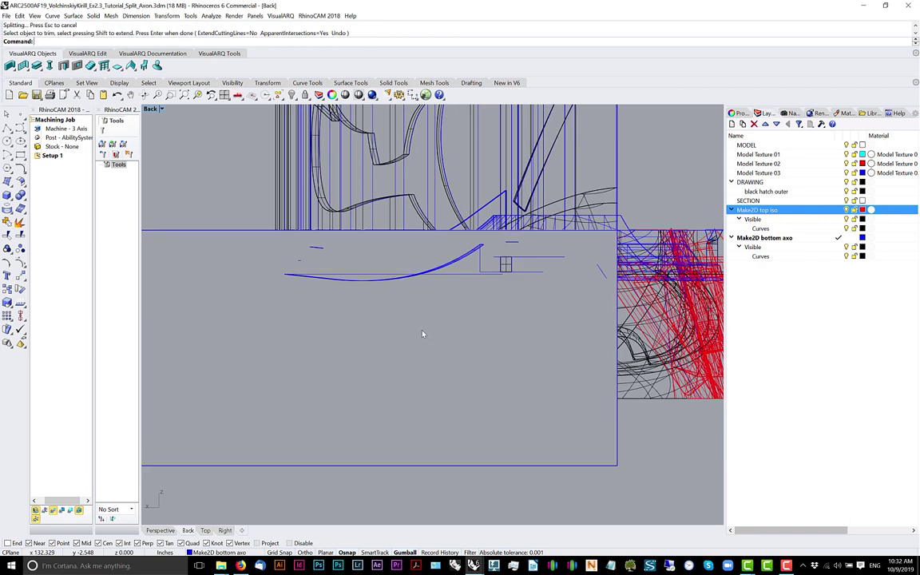
Delete the leftover curves and surface fragments floating inside the low cutting box
right_click_drag(422, 333, 432, 356)
scroll(311, 353, "down", 2)
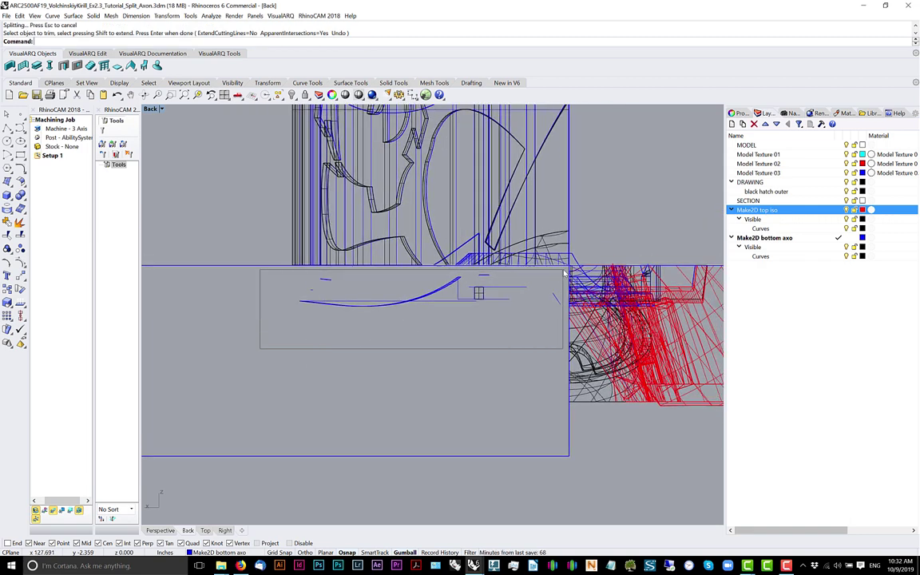
left_click_drag(564, 273, 558, 273)
key("Delete")
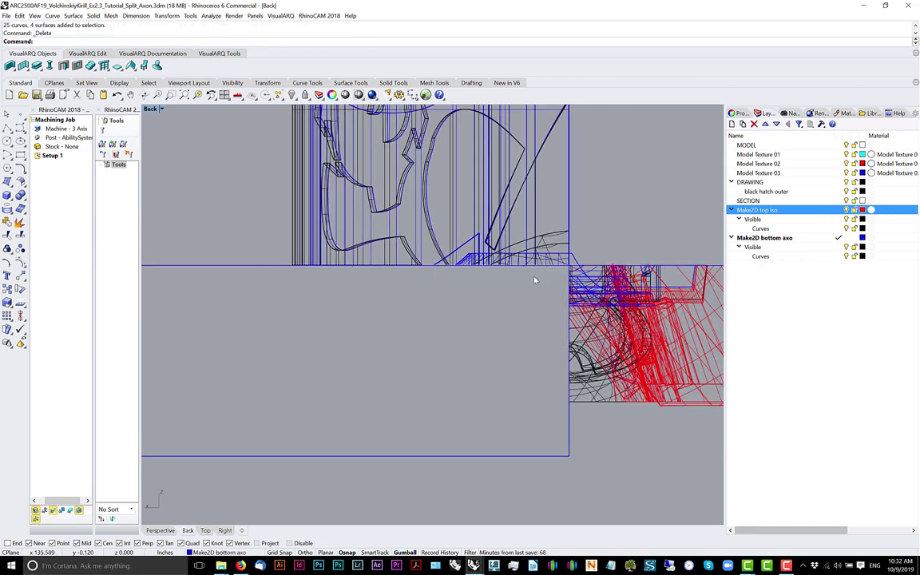
Inspect the trimmed model and both cutting boxes in perspective, and set the display mode to Shaded
scroll(524, 294, "down", 3)
left_click(528, 294)
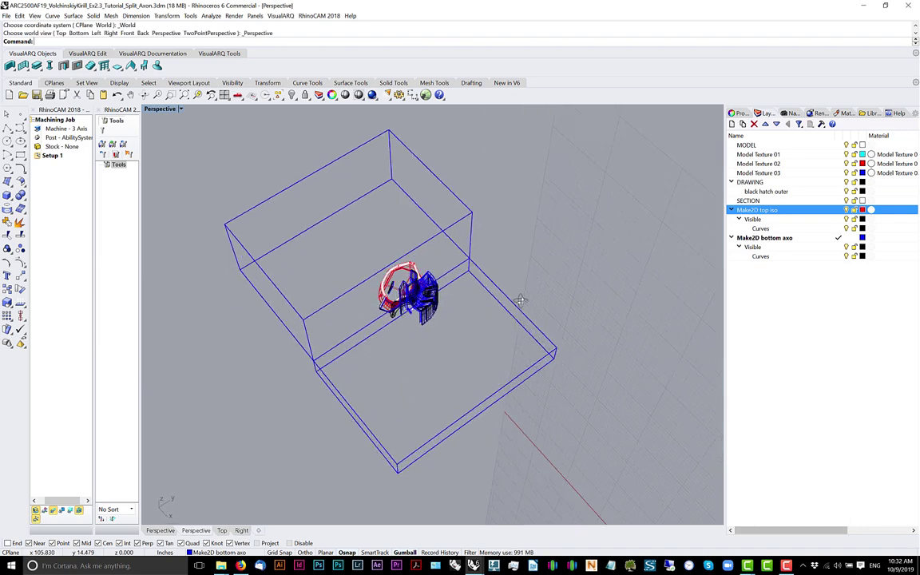
right_click_drag(481, 270, 485, 321)
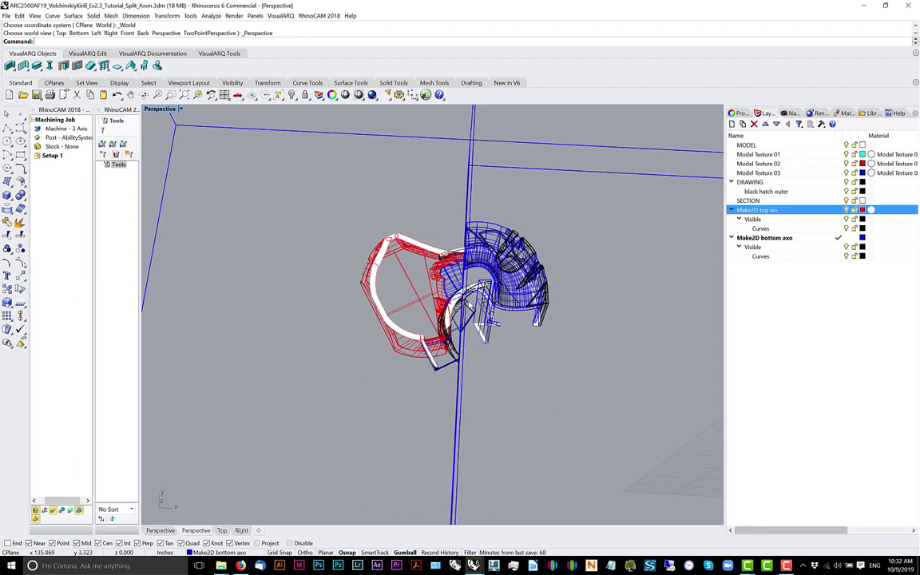
right_click_drag(474, 310, 474, 284)
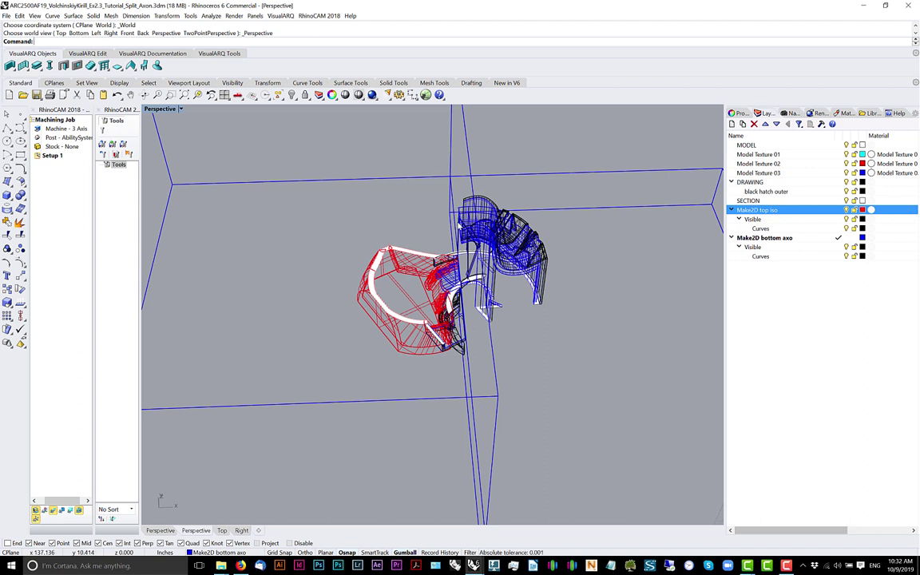
scroll(483, 284, "down", 5)
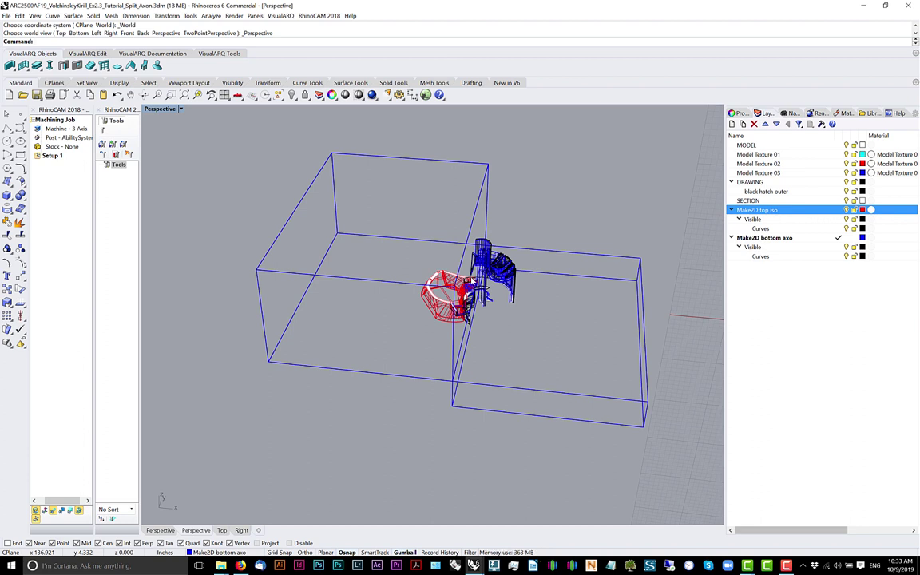
right_click_drag(446, 289, 431, 223)
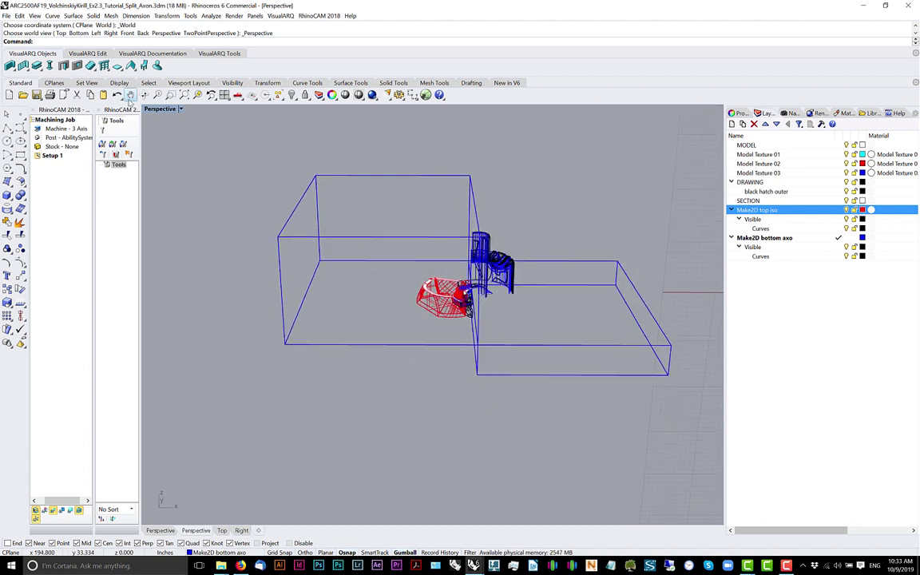
left_click(163, 108)
left_click(160, 128)
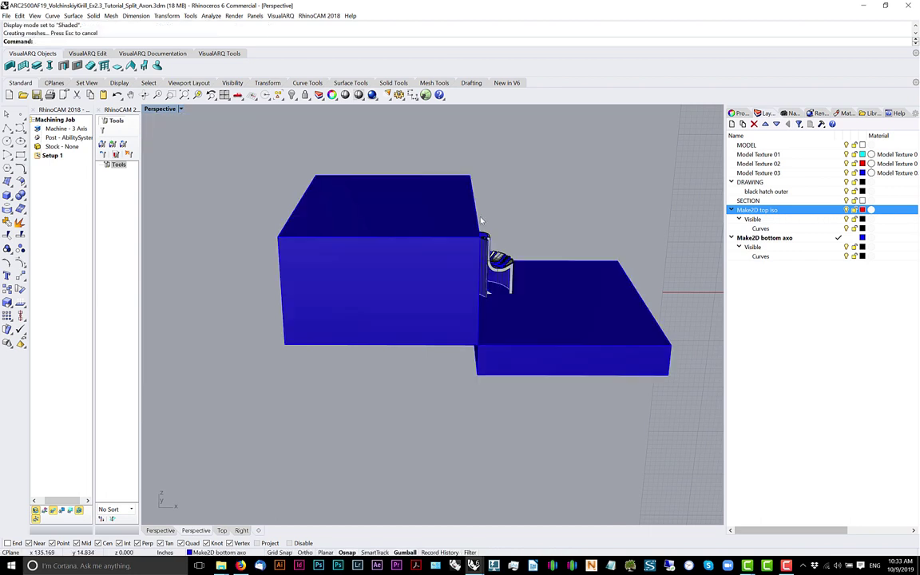
Delete both cutting boxes and the leftover rectangle curve beside the trimmed model
right_click_drag(479, 217, 462, 276)
left_click(504, 312)
right_click_drag(504, 312, 479, 288)
left_click(440, 258, "shift")
key("Delete")
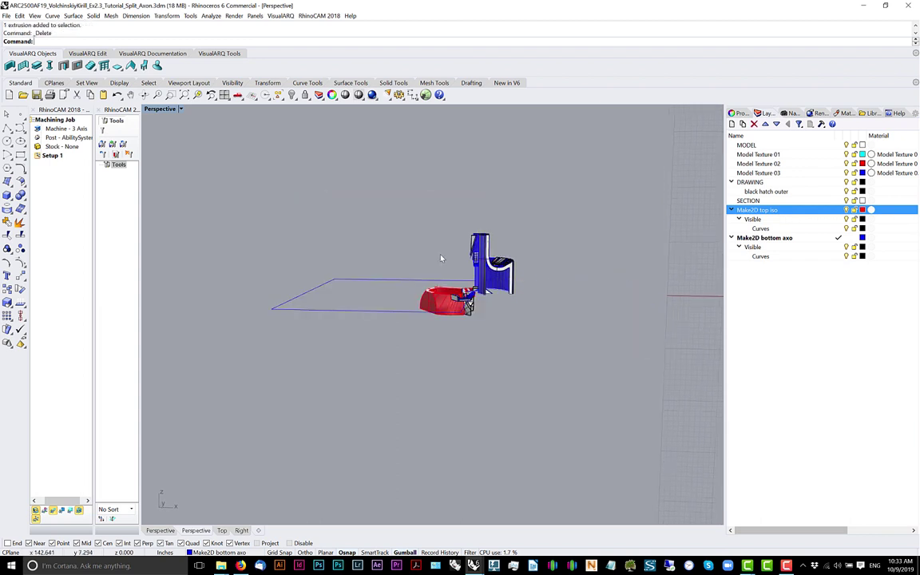
left_click(419, 277)
key("Delete")
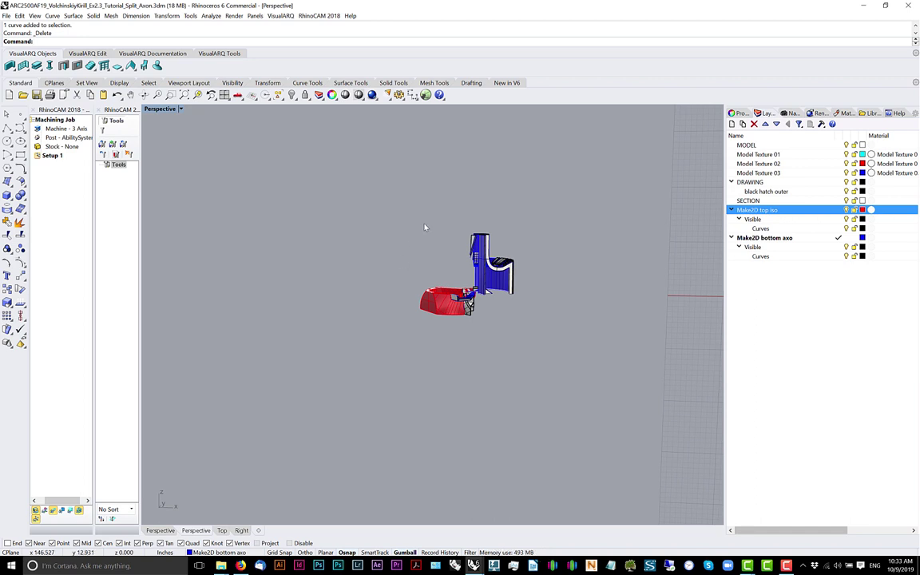
Select the upper blue and black portion without the white section hatches and stray lower surface, and group it
scroll(467, 302, "up", 5)
right_click_drag(462, 251, 475, 284)
scroll(466, 268, "up", 5)
scroll(472, 285, "down", 5)
mouse_move(543, 147)
left_mouse_down()
mouse_move(406, 307)
mouse_move(400, 302)
left_mouse_up()
scroll(445, 280, "up", 2)
scroll(444, 280, "up", 2)
right_click_drag(445, 279, 448, 296)
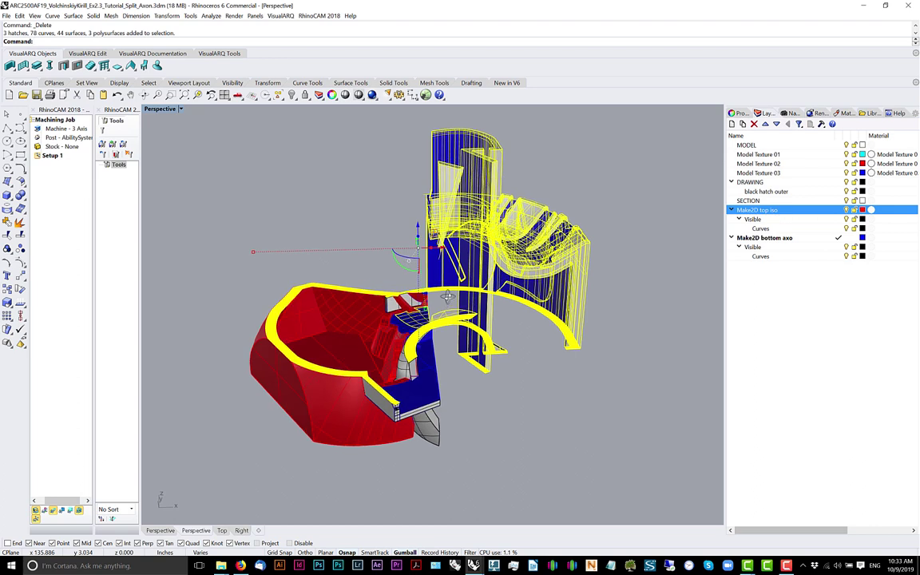
left_click(392, 296, "ctrl")
right_click_drag(394, 301, 423, 359)
scroll(421, 282, "up", 6)
left_click(415, 295, "ctrl")
scroll(430, 353, "down", 9)
scroll(431, 354, "down", 2)
type("g")
key("Return")
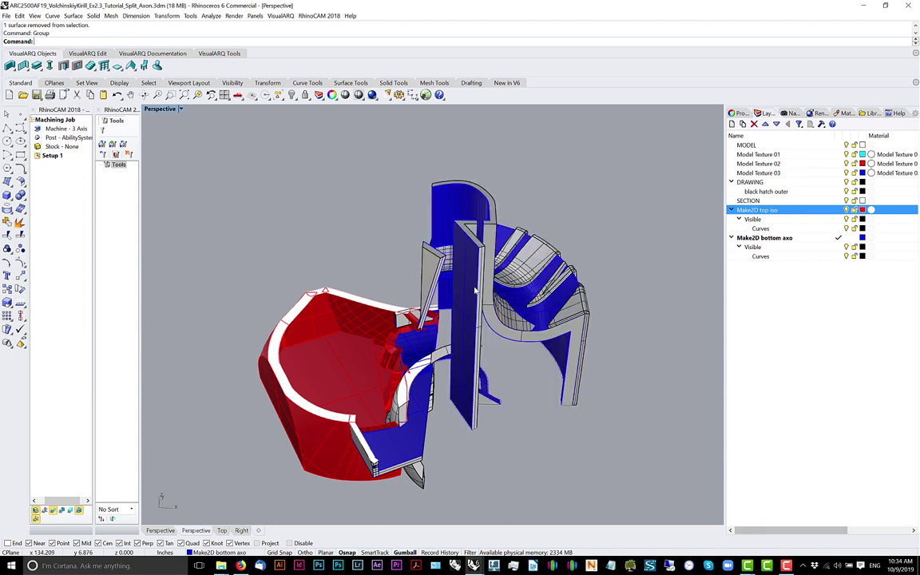
Examine the grouped upper portion against the red lower part from several viewpoints
left_click(482, 276)
right_click_drag(484, 282, 489, 264)
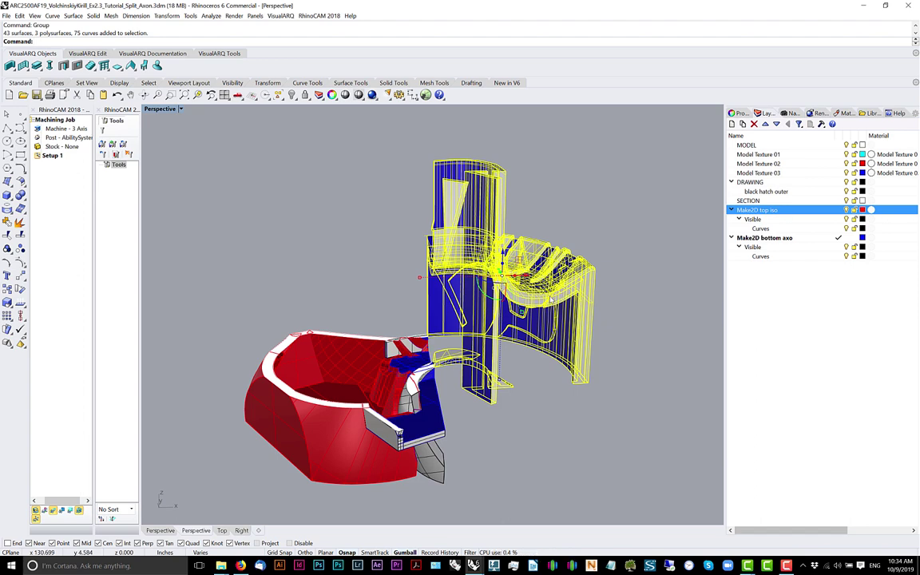
scroll(506, 339, "down", 8)
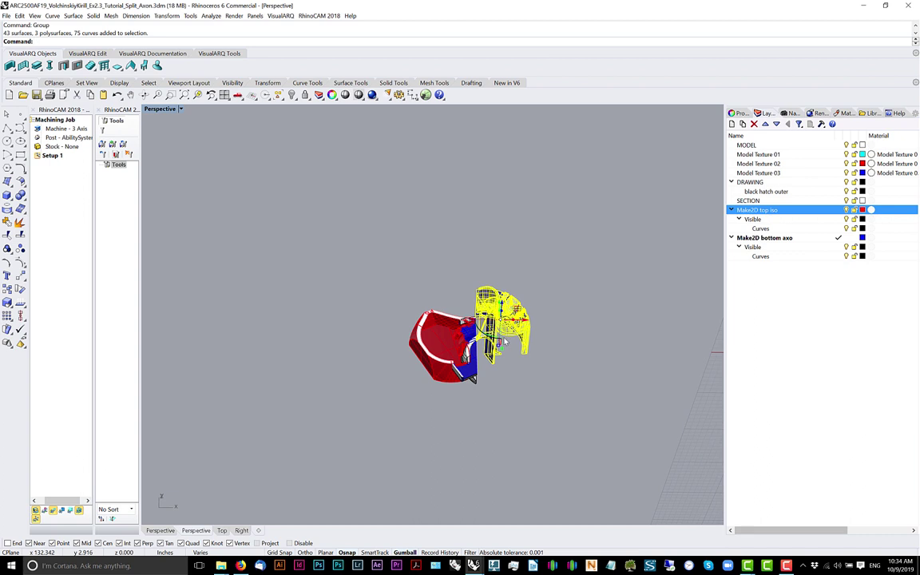
right_click_drag(508, 339, 480, 323)
scroll(502, 347, "down", 6)
scroll(501, 347, "up", 4)
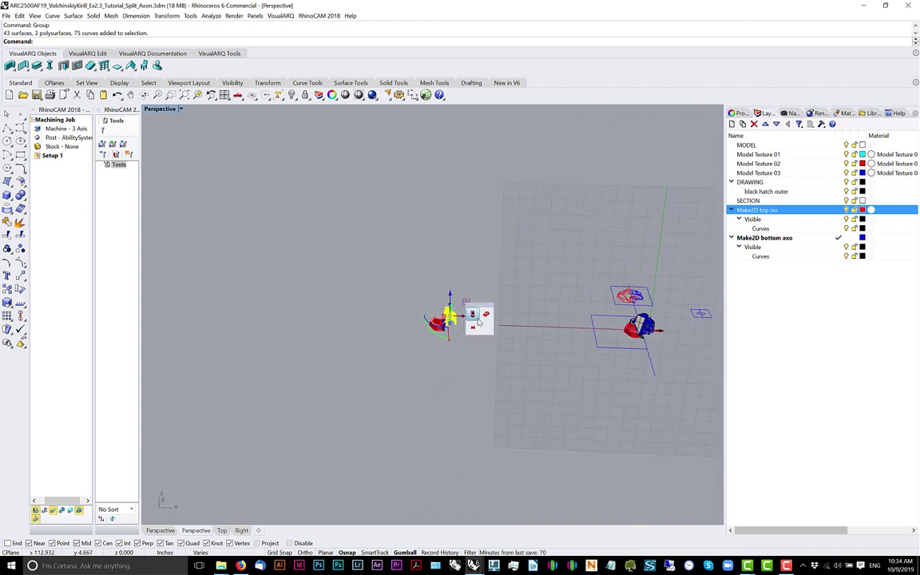
middle_click(479, 319)
left_click(479, 319)
middle_click(479, 320)
left_click(485, 315)
scroll(470, 322, "up", 8)
scroll(468, 322, "up", 3)
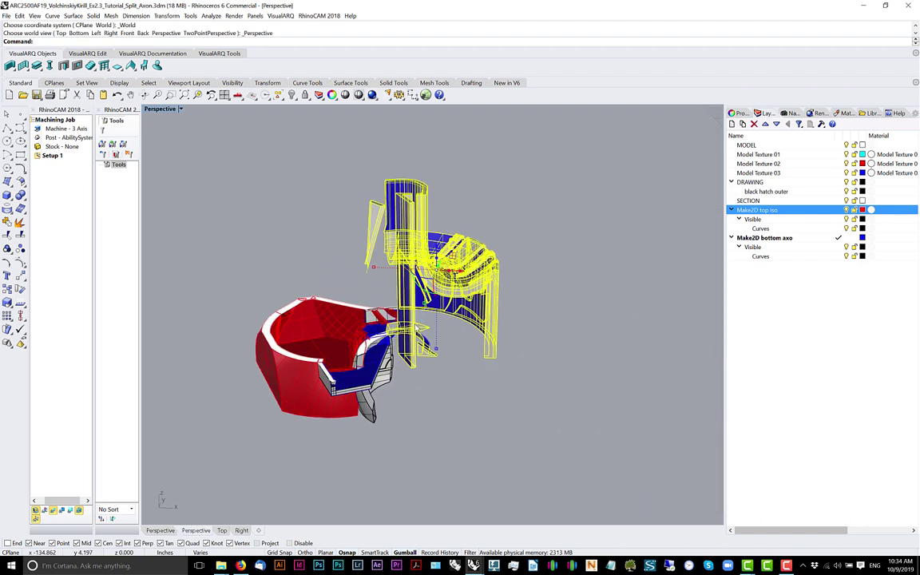
scroll(433, 326, "down", 4)
left_click(526, 219)
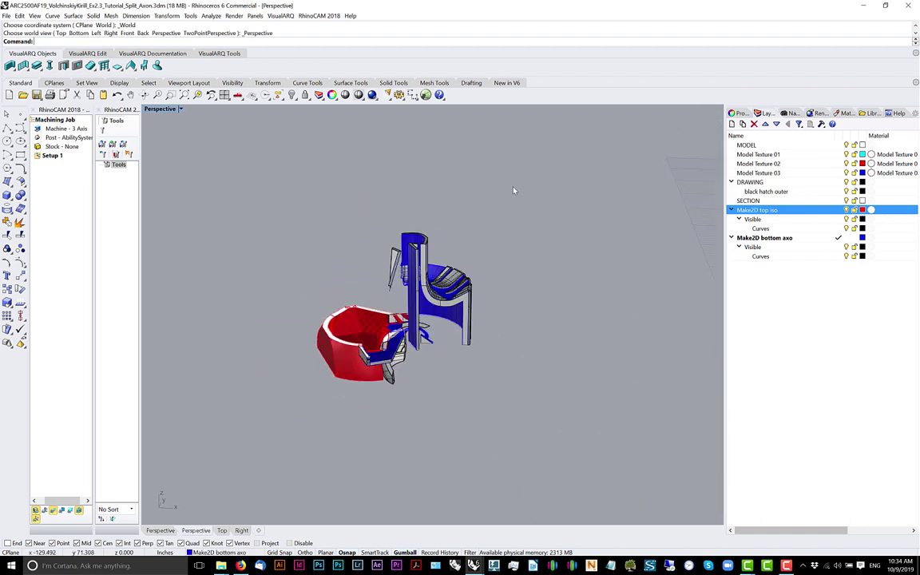
Copy the entire trimmed model along the X axis to empty space beside the original
left_click_drag(541, 169, 283, 404)
scroll(359, 294, "down", 3)
scroll(449, 300, "up", 1)
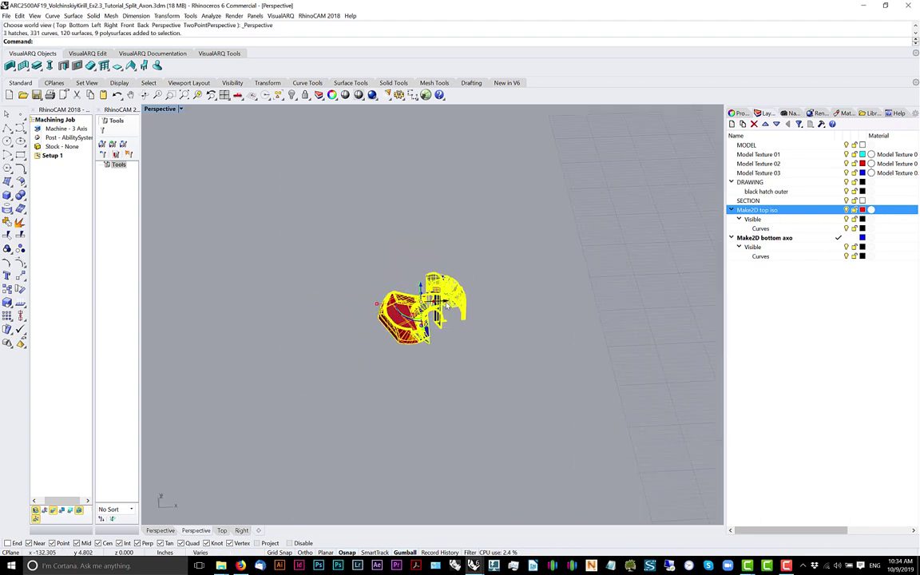
left_click_drag(447, 304, 262, 309, "alt")
right_click_drag(264, 327, 419, 351, "shift")
scroll(412, 357, "up", 8)
left_click(489, 351)
right_click_drag(489, 351, 470, 344)
left_click(20, 156)
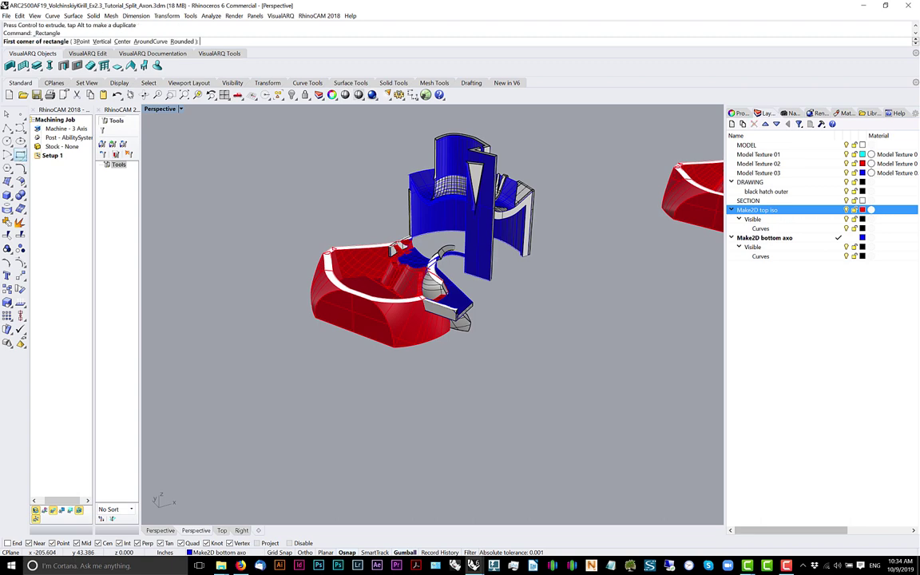
scroll(397, 289, "up", 5)
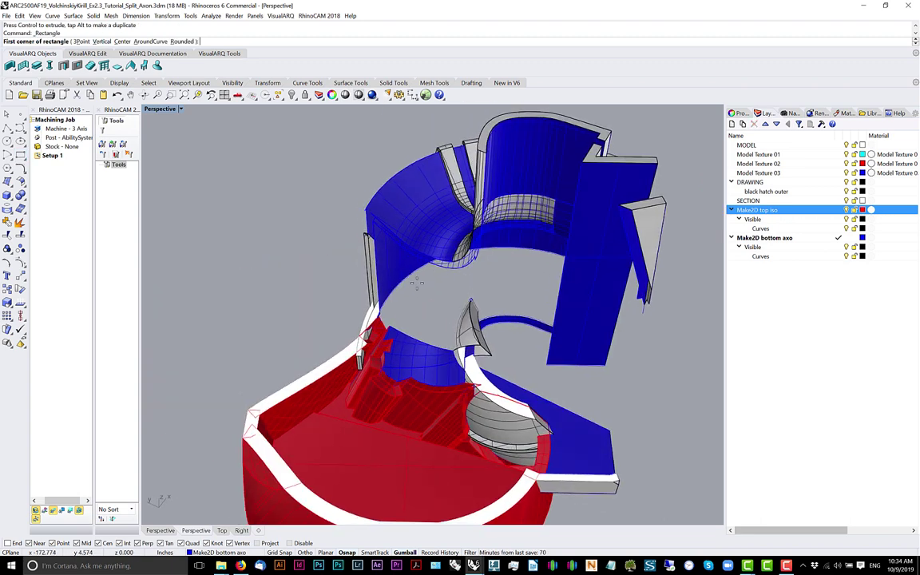
scroll(397, 289, "up", 5)
left_click(359, 277)
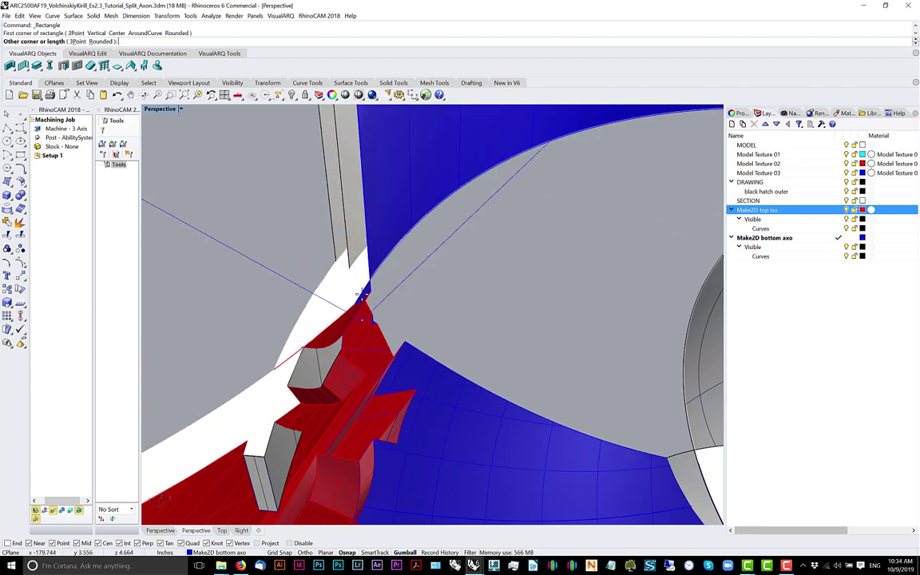
left_click(367, 225)
left_click(334, 242)
scroll(347, 260, "down", 5)
scroll(290, 239, "down", 8)
key("Escape")
Draw a 3Point rectangle on the copy's narrow vertical cut wall face, with its first edge along the outer wall edge
key("Return")
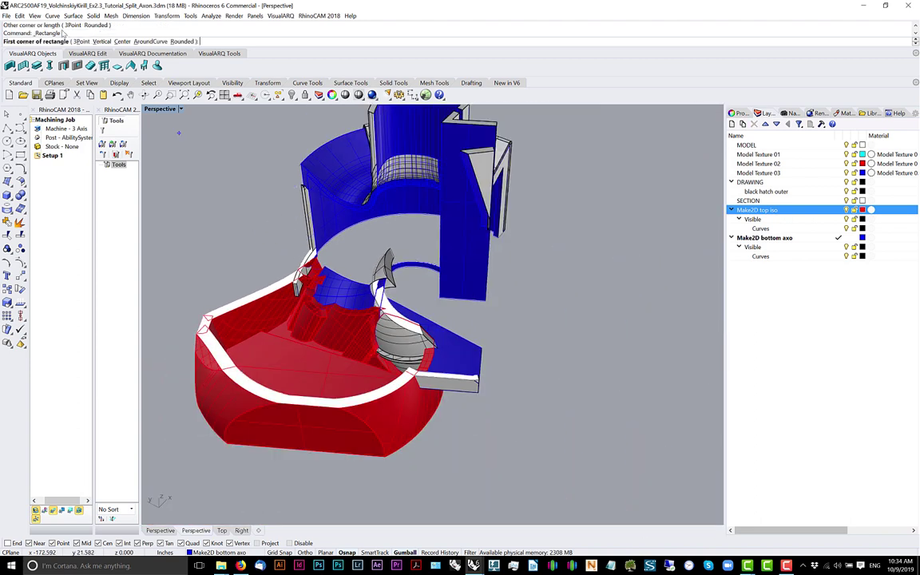
left_click(80, 41)
scroll(302, 206, "up", 5)
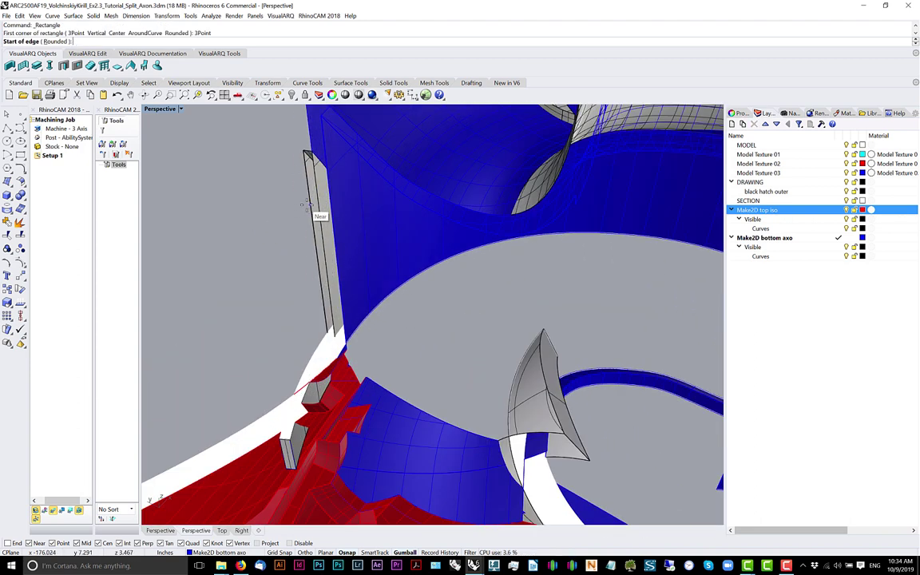
left_click(308, 205)
left_click(318, 261)
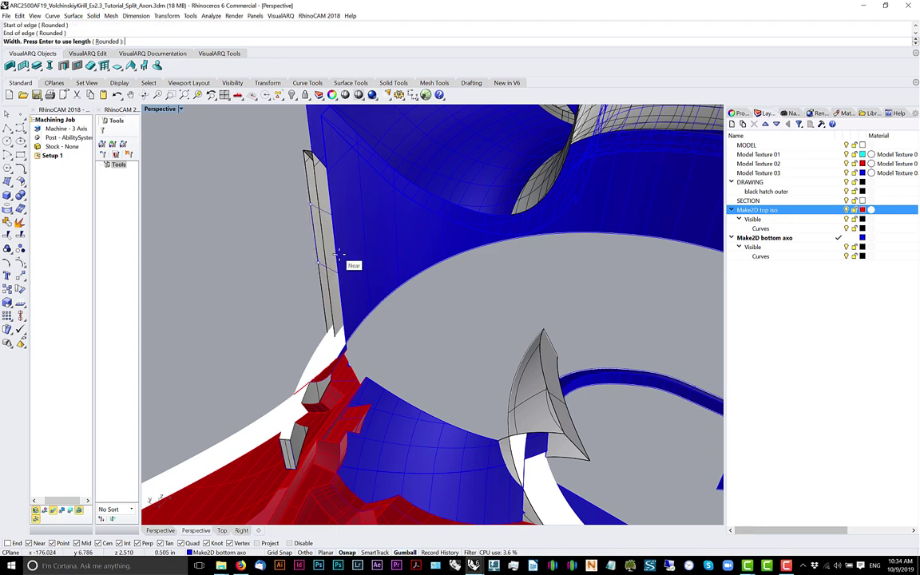
left_click(338, 254)
scroll(319, 232, "down", 5)
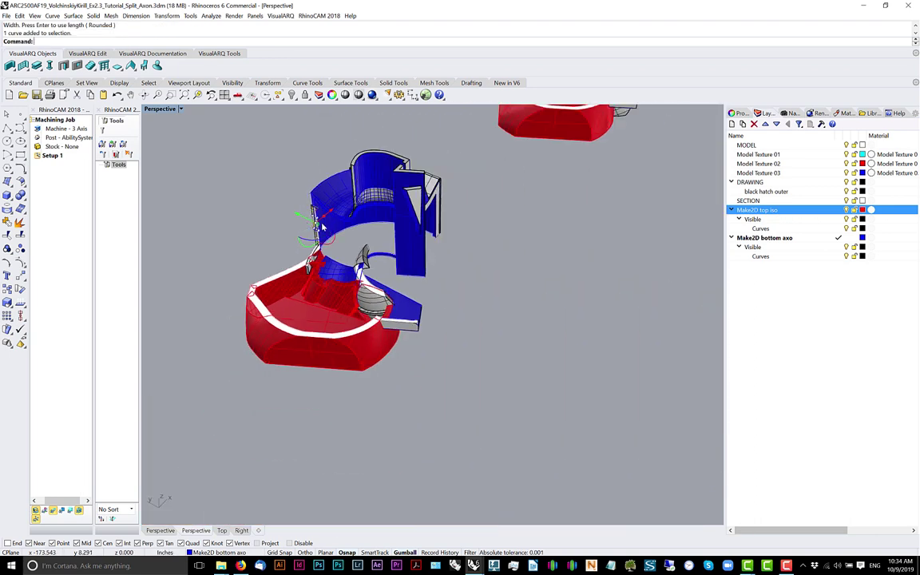
Enlarge the vertical cutting rectangle through the model and fill it with a planar surface
left_click_drag(321, 227, 463, 293, "shift")
right_click_drag(462, 293, 424, 332)
scroll(424, 331, "down", 2)
type("pl")
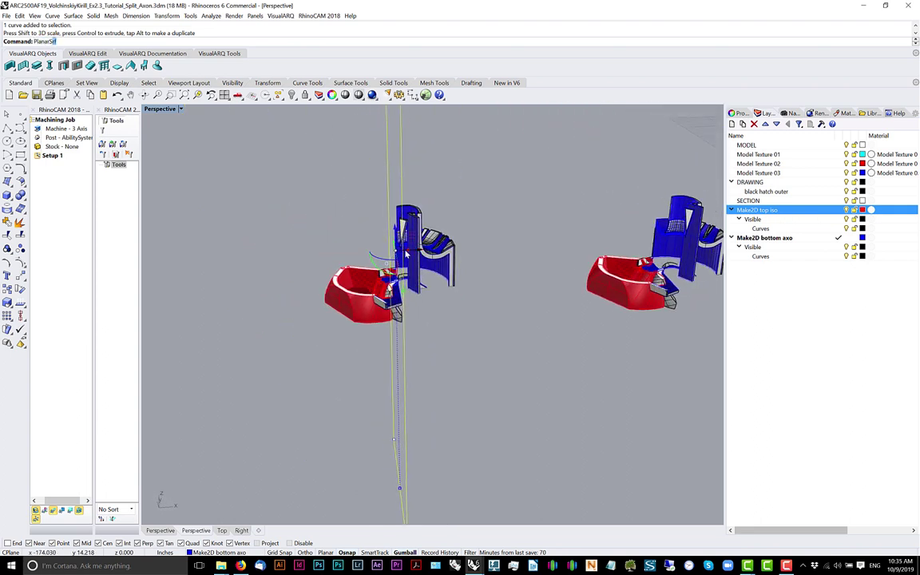
key("Return")
scroll(391, 276, "up", 4)
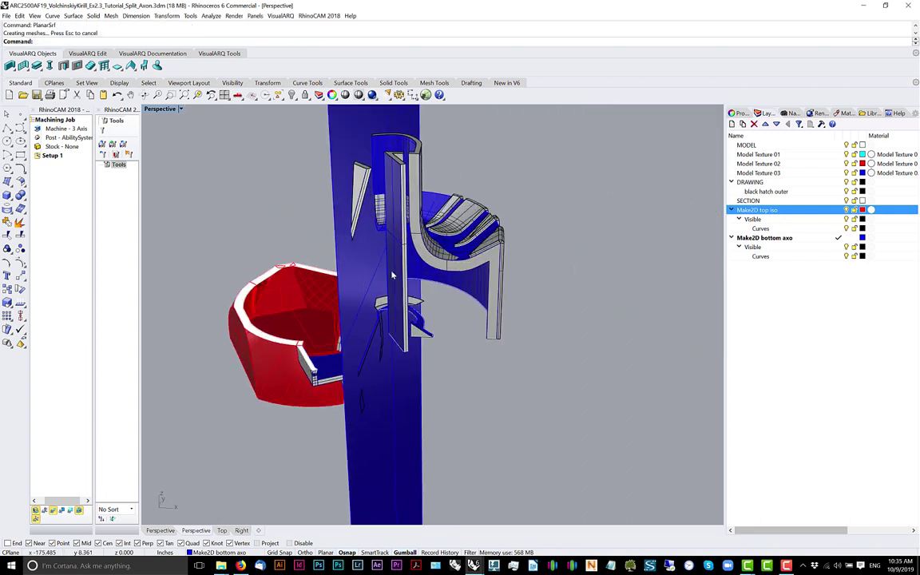
Place a point object on the cutting surface near the curved strip
mouse_move(392, 276)
right_mouse_down()
mouse_move(338, 247)
mouse_move(443, 261)
mouse_move(392, 268)
right_mouse_up()
scroll(392, 268, "up", 3)
left_click(20, 114)
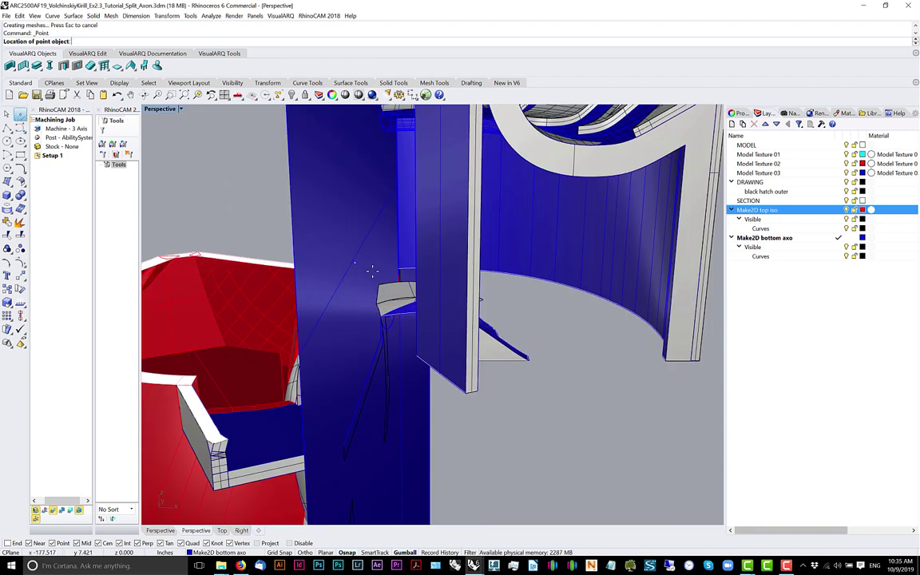
left_click(356, 265)
scroll(416, 242, "down", 5)
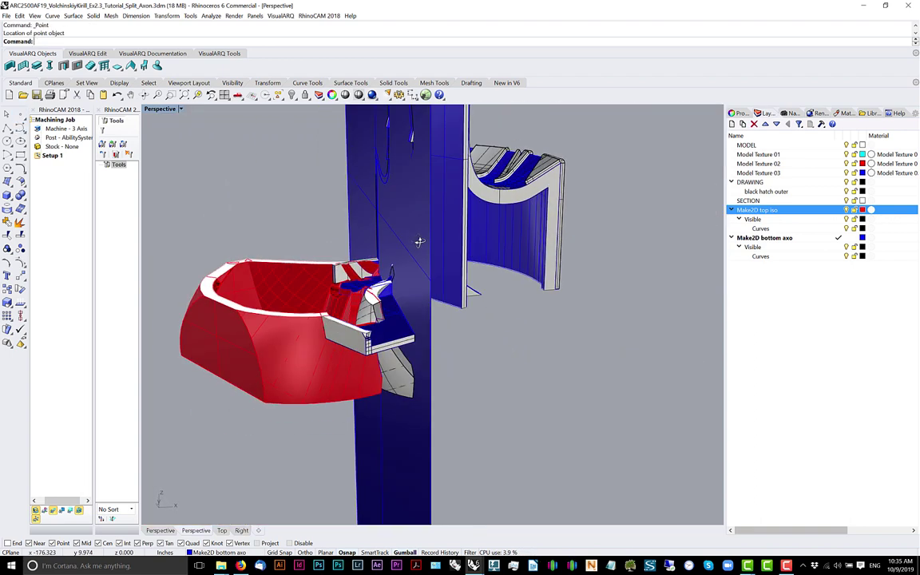
right_click_drag(416, 241, 435, 251)
scroll(404, 249, "down", 4)
Undo the point object and clear the trial selection of the parts beside the cutting plane
left_click_drag(462, 153, 397, 283)
right_click_drag(405, 274, 249, 337)
key("ctrl+z")
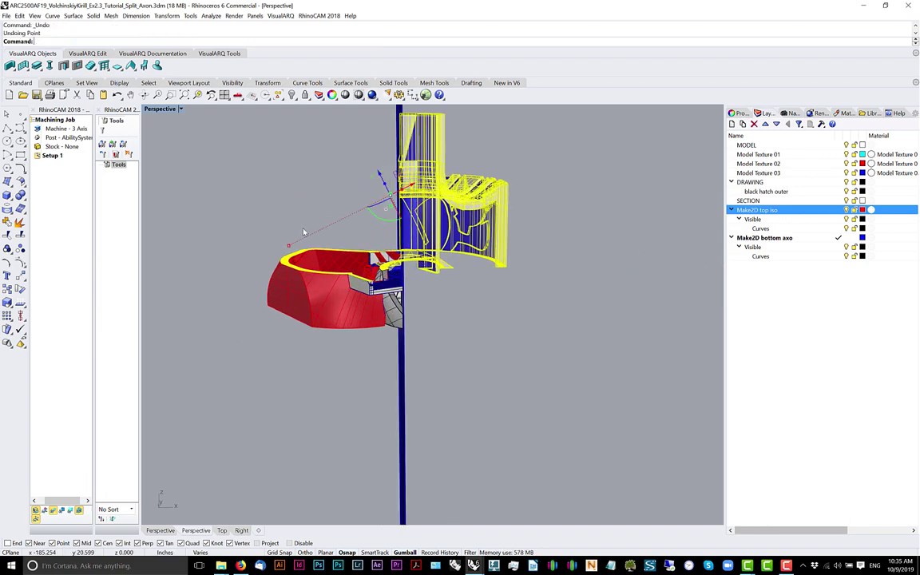
left_click(389, 265, "ctrl")
scroll(391, 266, "up", 5)
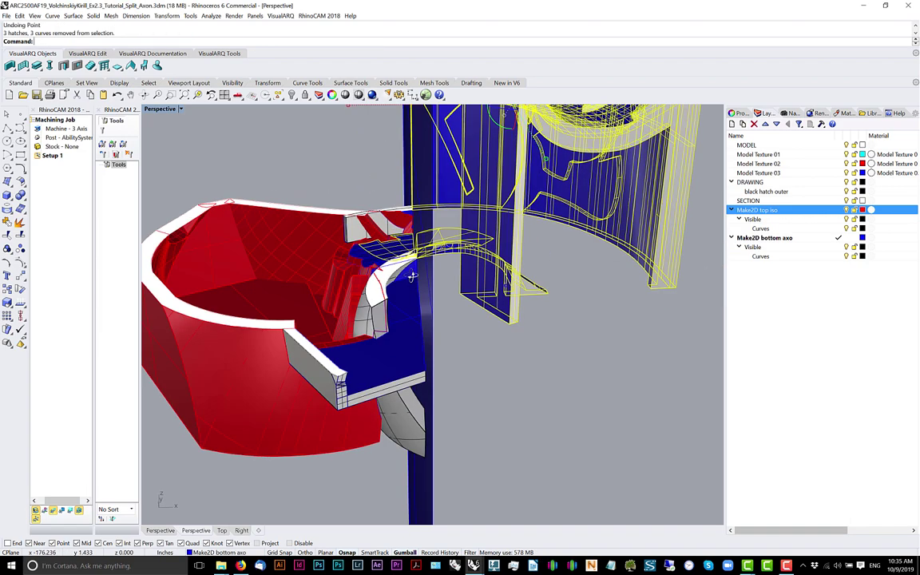
right_click_drag(404, 271, 409, 232)
left_click_drag(404, 225, 345, 341, "ctrl")
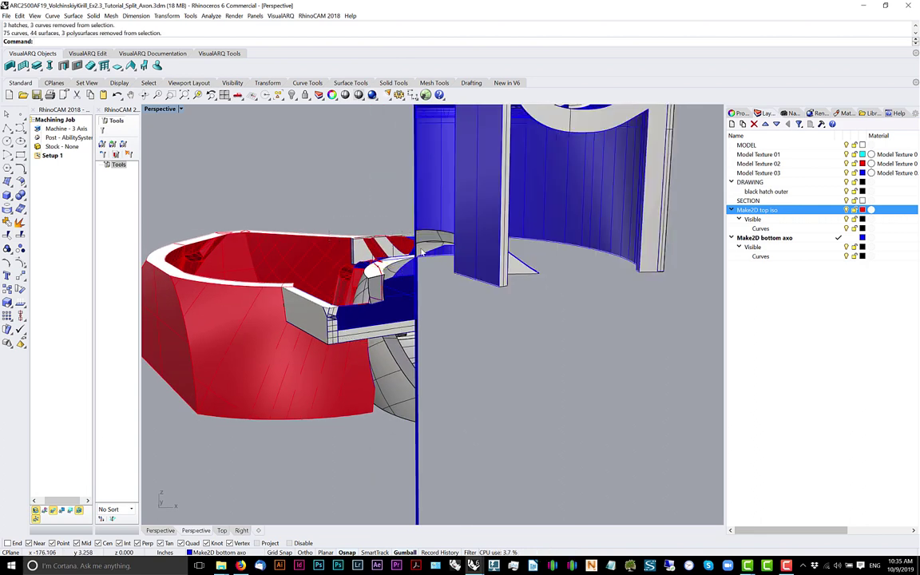
Split the curved surface that crosses the cutting plane, using the planar surface as the cutting object
left_click(437, 255)
left_click(452, 273)
right_click_drag(452, 273, 409, 296)
type("plit")
key("Return")
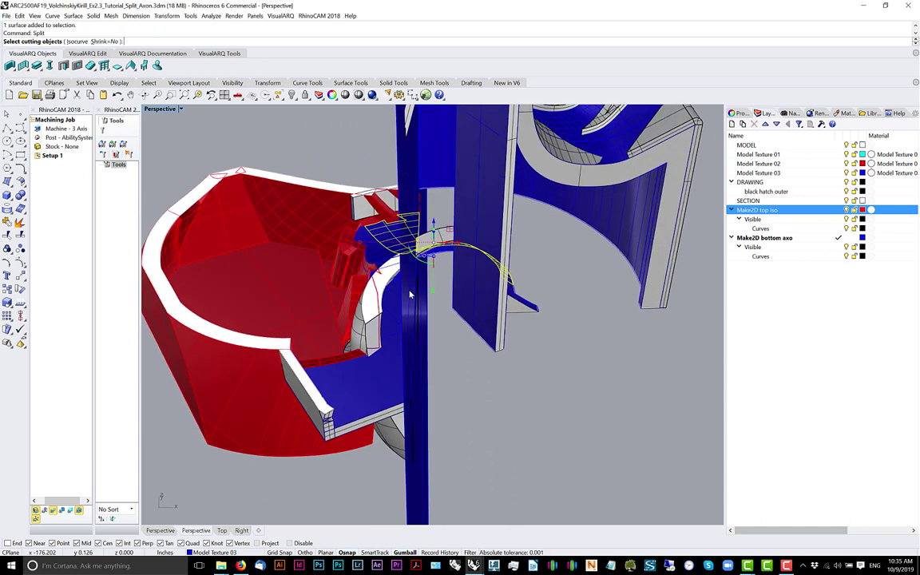
left_click(427, 360)
left_click(444, 384)
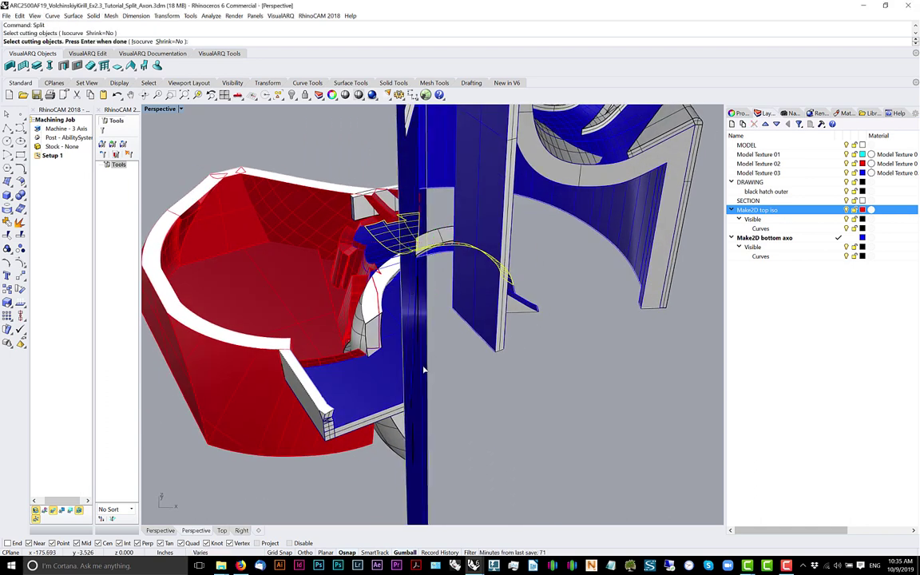
key("Escape")
key("Return")
right_click_drag(427, 371, 513, 387)
left_click(441, 433)
key("Return")
key("Escape")
left_click(398, 247)
key("Delete")
scroll(398, 247, "down", 5)
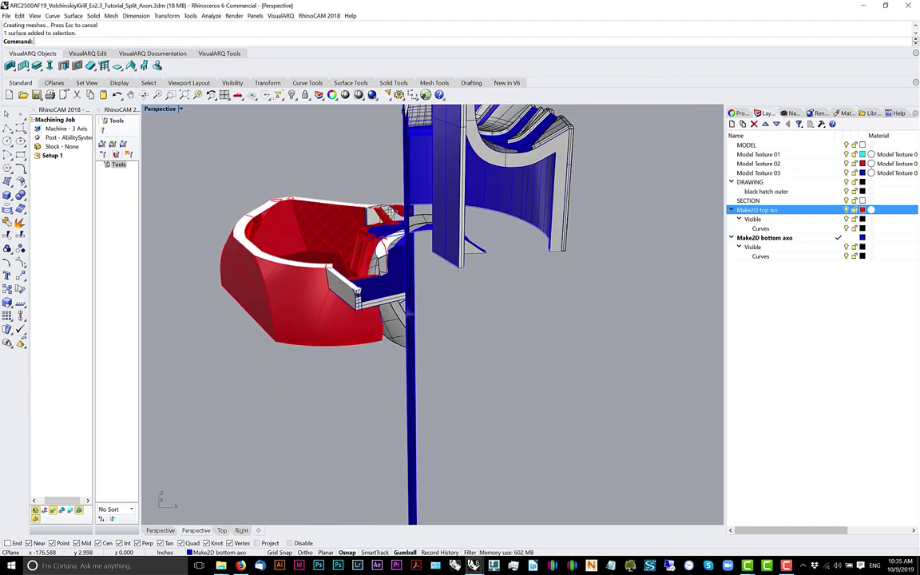
Group the objects of the red half, excluding the blue tower parts across the cutting plane
right_click_drag(390, 211, 387, 201)
left_click_drag(405, 387, 110, 149)
scroll(383, 227, "down", 2)
left_click_drag(521, 283, 423, 186, "ctrl")
key("ctrl+g")
right_click_drag(424, 190, 446, 238)
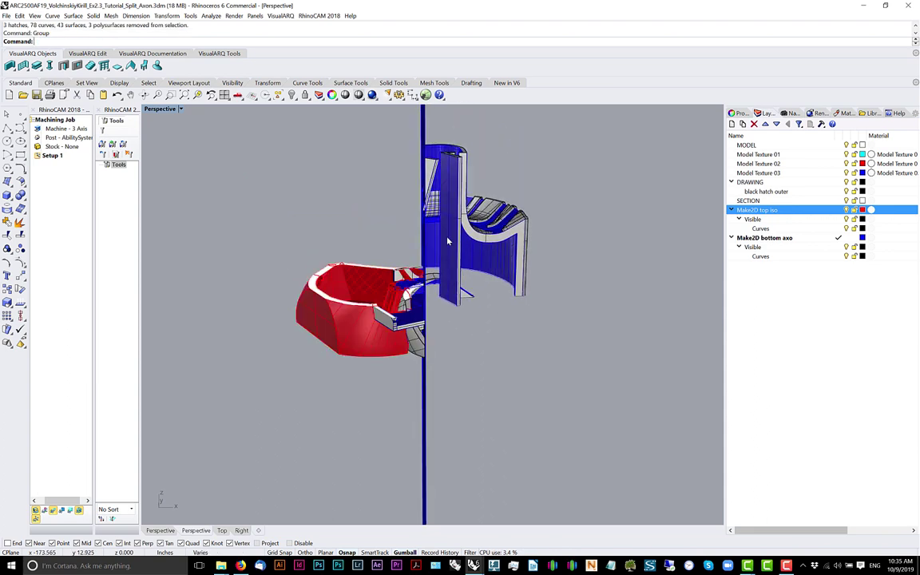
Group the blue tower parts on the other side of the cutting plane and reselect that group
left_click_drag(379, 129, 561, 324)
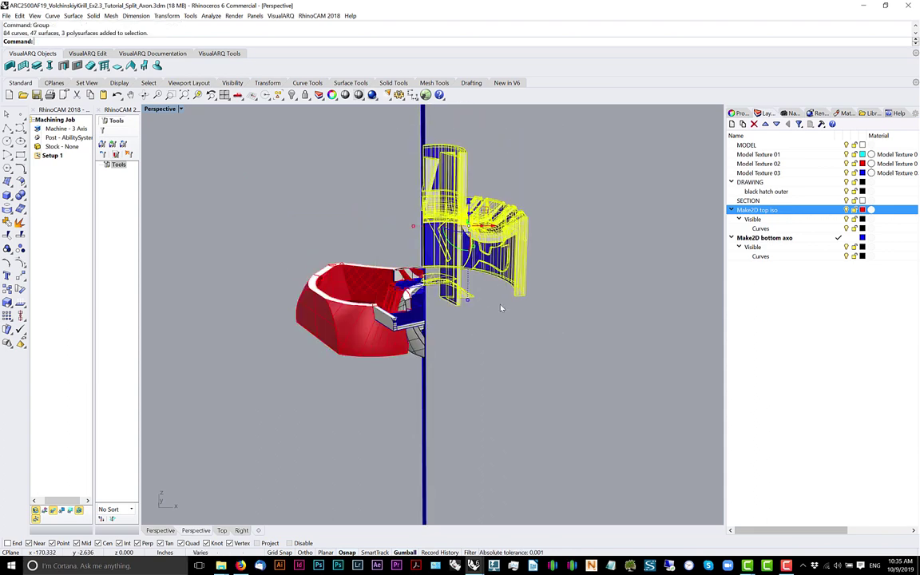
key("ctrl+g")
left_click(502, 309)
left_click(472, 251)
Set a Rotate3D axis for the blue group from the curved strip's intersection on the cutting plane, horizontal and perpendicular to that plane
right_click_drag(472, 252, 480, 249)
right_click_drag(467, 299, 444, 278)
scroll(444, 278, "up", 10)
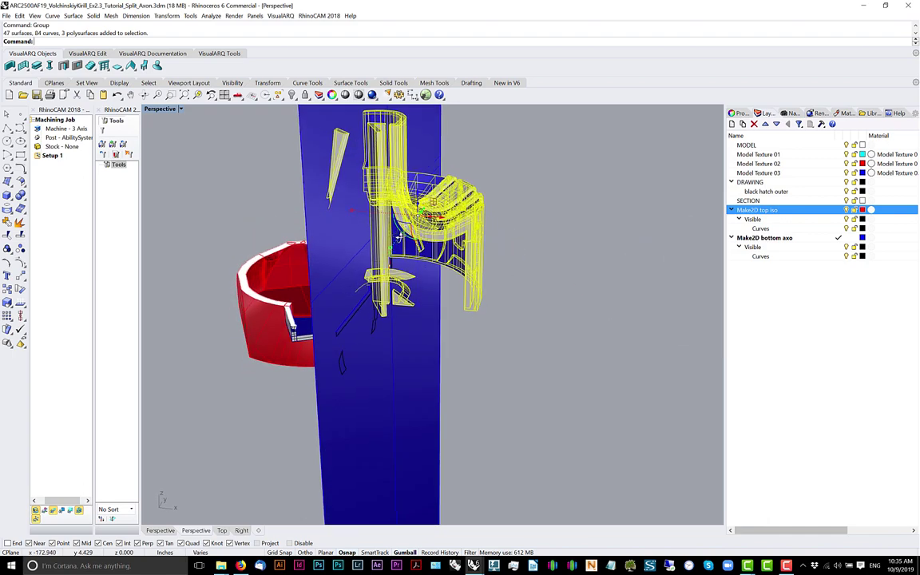
scroll(401, 292, "up", 7)
right_click_drag(401, 291, 402, 272)
scroll(397, 283, "down", 5)
right_click_drag(395, 279, 396, 284)
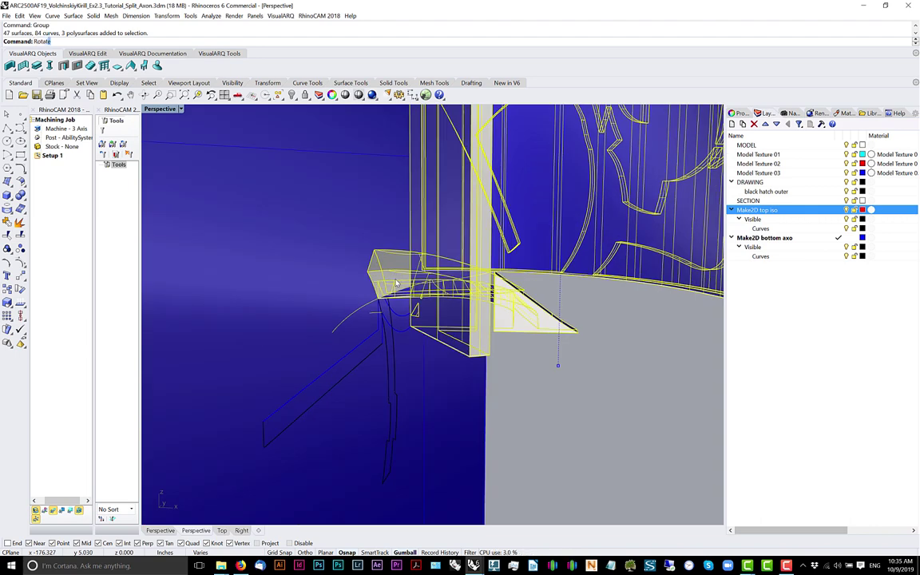
key("Return")
scroll(400, 288, "up", 2)
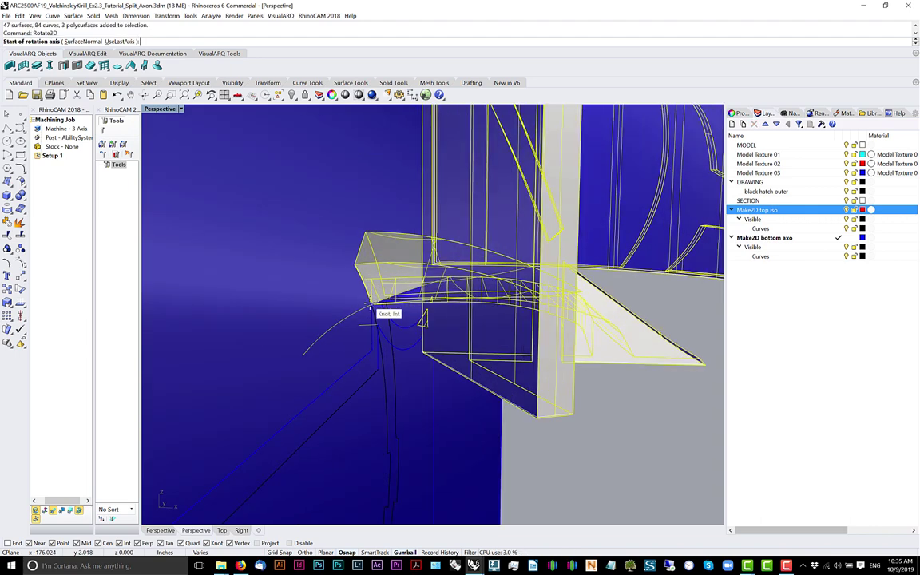
left_click(368, 303)
scroll(438, 326, "down", 12)
right_click_drag(438, 326, 482, 320)
middle_click(468, 323)
left_click(464, 322)
middle_click(463, 321)
left_click(470, 326)
left_click(473, 324, "shift")
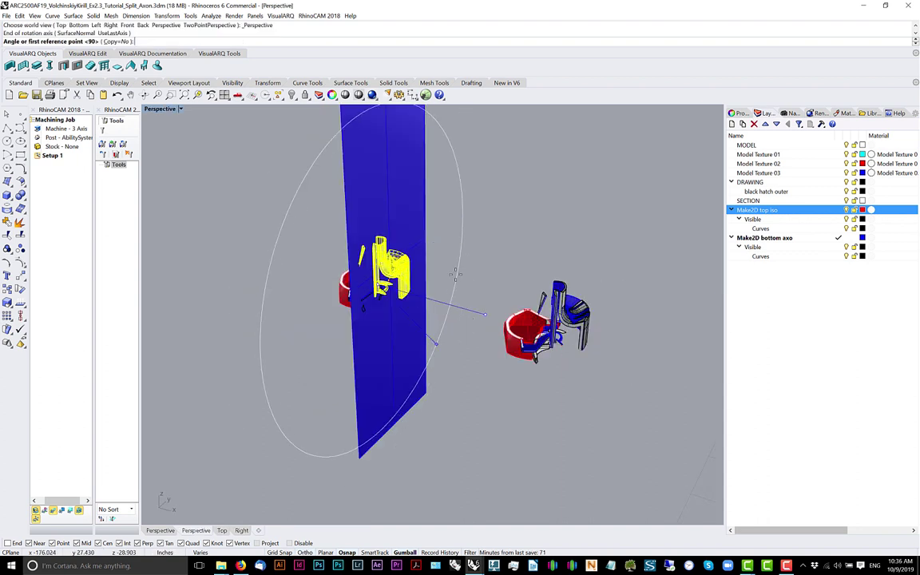
Rotate the blue group around the axis from vertically up to vertically down so it hangs upside down
scroll(456, 239, "down", 5)
left_click(309, 235, "shift")
scroll(312, 390, "down", 4)
right_click_drag(321, 477, 328, 385, "shift")
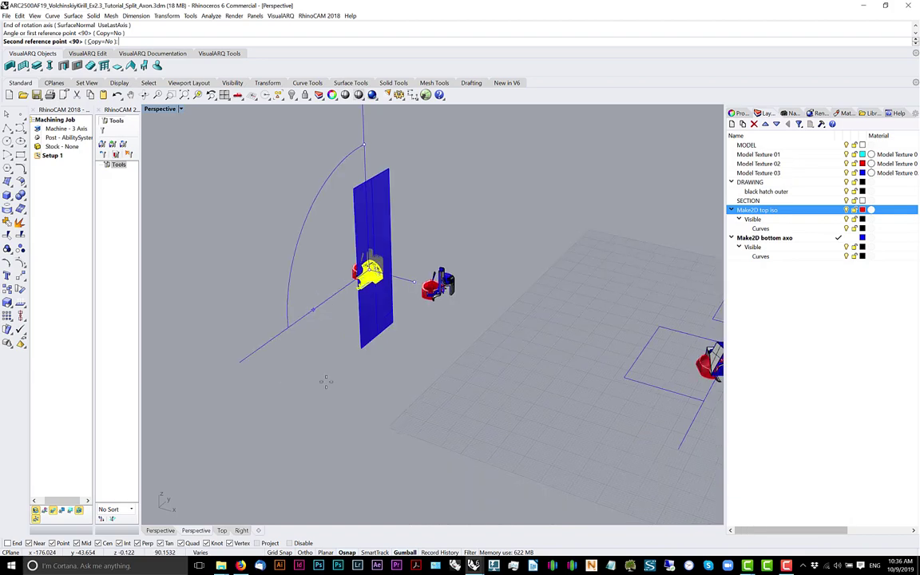
left_click(375, 415, "shift")
left_click(384, 321)
scroll(359, 303, "up", 8)
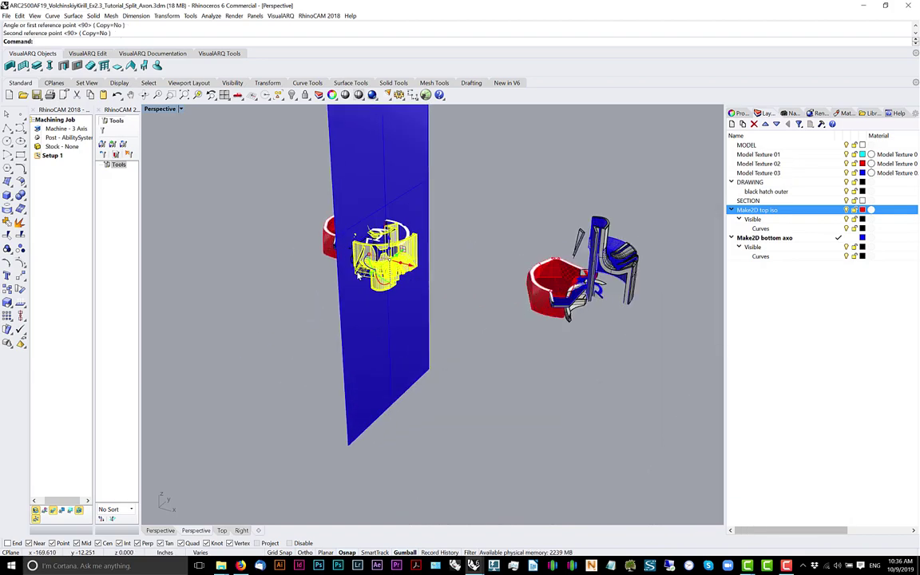
Mirror the inverted blue group across a plane through the curved strip's intersection point and delete the original
scroll(331, 290, "up", 5)
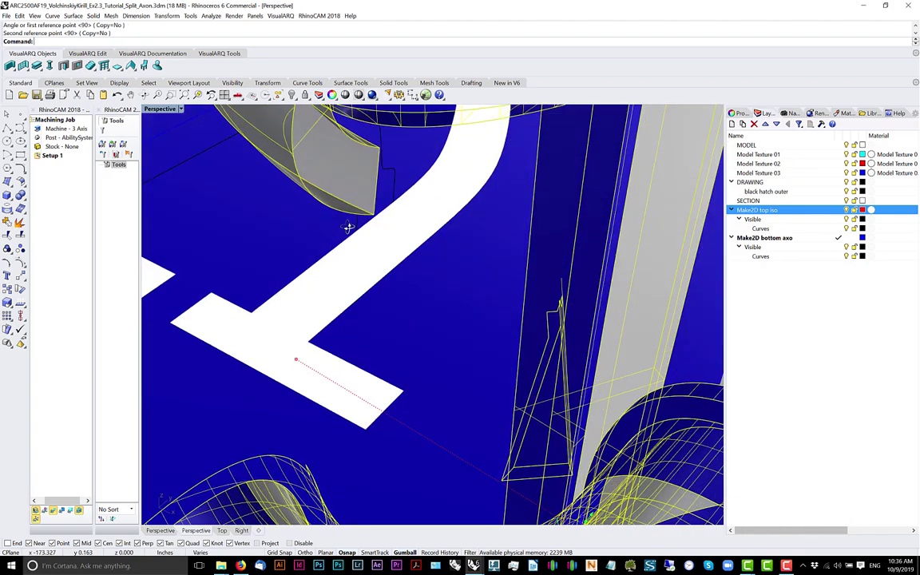
scroll(333, 250, "down", 10)
right_click_drag(332, 250, 331, 274)
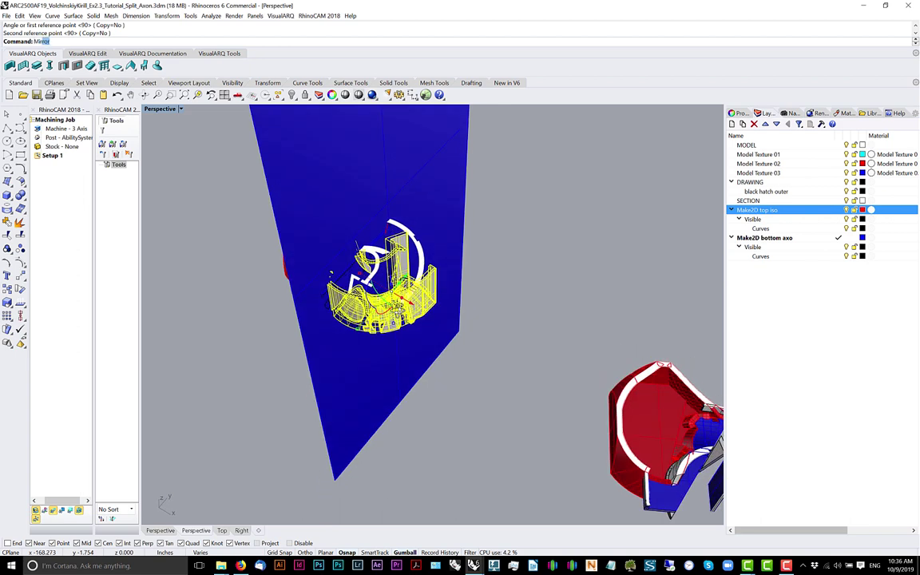
key("Return")
scroll(351, 247, "up", 3)
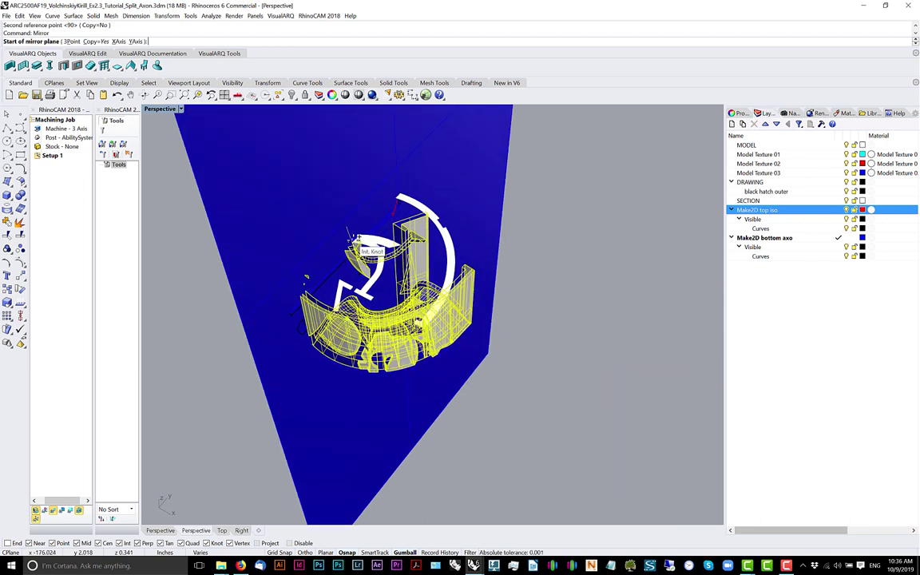
left_click(358, 240)
scroll(479, 296, "down", 3)
left_click(519, 344)
right_click_drag(519, 344, 546, 313)
key("Delete")
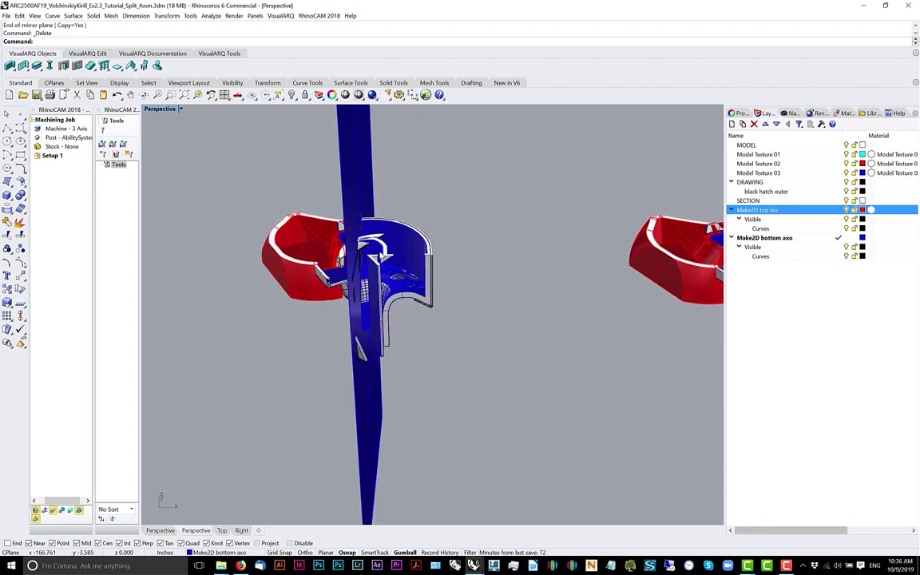
Examine in the Top view how the mirrored blue group lines up with the section hatches and the red half
scroll(360, 245, "up", 6)
right_click_drag(359, 246, 395, 410)
scroll(396, 257, "down", 6)
scroll(411, 261, "down", 7)
scroll(410, 261, "down", 4)
middle_click(448, 232)
left_click(441, 237)
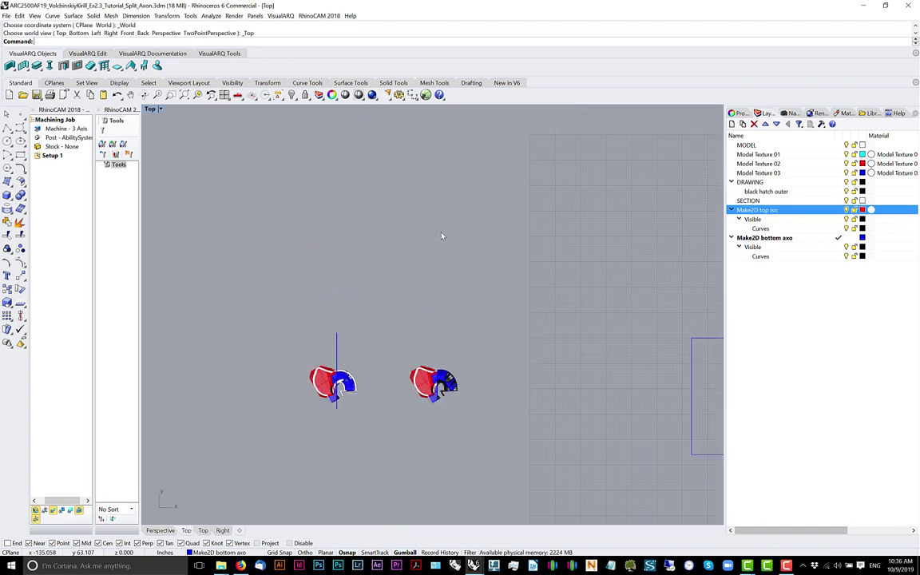
scroll(441, 237, "down", 4)
right_click_drag(443, 239, 327, 364)
scroll(489, 369, "up", 8)
scroll(589, 340, "up", 8)
right_click_drag(615, 363, 474, 330)
scroll(471, 328, "down", 12)
right_click_drag(482, 267, 631, 191)
scroll(355, 357, "up", 9)
right_click_drag(295, 335, 363, 337)
scroll(364, 327, "up", 3)
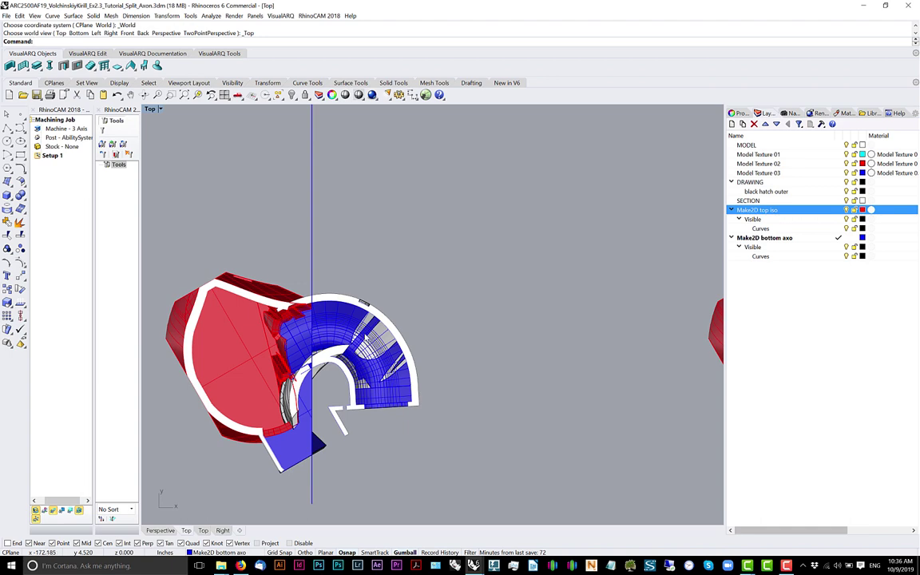
Return to the Perspective view and delete the planar cutting surface
left_click(365, 335)
middle_click(365, 335)
left_click(371, 333)
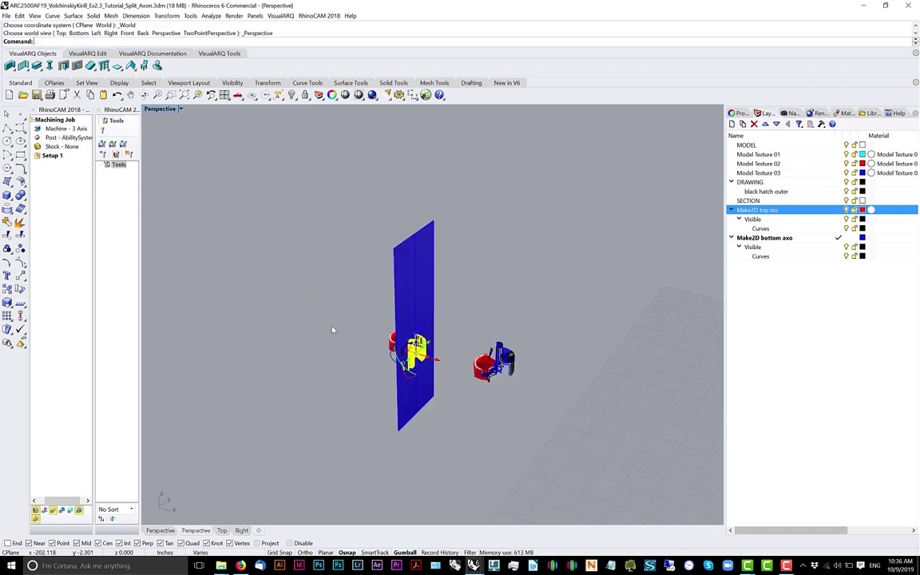
scroll(324, 329, "up", 6)
left_click(457, 202)
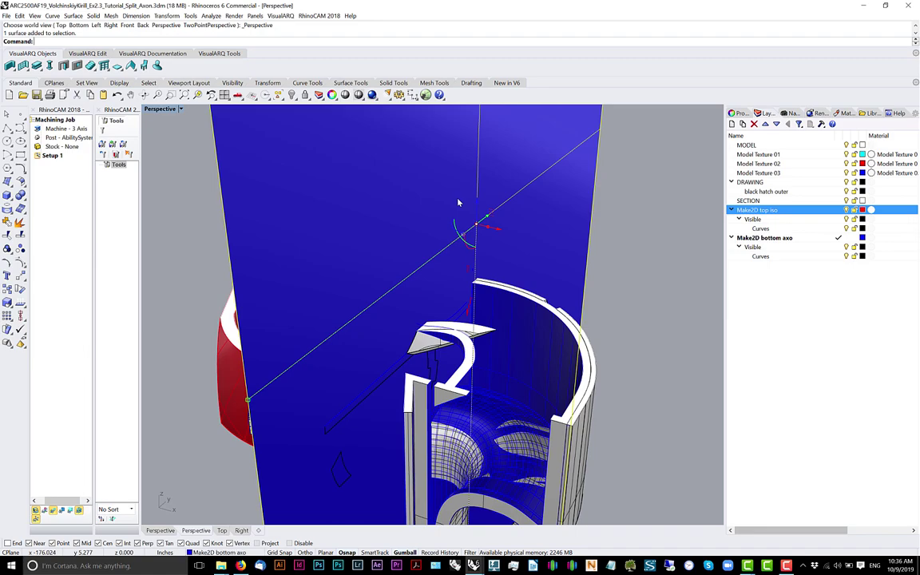
key("Delete")
Examine which section hatches, curves and surfaces belong to each half by selecting them around the section
right_click_drag(458, 203, 479, 340)
left_click(418, 221)
left_click(439, 260)
mouse_move(444, 239)
right_mouse_down()
mouse_move(487, 270)
mouse_move(473, 260)
mouse_move(311, 244)
mouse_move(428, 406)
mouse_move(477, 392)
mouse_move(486, 333)
mouse_move(404, 269)
mouse_move(459, 431)
mouse_move(474, 421)
mouse_move(385, 407)
right_mouse_up()
left_click(488, 269)
scroll(312, 244, "up", 7)
key("Escape")
left_click(517, 446)
left_click(540, 473)
key("Escape")
scroll(385, 408, "down", 10)
left_click(444, 352)
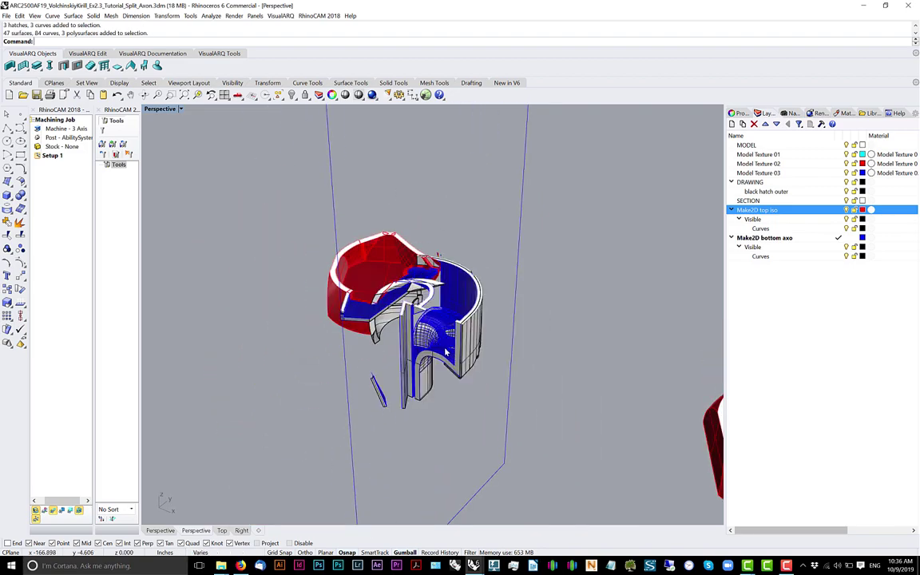
scroll(445, 351, "up", 8)
scroll(456, 342, "down", 2)
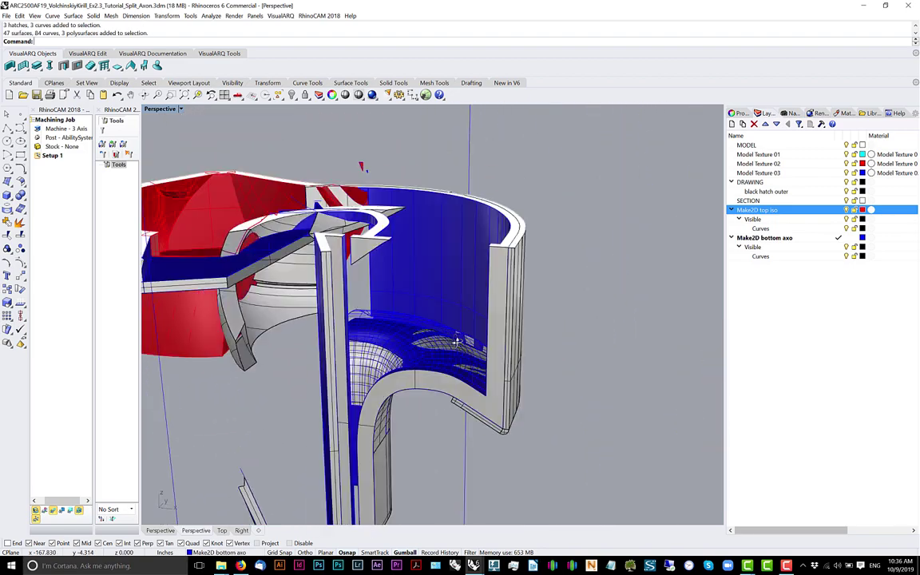
right_click_drag(456, 342, 376, 344)
Shear the inverted blue group by 45 degrees in the Right view, from an origin on the section line with a vertical reference
left_click(434, 345)
scroll(433, 345, "down", 8)
scroll(374, 343, "up", 4)
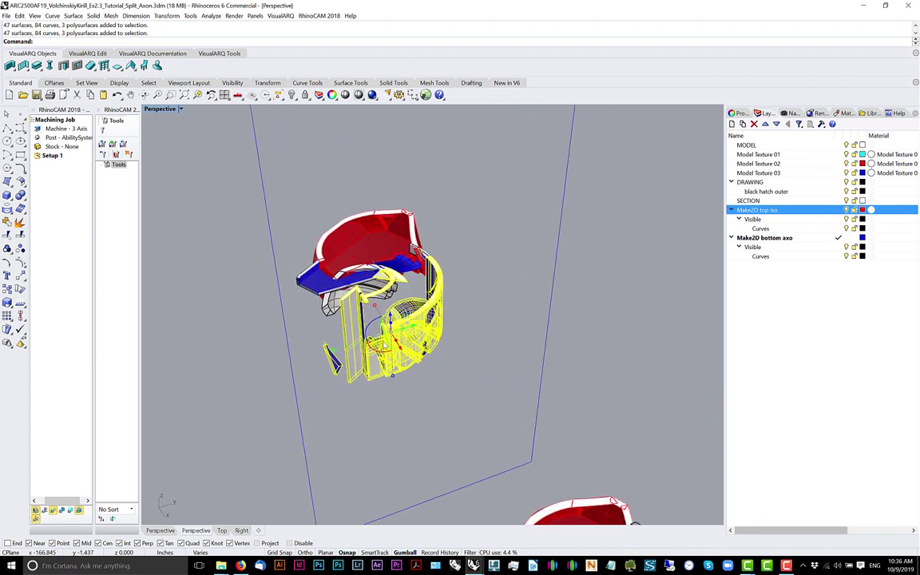
middle_click(392, 345)
left_click(398, 351)
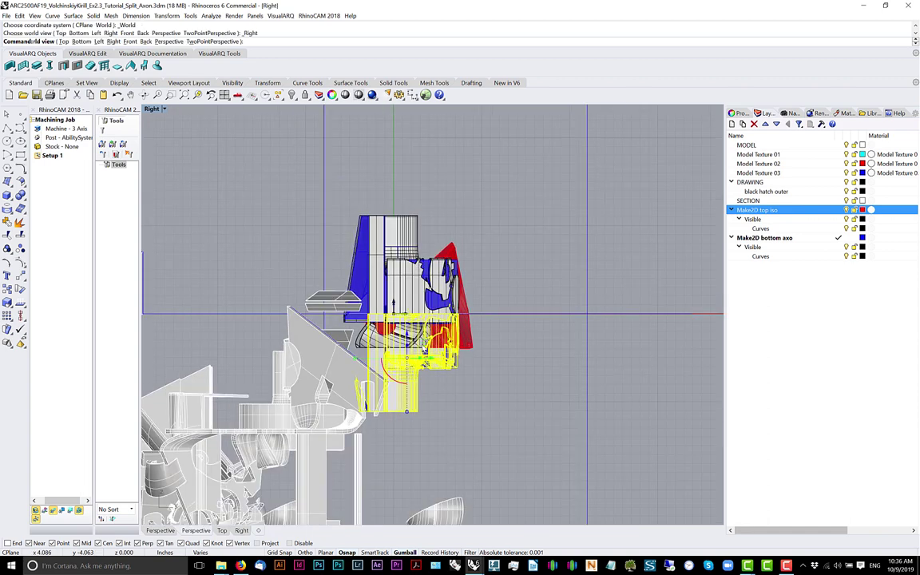
key("Return")
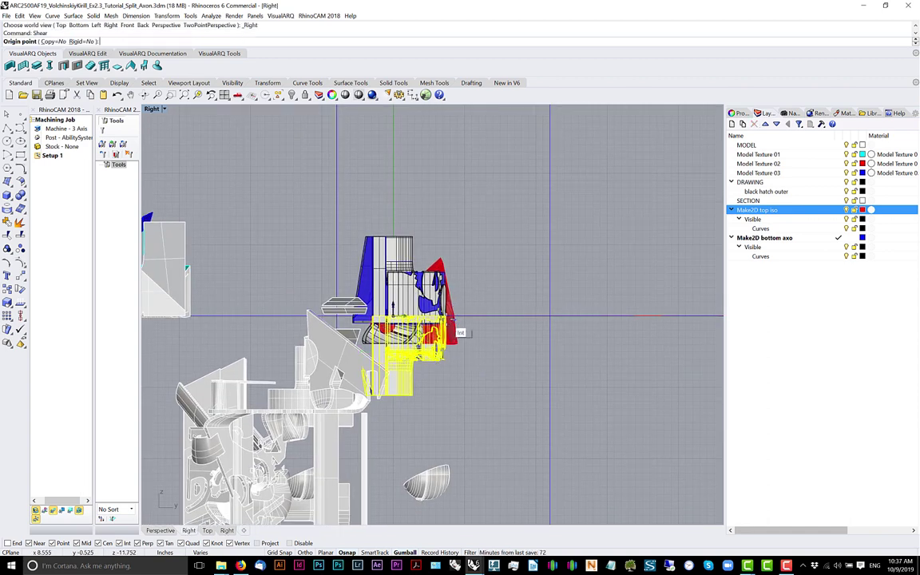
scroll(448, 321, "up", 1)
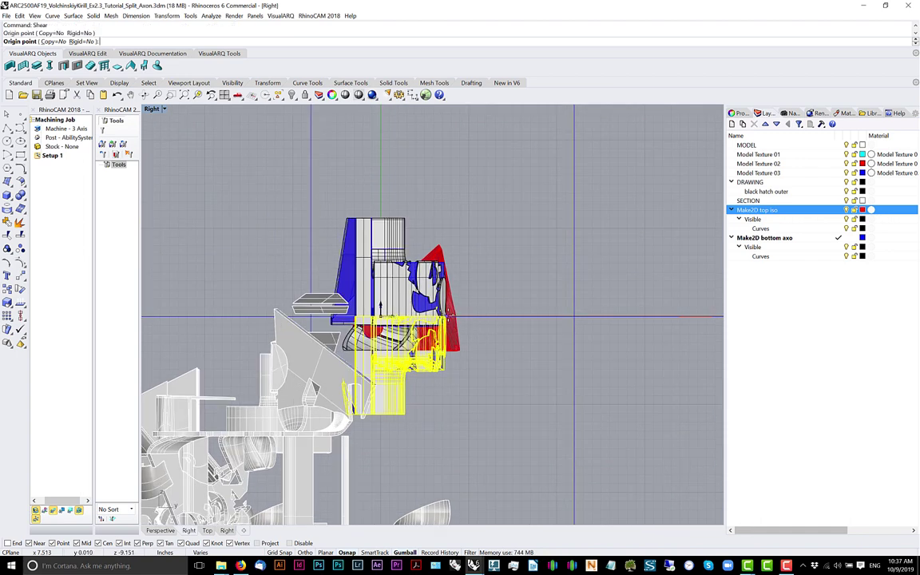
left_click(449, 321)
scroll(479, 368, "down", 3)
left_click(455, 410)
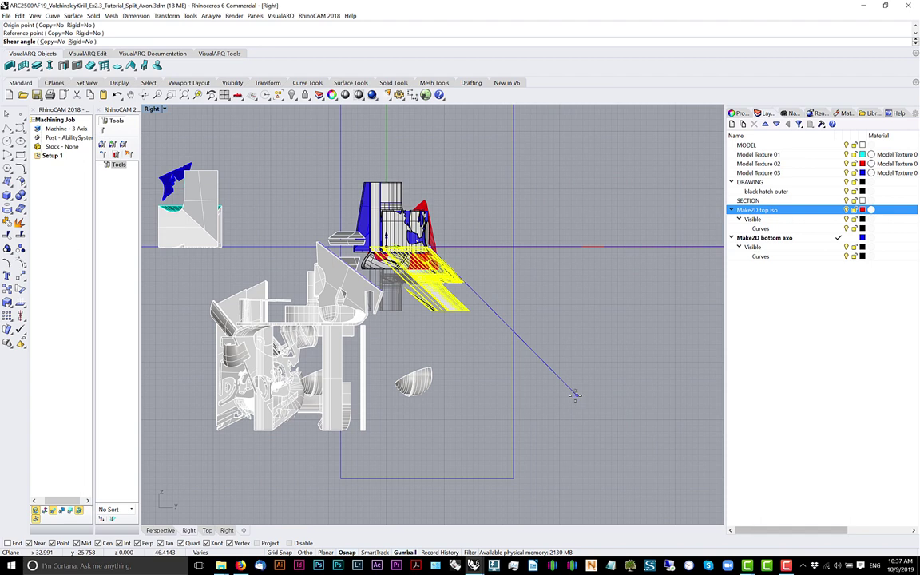
type("45")
key("Return")
Examine the sheared blue group in the Top view
middle_click(580, 368)
left_click(572, 362)
left_click(463, 295)
scroll(400, 323, "up", 5)
scroll(400, 323, "up", 4)
scroll(400, 324, "down", 6)
right_click_drag(400, 324, 456, 287)
Shear the red group, selected in the Top view, by -45 degrees in the Right view from a section-line origin with a vertical reference
left_click_drag(428, 262, 272, 403)
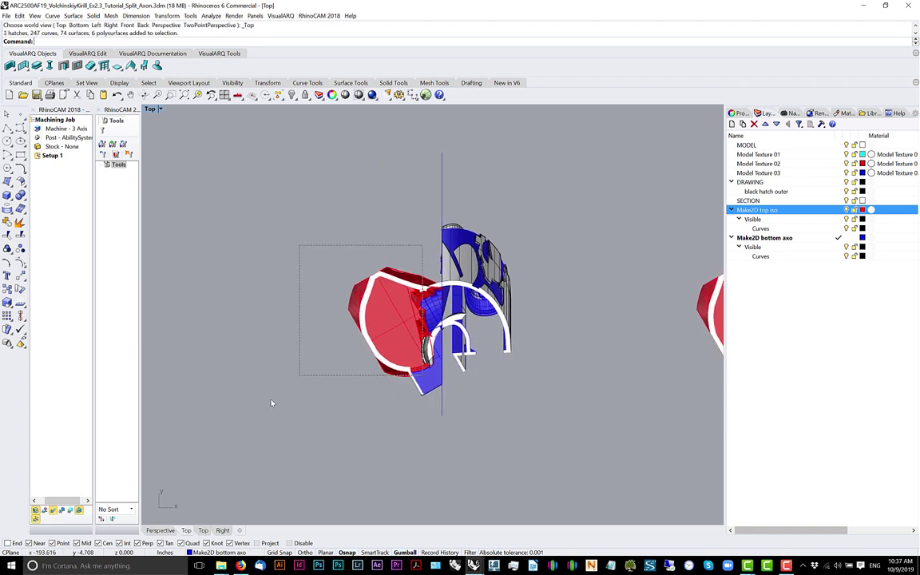
scroll(337, 323, "up", 4)
middle_click(370, 365)
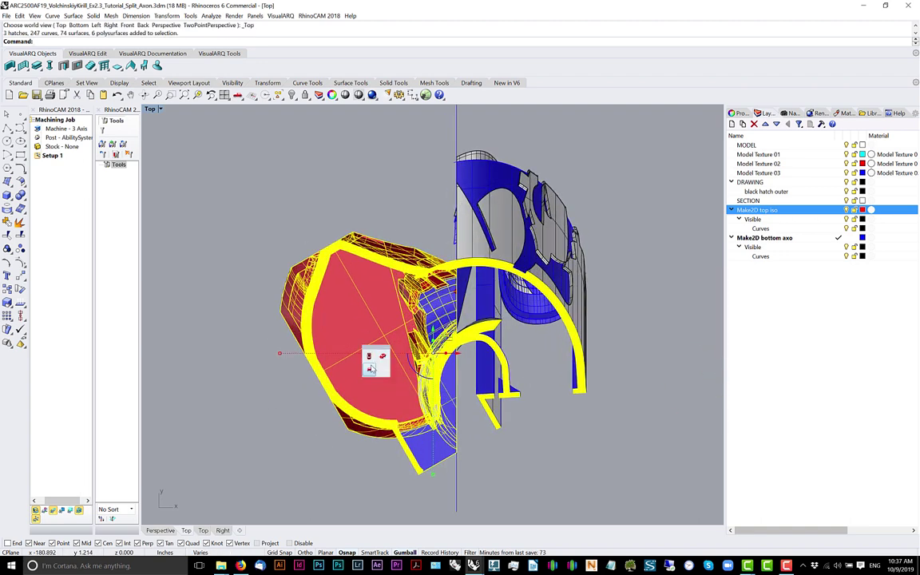
left_click(370, 368)
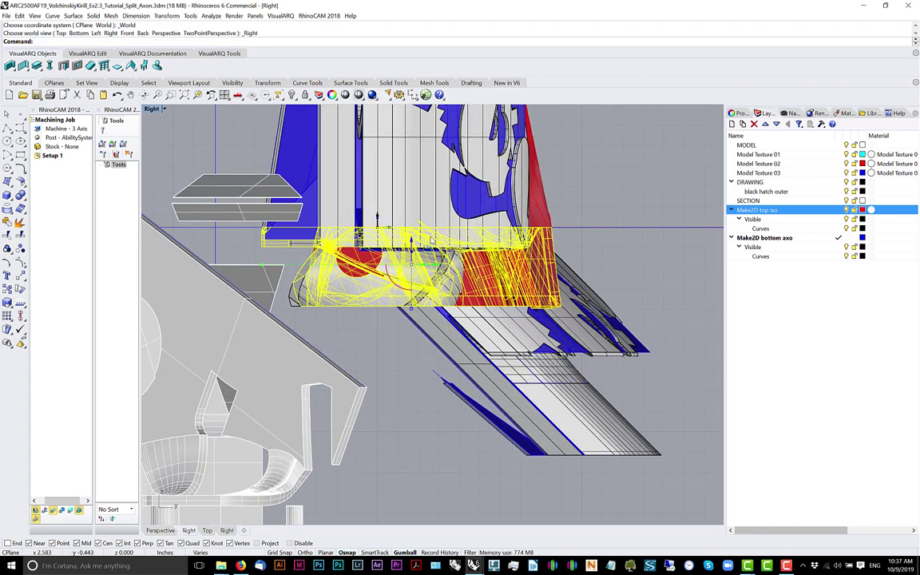
scroll(431, 237, "up", 2)
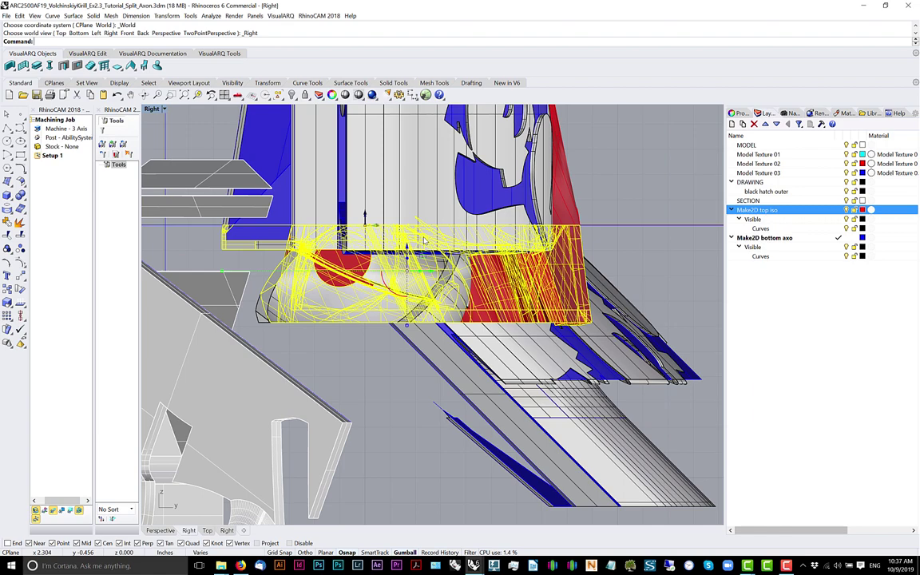
type("shear")
key("Return")
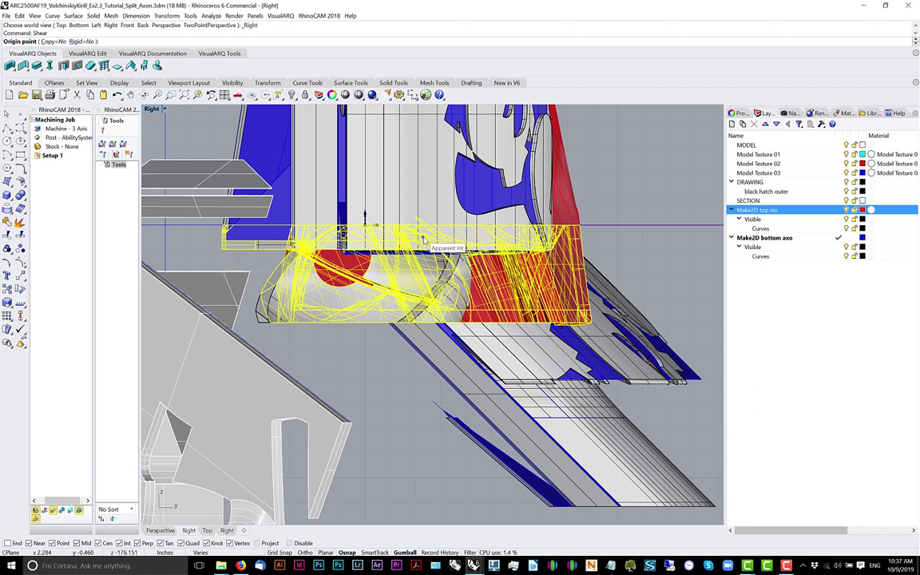
scroll(270, 223, "up", 2)
left_click(270, 223)
scroll(270, 224, "down", 10)
scroll(379, 275, "down", 5)
left_click(407, 438)
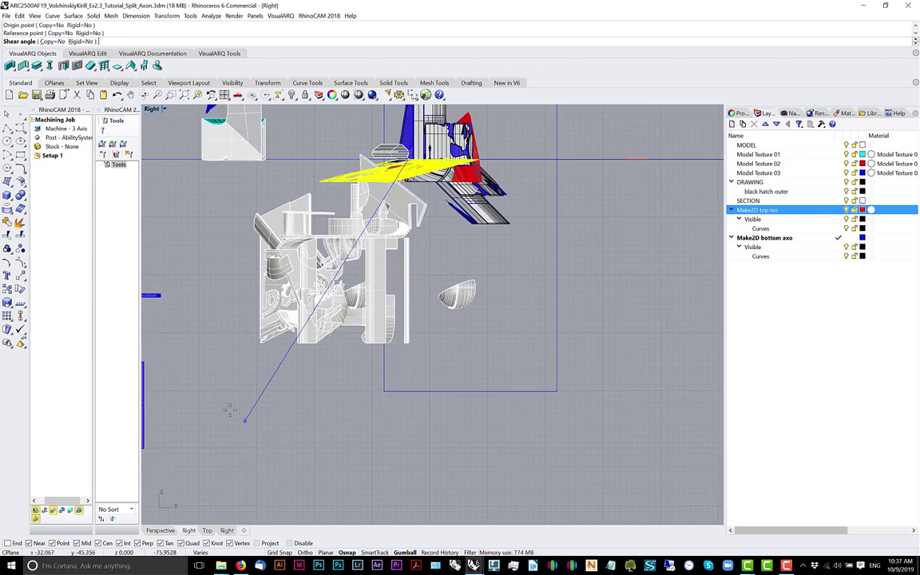
type("-45")
key("Return")
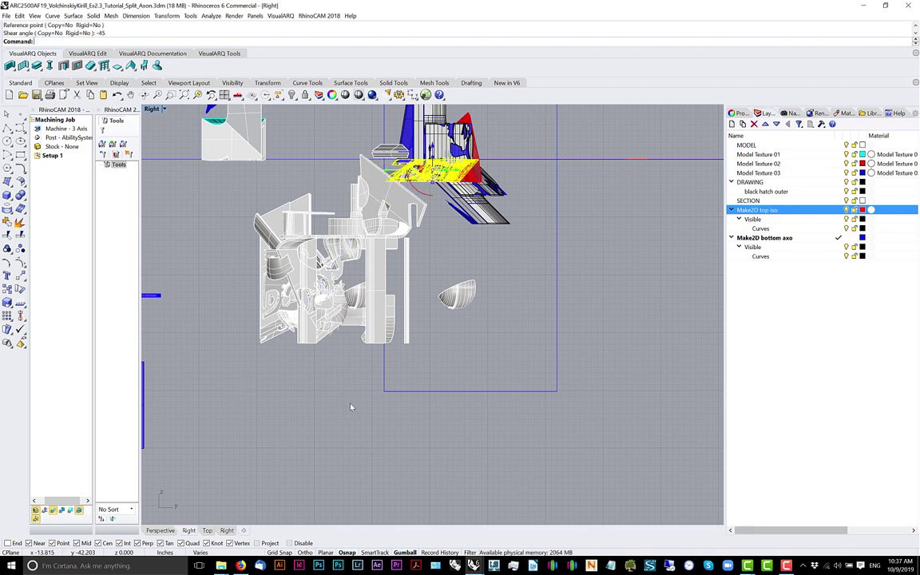
Delete the vertical dividing line between the two halves in the Top view and save the file
middle_click(352, 408)
left_click(348, 404)
scroll(430, 307, "up", 10)
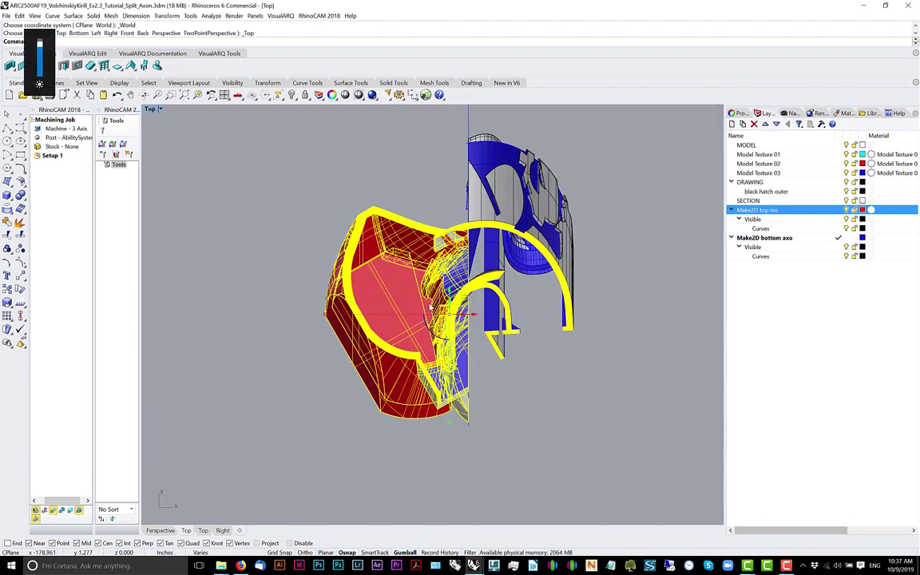
right_click_drag(429, 307, 446, 322)
key("Escape")
scroll(445, 321, "down", 4)
left_click(414, 237)
key("Delete")
scroll(414, 235, "down", 3)
scroll(407, 295, "up", 6)
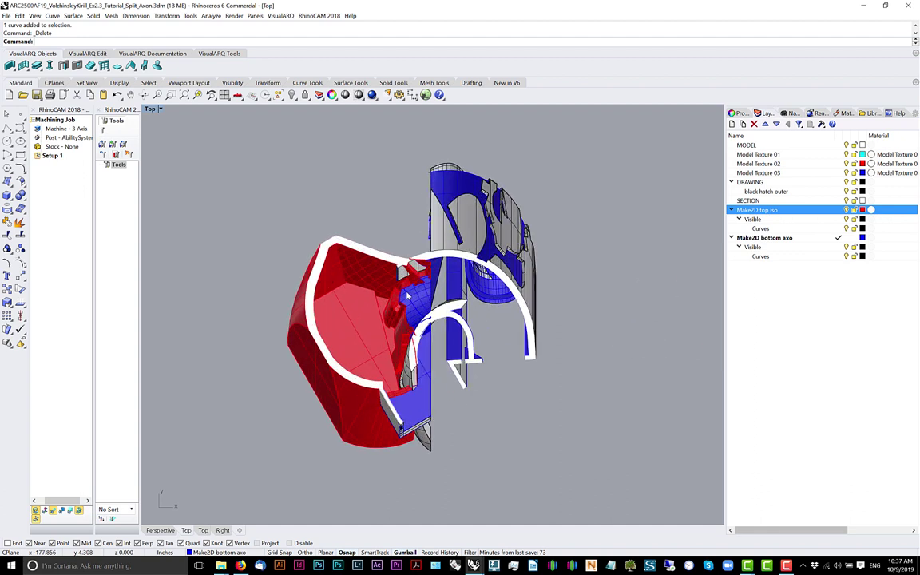
scroll(407, 296, "down", 3)
key("ctrl+s")
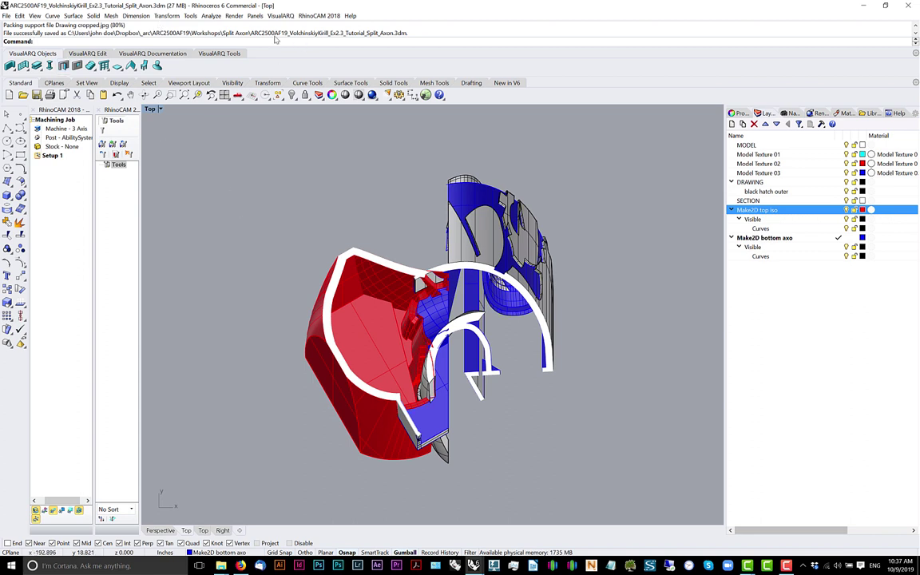
type("Render")
key("Return")
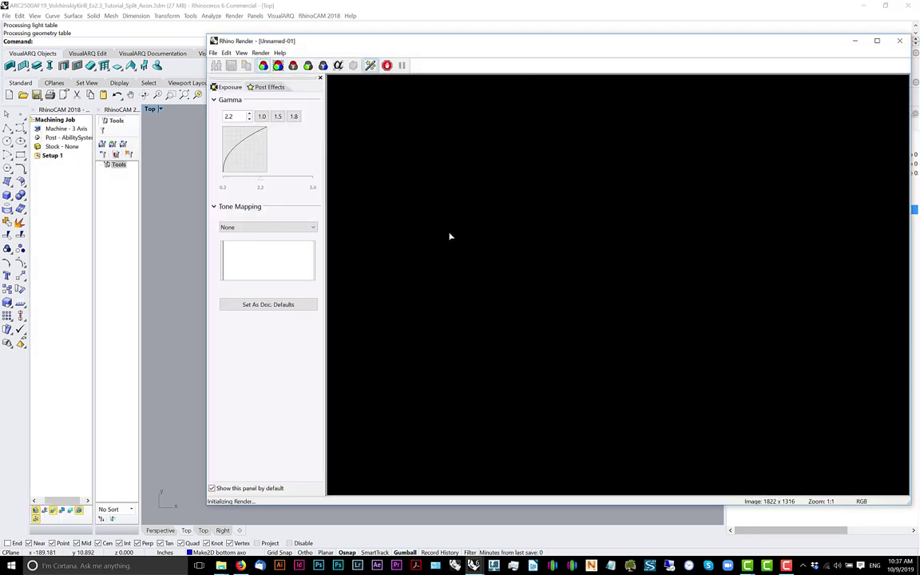
key("Escape")
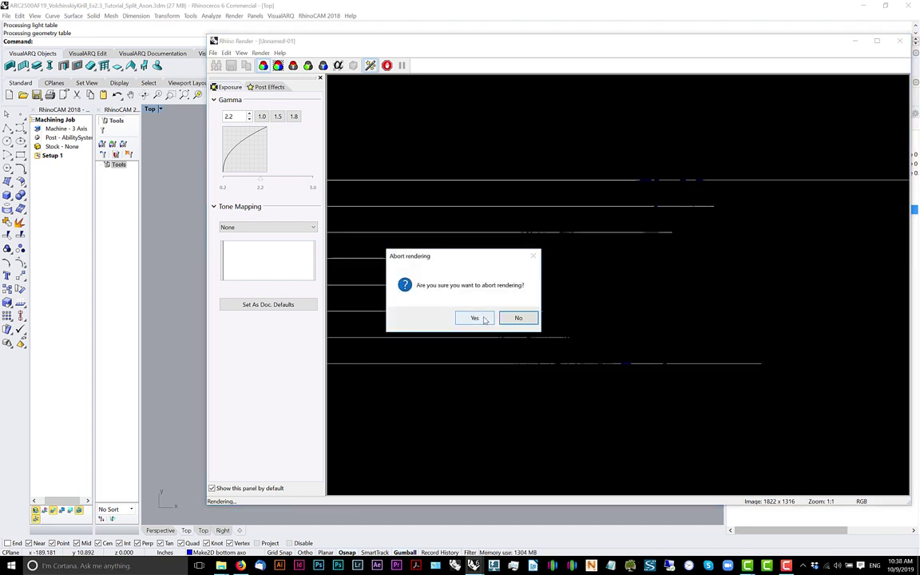
left_click(475, 319)
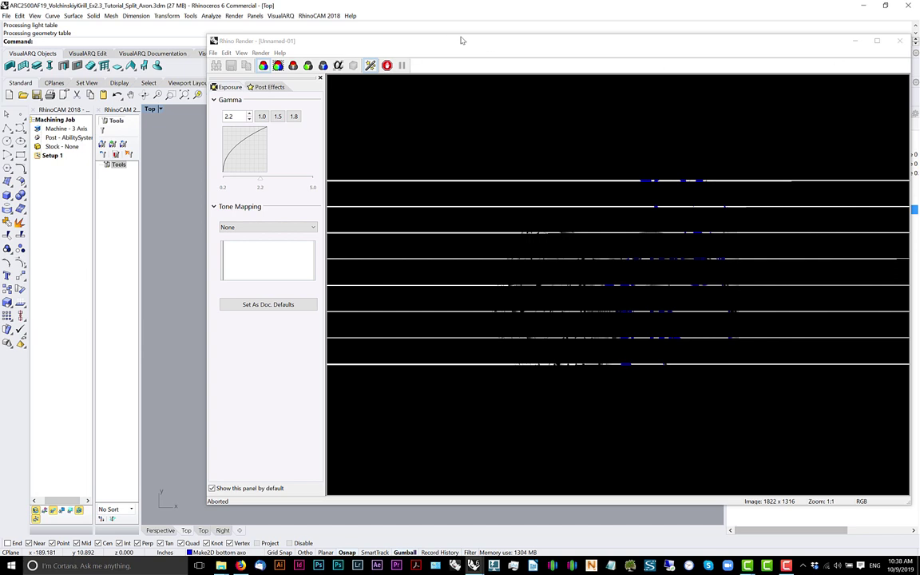
left_click_drag(490, 40, 431, 35)
left_click(840, 36)
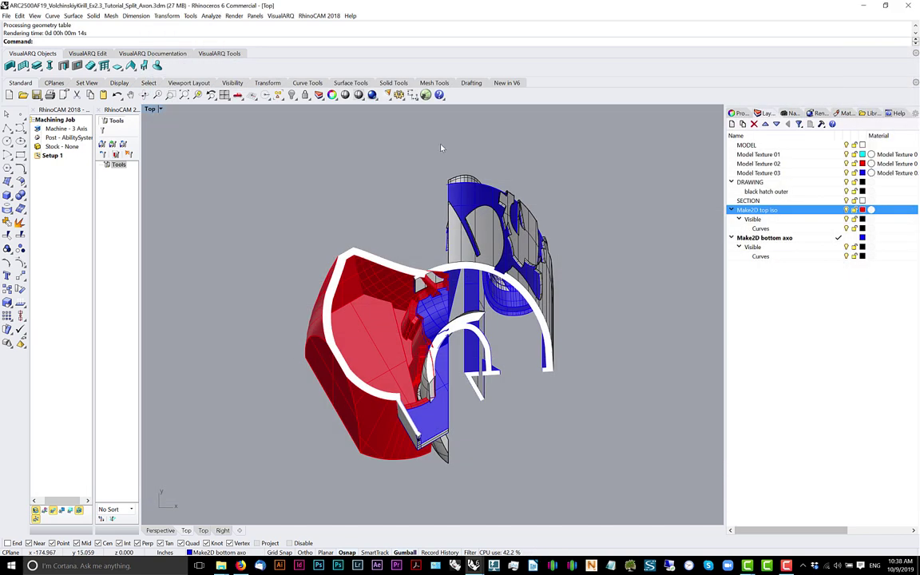
Set the document's render options to Good quality with a transparent background and the ground plane turned off
type("Options")
key("Return")
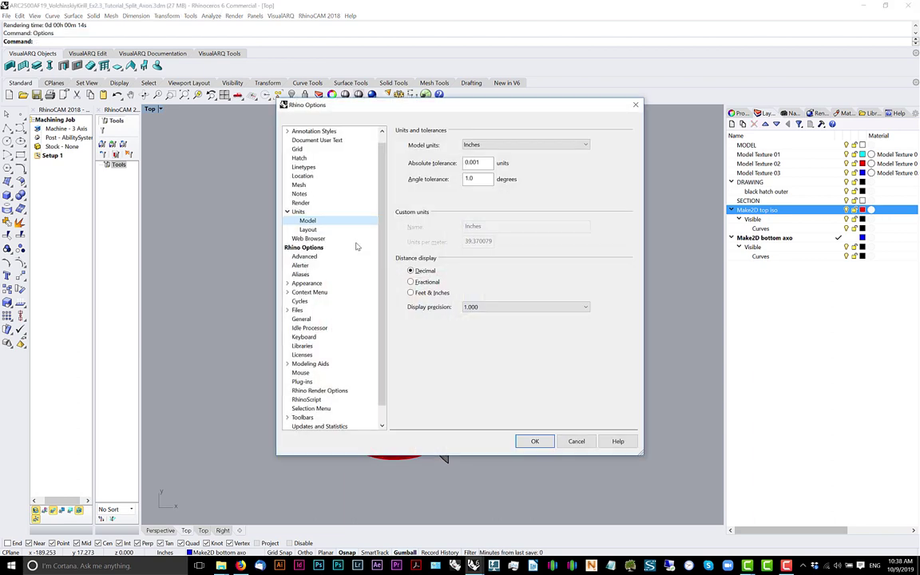
left_click(318, 202)
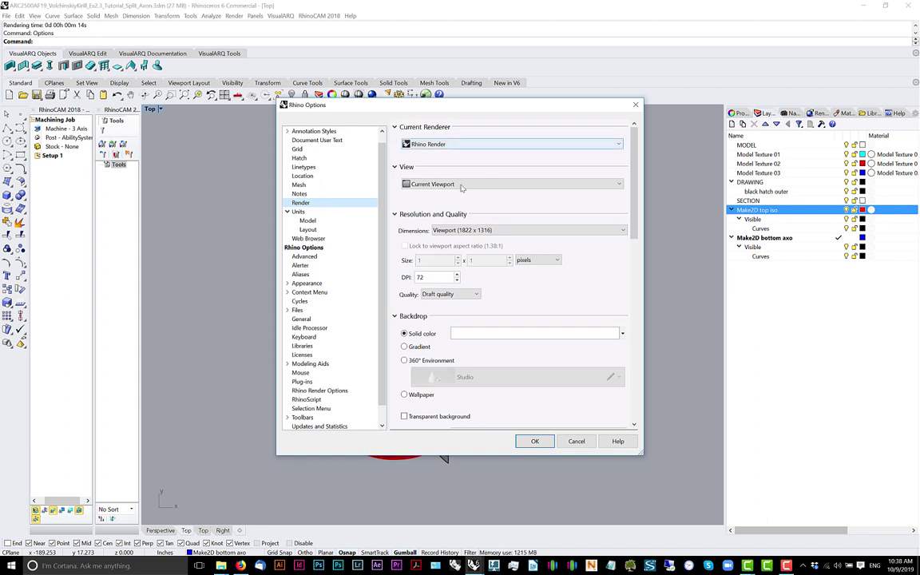
left_click(448, 294)
left_click(451, 319)
scroll(479, 240, "down", 3)
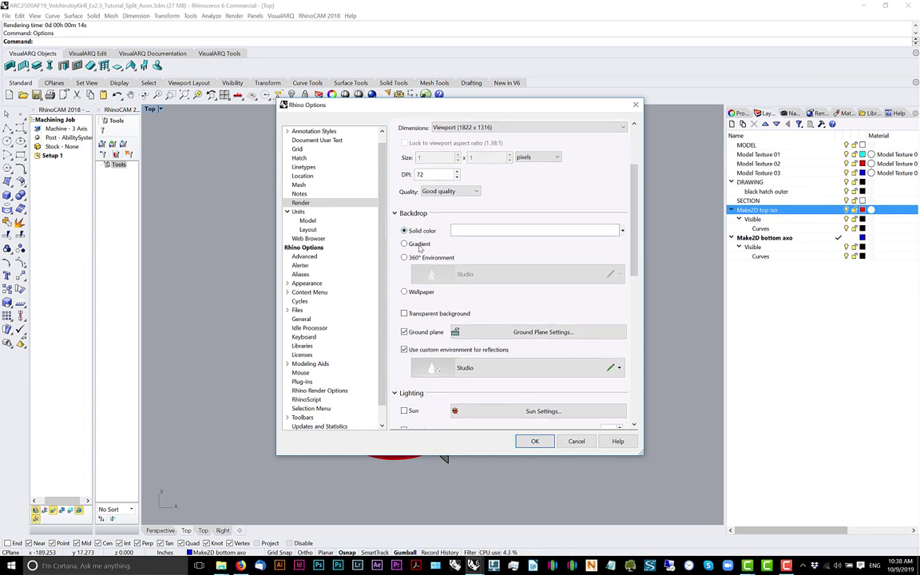
left_click(423, 316)
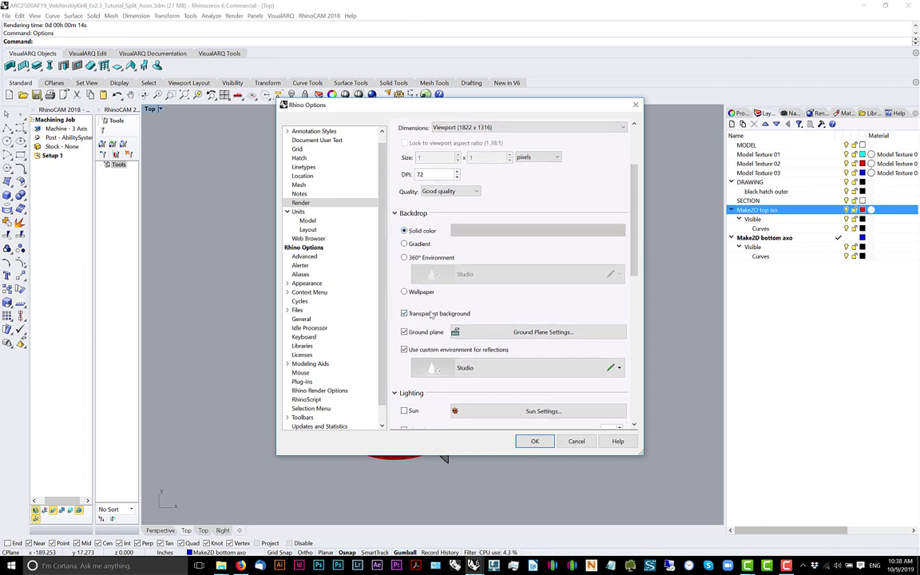
left_click(427, 334)
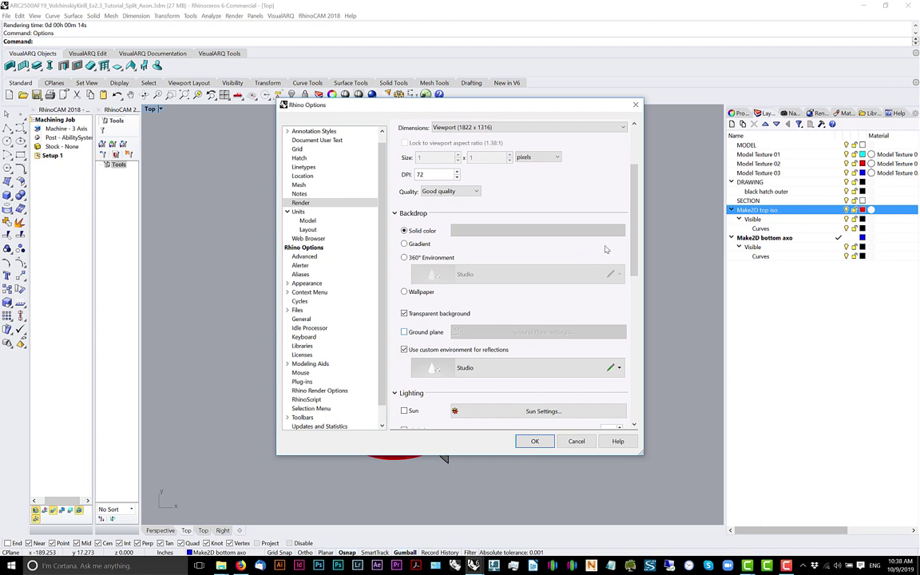
Choose the viewport size, 1822 x 1316, as the render dimensions and apply the render options
left_click_drag(634, 238, 637, 250)
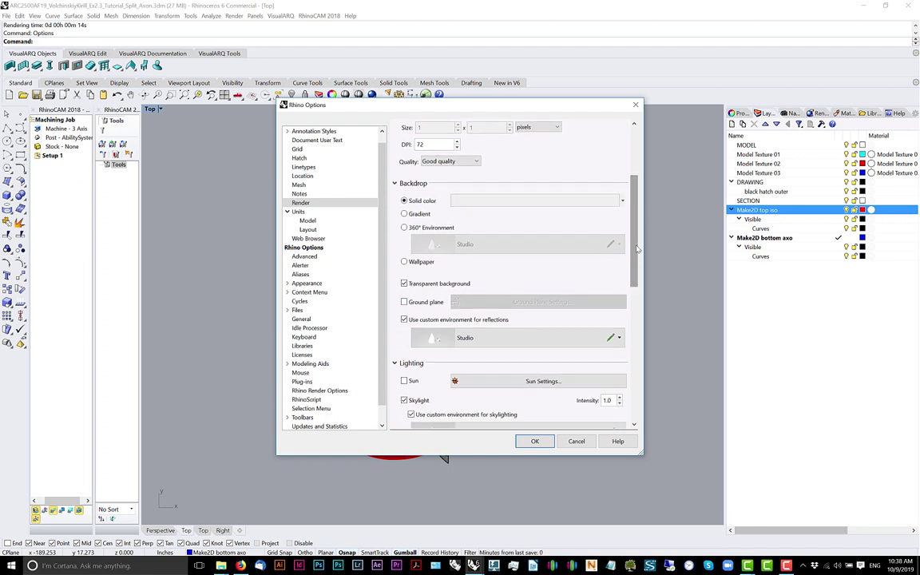
scroll(451, 275, "up", 5)
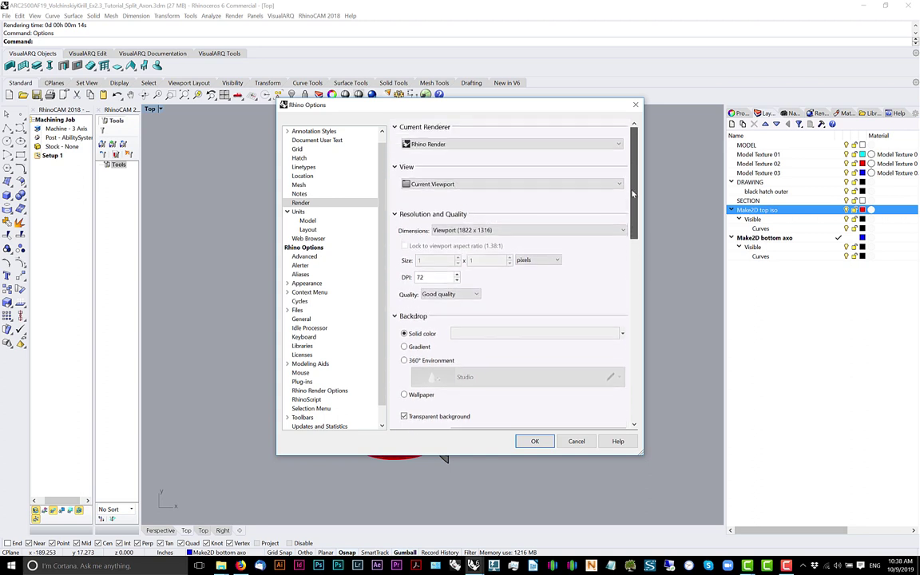
double_click(443, 275)
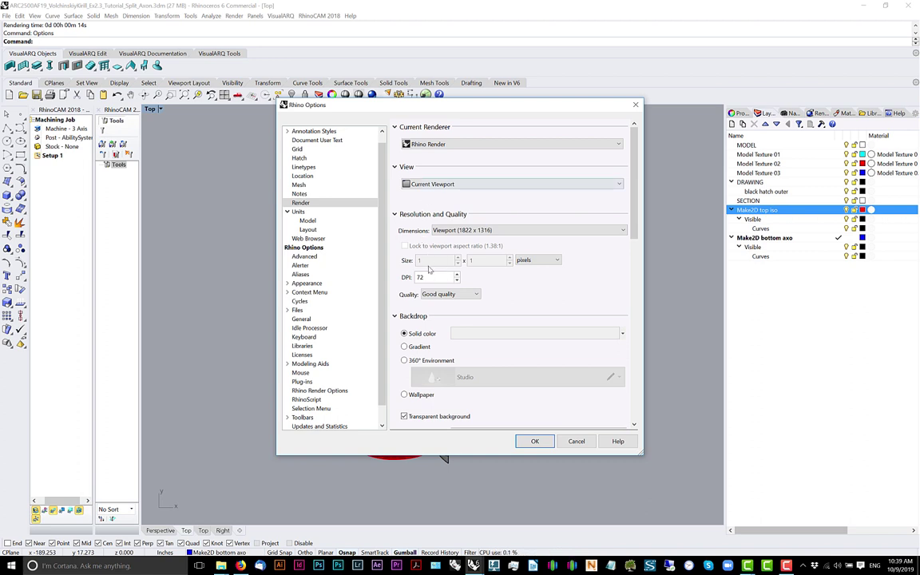
double_click(427, 275)
left_click(430, 276)
left_click(447, 231)
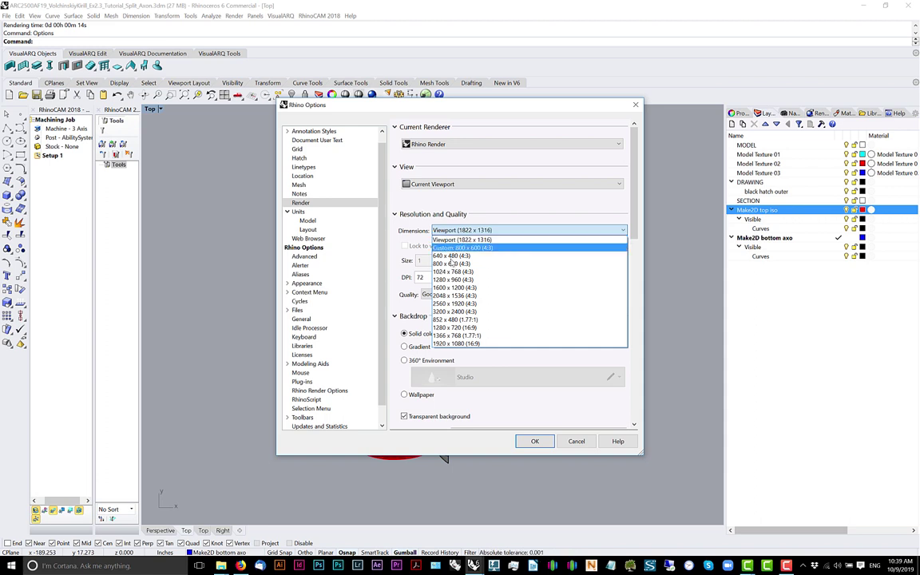
left_click(479, 239)
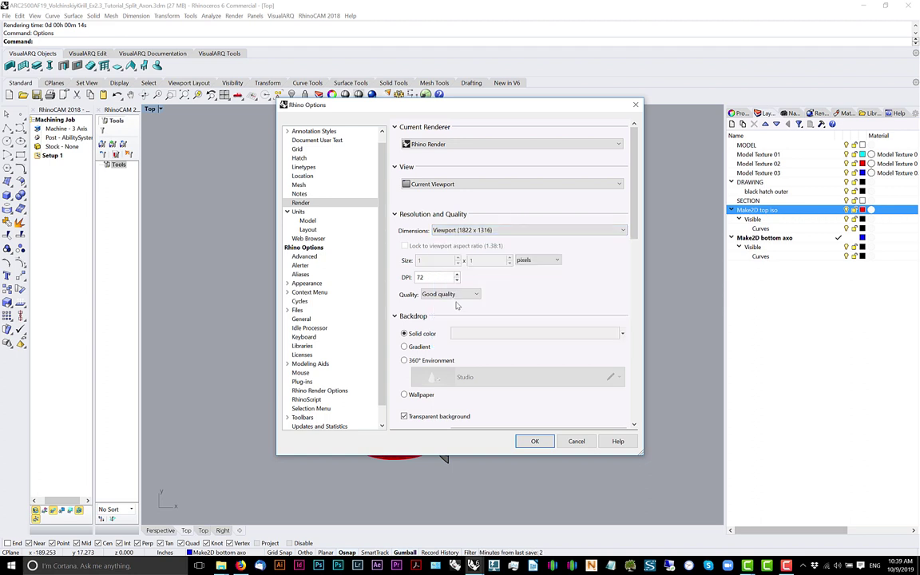
scroll(638, 230, "down", 2)
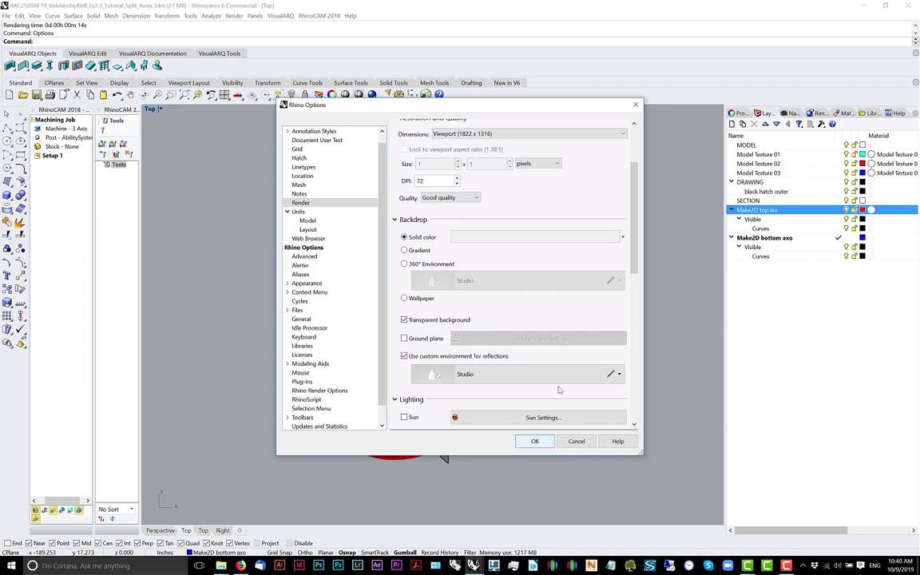
left_click_drag(632, 237, 634, 273)
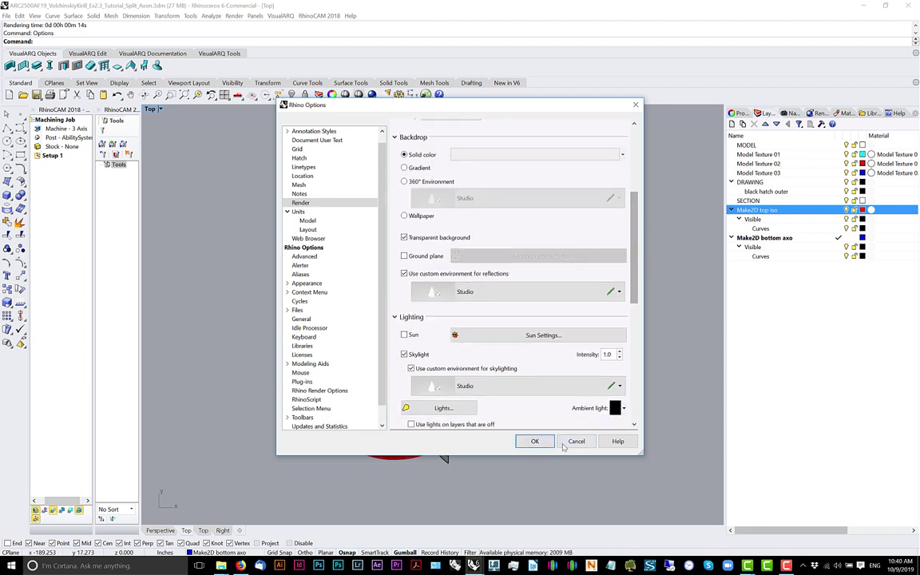
left_click(535, 441)
Render the split axonometric from the Top view with the two sheared halves filling more of the frame
right_click_drag(504, 316, 411, 251)
scroll(409, 259, "up", 2)
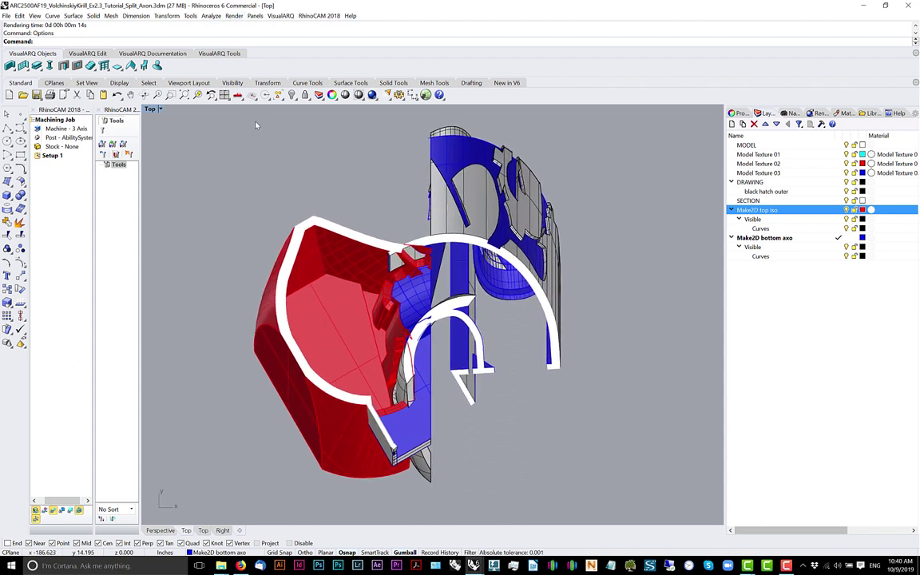
type("render")
key("Return")
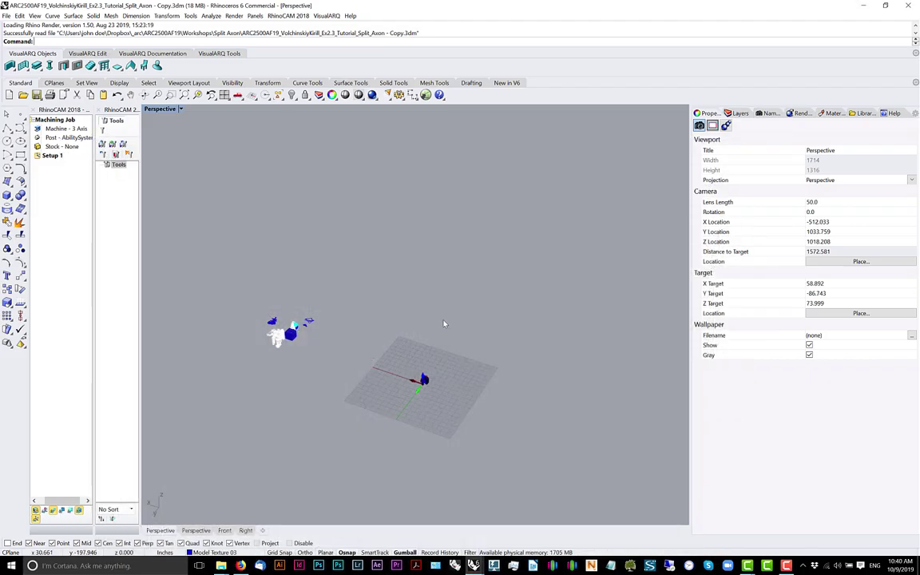
Examine the model in the copied file from the Top view
right_click_drag(445, 324, 333, 391)
left_click(477, 567)
left_click(514, 521)
scroll(384, 391, "up", 4)
middle_click(419, 362)
left_click(411, 353)
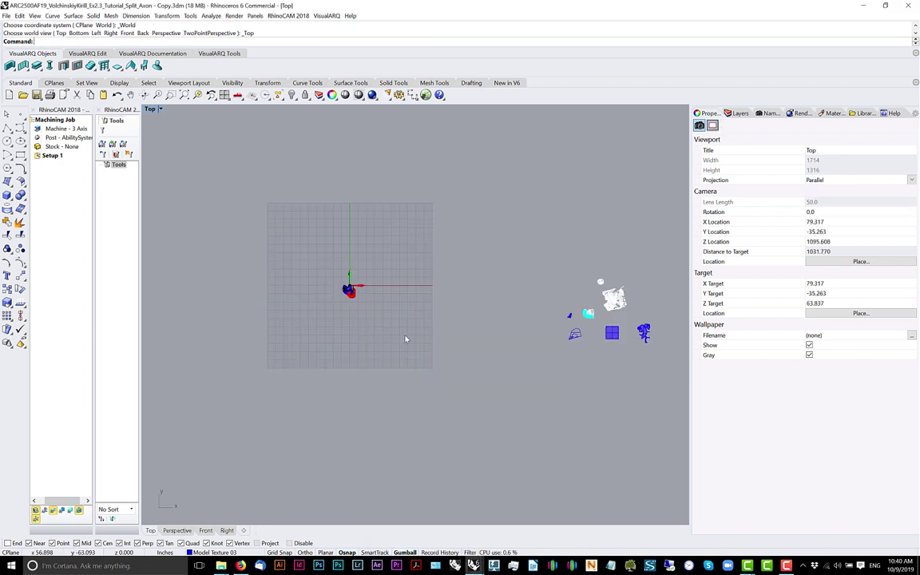
scroll(511, 328, "up", 2)
scroll(307, 276, "up", 8)
scroll(314, 281, "down", 8)
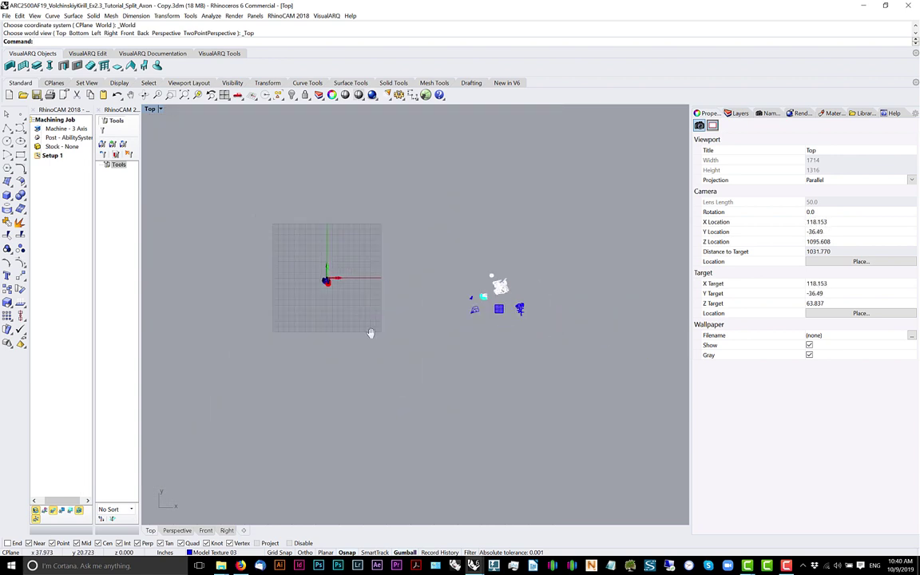
right_click_drag(352, 273, 394, 406)
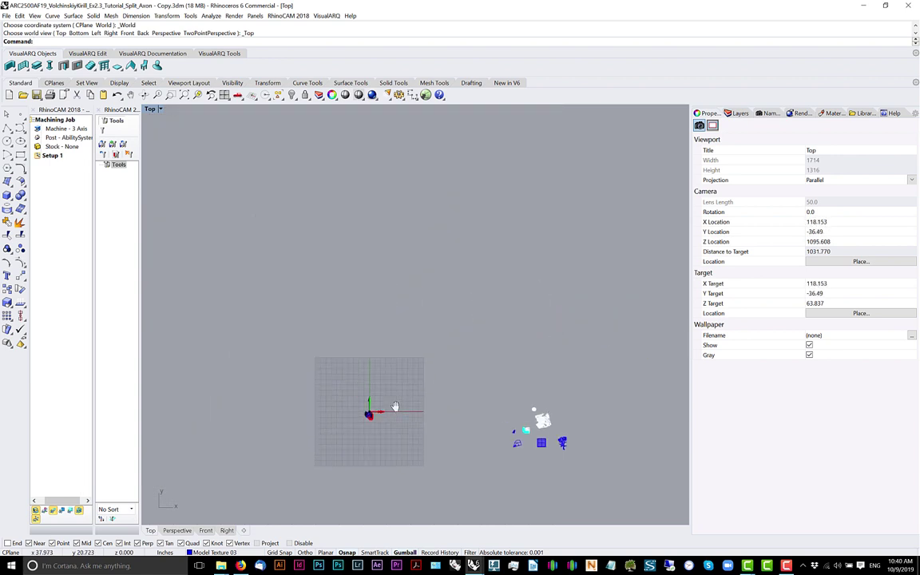
Close the copied model file without saving its changes and return to the render in progress
left_click(909, 6)
left_click(461, 321)
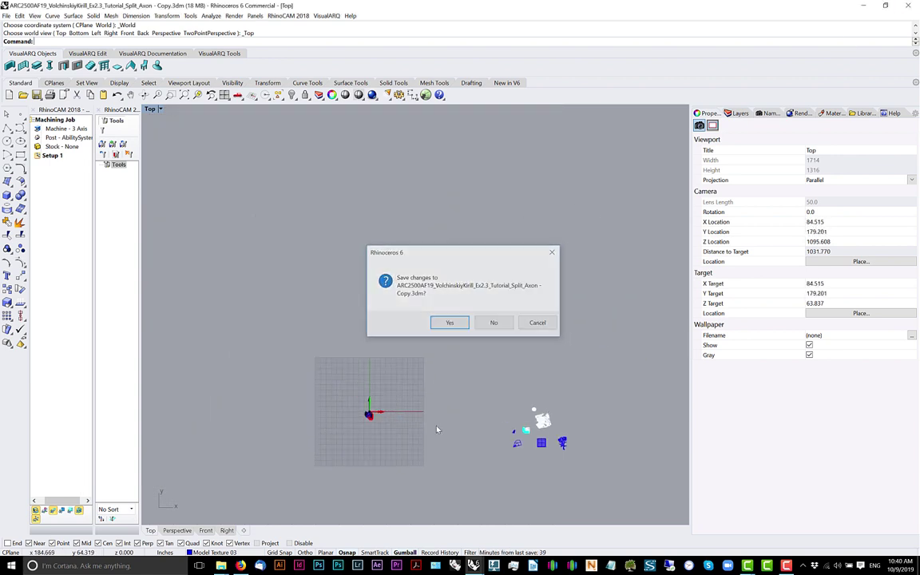
left_click(473, 566)
left_click(510, 523)
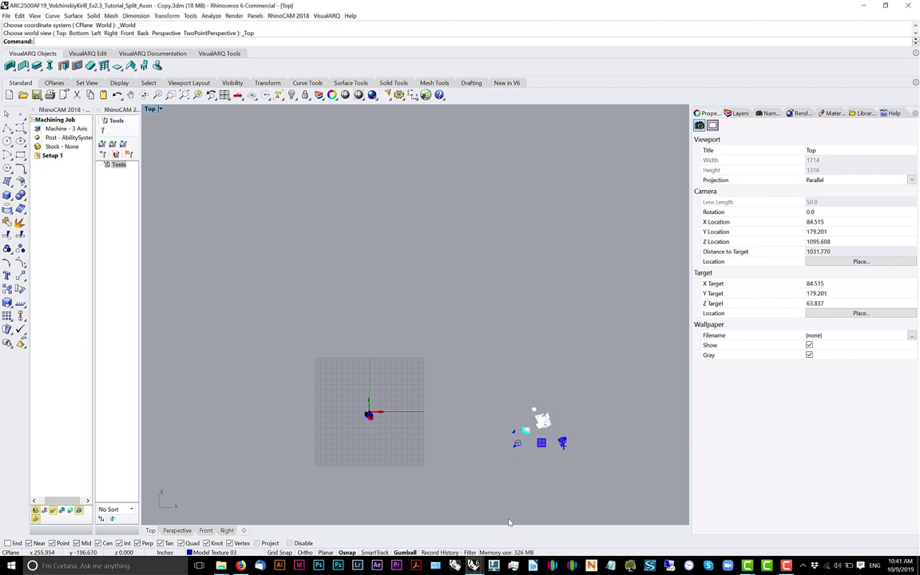
left_click_drag(667, 7, 511, 1)
scroll(364, 416, "up", 5)
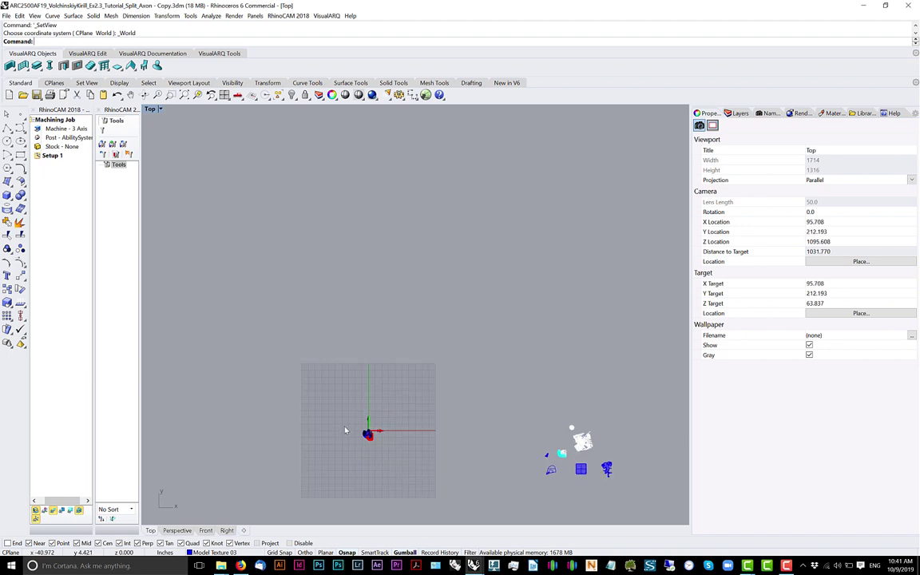
left_click(908, 6)
left_click(494, 323)
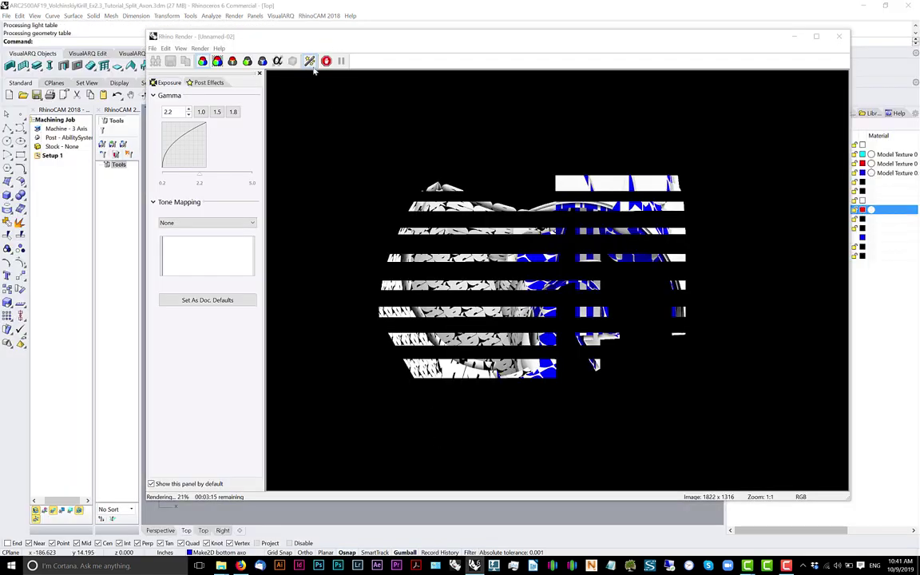
Enlarge the render window to fill the screen, decline the available update, and examine the render in progress up close
key("super+Right")
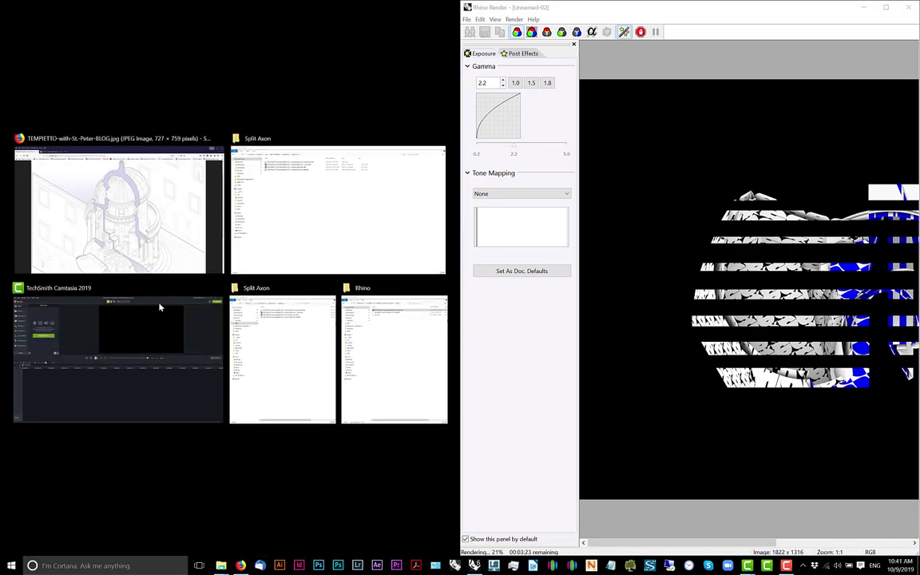
left_click(378, 135)
left_click(572, 19)
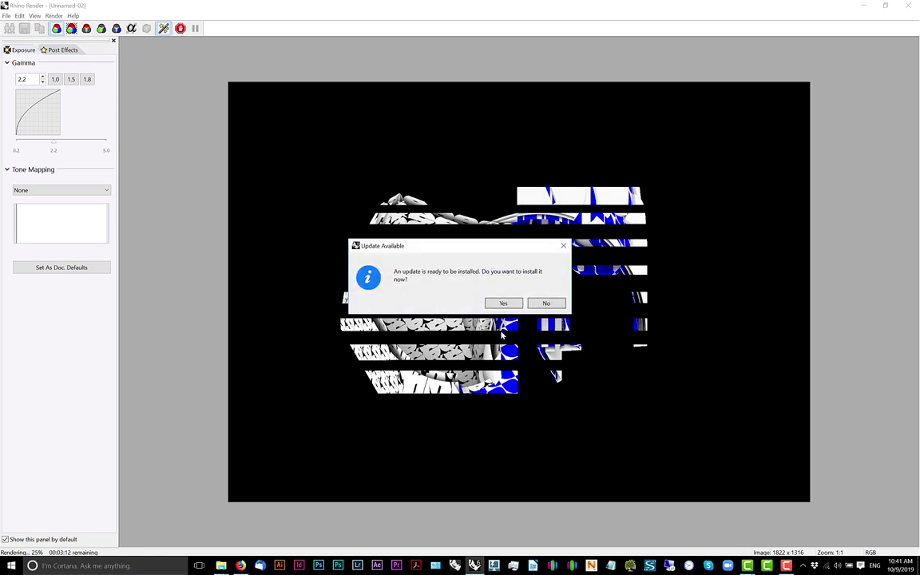
left_click(546, 303)
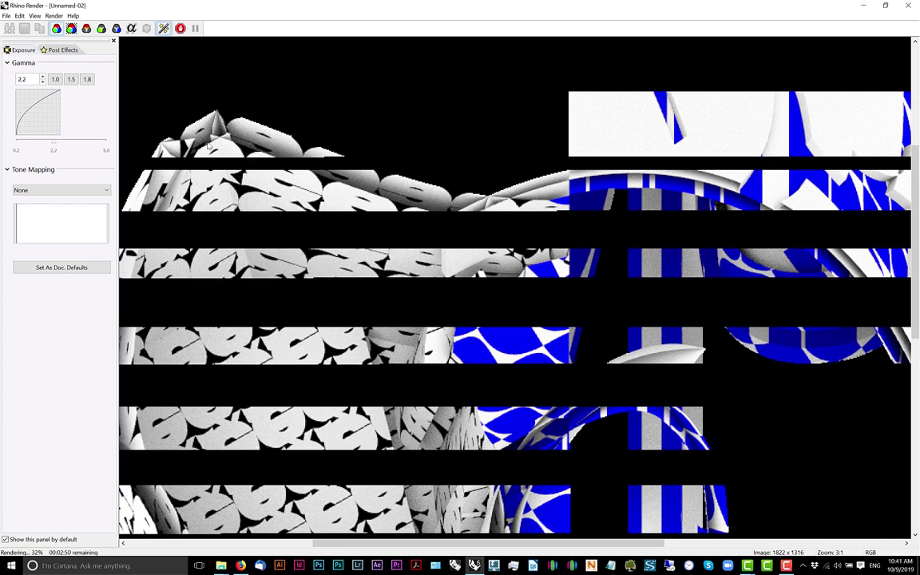
scroll(215, 144, "down", 1)
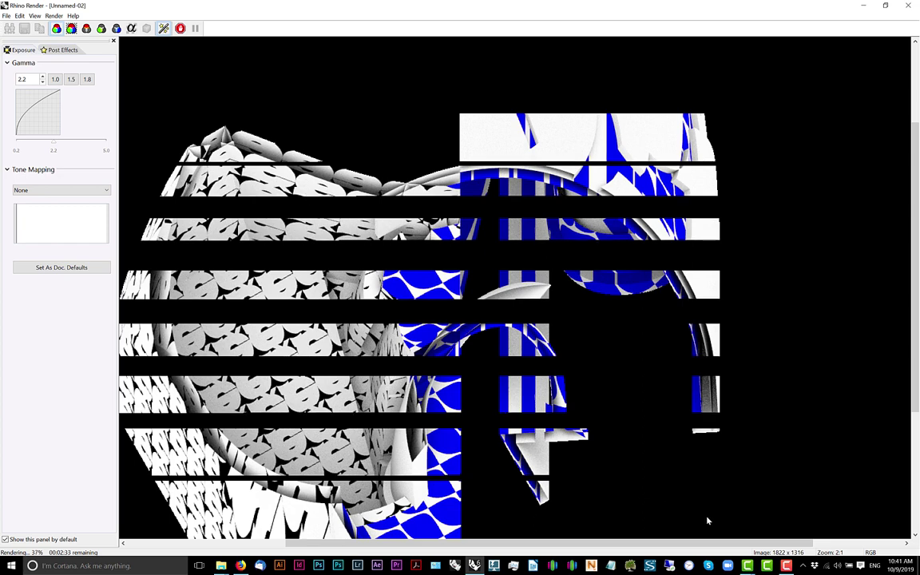
mouse_move(788, 566)
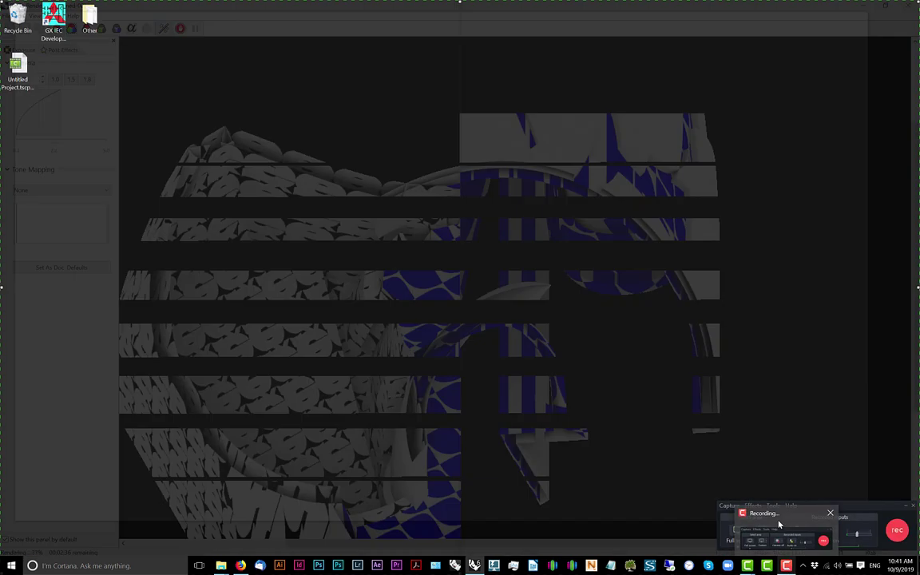
left_click(779, 527)
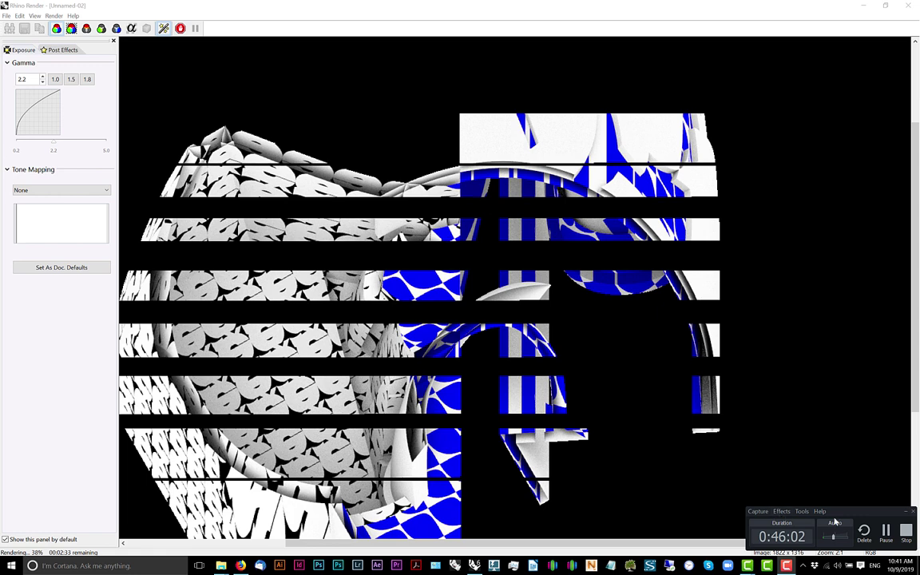
left_click(780, 469)
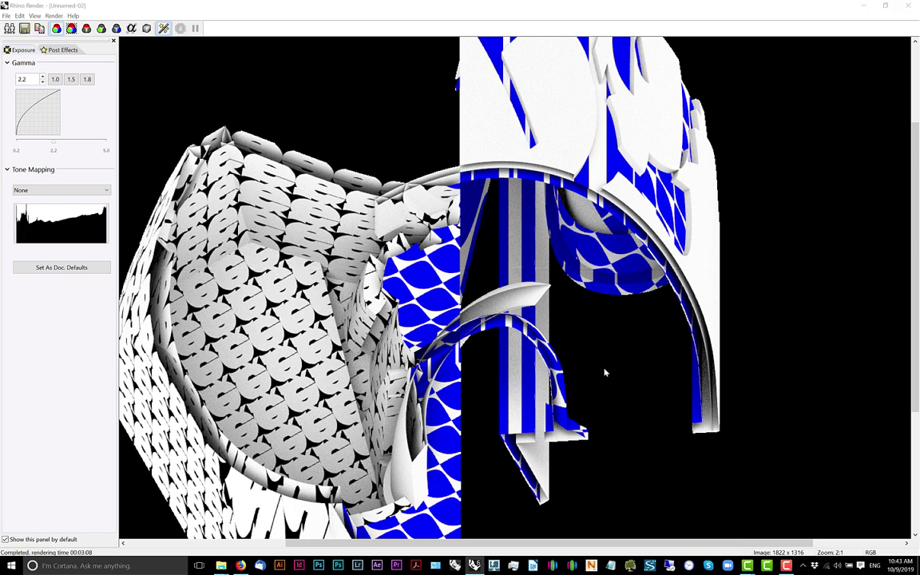
Save the finished render as textured_render in Portable Network Graphics format with its alpha channel, and close the render window
scroll(534, 382, "down", 1)
left_click(455, 316)
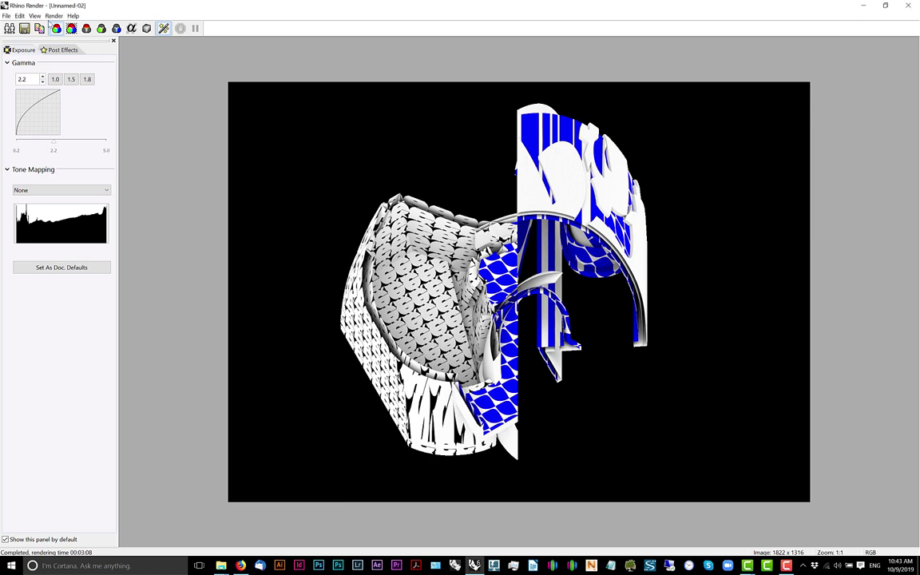
left_click(7, 15)
left_click(25, 49)
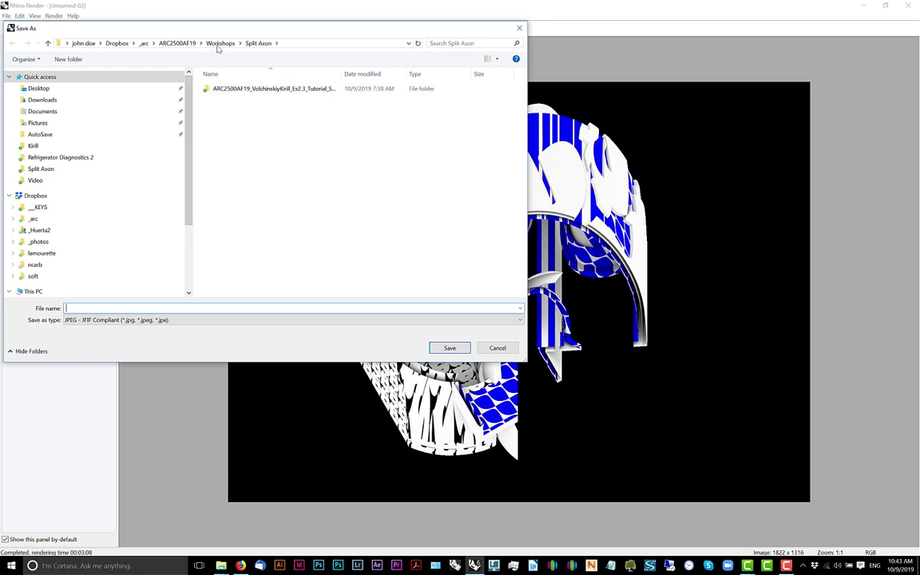
left_click(171, 319)
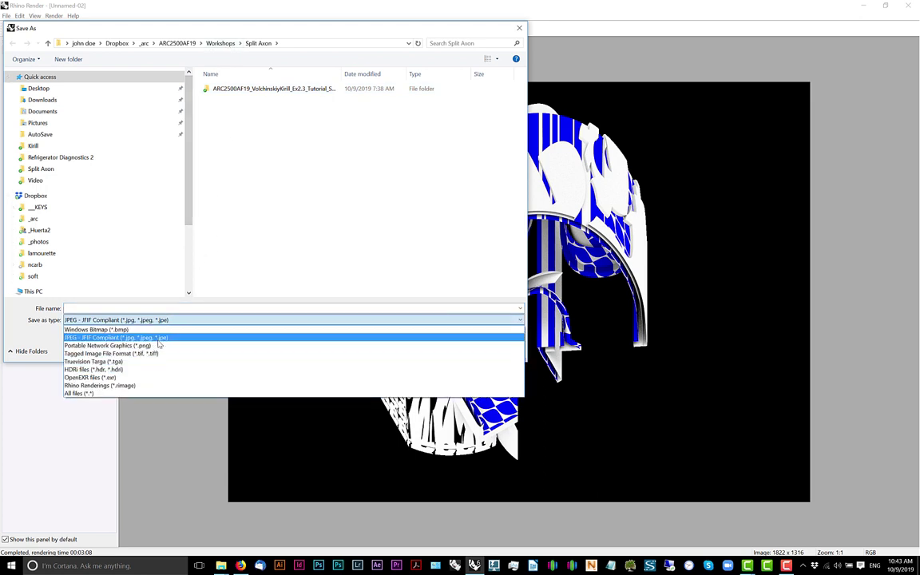
left_click(160, 345)
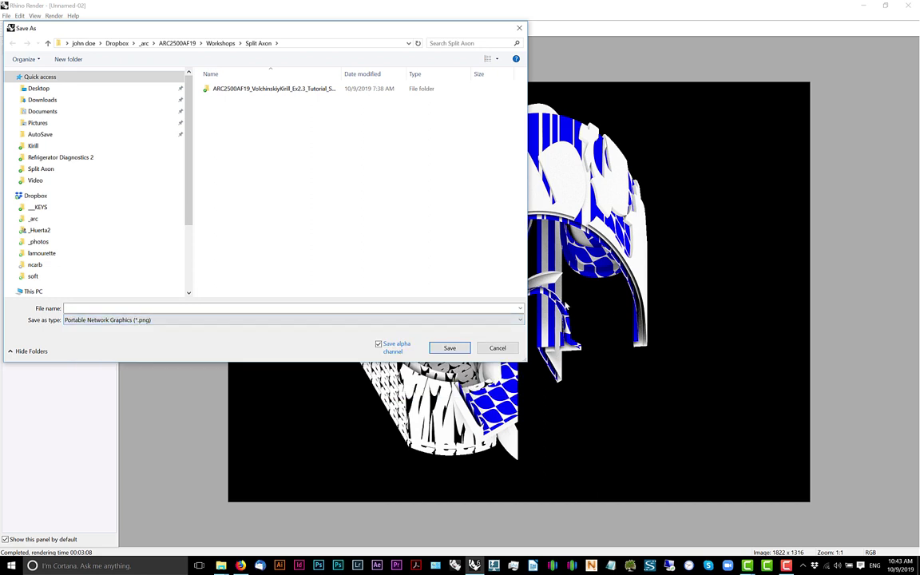
left_click(220, 307)
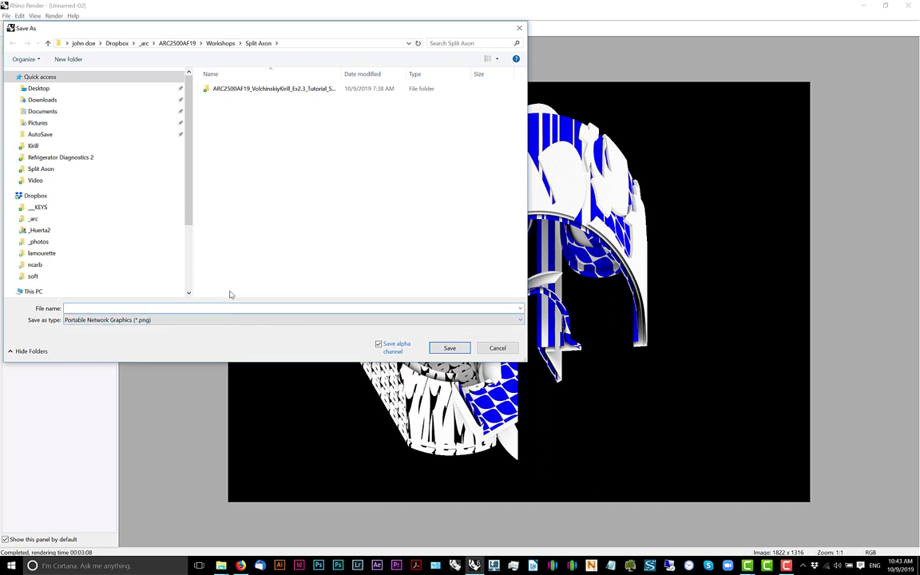
type("RENDER")
key("BackSpace")
key("BackSpace")
key("BackSpace")
key("BackSpace")
type("textured_render")
key("Return")
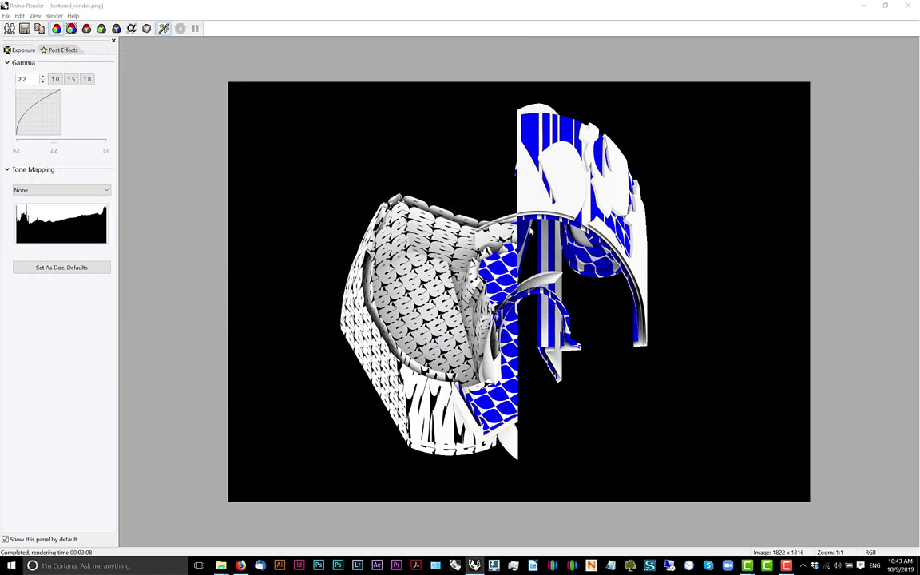
left_click(907, 8)
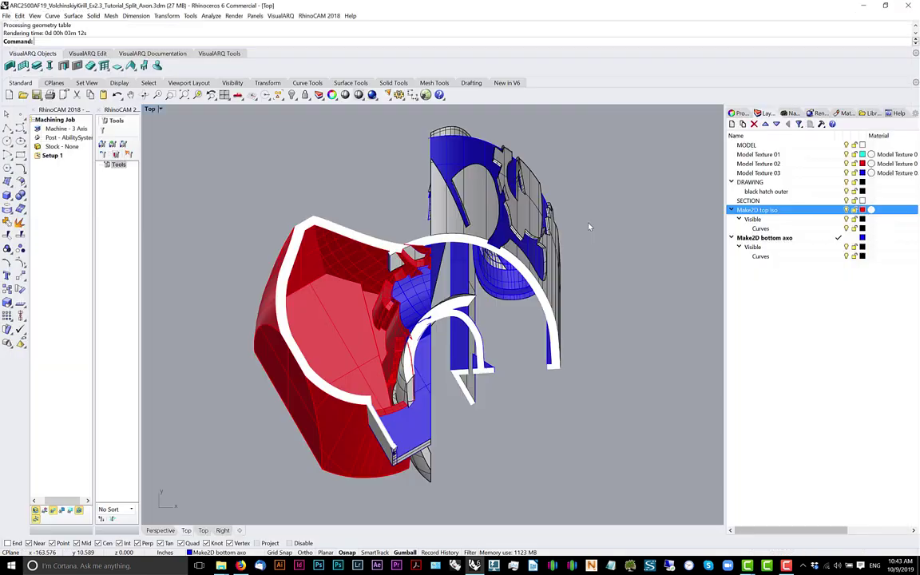
Delete the stray short vertical curve below the inner arch in the red and blue 2D line drawing
scroll(525, 297, "down", 5)
right_click_drag(525, 296, 378, 377)
scroll(415, 343, "down", 8)
mouse_move(426, 335)
right_mouse_down()
mouse_move(396, 339)
mouse_move(312, 316)
right_mouse_up()
scroll(438, 276, "up", 19)
right_click_drag(496, 315, 486, 303)
left_click_drag(592, 172, 262, 489)
left_click(509, 457)
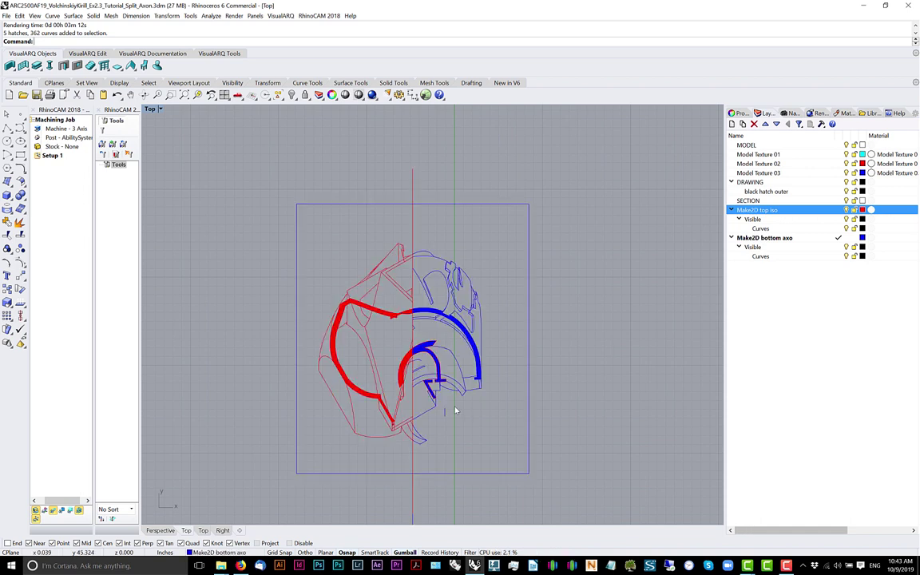
left_click_drag(451, 409, 440, 416)
key("Delete")
Move the vertical centre line of the 2D drawing to the MODEL layer
left_click_drag(531, 171, 238, 447)
key("Escape")
left_click(413, 177)
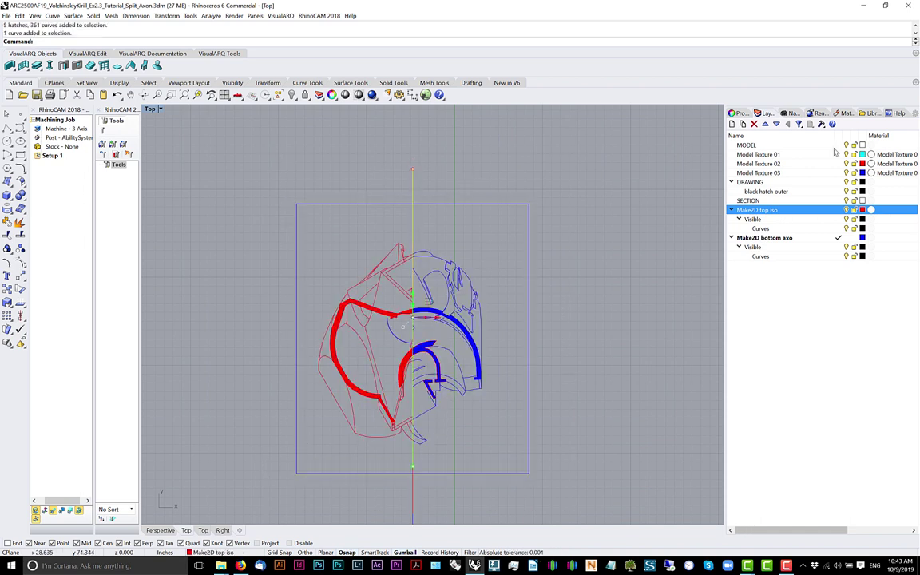
right_click(769, 145)
left_click(796, 300)
Export the whole 2D drawing with its border and centre line as an Adobe Illustrator file named split axon drawing
mouse_move(570, 154)
left_mouse_down()
mouse_move(478, 227)
mouse_move(258, 510)
left_mouse_up()
left_click(6, 16)
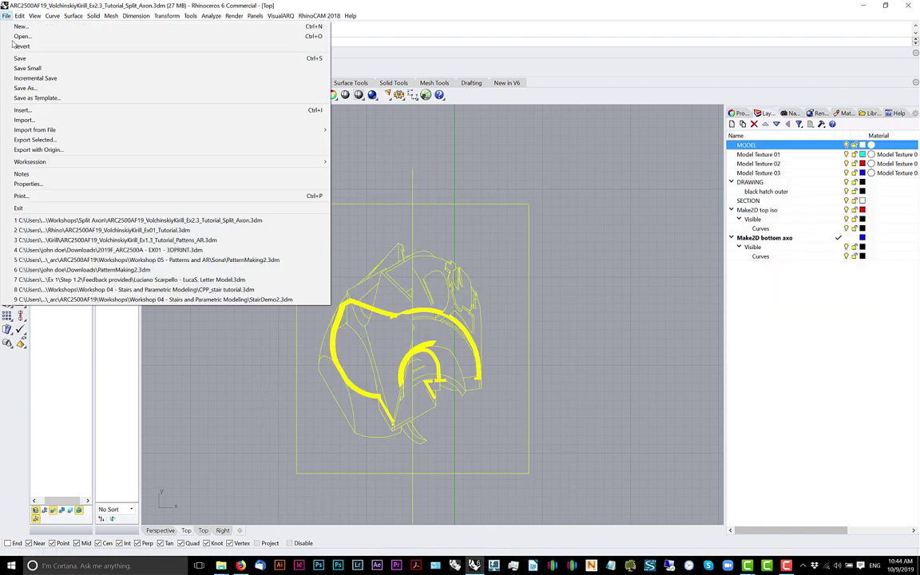
left_click(32, 133)
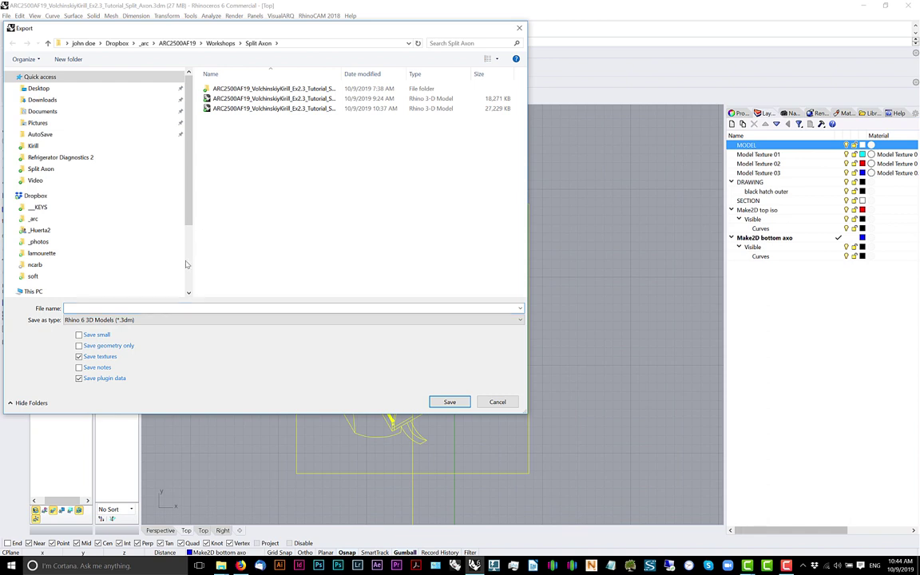
left_click(179, 320)
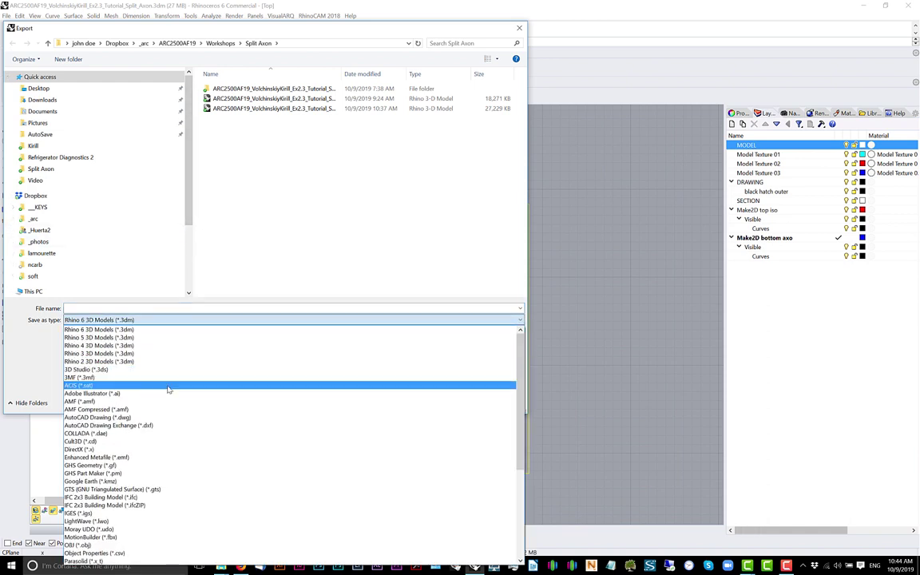
left_click(152, 392)
left_click(192, 308)
type("scal")
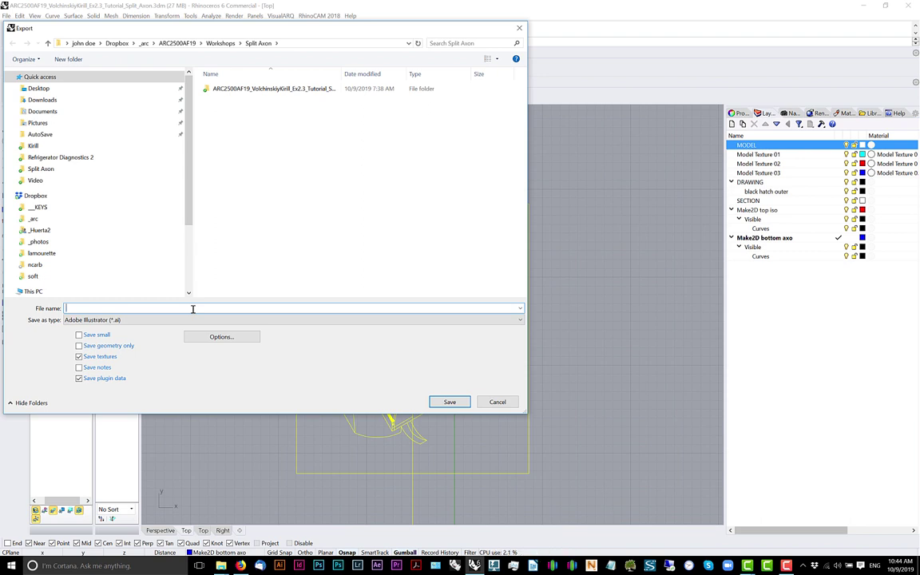
type("split axon drawing")
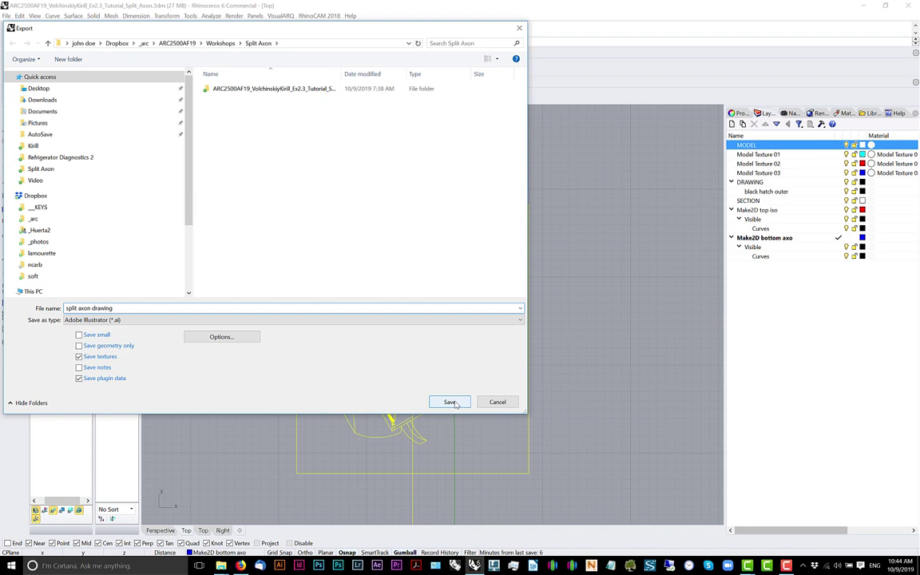
left_click(452, 402)
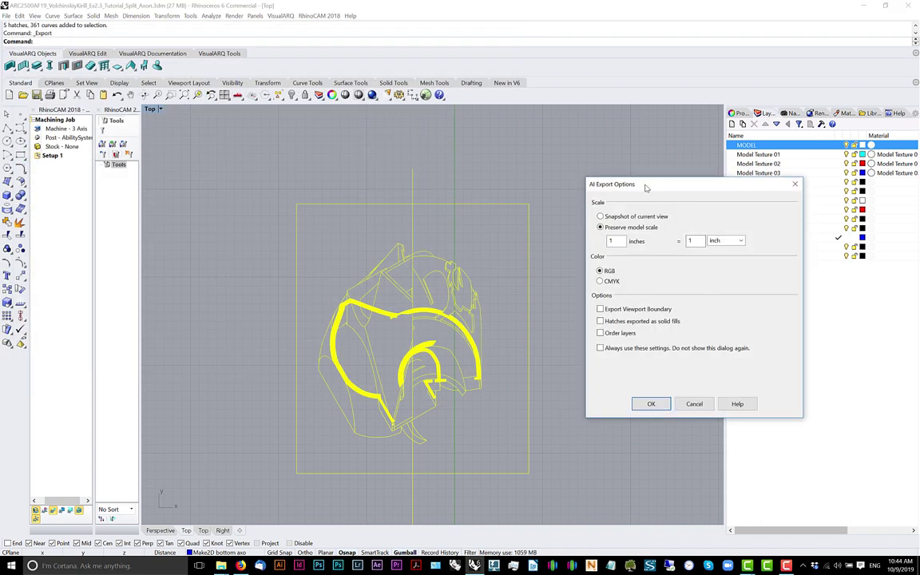
Set the Illustrator export to preserve model scale with 1/2 inches equal to 1 inch, and complete the export
left_click_drag(646, 186, 594, 191)
left_click(687, 247)
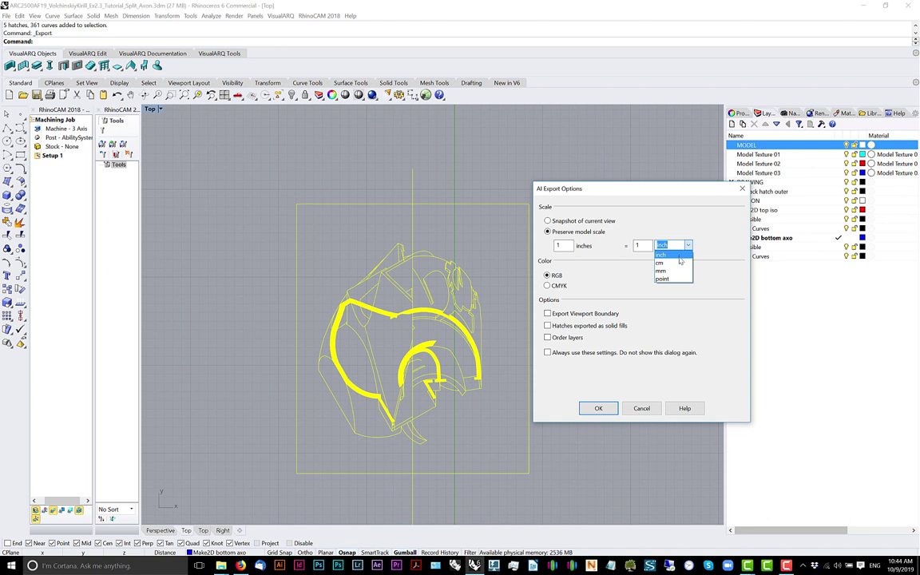
left_click(679, 258)
left_click_drag(563, 246, 537, 247)
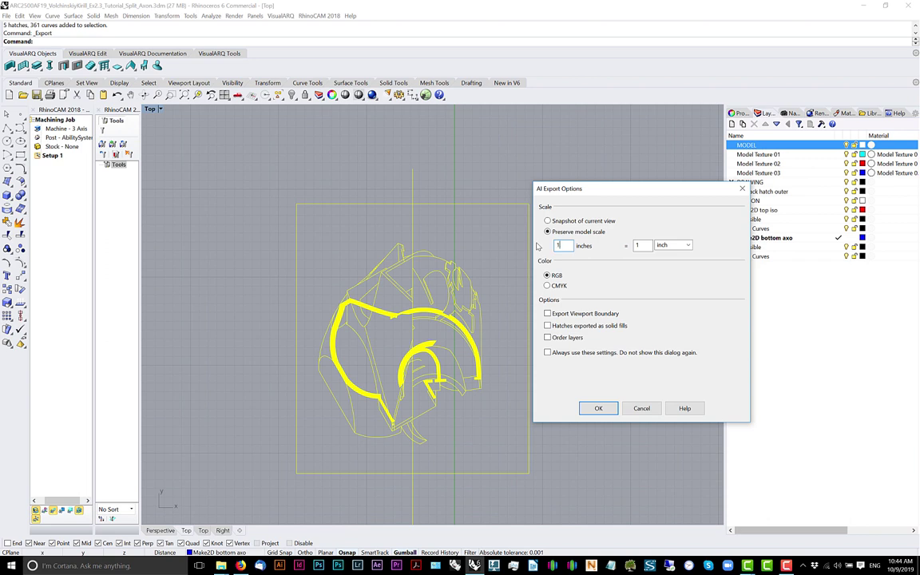
type("/2")
key("Tab")
left_click(564, 246)
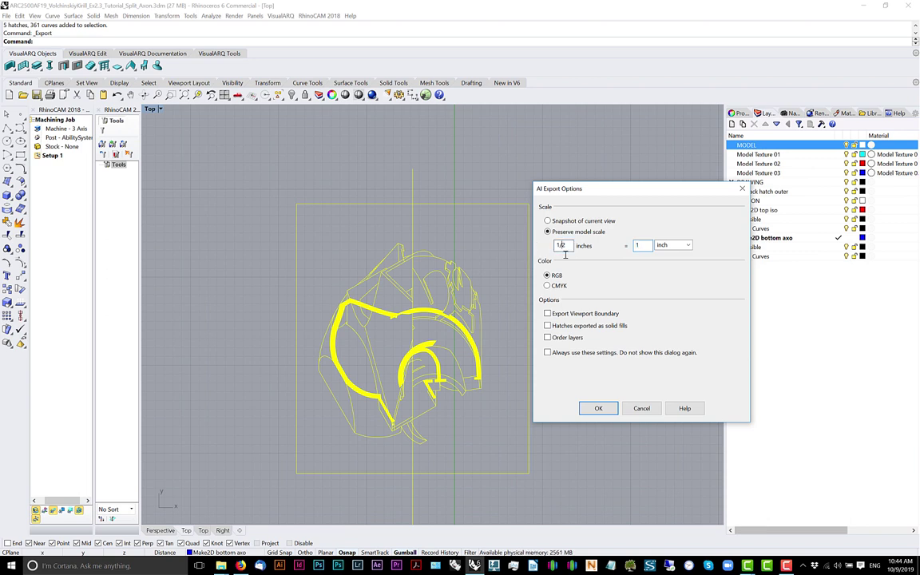
left_click(599, 409)
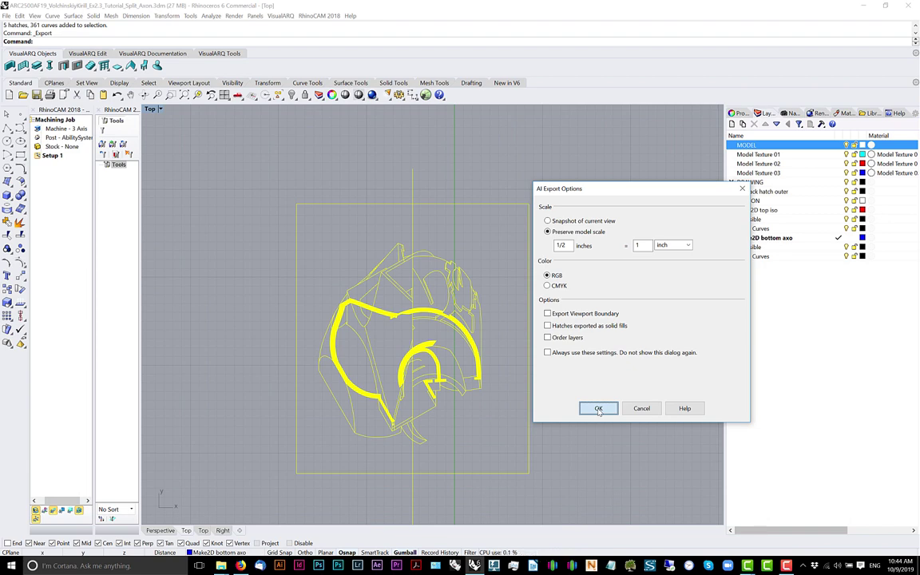
right_click_drag(587, 280, 550, 272)
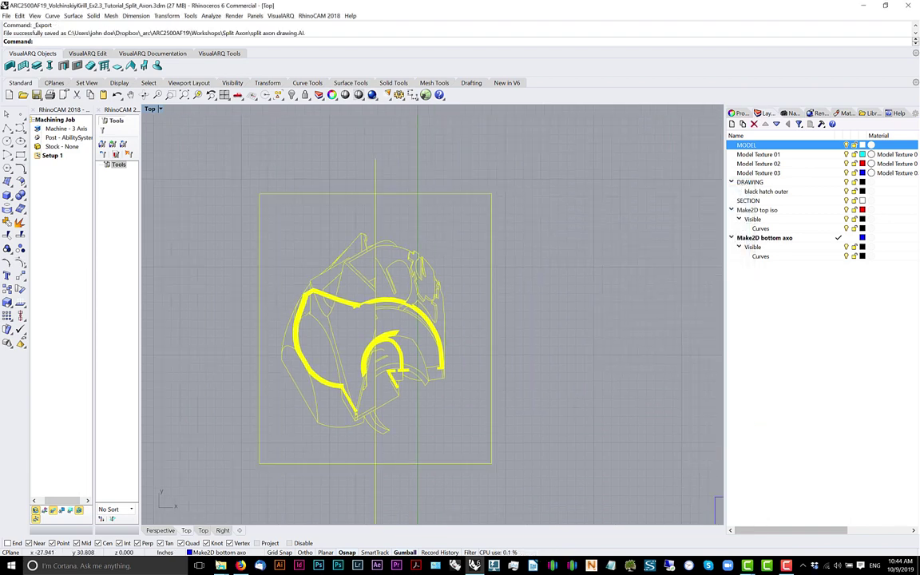
Open the exported split axon drawing.AI from the Split Axon folder in Illustrator
mouse_move(220, 566)
left_click(250, 471)
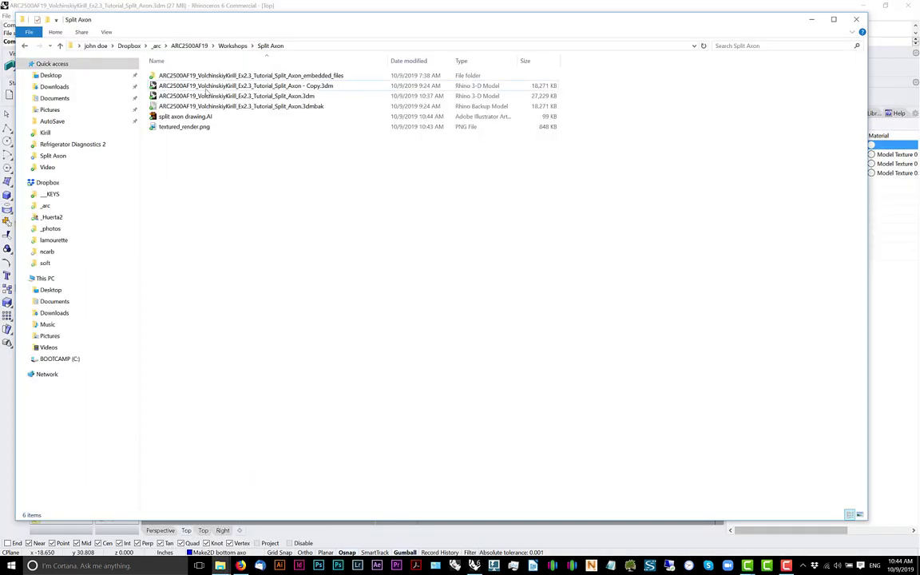
double_click(201, 117)
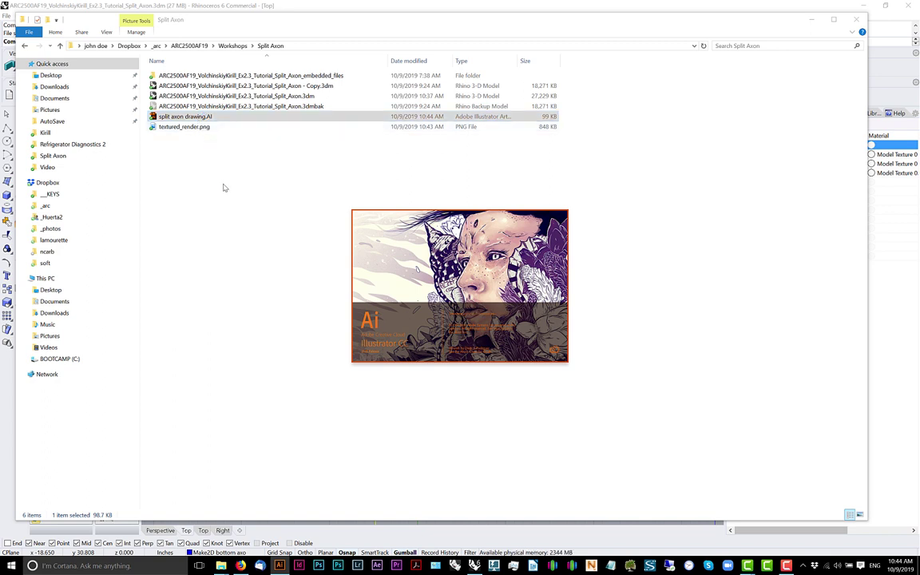
left_click(380, 169)
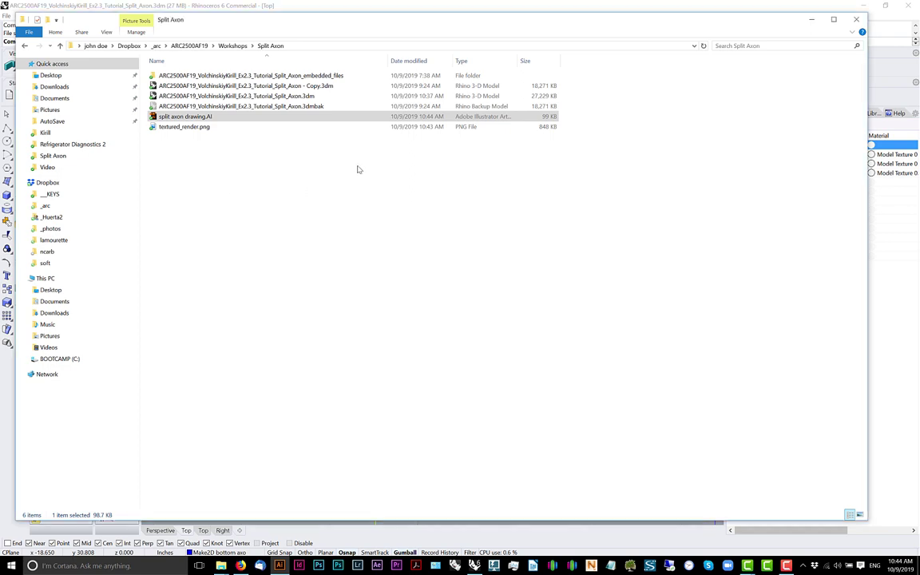
left_click(810, 20)
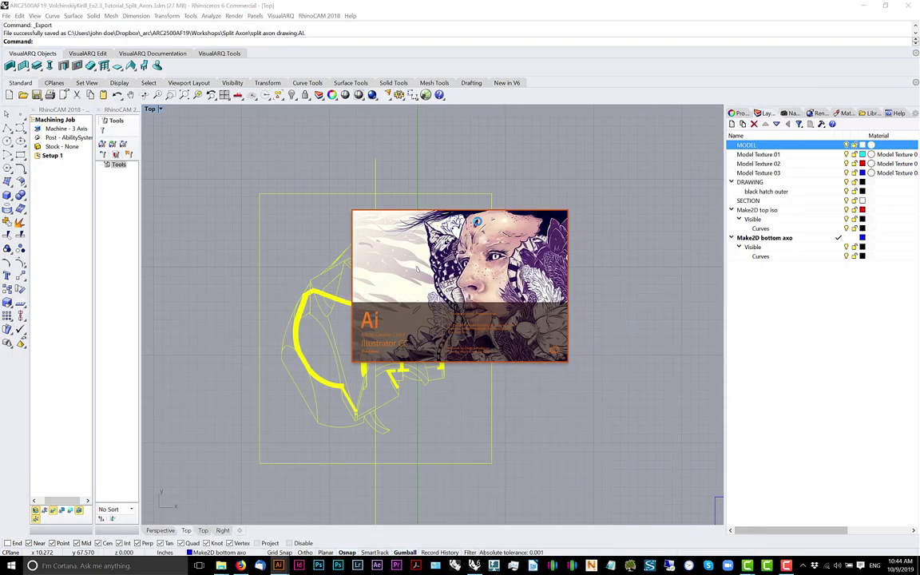
right_click(538, 269)
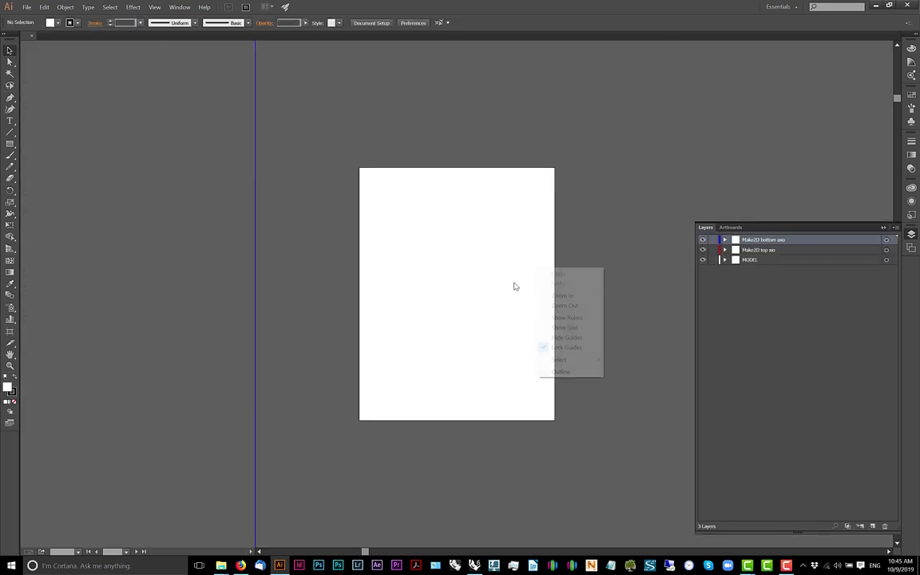
left_click(515, 286)
Move all of the imported linework from the top of the canvas down so the drawing is centred over the artboard
scroll(468, 250, "down", 7, "alt")
scroll(466, 246, "down", 1, "alt")
scroll(461, 239, "up", 3, "alt")
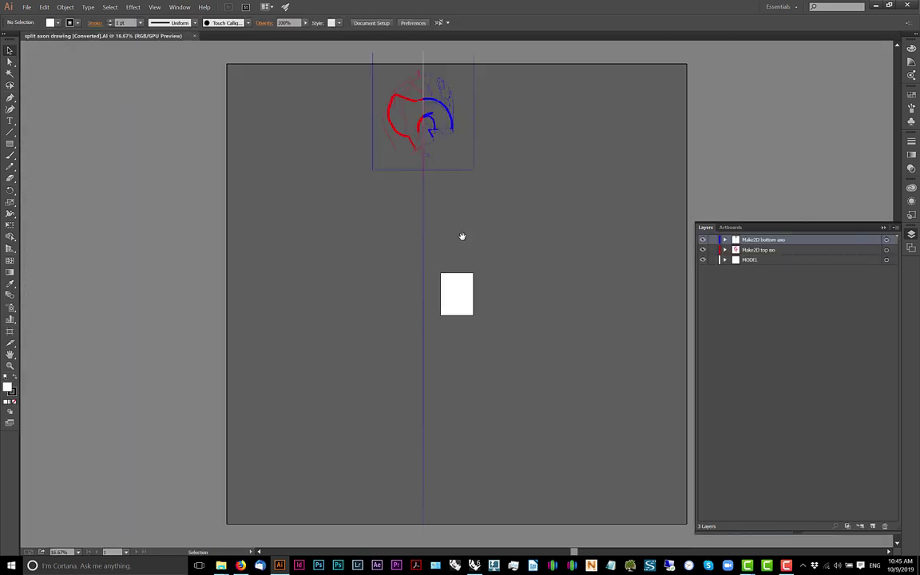
mouse_move(459, 262)
left_mouse_down()
mouse_move(451, 338)
mouse_move(279, 71)
left_mouse_up()
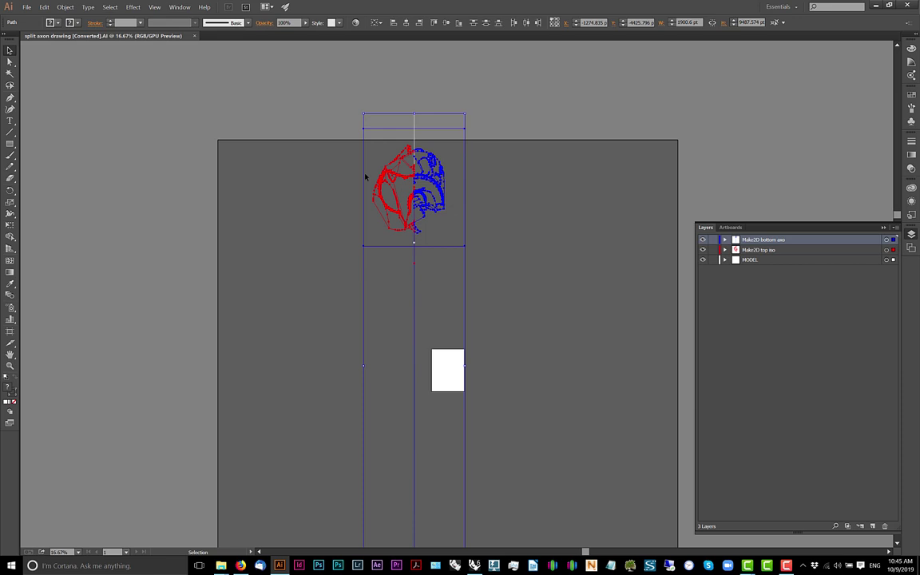
left_click(330, 160)
left_click(377, 188)
left_click_drag(365, 212, 401, 390)
left_click(492, 315)
Delete the long vertical line running below the drawing and select all of the remaining linework
left_click(446, 460)
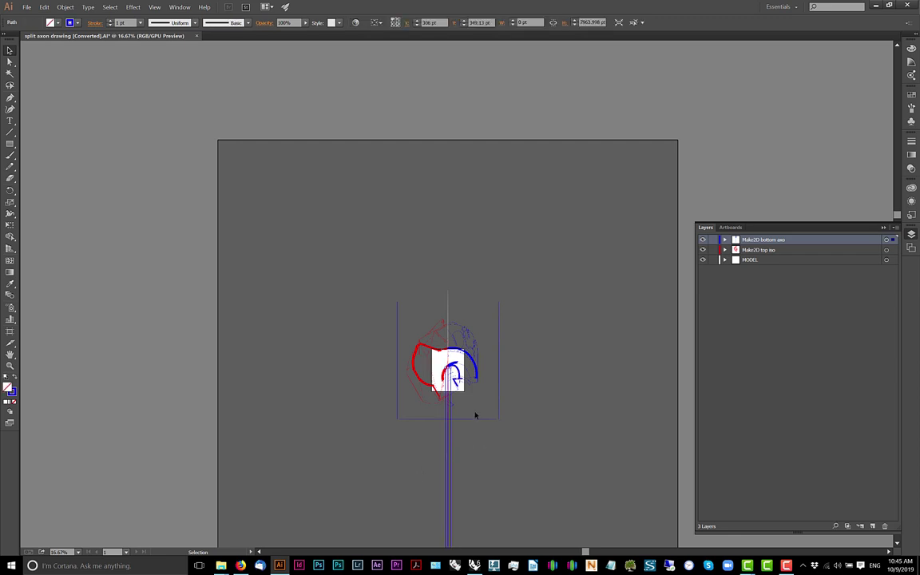
key("Delete")
left_click_drag(525, 266, 320, 504)
Show the rulers, set their units to inches, and deselect the linework
key("ctrl+r")
right_click(528, 45)
left_click(548, 70)
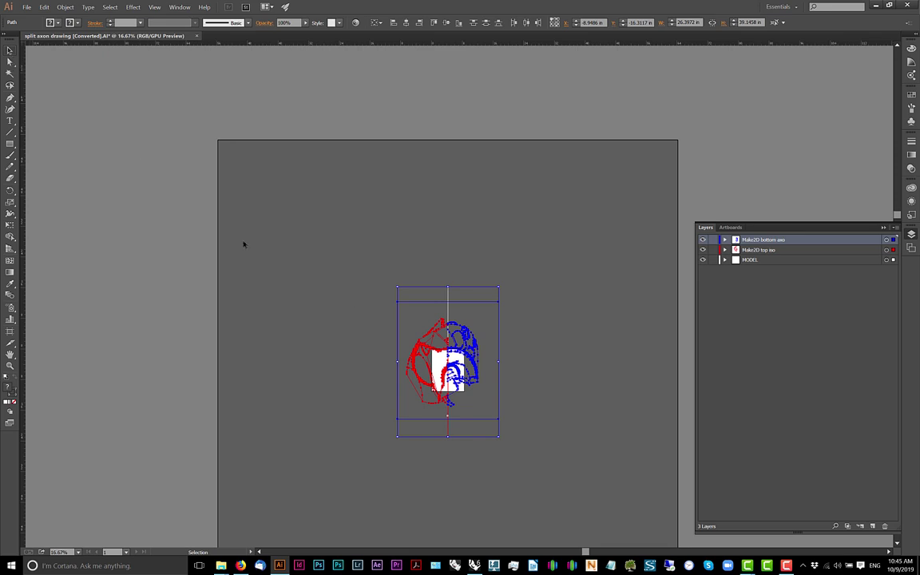
left_click(549, 316)
Resize the artboard about its centre point to 24 by 24 inches
left_click(9, 330)
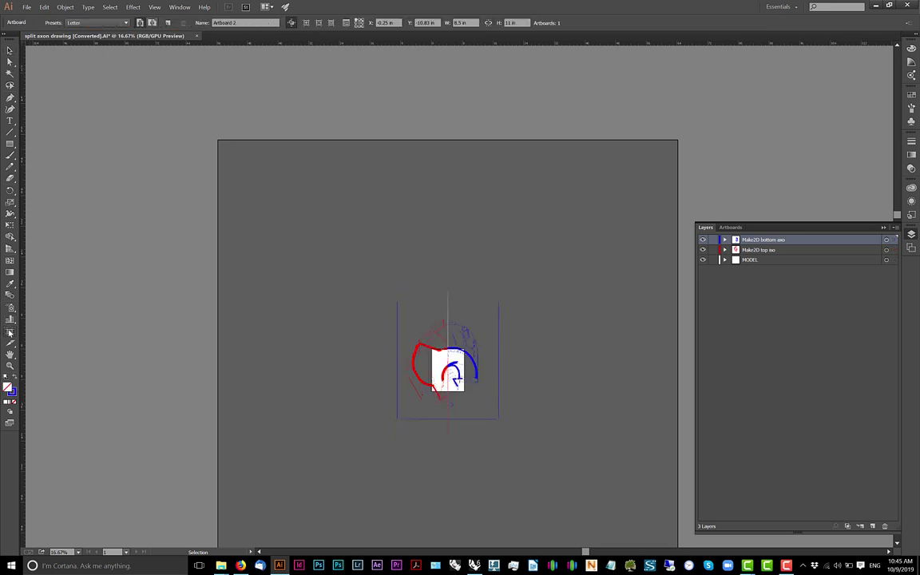
left_click(360, 23)
double_click(458, 24)
type("24")
key("Tab")
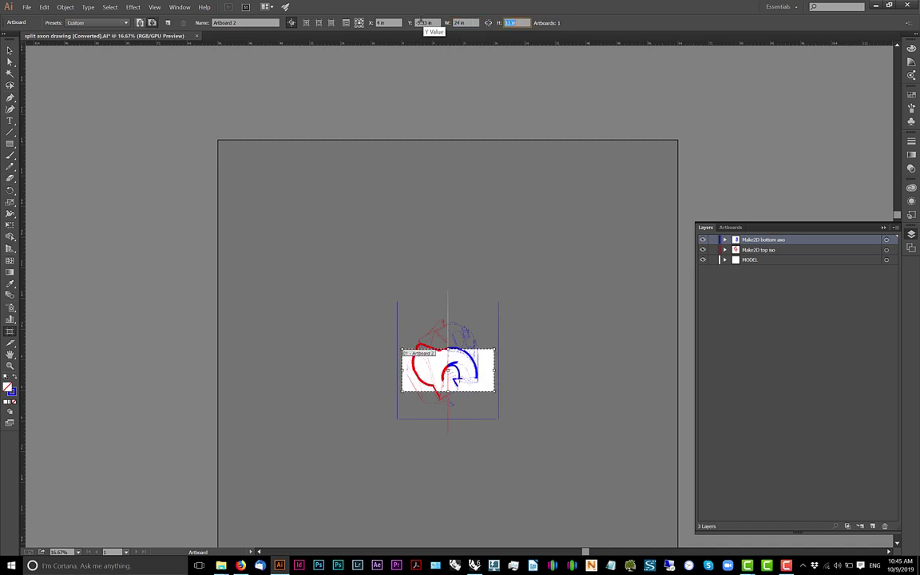
type("24")
key("Tab")
Set the artboard's width and height to 36 inches each
left_click_drag(473, 23, 393, 11)
type("36")
key("Tab")
type("36")
key("Tab")
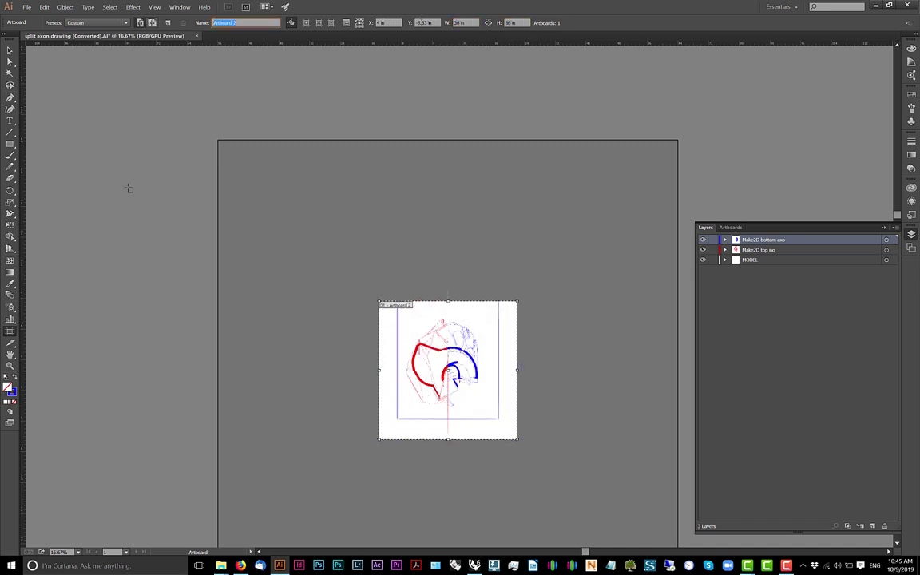
Move all of the linework slightly down so the drawing sits centred on the enlarged artboard
left_click(10, 50)
key("ctrl+a")
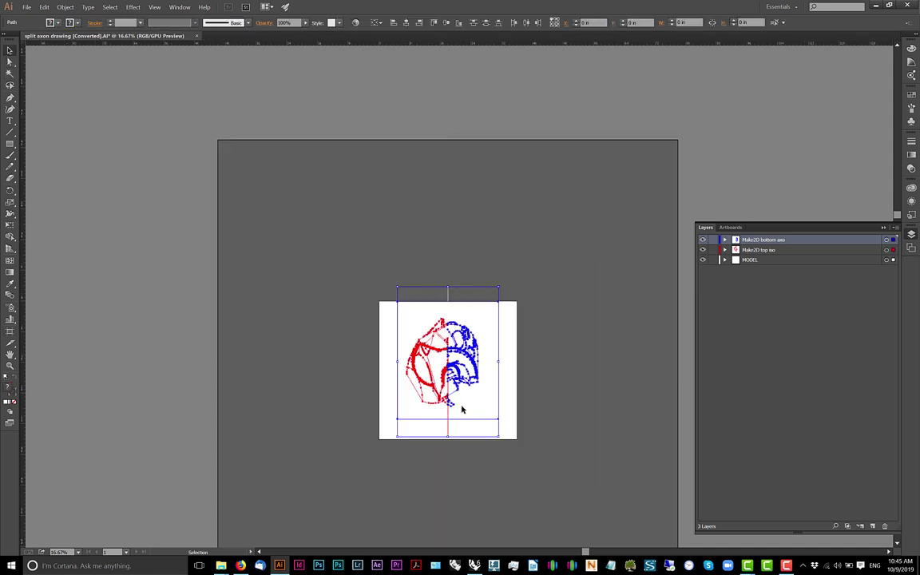
mouse_move(483, 419)
left_mouse_down()
mouse_move(484, 438)
mouse_move(479, 428)
left_mouse_up()
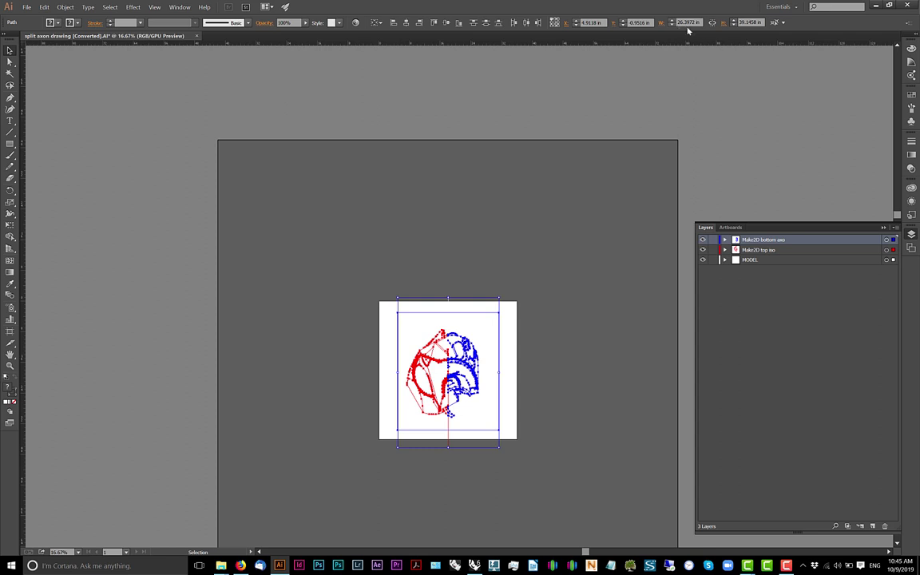
left_click(564, 321)
Delete the red vertical centre line and the blue rectangular border around the drawing
scroll(448, 431, "up", 1, "alt")
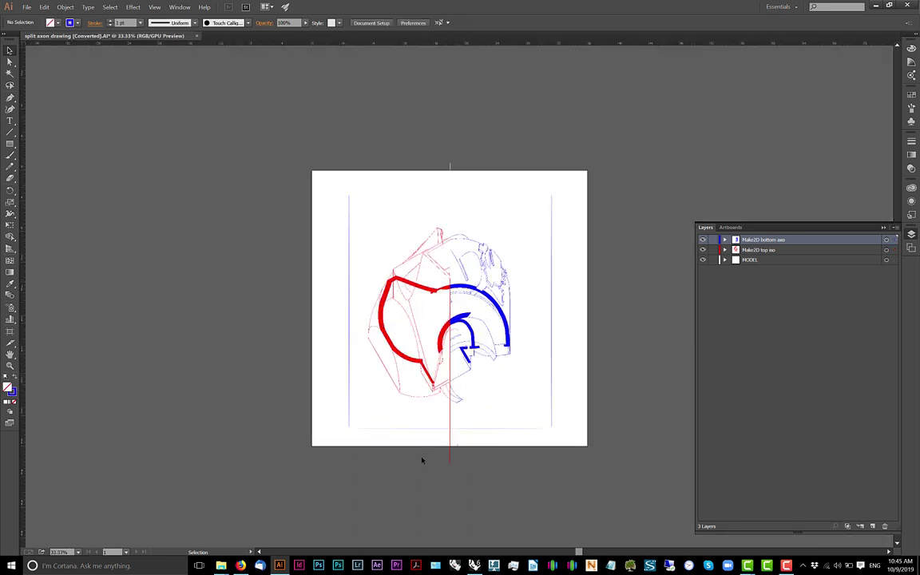
left_click(447, 455)
key("Delete")
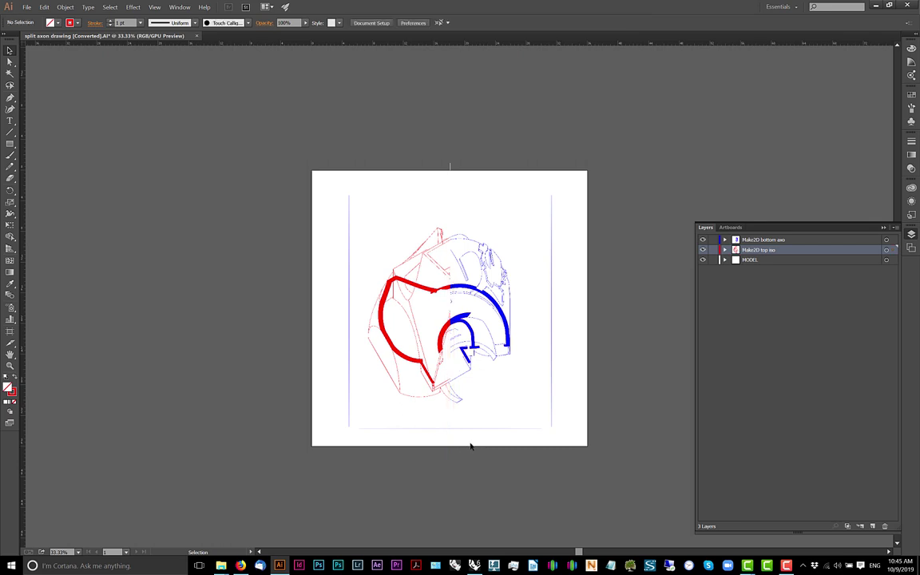
left_click(364, 429)
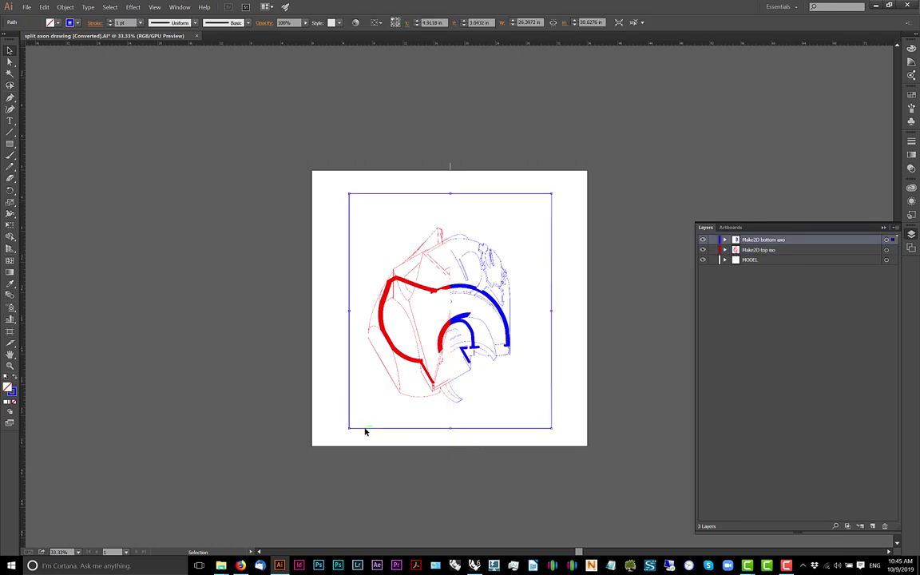
key("Delete")
Examine what the MODEL and Make2D layers contain, checking the filled section shapes and the blue linework
left_click(887, 260)
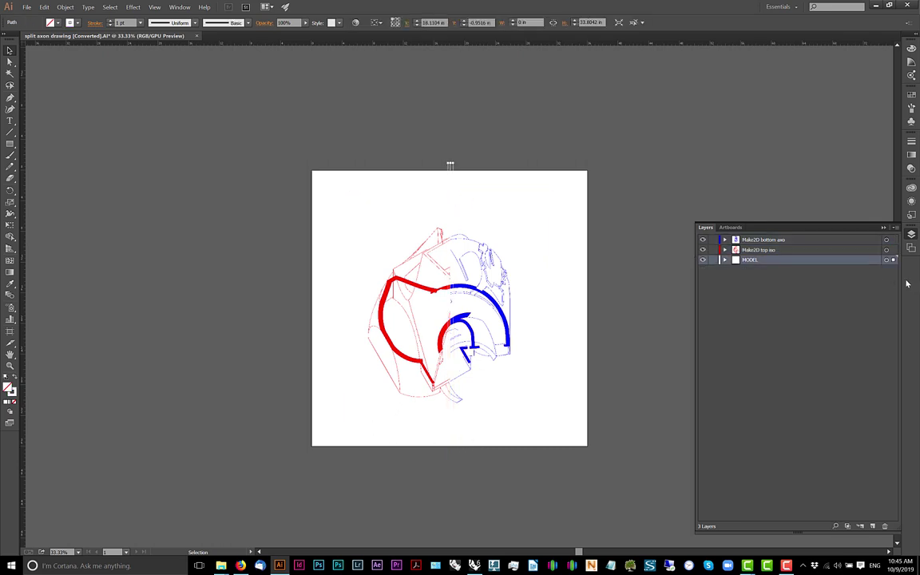
left_click(615, 258)
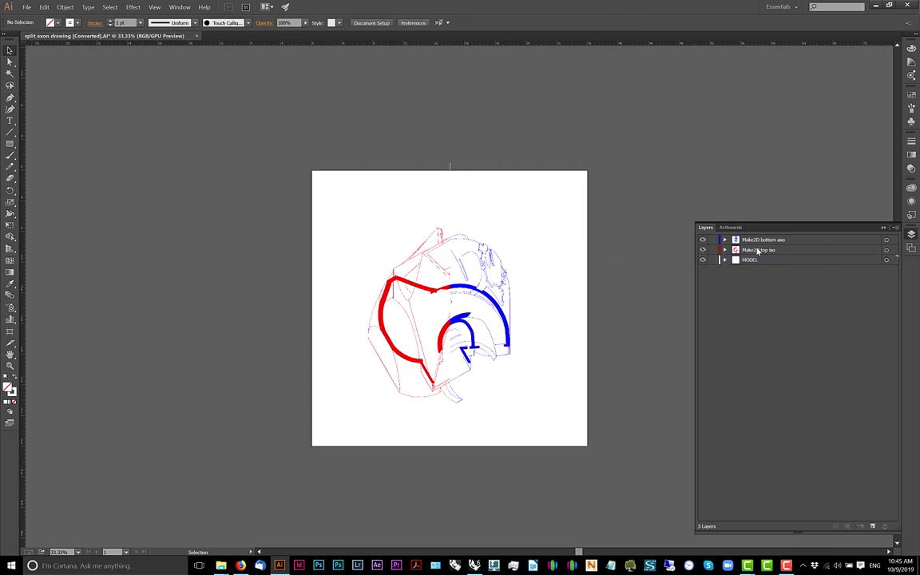
left_click(724, 250)
left_click(724, 250)
scroll(413, 301, "up", 4, "alt")
left_click(436, 246)
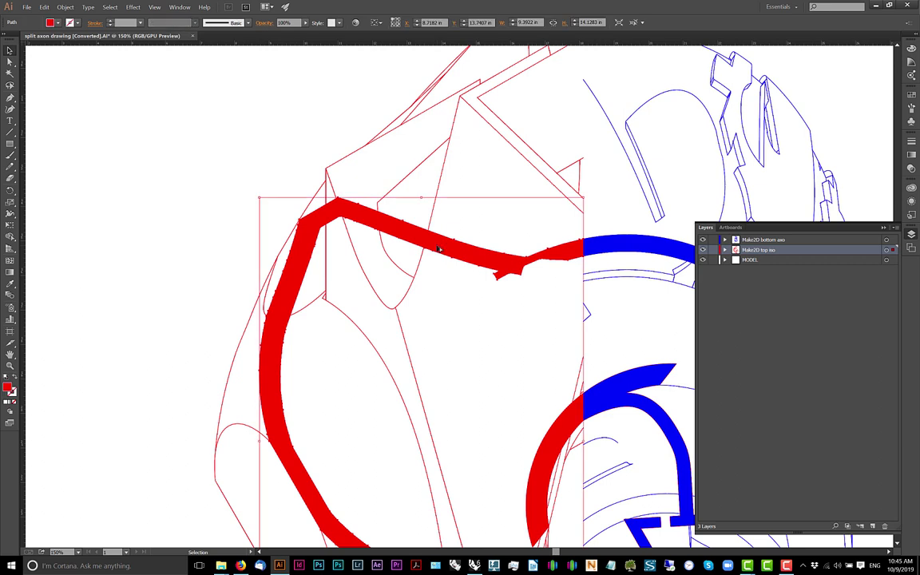
scroll(438, 246, "down", 3, "alt")
left_click_drag(505, 255, 465, 281)
left_click(567, 233)
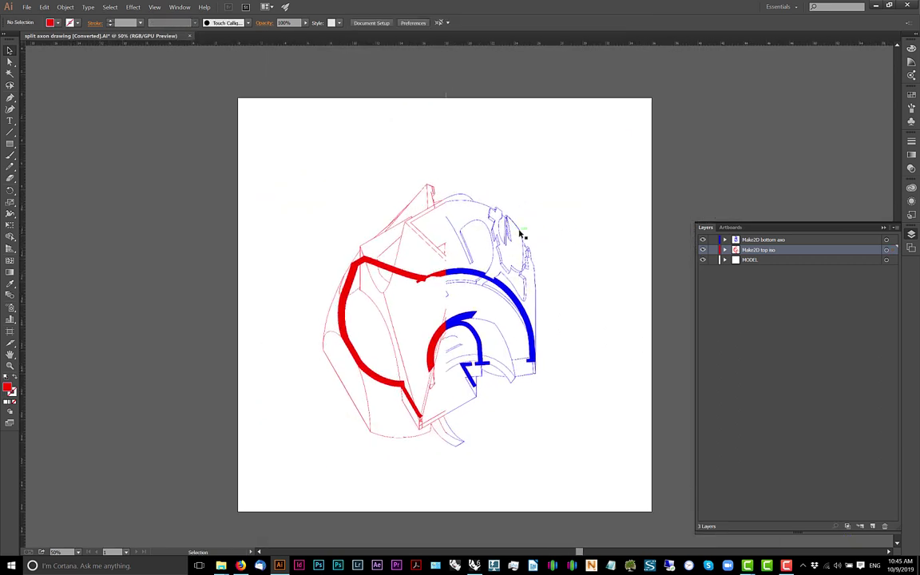
left_click(521, 232)
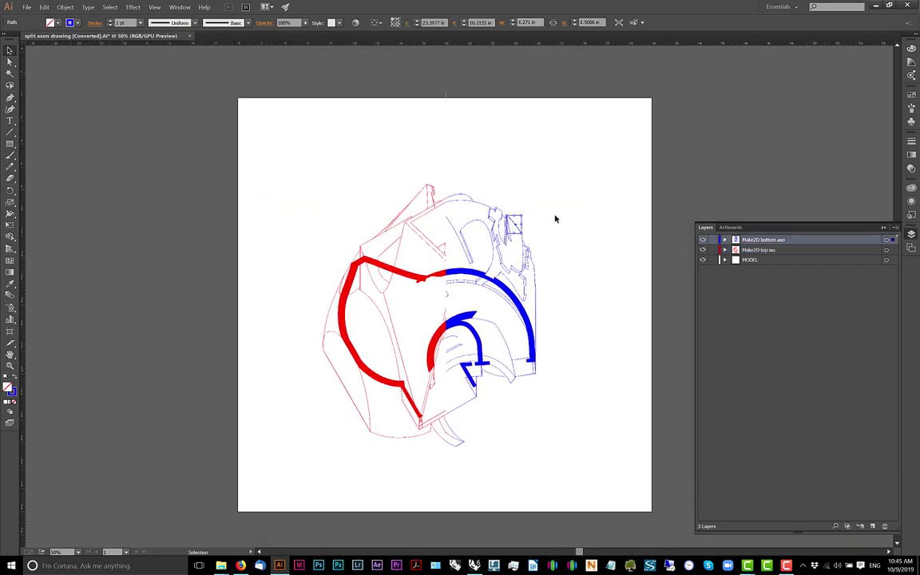
left_click(561, 260)
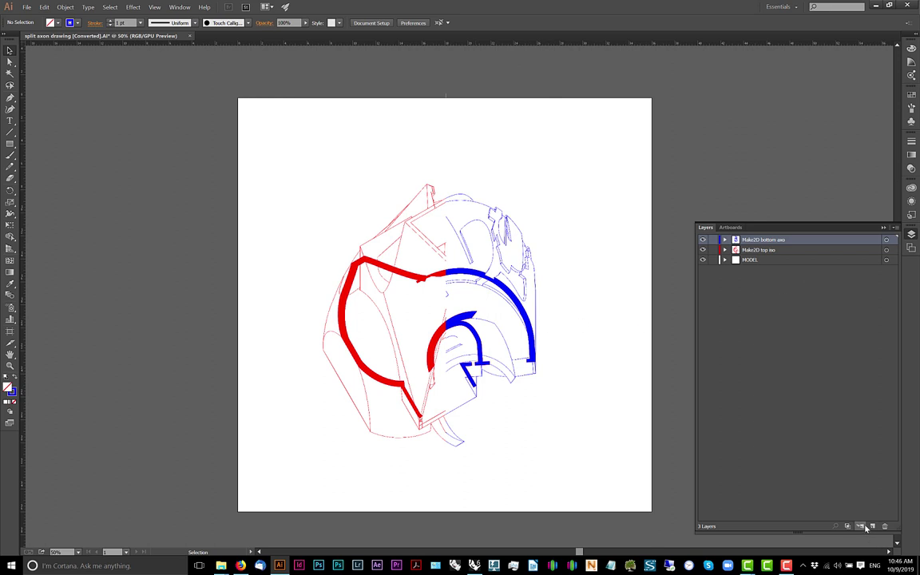
Add a new layer above the Make2D layers and name it hatch1
left_click(871, 526)
double_click(748, 240)
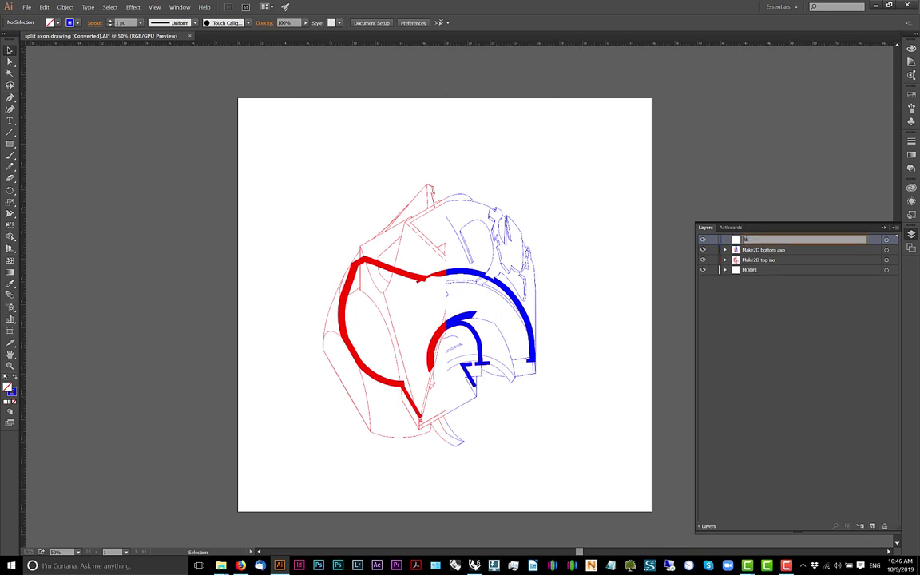
type("hatch1")
key("Return")
Select the blue and red section fills, move the blue ones to the hatch1 layer, and check by toggling its visibility
scroll(464, 278, "up", 1)
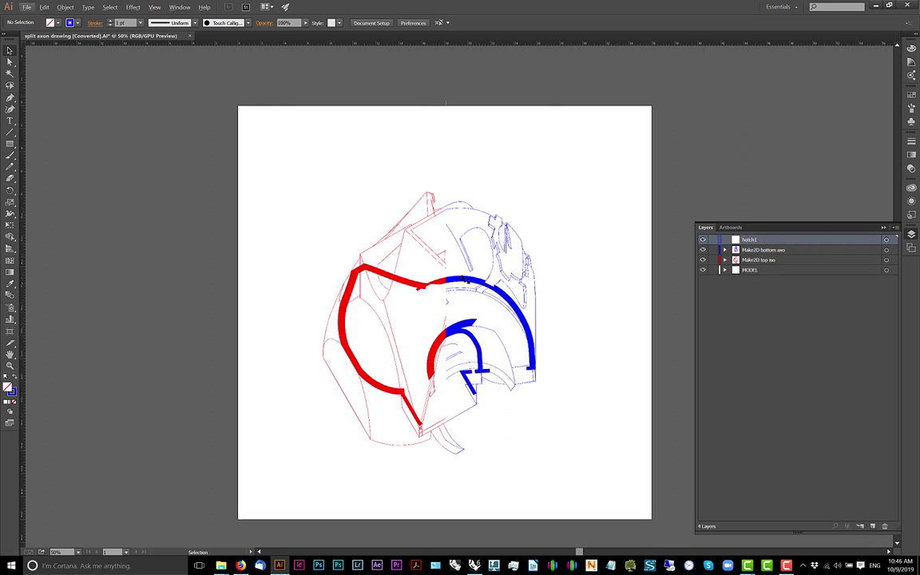
scroll(464, 279, "up", 2, "alt")
left_click(464, 280)
left_click(357, 292, "shift")
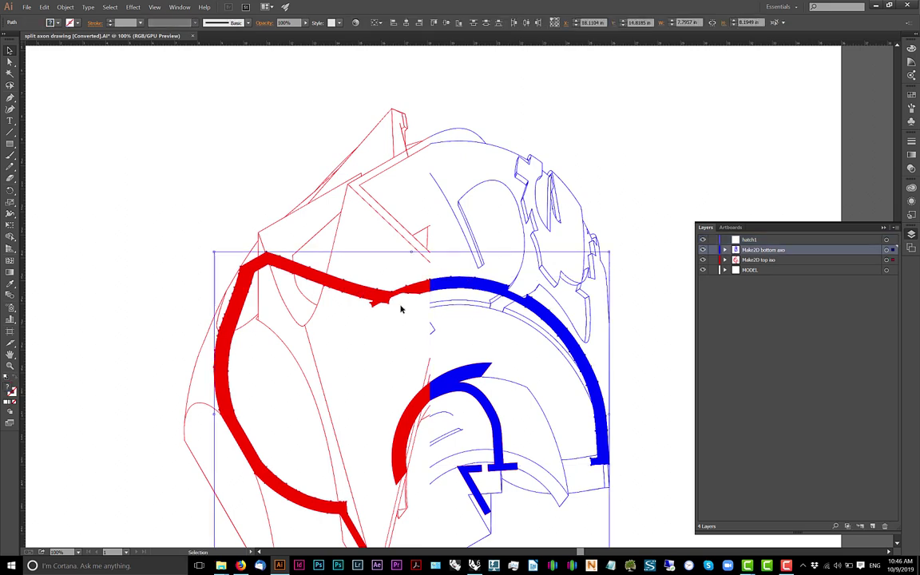
scroll(415, 320, "down", 2)
scroll(451, 410, "up", 3, "alt")
scroll(543, 389, "down", 3, "alt")
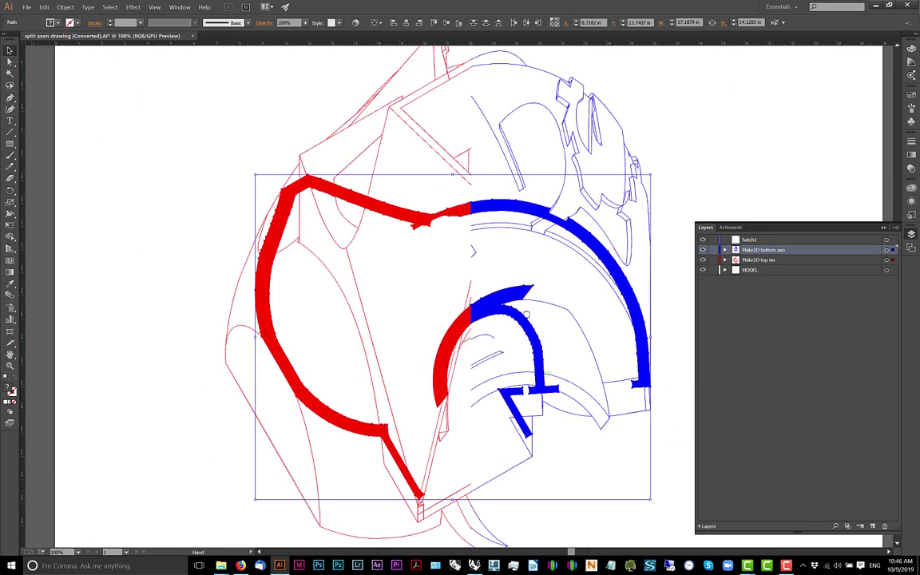
scroll(544, 388, "down", 2, "ctrl")
left_click_drag(893, 249, 893, 240)
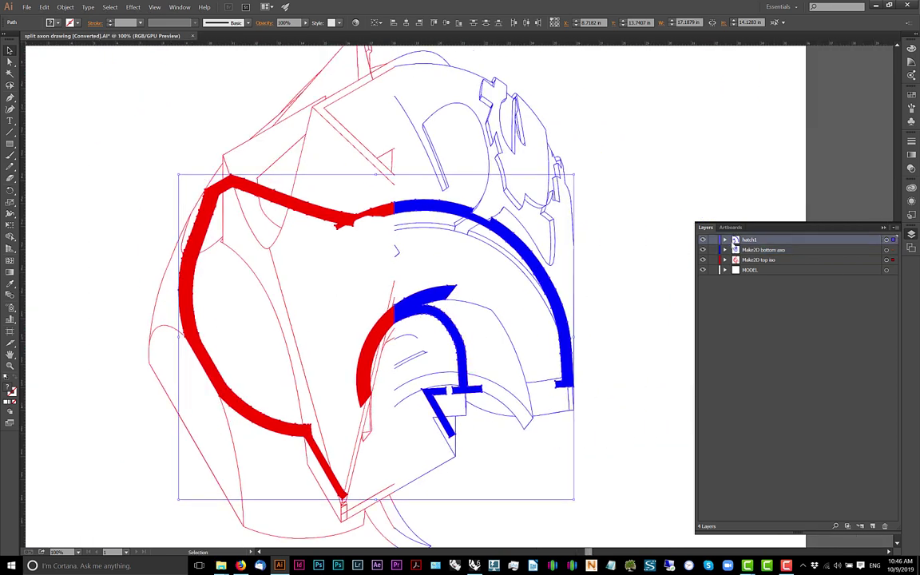
left_click(702, 240)
left_click(703, 241)
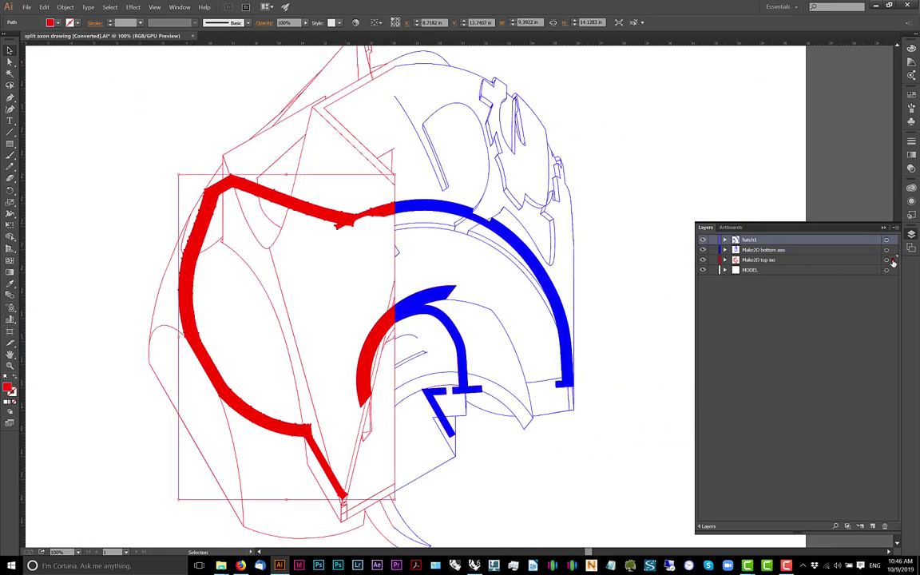
Move the red section fills, including the inner arch piece, from Make2D top iso to the hatch1 layer
left_click_drag(893, 259, 893, 241)
left_click(702, 241)
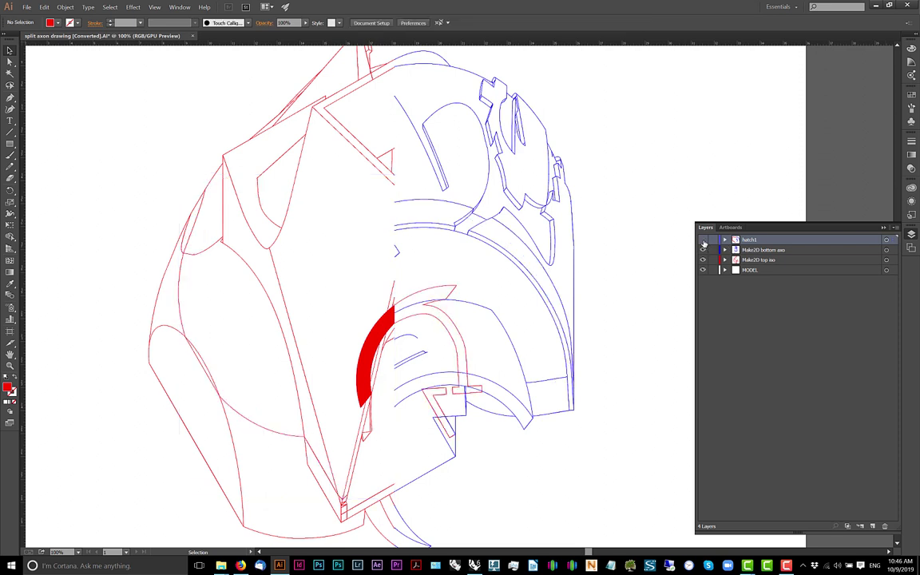
left_click(702, 241)
left_click(385, 339)
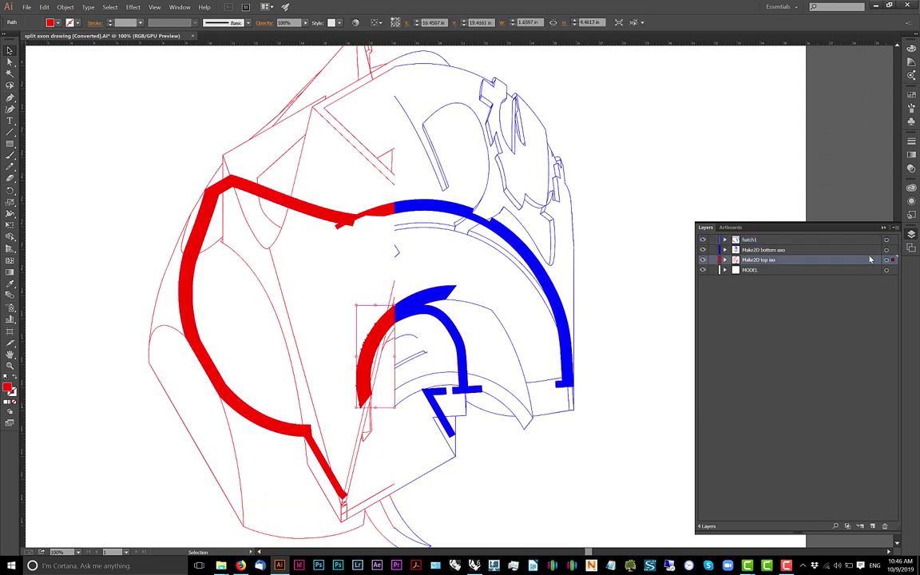
Fill all objects on the hatch1 layer with black
left_click(888, 240)
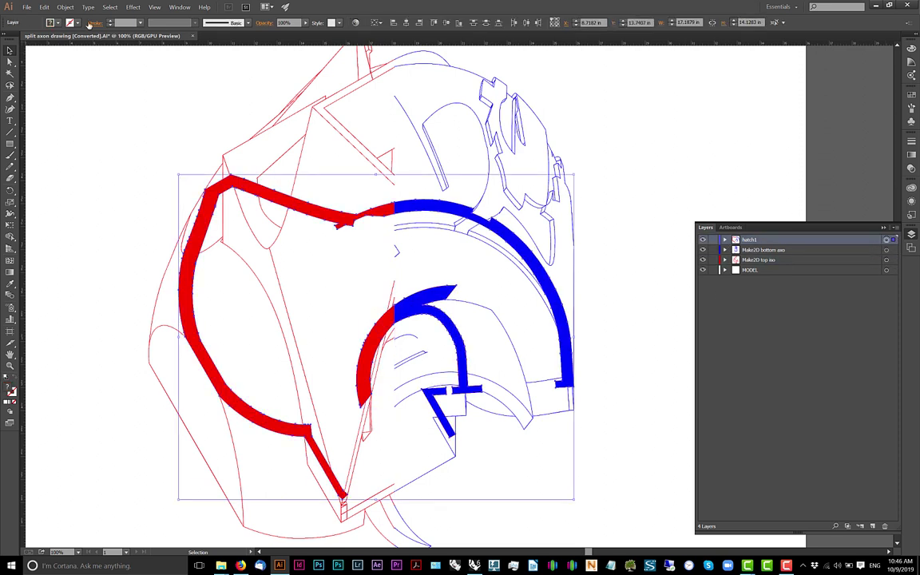
left_click(58, 24)
left_click(14, 44)
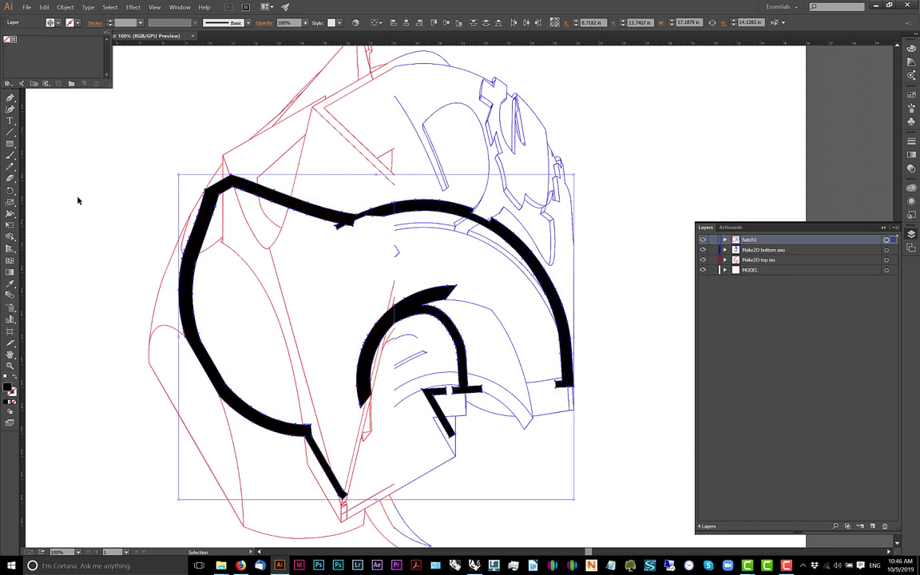
left_click(89, 234)
Try a white fill on all hatch1 objects, and undo it
left_click(886, 240)
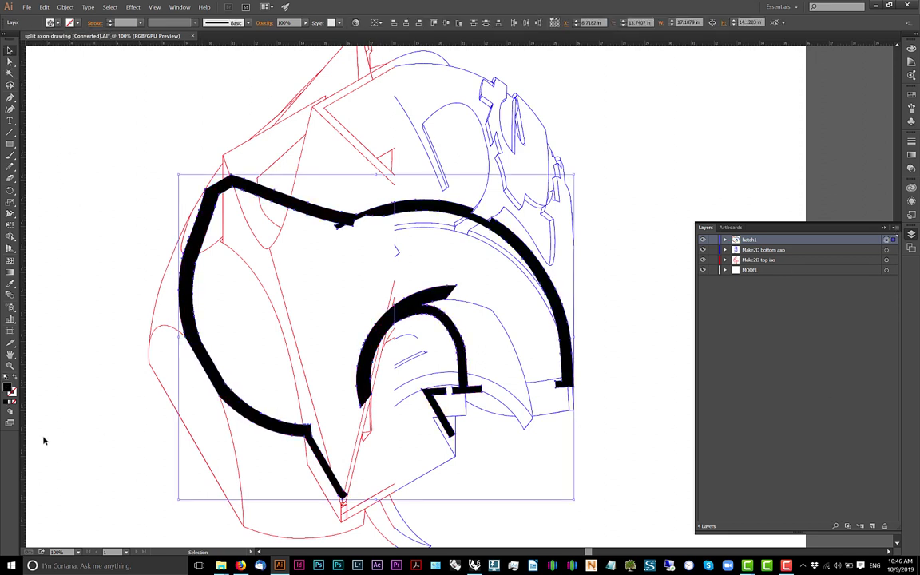
double_click(9, 388)
left_click_drag(408, 278, 504, 213)
left_click(561, 221)
left_click(615, 206)
scroll(615, 207, "down", 2, "alt")
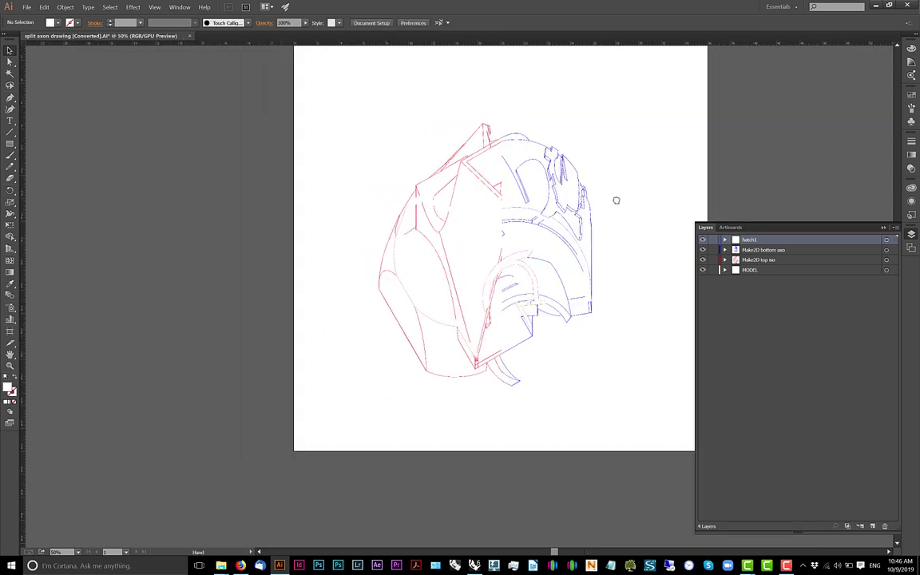
left_click_drag(596, 205, 567, 193)
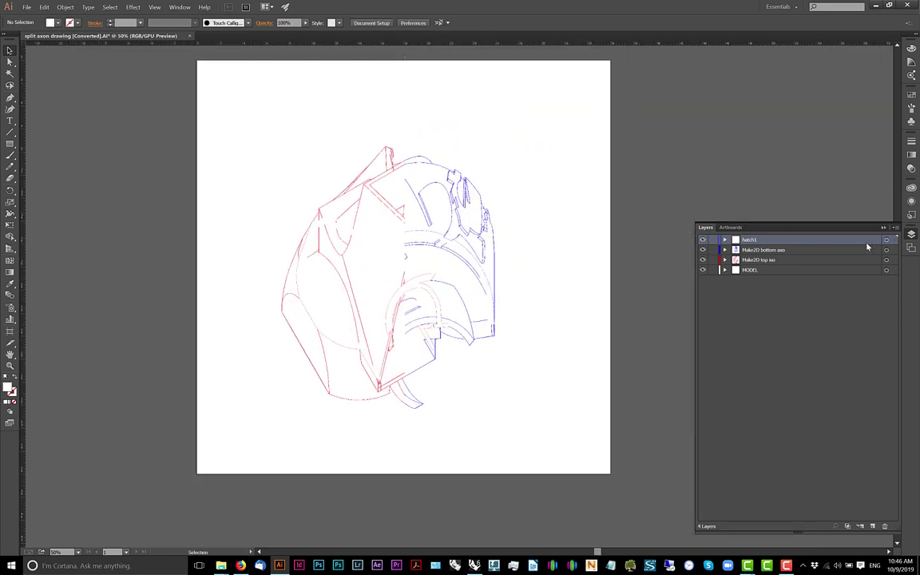
key("ctrl+z")
left_click(538, 202)
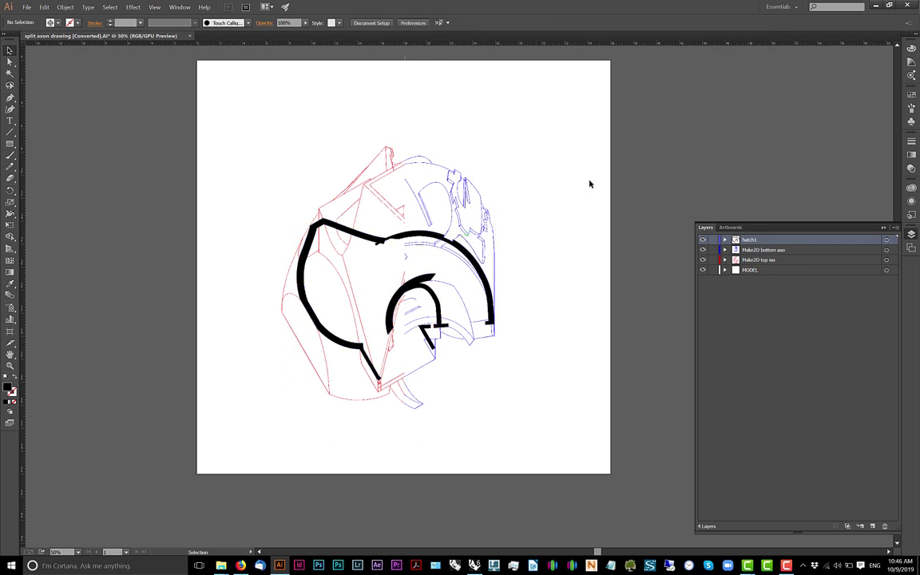
Set the stroke colour of all Make2D bottom axo linework to black
left_click(886, 250)
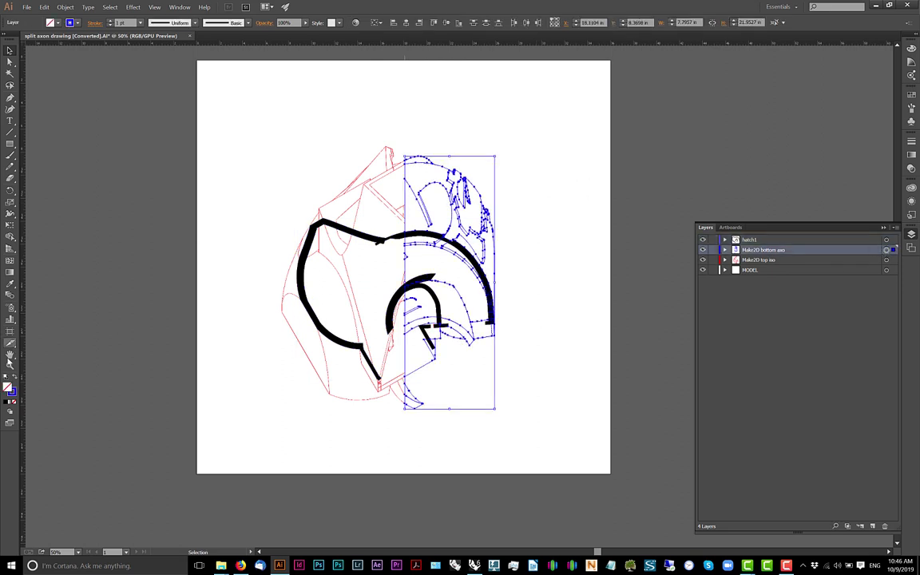
left_click(12, 393)
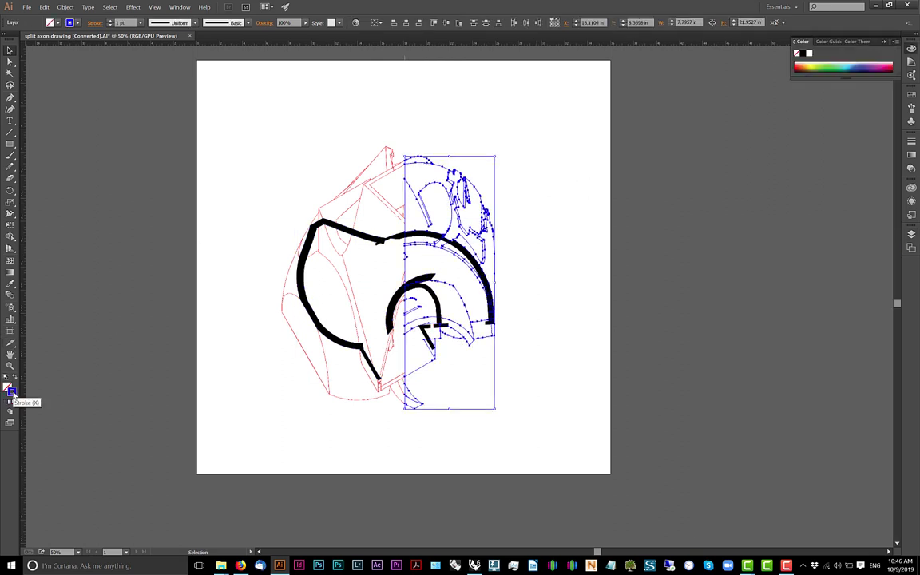
double_click(12, 393)
left_click(419, 306)
left_click_drag(472, 291, 471, 366)
left_click_drag(339, 336, 308, 339)
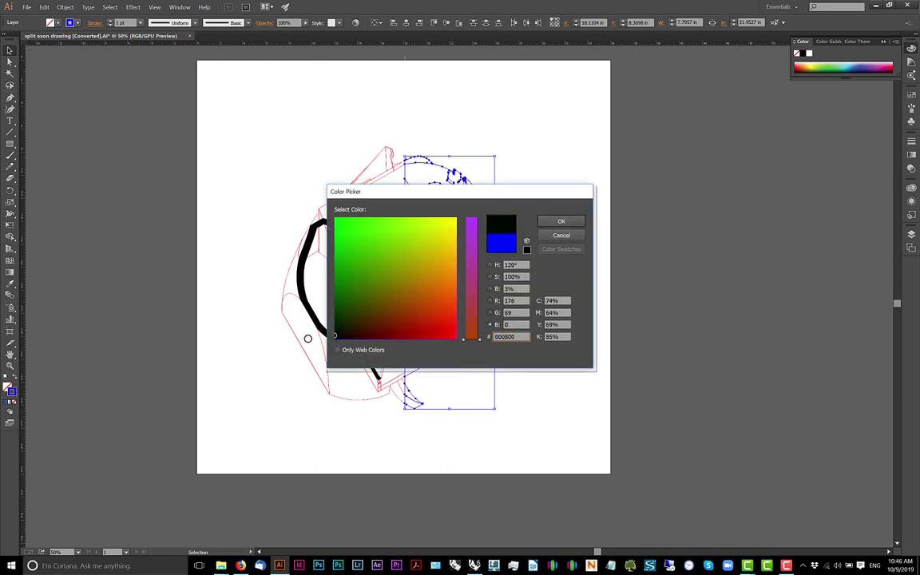
left_click(557, 224)
left_click(554, 181)
Set the stroke colour of all Make2D top iso linework to black, 000000
scroll(386, 172, "up", 1, "alt")
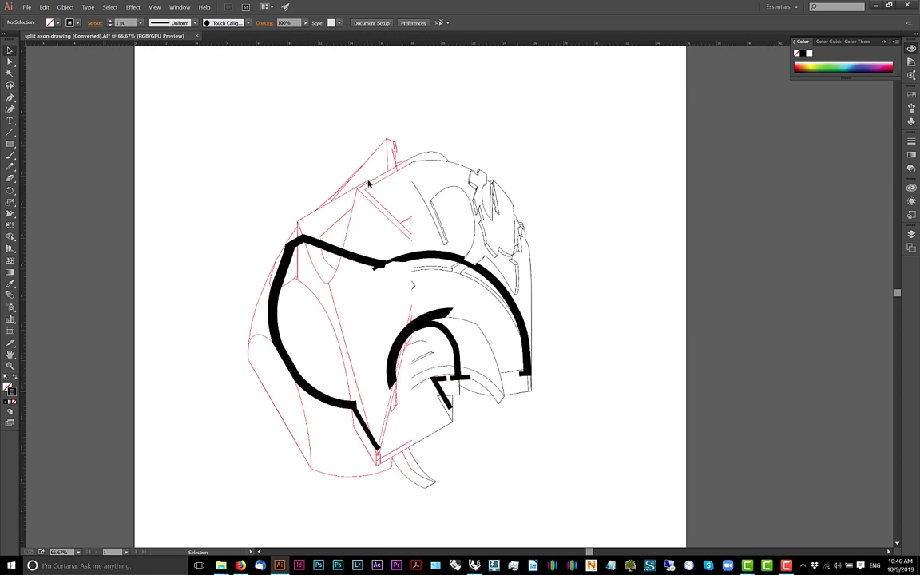
left_click(368, 184)
left_click(911, 233)
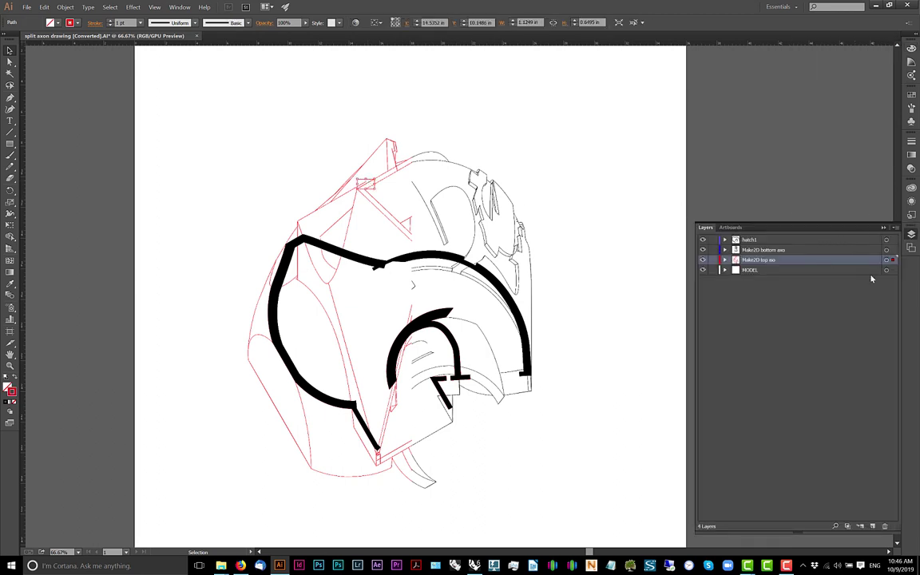
left_click(886, 261)
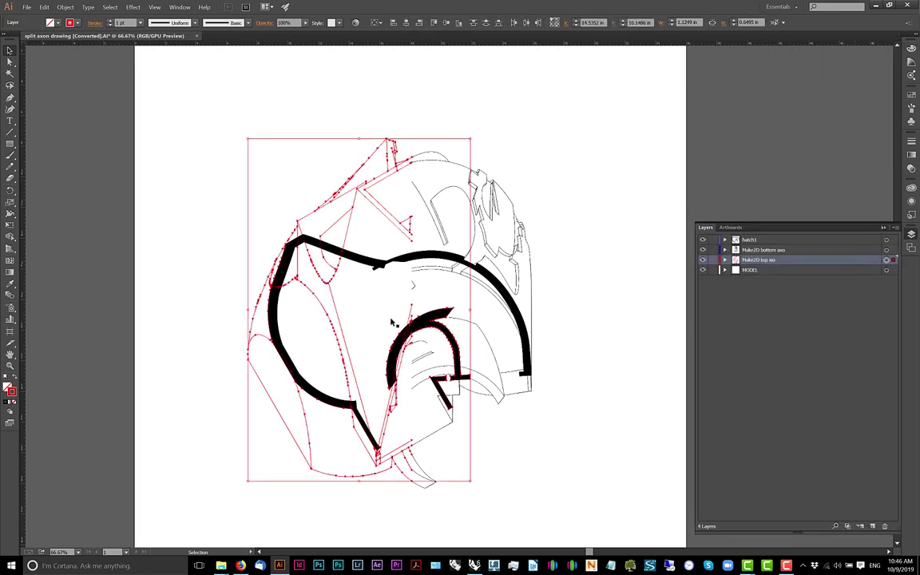
double_click(12, 391)
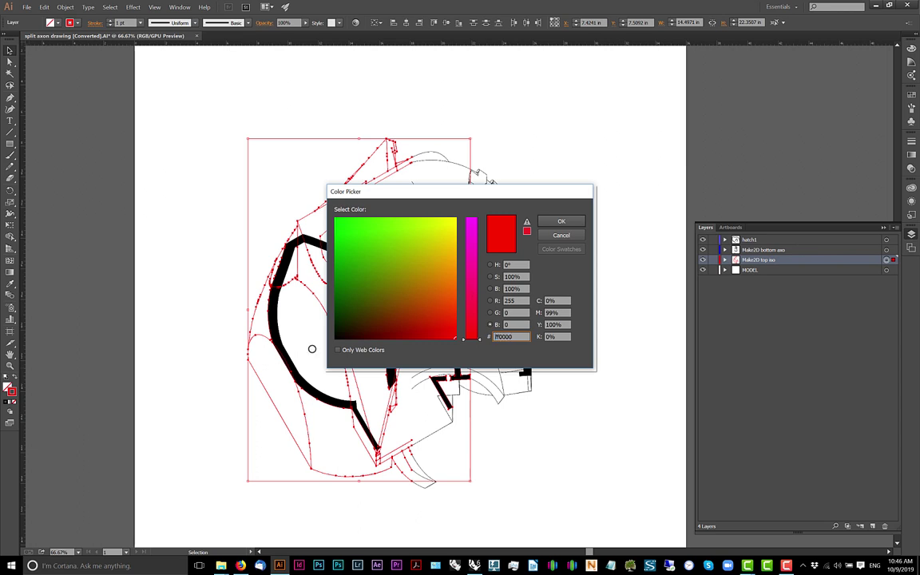
left_click_drag(312, 349, 319, 345)
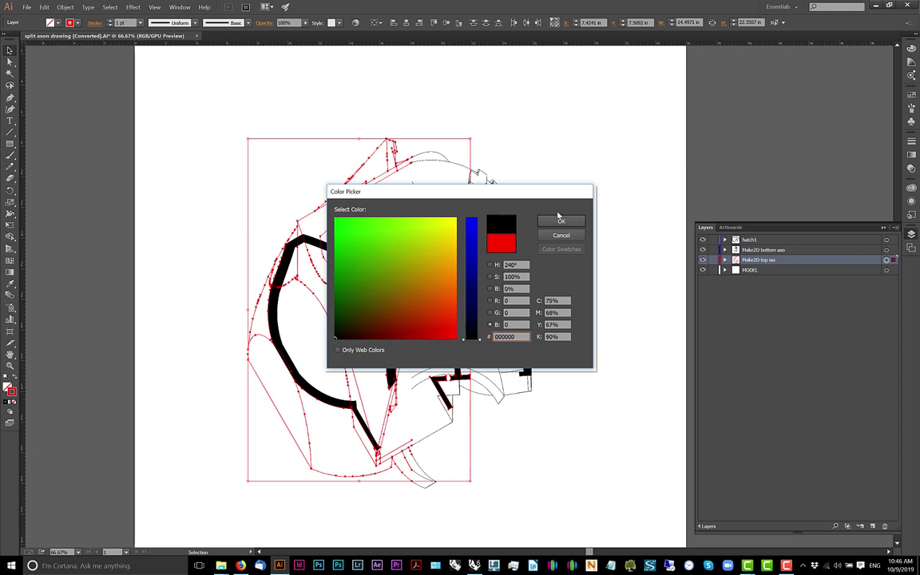
left_click(560, 221)
Reapply a black stroke, 000000, to all linework on the Make2D bottom axo layer
left_click(885, 250)
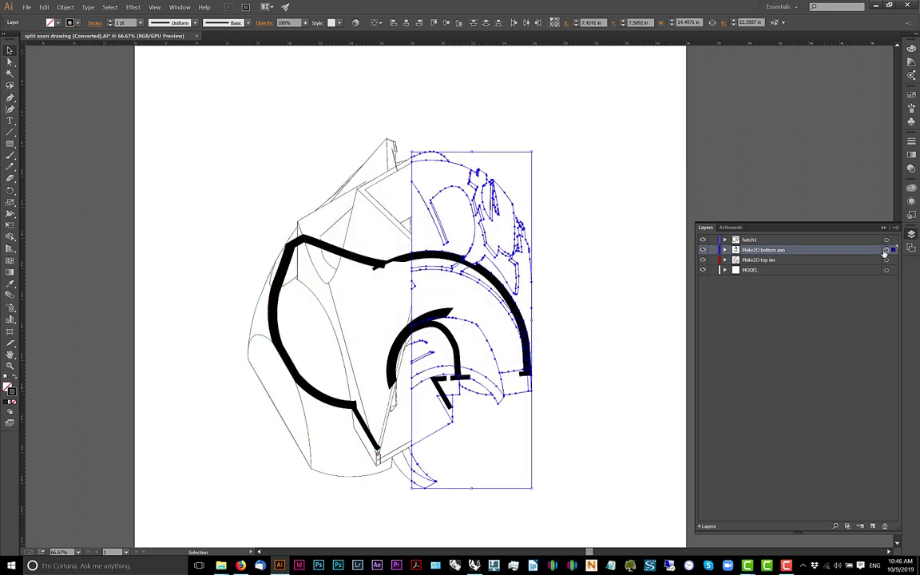
double_click(10, 391)
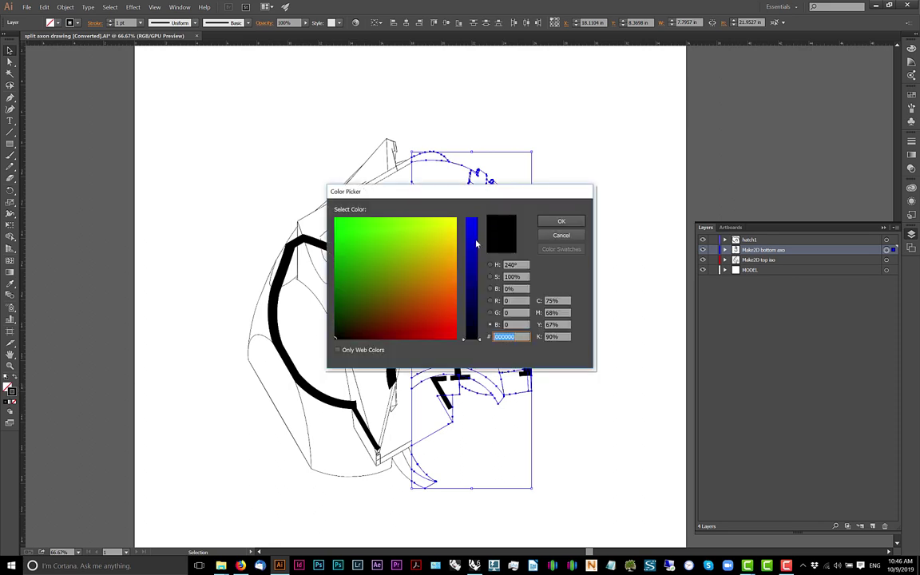
left_click_drag(476, 240, 476, 195)
left_click_drag(469, 264, 485, 337)
left_click(571, 221)
left_click(561, 221)
Set the Split Axon folder window beside Illustrator and place textured_render.png outside the artboard
key("alt+Tab")
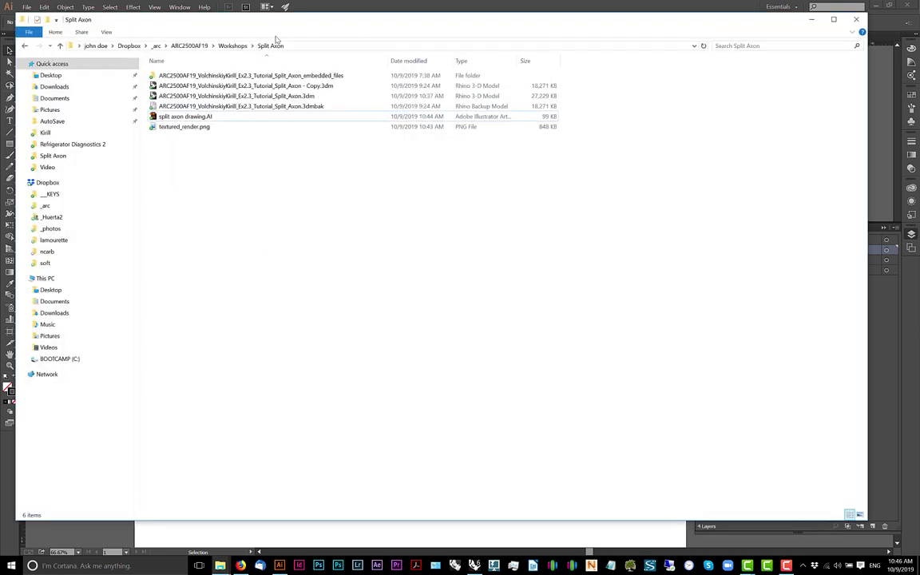
left_click_drag(276, 20, 701, 108)
key("super+Right")
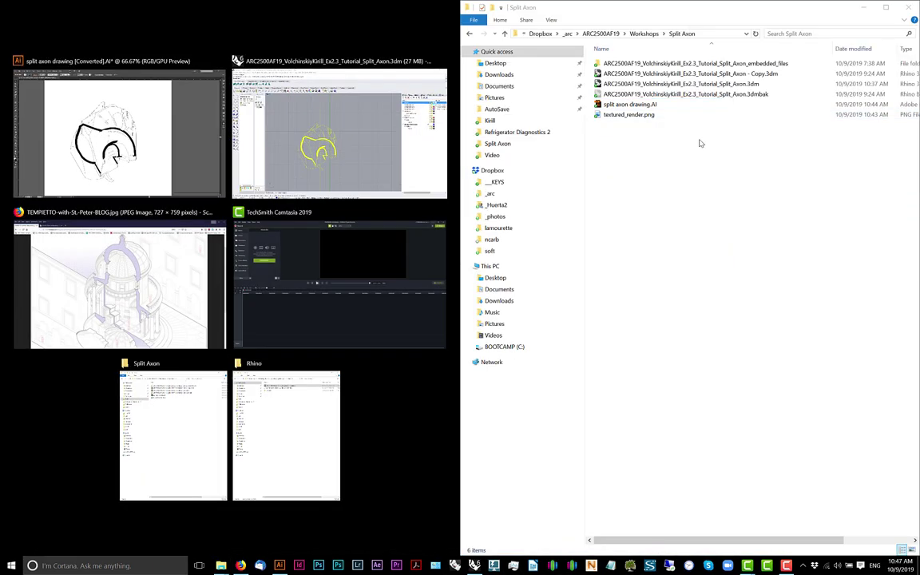
left_click(152, 140)
left_click_drag(643, 116, 110, 137)
left_click(430, 5)
key("ctrl+minus")
key("ctrl+minus")
left_click(219, 256)
Return to the Illustrator drawing and delete the placed render image
key("alt+Tab")
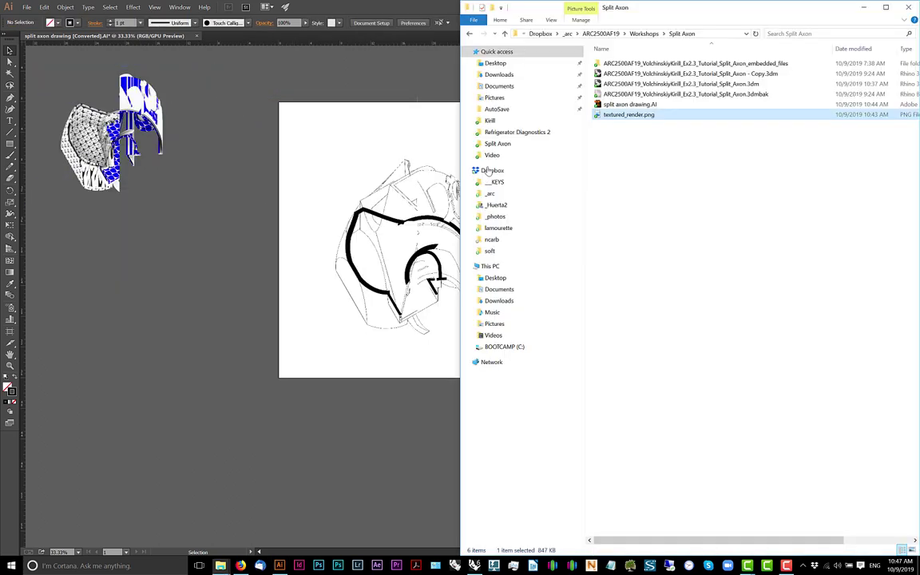
left_click(139, 110)
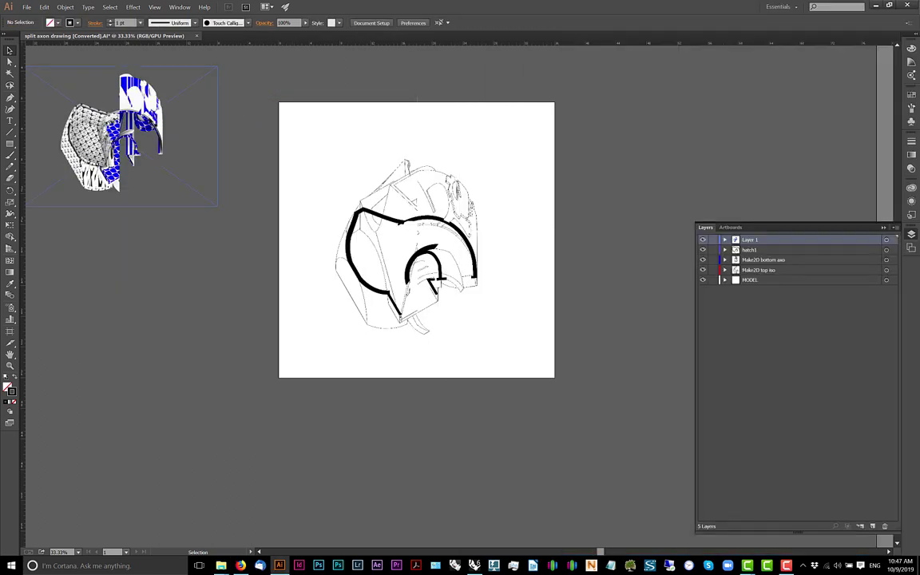
left_click(148, 121)
Open textured_render.png from the Split Axon folder in Photoshop, and try to close the PDF version in Acrobat
key("alt+Tab")
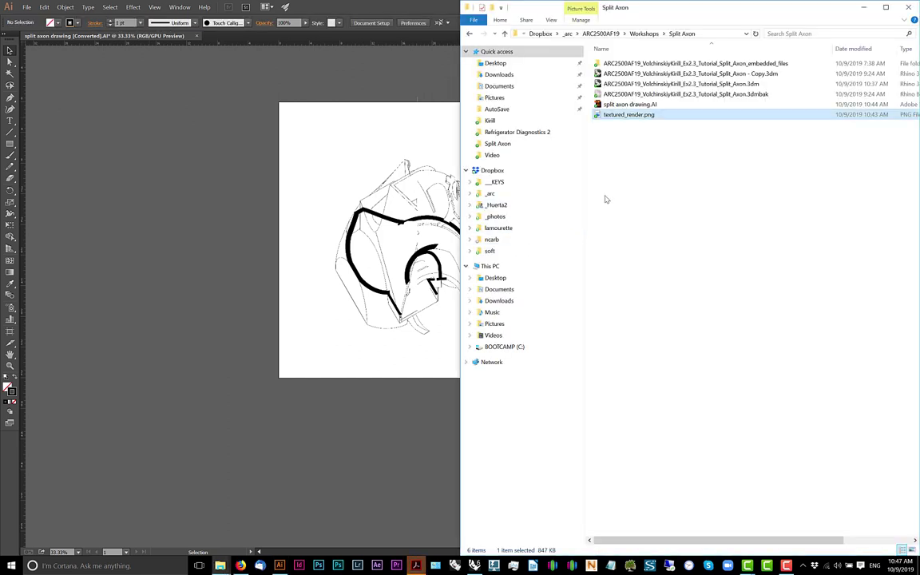
right_click(635, 120)
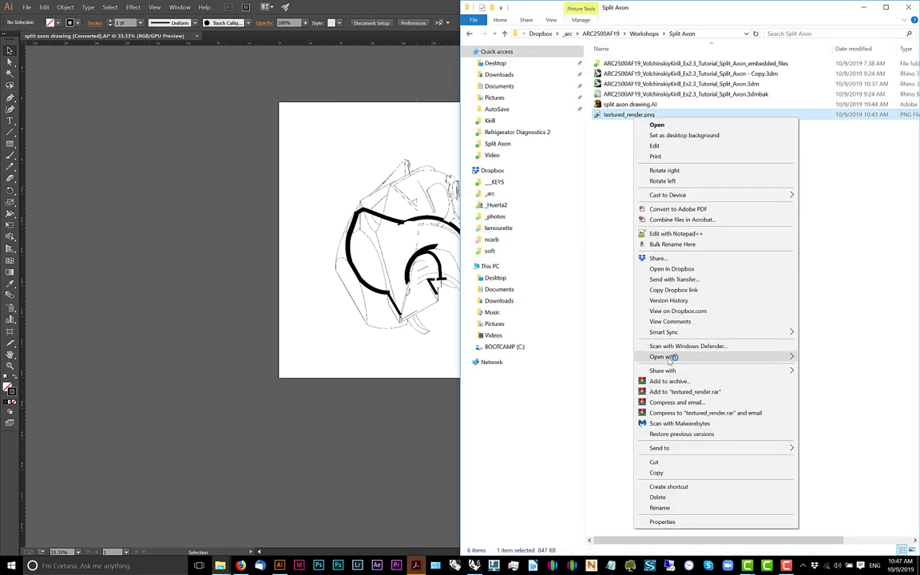
mouse_move(687, 324)
left_click(839, 378)
left_click(416, 565)
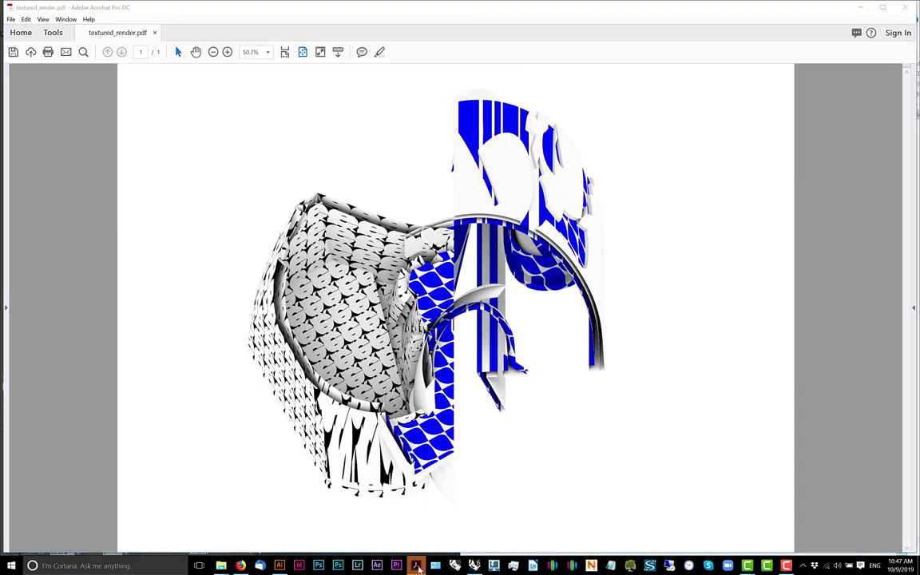
right_click(416, 565)
left_click(399, 544)
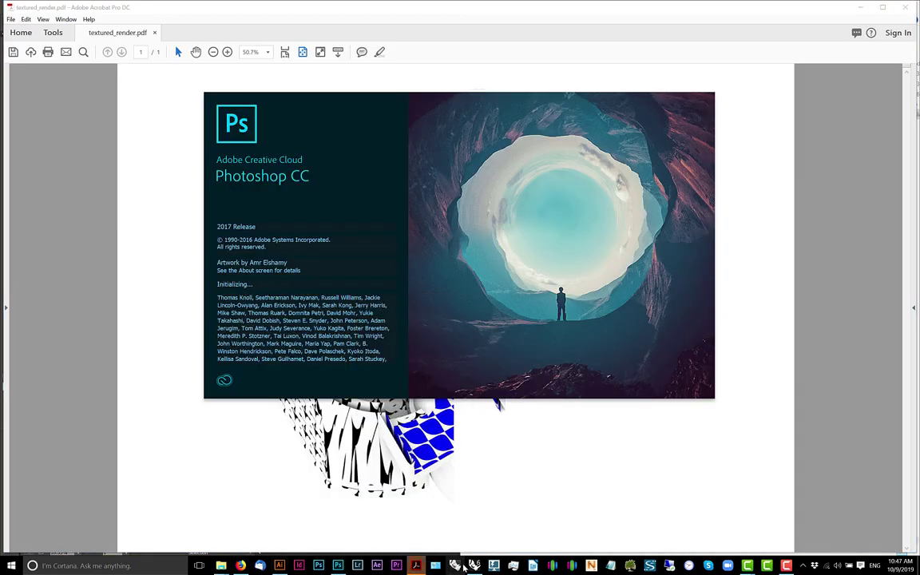
Switch to Rhino and copy the left split model with its hatches and curves straight up, above the original
key("alt+Tab")
right_click_drag(542, 334, 569, 261)
scroll(518, 304, "down", 18)
mouse_move(436, 272)
right_mouse_down()
mouse_move(432, 280)
mouse_move(350, 214)
right_mouse_up()
left_click(298, 309)
right_click_drag(146, 305, 273, 298)
scroll(272, 299, "up", 4)
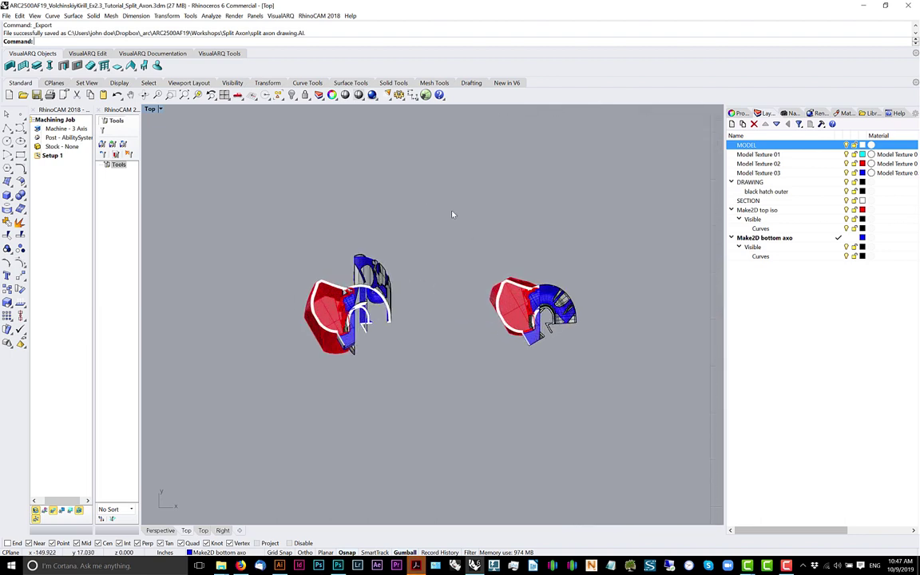
left_click_drag(438, 199, 259, 412)
scroll(363, 392, "down", 2)
right_click_drag(369, 389, 378, 399)
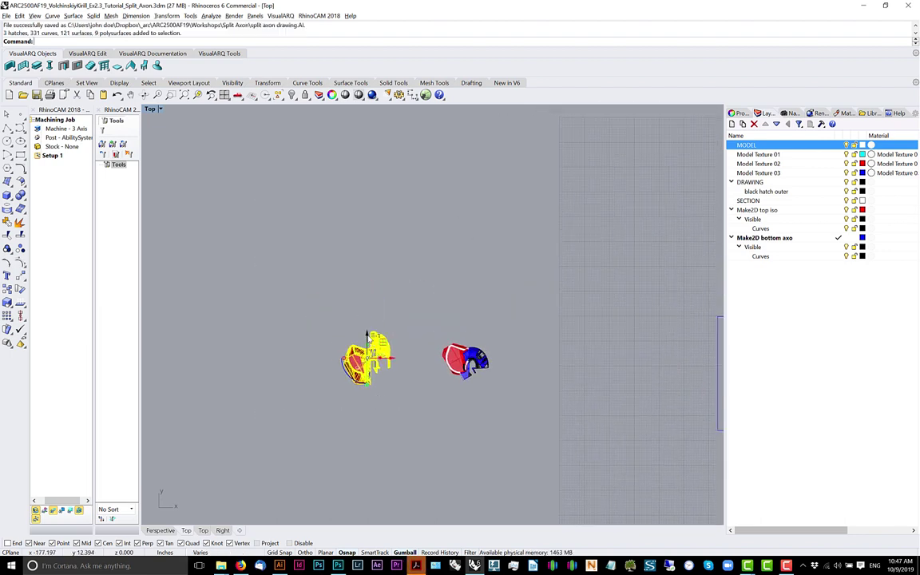
left_click_drag(368, 332, 369, 234)
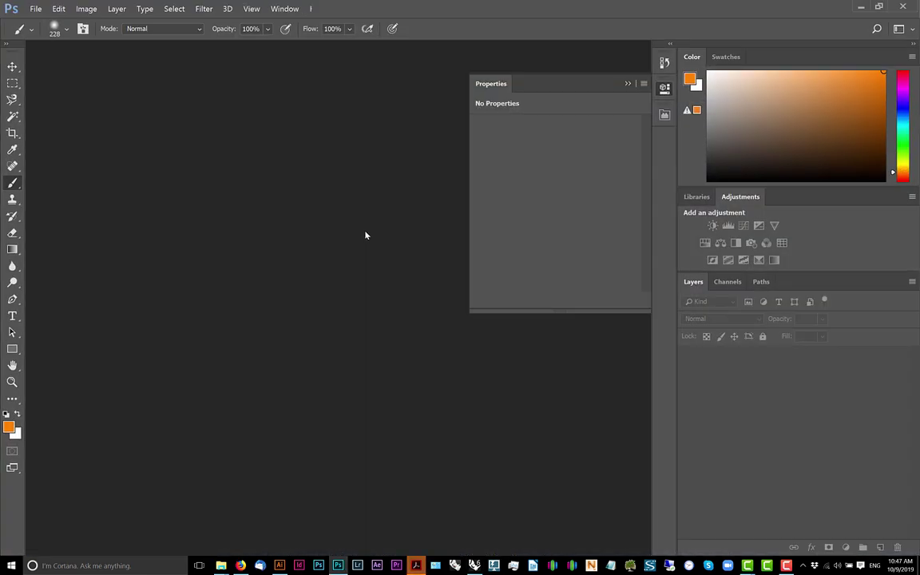
key("alt+Tab")
left_click_drag(386, 227, 386, 232)
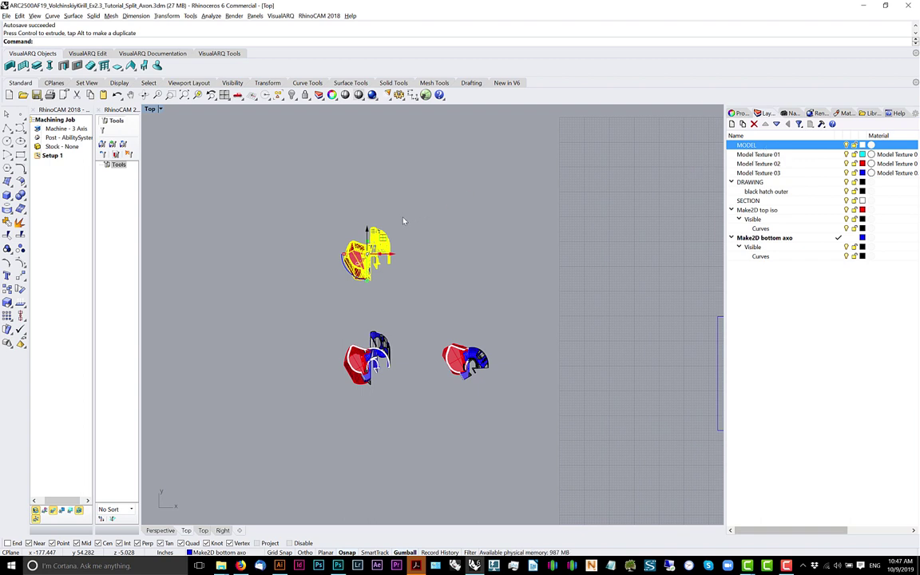
Move all objects of the upper model copy to the MODEL layer
key("ctrl+z")
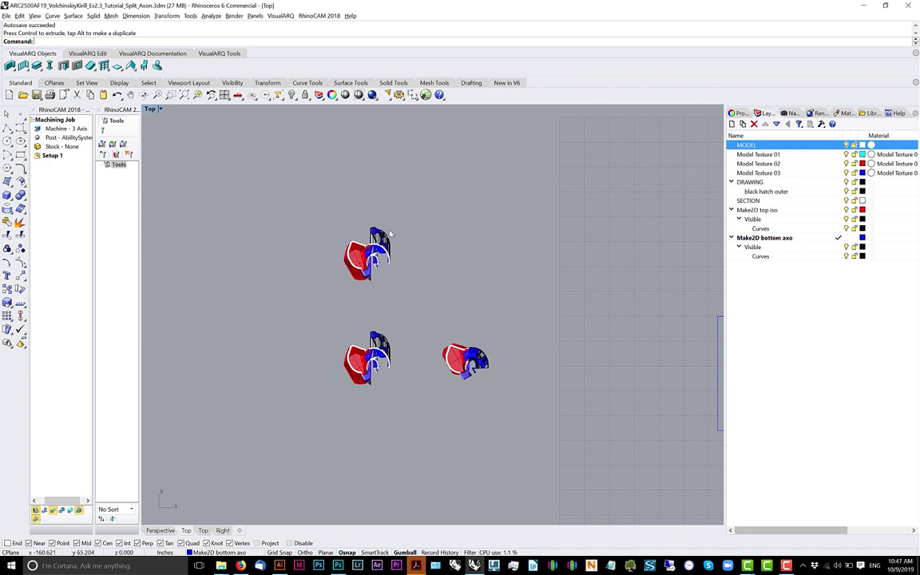
left_click(347, 283)
right_click(797, 146)
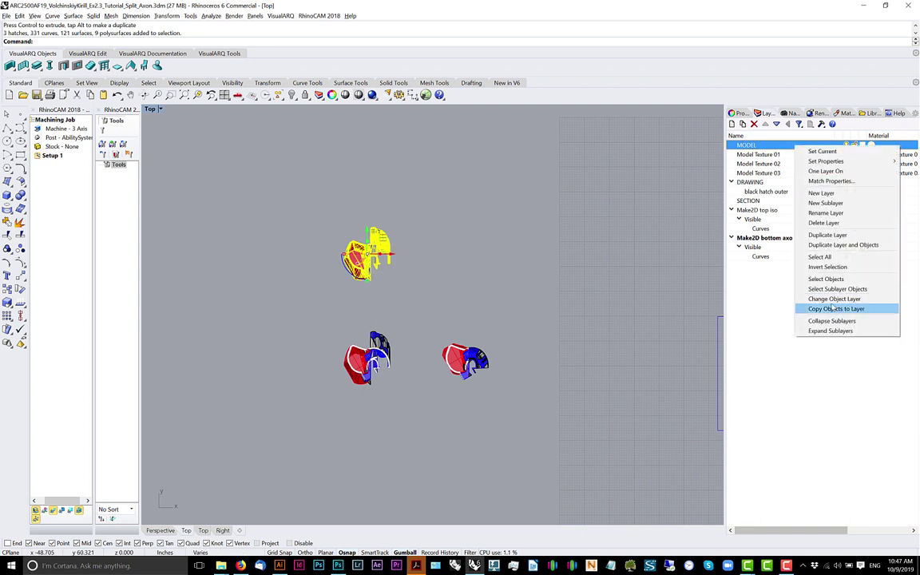
left_click(832, 300)
left_click(420, 213)
Save the Rhino file and render the untextured model copy in the Top view
scroll(364, 246, "up", 17)
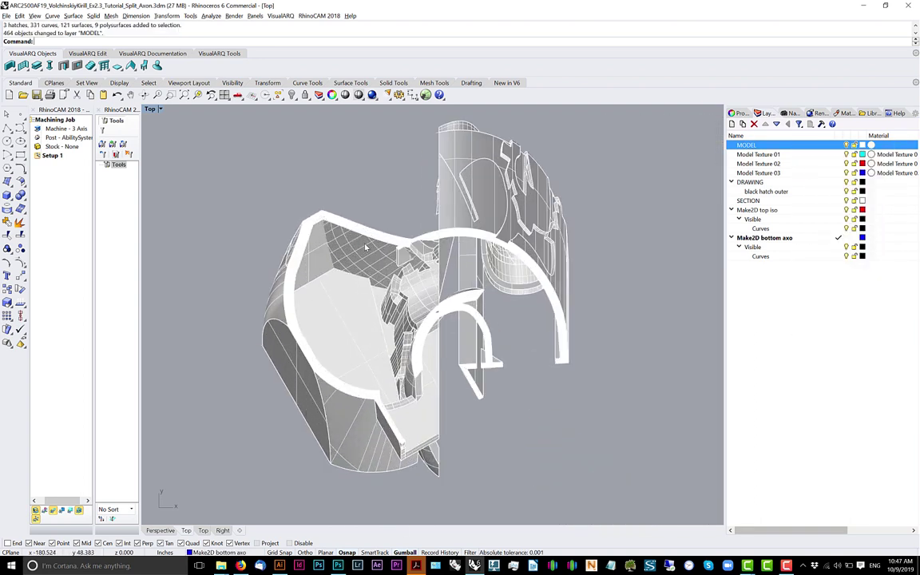
right_click_drag(366, 247, 365, 262)
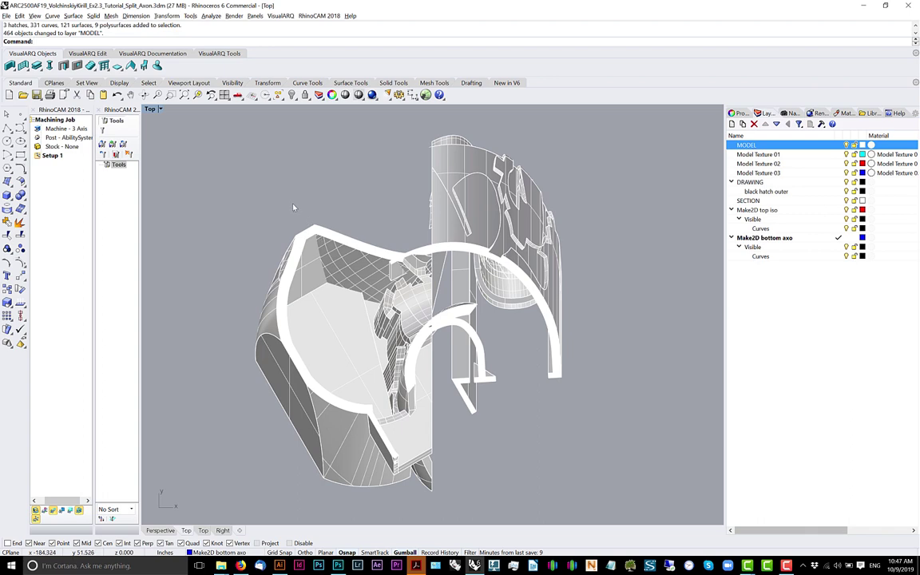
key("ctrl+s")
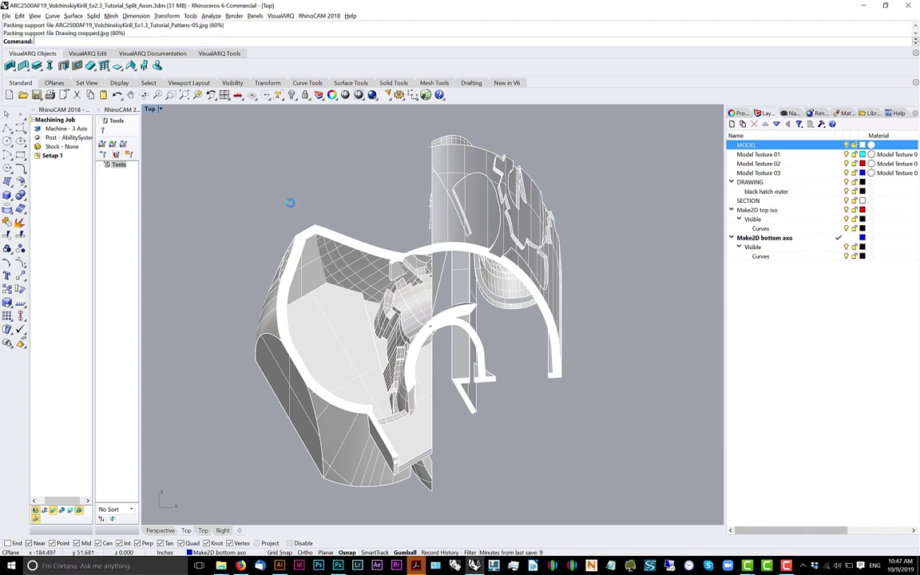
type("Render")
key("Return")
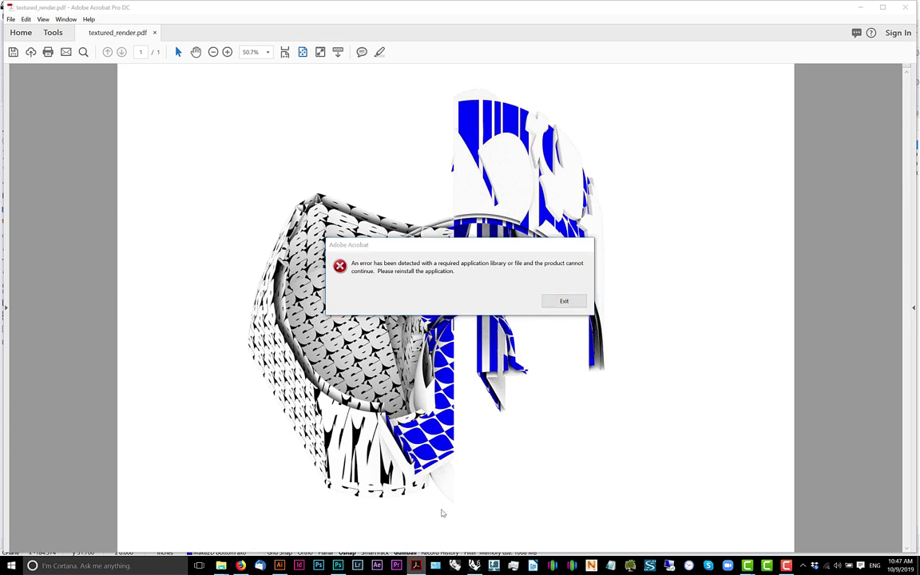
Exit Acrobat and switch to the textured_render.png image in Photoshop
right_click(416, 565)
left_click(391, 538)
left_click(560, 301)
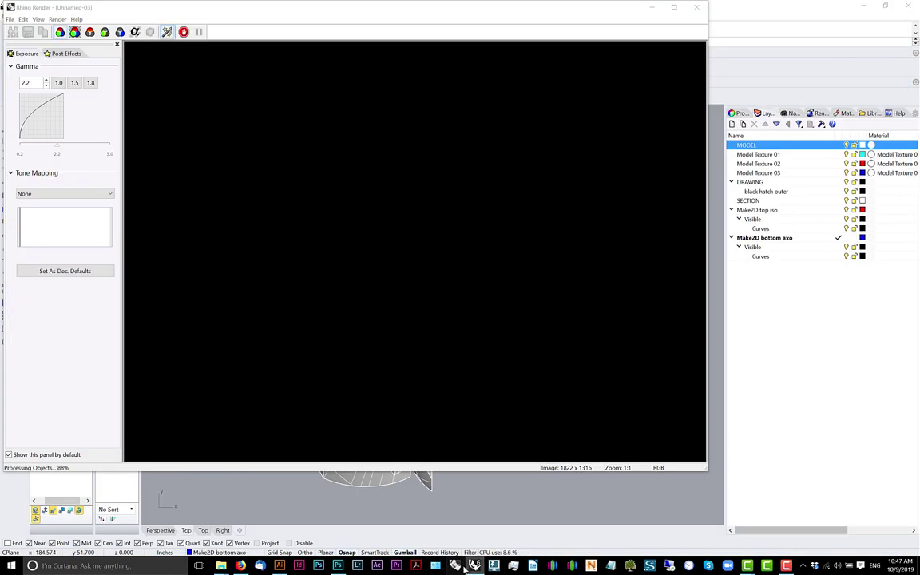
left_click(335, 565)
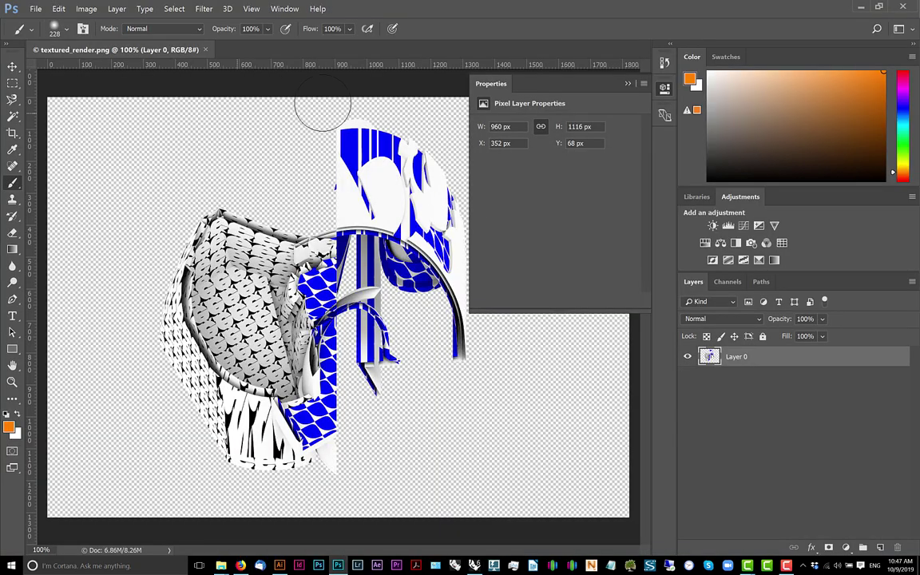
left_click(628, 85)
left_click(86, 9)
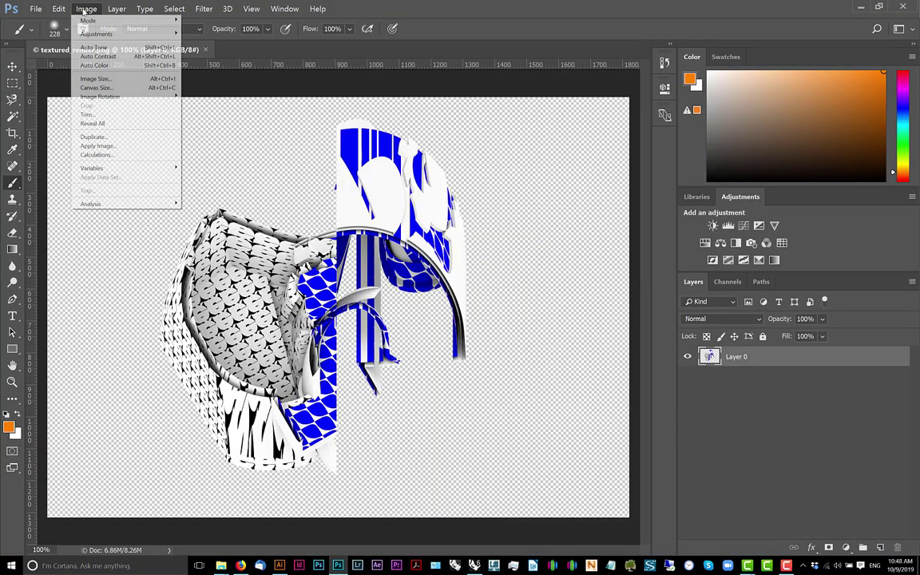
left_click(109, 116)
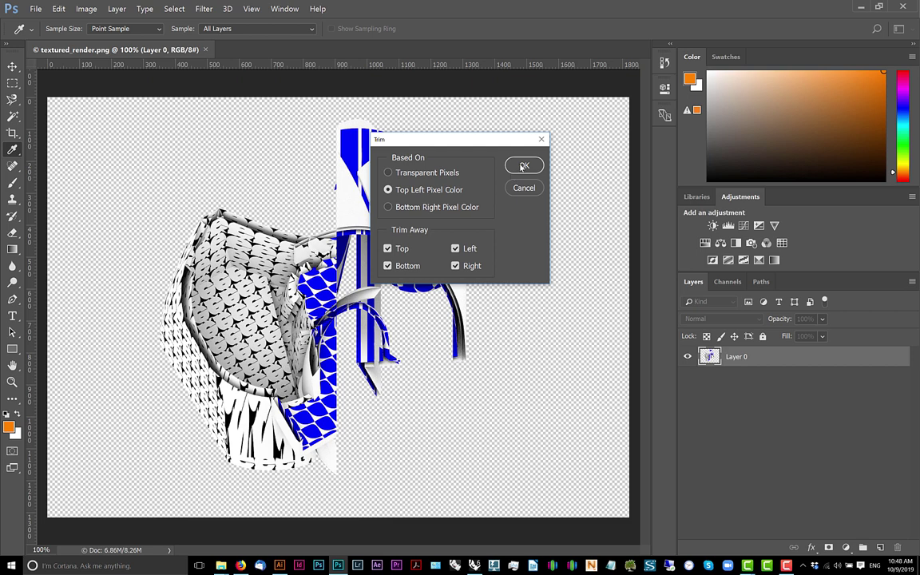
left_click(541, 139)
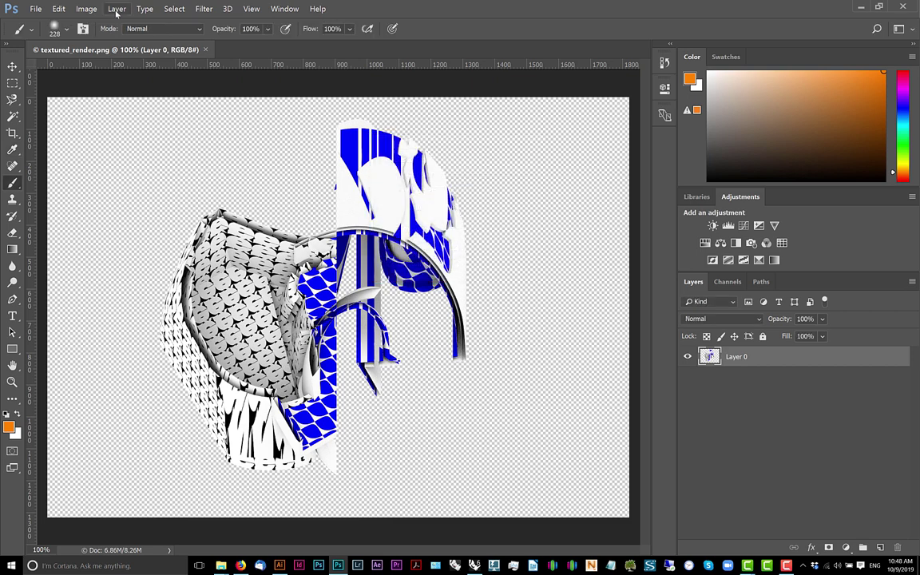
Trim textured_render.png on all four sides based on the top left pixel colour, and quit Photoshop saving the image
left_click(86, 8)
left_click(87, 114)
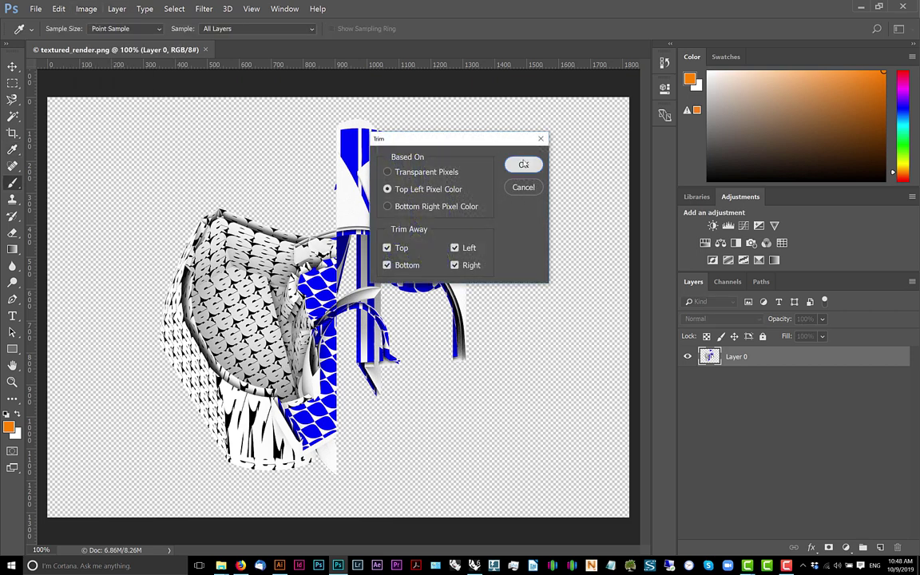
left_click(515, 159)
left_click(903, 9)
left_click(409, 218)
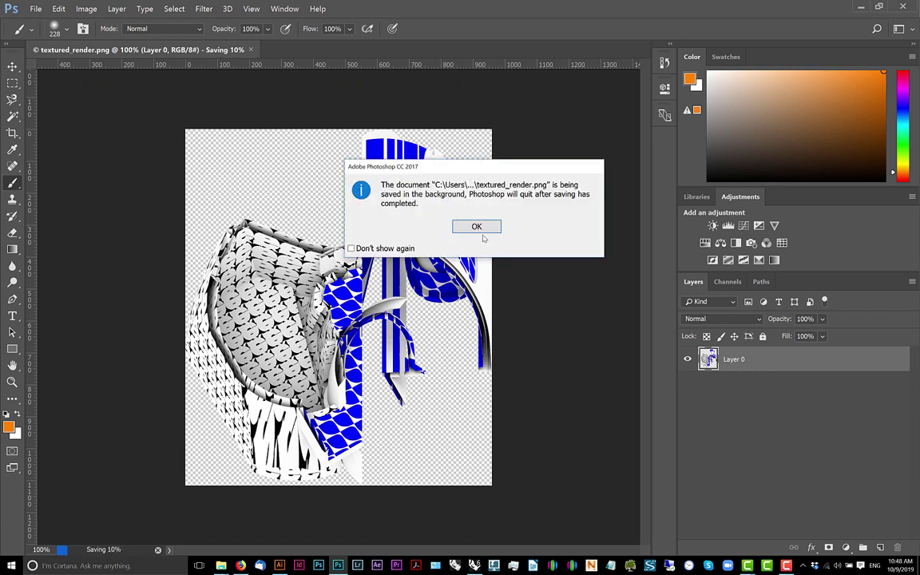
left_click(481, 231)
Place the trimmed textured_render.png from the Split Axon folder beside the artboard in Illustrator
key("alt+Tab")
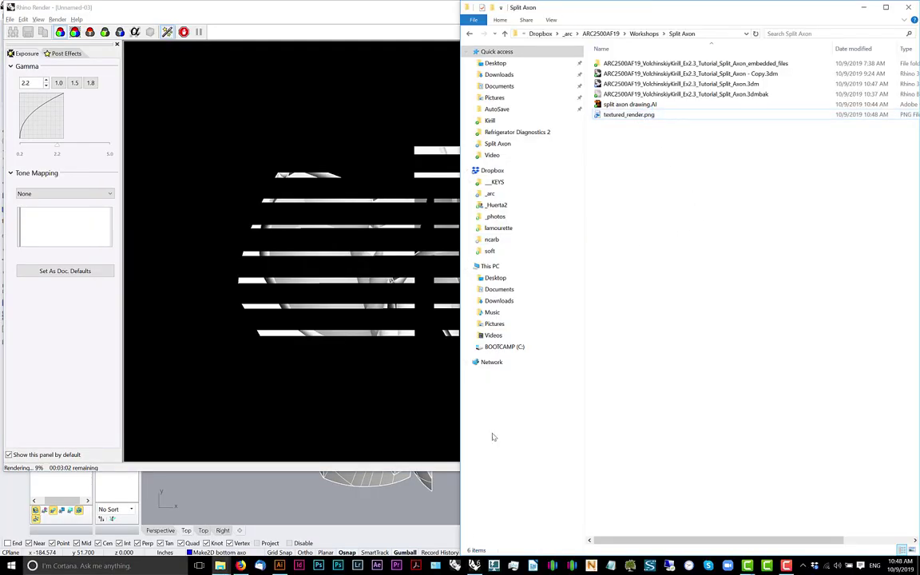
left_click(280, 565)
key("alt+Tab")
left_click_drag(628, 114, 200, 203)
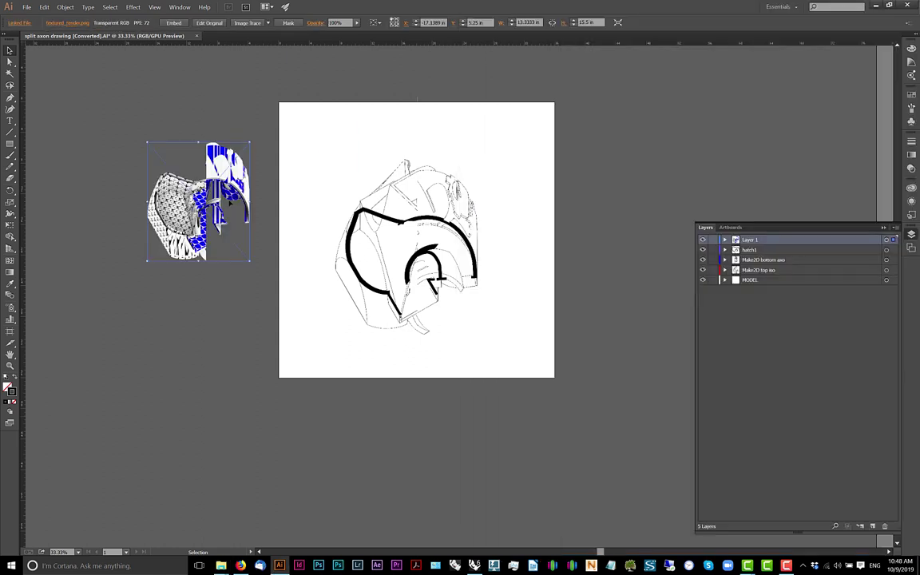
Scale the placed render proportionally to the linework's height of 21.4854 in
left_click_drag(518, 133, 310, 366)
left_click(688, 22)
left_click(246, 87)
left_click(176, 174)
key("ctrl+v")
key("Return")
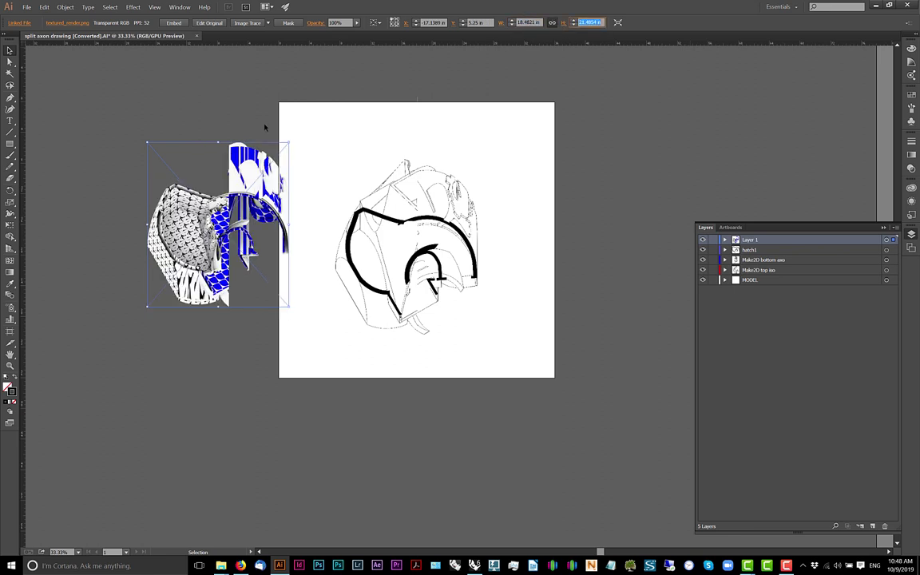
Move the scaled render onto the artboard so it roughly overlaps the axonometric linework
left_click_drag(174, 255, 333, 276)
scroll(333, 275, "up", 3, "alt")
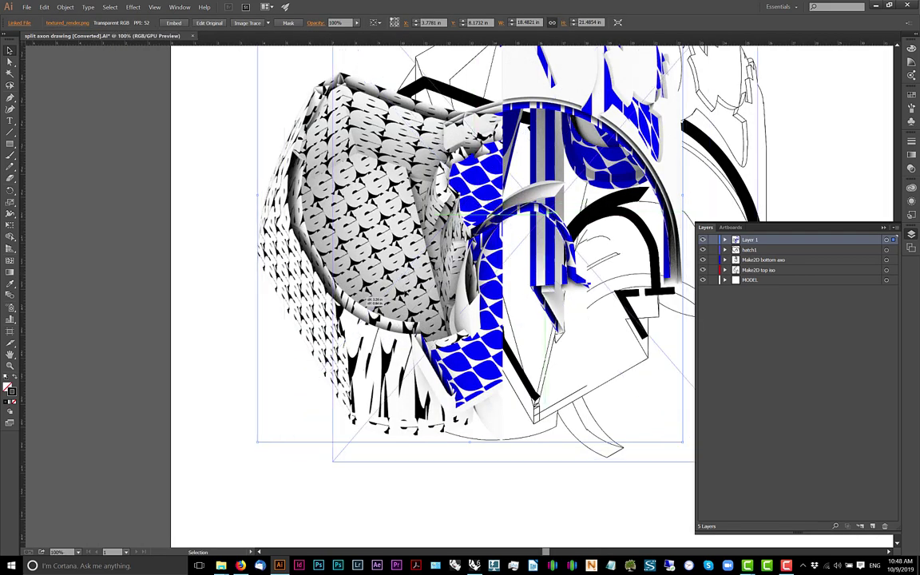
left_click_drag(406, 288, 406, 288)
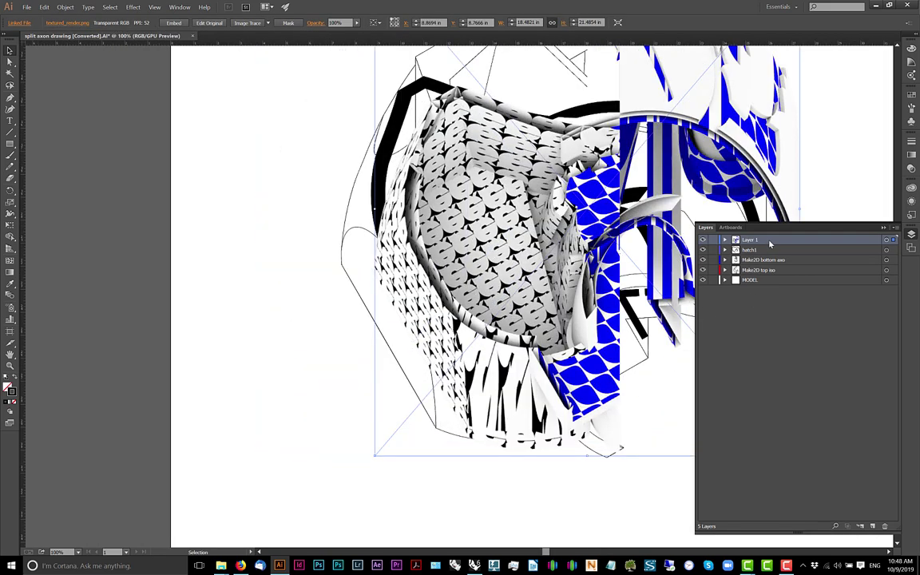
Move the render's layer beneath all the other layers and rename it render1
left_click_drag(769, 243, 753, 283)
double_click(751, 280)
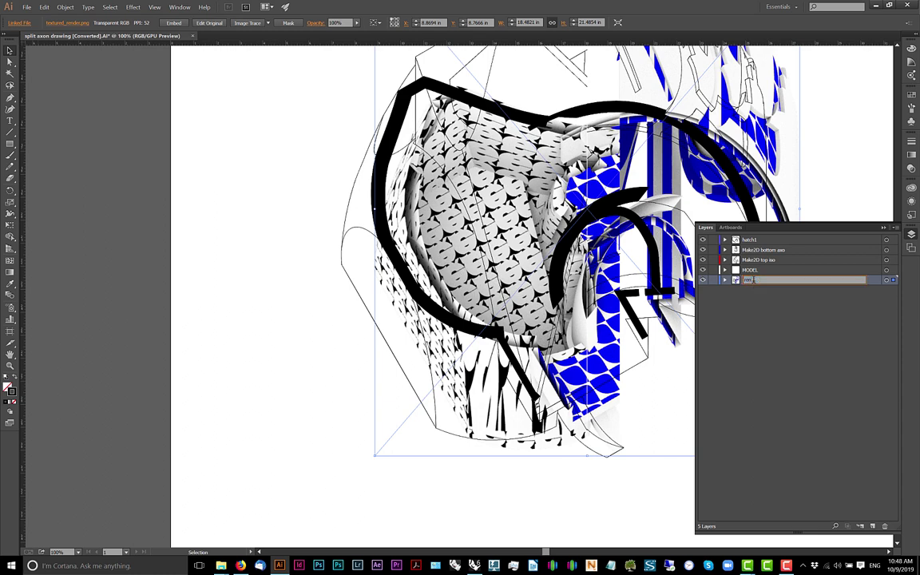
key("Return")
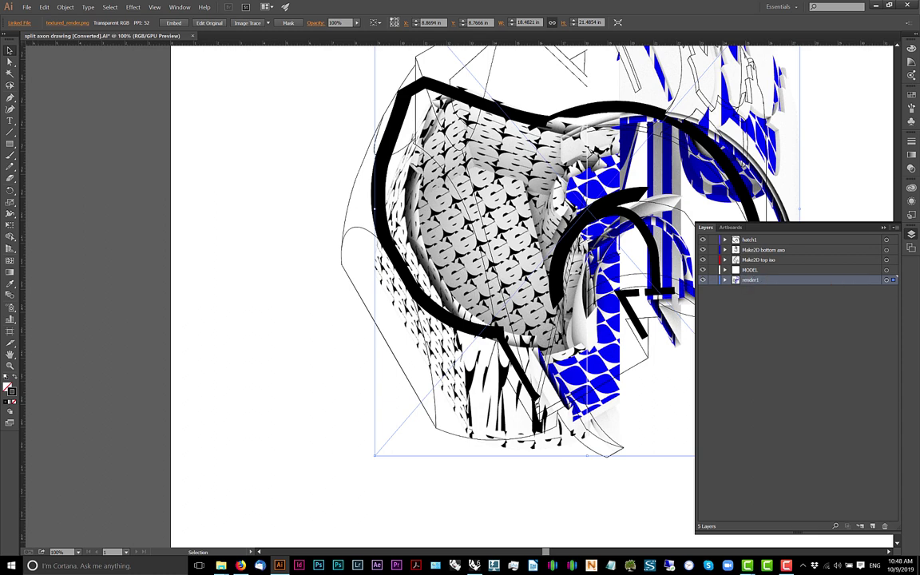
Align the render precisely with the linework by matching its outer edge and corner to the drawn outline
left_click_drag(397, 217, 363, 250)
scroll(332, 305, "up", 4, "alt")
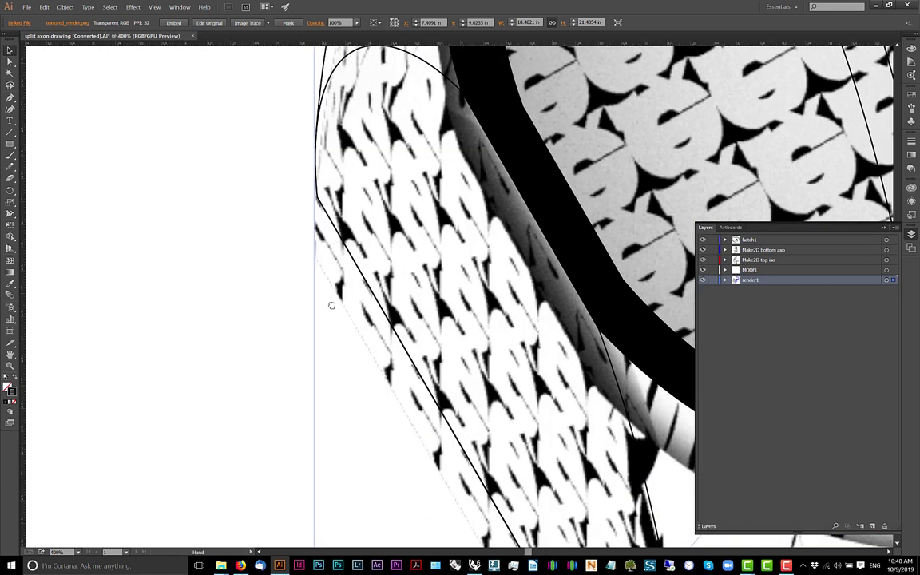
left_click_drag(331, 305, 357, 275)
left_click_drag(282, 240, 271, 308)
left_click_drag(356, 316, 356, 285, "shift")
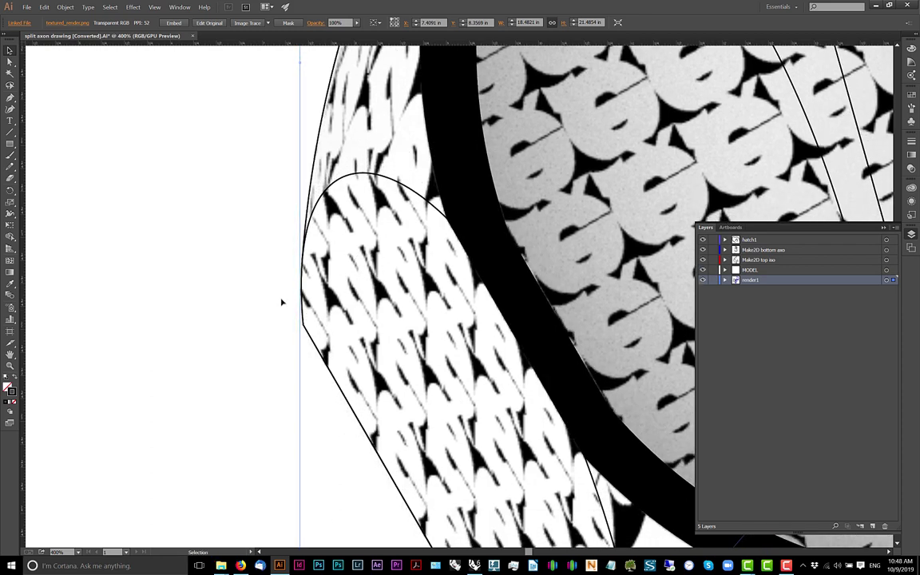
Examine how well the render lines up with the linework and section fills across the whole drawing
left_click(224, 297)
scroll(224, 297, "down", 6, "alt")
left_click_drag(412, 269, 415, 284)
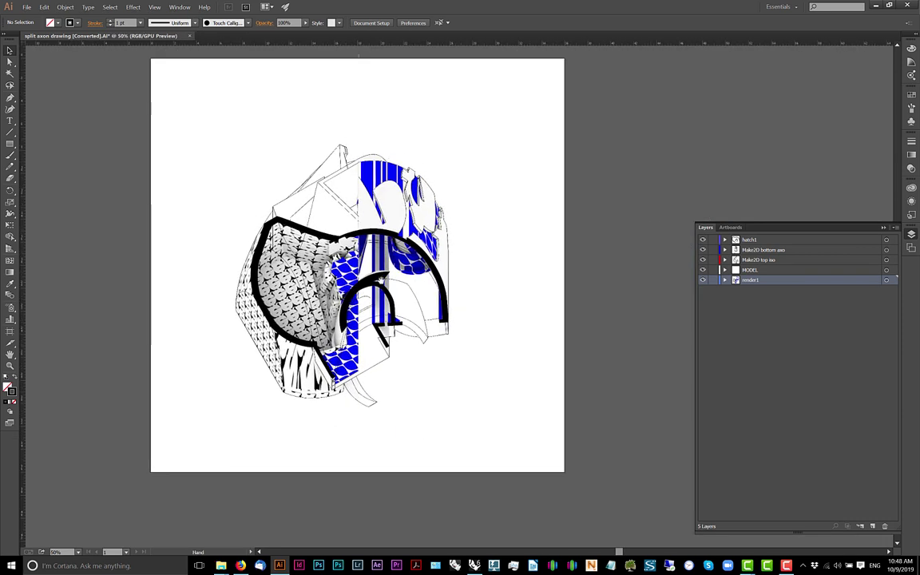
scroll(416, 284, "up", 2, "alt")
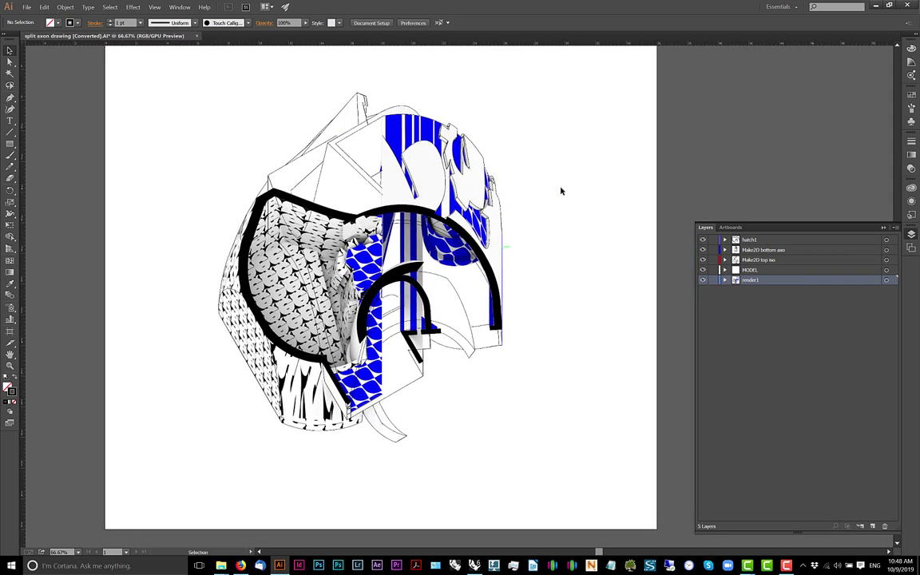
scroll(353, 157, "up", 2, "alt")
scroll(357, 154, "down", 1, "alt")
left_click_drag(390, 139, 402, 99)
scroll(401, 110, "down", 2, "alt")
scroll(496, 133, "up", 1, "alt")
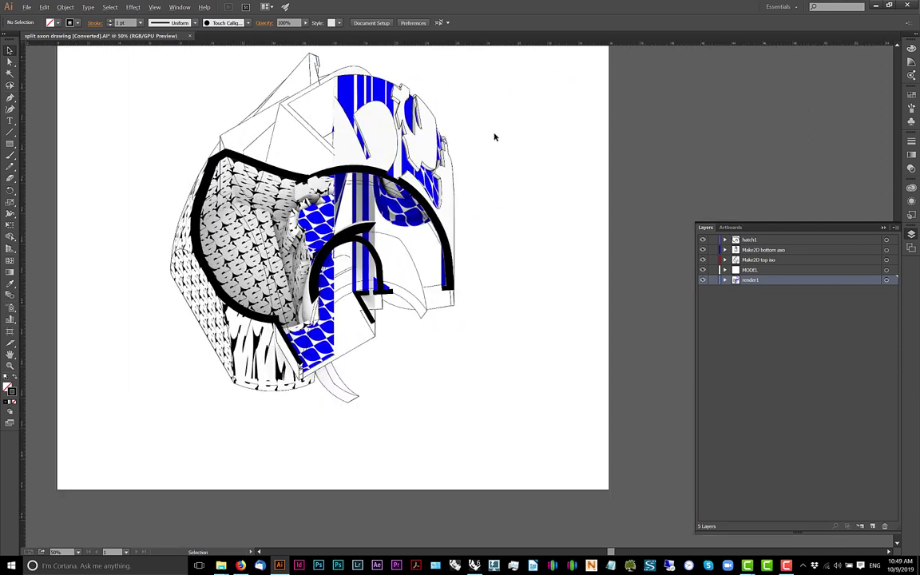
left_click_drag(494, 134, 504, 151)
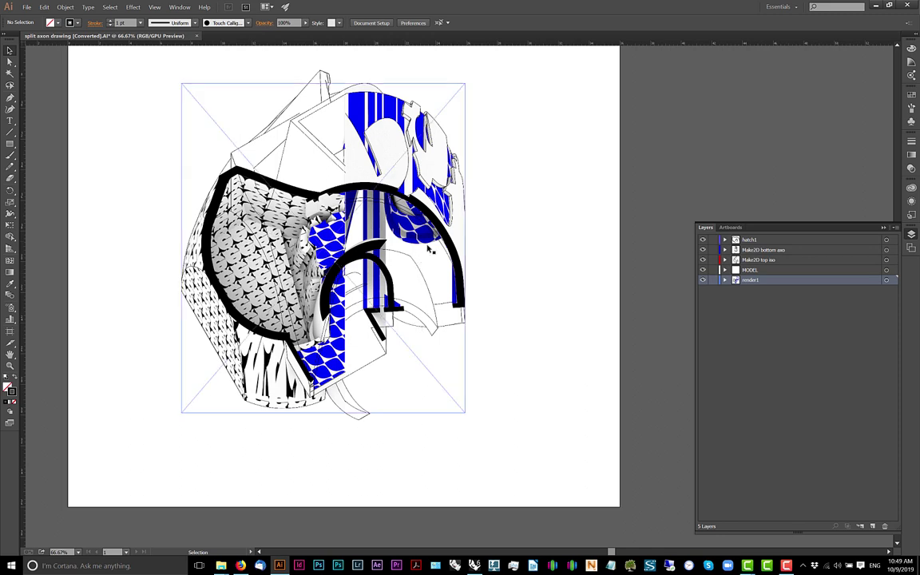
left_click_drag(397, 214, 397, 220)
scroll(381, 234, "up", 2, "alt")
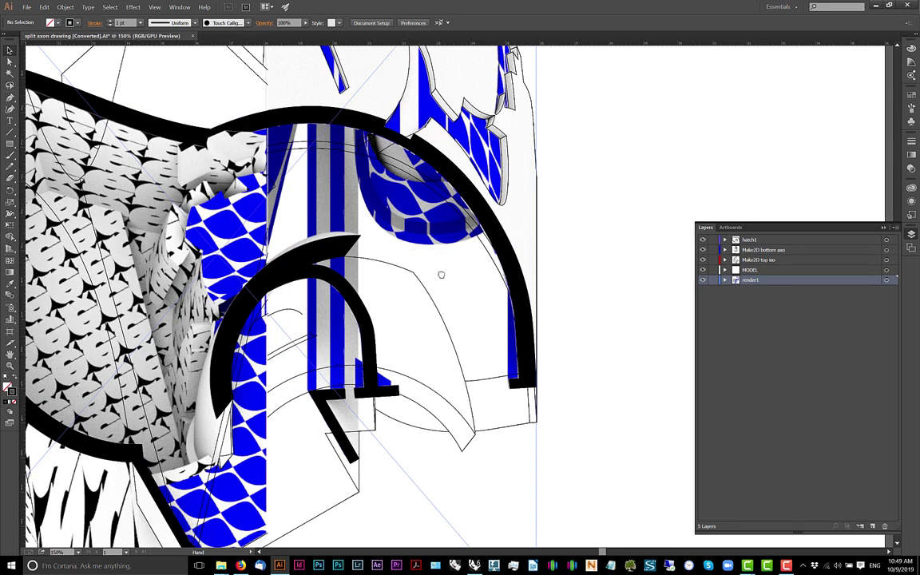
left_click_drag(443, 279, 452, 294)
left_click_drag(424, 222, 460, 227)
scroll(448, 174, "down", 3, "alt")
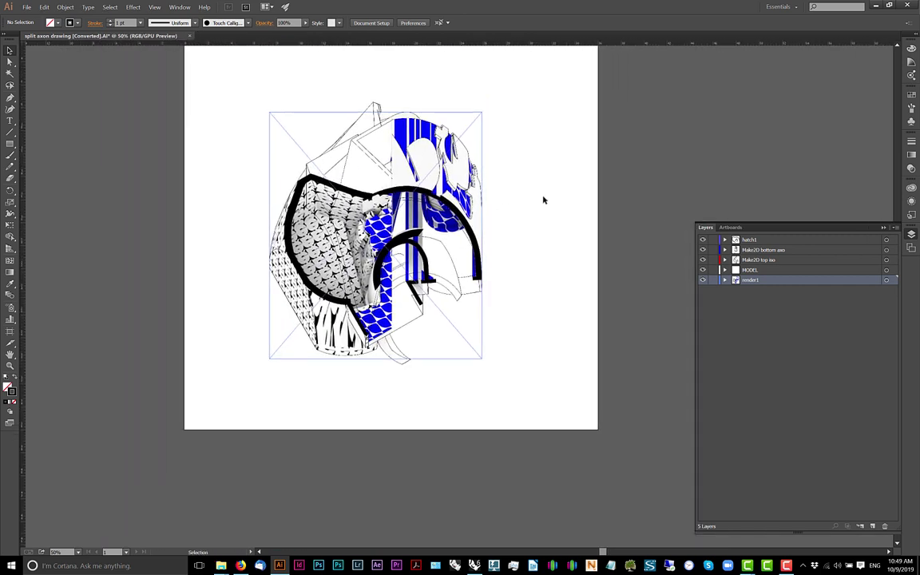
Reduce the opacity of the render1 layer to 34%
left_click(543, 200)
left_click(887, 280)
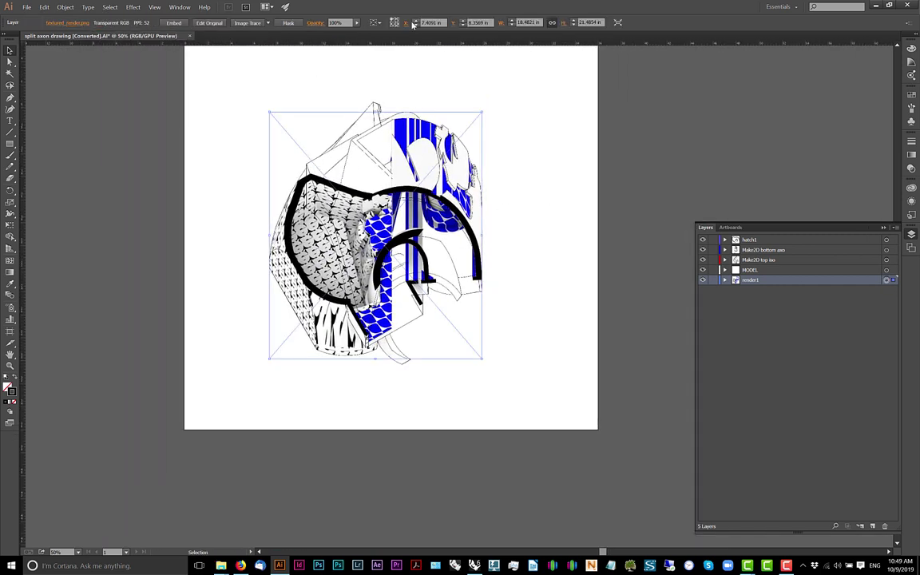
left_click_drag(342, 33, 327, 32)
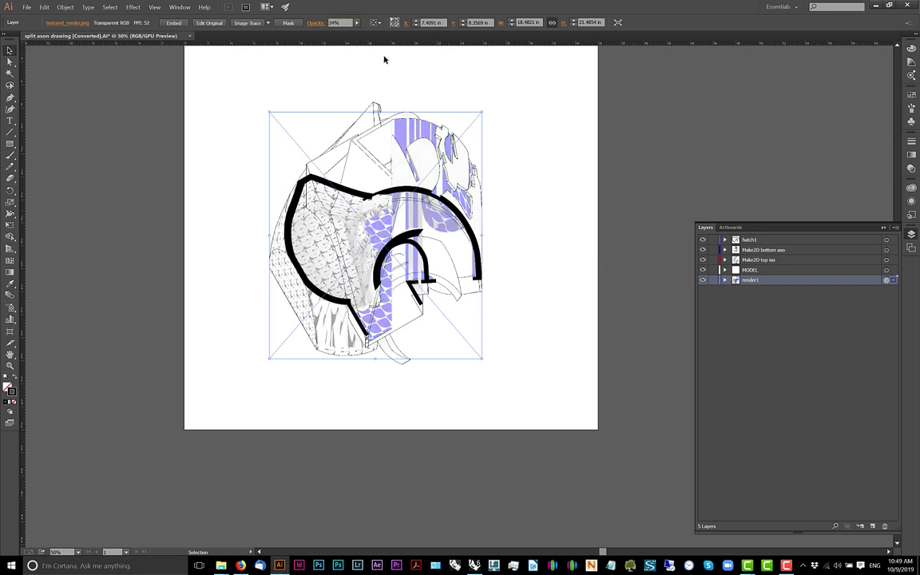
left_click(525, 113)
Set the stroke weight of all linework on the Make2D top iso and Make2D bottom axo layers to 2 pt
left_click(880, 261)
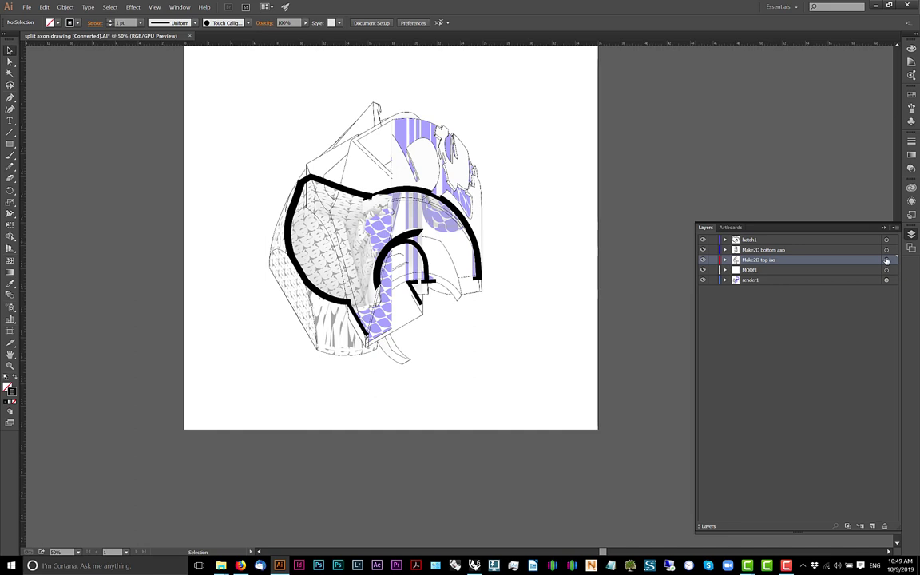
left_click(887, 260)
left_click(886, 250, "shift")
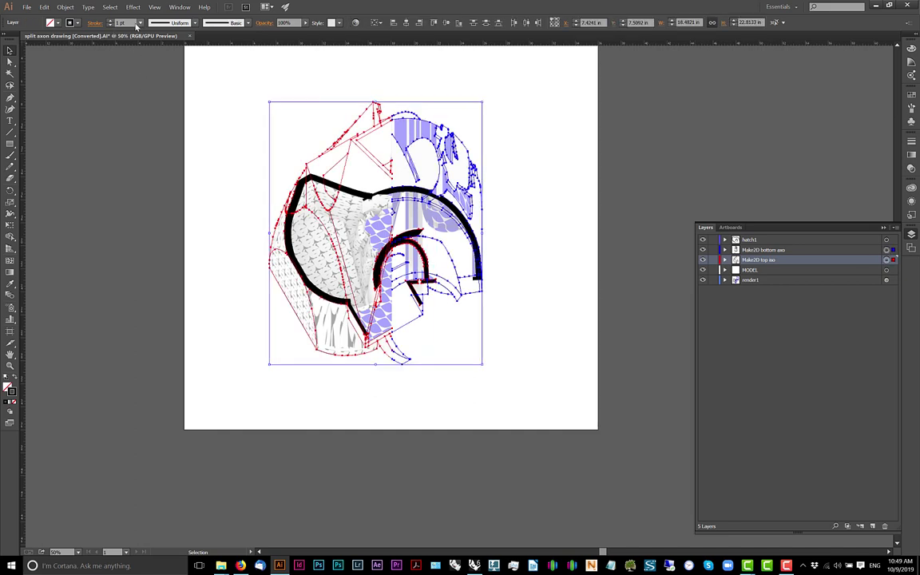
key("Tab")
left_click(155, 118)
scroll(405, 199, "up", 2, "alt")
left_click_drag(386, 191, 422, 225)
scroll(312, 182, "down", 2, "alt")
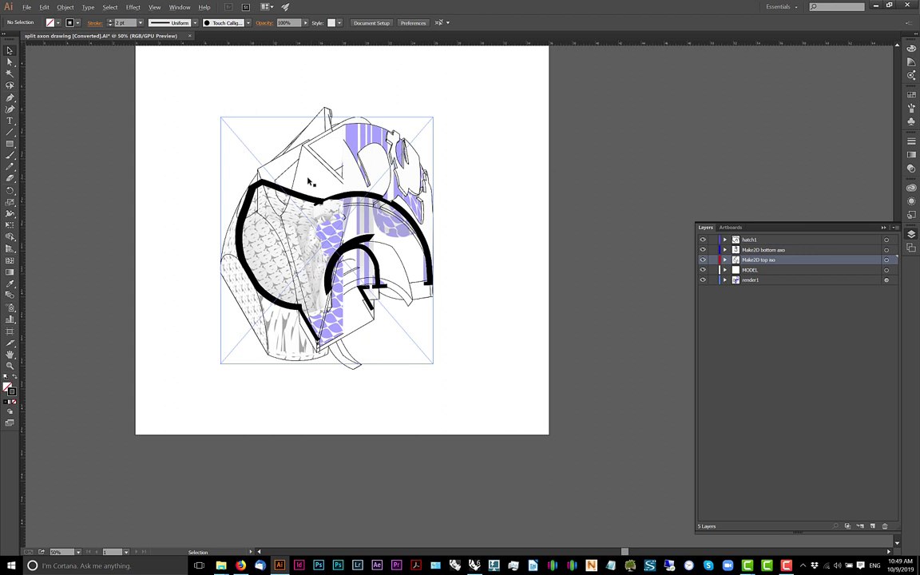
Set the opacity of the render1 layer to 75%
left_click(263, 216)
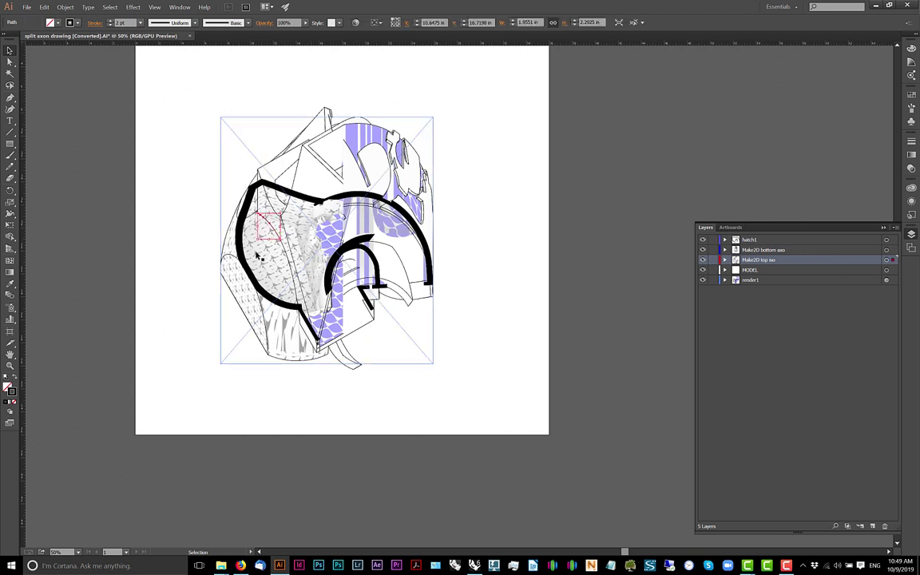
left_click(258, 253)
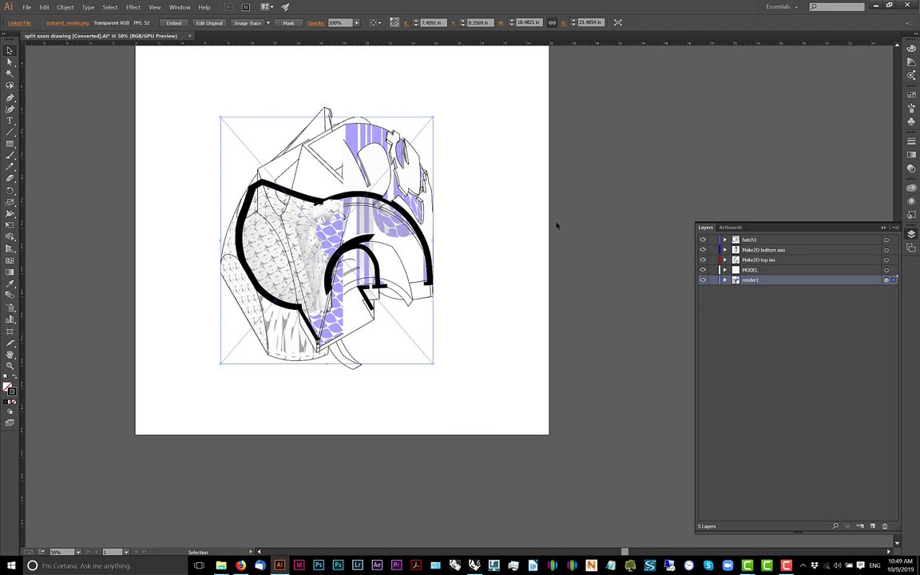
left_click(672, 288)
left_click(885, 280)
left_click(338, 22)
type("75")
key("Return")
Switch to the Rhino Render window to check the progress of the untextured render, and return to the Illustrator drawing
key("alt+Tab")
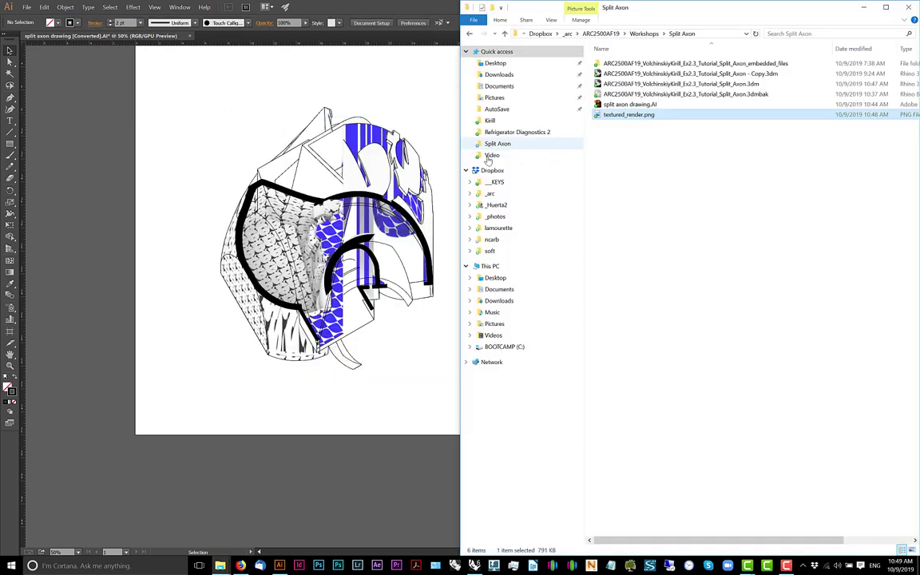
key("alt+Tab")
left_click(478, 222)
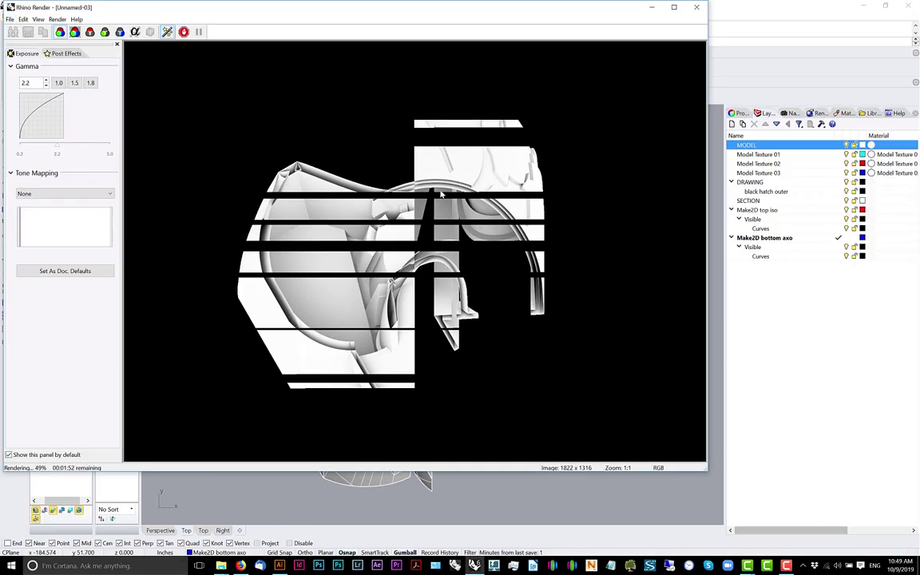
key("alt+Tab")
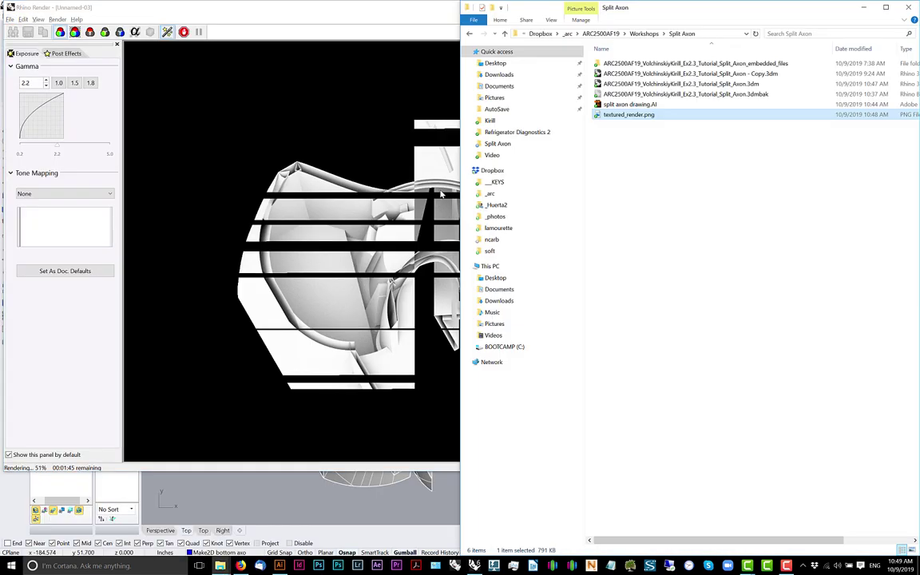
key("alt+Tab")
left_click(440, 193)
Try a different fill colour on all section shapes of the hatch1 layer and undo it
scroll(347, 257, "up", 4, "alt")
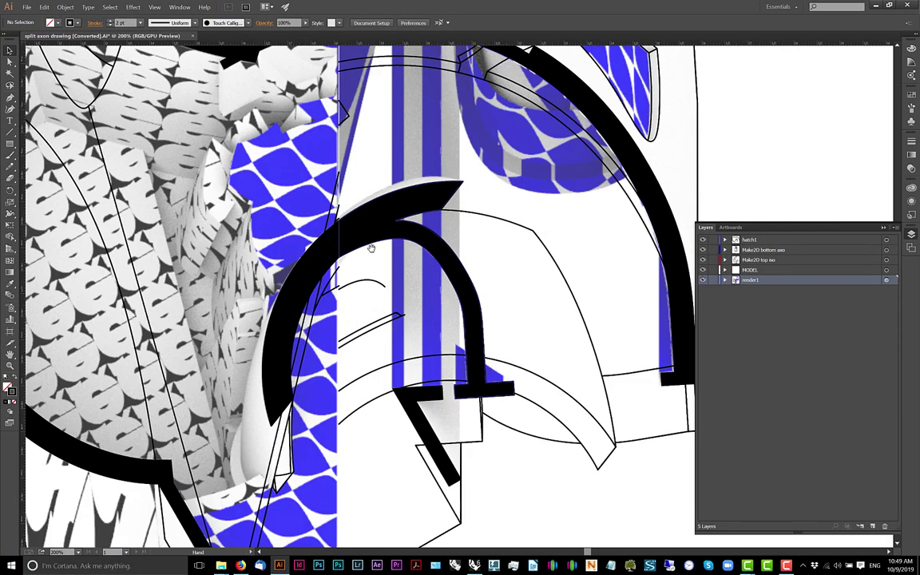
left_click(773, 251)
left_click(779, 239)
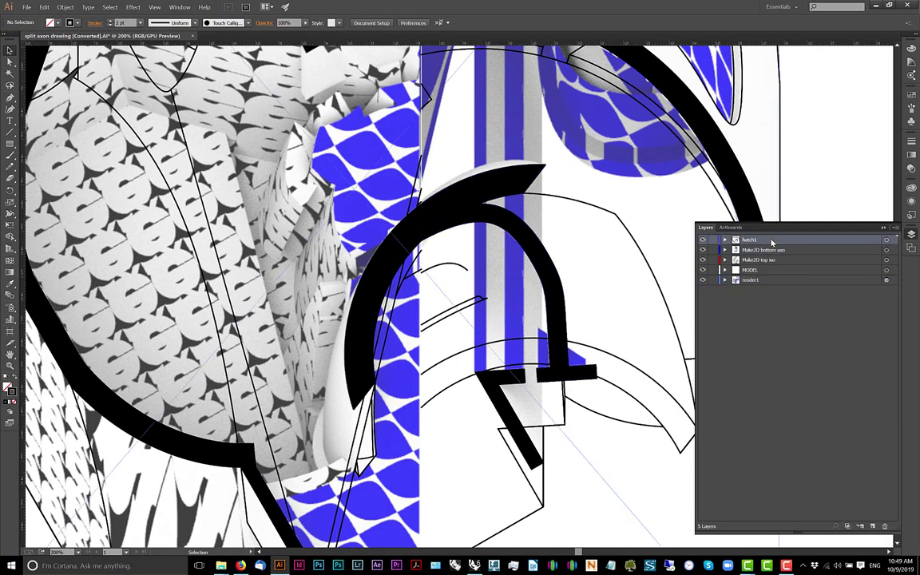
left_click(888, 242)
key("ctrl+minus")
key("ctrl+minus")
key("ctrl+minus")
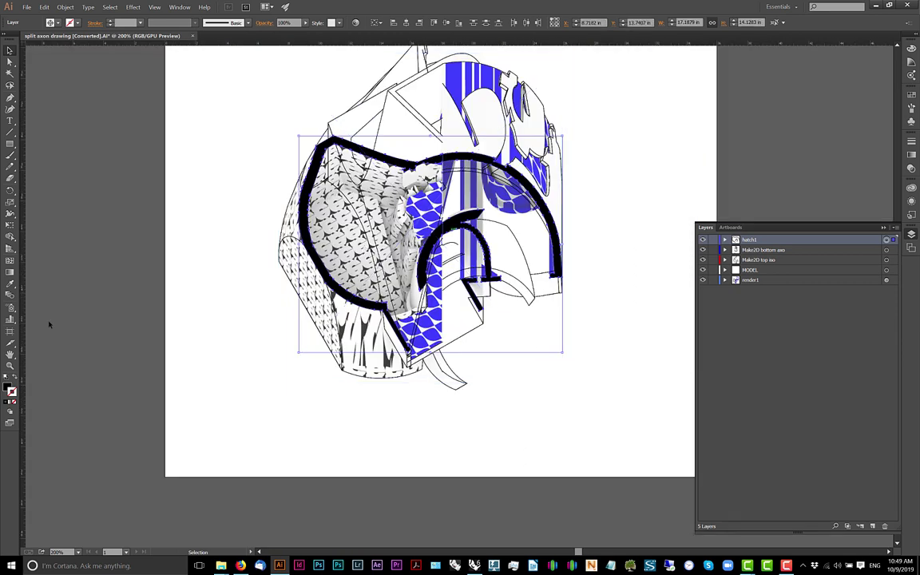
double_click(6, 388)
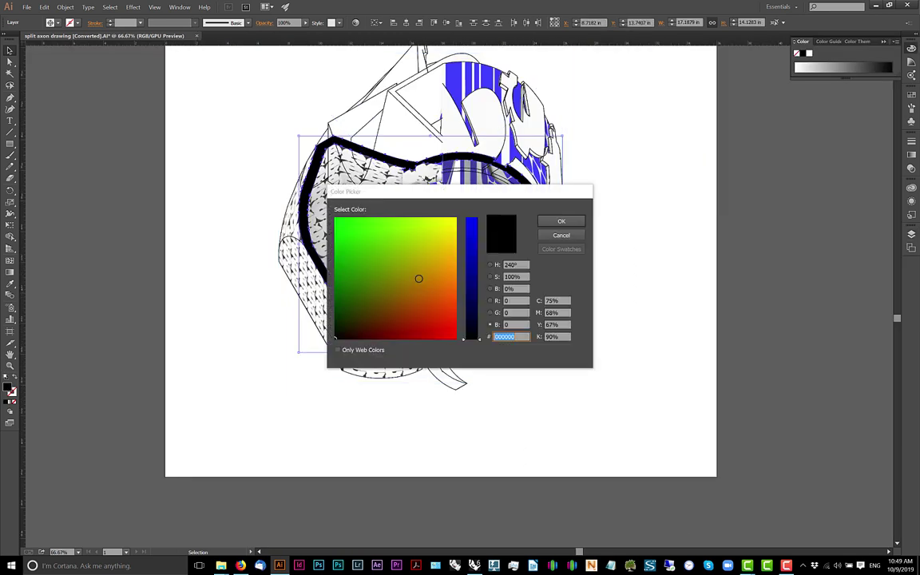
left_click_drag(430, 257, 472, 217)
left_click(562, 221)
left_click(637, 164)
left_click_drag(625, 156, 565, 222)
scroll(583, 209, "down", 1, "alt")
key("ctrl+z")
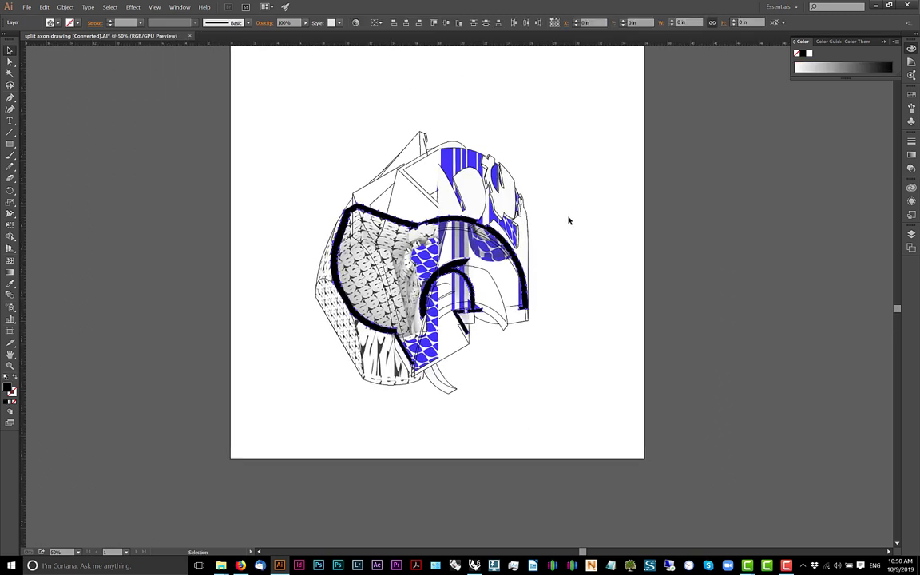
Change the fill of all section shapes on the hatch1 layer to pure blue, 0000ff
left_click(911, 233)
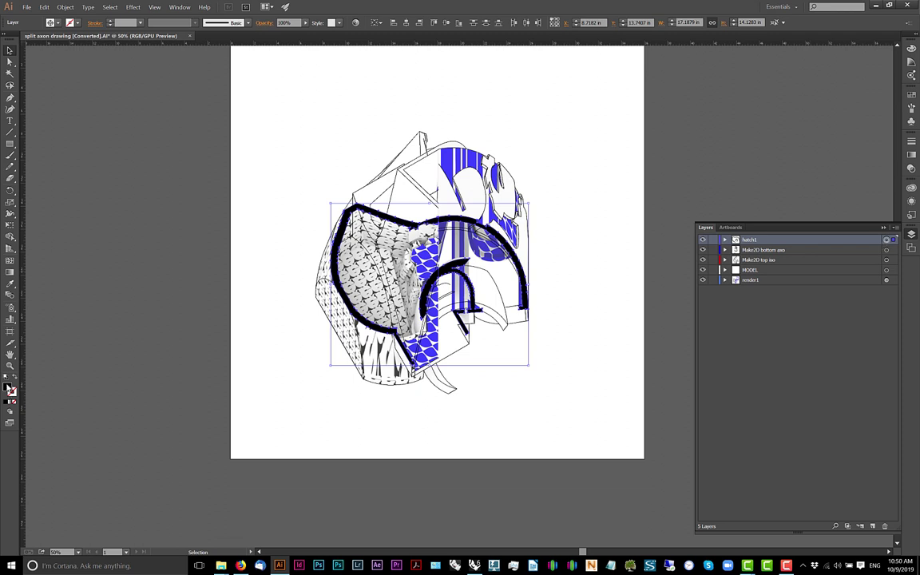
double_click(9, 388)
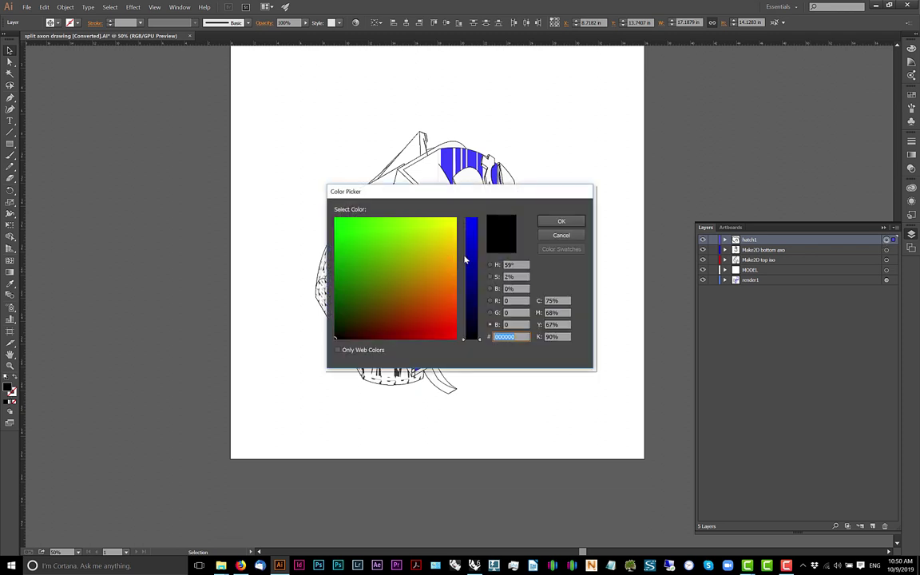
mouse_move(424, 280)
left_mouse_down()
mouse_move(470, 208)
mouse_move(295, 334)
mouse_move(244, 285)
left_mouse_up()
left_click_drag(104, 411, 89, 421)
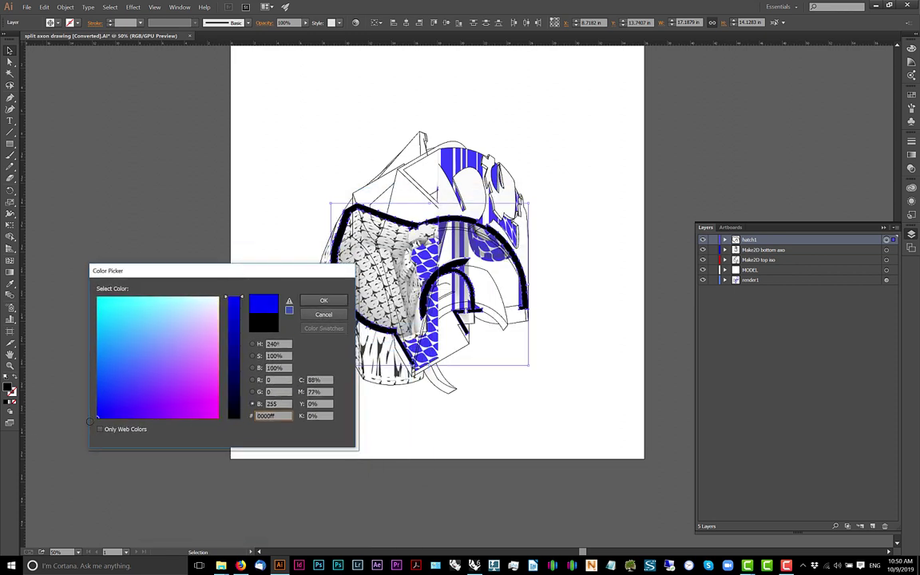
left_click(323, 300)
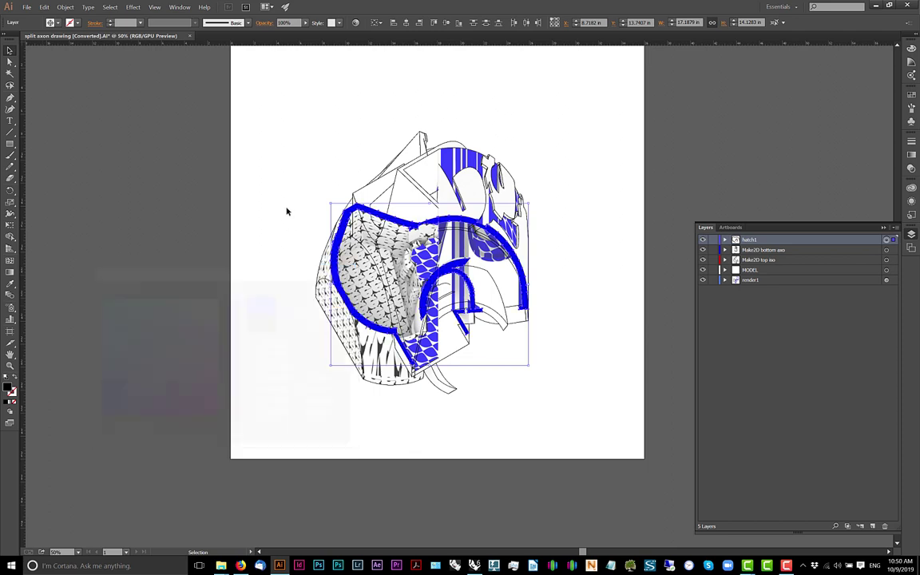
left_click(555, 323)
Create a layer named hatch2 and move the section shapes of the drawing's right half onto it
scroll(556, 322, "up", 1, "alt")
left_click_drag(581, 224, 594, 255)
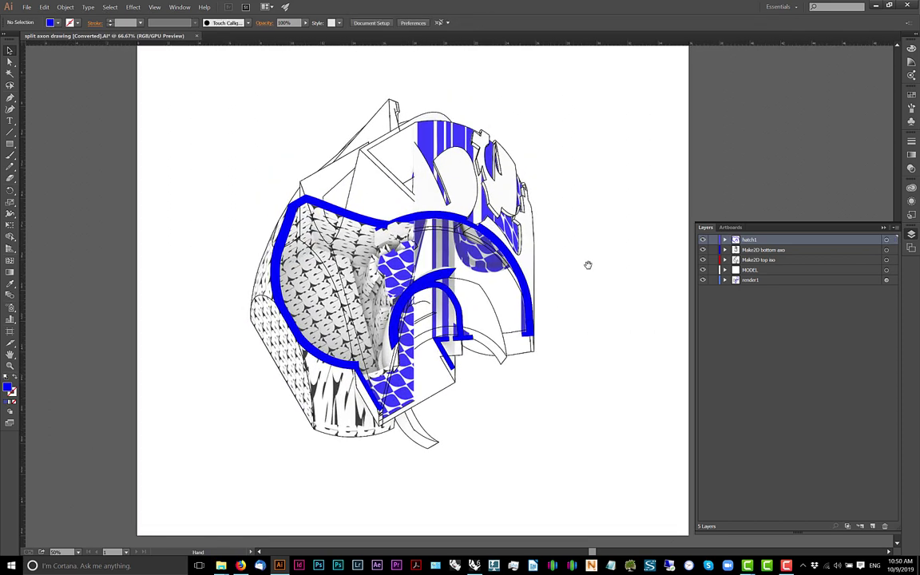
key("ctrl+equal")
key("ctrl+equal")
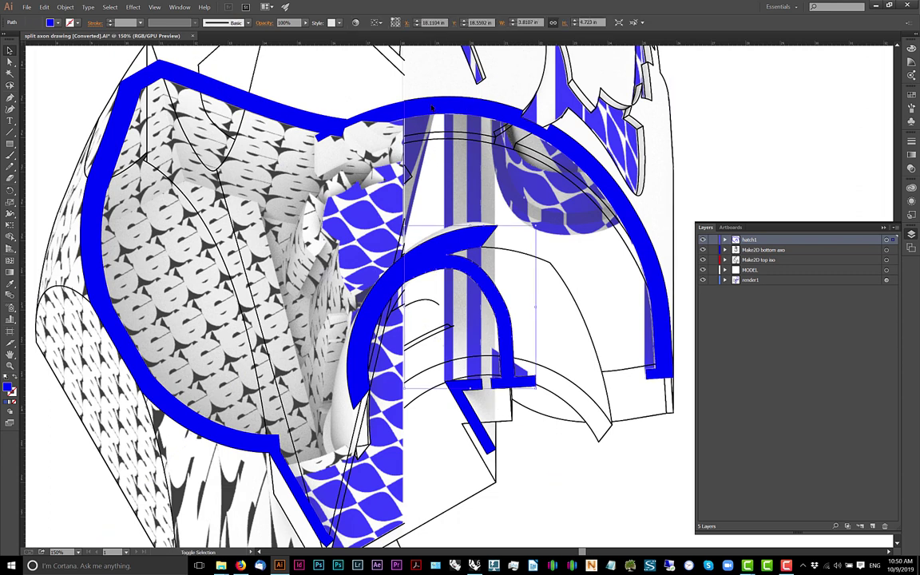
left_click(637, 260)
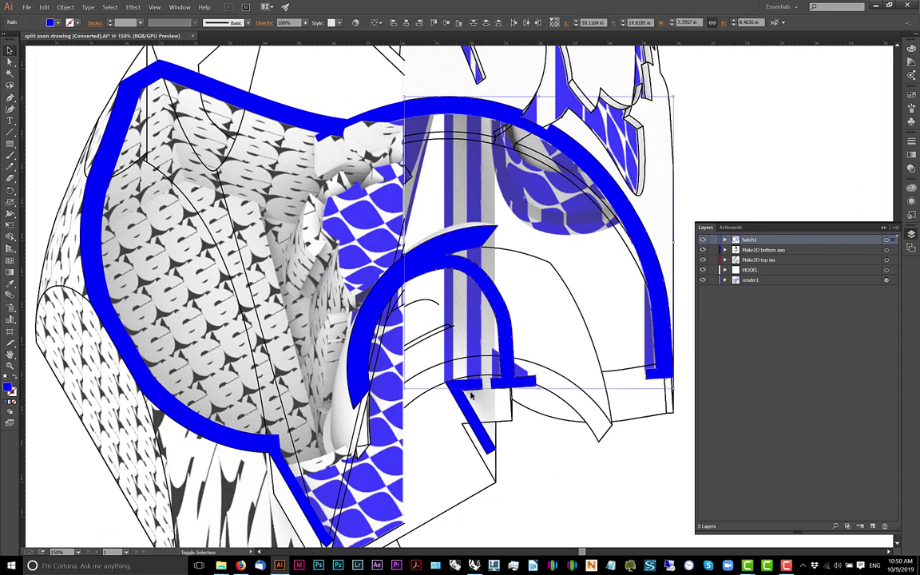
left_click(490, 389, "shift")
left_click(874, 525)
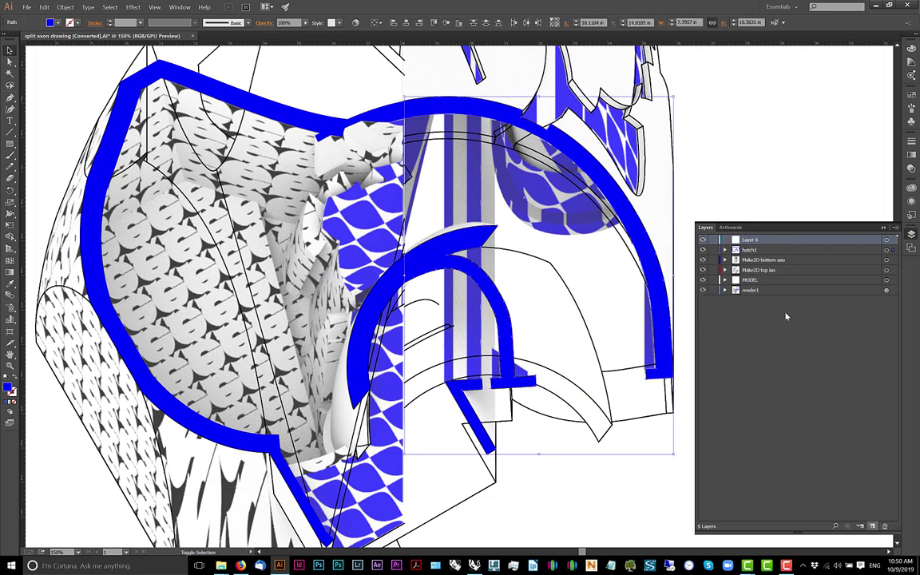
double_click(750, 240)
key("Return")
left_click_drag(892, 242, 893, 239)
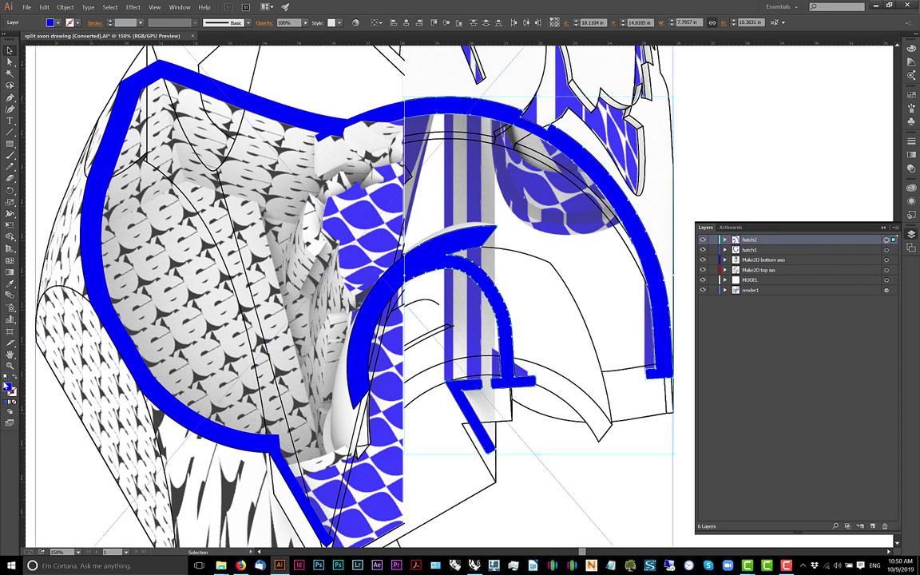
Change the fill of all section shapes on the hatch2 layer to black, 000000
double_click(7, 389)
mouse_move(193, 364)
left_mouse_down()
mouse_move(239, 428)
mouse_move(237, 416)
mouse_move(81, 433)
left_mouse_up()
left_click(253, 367)
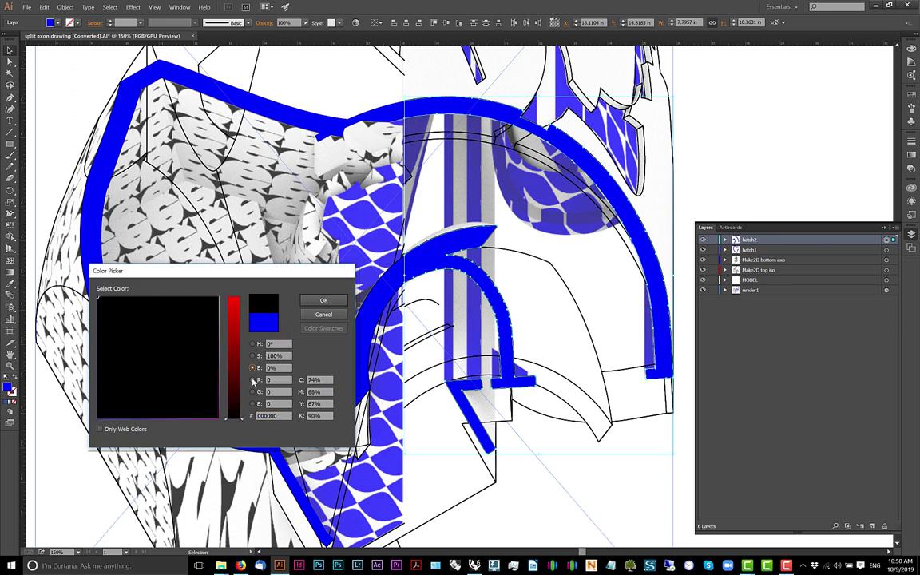
left_click(252, 380)
left_click(331, 303)
scroll(359, 283, "down", 2, "alt")
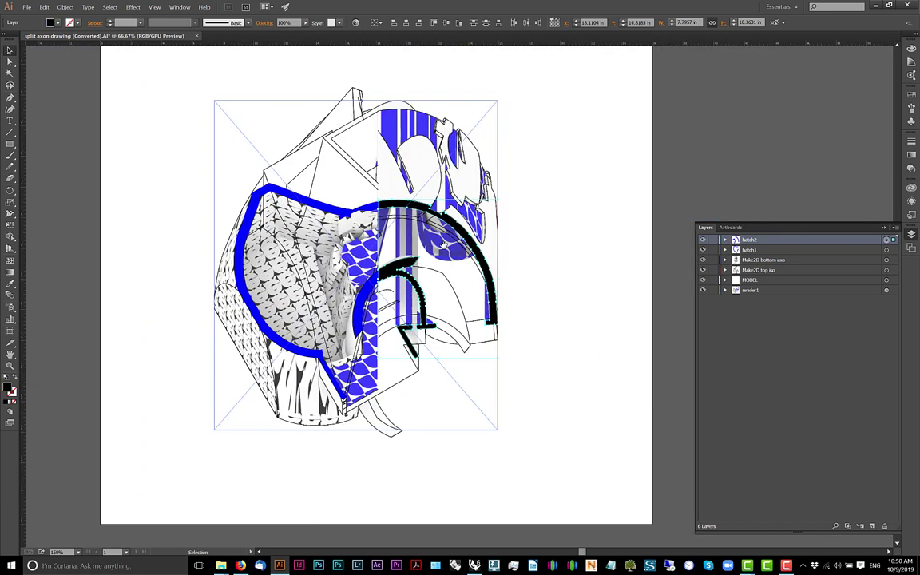
left_click(505, 250)
Set the opacity of the render1 layer to 100%
left_click_drag(568, 234, 467, 263)
scroll(505, 250, "down", 2, "alt")
key("alt+Tab")
left_click(360, 286)
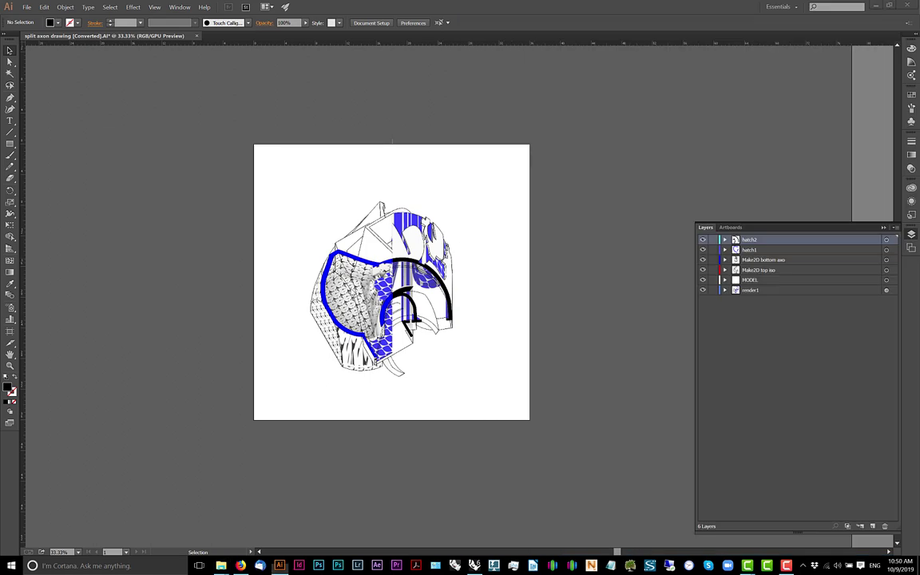
left_click(352, 291)
left_click(366, 304)
left_click(885, 290)
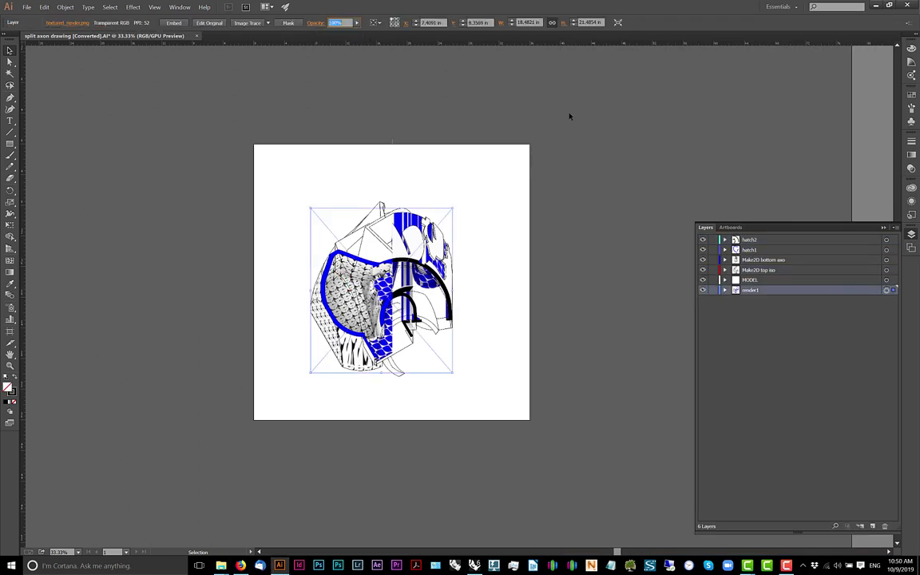
Switch to the Rhino Render window and save the untextured render as a PNG named blank_render2 in the Split Axon folder
key("alt+Tab")
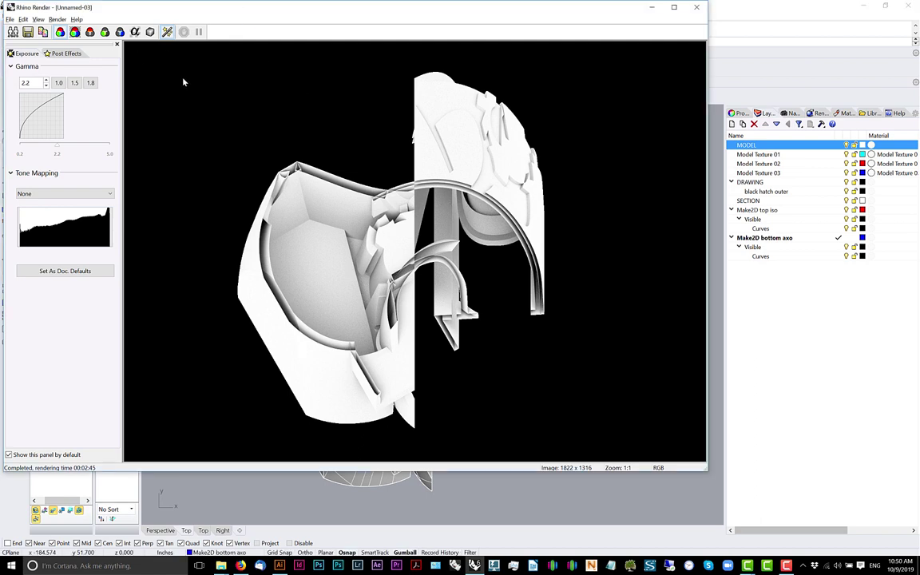
left_click(11, 19)
left_click(27, 53)
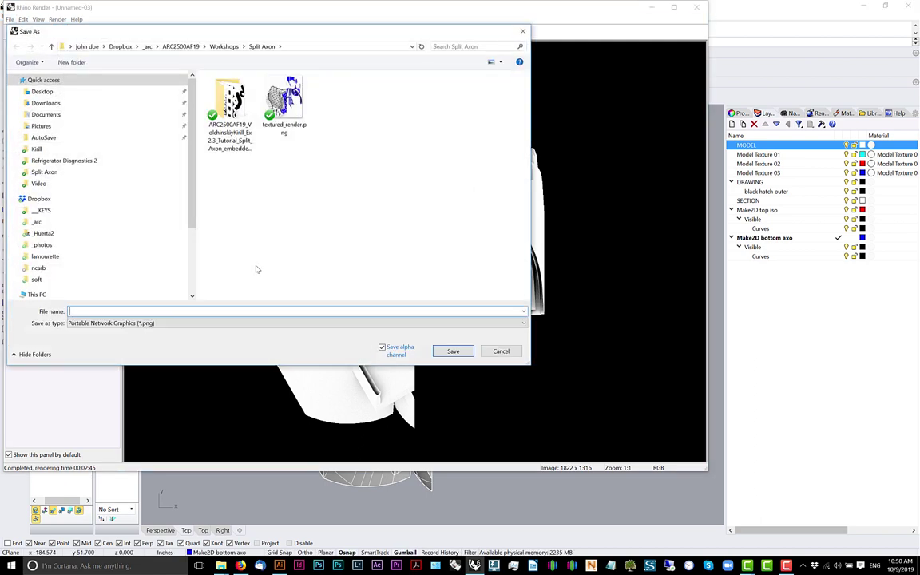
type("blank_render2")
key("Return")
key("alt+Tab")
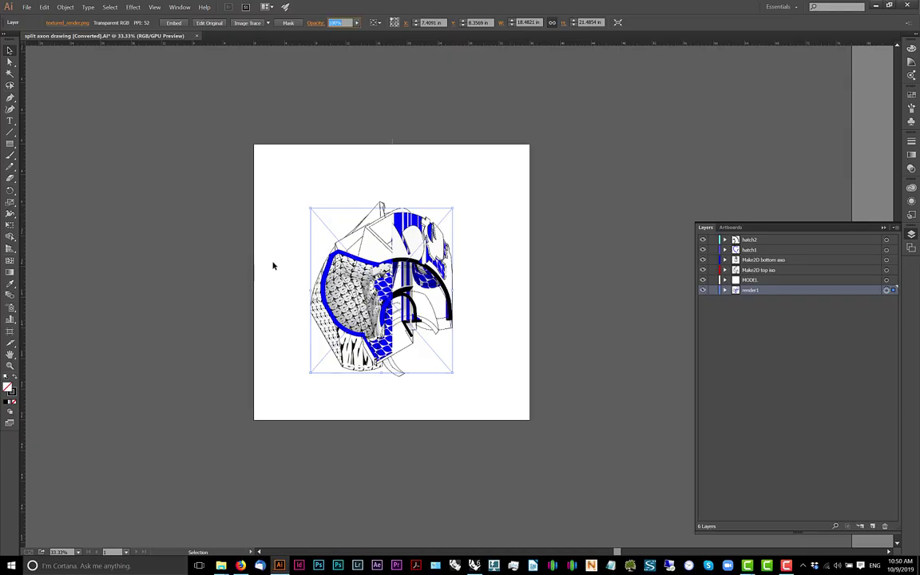
Open blank_render2.png from the Split Axon folder with Adobe Photoshop CC 2017
key("alt+Tab")
key("Tab")
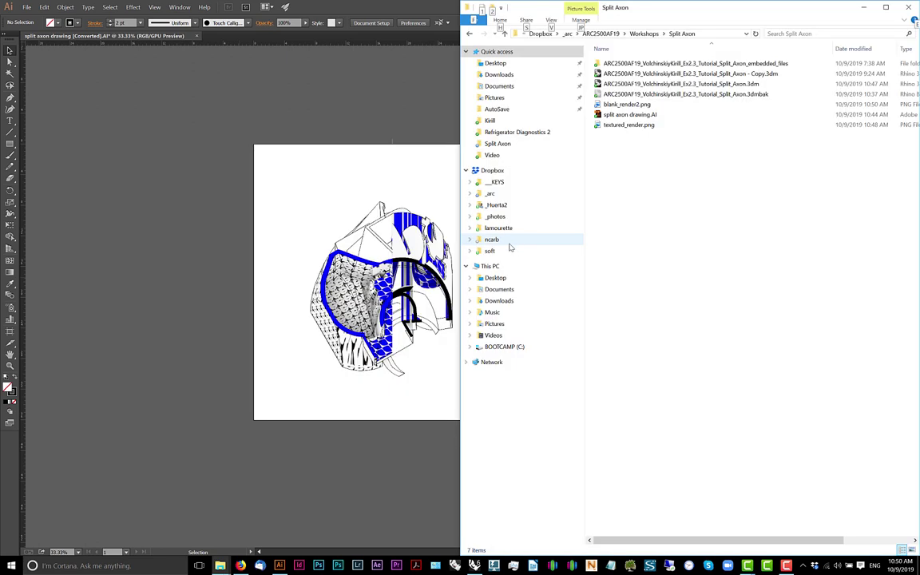
right_click(644, 105)
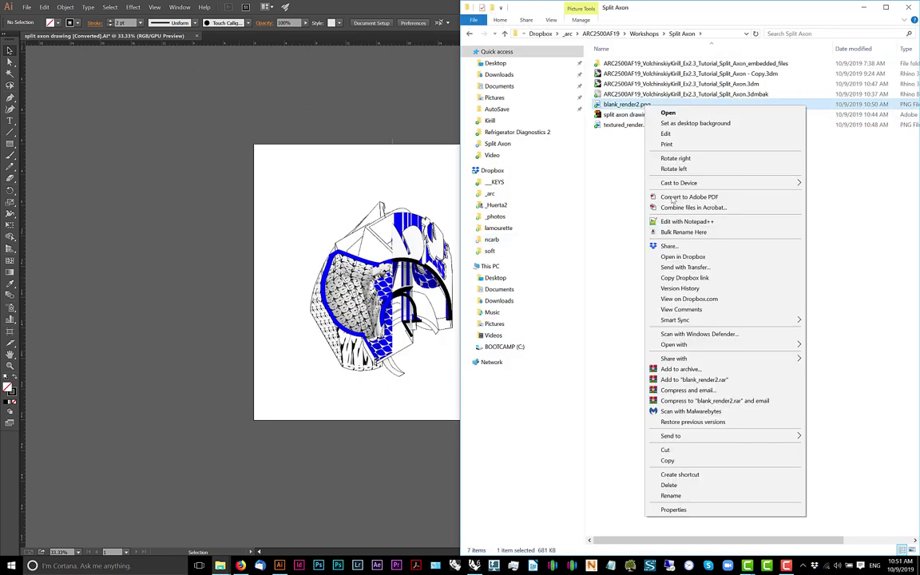
mouse_move(685, 345)
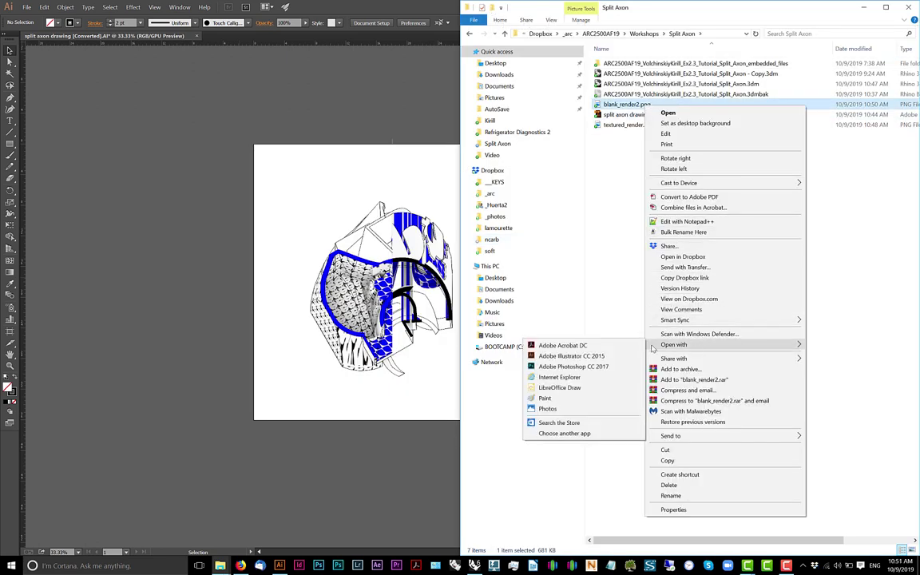
left_click(572, 366)
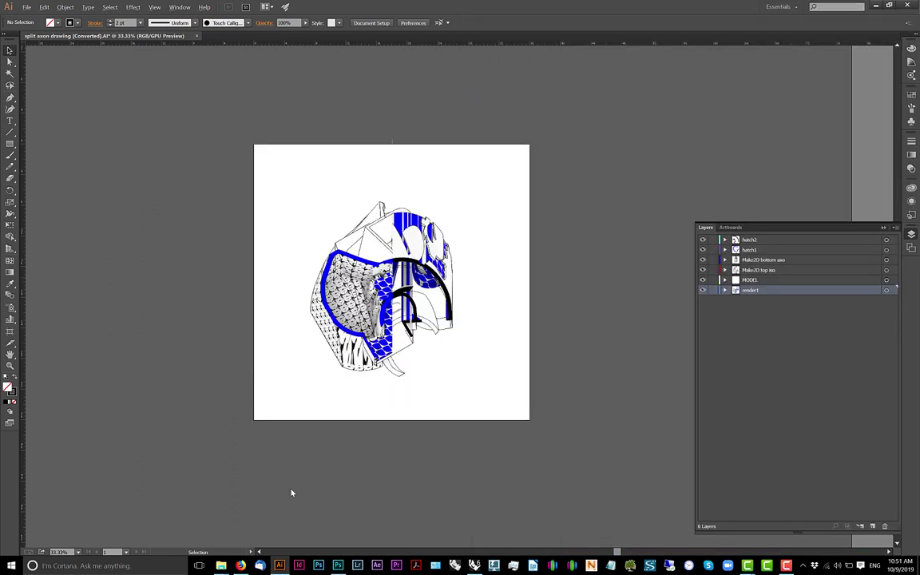
key("alt+Tab")
key("alt+Tab")
Save the Illustrator drawing as split axon drawing.AI, replacing the existing file
key("ctrl+shift+s")
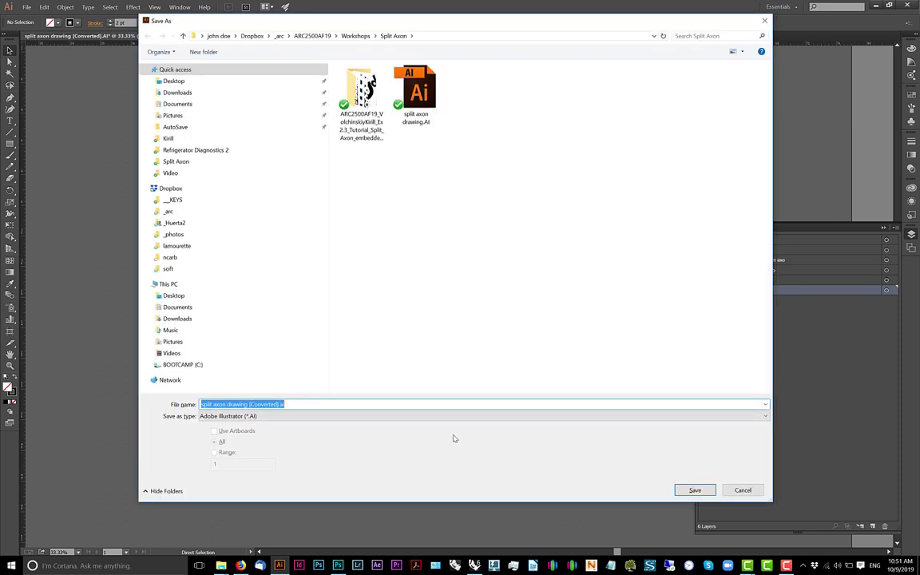
left_click(415, 94)
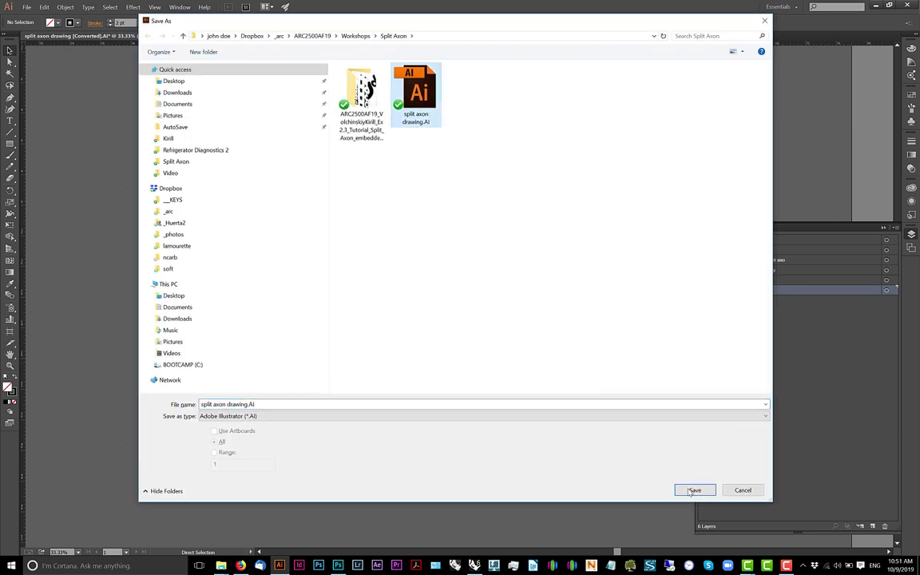
left_click(692, 490)
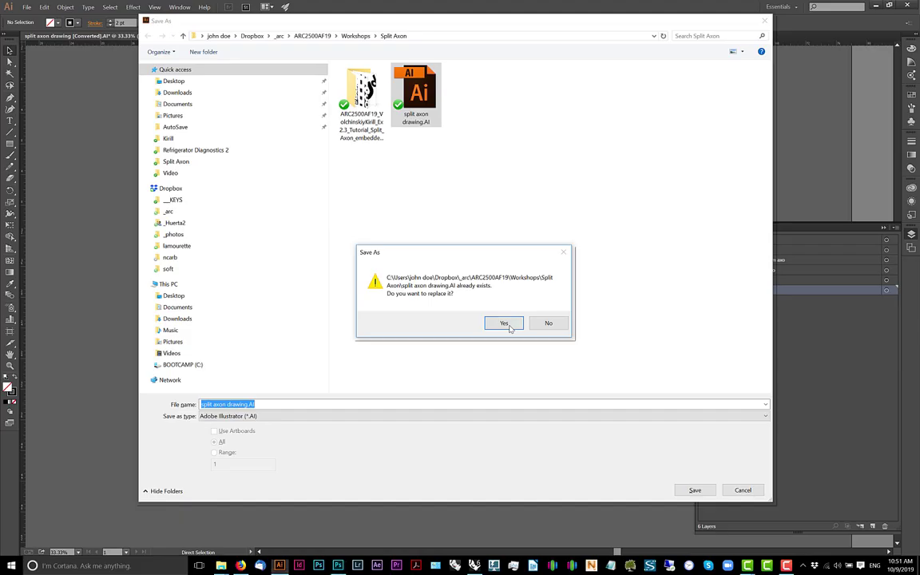
left_click(508, 324)
Switch to Photoshop, trim the empty margins around the render in blank_render2.png, and quit while saving the changes
key("alt+Tab")
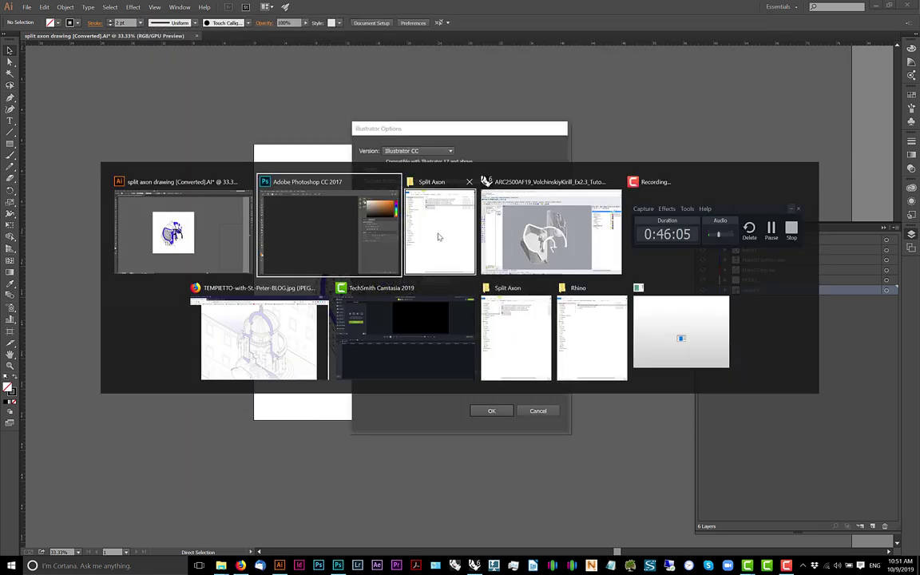
key("alt+Tab")
key("alt+Tab")
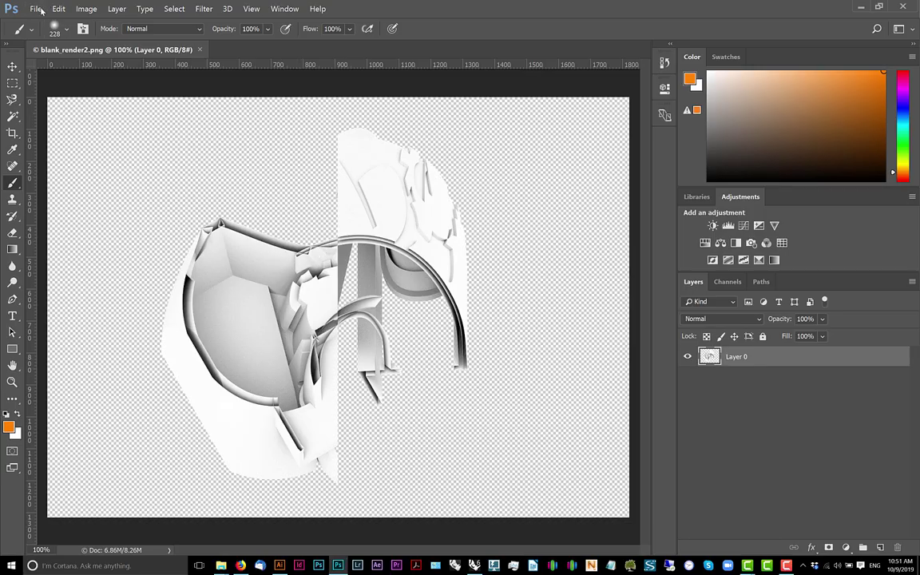
left_click(86, 9)
left_click(88, 114)
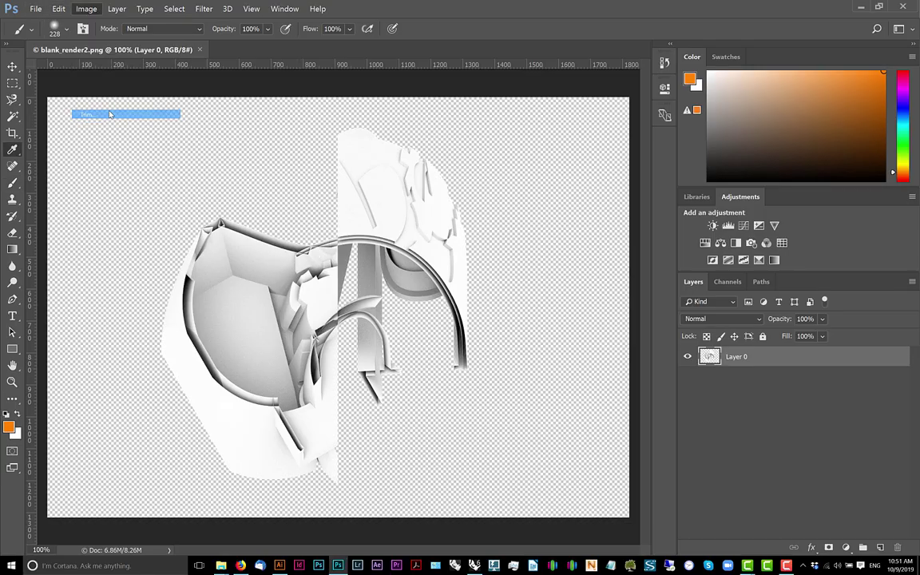
left_click(524, 165)
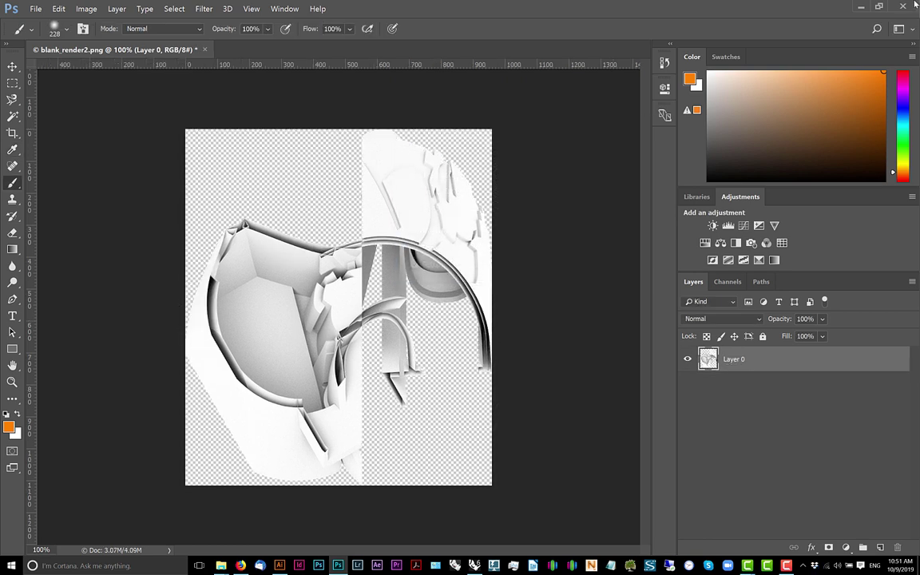
key("ctrl+q")
left_click(408, 217)
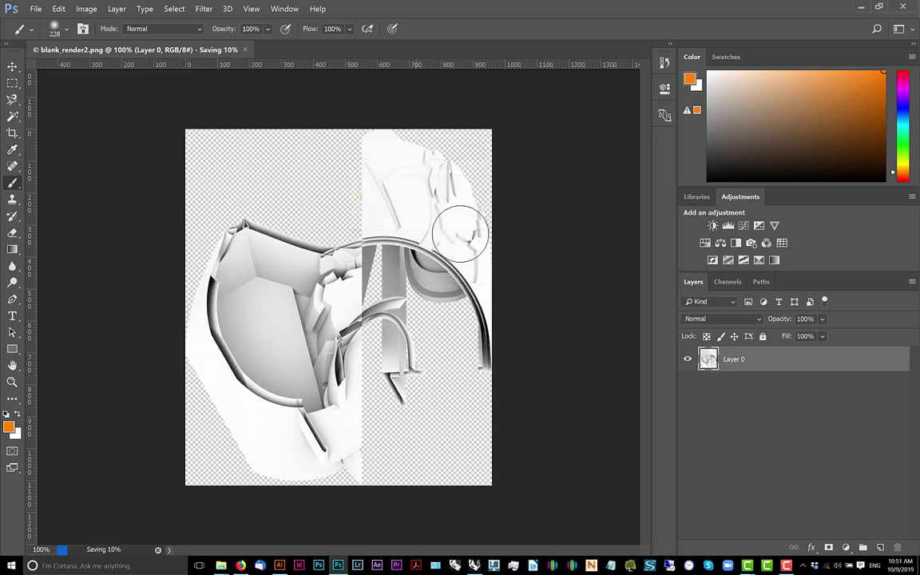
Return to the Illustrator drawing and duplicate the render1 layer
key("alt+Tab")
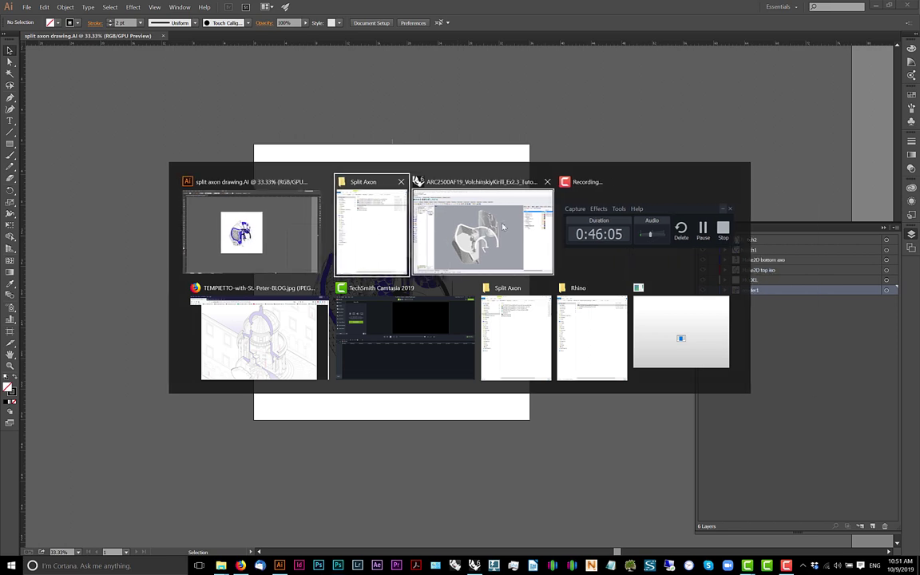
left_click(373, 227)
left_click(326, 194)
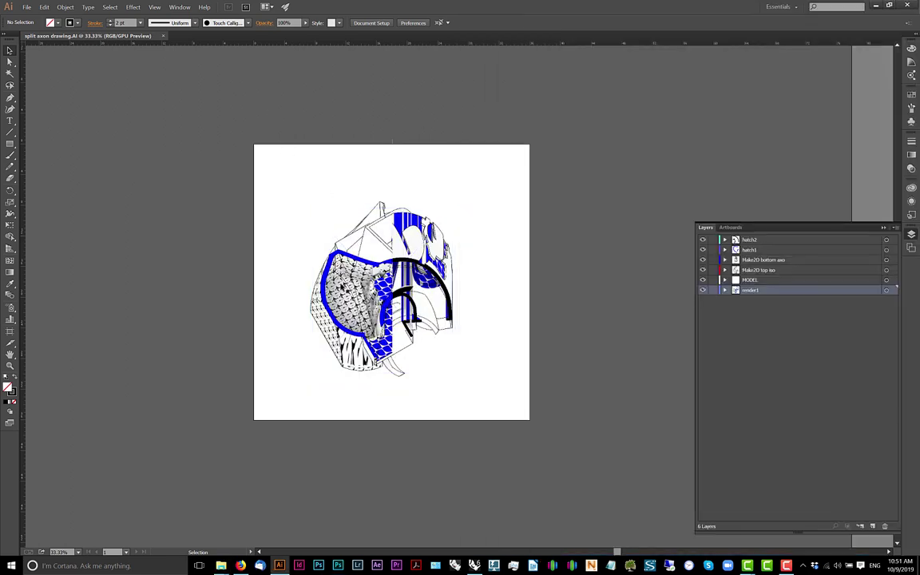
left_click(312, 262)
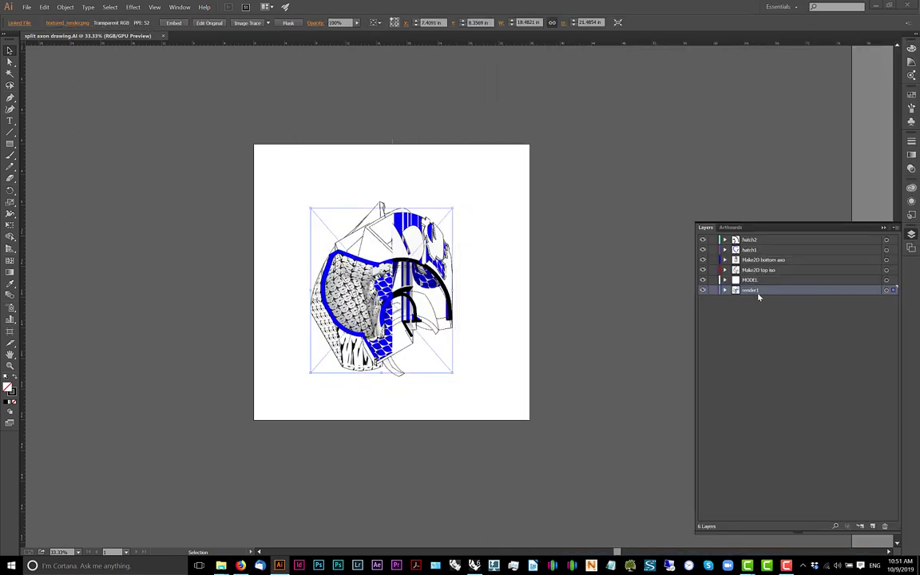
left_click(895, 229)
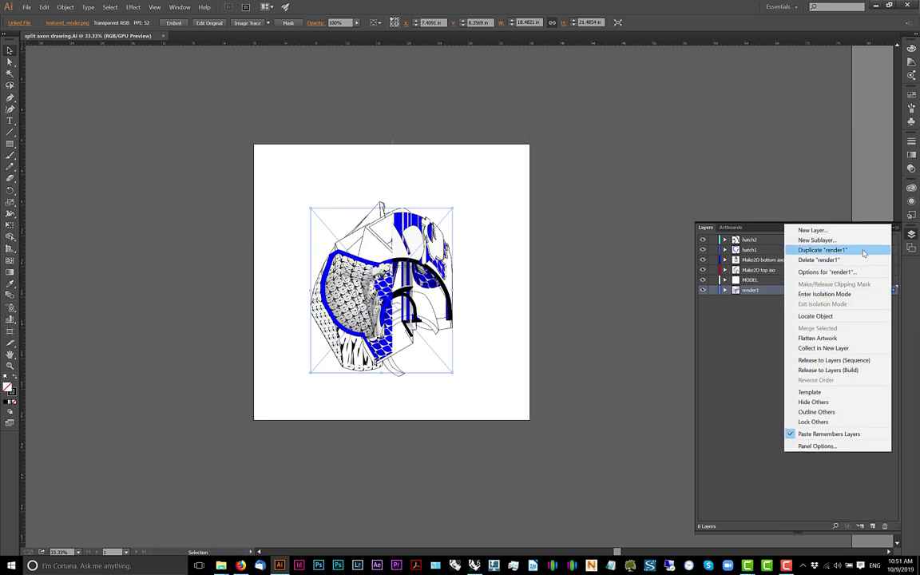
left_click(769, 248)
Relink the linked image on the render1 copy layer to blank_render2.png
left_click(725, 290)
left_click(761, 300)
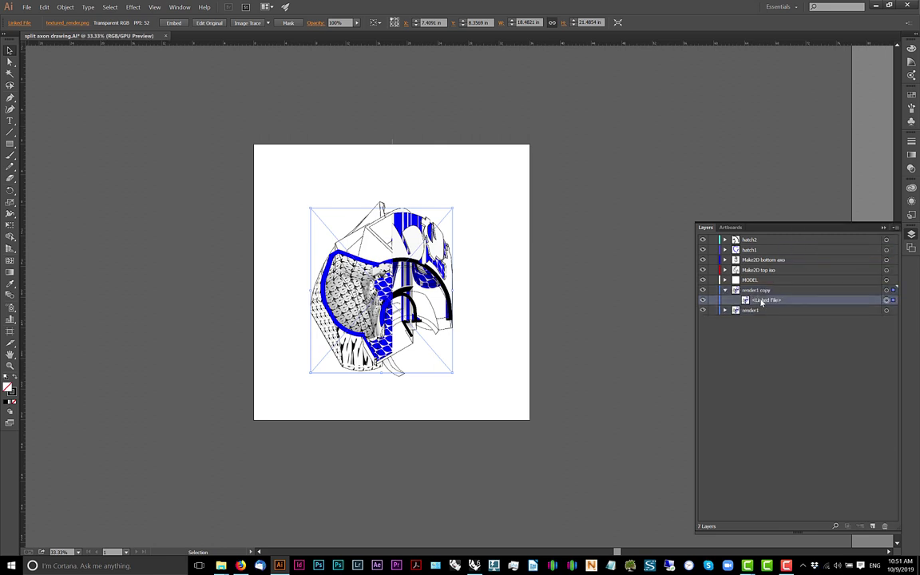
left_click(63, 24)
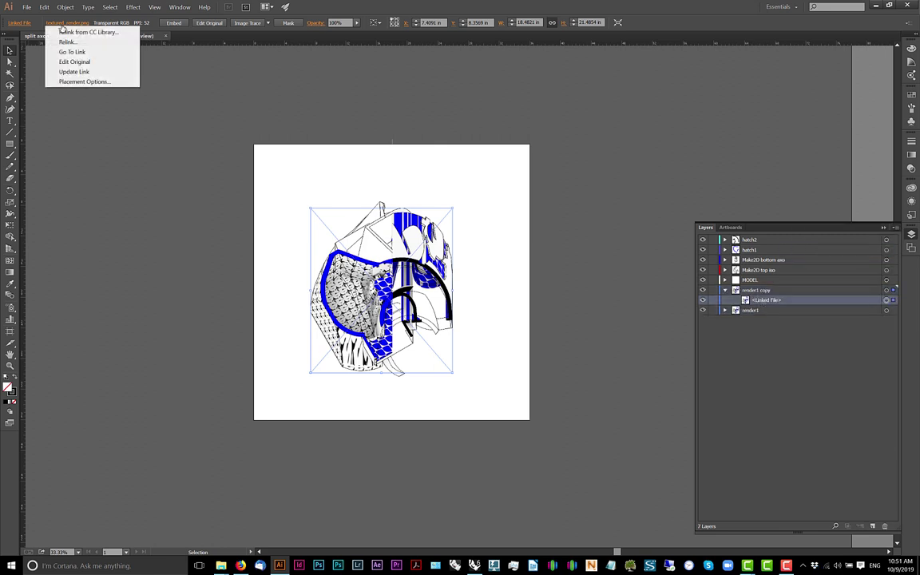
left_click(76, 41)
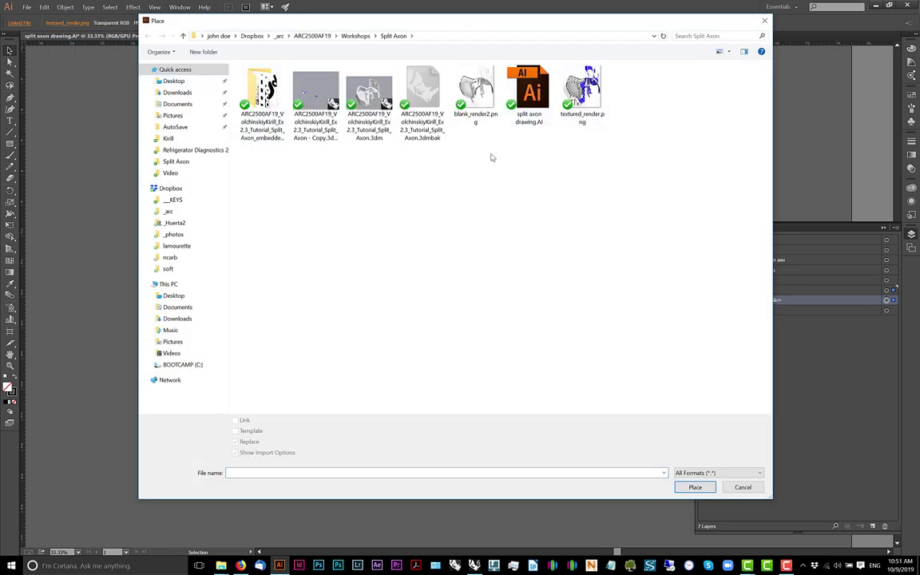
left_click(475, 98)
double_click(474, 101)
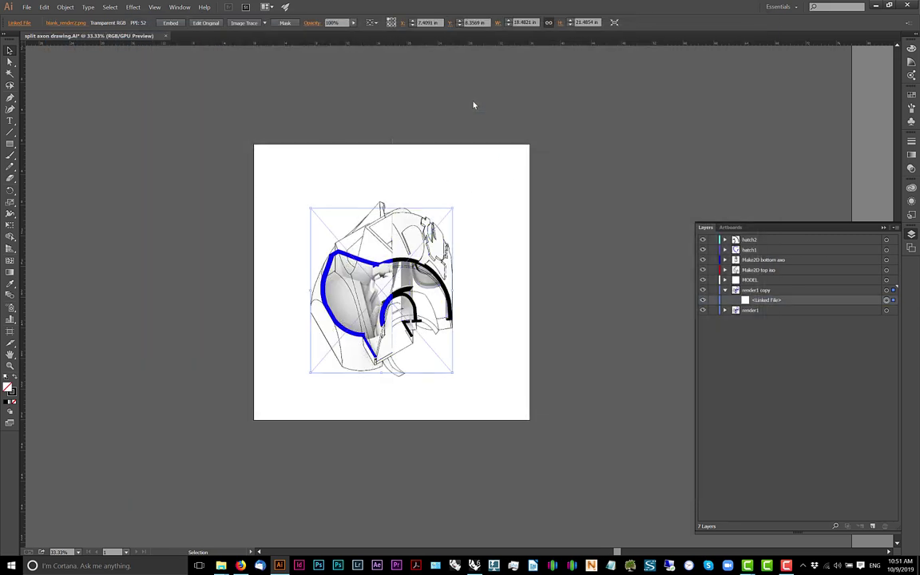
Change the blending mode of the render1 copy layer so the blank render's shading overlays the textured render
left_click(114, 247)
key("ctrl+equal")
key("ctrl+equal")
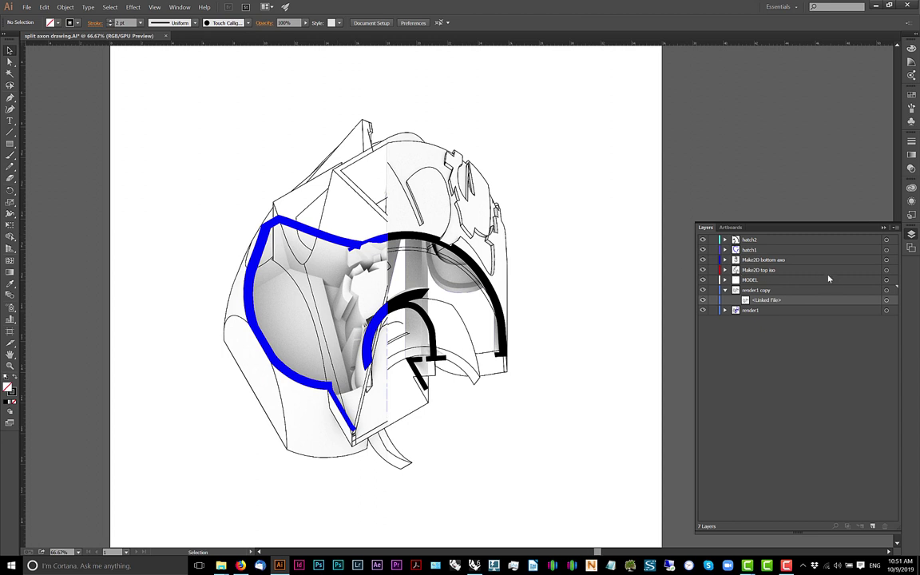
left_click(886, 299)
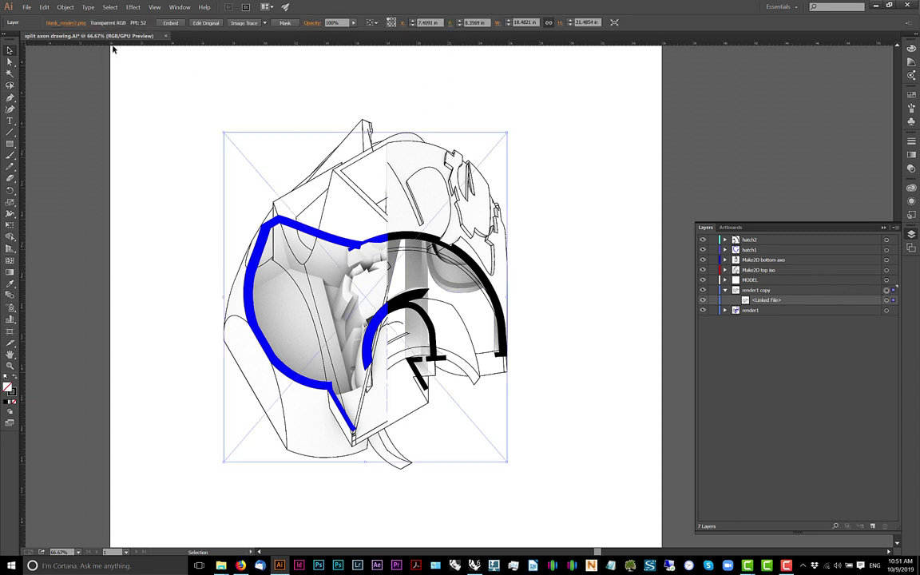
left_click(312, 23)
left_click(251, 38)
left_click(233, 73)
left_click(151, 107)
left_click(150, 107)
left_click(892, 300)
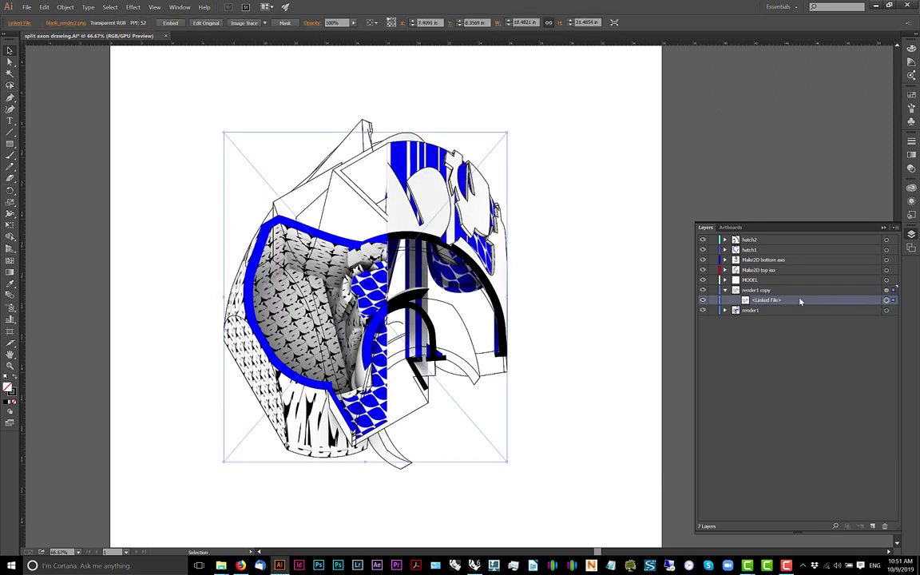
Switch to the Split Axon folder, open blank_render2.png in Photoshop, and return to the Illustrator drawing
left_click(754, 313)
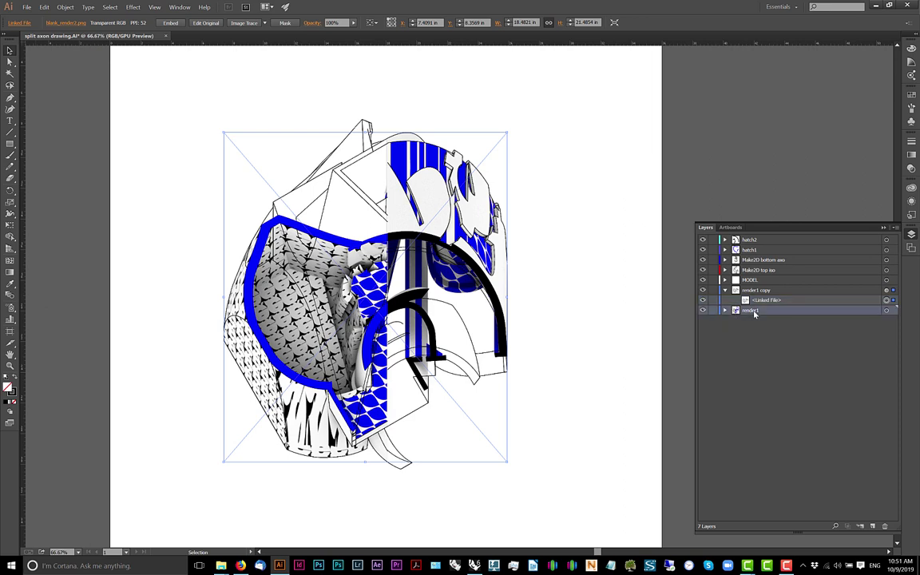
left_click(571, 186)
key("alt+Tab")
right_click(626, 106)
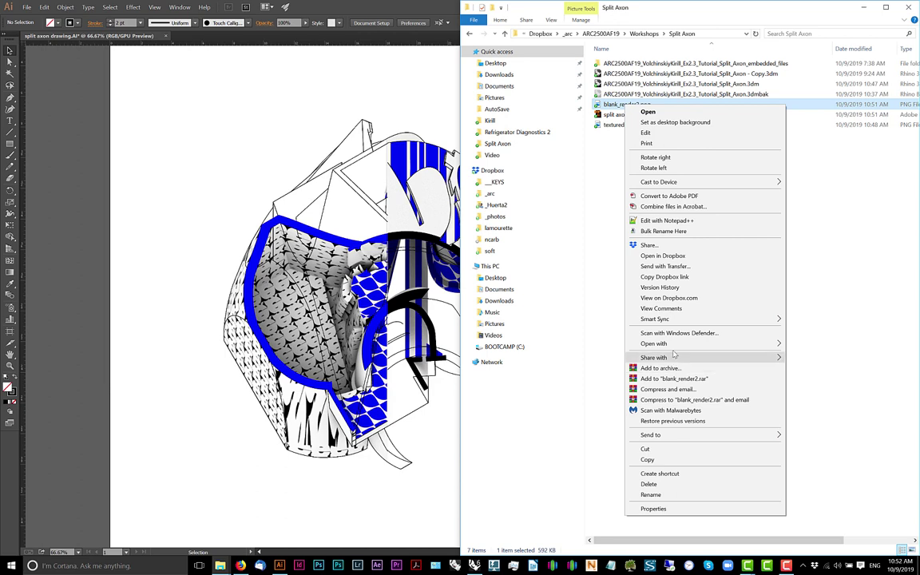
mouse_move(663, 343)
left_click(758, 366)
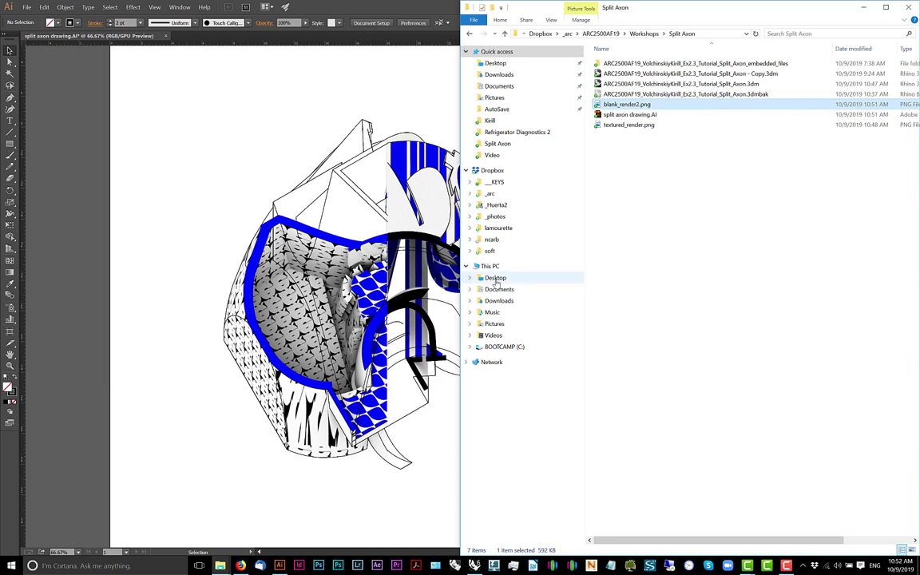
left_click(173, 300)
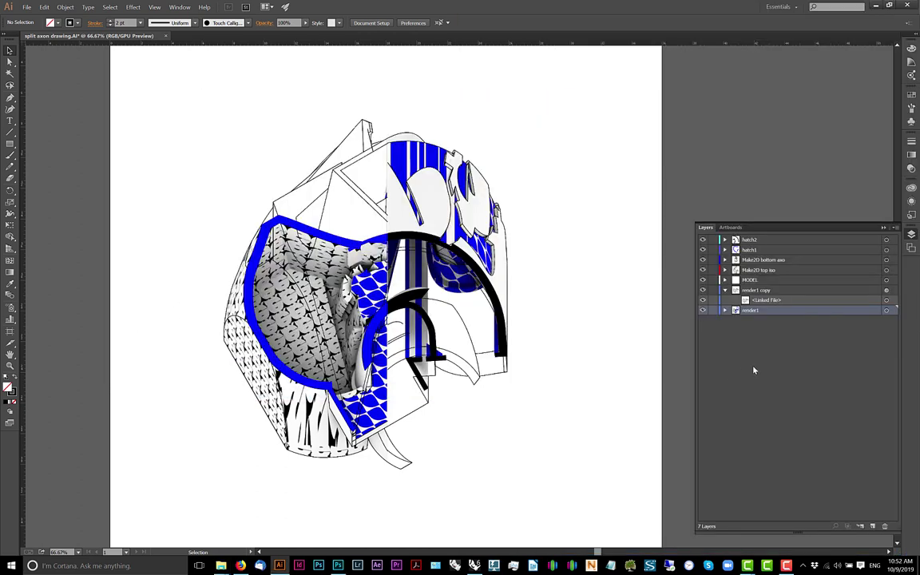
Move the render1 layer inside the render1 copy layer, directly below the linked blank render
mouse_move(752, 313)
left_mouse_down()
mouse_move(754, 285)
mouse_move(757, 318)
mouse_move(755, 297)
left_mouse_up()
key("alt+Tab")
key("alt+Tab")
left_click(757, 302)
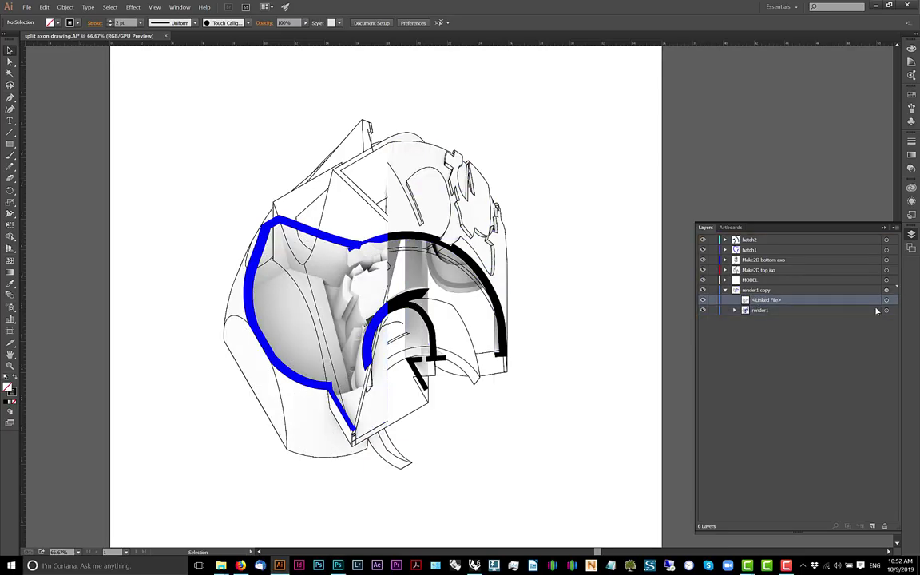
Try the Darken blending mode on the linked blank render in the render1 copy layer, and settle on Multiply
left_click(887, 301)
left_click(310, 22)
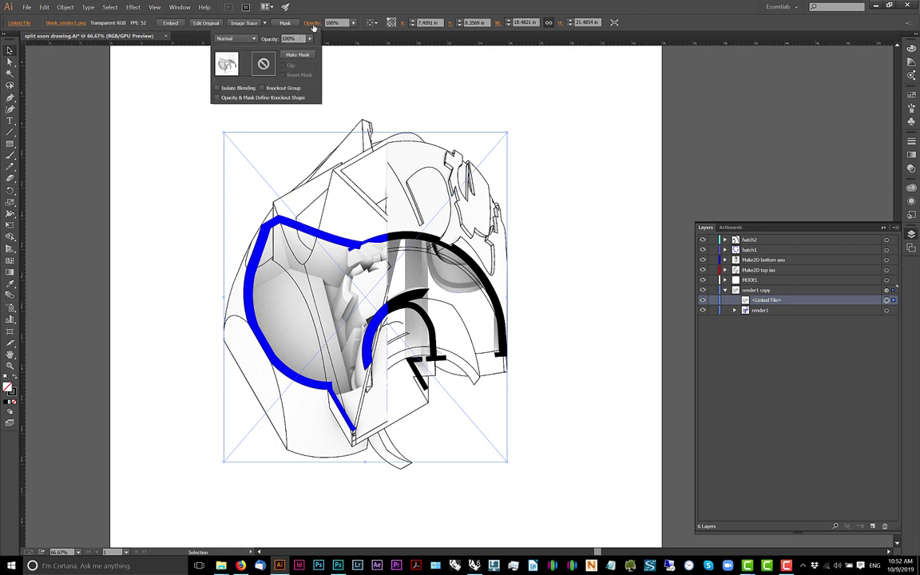
left_click(251, 39)
left_click(227, 52)
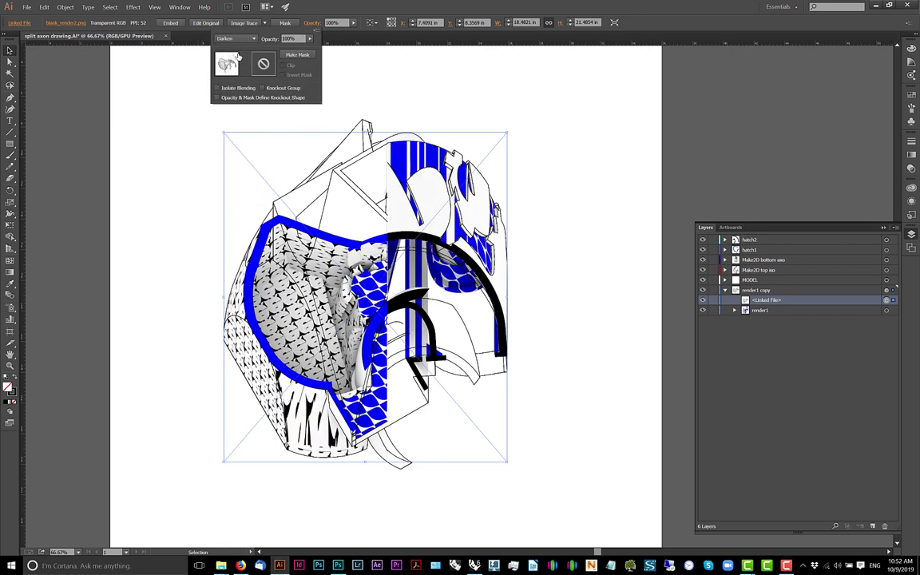
left_click(245, 39)
left_click(217, 71)
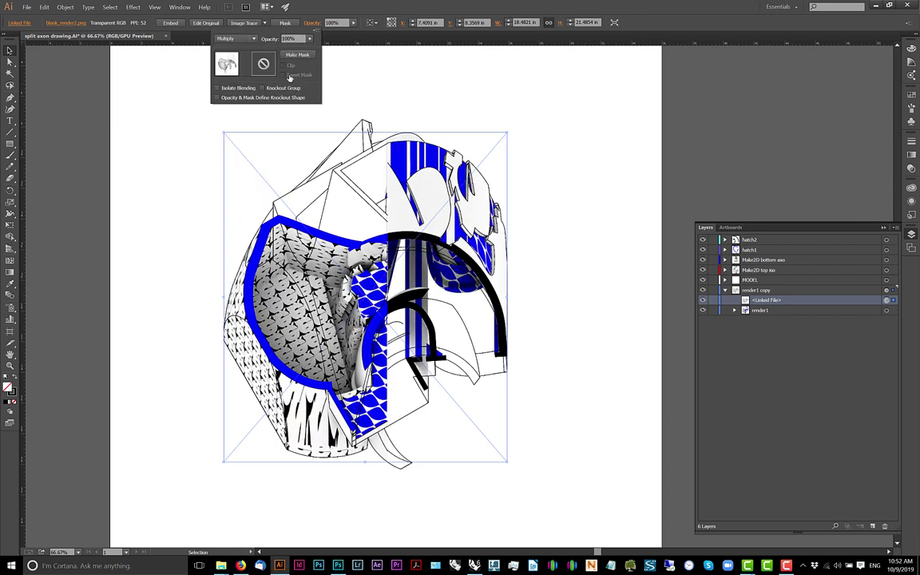
Switch to Photoshop and add a Levels adjustment to blank_render2.png with the black point at 32 and midtones at 0.48
key("alt+Tab")
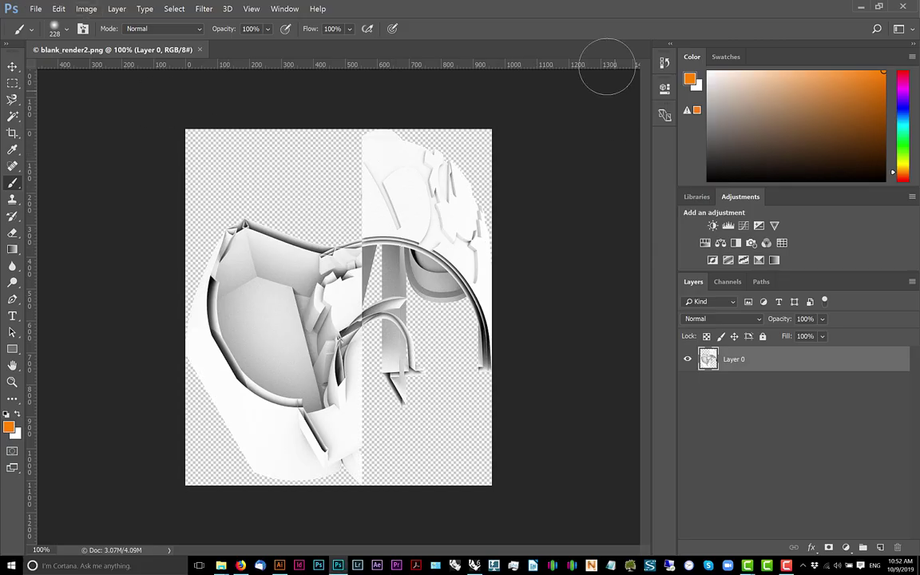
left_click(727, 225)
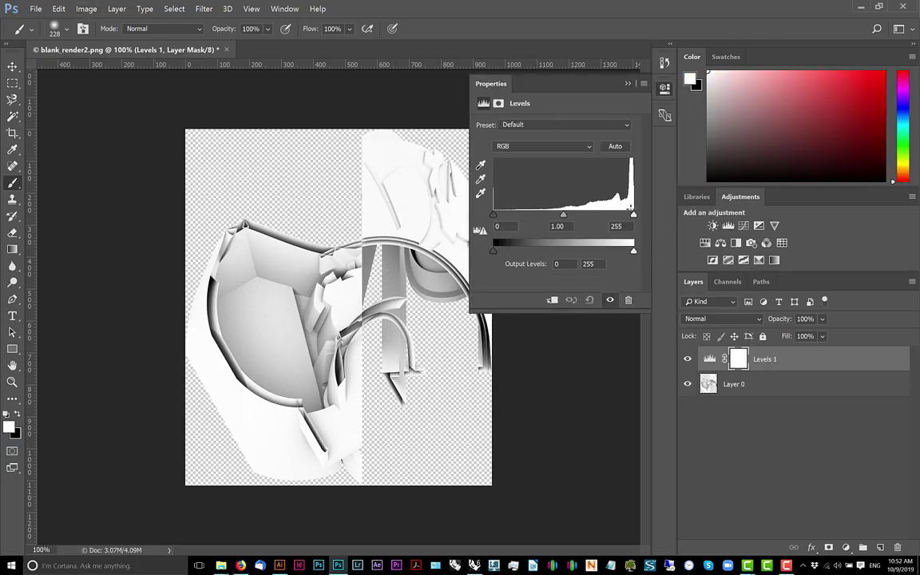
left_click_drag(629, 216, 637, 214)
left_click_drag(564, 215, 603, 216)
left_click_drag(602, 215, 595, 216)
left_click_drag(496, 216, 511, 217)
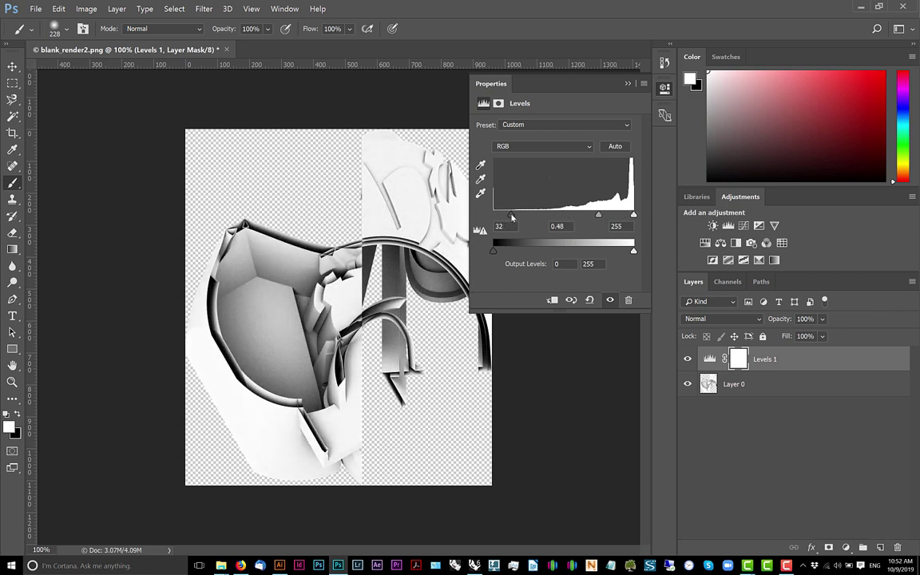
left_click(627, 84)
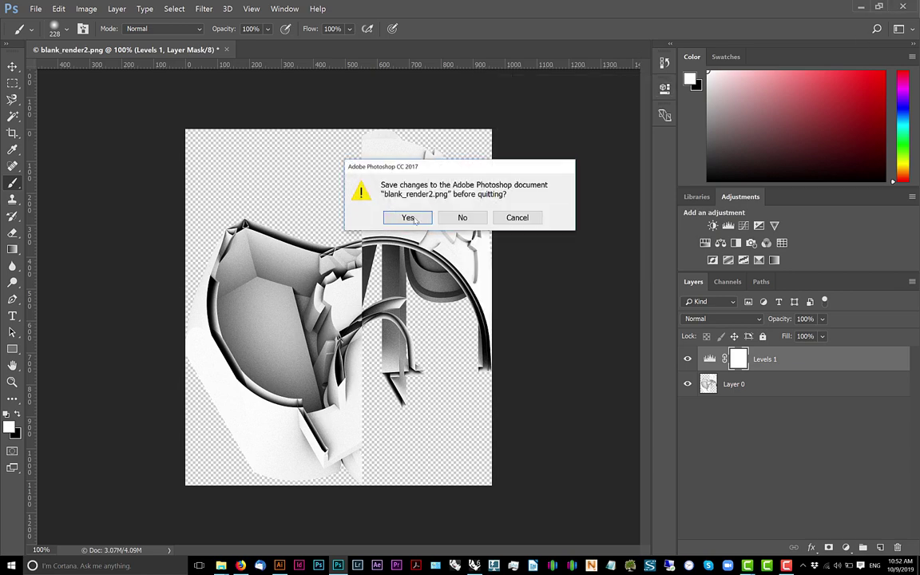
left_click(413, 217)
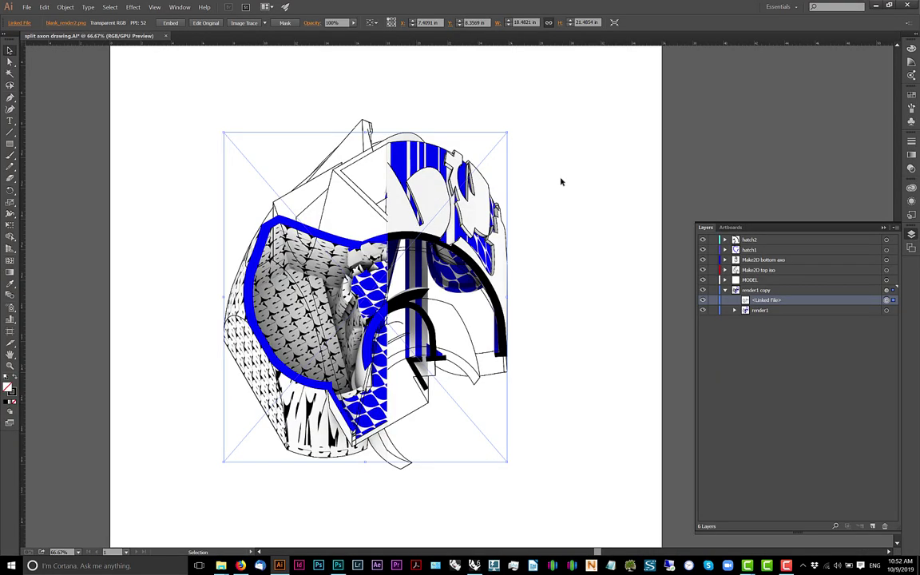
left_click(560, 180)
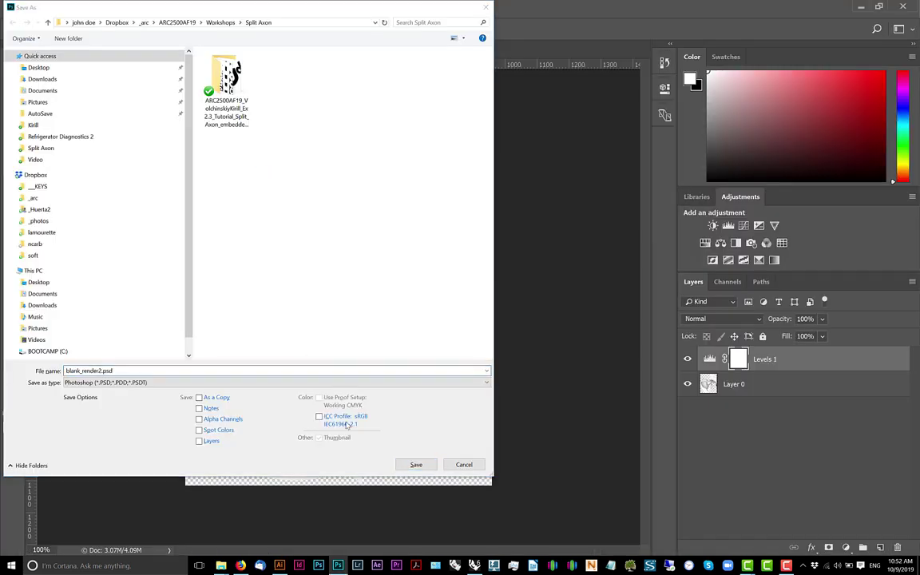
left_click(463, 464)
Merge the Levels adjustment into the render layer and quit Photoshop, saving the changes to blank_render2.png
left_click(911, 281)
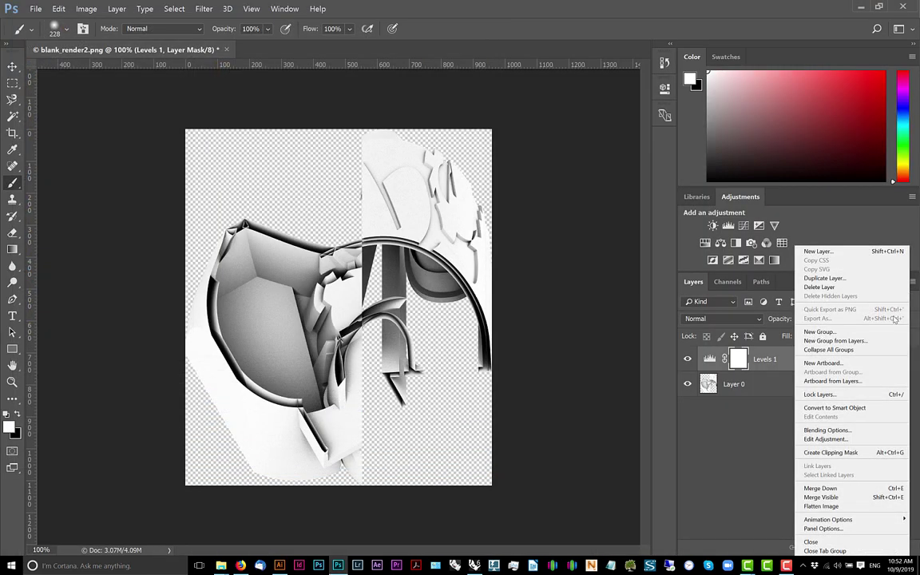
left_click(836, 493)
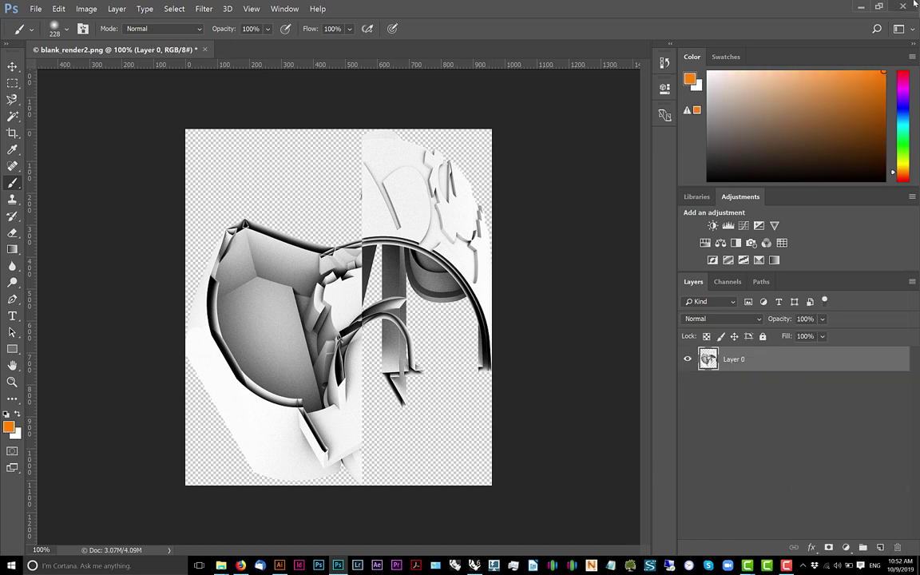
key("ctrl+q")
left_click(416, 220)
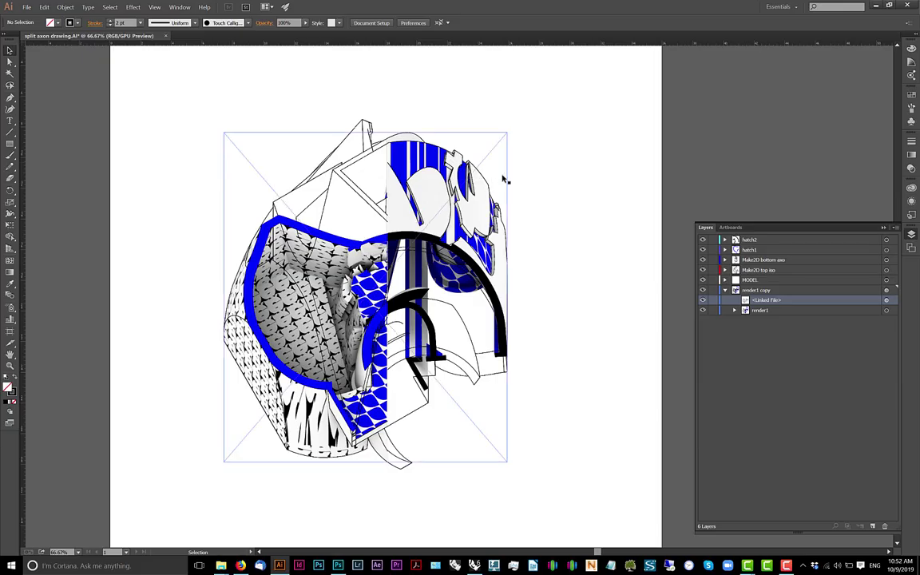
Examine the linked blank render in the Illustrator drawing and view the saved blank_render2.png from the Split Axon folder
left_click(579, 199)
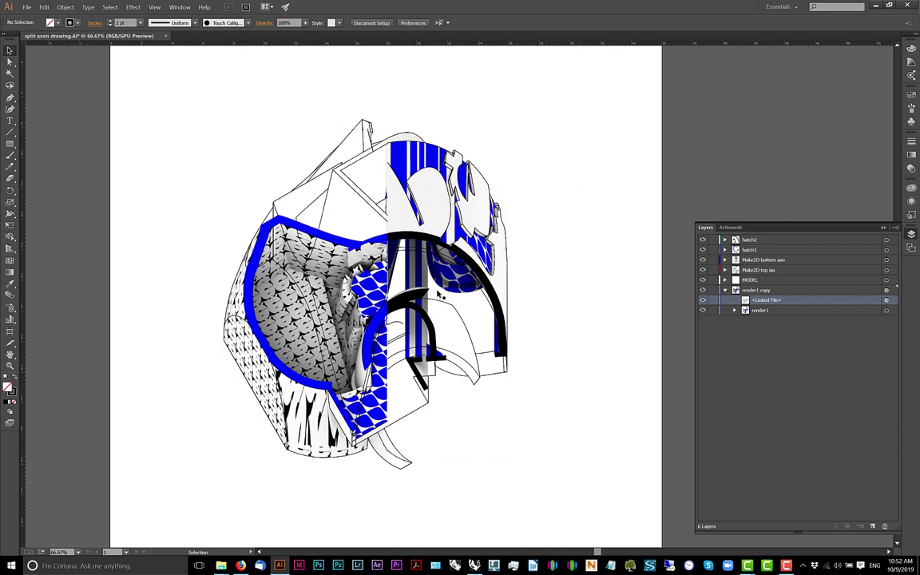
left_click(886, 299)
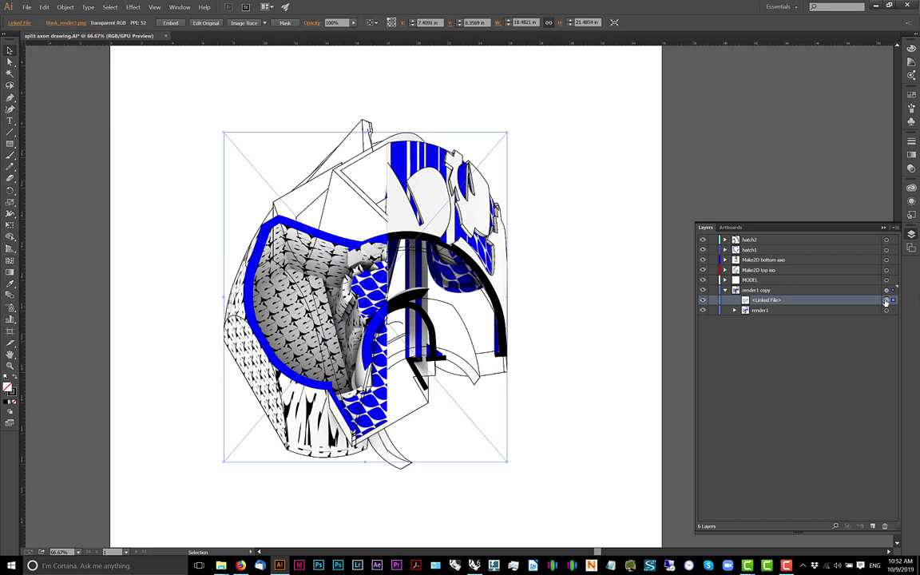
scroll(479, 237, "up", 1, "alt")
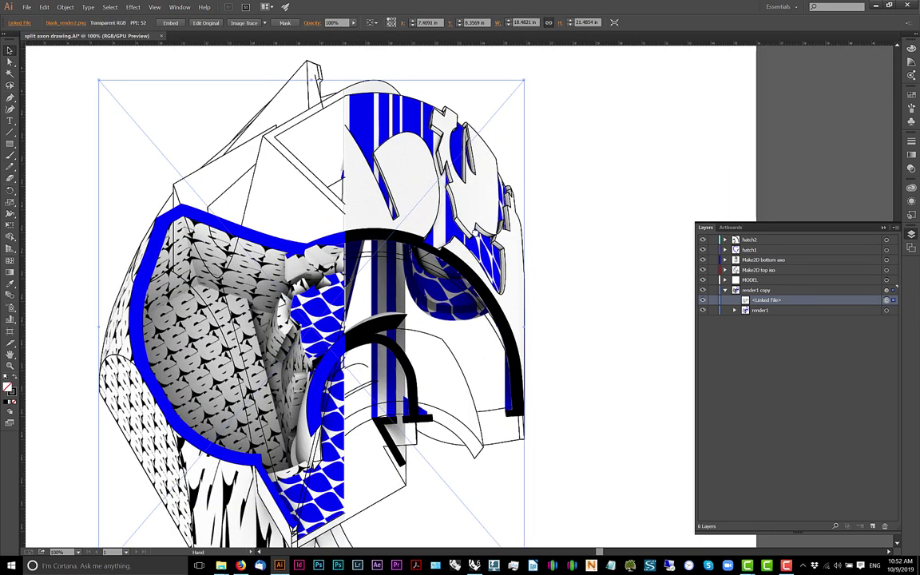
left_click_drag(478, 231, 508, 198)
key("alt+Tab")
left_click(673, 104)
double_click(639, 104)
key("alt+F4")
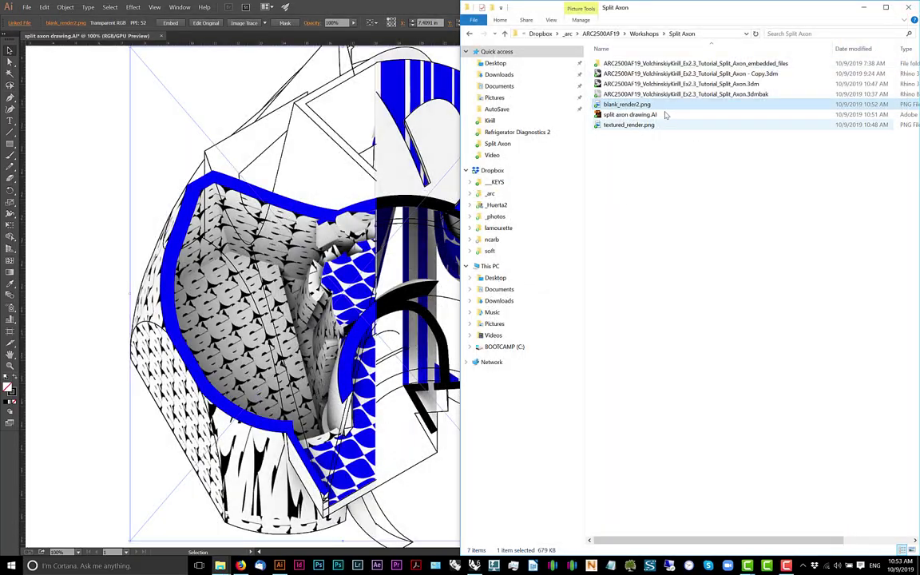
Open blank_render2.png from the Split Axon folder in Photoshop
right_click(648, 104)
mouse_move(749, 347)
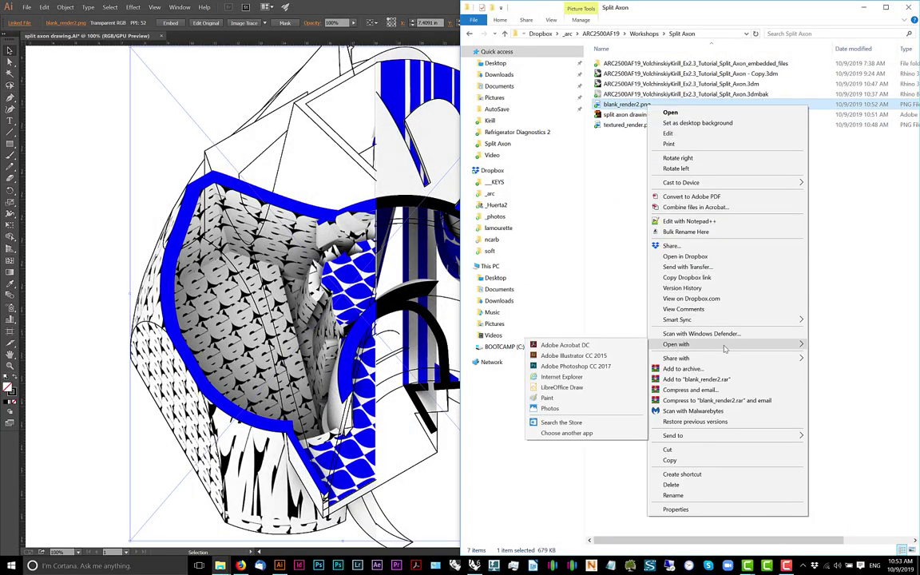
left_click(581, 365)
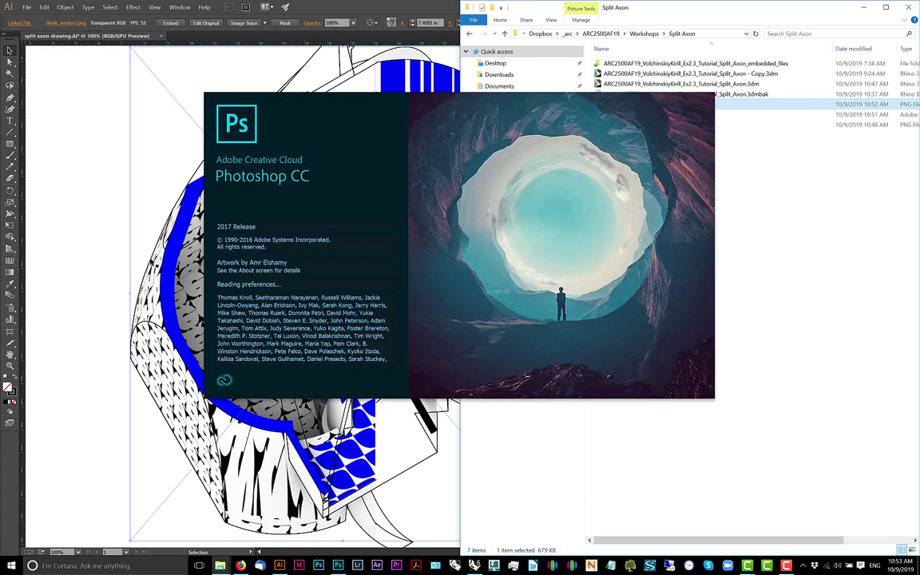
Return to the Illustrator drawing and update the modified linked render
left_click(93, 242)
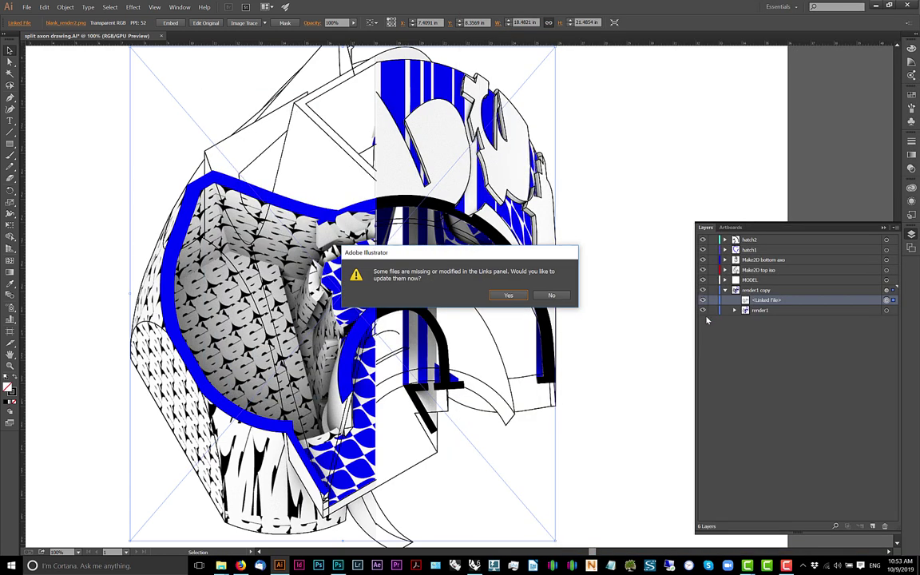
left_click(508, 296)
left_click(652, 238)
scroll(642, 240, "down", 1, "alt")
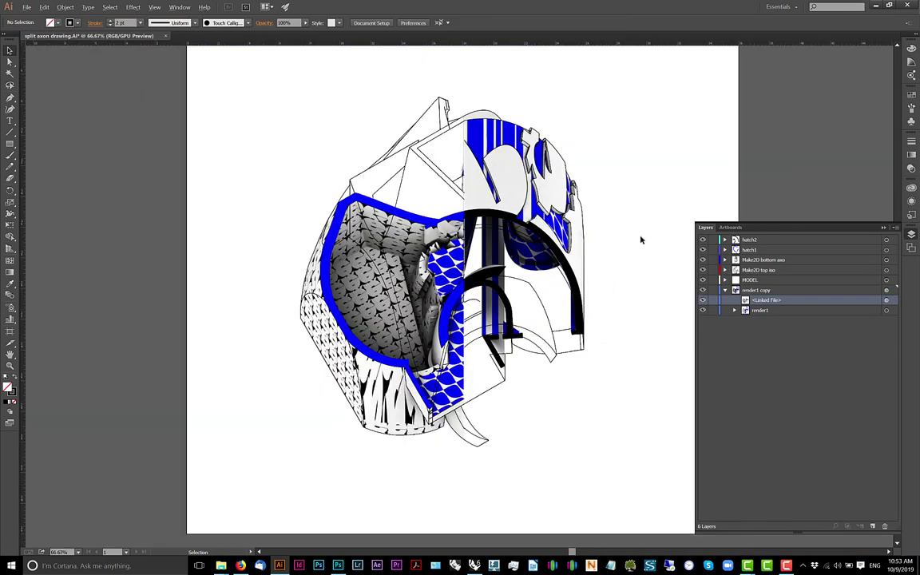
left_click_drag(640, 241, 575, 232)
scroll(601, 219, "down", 1, "alt")
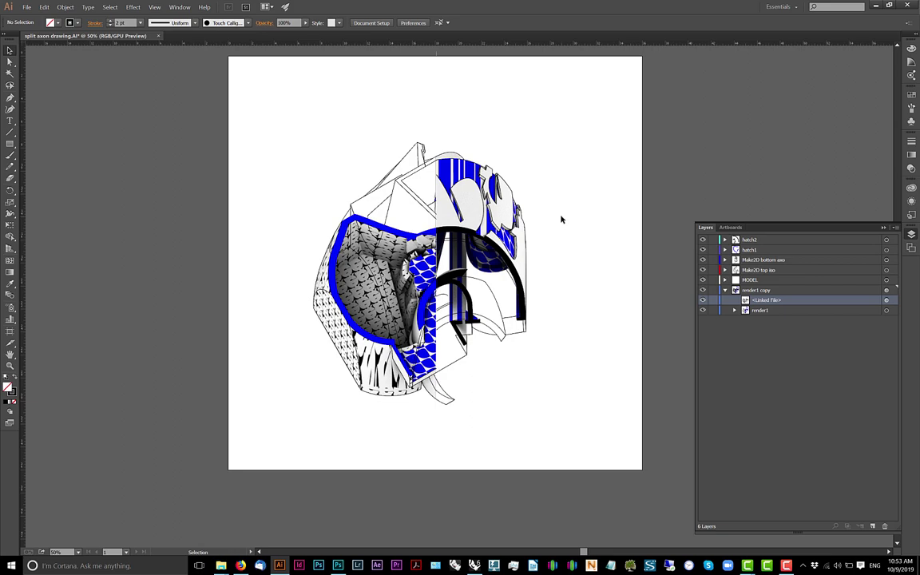
key("alt+Tab")
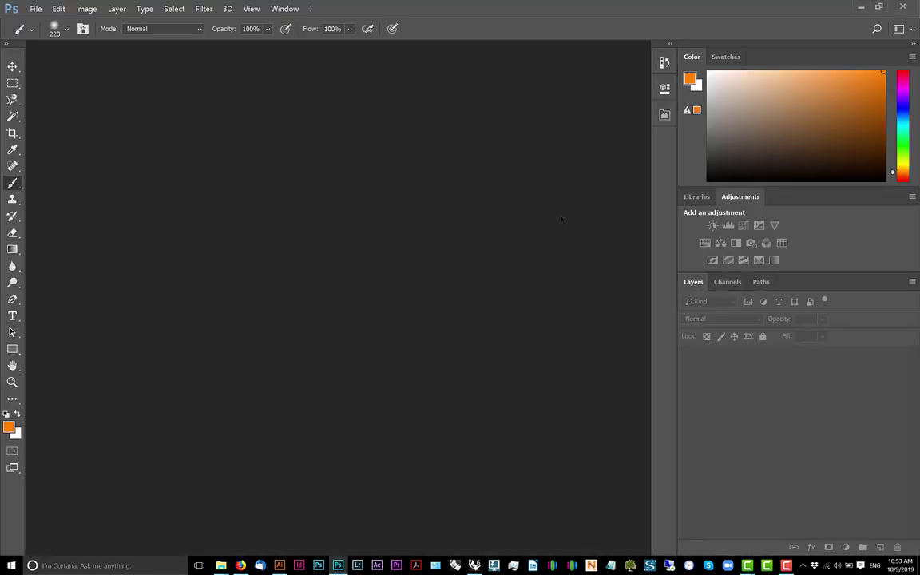
key("alt+Tab")
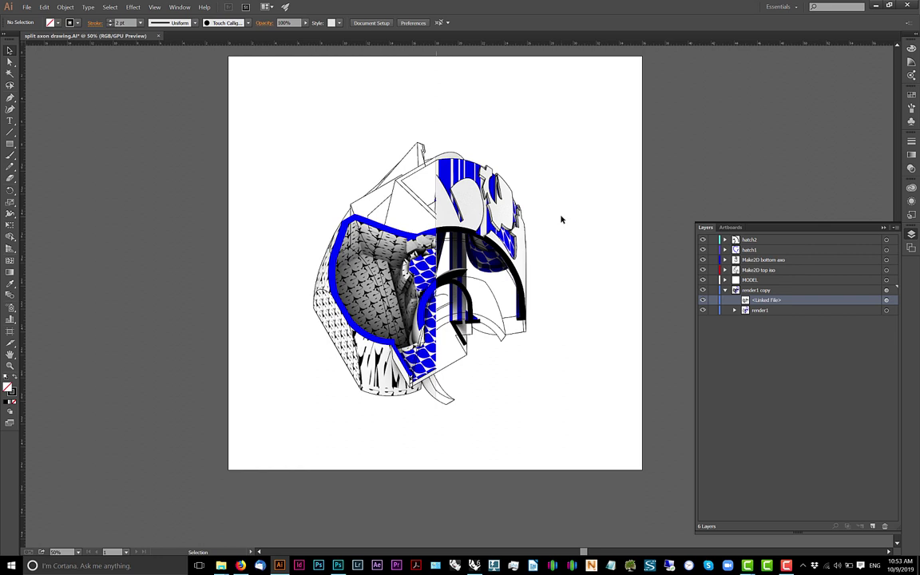
key("alt+Tab")
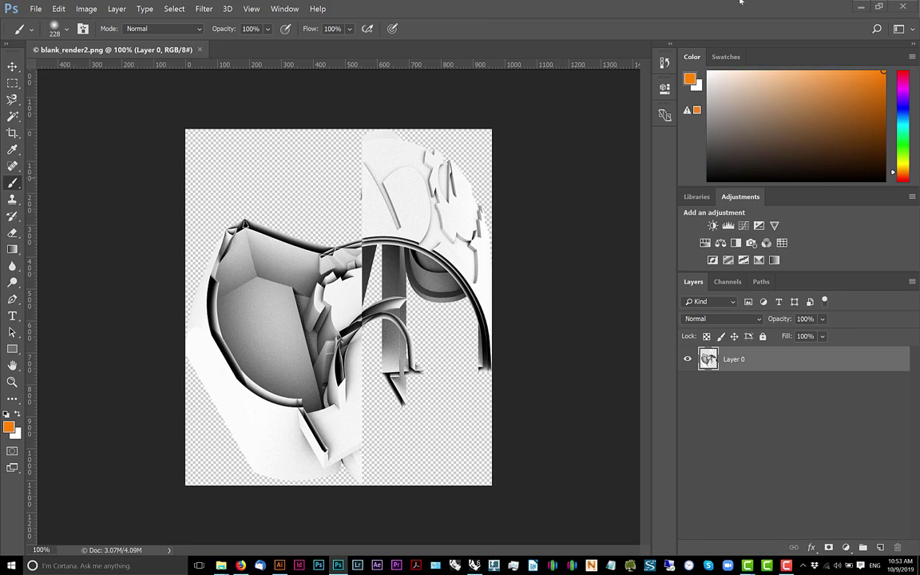
key("alt+Tab")
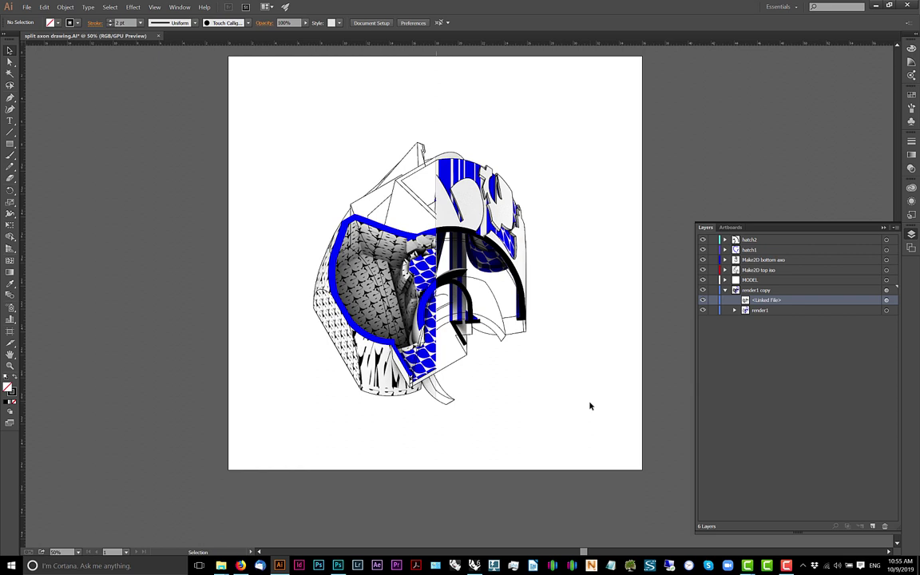
left_click(786, 565)
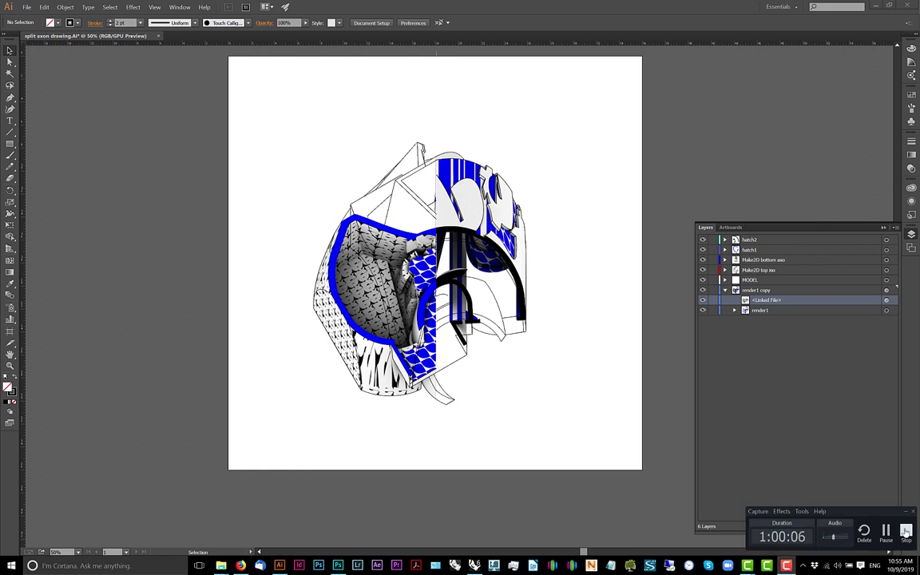